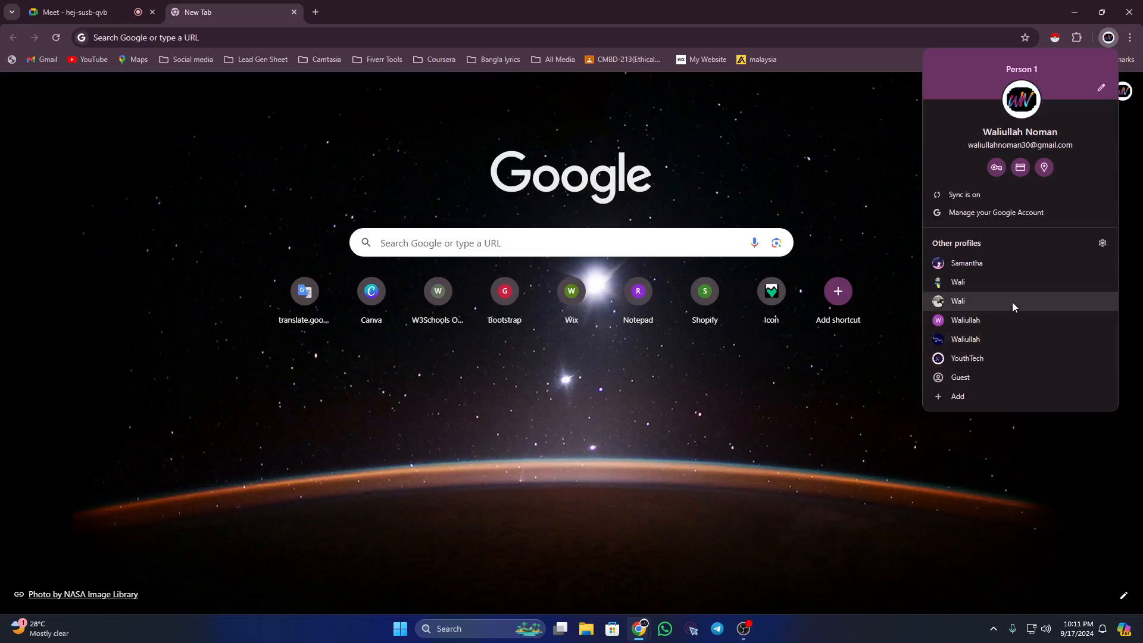
Step: Load fiverr.com in a Chrome window opened under a different profile
click(1012, 302)
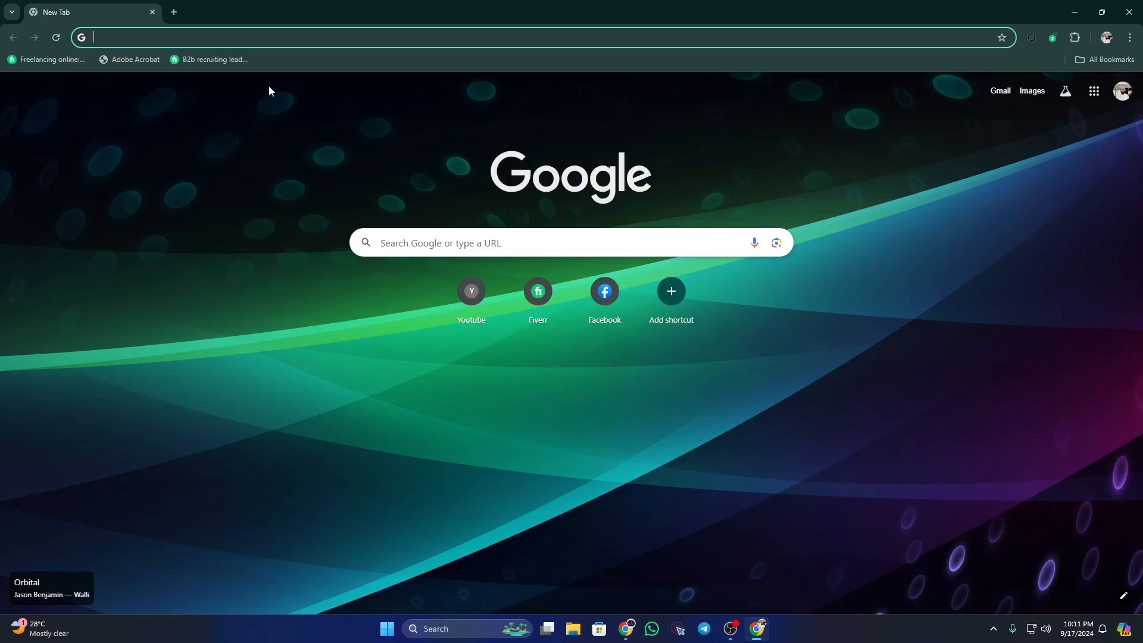
click(333, 39)
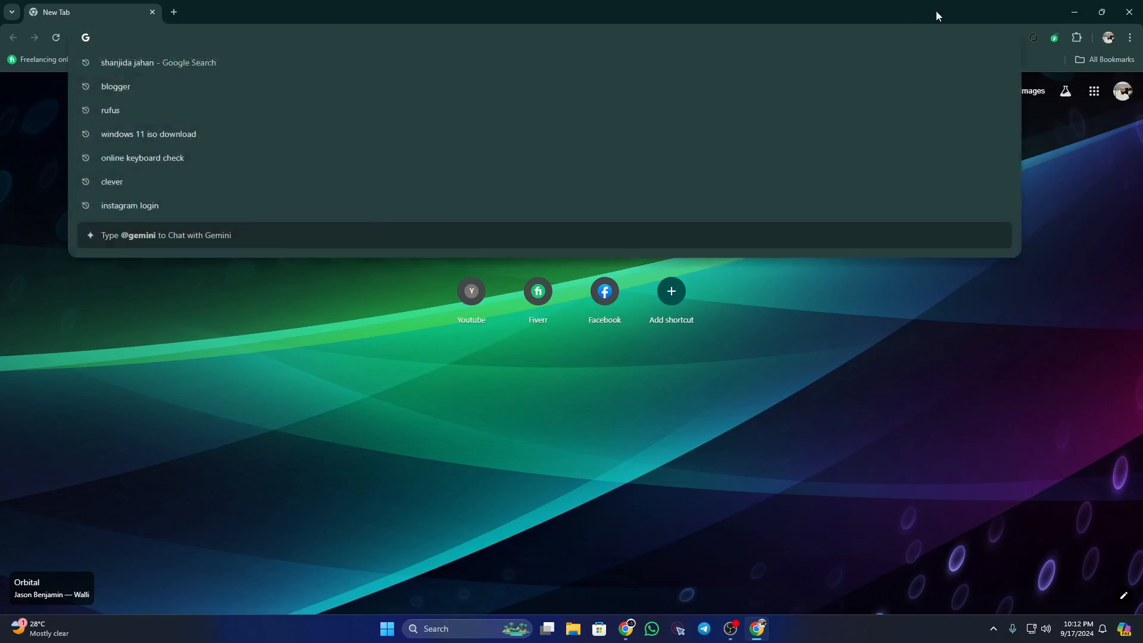
text(five)
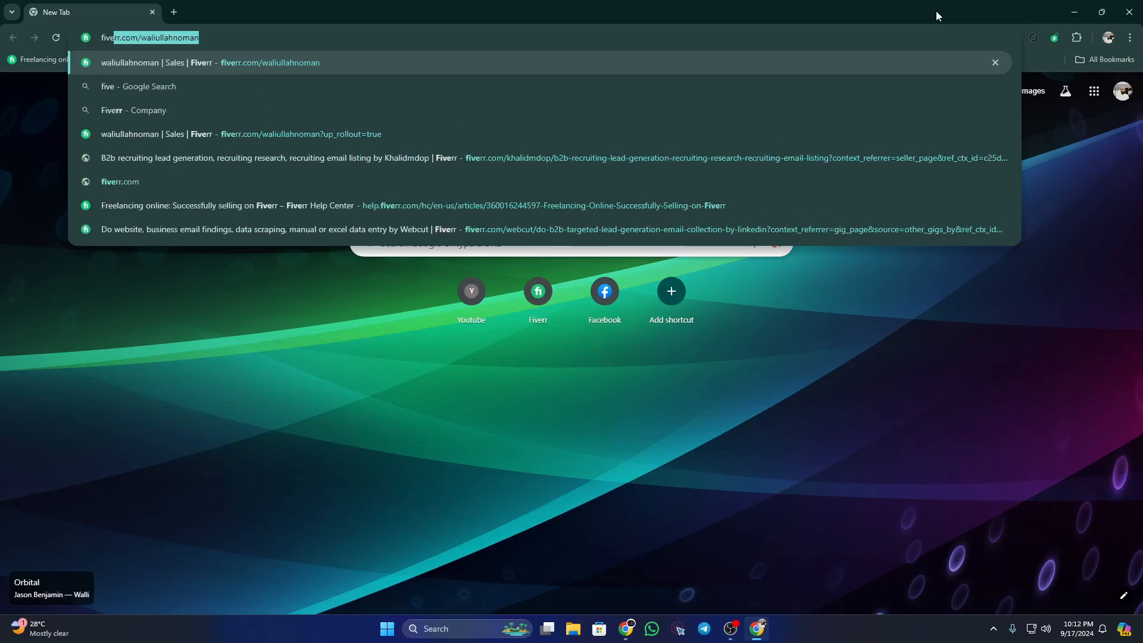
text(rr.com)
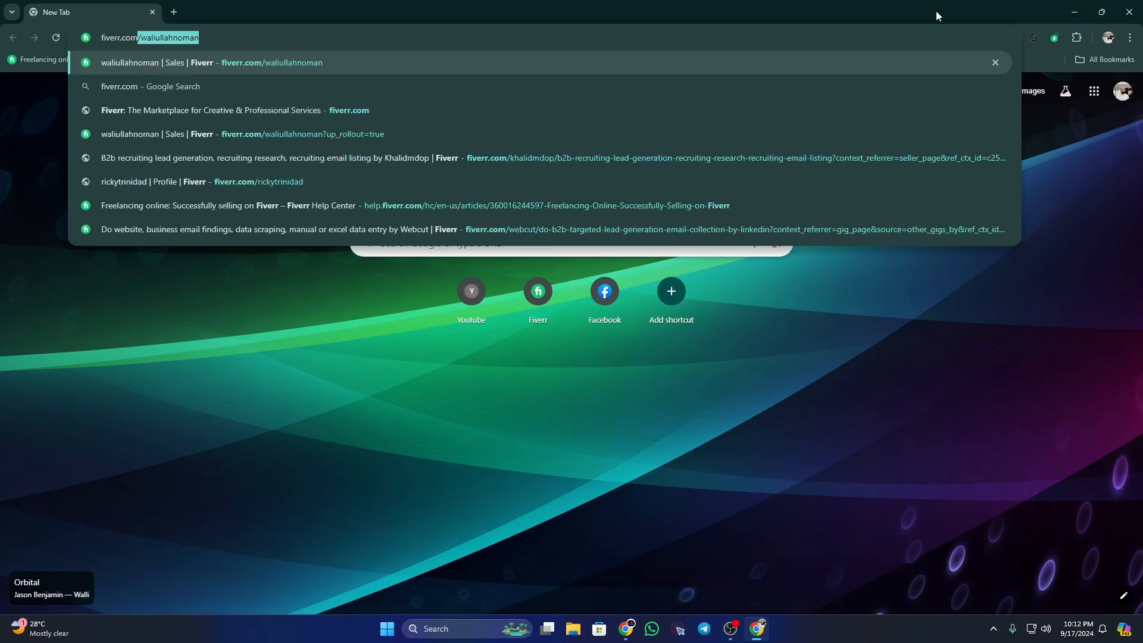
key(BackSpace)
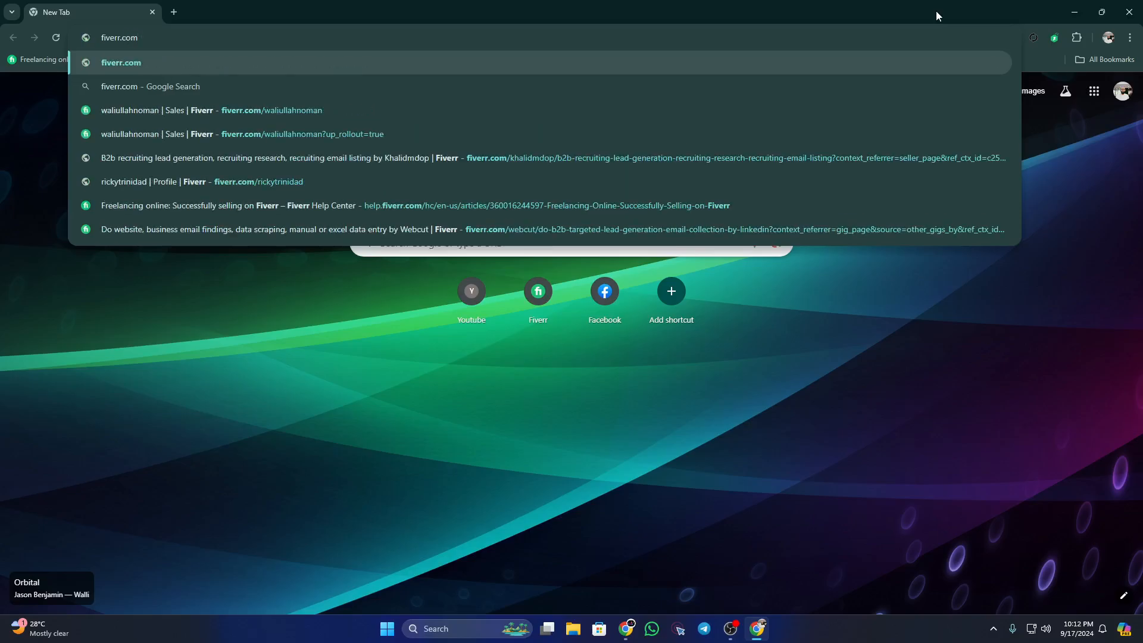
key(Return)
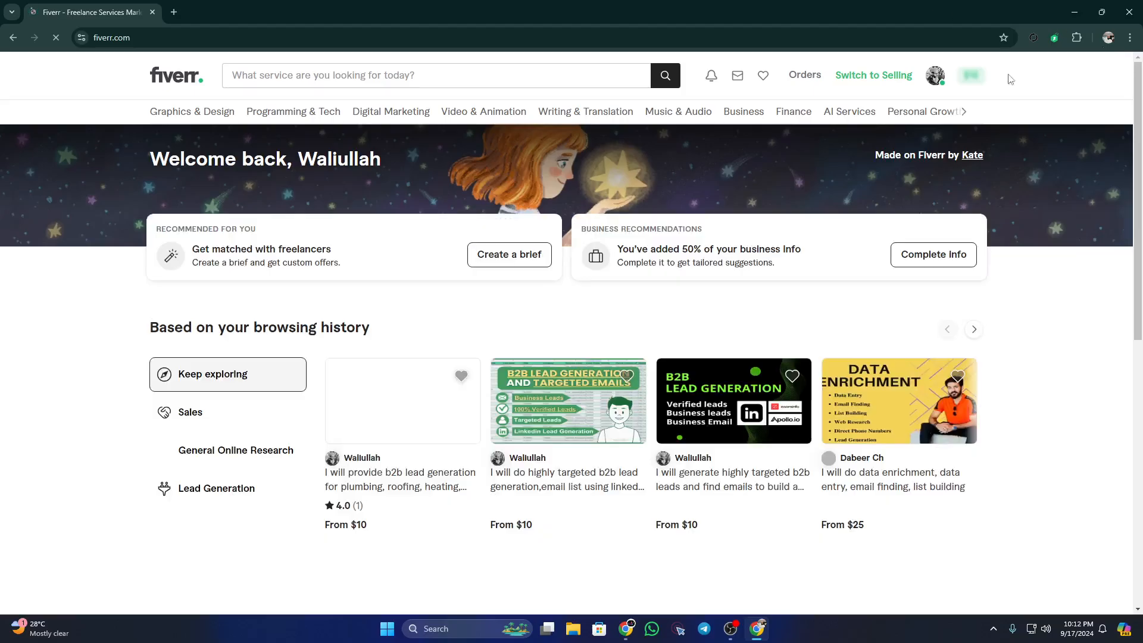
Step: Glance over the Fiverr home page, then switch back to the window with the Meet call
scroll(158, 309, down, 2)
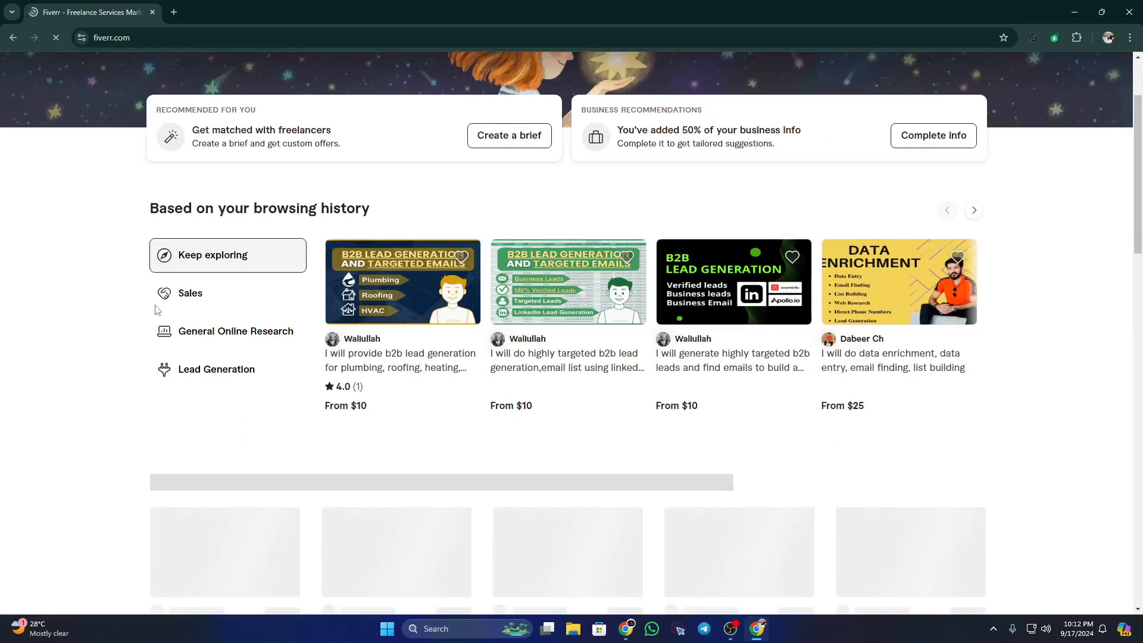
scroll(169, 307, up, 2)
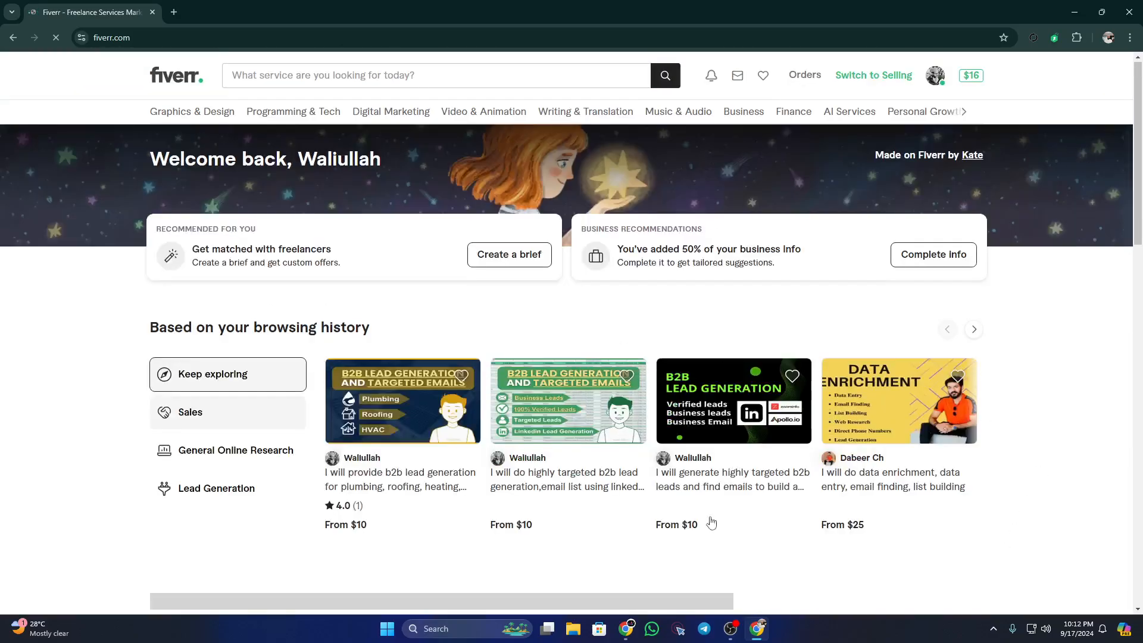
mouse_move(626, 629)
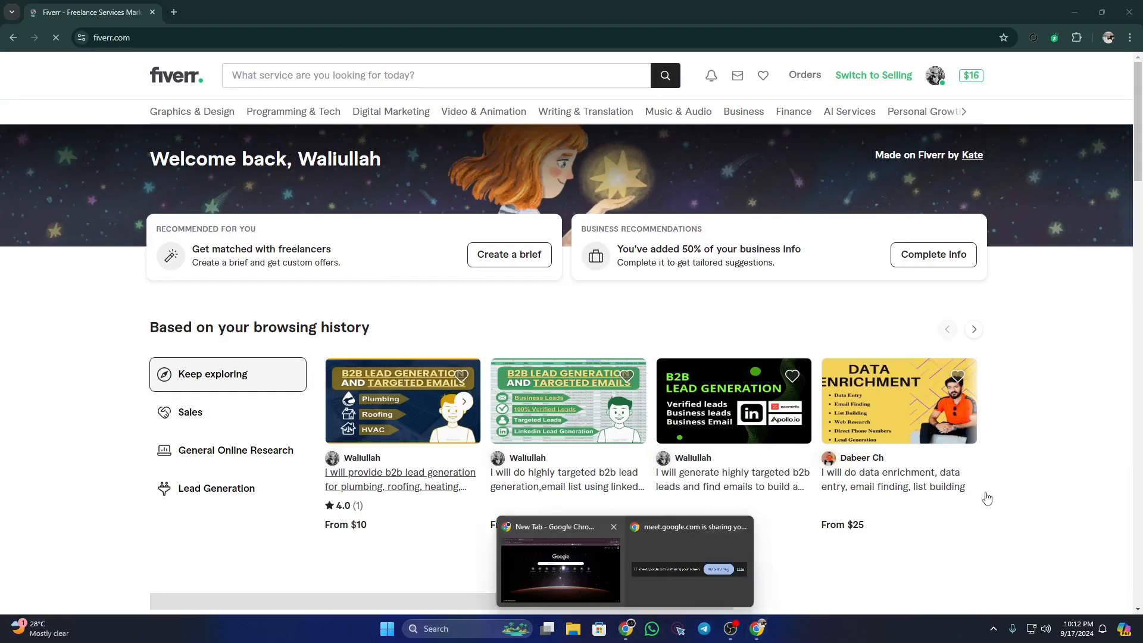
click(518, 586)
Step: Load fiverr.com in the tab beside the Meet call and scroll through the home page
click(113, 37)
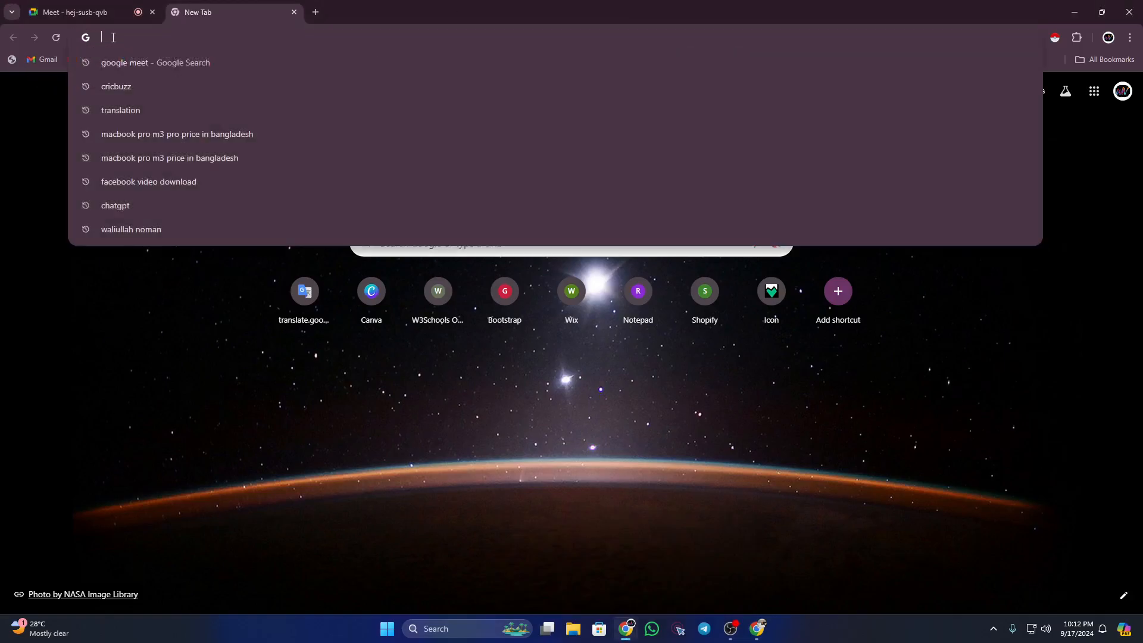
text(fiverr)
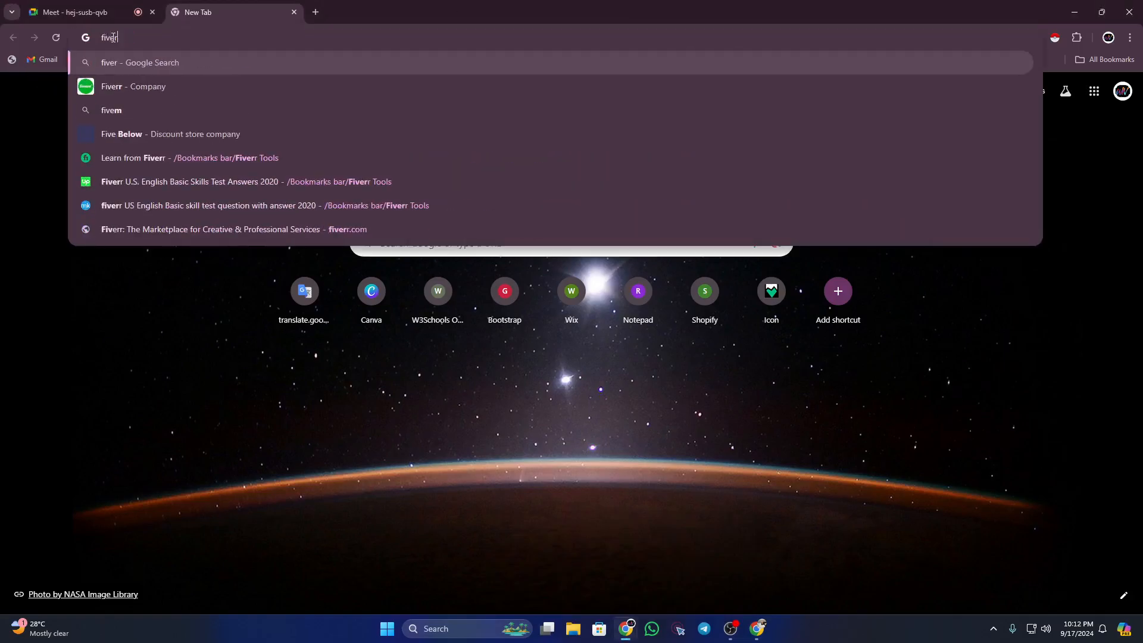
text(.com)
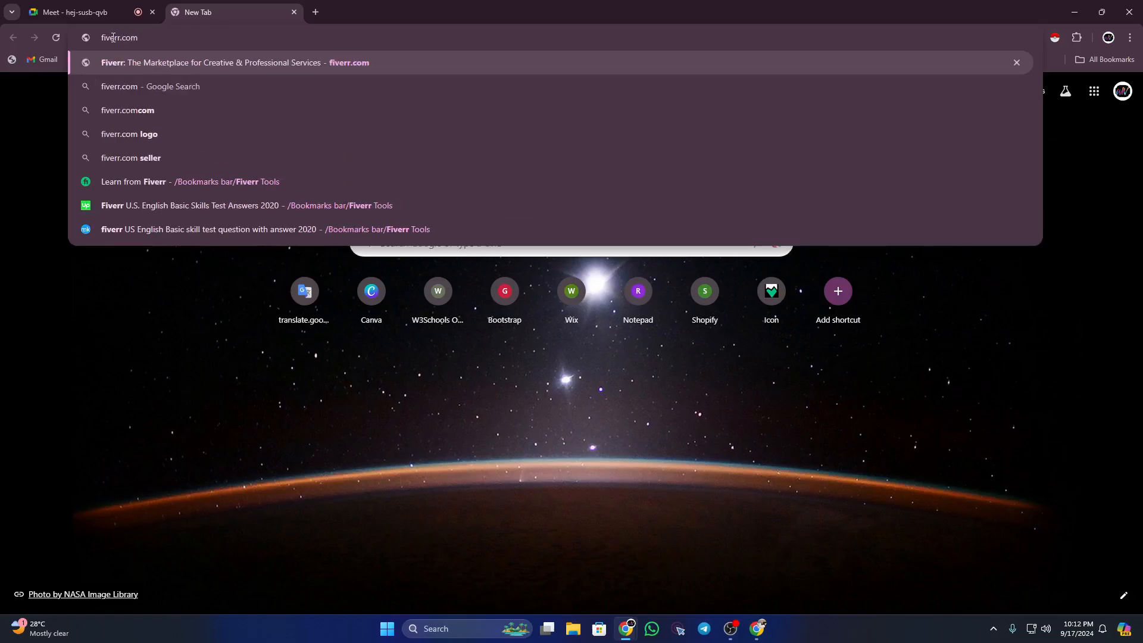
key(Return)
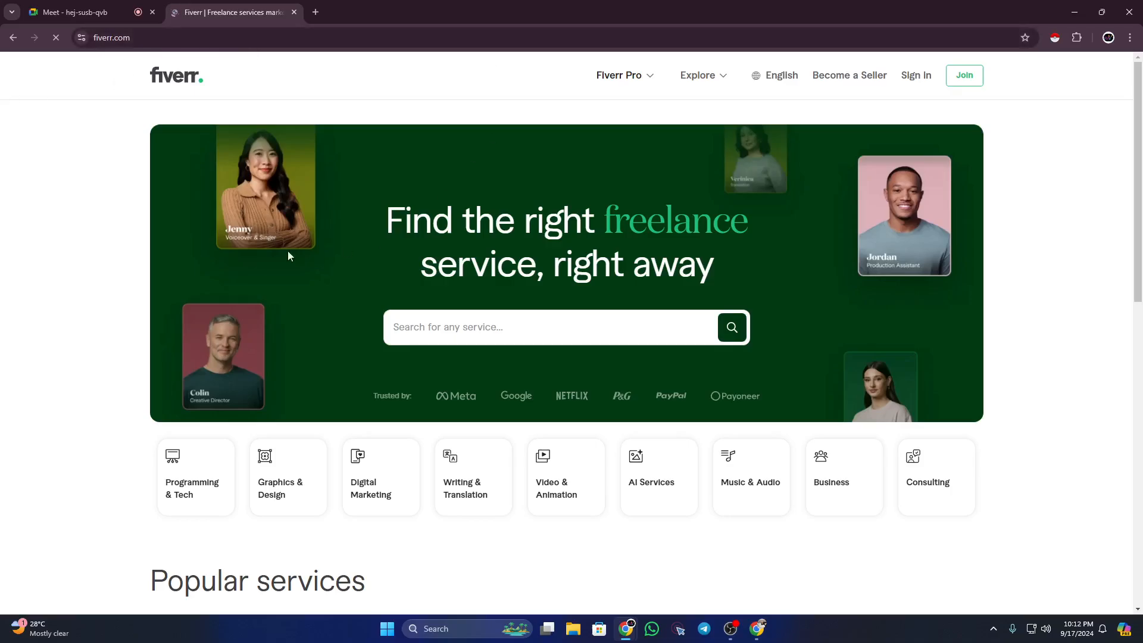
scroll(127, 303, down, 5)
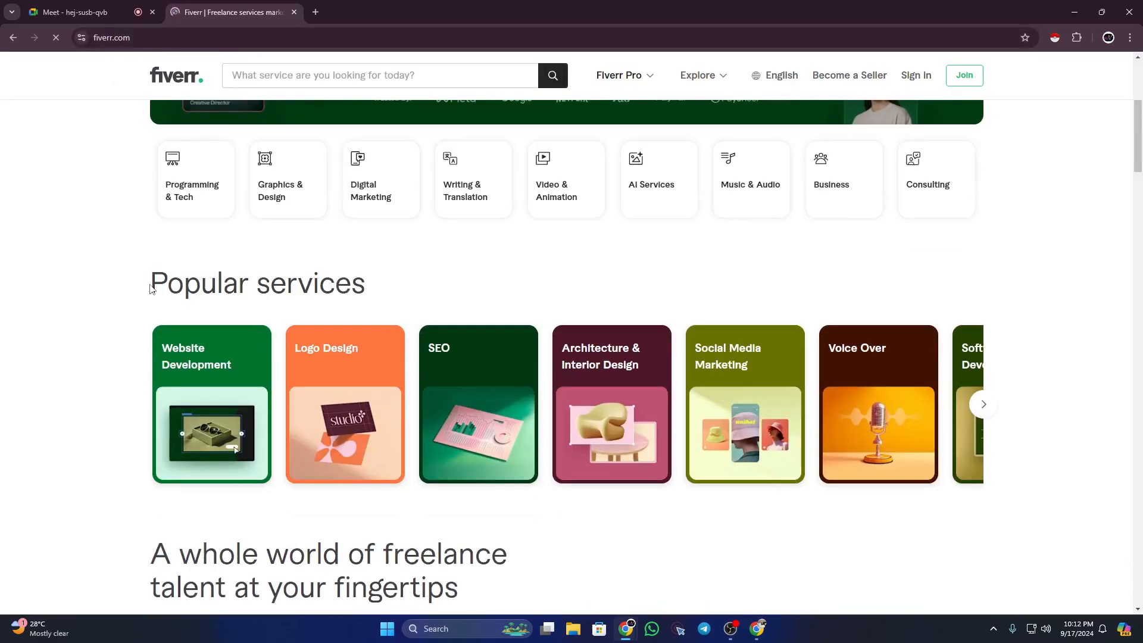
scroll(150, 287, up, 2)
scroll(150, 287, up, 3)
scroll(1048, 226, down, 6)
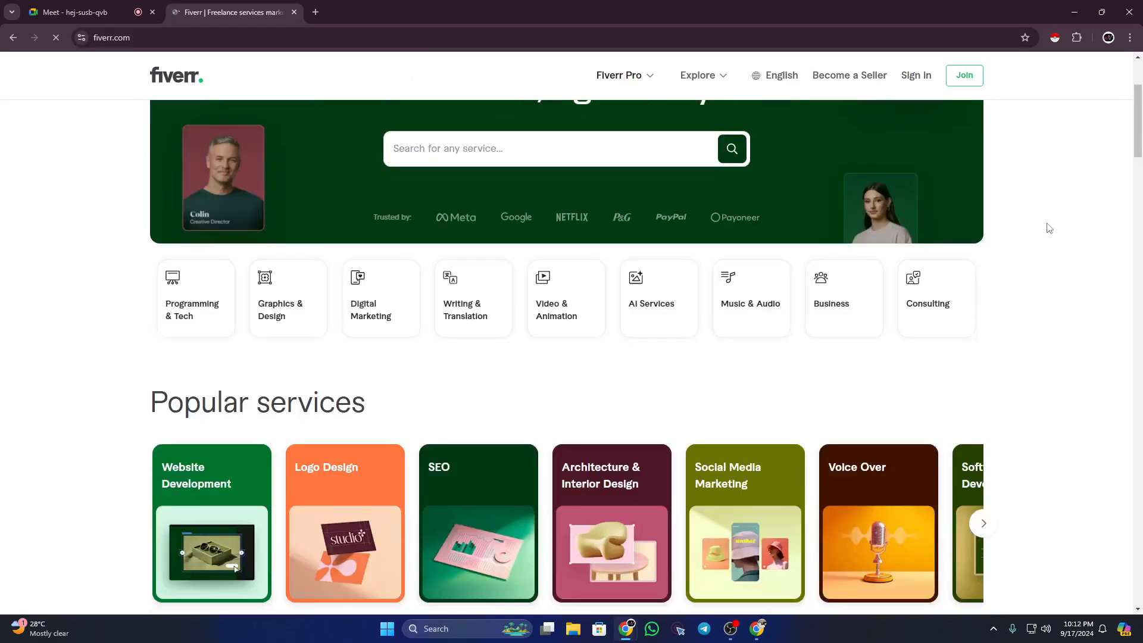
scroll(1049, 226, down, 8)
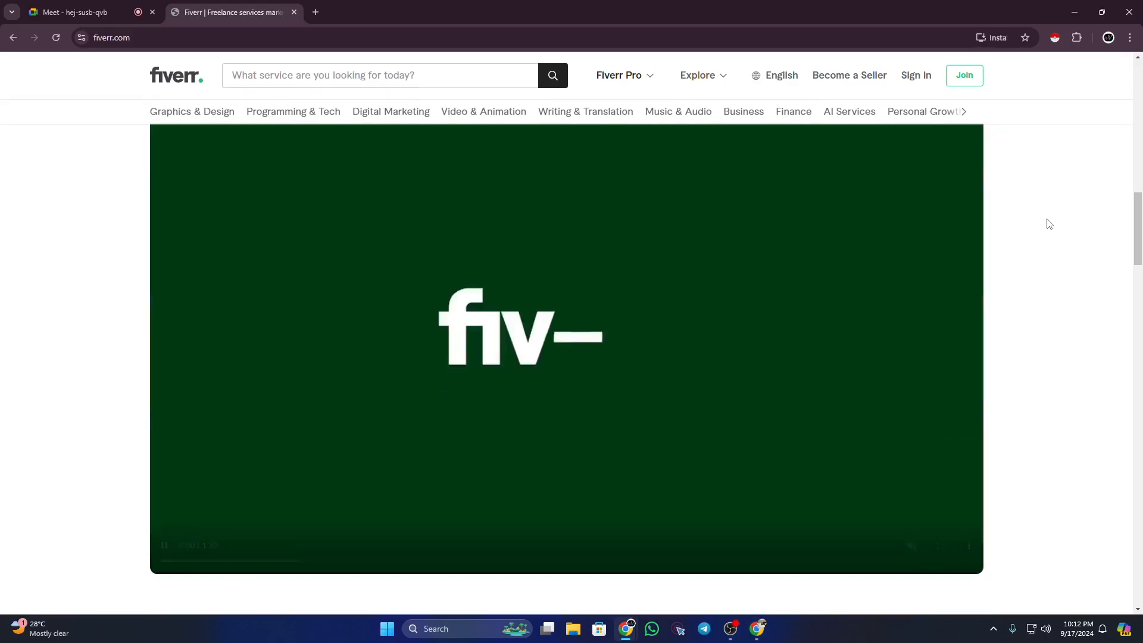
scroll(1049, 224, up, 9)
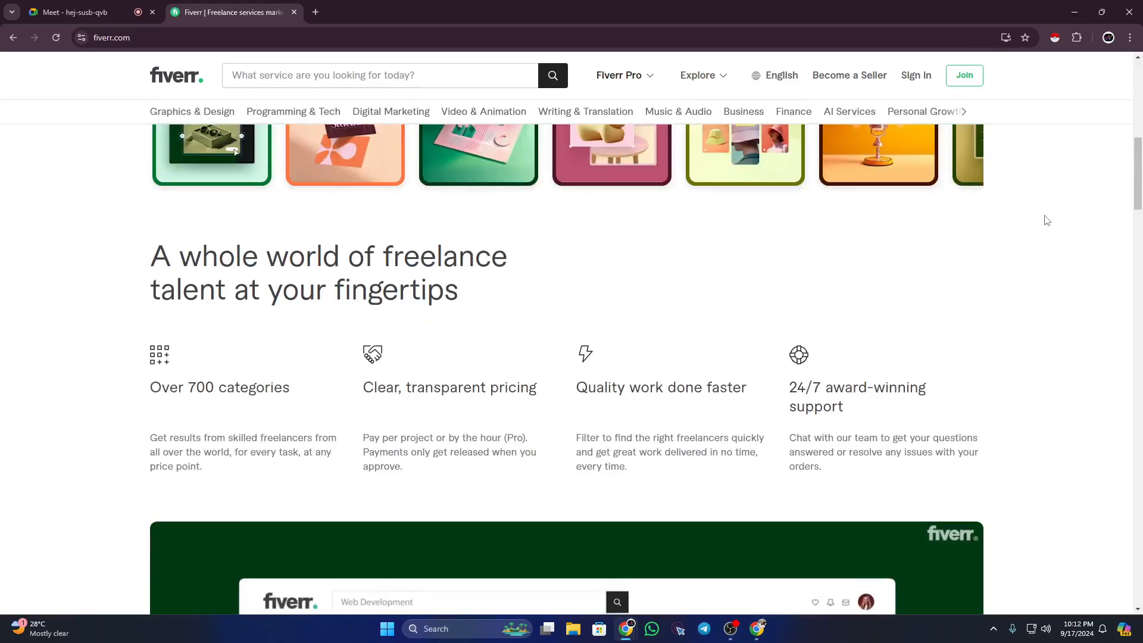
scroll(1046, 220, up, 4)
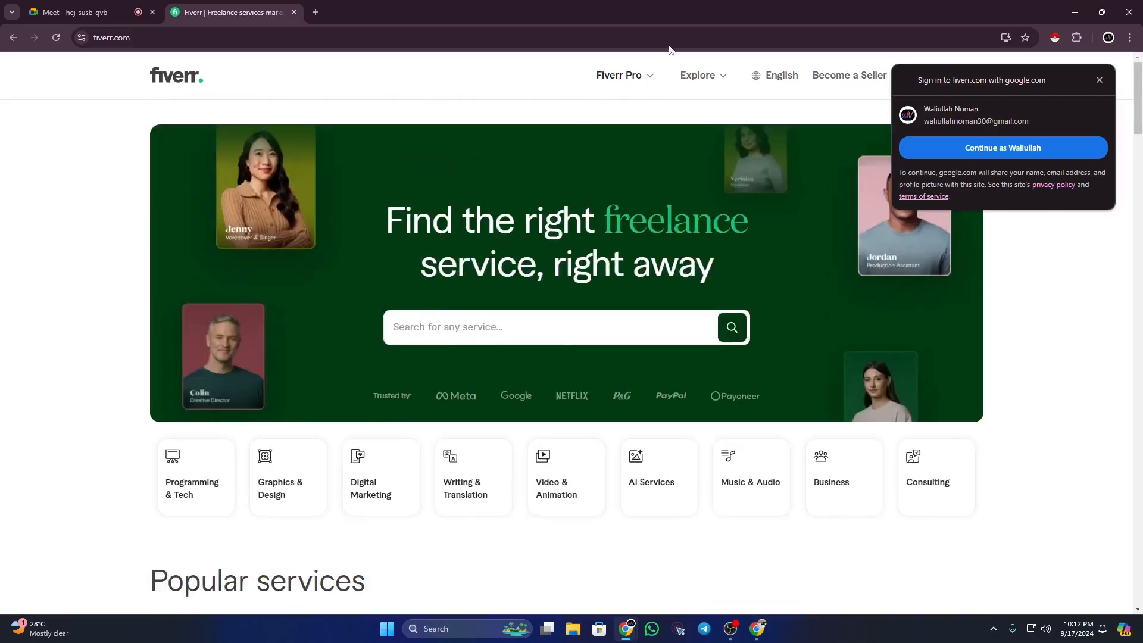
Step: Close the Google sign-in prompt on the Fiverr home page
click(1100, 80)
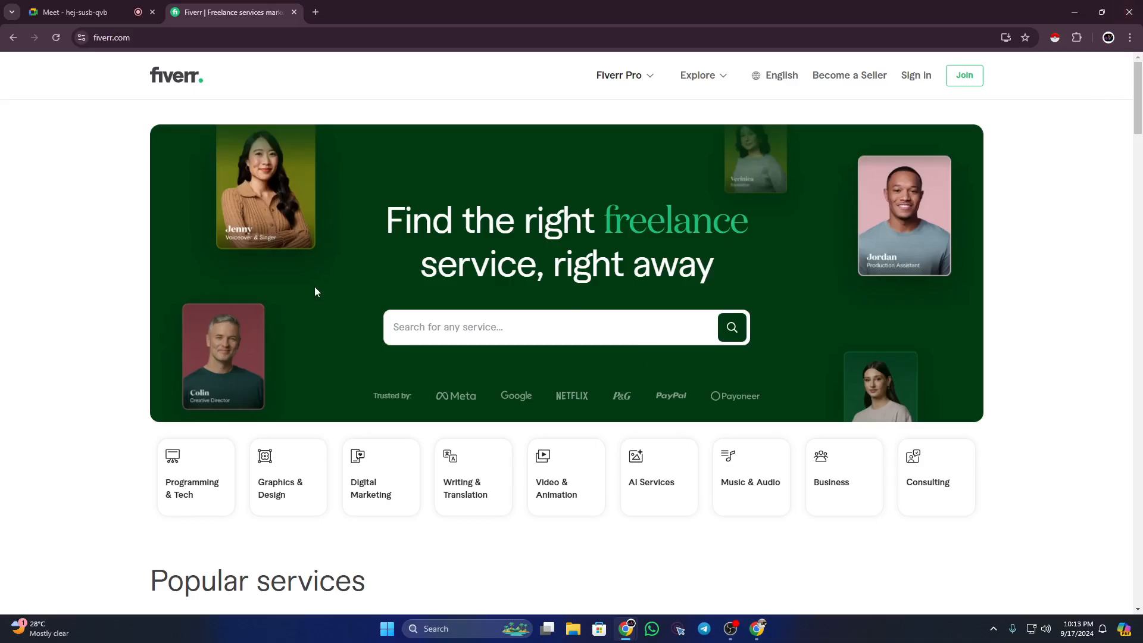
scroll(314, 291, down, 3)
scroll(315, 289, up, 3)
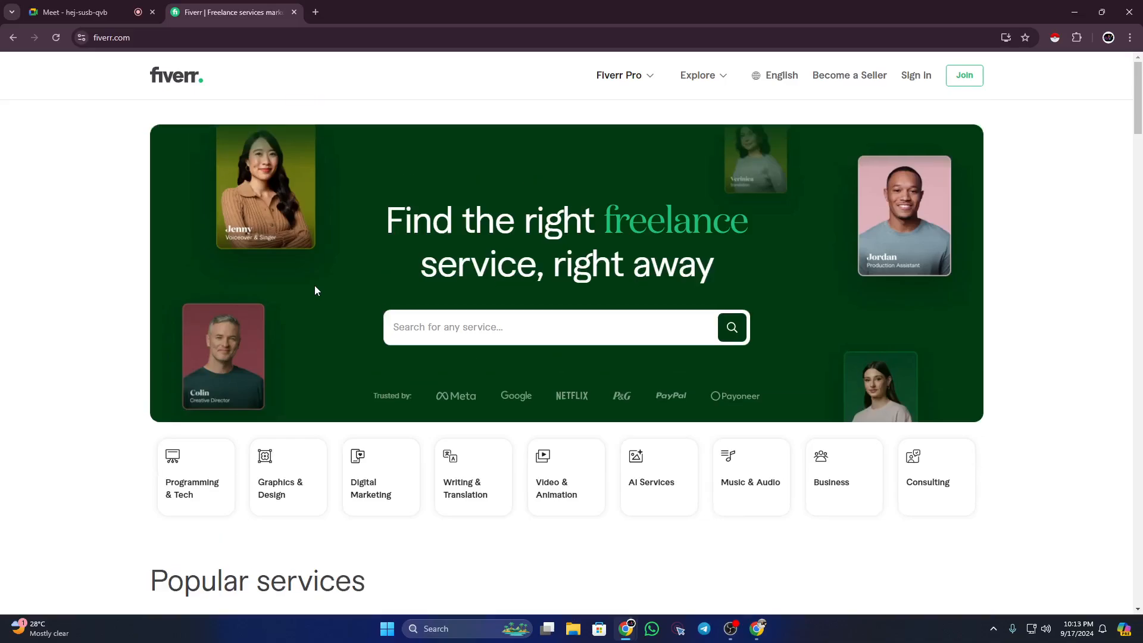
Step: Enter 'lead ge' in Fiverr's 'Search for any service' box to show lead generation suggestions
click(432, 326)
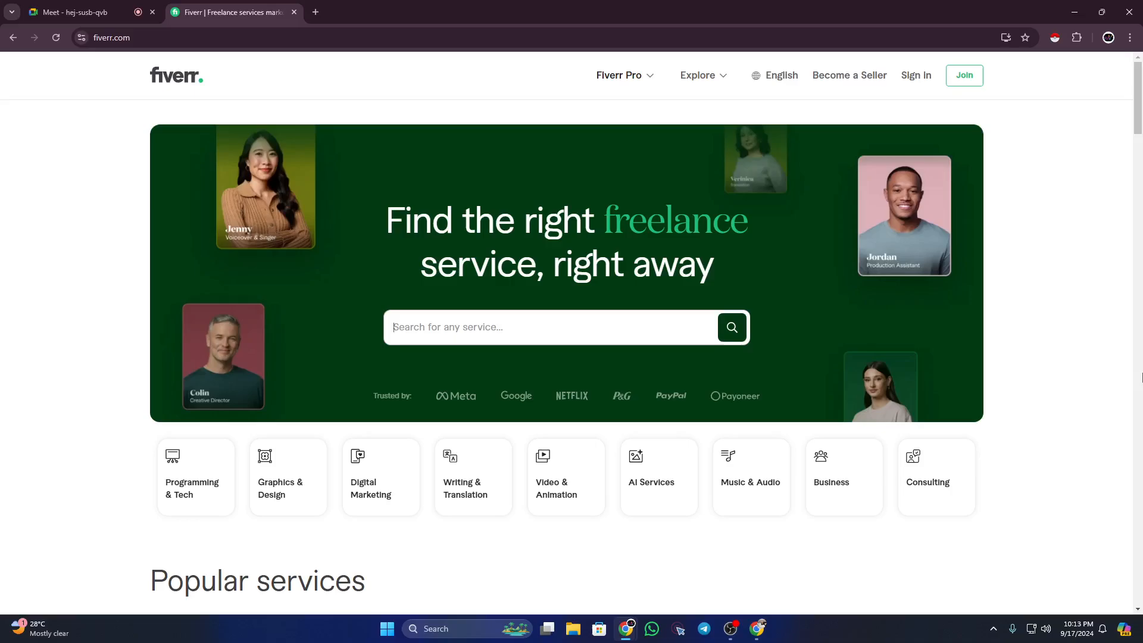
text(;)
key(BackSpace)
text(lead ge)
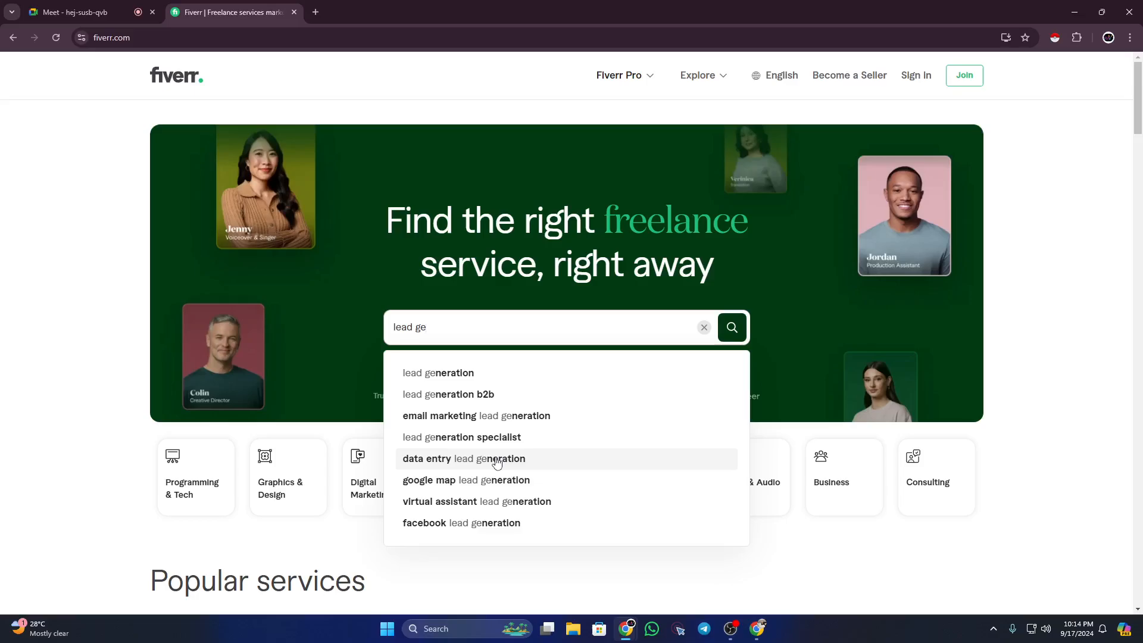
click(442, 372)
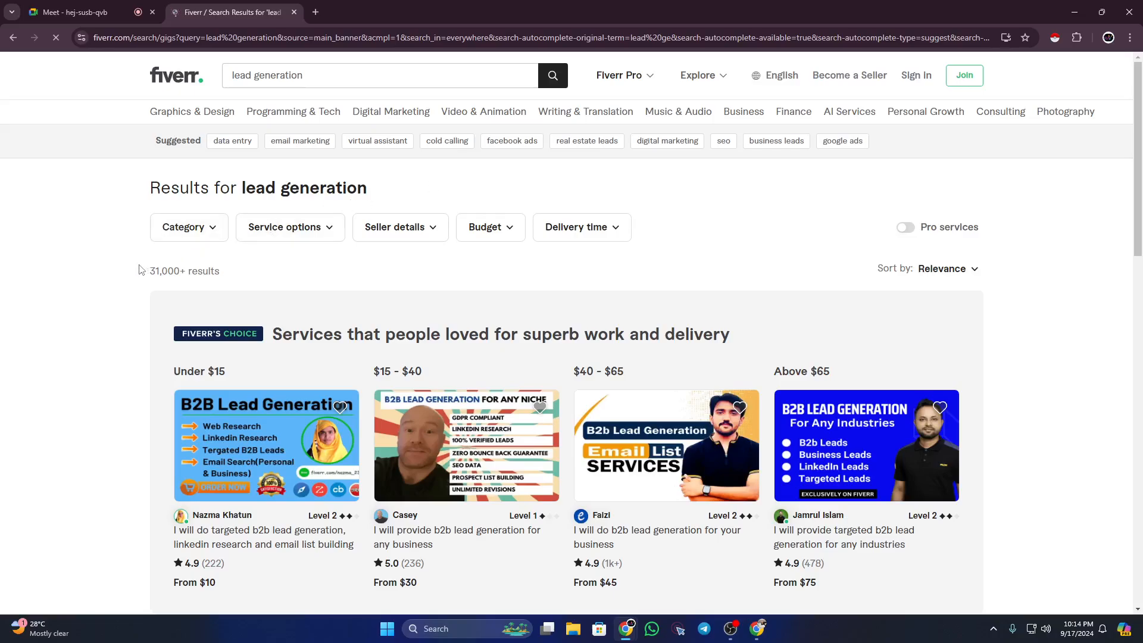
scroll(141, 270, down, 8)
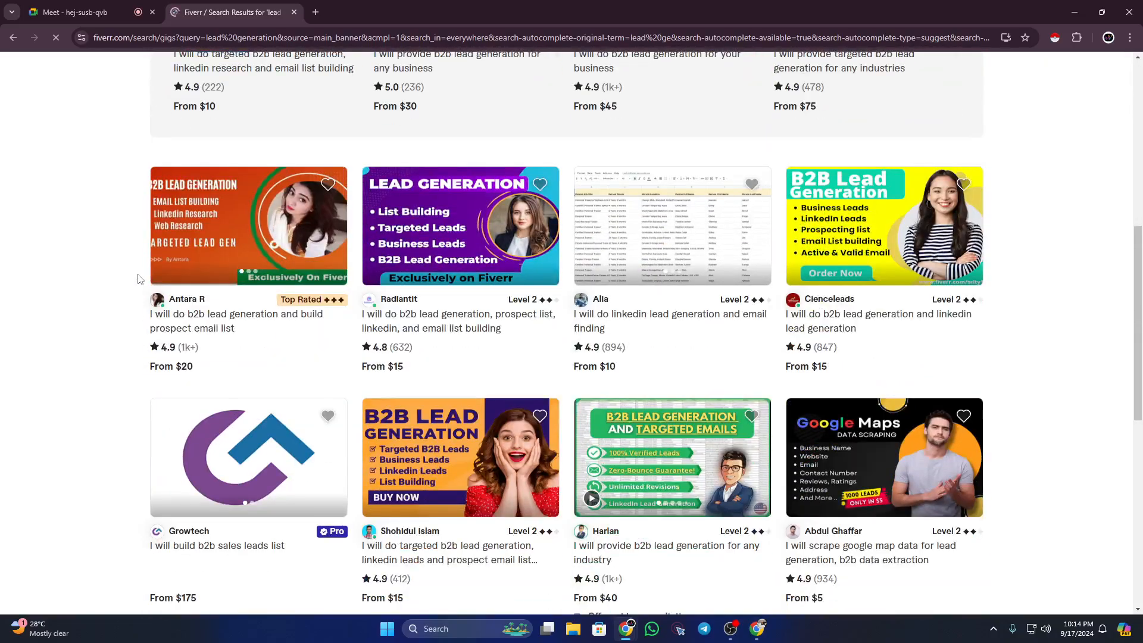
scroll(140, 278, up, 6)
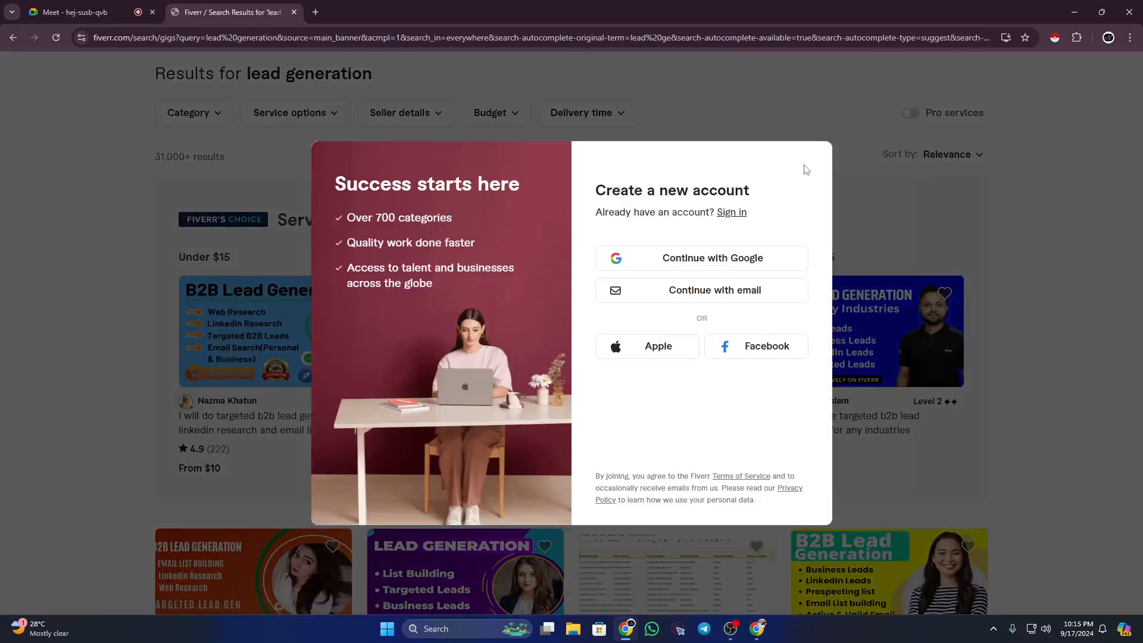
click(1113, 164)
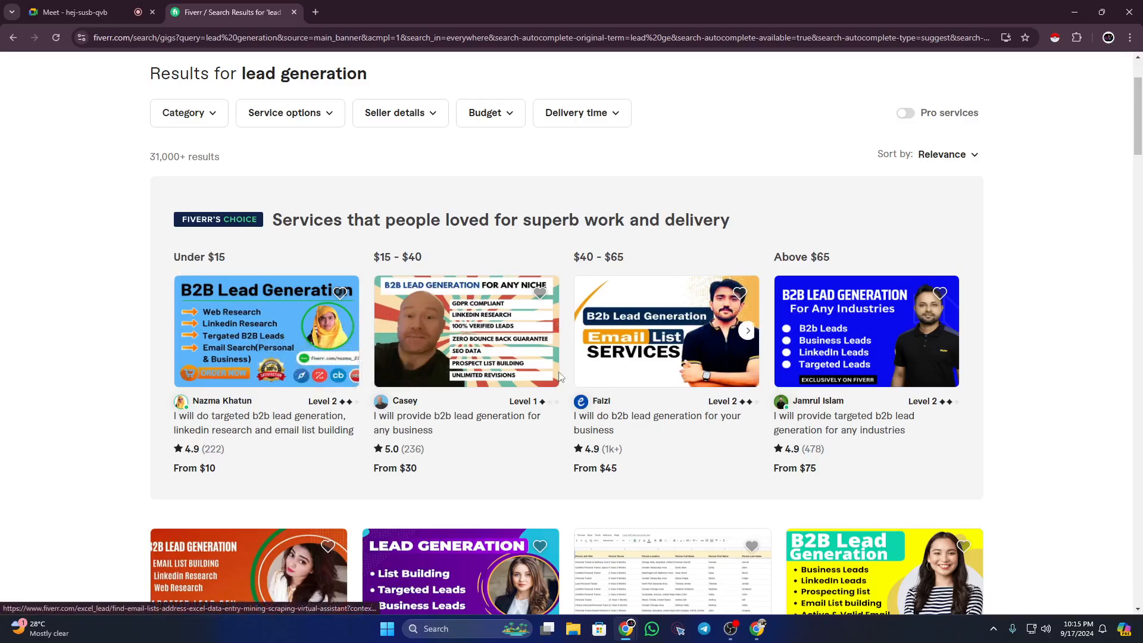
scroll(743, 330, down, 1)
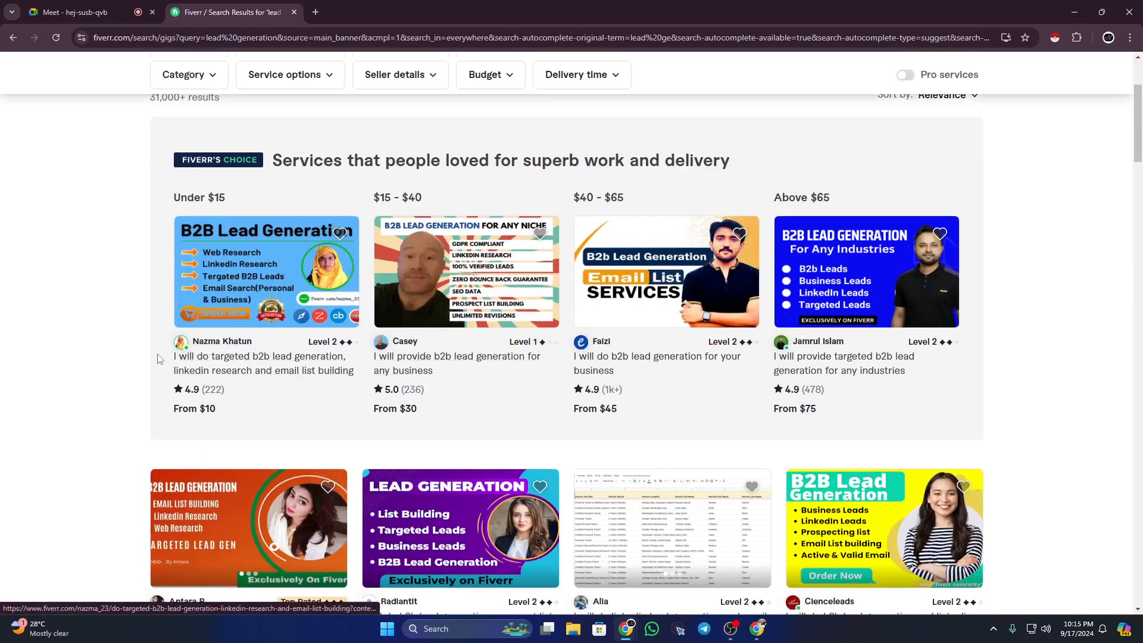
drag(160, 359, 329, 371)
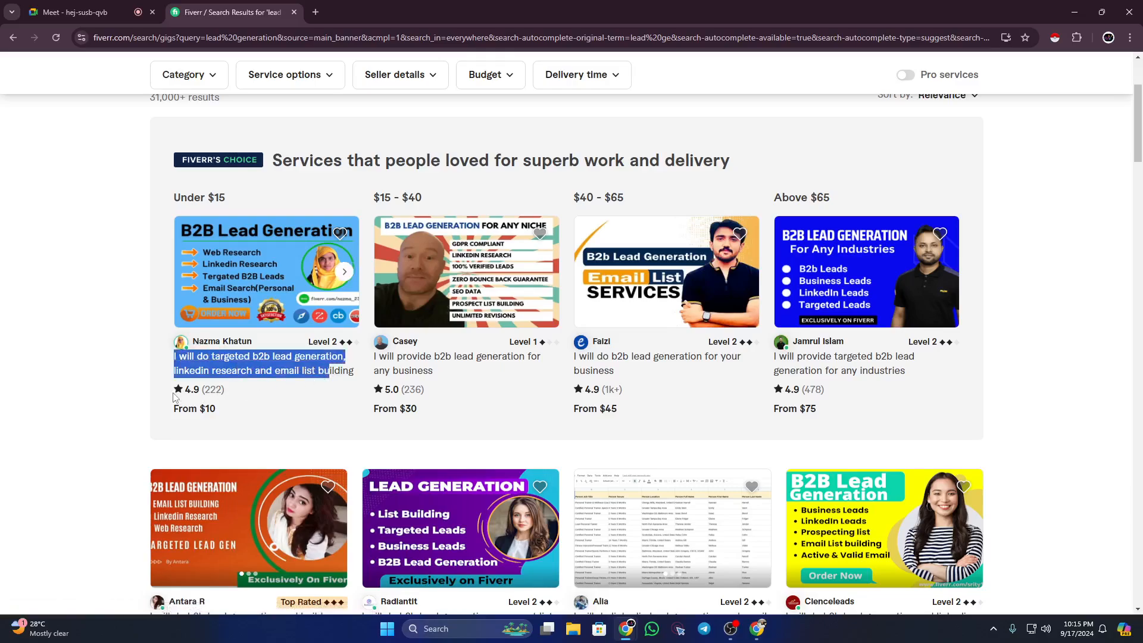
drag(179, 392, 222, 410)
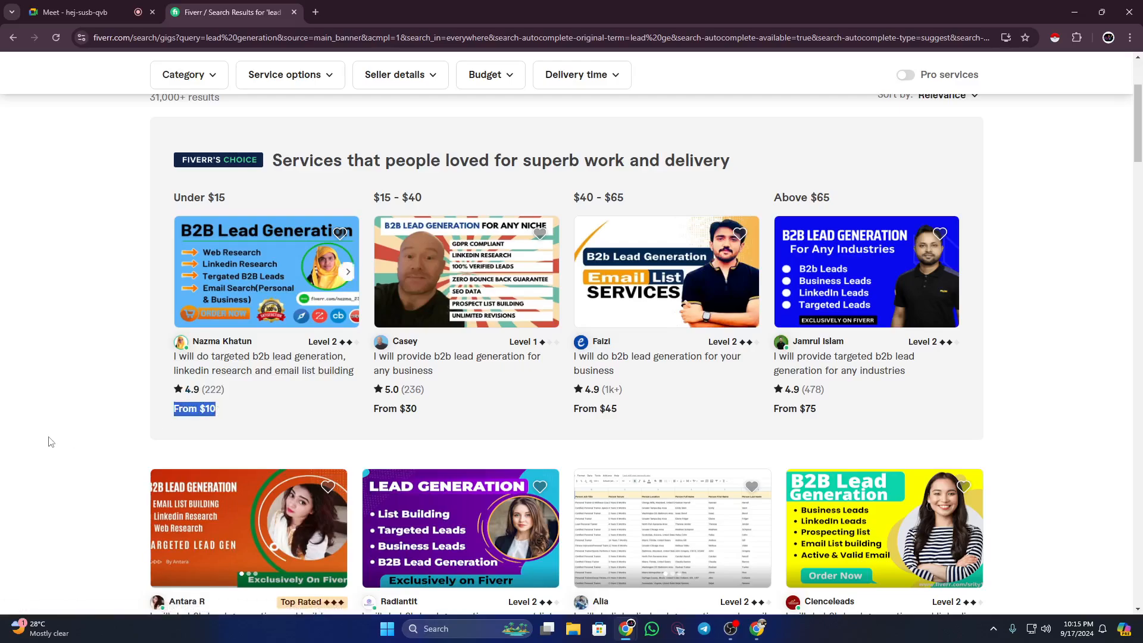
click(86, 426)
scroll(1015, 353, down, 3)
scroll(1018, 355, down, 15)
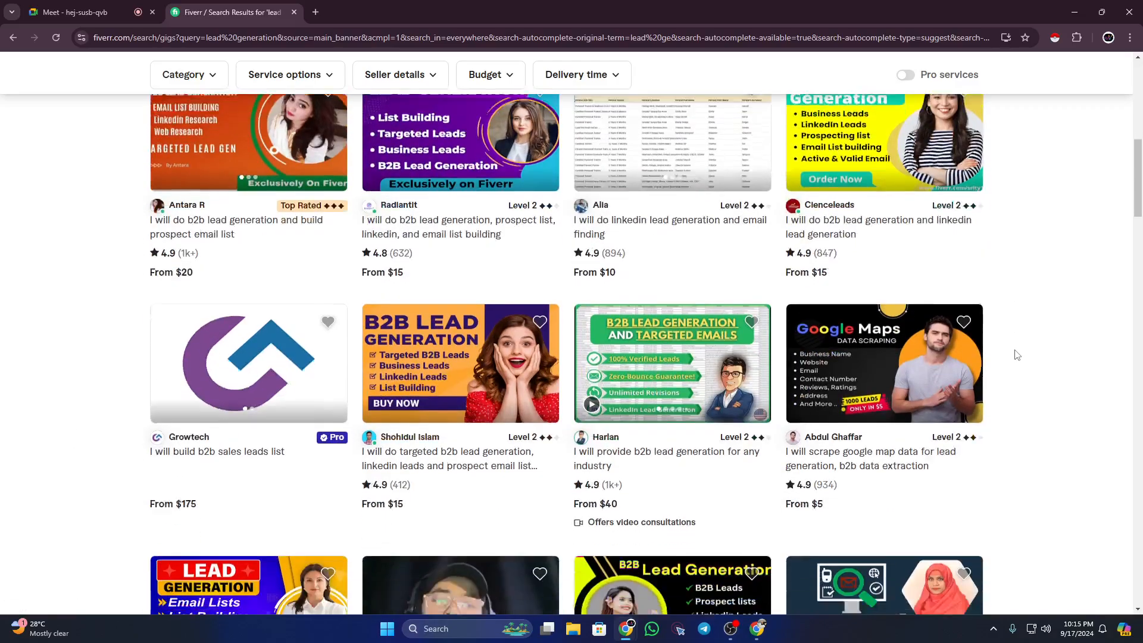
scroll(1017, 352, down, 3)
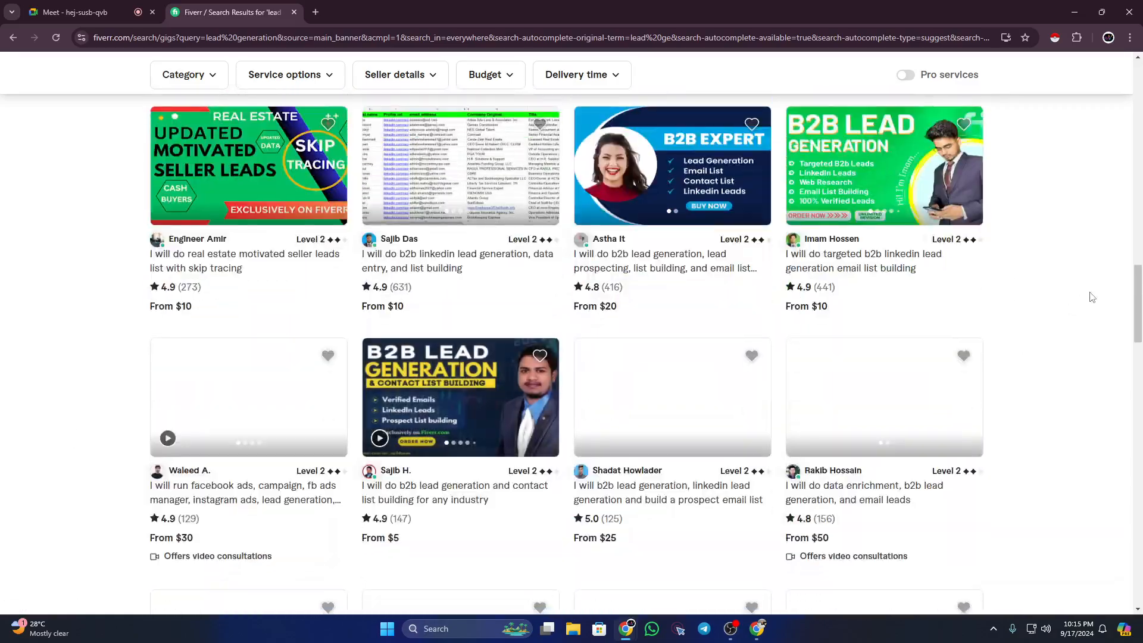
drag(1138, 326, 1142, 92)
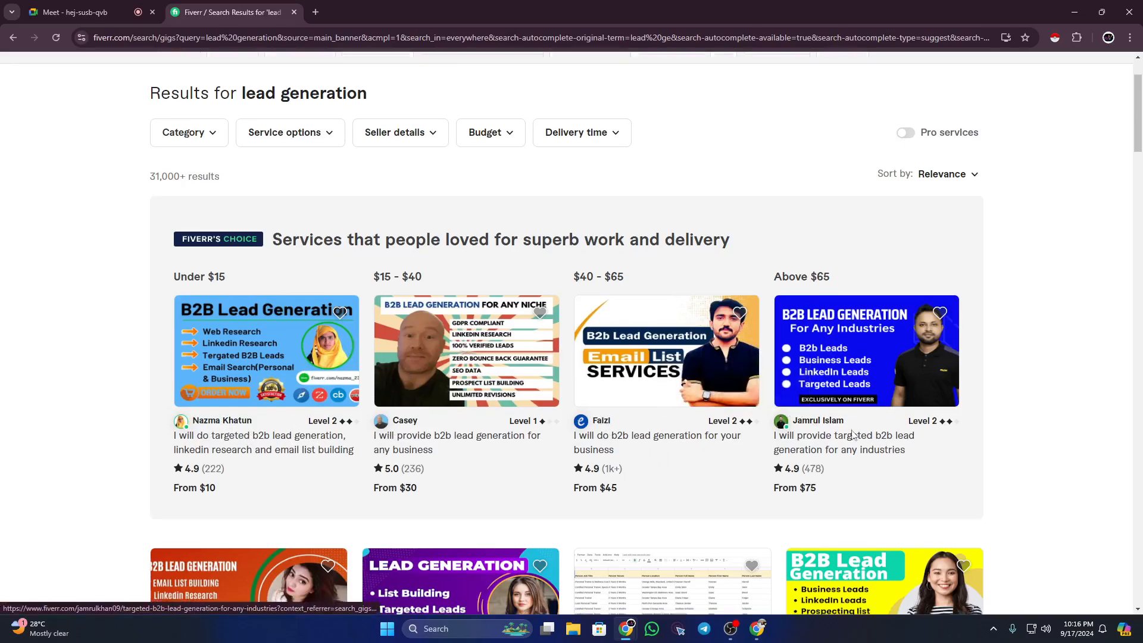
scroll(822, 456, down, 4)
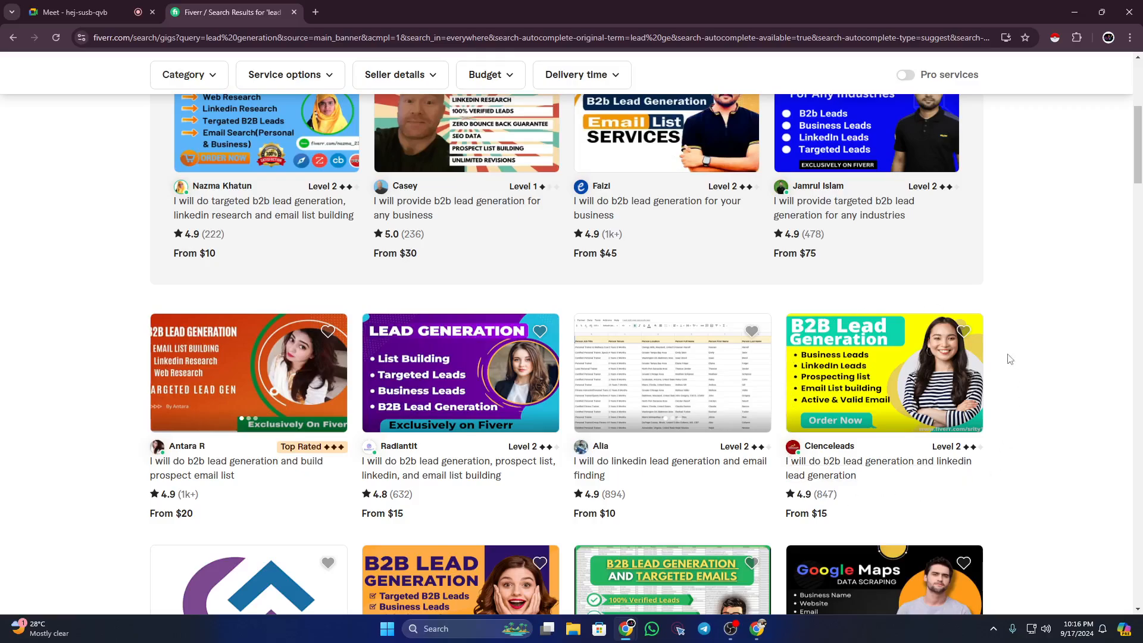
scroll(294, 252, up, 5)
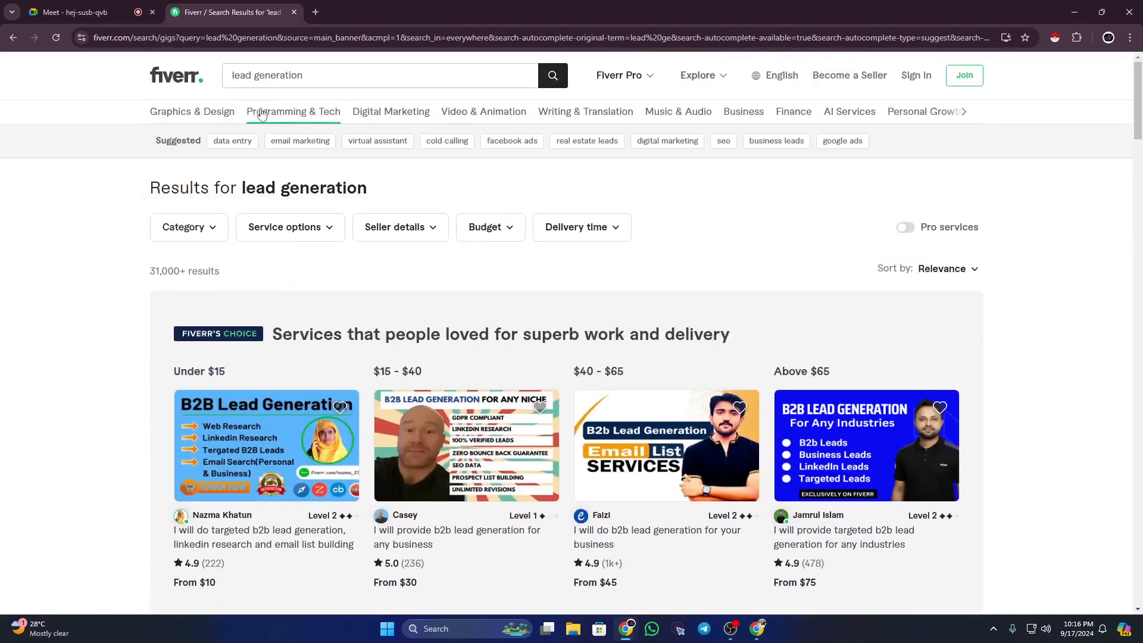
Step: Admit the waiting participant into the Meet call, then return to the Fiverr lead generation results
click(57, 8)
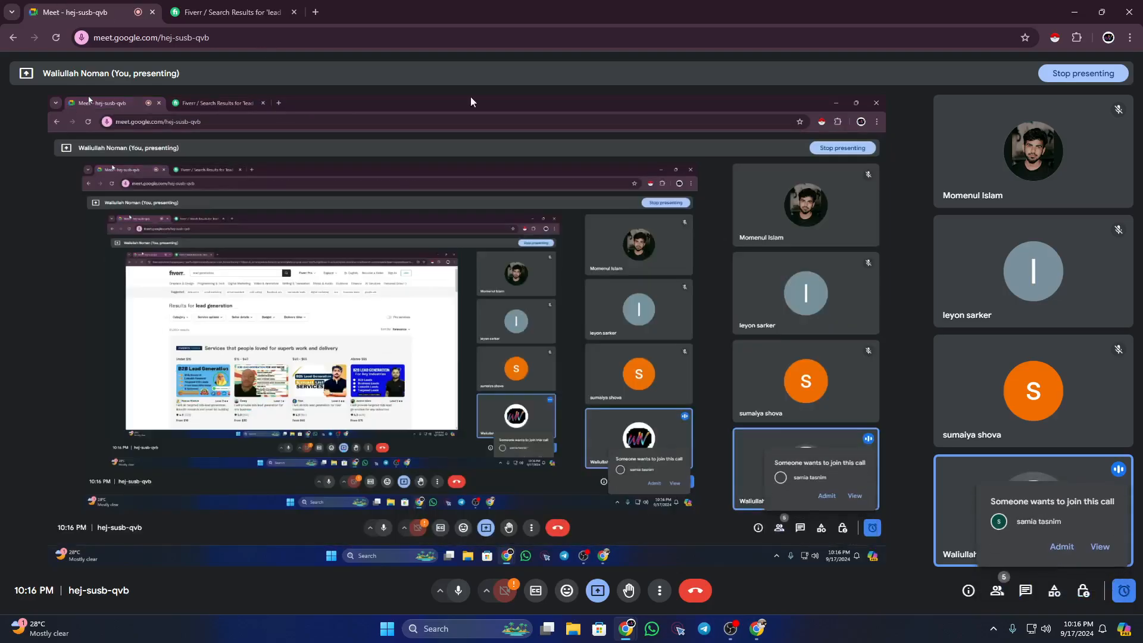
click(1058, 547)
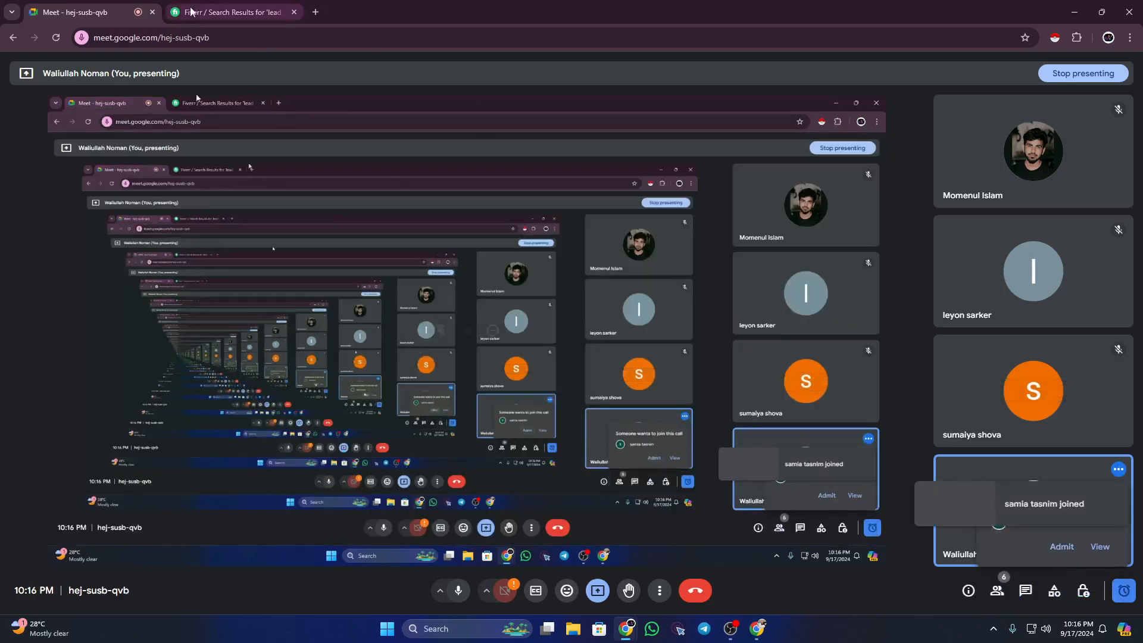
click(226, 12)
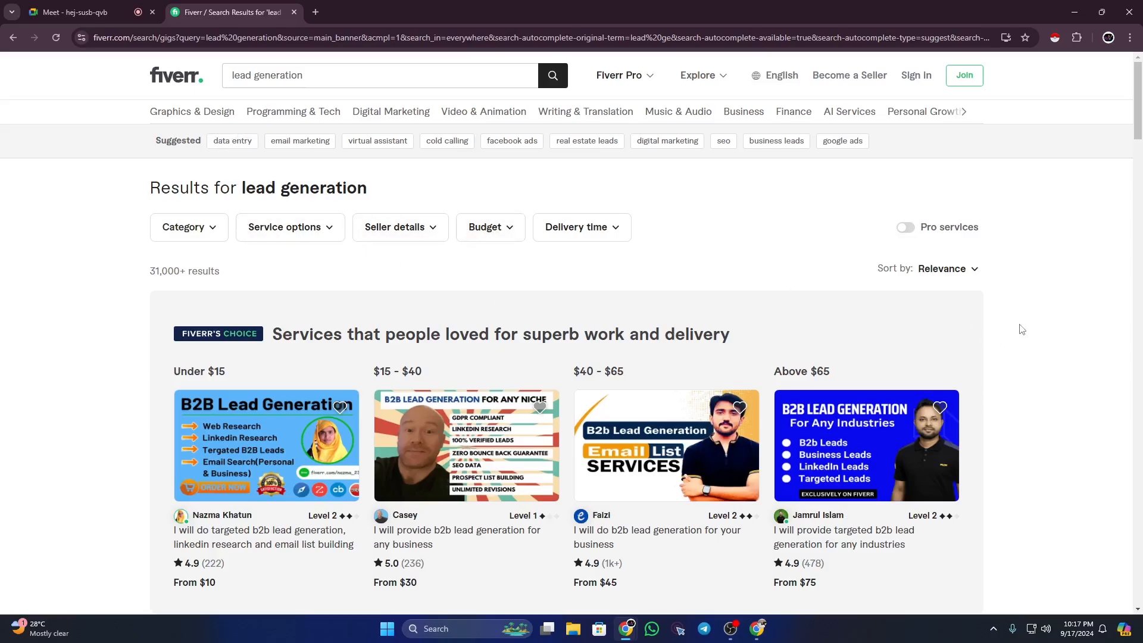
scroll(1019, 325, down, 6)
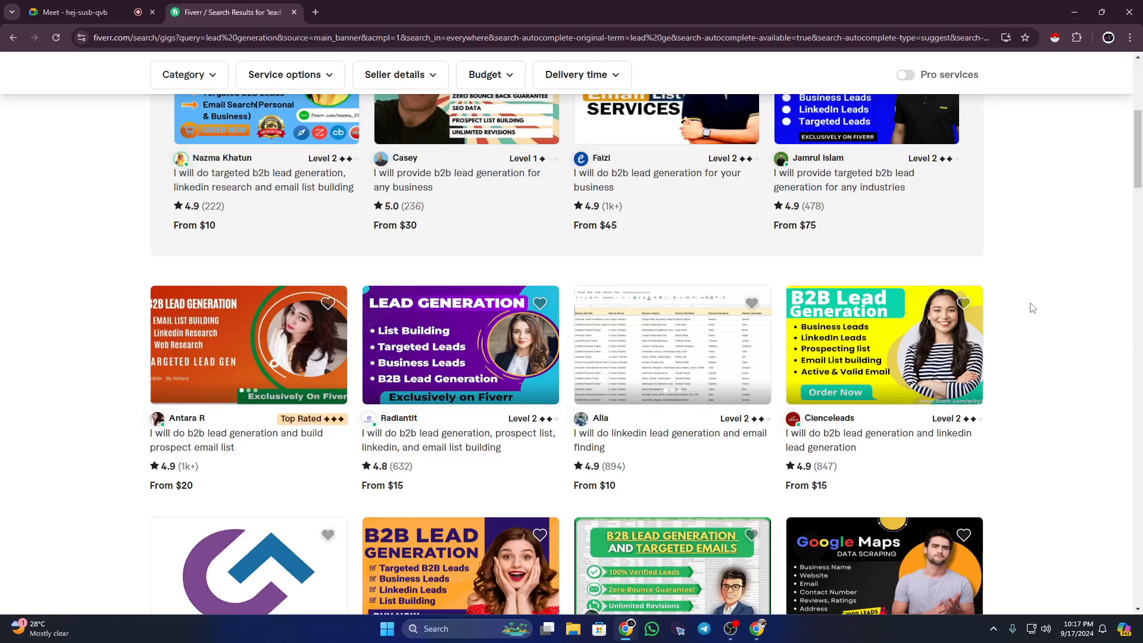
scroll(1032, 308, up, 5)
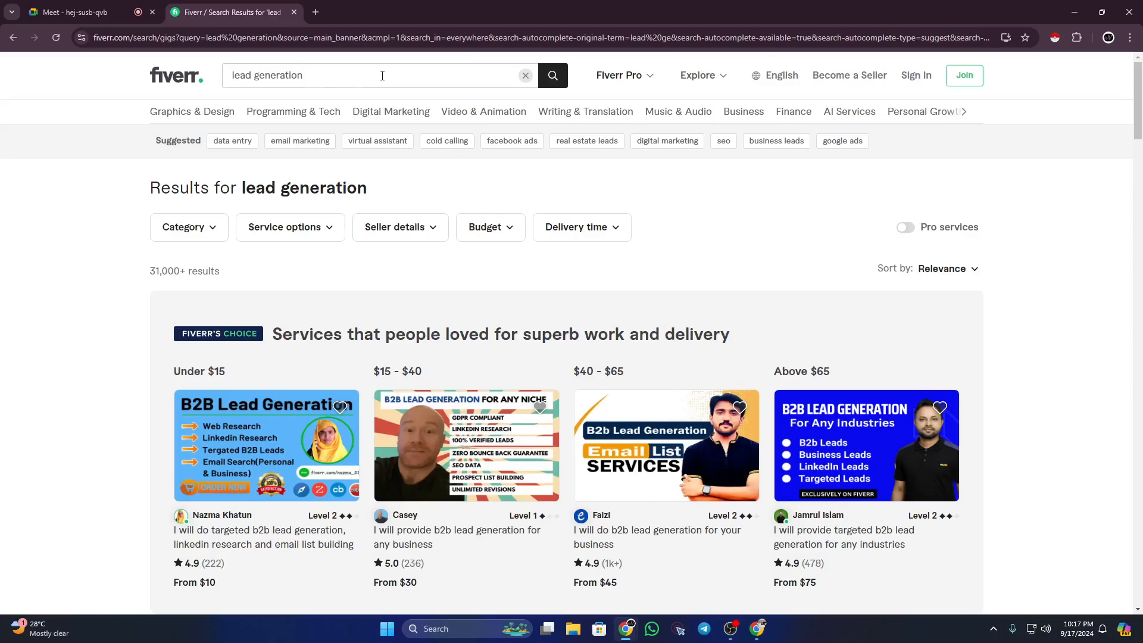
click(380, 75)
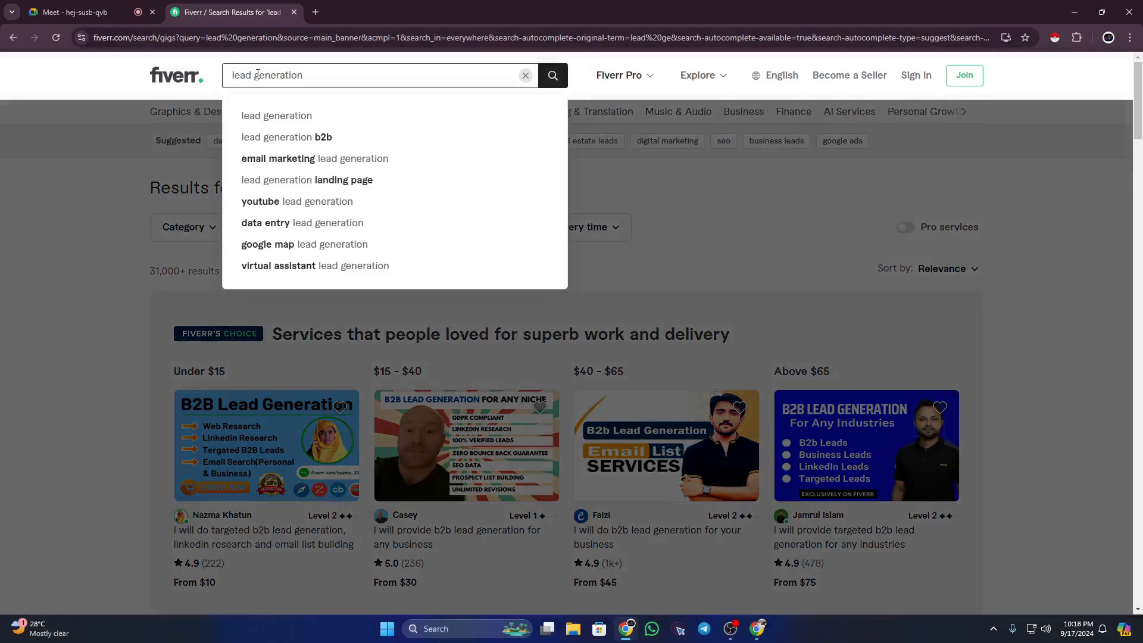
click(93, 146)
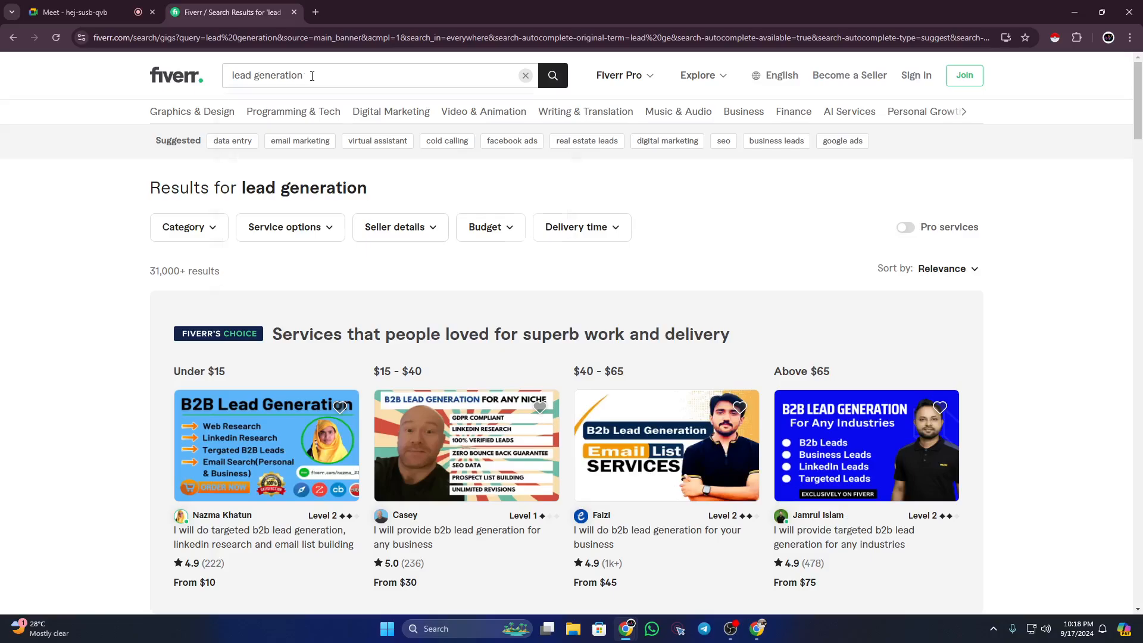
click(309, 76)
click(73, 138)
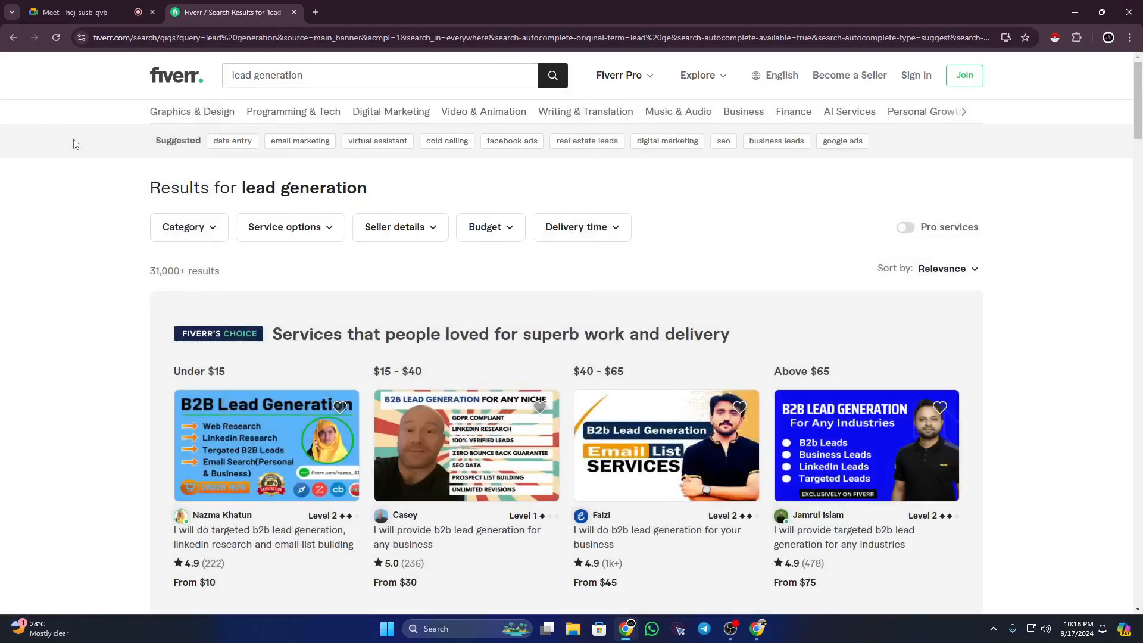
click(335, 79)
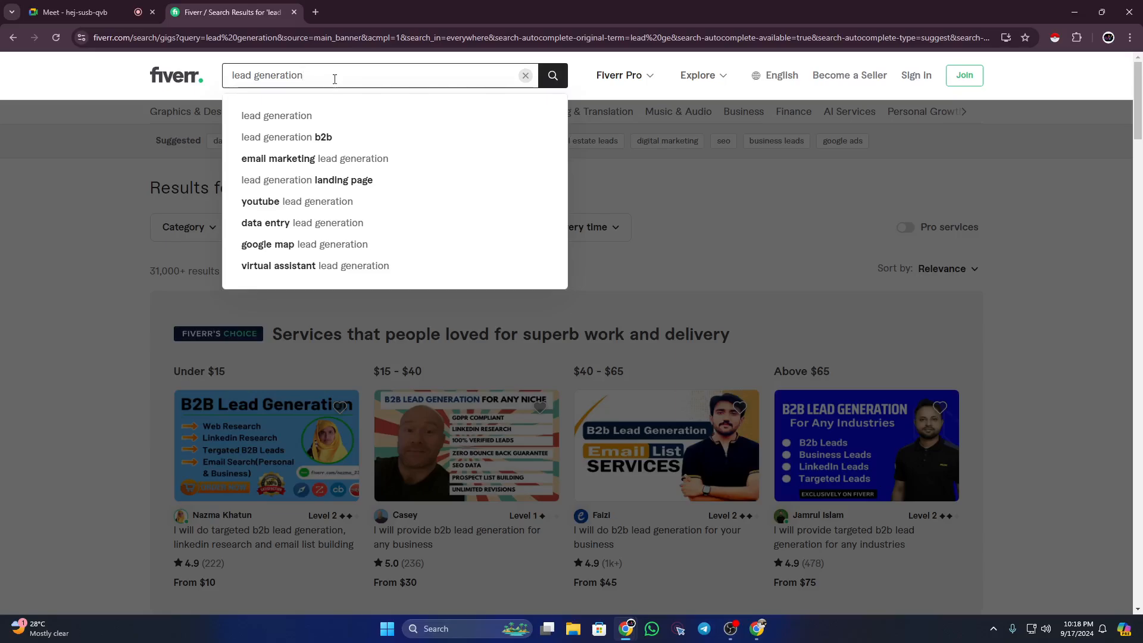
click(16, 263)
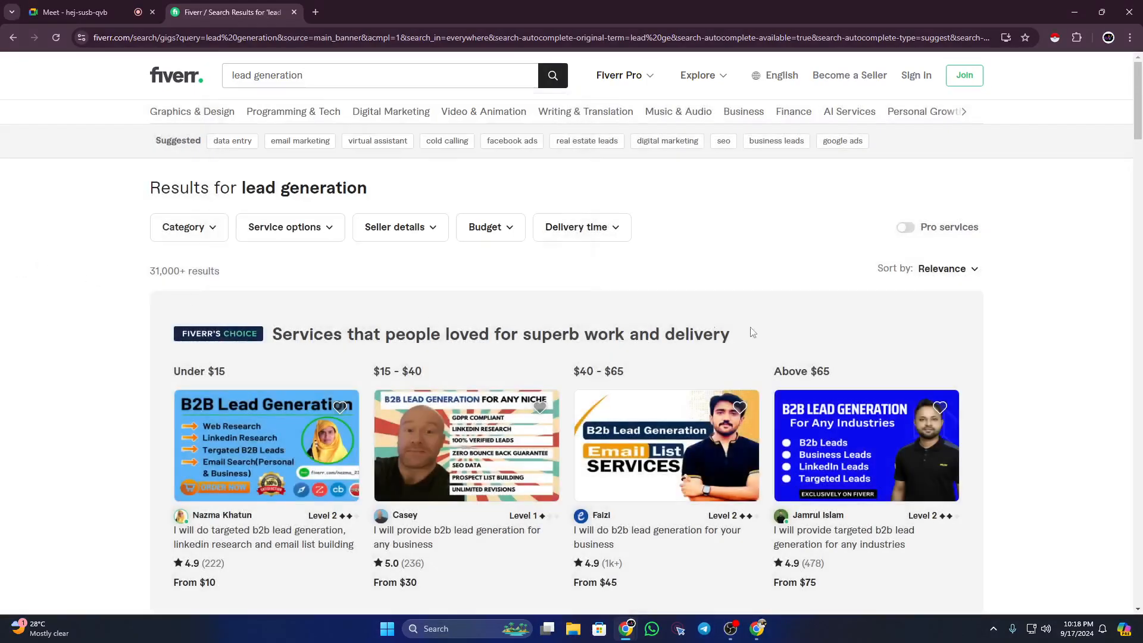
scroll(966, 373, down, 4)
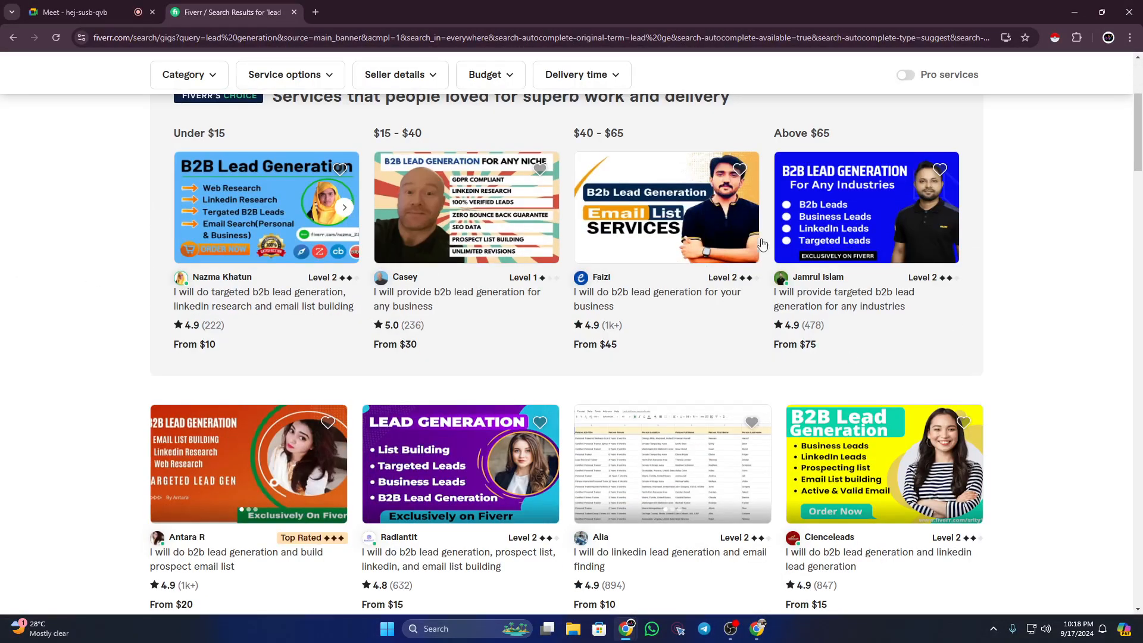
scroll(1113, 194, down, 6)
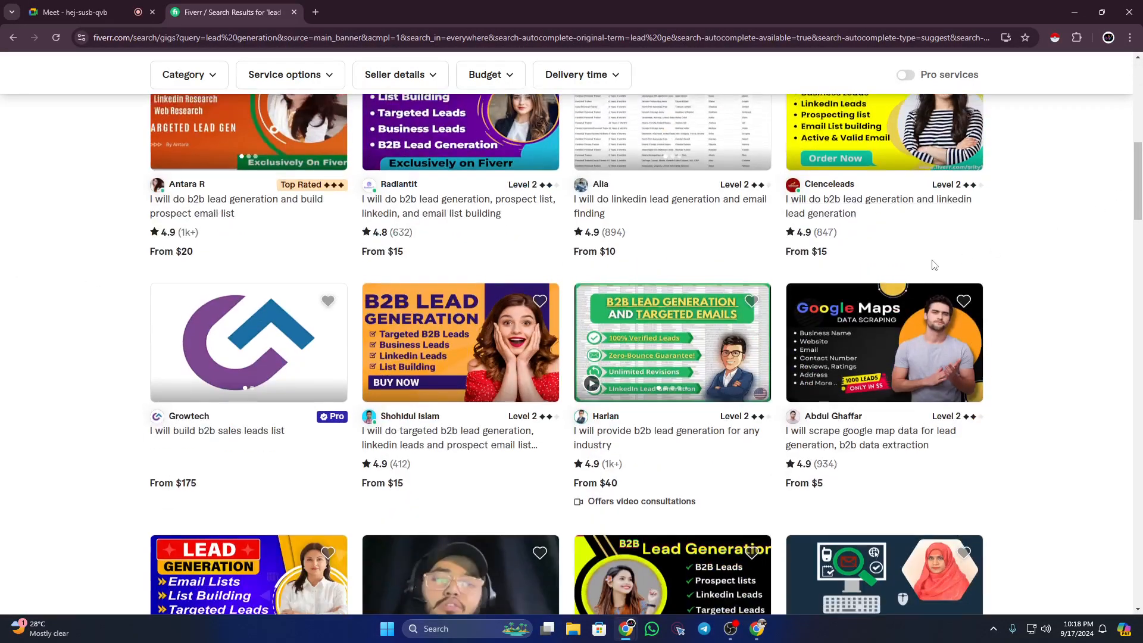
scroll(153, 250, up, 10)
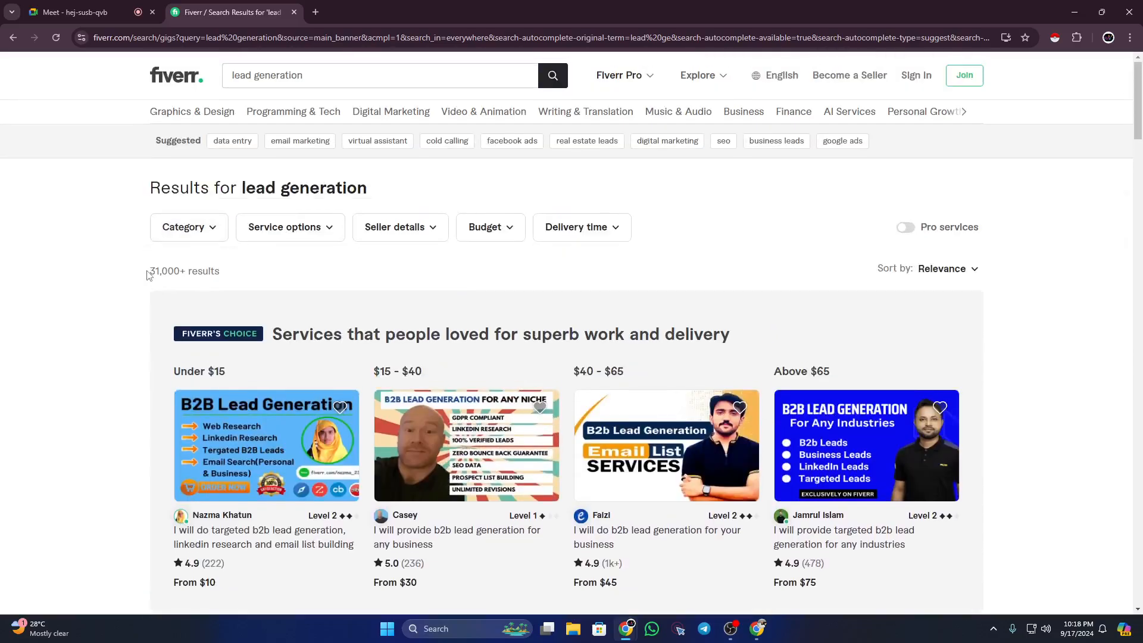
drag(150, 270, 211, 271)
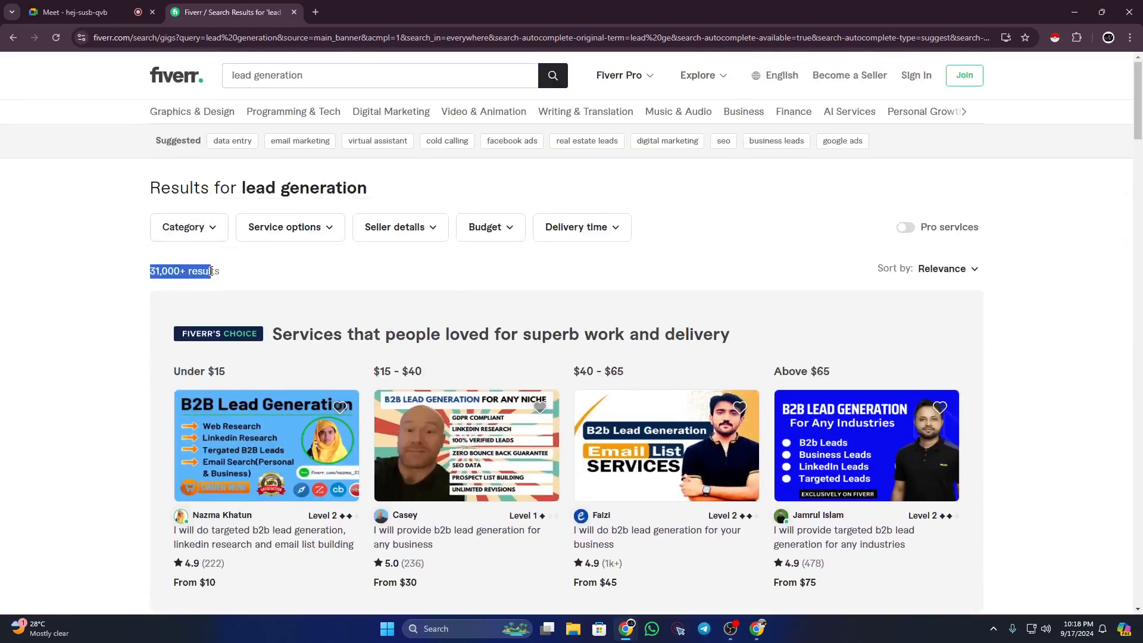
click(314, 72)
drag(314, 72, 182, 123)
click(182, 126)
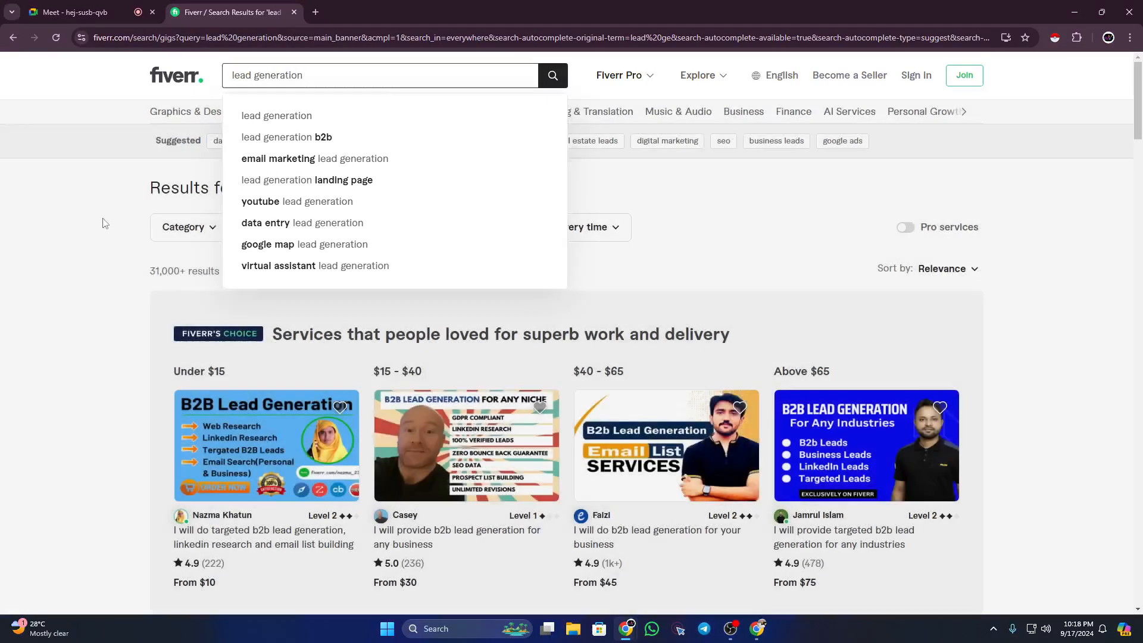
drag(149, 271, 202, 271)
click(59, 267)
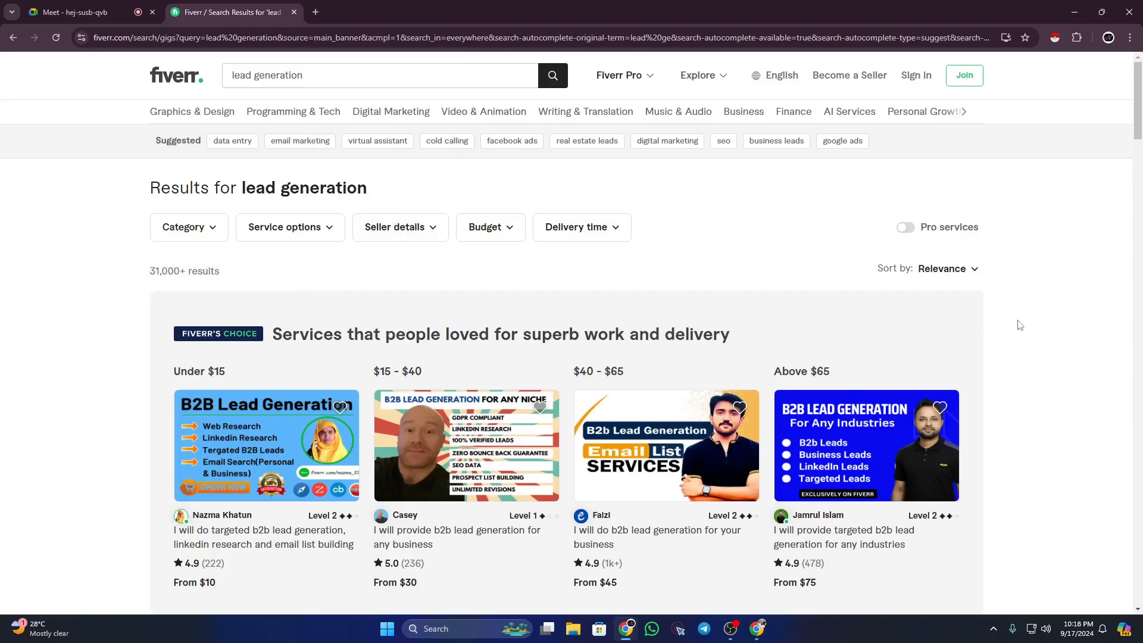
scroll(1019, 324, down, 1)
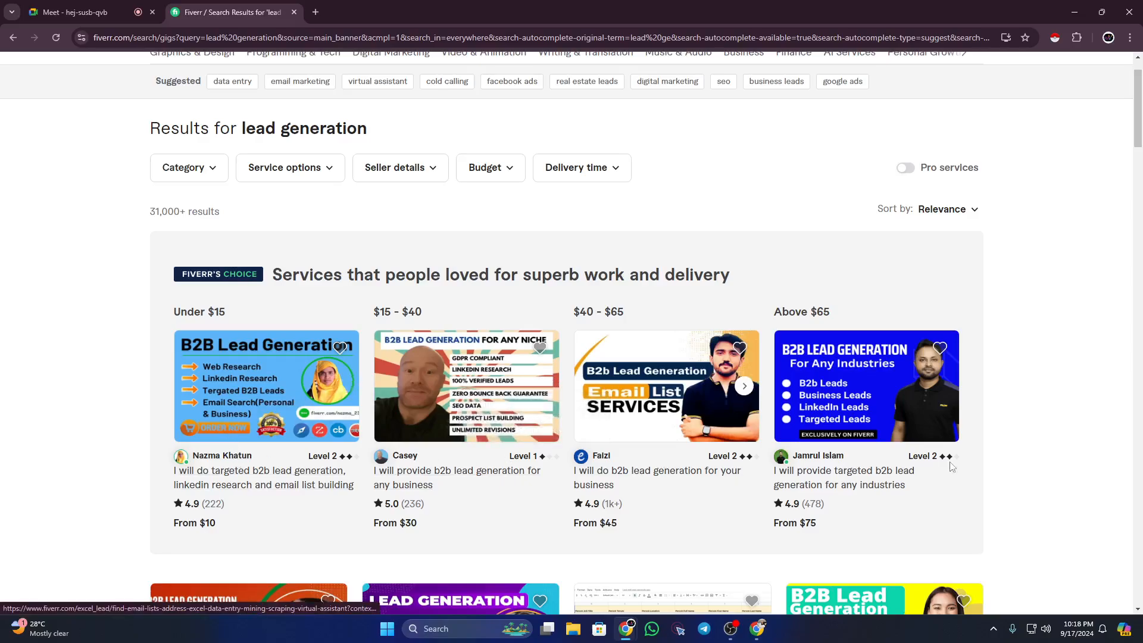
scroll(972, 453, down, 2)
scroll(1141, 399, down, 1)
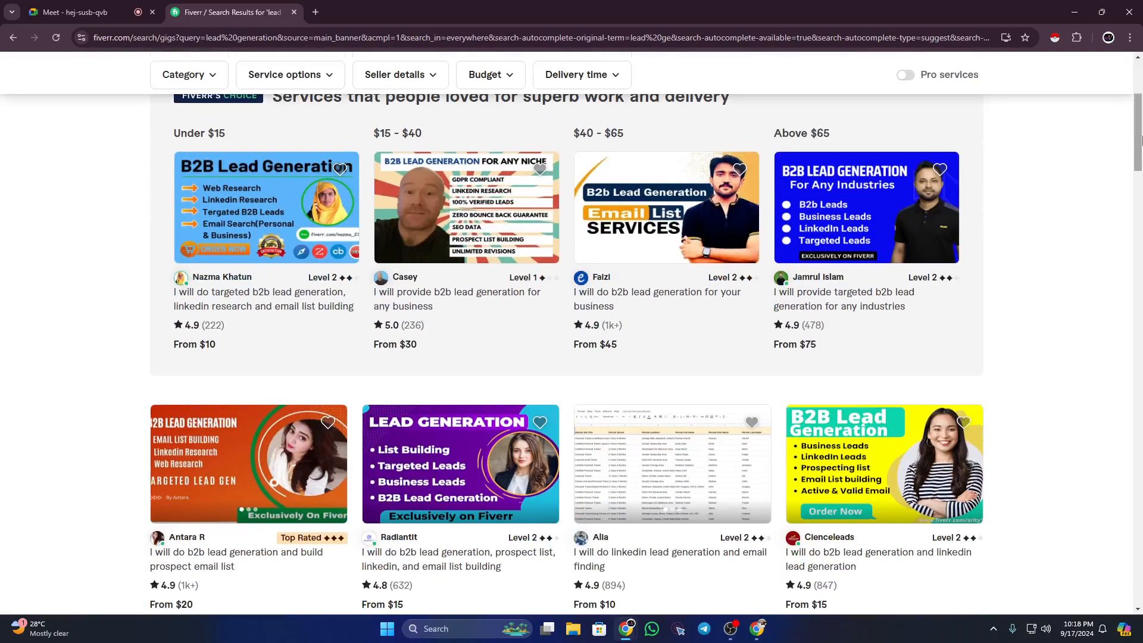
drag(1138, 160, 1139, 545)
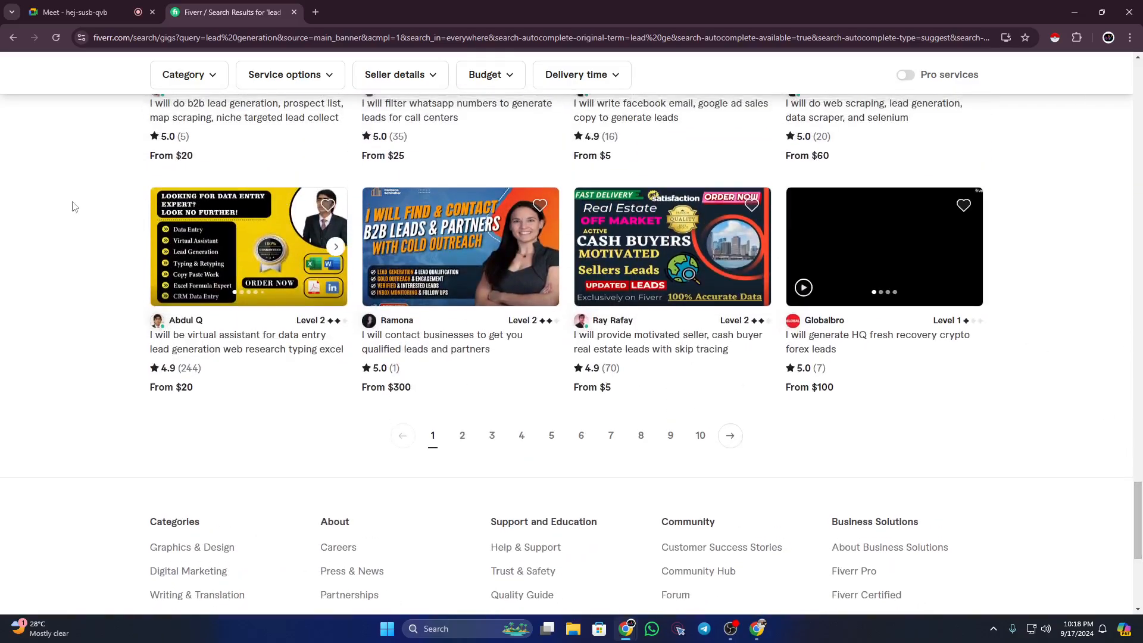
scroll(1048, 325, up, 8)
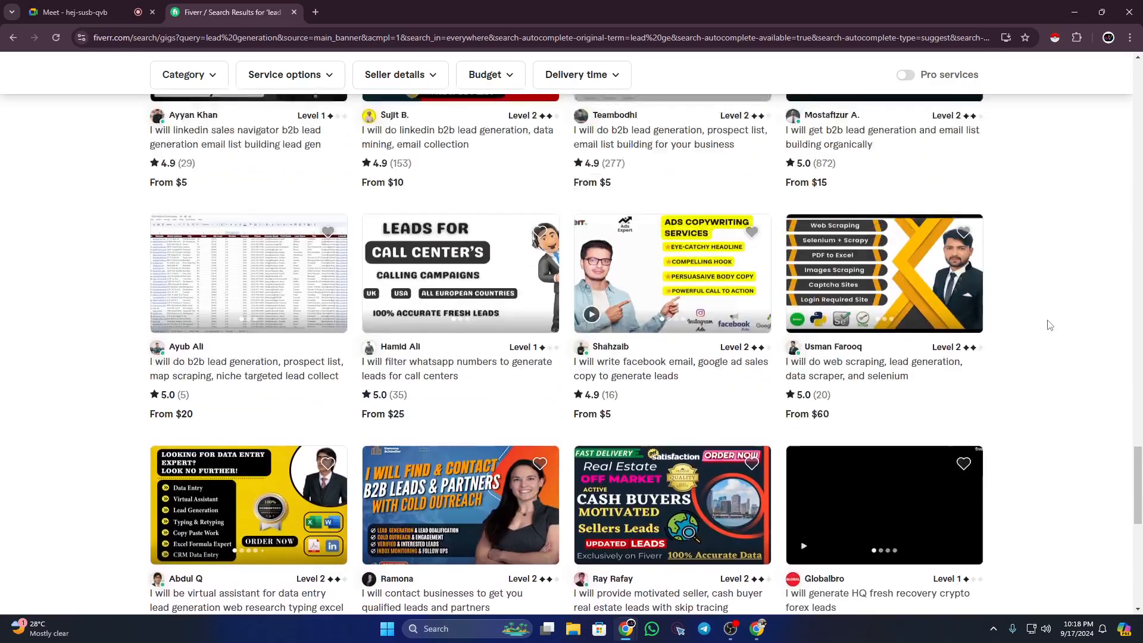
scroll(1136, 452, up, 20)
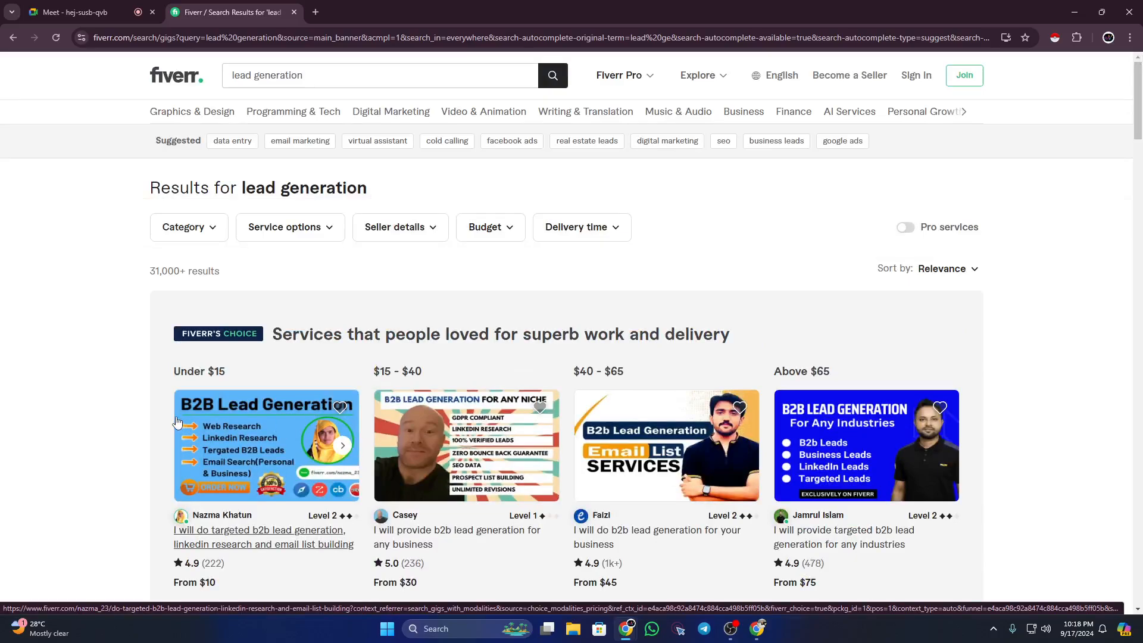
scroll(176, 422, down, 1)
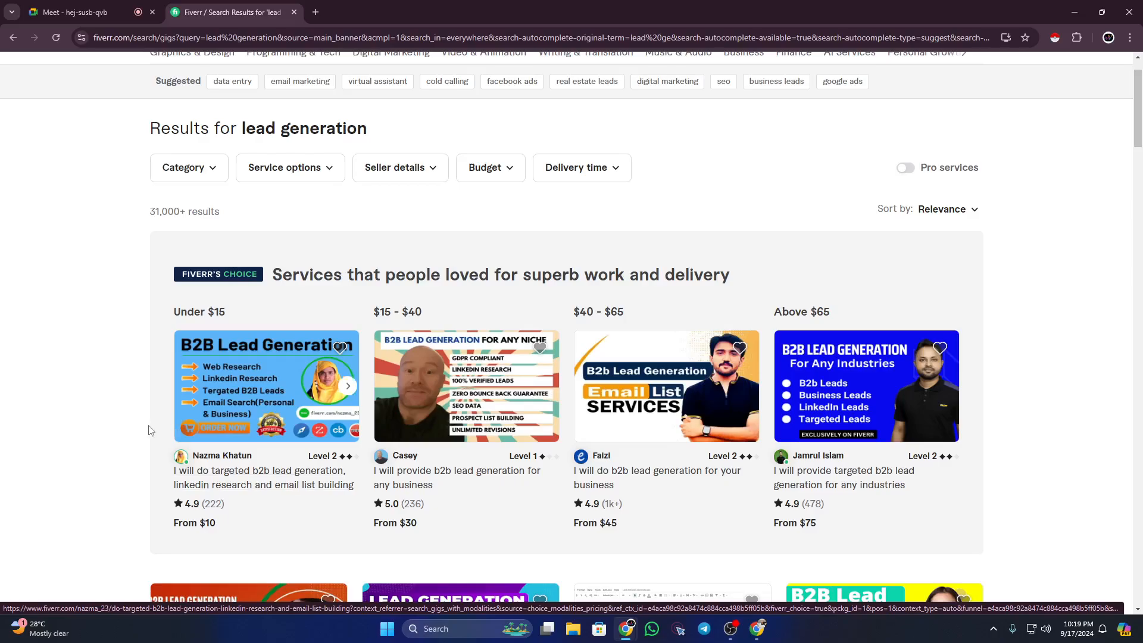
scroll(179, 420, down, 1)
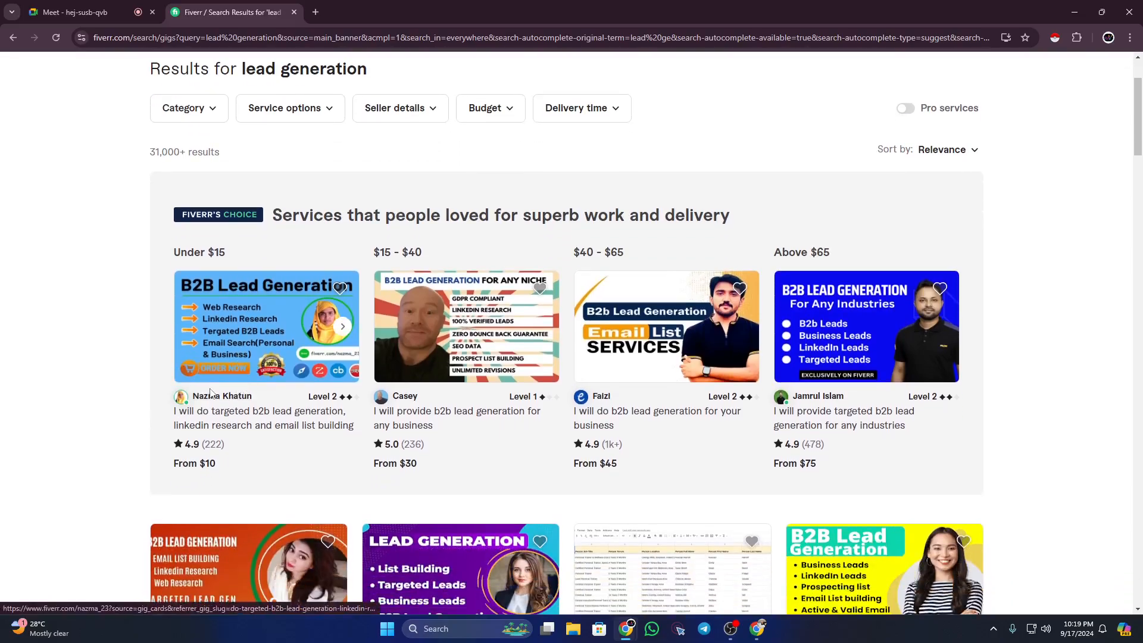
Step: Open the first Fiverr's Choice gig, the $10 targeted B2B lead generation one, in a new tab
right_click(228, 303)
click(255, 312)
click(345, 3)
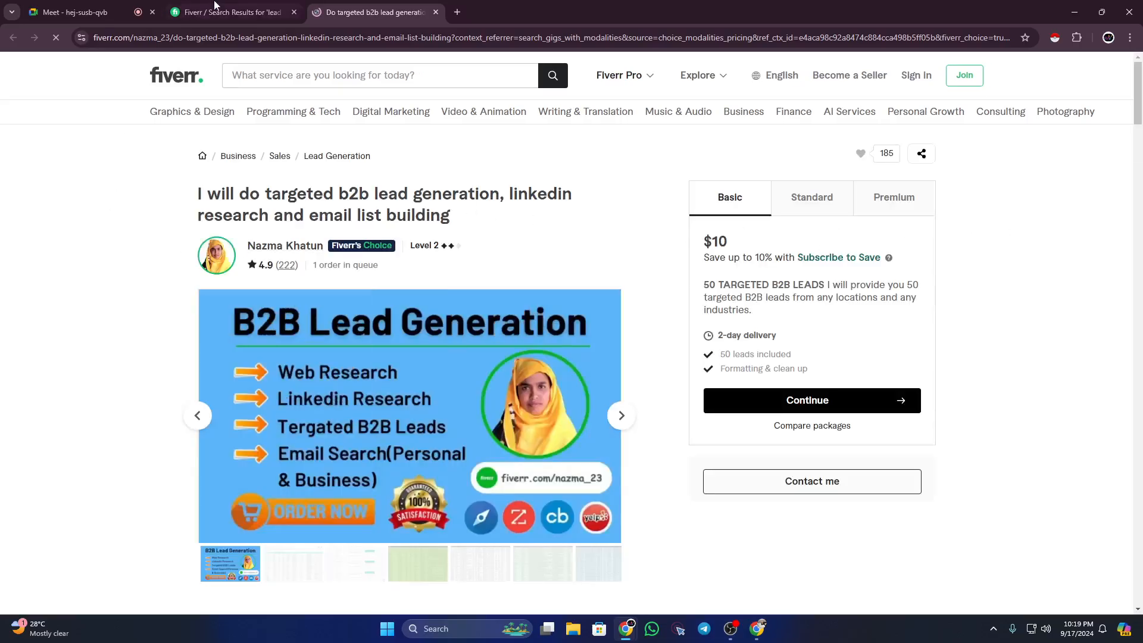
Step: Return to the lead generation results and point out the results heading
click(215, 5)
scroll(263, 168, up, 2)
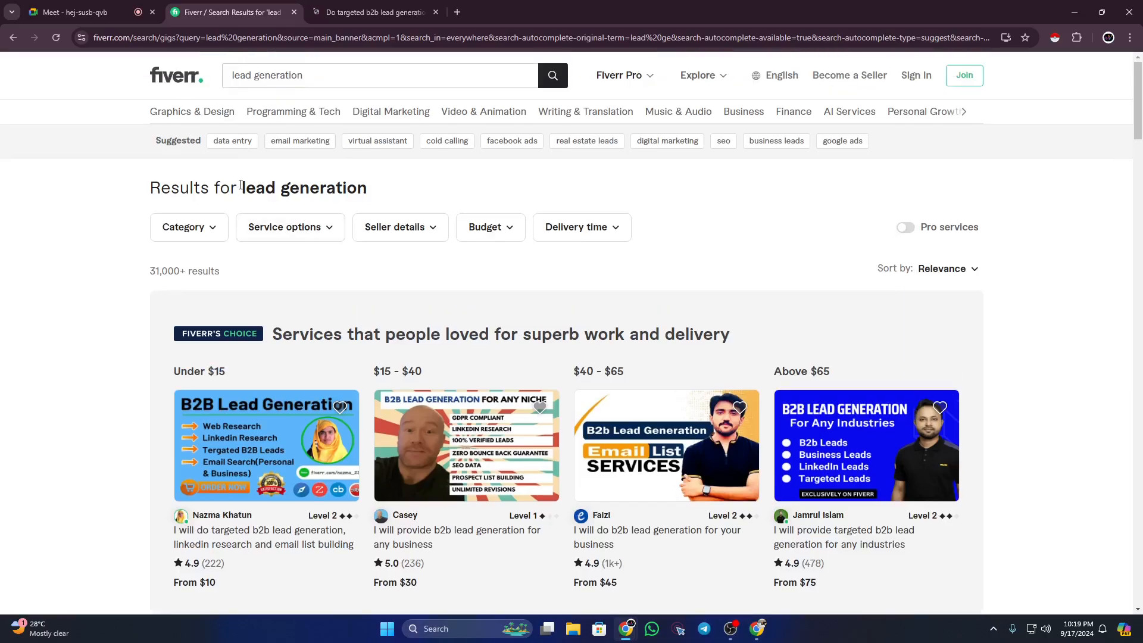
drag(241, 185, 362, 189)
click(106, 217)
scroll(230, 499, down, 1)
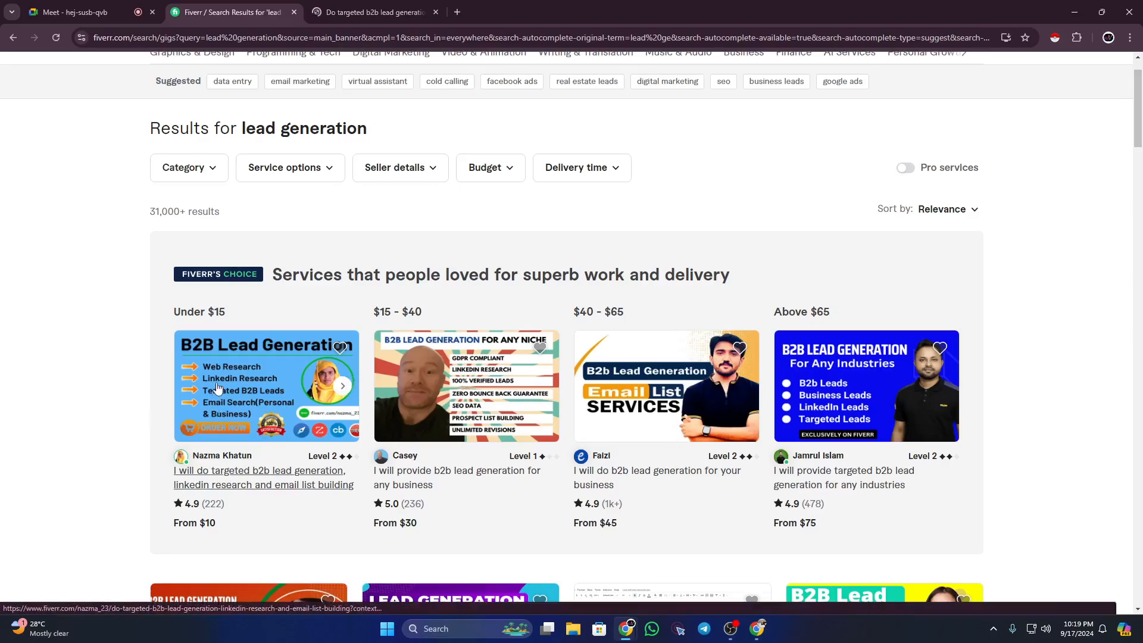
scroll(224, 262, down, 1)
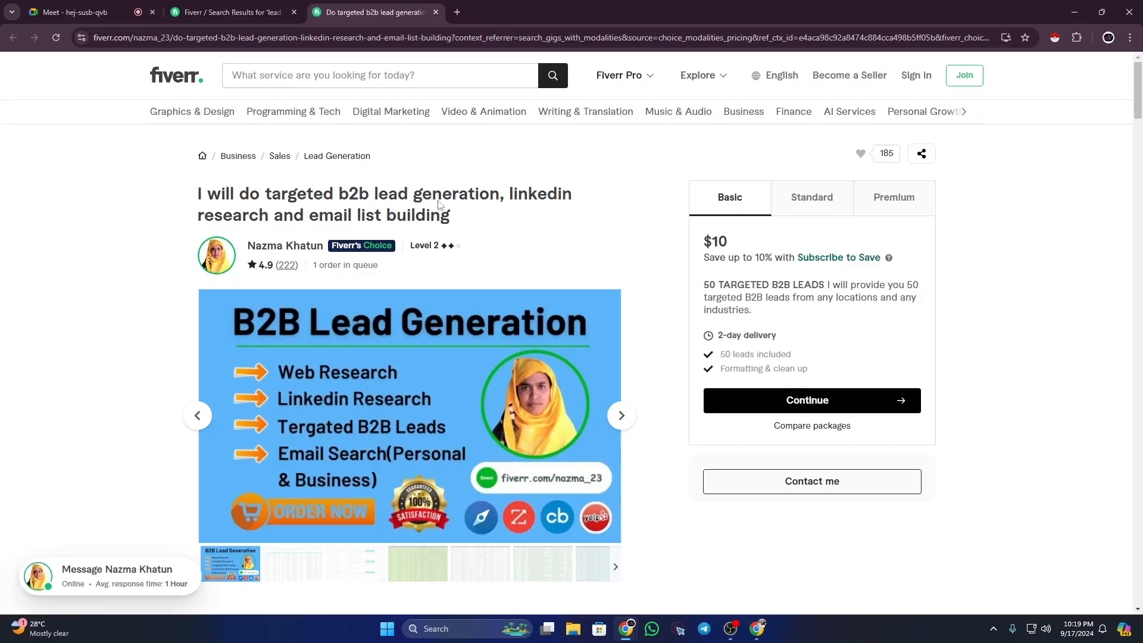
drag(197, 196, 462, 227)
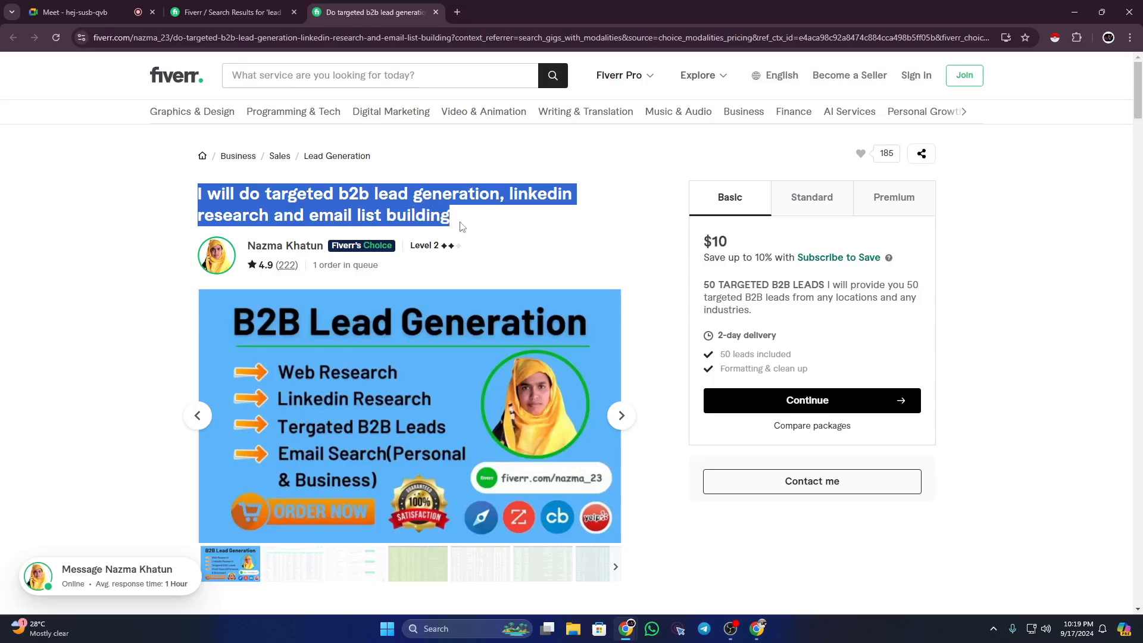
click(174, 220)
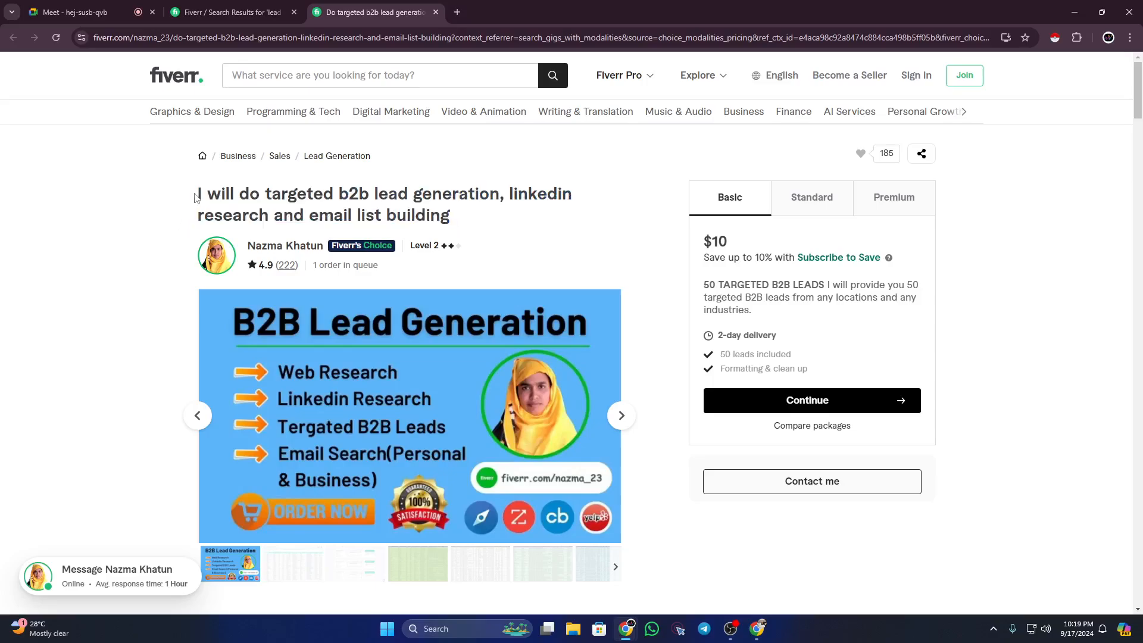
drag(197, 196, 391, 197)
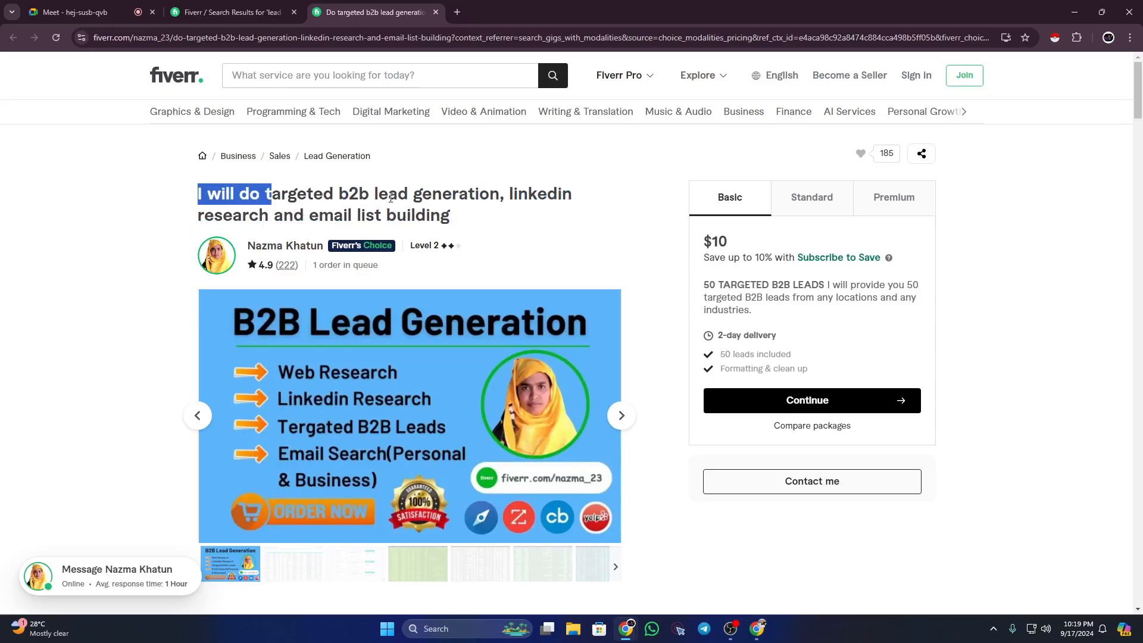
drag(508, 193, 545, 202)
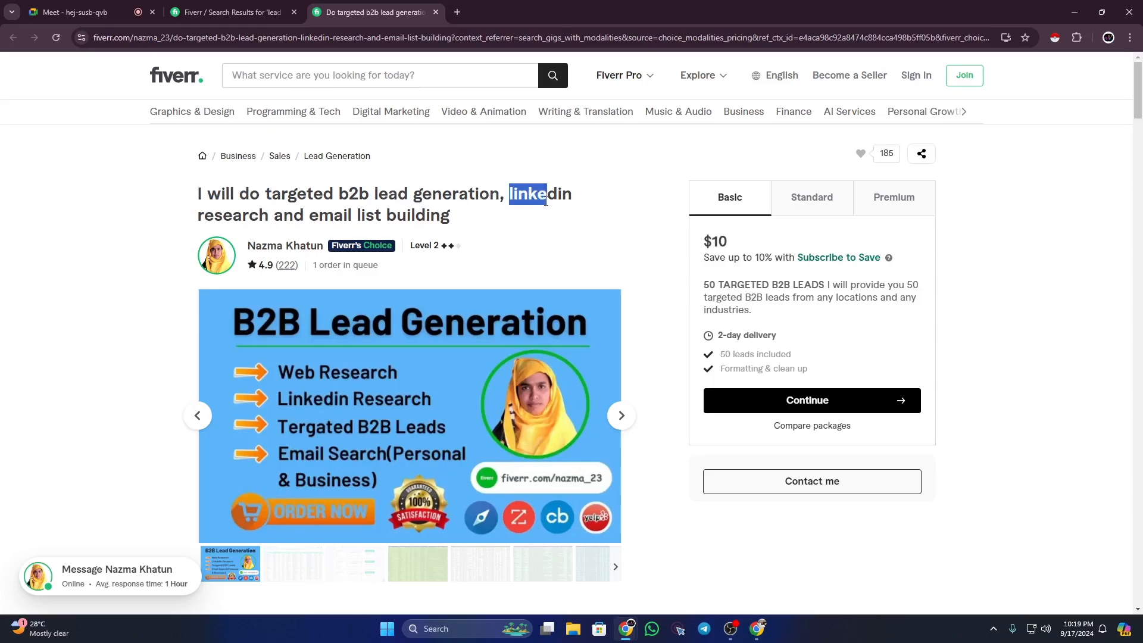
click(314, 220)
drag(313, 211, 451, 219)
click(257, 194)
drag(194, 192, 471, 214)
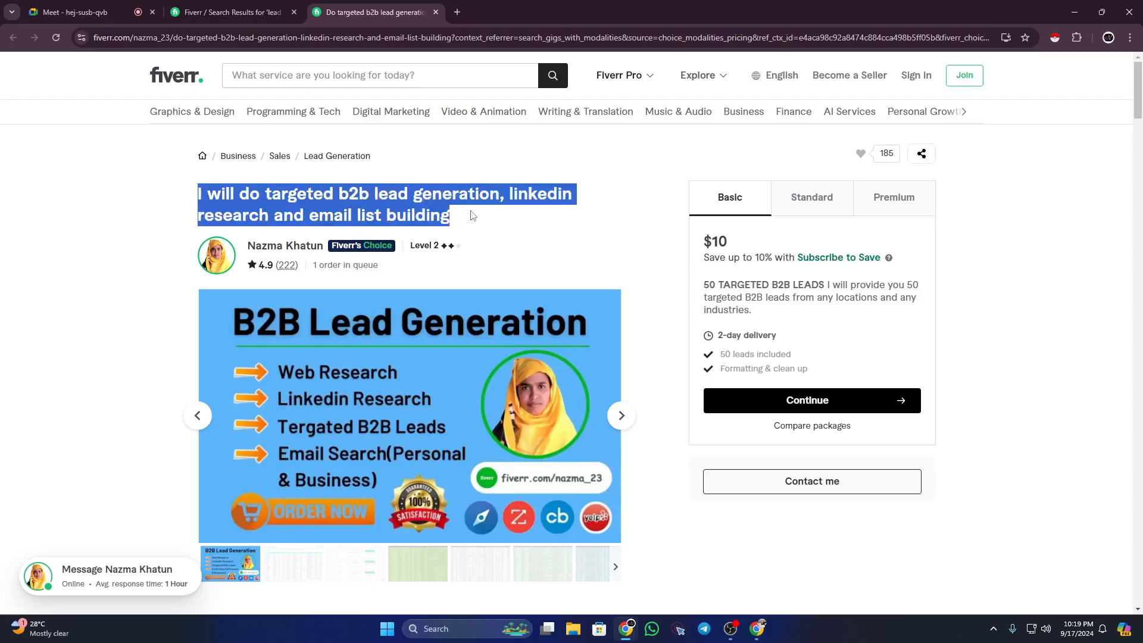
click(472, 215)
drag(339, 194, 470, 215)
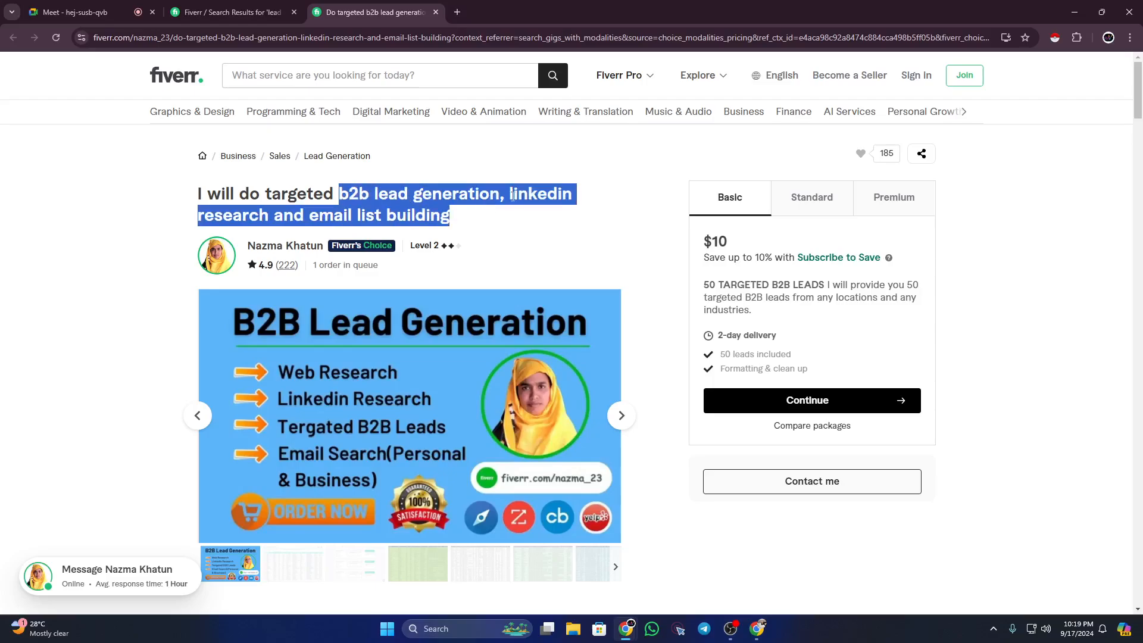
click(514, 197)
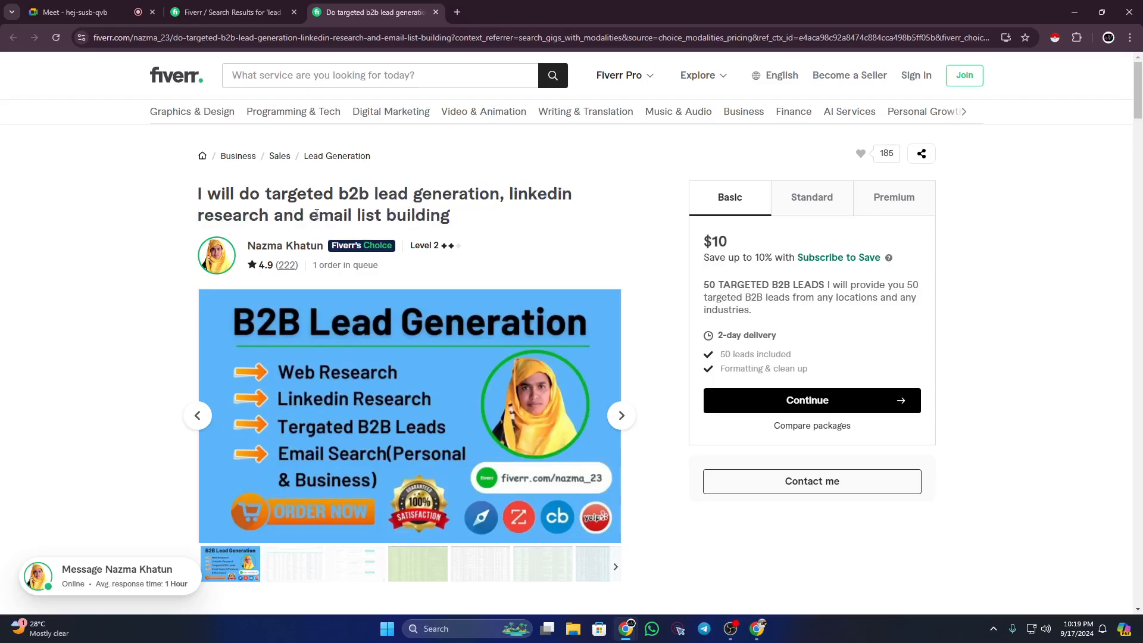
drag(313, 215, 445, 217)
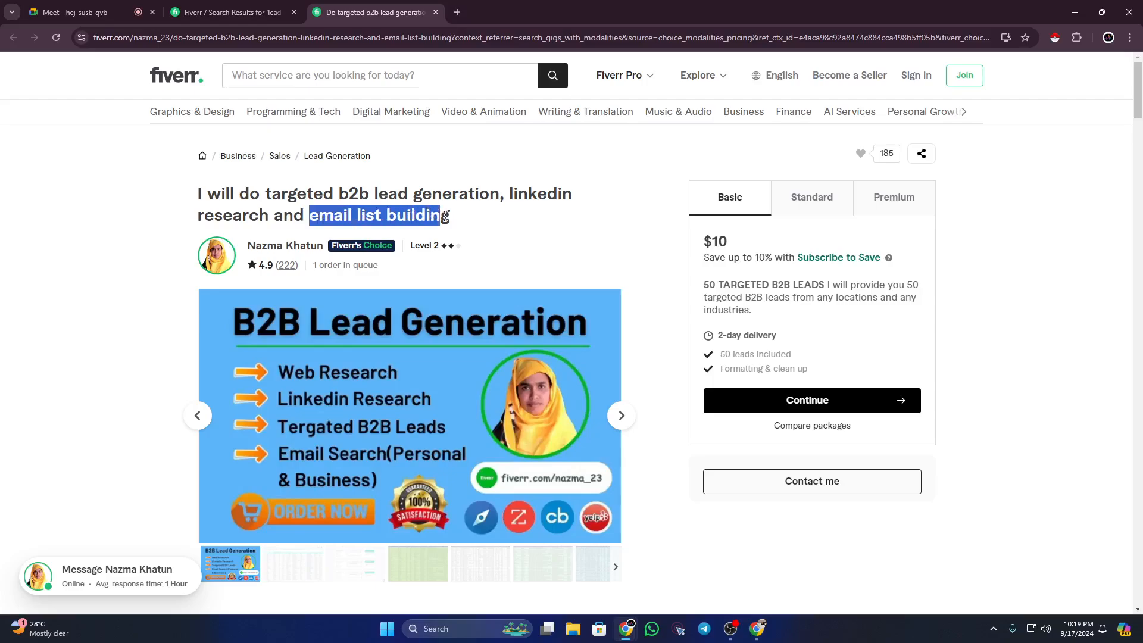
click(410, 215)
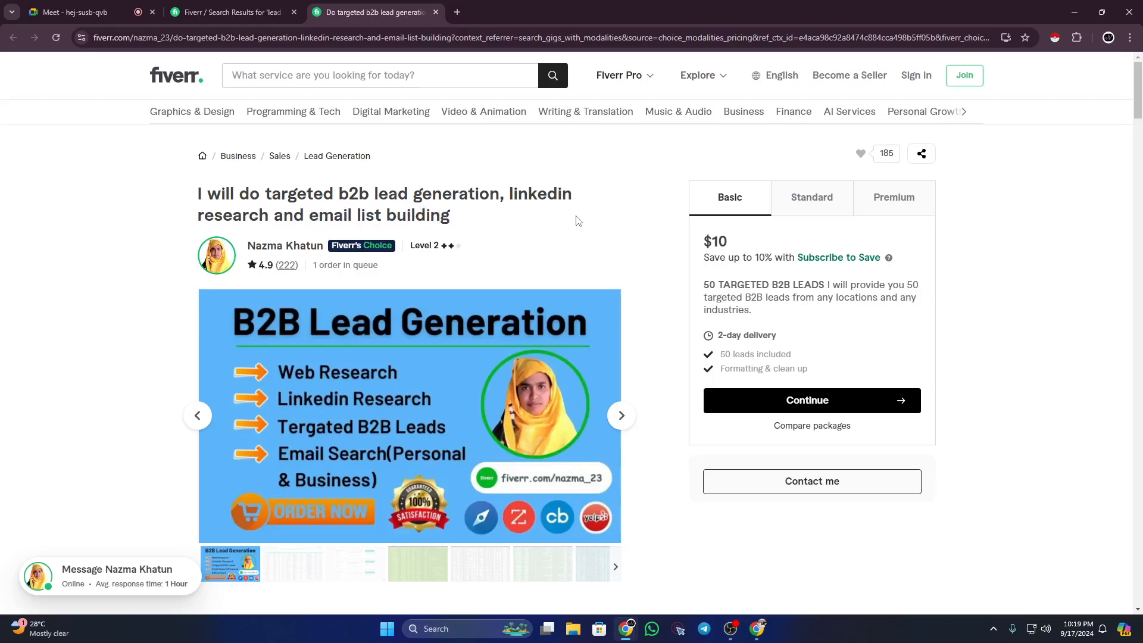
scroll(576, 221, down, 1)
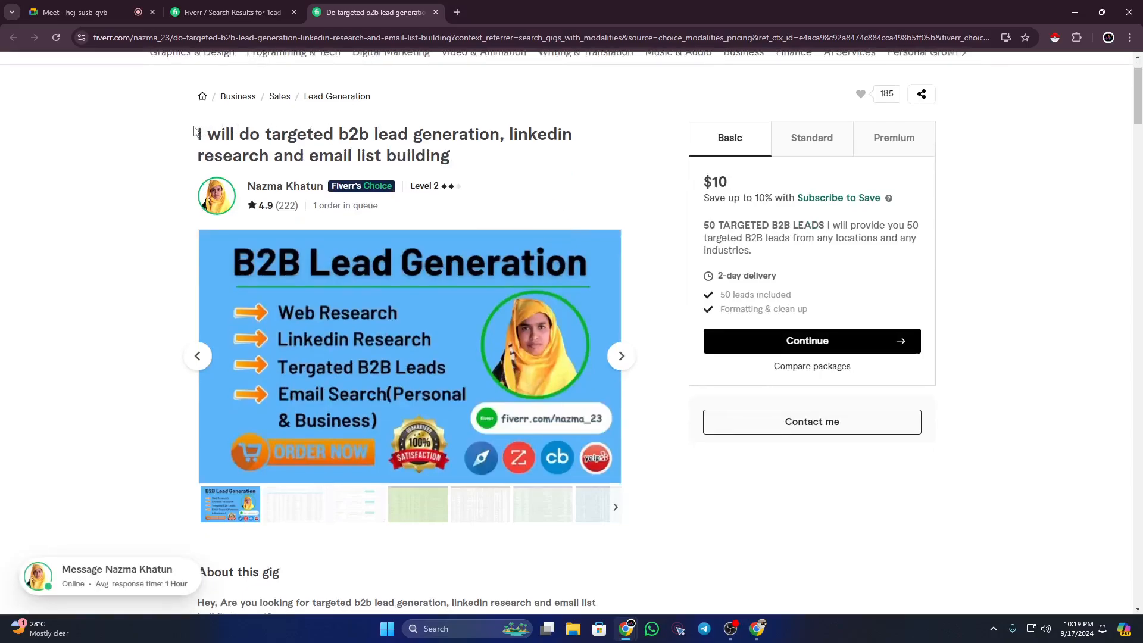
drag(194, 130, 475, 158)
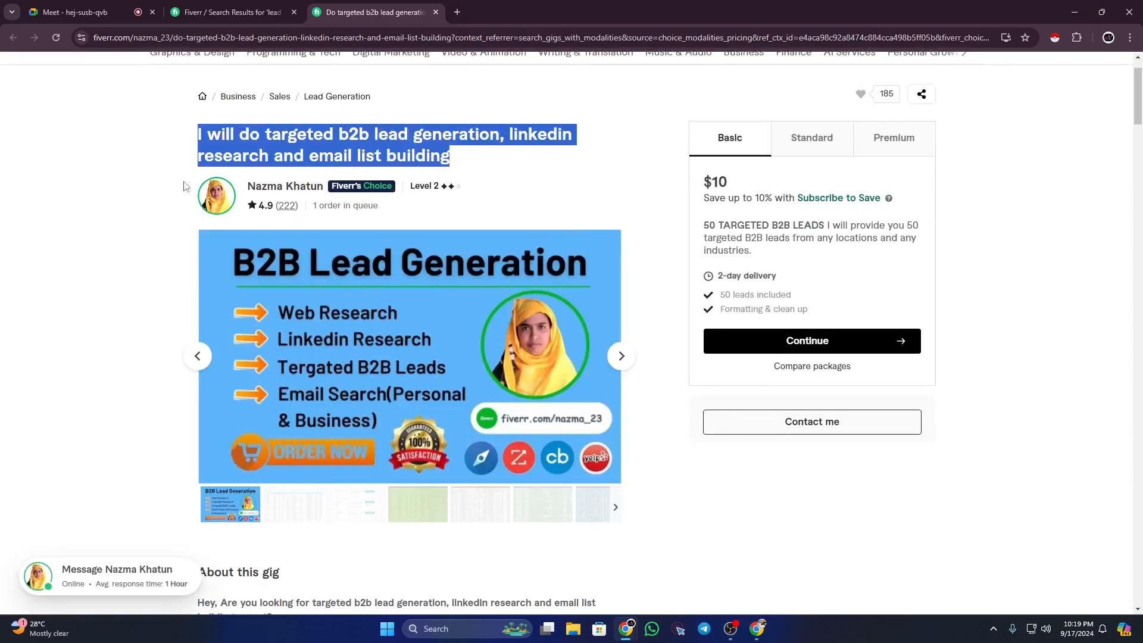
scroll(184, 186, up, 1)
click(153, 224)
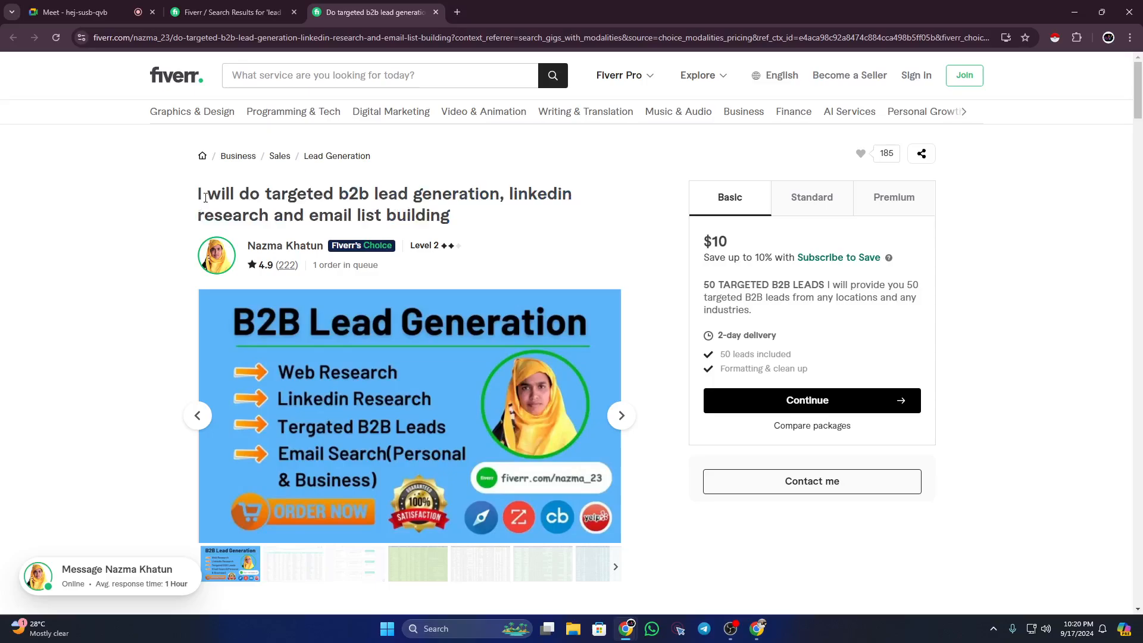
drag(192, 197, 476, 212)
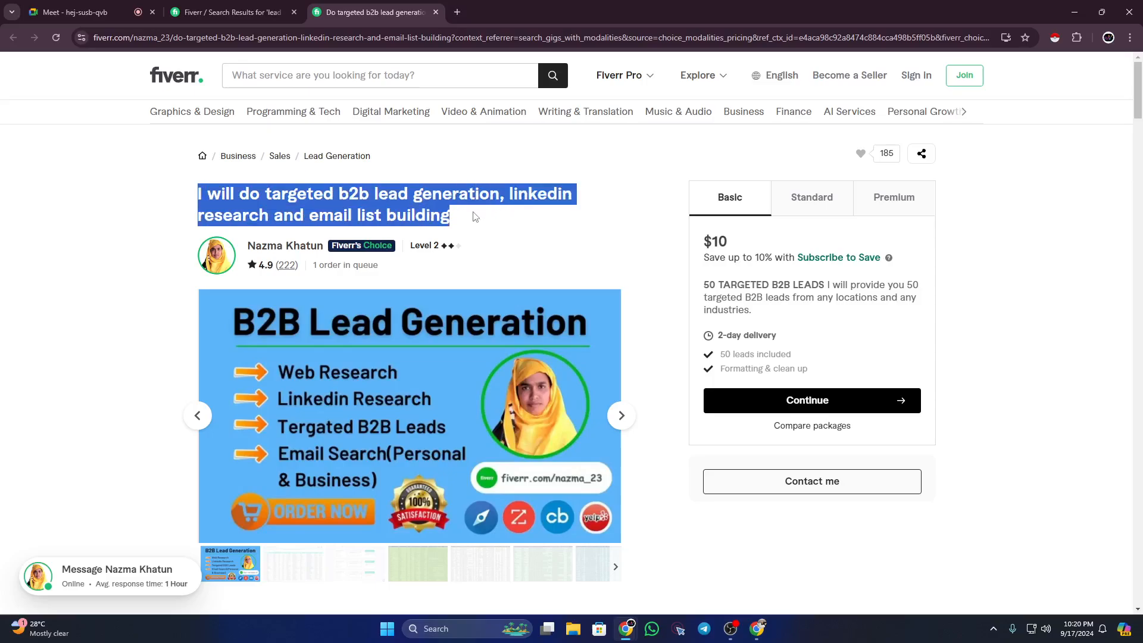
click(475, 216)
scroll(474, 217, down, 2)
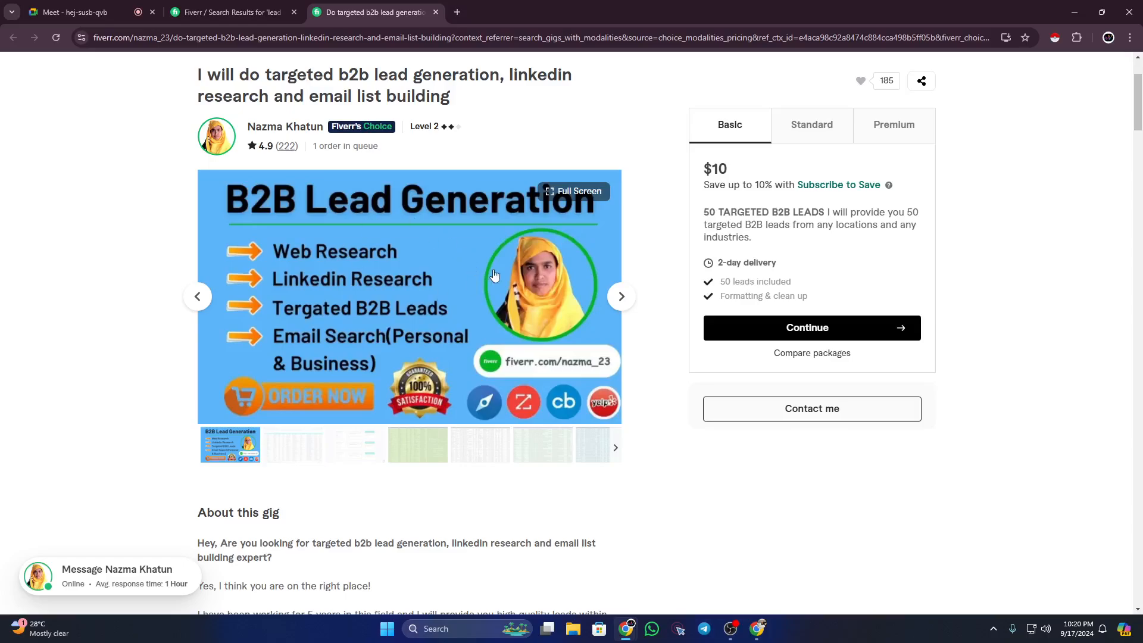
scroll(494, 276, up, 1)
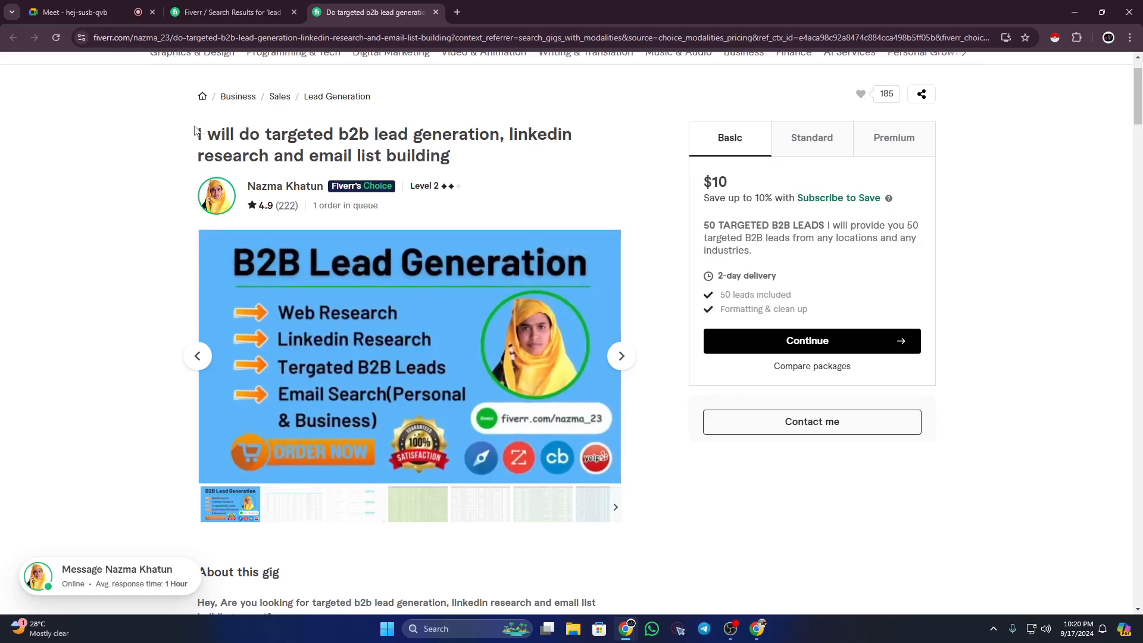
drag(199, 134, 484, 174)
click(143, 232)
scroll(477, 326, down, 1)
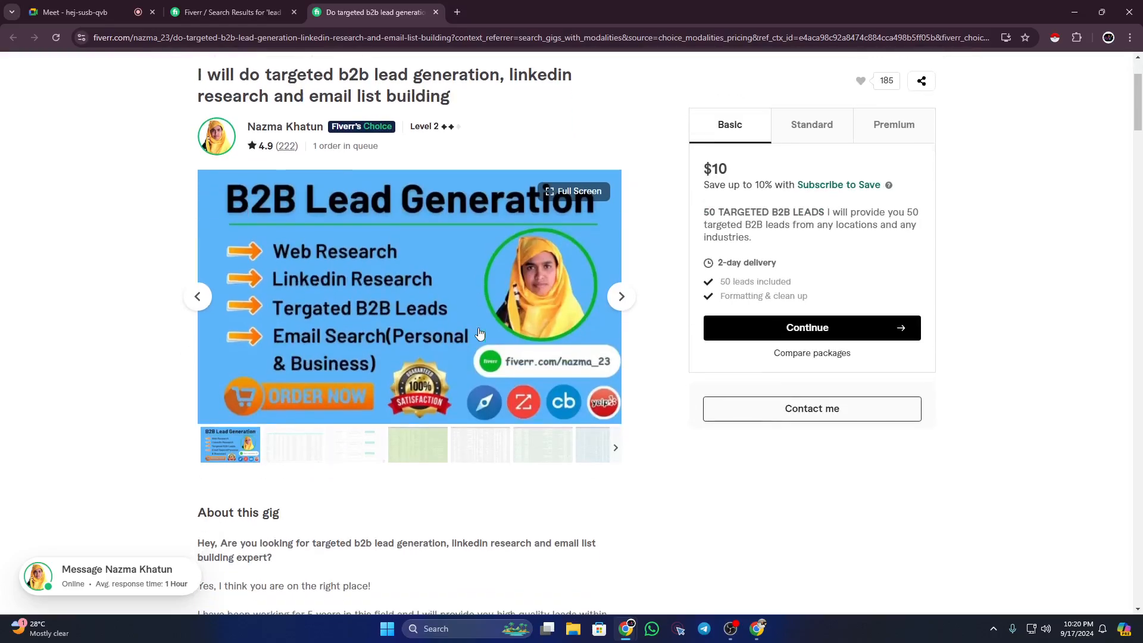
Step: Read through the About this gig description, highlighting its heading and text
scroll(477, 326, down, 6)
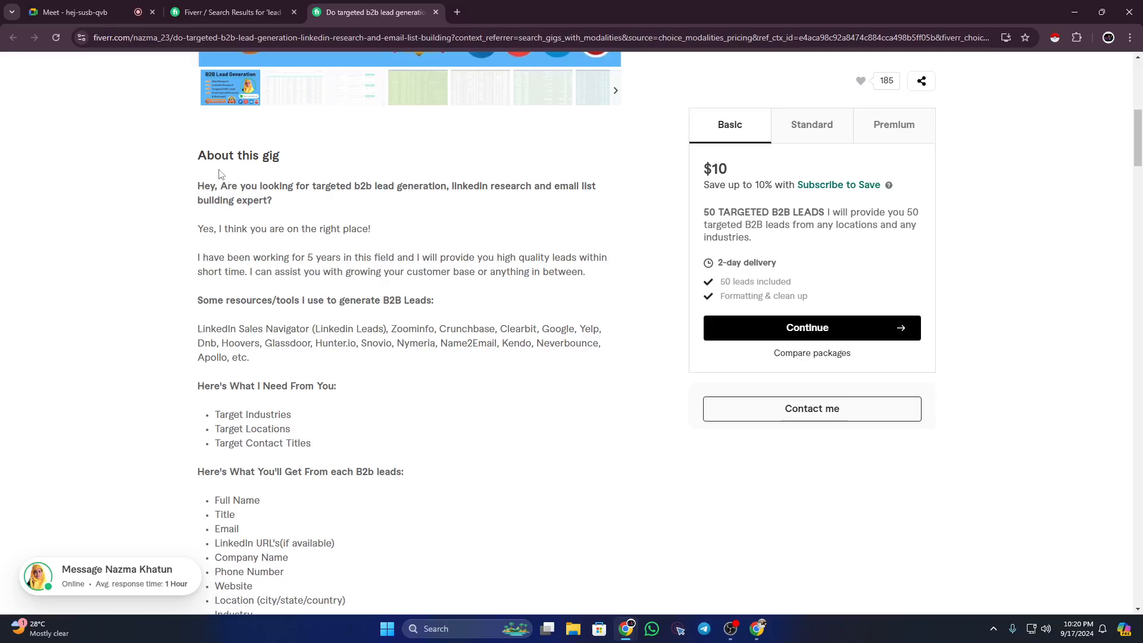
drag(198, 155, 281, 156)
click(248, 187)
drag(199, 188, 394, 470)
scroll(365, 454, down, 3)
scroll(395, 472, down, 3)
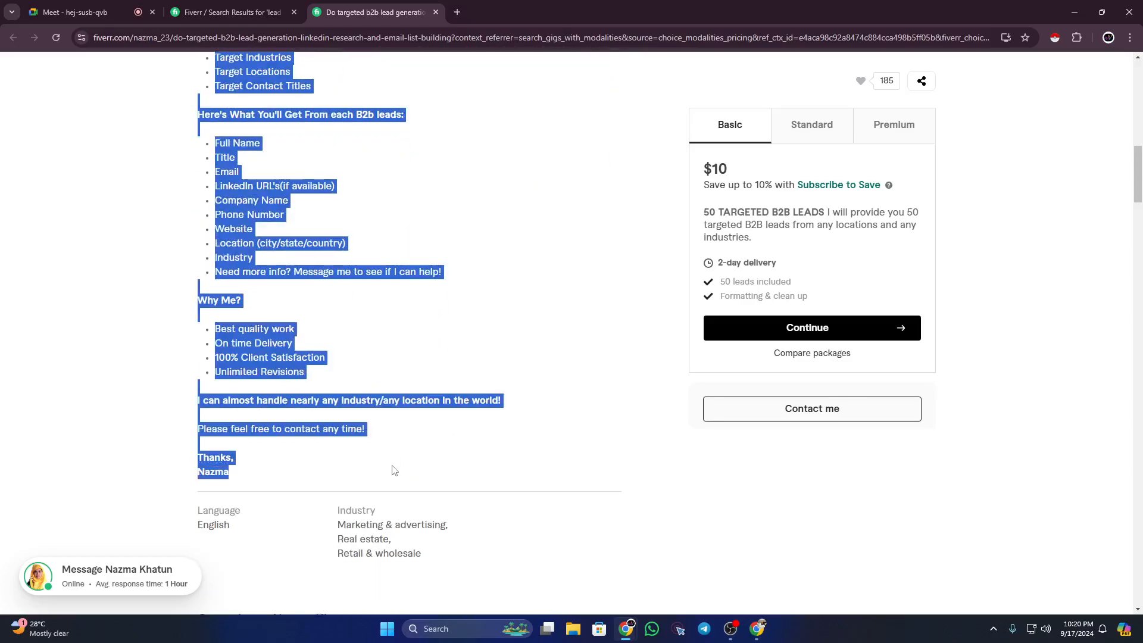
click(359, 455)
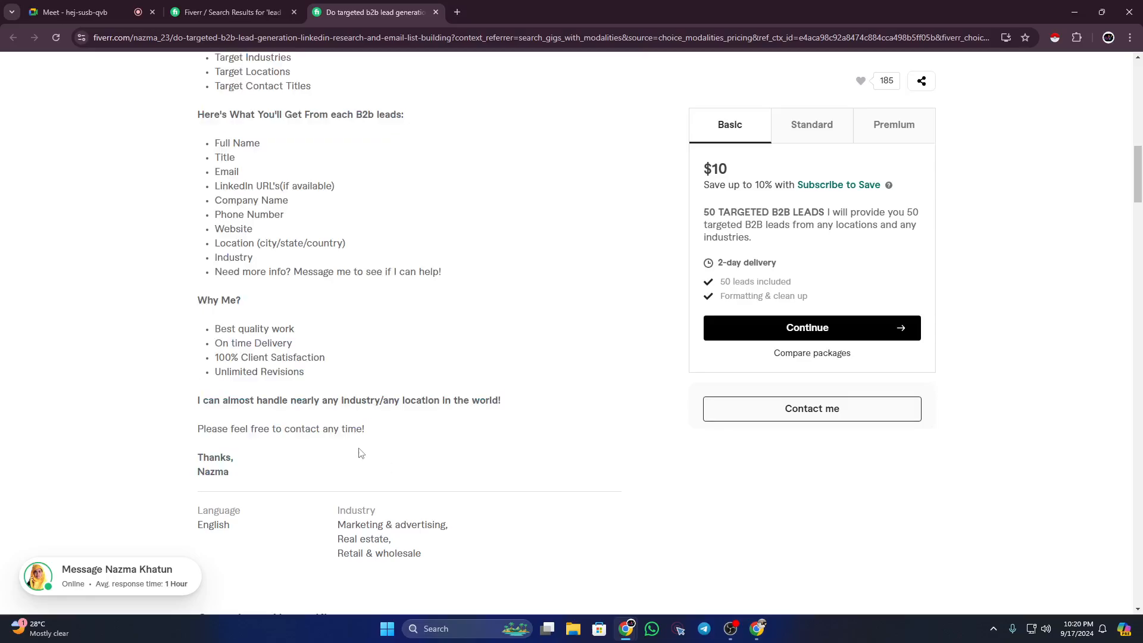
scroll(362, 447, up, 4)
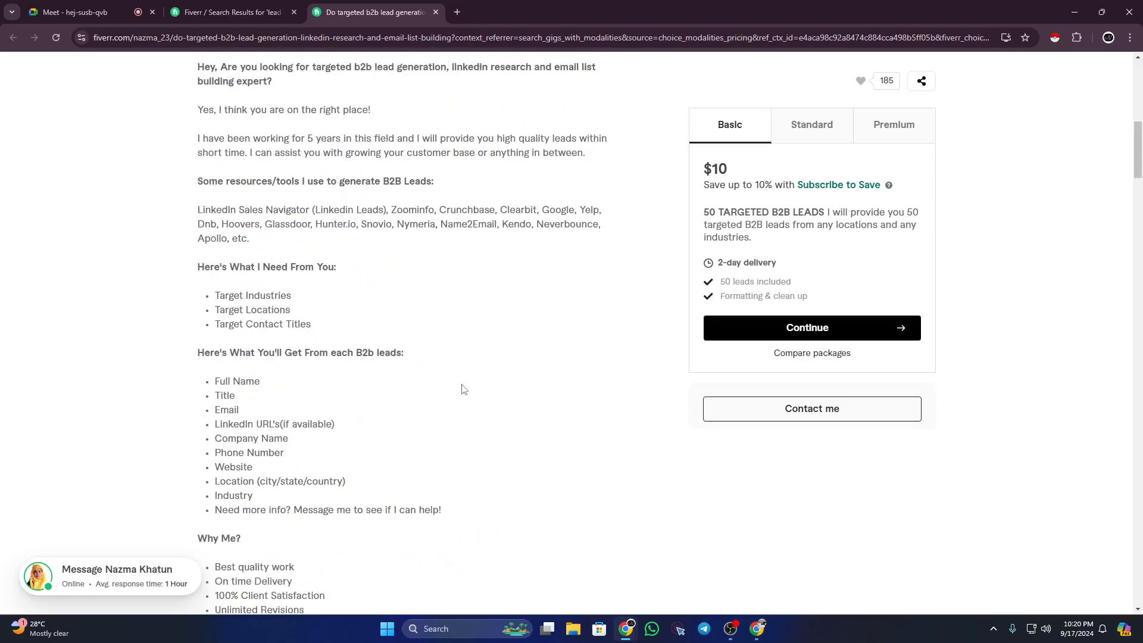
scroll(982, 206, up, 2)
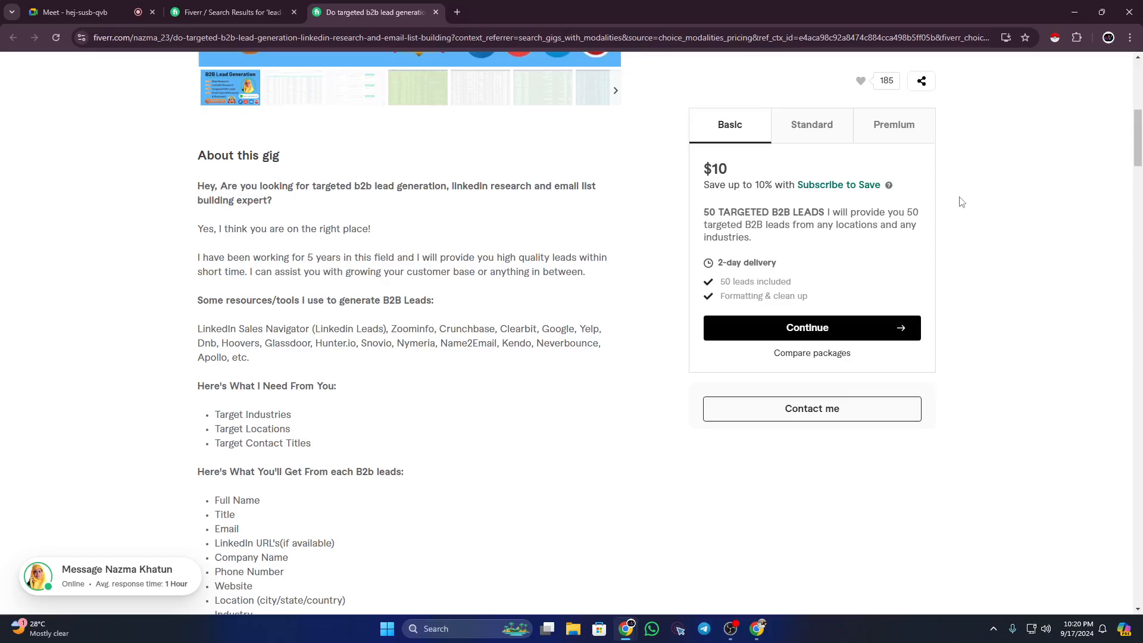
Step: Compare the Basic $10, Standard $100 and Premium $200 packages, ending at Compare packages
click(811, 128)
click(884, 125)
click(731, 125)
scroll(523, 344, down, 13)
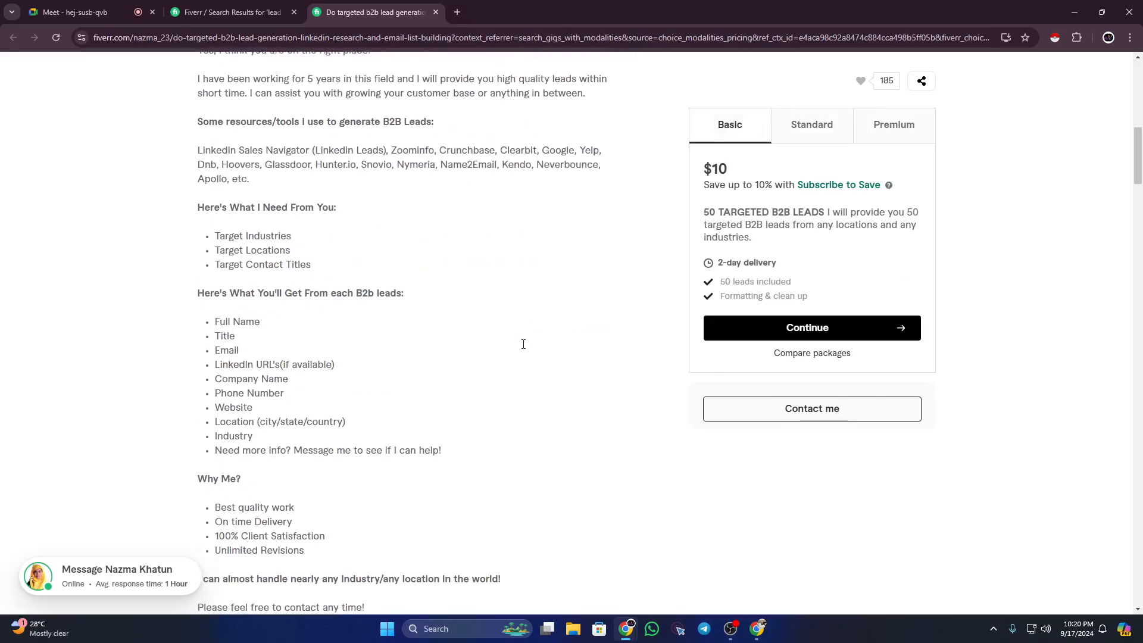
scroll(530, 356, down, 12)
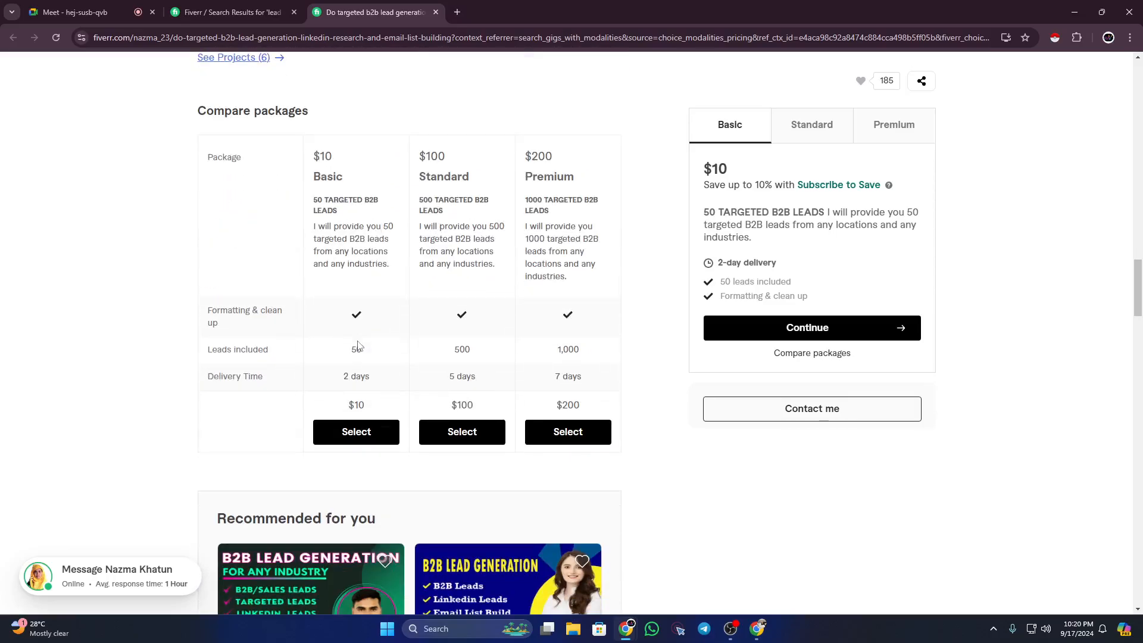
Step: Scroll through the gig's reviews to Related tags, trying the linkedin research tag
scroll(358, 346, down, 10)
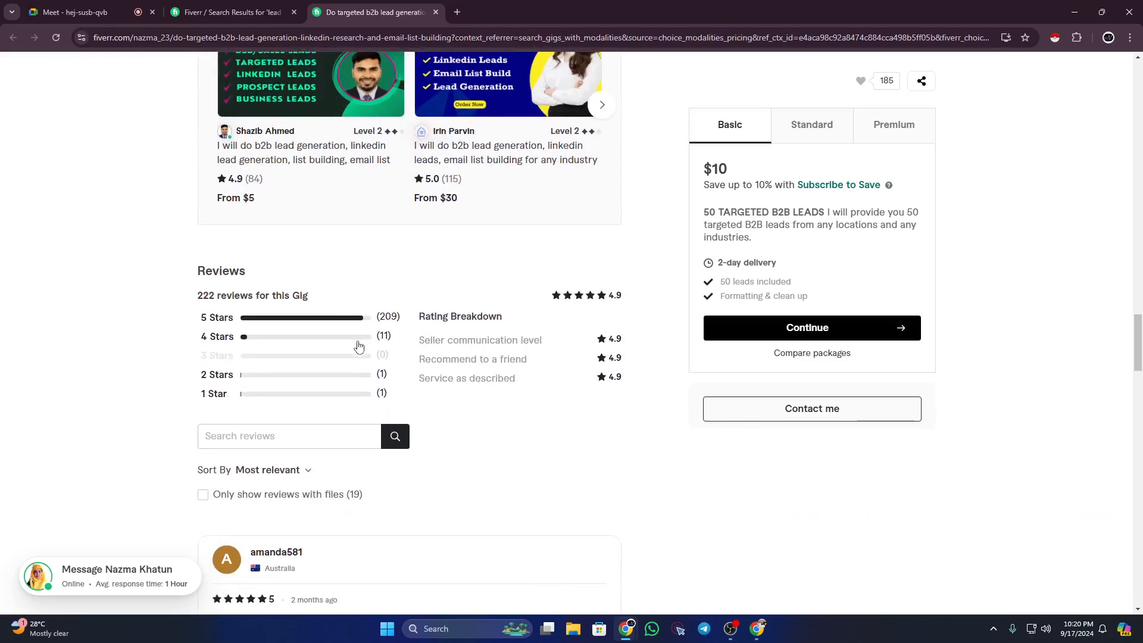
scroll(358, 346, down, 12)
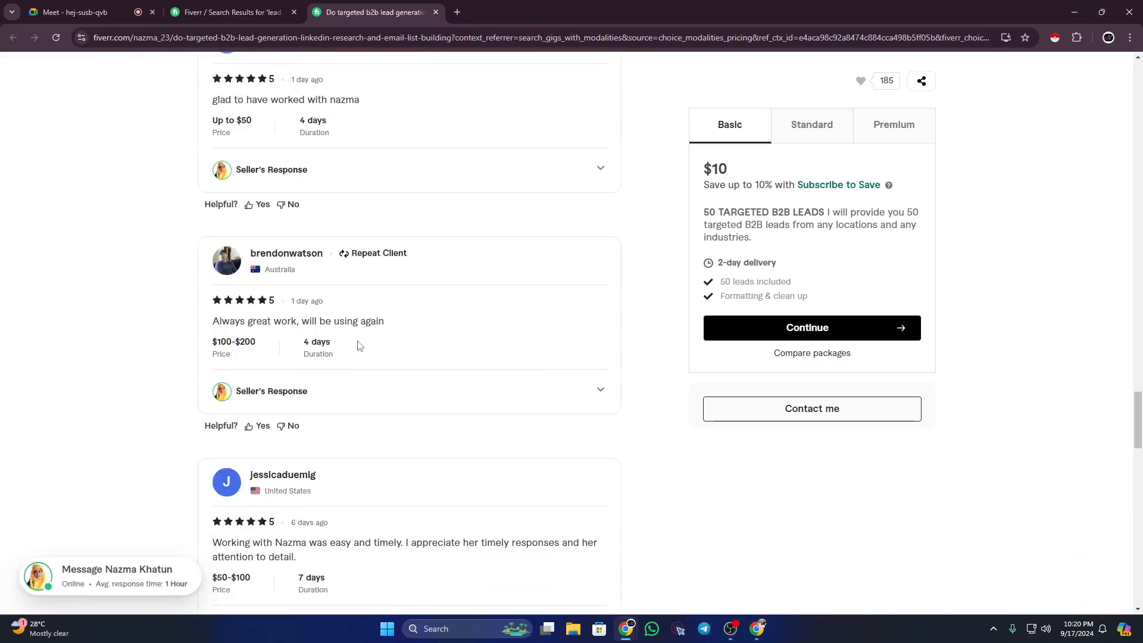
scroll(358, 346, down, 10)
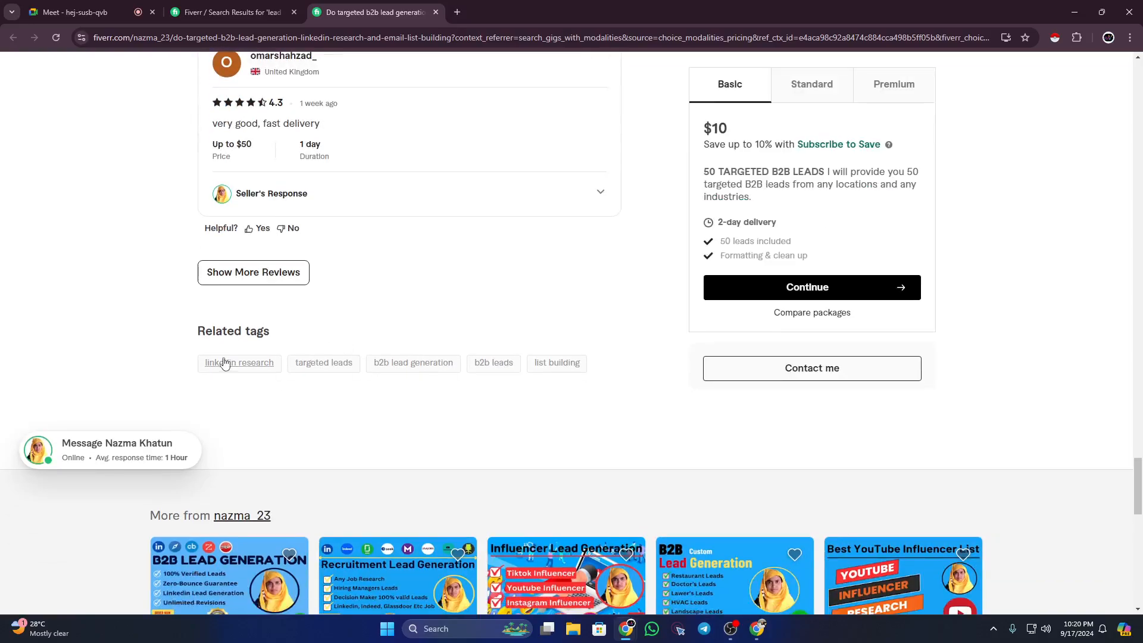
click(224, 363)
drag(193, 334, 277, 333)
click(168, 368)
Step: Go back to the Fiverr lead generation search results tab
scroll(500, 365, down, 2)
scroll(405, 365, up, 2)
scroll(247, 260, up, 5)
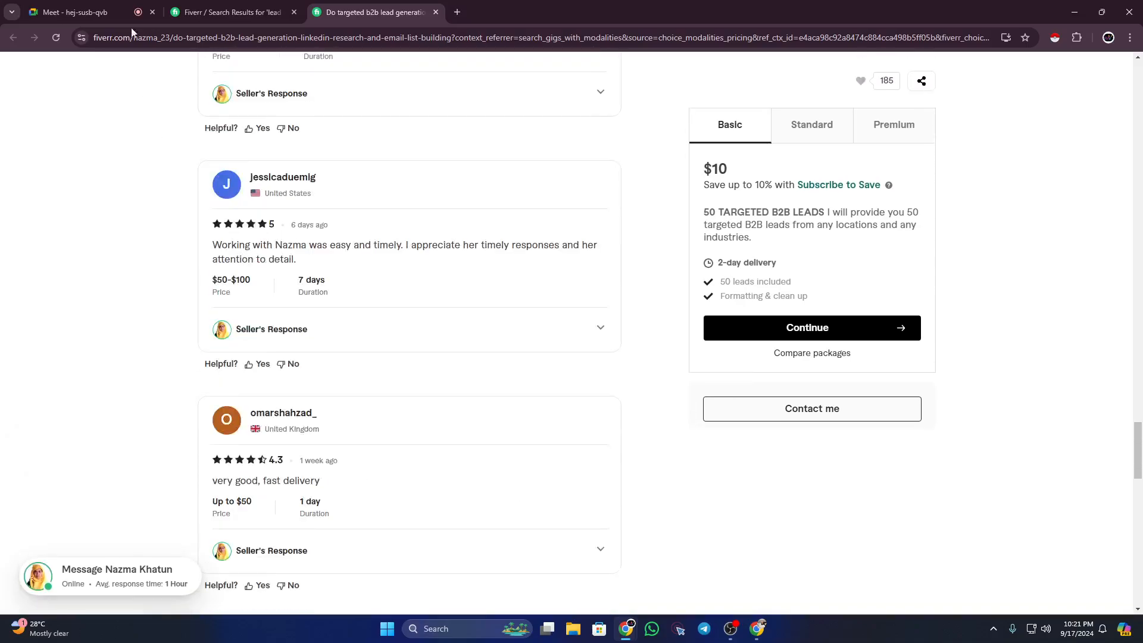
click(232, 12)
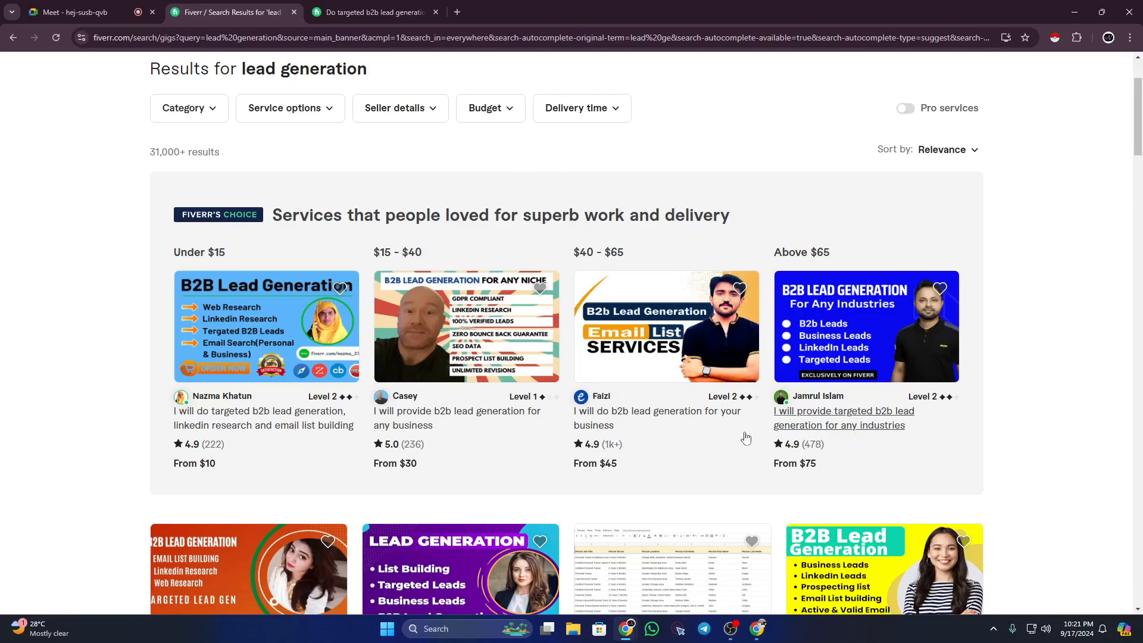
Step: Open the third featured B2B lead generation gig, $45 for 100 leads, in a new tab
right_click(702, 416)
click(718, 425)
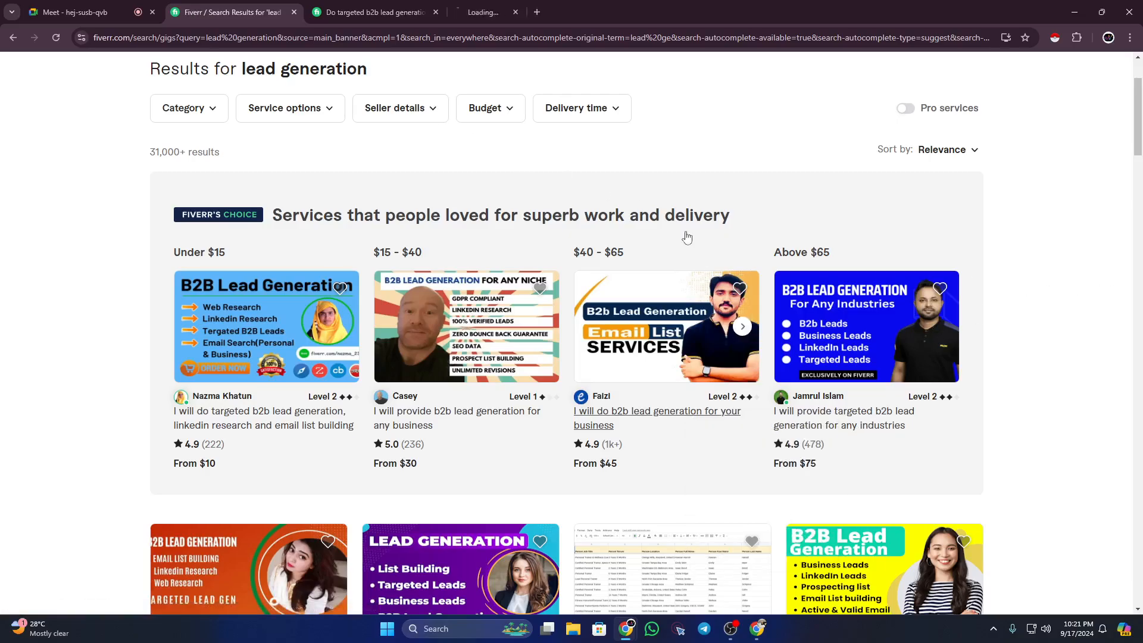
click(501, 13)
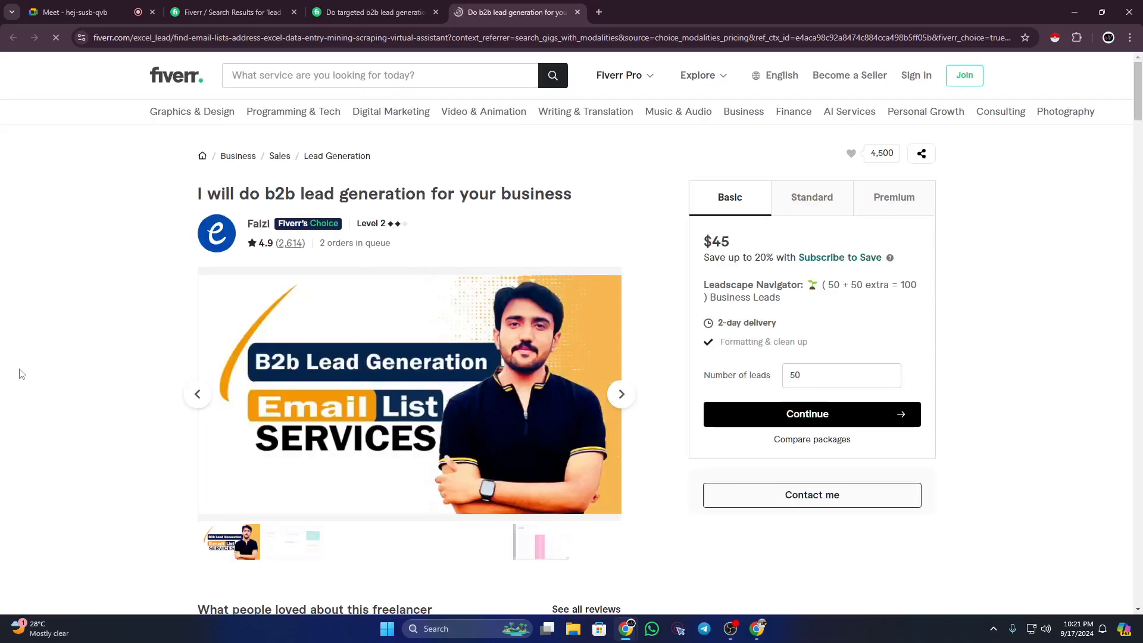
Step: Scroll the new gig page to its FAQ section and highlight the FAQ heading
scroll(98, 370, down, 12)
scroll(102, 368, down, 20)
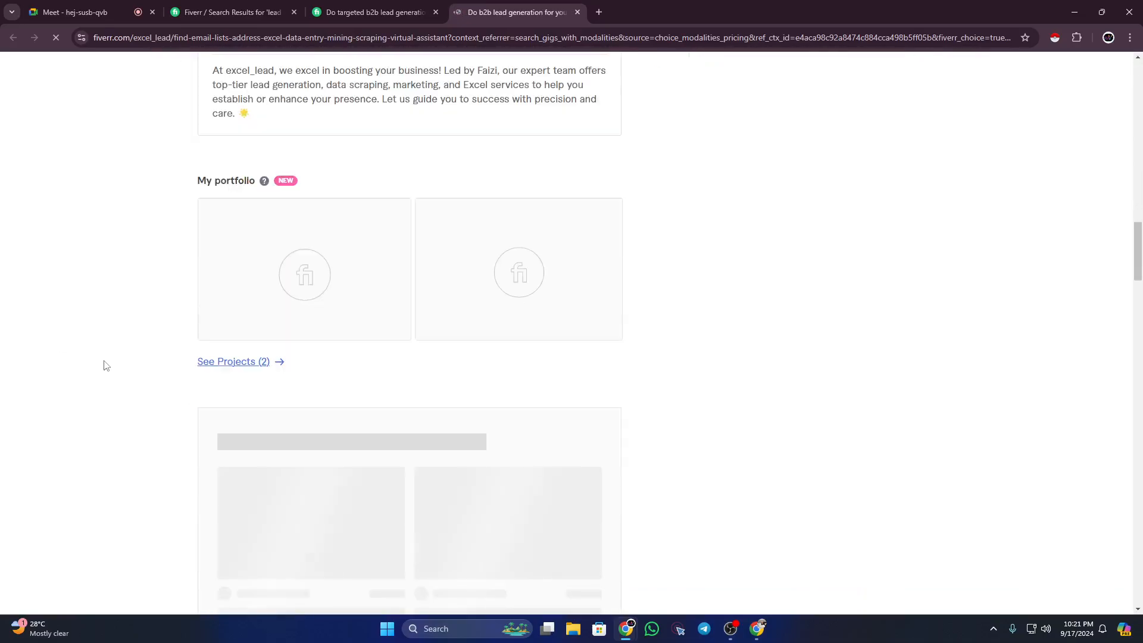
scroll(116, 354, down, 7)
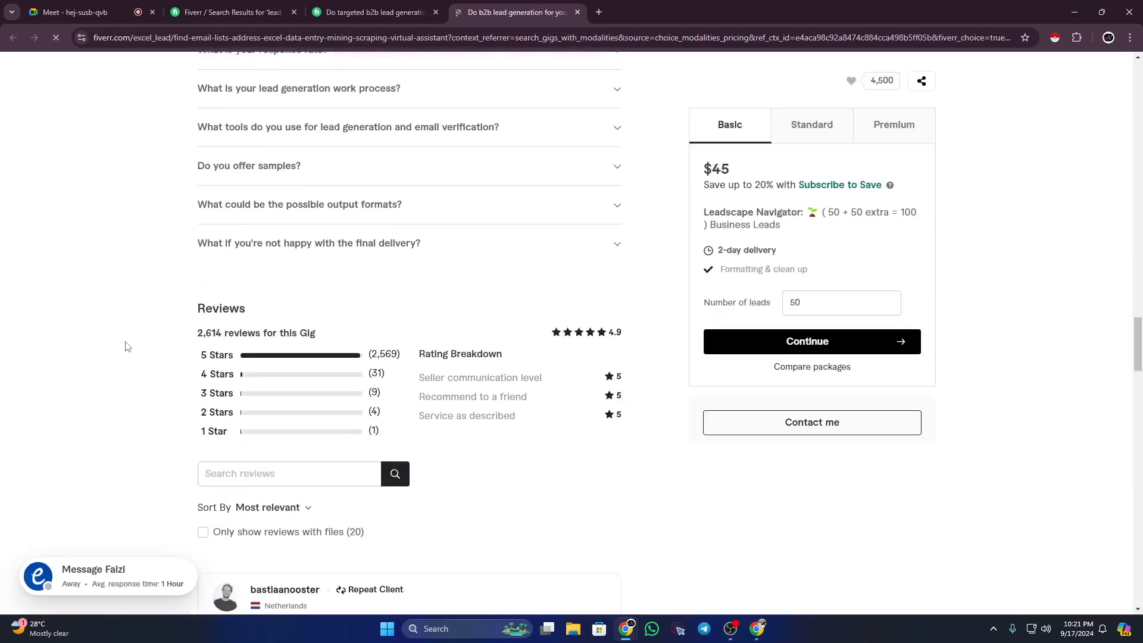
scroll(126, 345, up, 5)
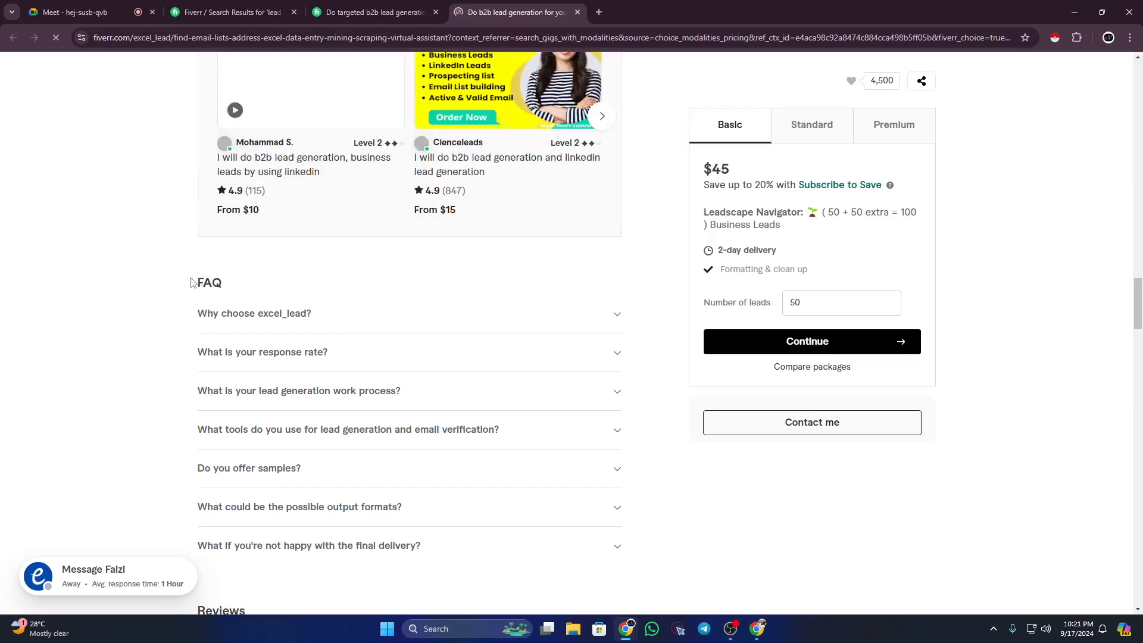
drag(191, 288, 229, 286)
click(160, 290)
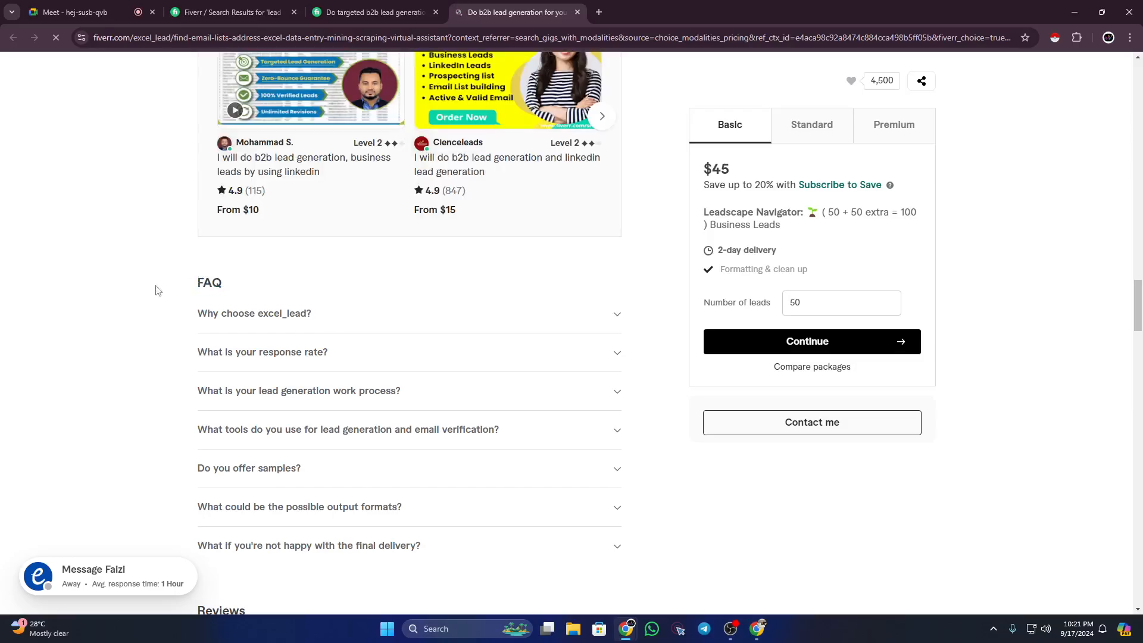
scroll(246, 297, down, 1)
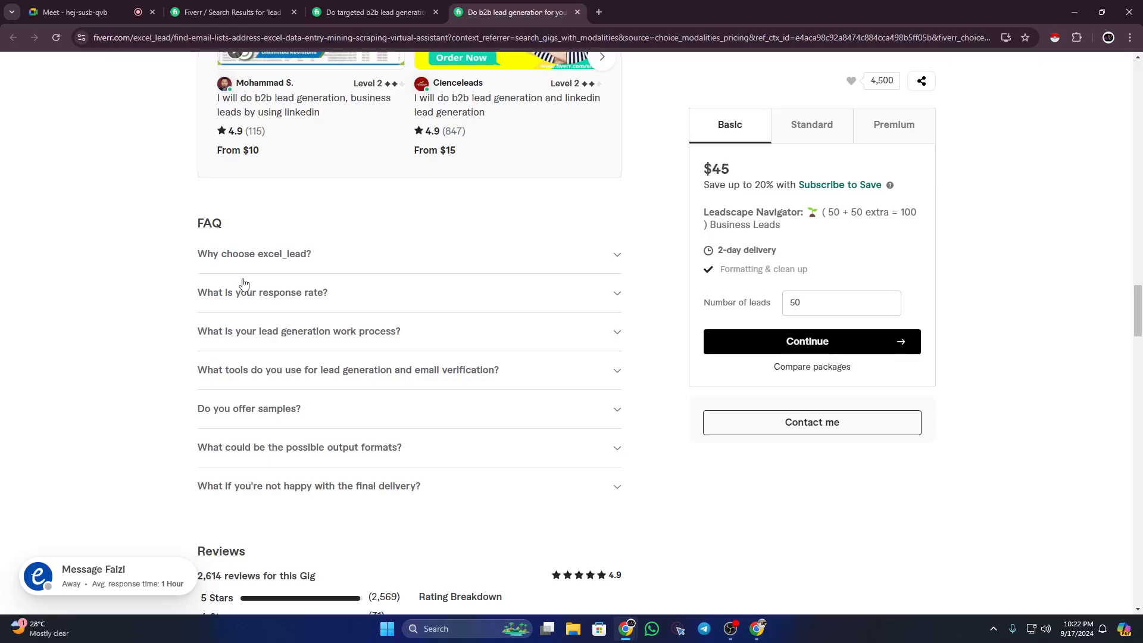
Step: Expand and read the seller's 'Why choose' FAQ answer
click(606, 256)
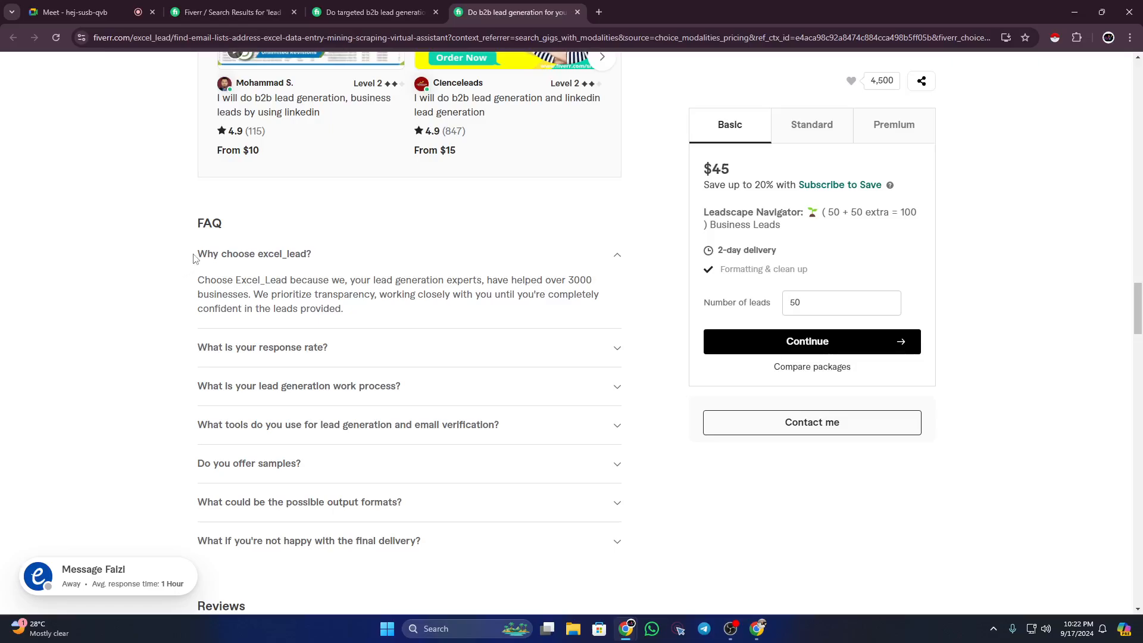
drag(351, 311, 195, 285)
click(139, 307)
drag(195, 287, 345, 323)
click(157, 300)
Step: Read the response rate answer, then expand the lead generation work process answer
click(401, 353)
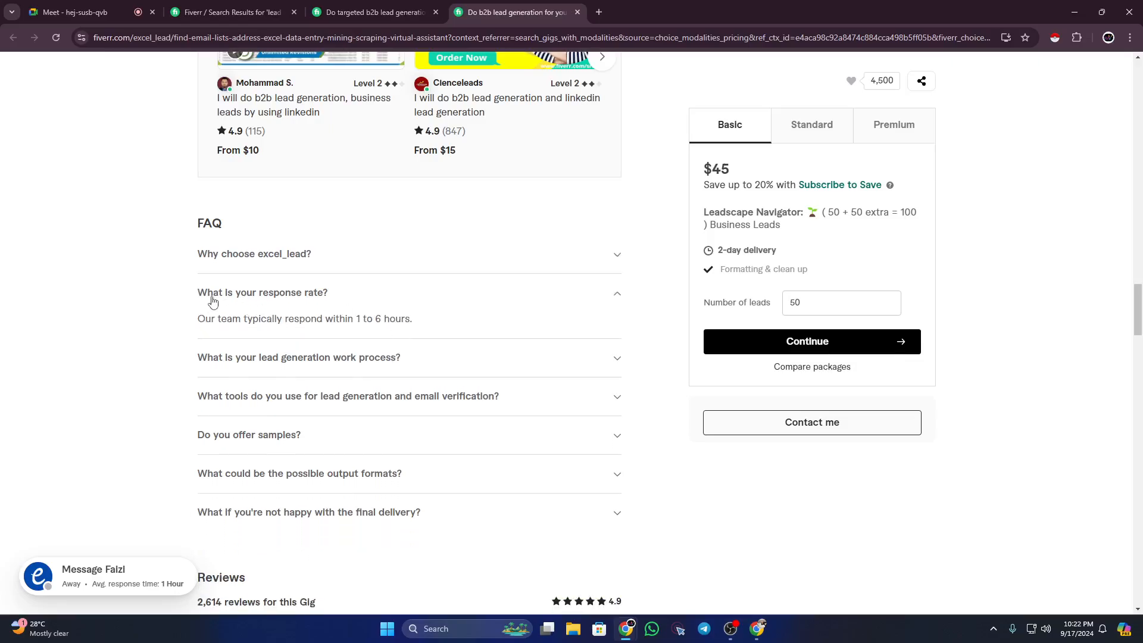
drag(184, 298, 329, 294)
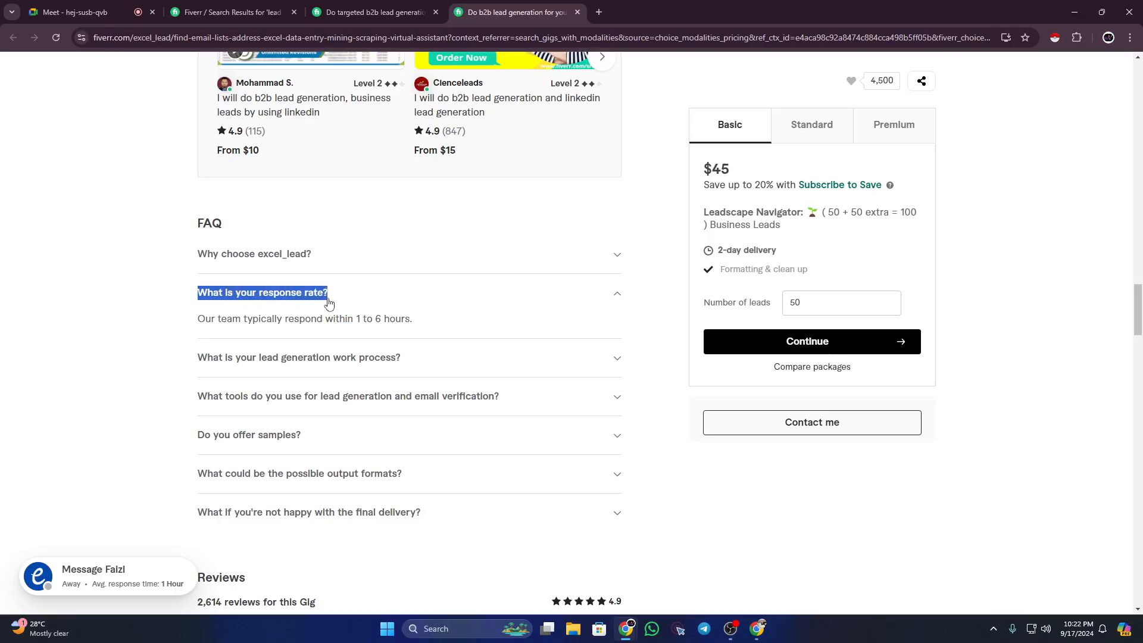
click(167, 314)
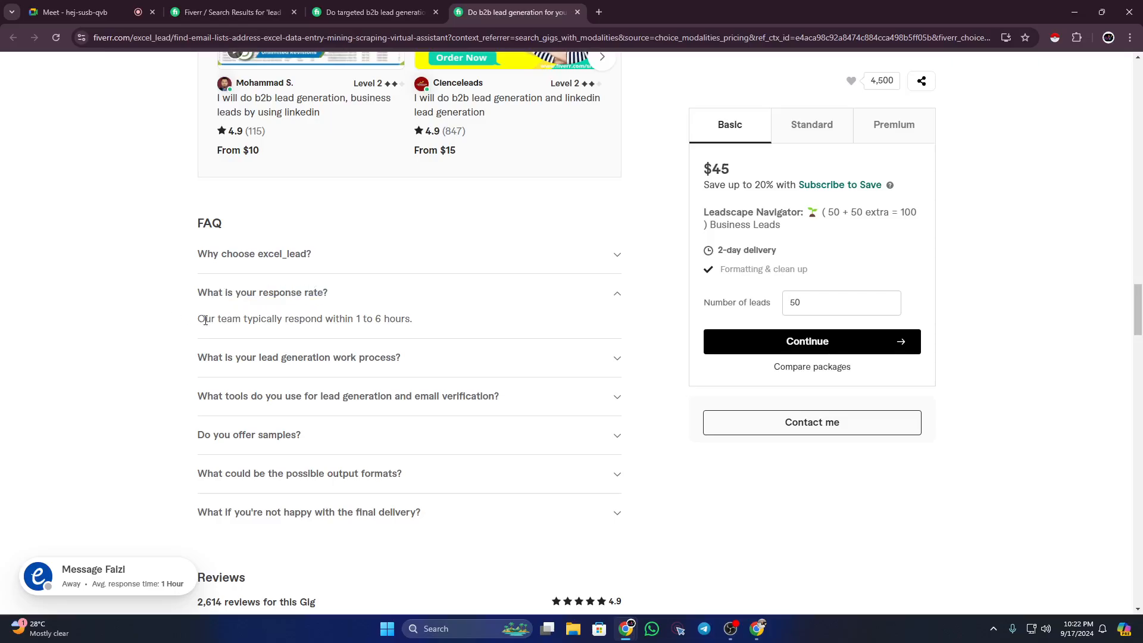
drag(201, 319, 161, 334)
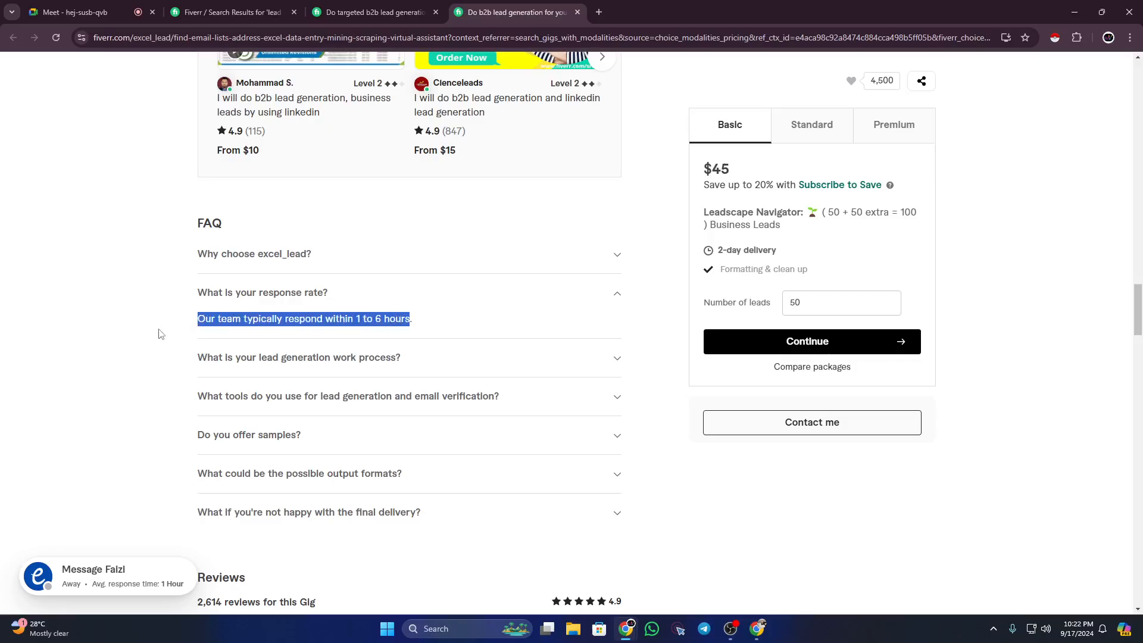
click(160, 333)
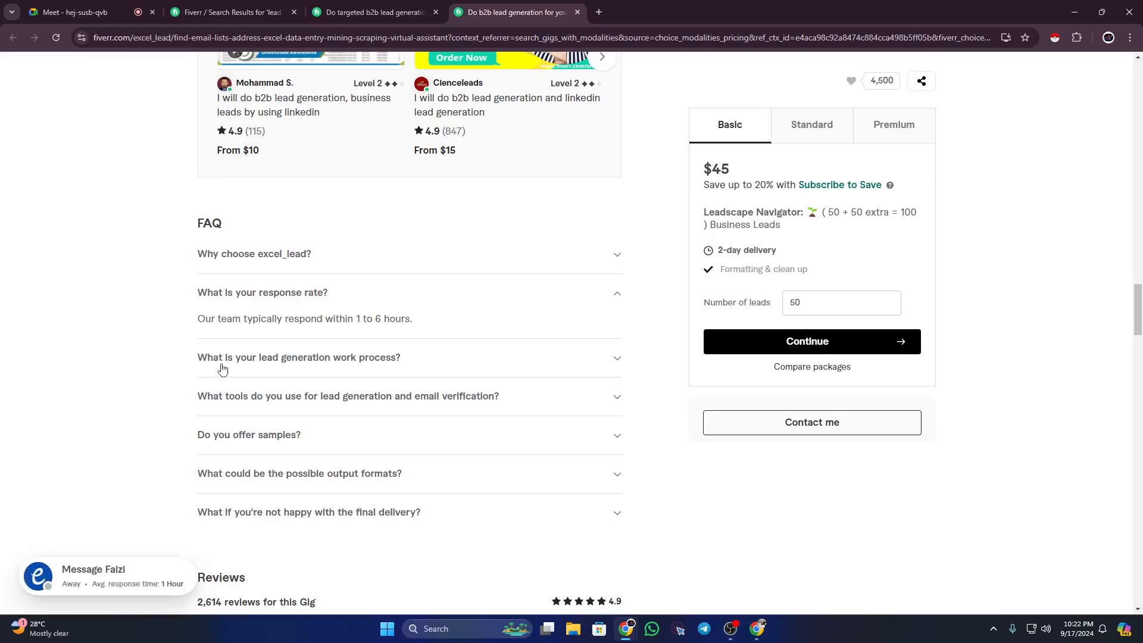
click(565, 357)
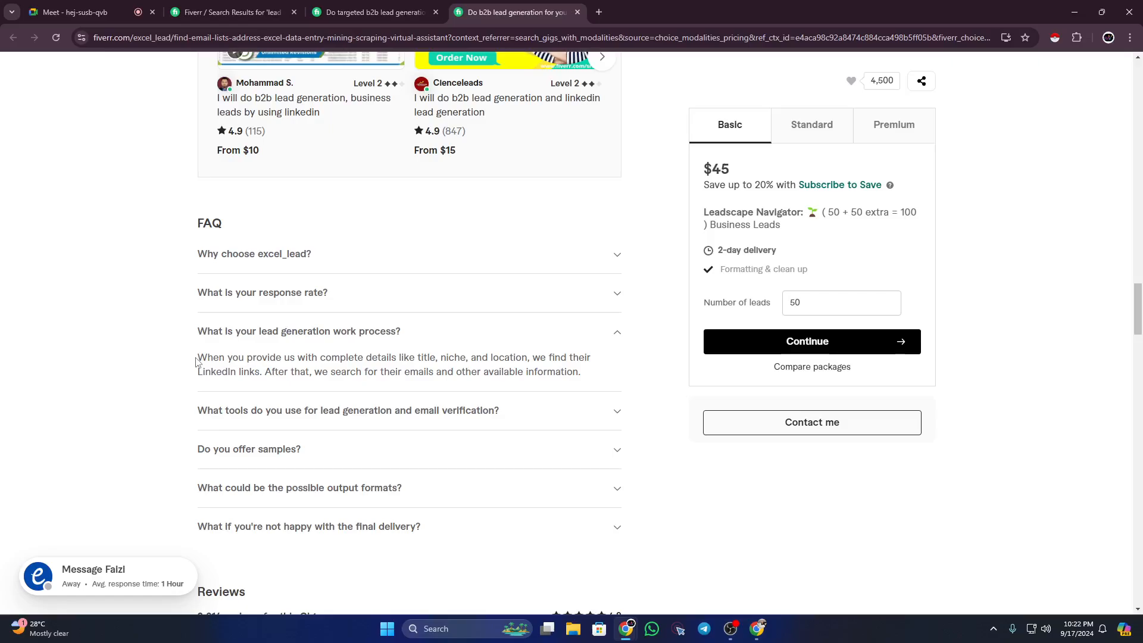
Step: Highlight the work process answer, then expand the FAQ on lead generation and email verification tools
drag(196, 361, 447, 357)
drag(255, 370, 245, 371)
drag(411, 375, 577, 370)
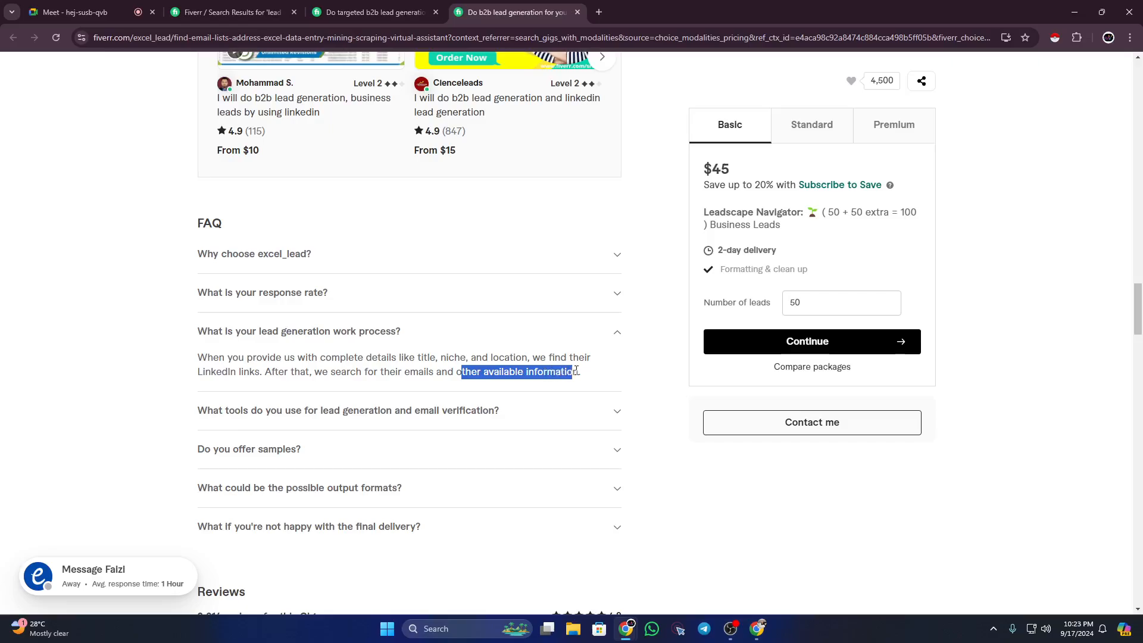
click(379, 370)
drag(202, 359, 574, 389)
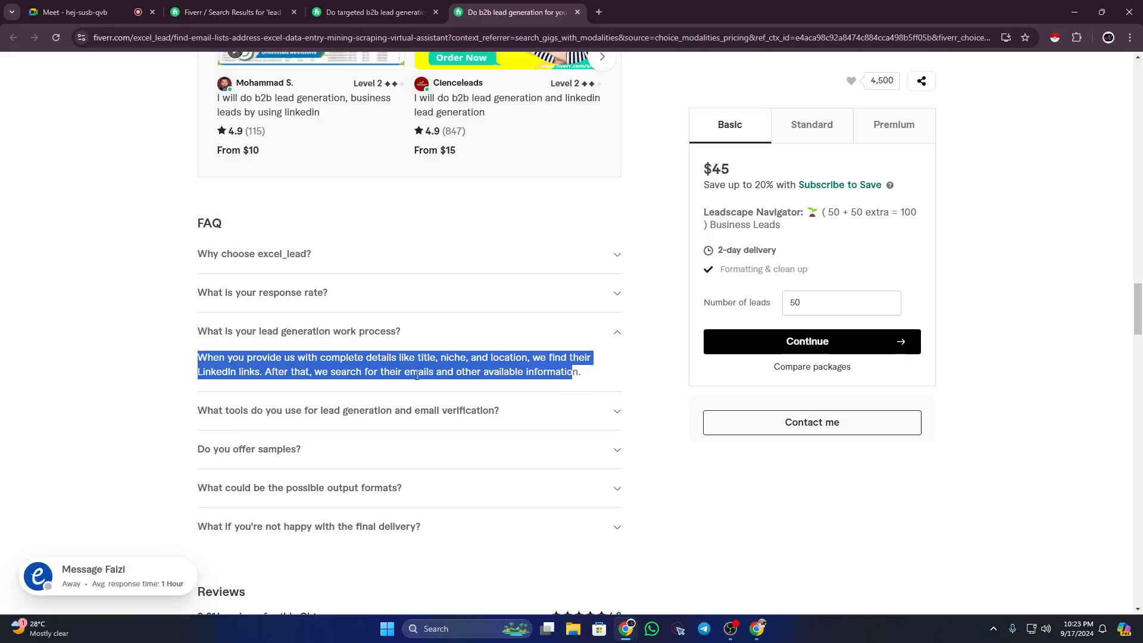
click(381, 373)
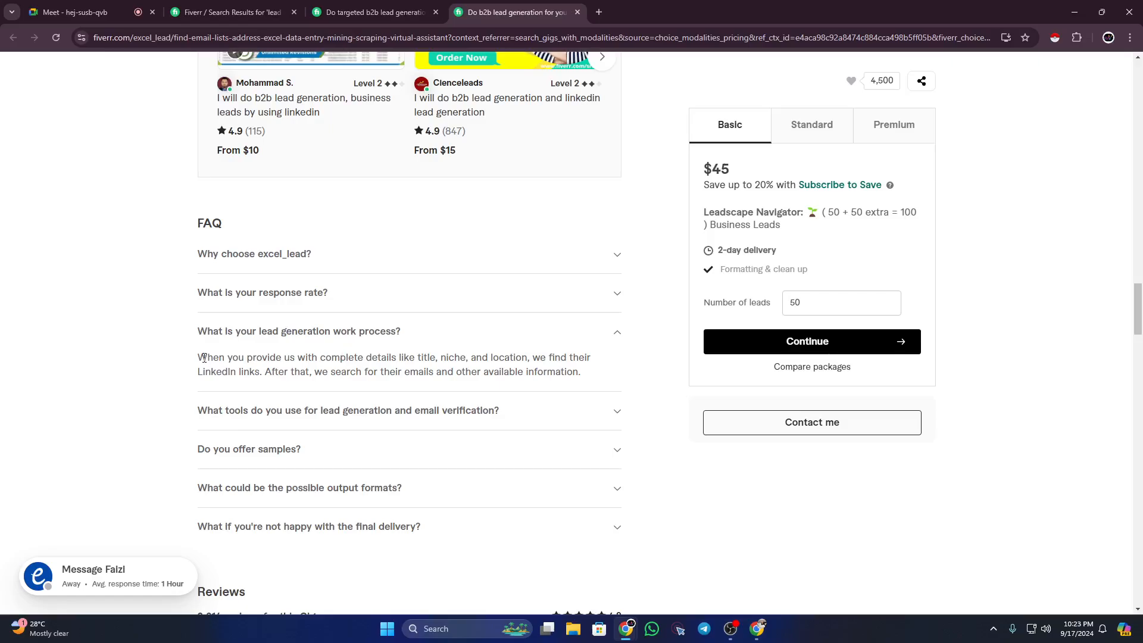
scroll(406, 408, down, 1)
click(491, 352)
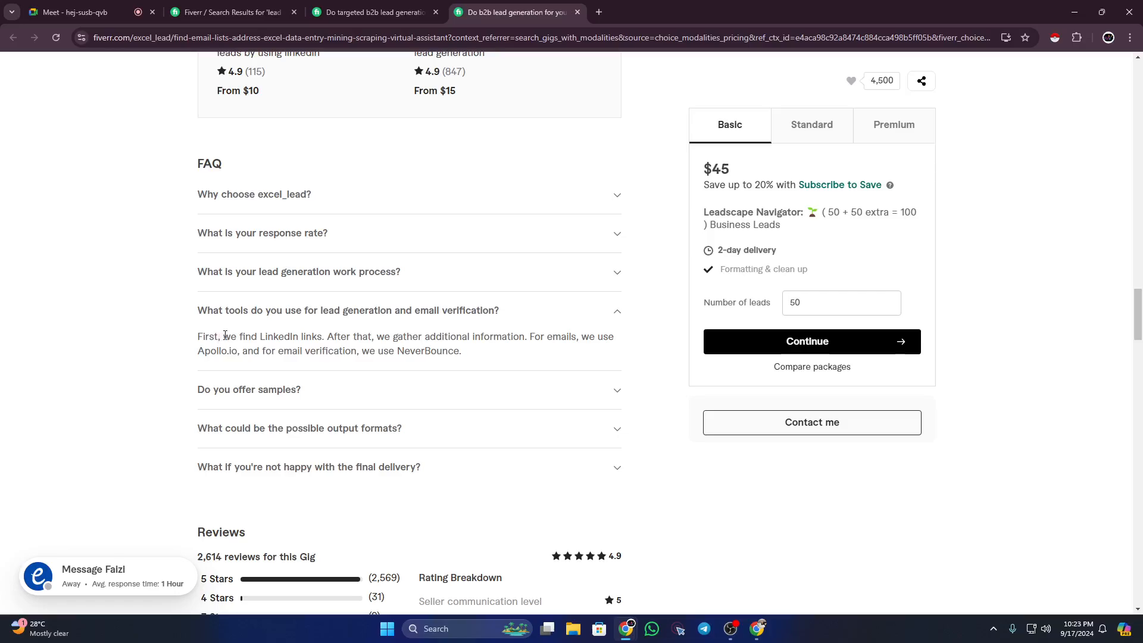
drag(225, 335, 583, 338)
double_click(331, 335)
click(591, 334)
drag(237, 350, 197, 351)
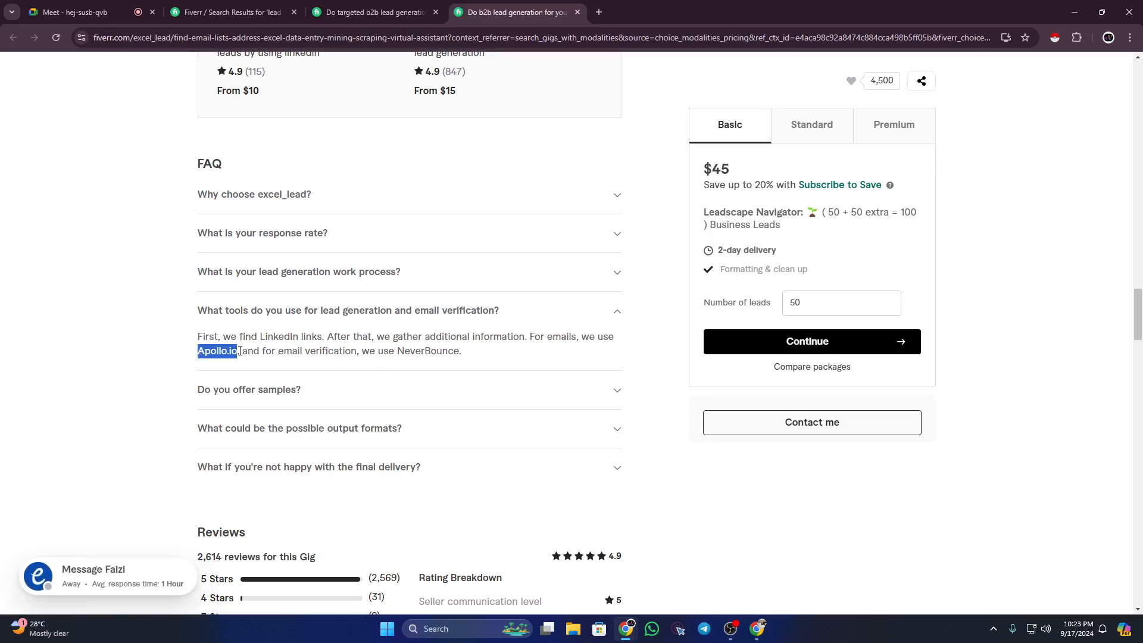
drag(259, 351, 465, 356)
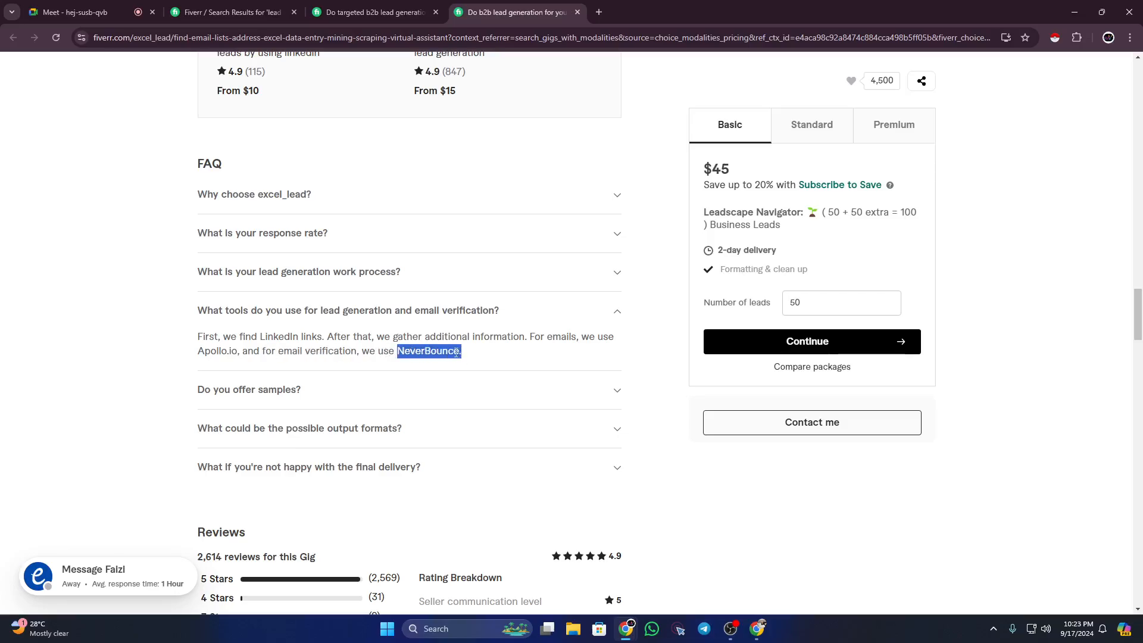
click(453, 351)
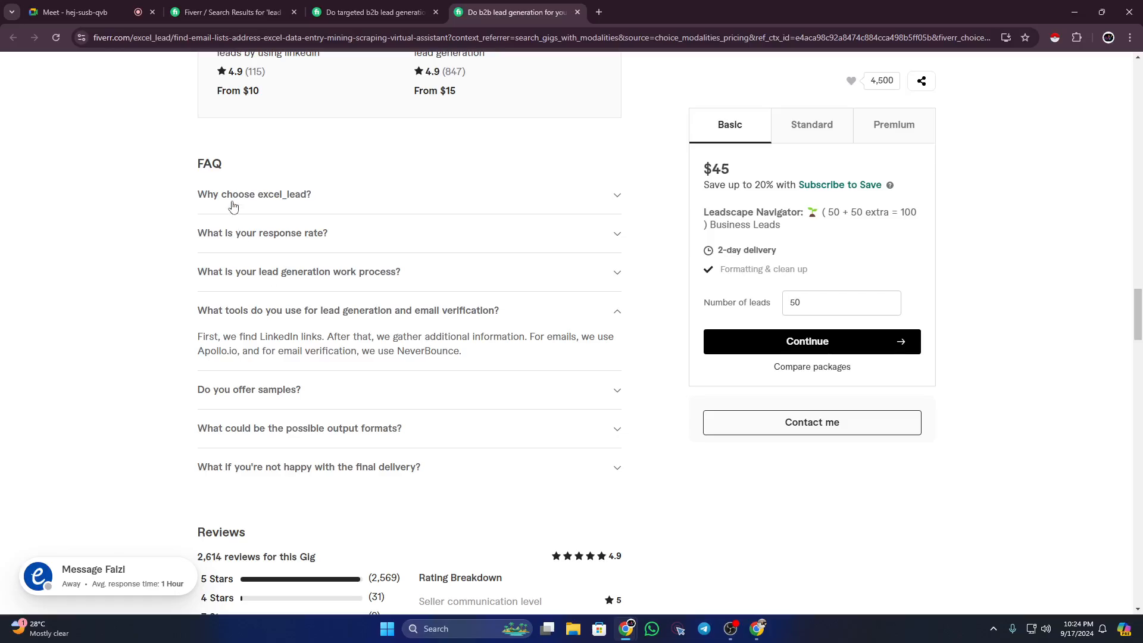
drag(196, 169, 235, 174)
Step: Scroll back up the gig page, highlighting the gig title and the About this gig text
click(123, 191)
scroll(137, 220, down, 10)
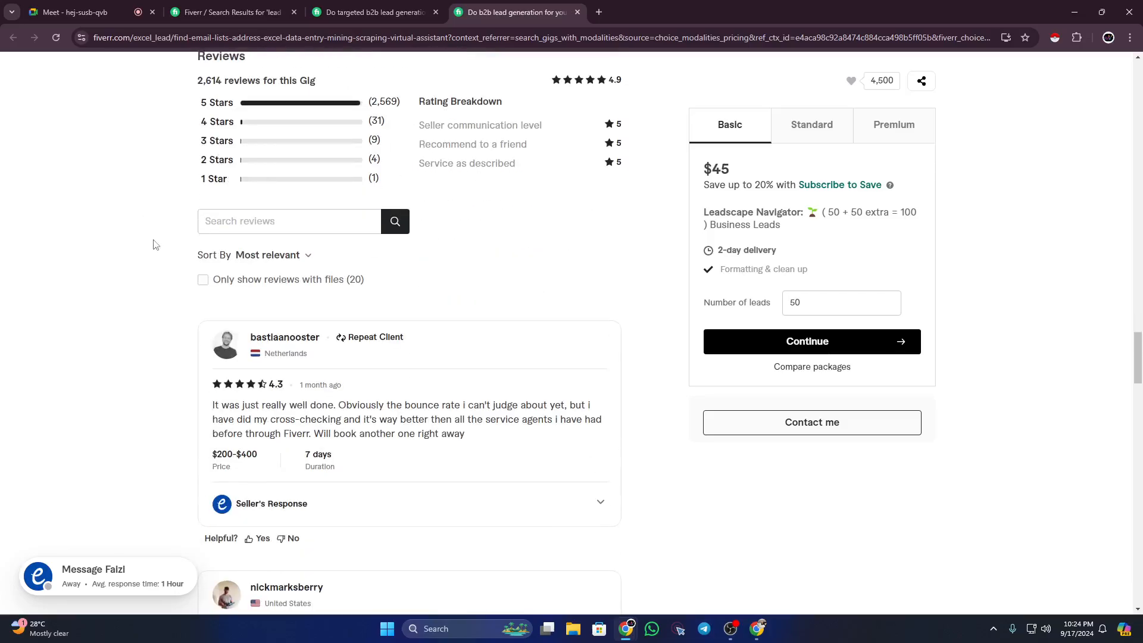
scroll(156, 246, down, 15)
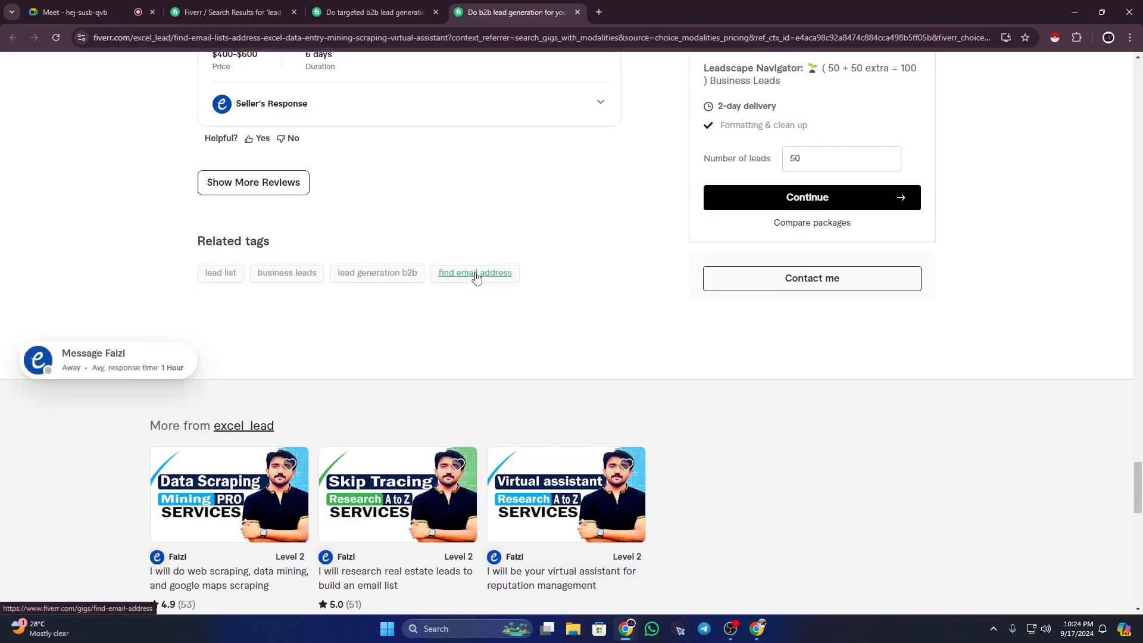
scroll(475, 276, up, 4)
scroll(477, 277, up, 20)
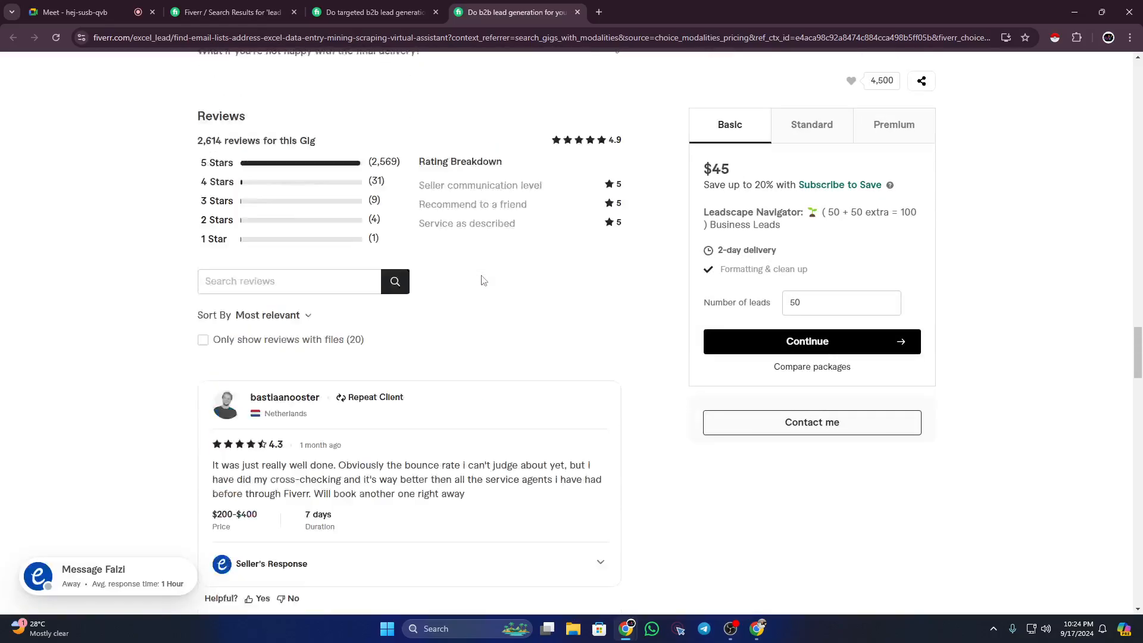
scroll(484, 280, up, 20)
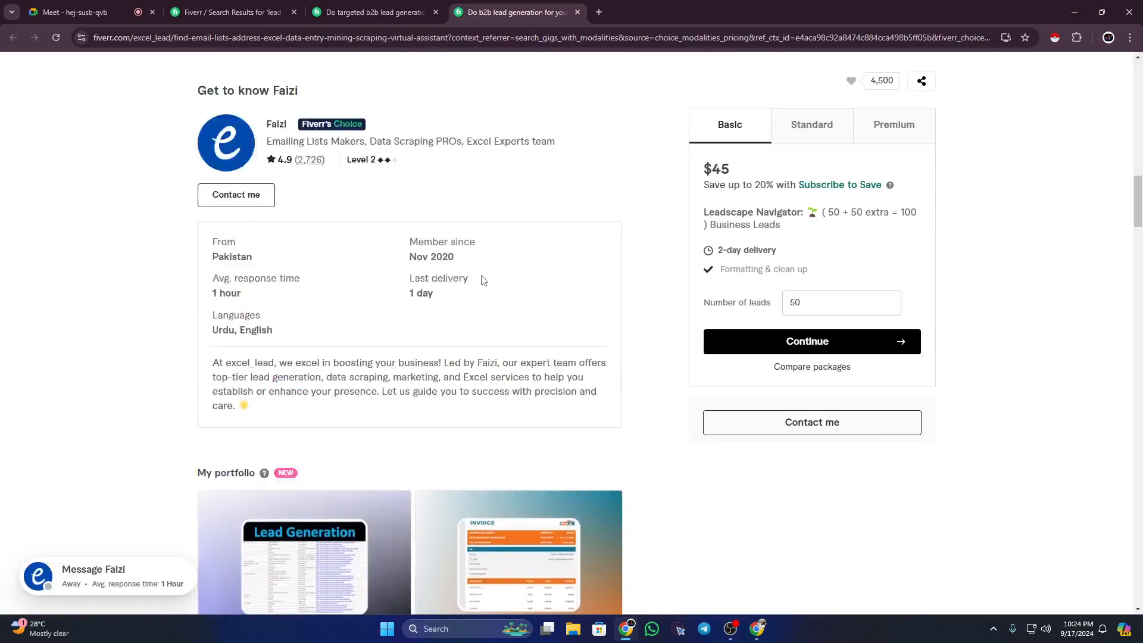
scroll(483, 280, up, 12)
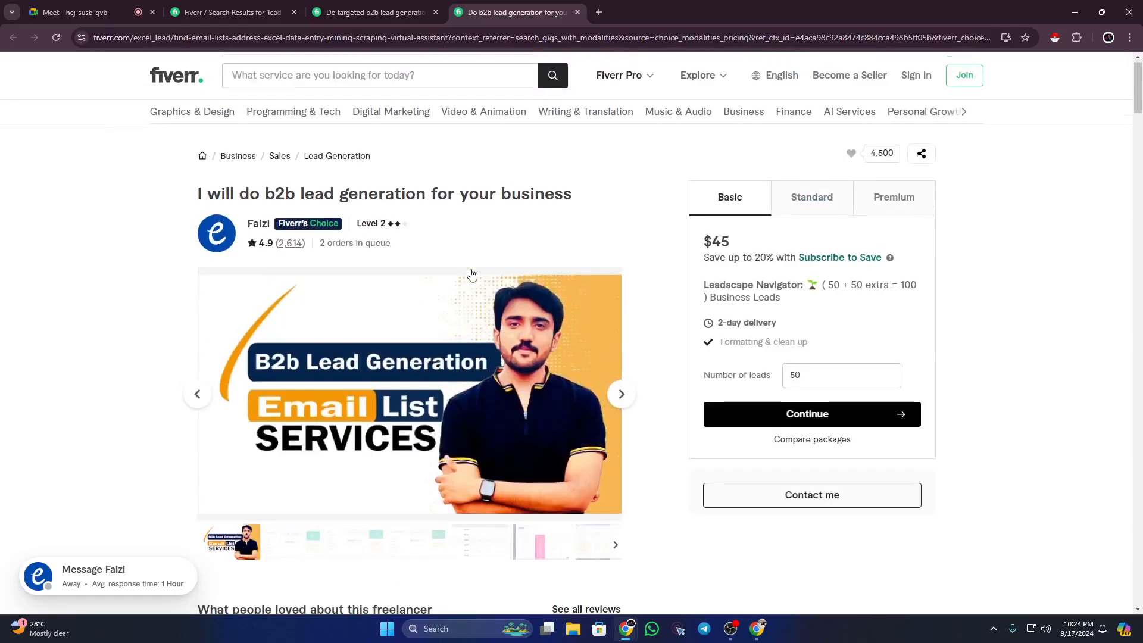
drag(188, 195, 616, 197)
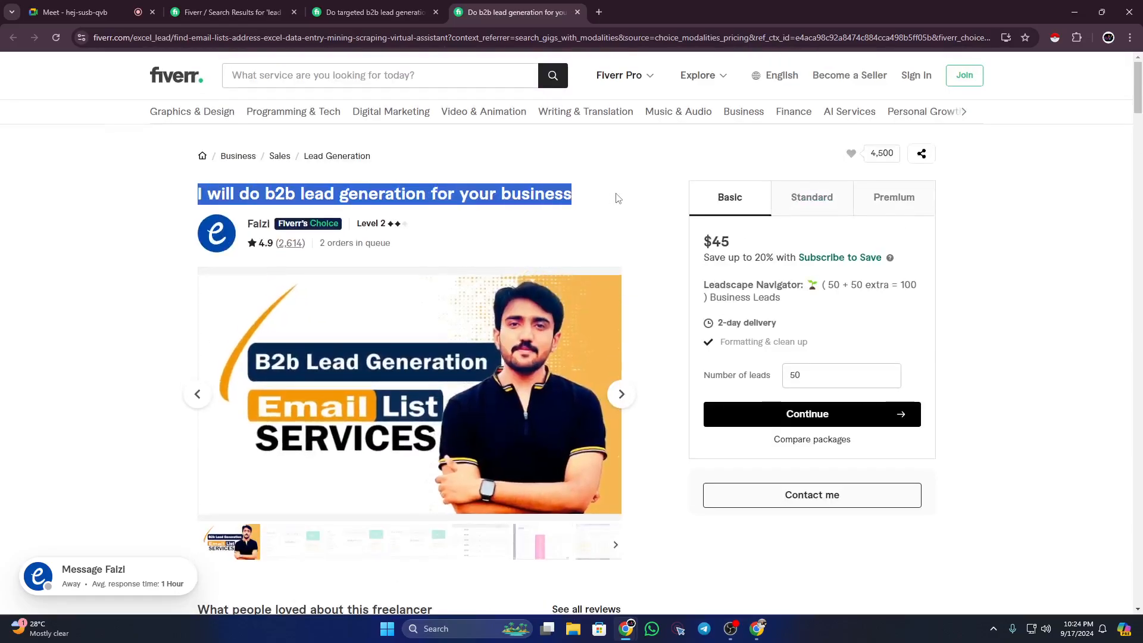
click(132, 289)
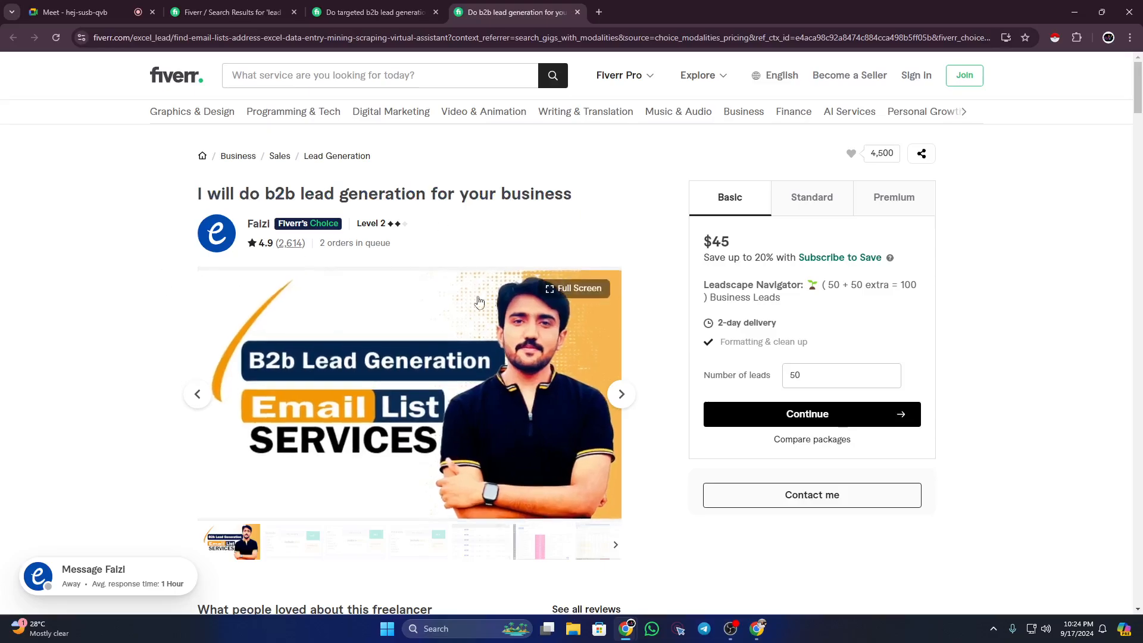
scroll(442, 338, down, 9)
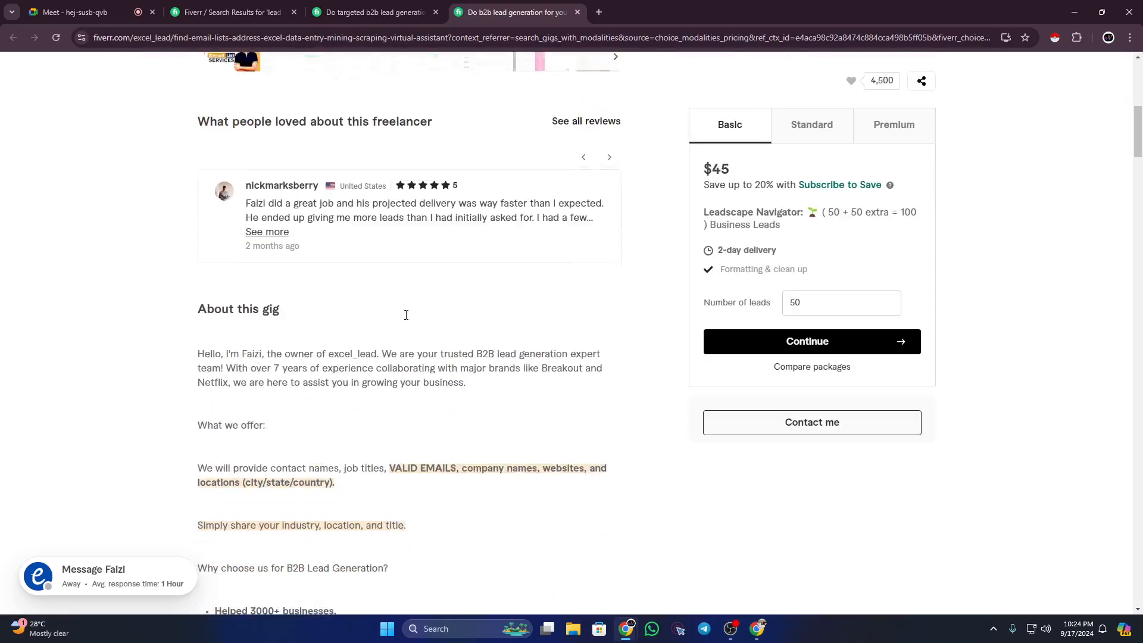
drag(196, 303, 455, 429)
scroll(428, 464, down, 4)
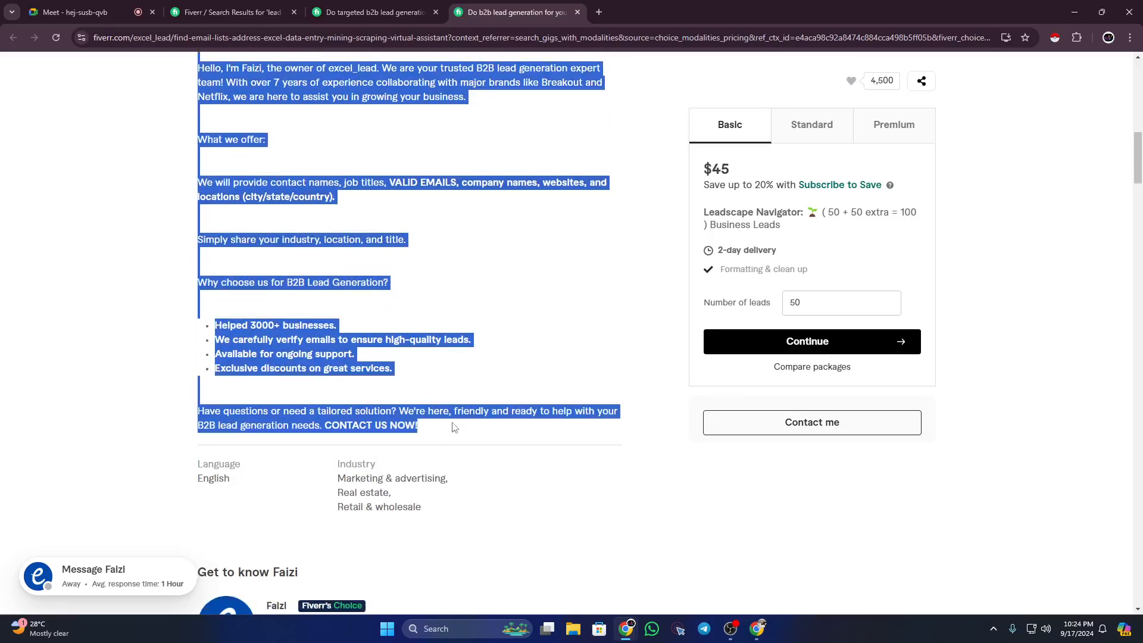
click(155, 225)
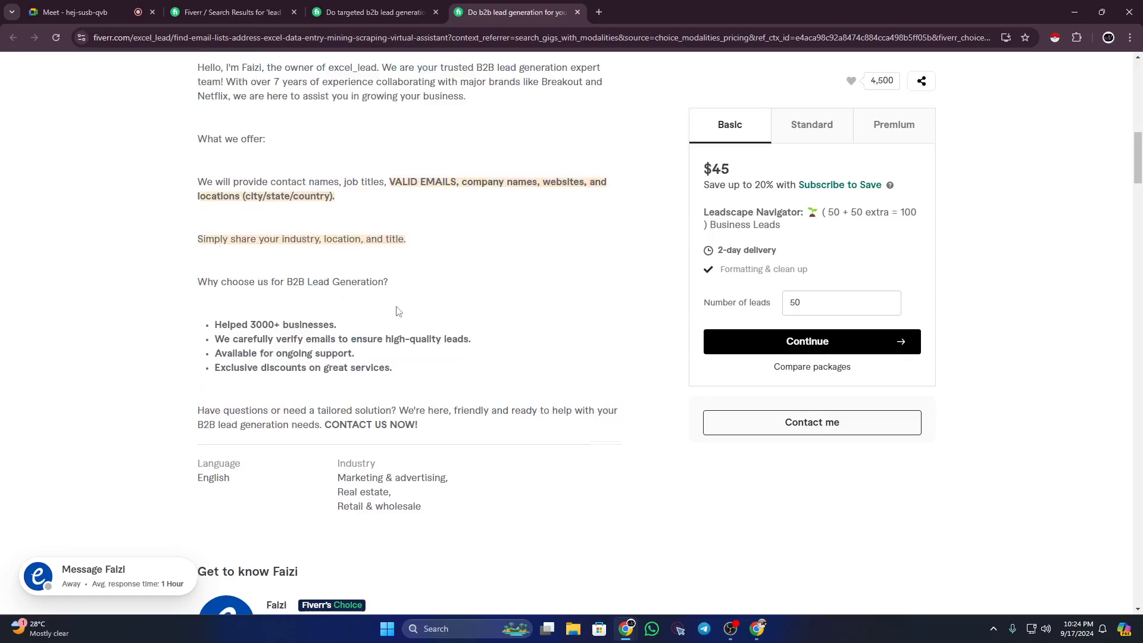
Step: Scroll down to the Compare packages section and highlight its heading
scroll(398, 311, down, 14)
scroll(398, 311, down, 2)
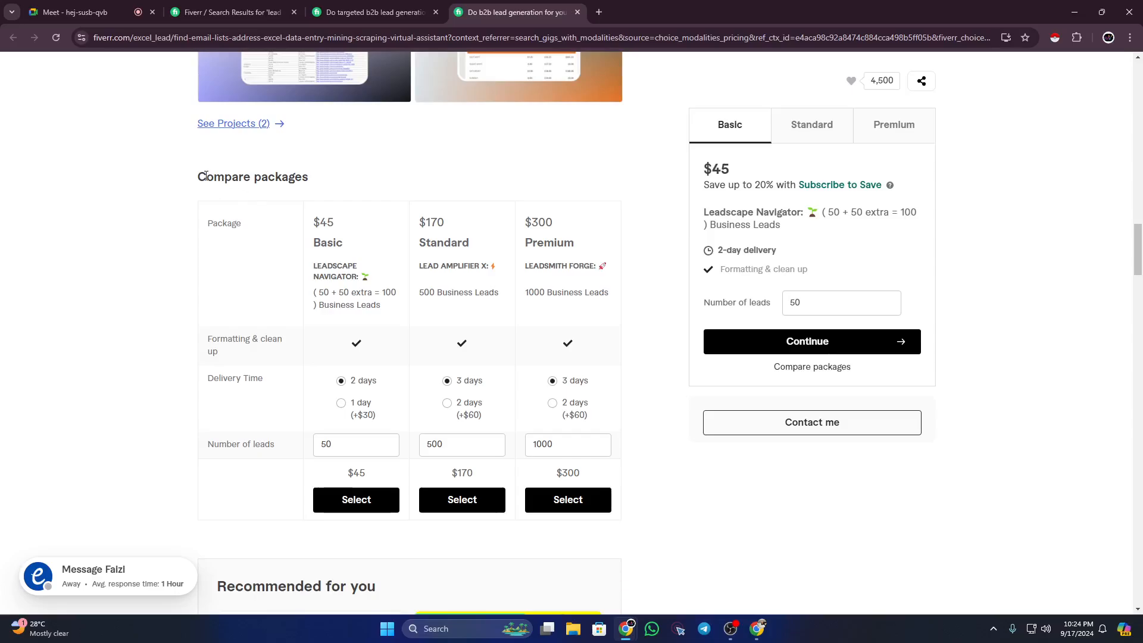
drag(200, 176, 315, 186)
scroll(214, 212, down, 11)
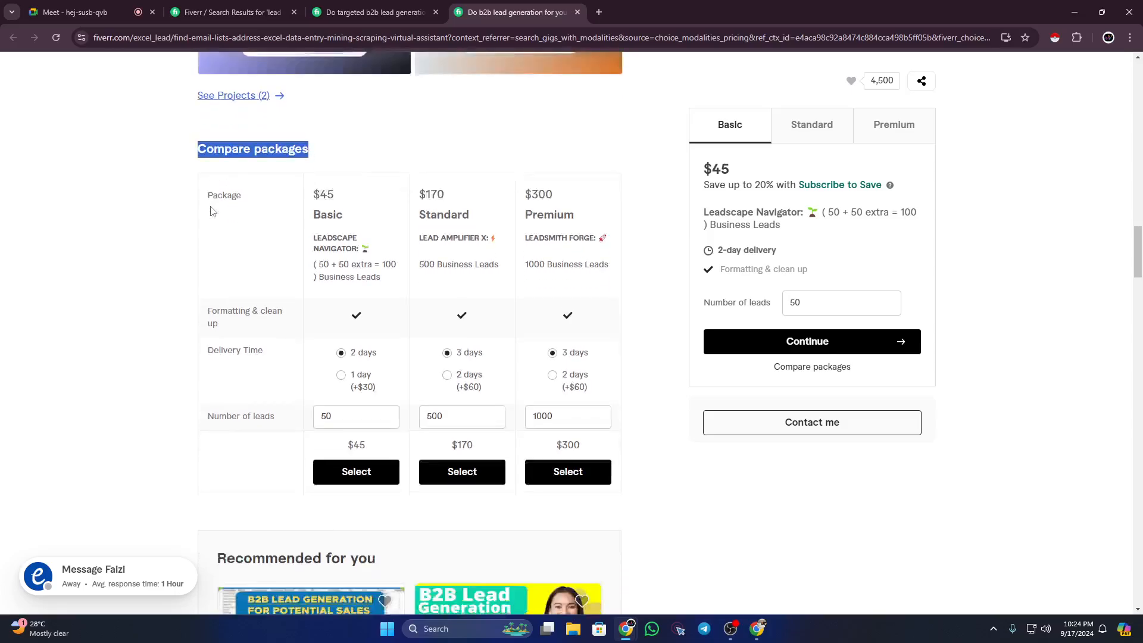
drag(191, 218, 240, 222)
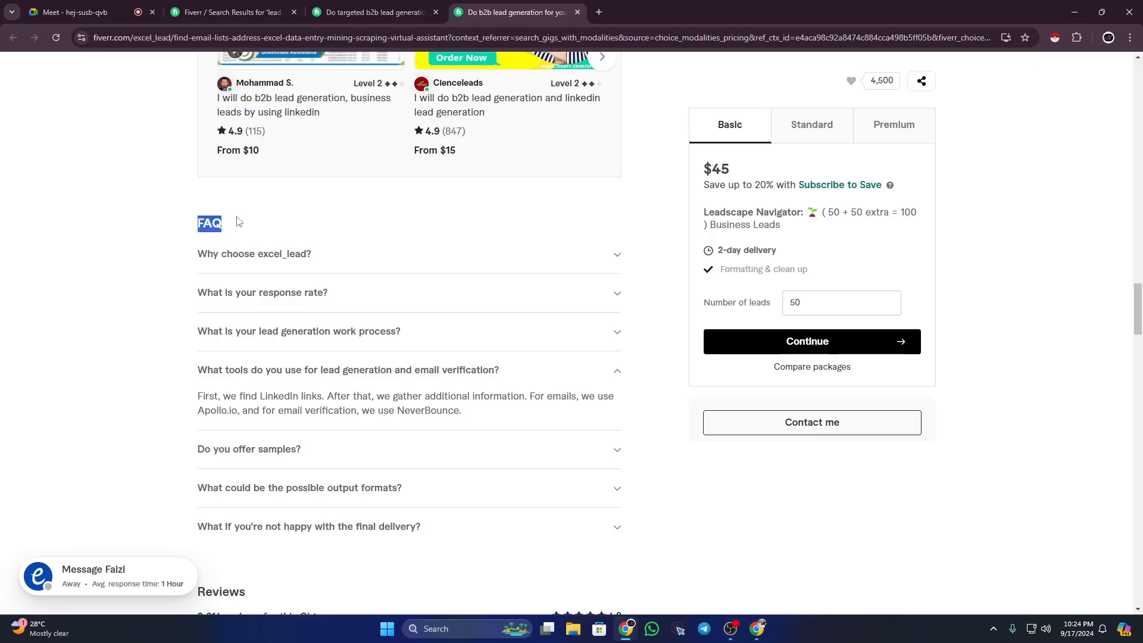
scroll(161, 288, down, 12)
scroll(161, 288, down, 15)
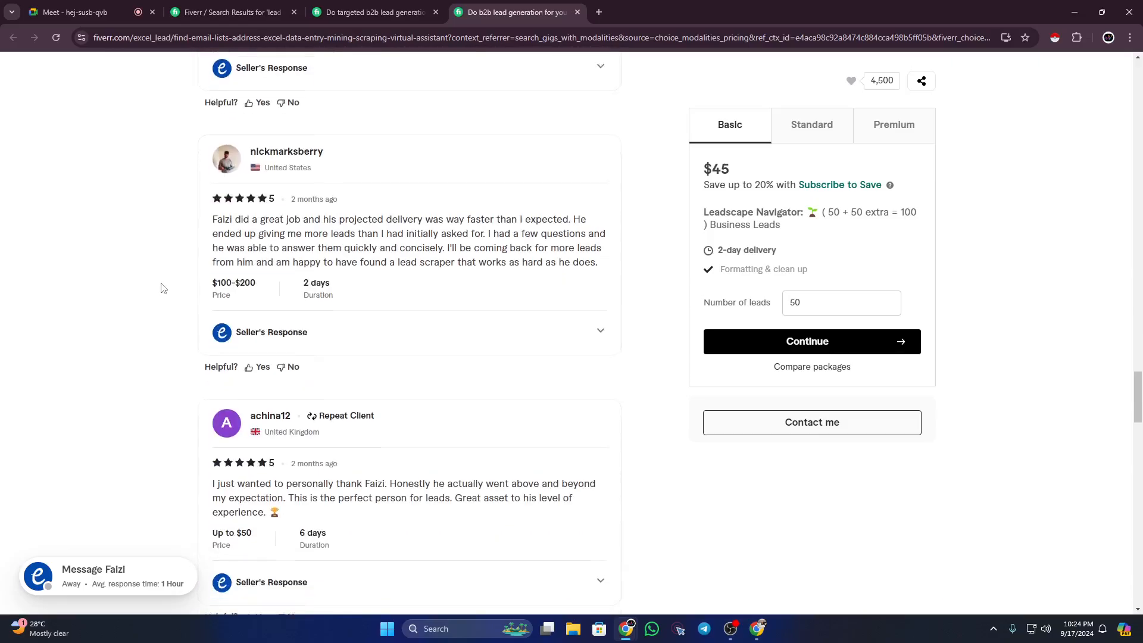
scroll(290, 299, up, 2)
scroll(289, 299, up, 4)
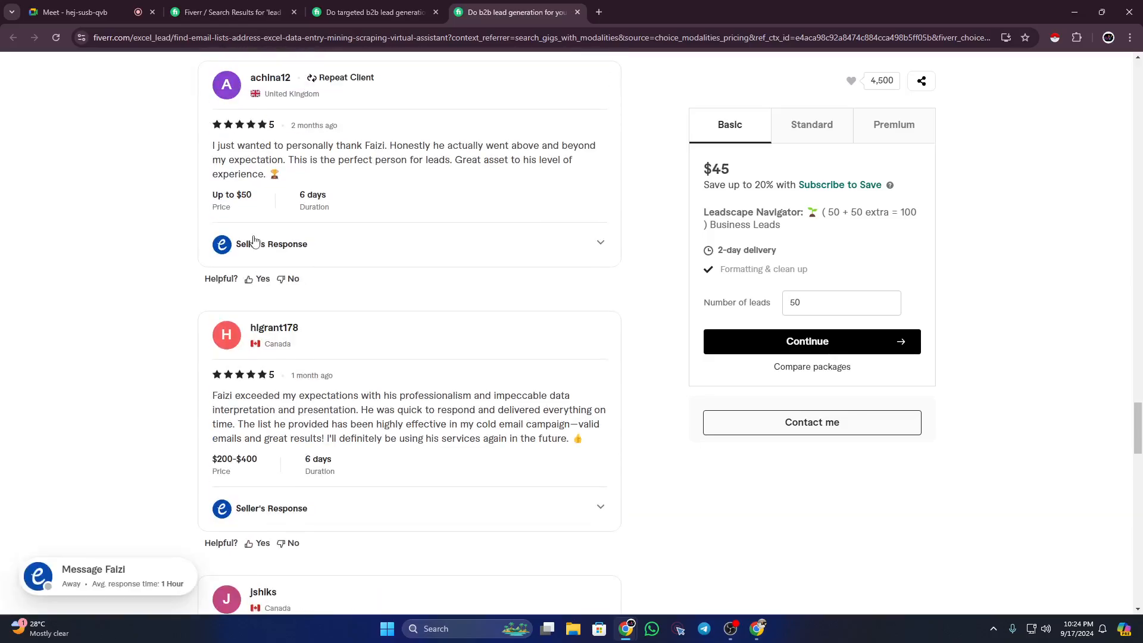
Step: Highlight the review praising data presentation, then continue down toward the related tags
drag(218, 394, 576, 437)
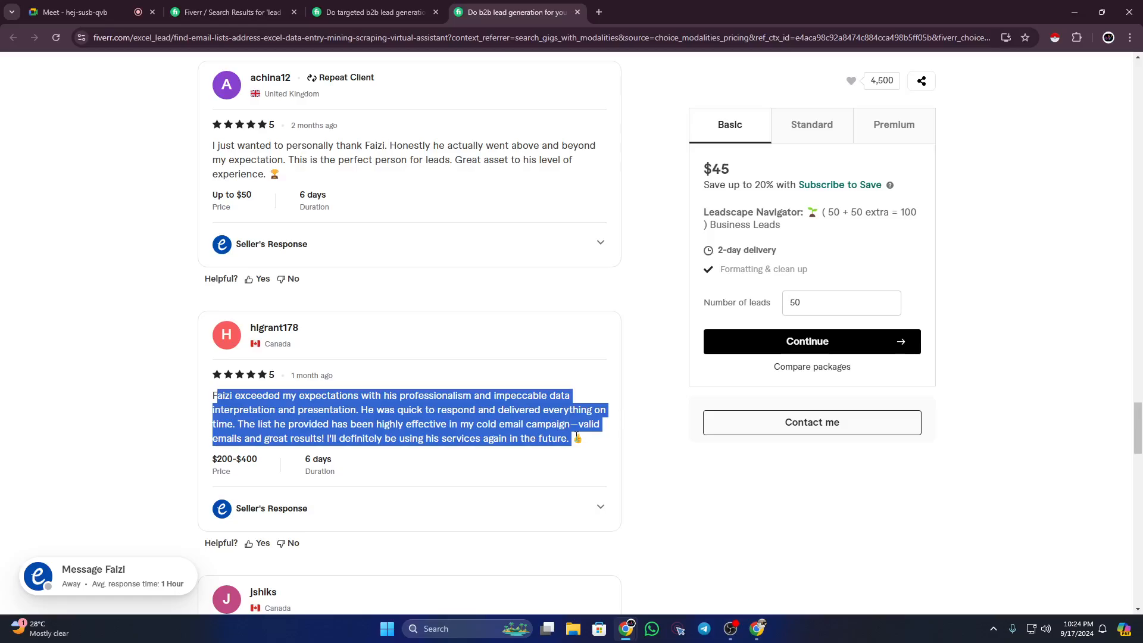
click(209, 379)
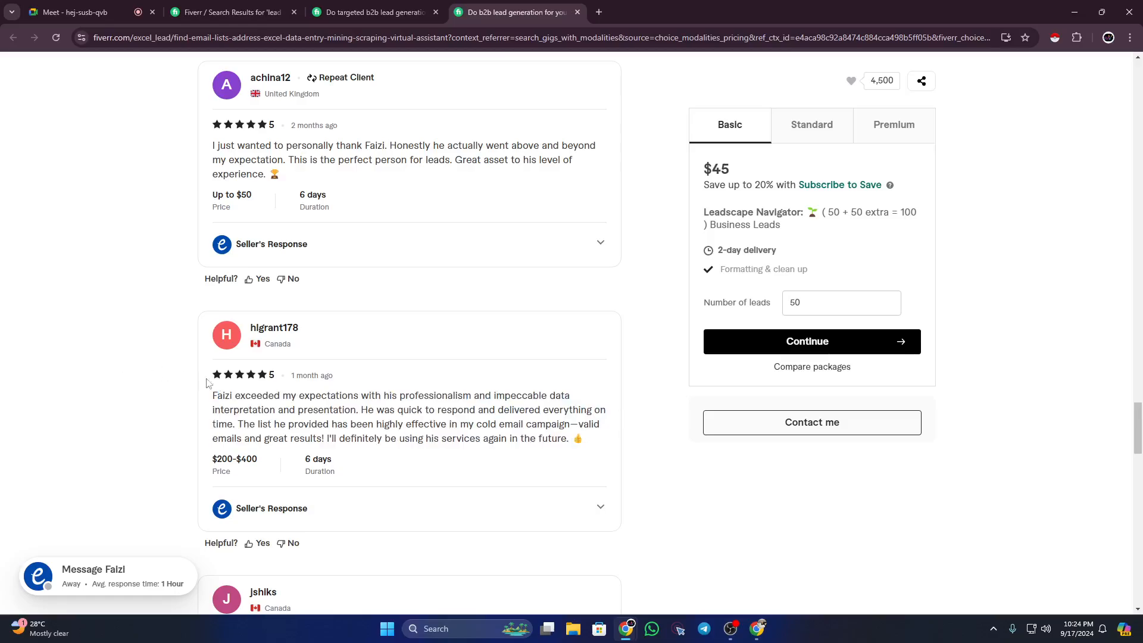
drag(225, 395, 551, 439)
click(99, 380)
scroll(163, 388, down, 8)
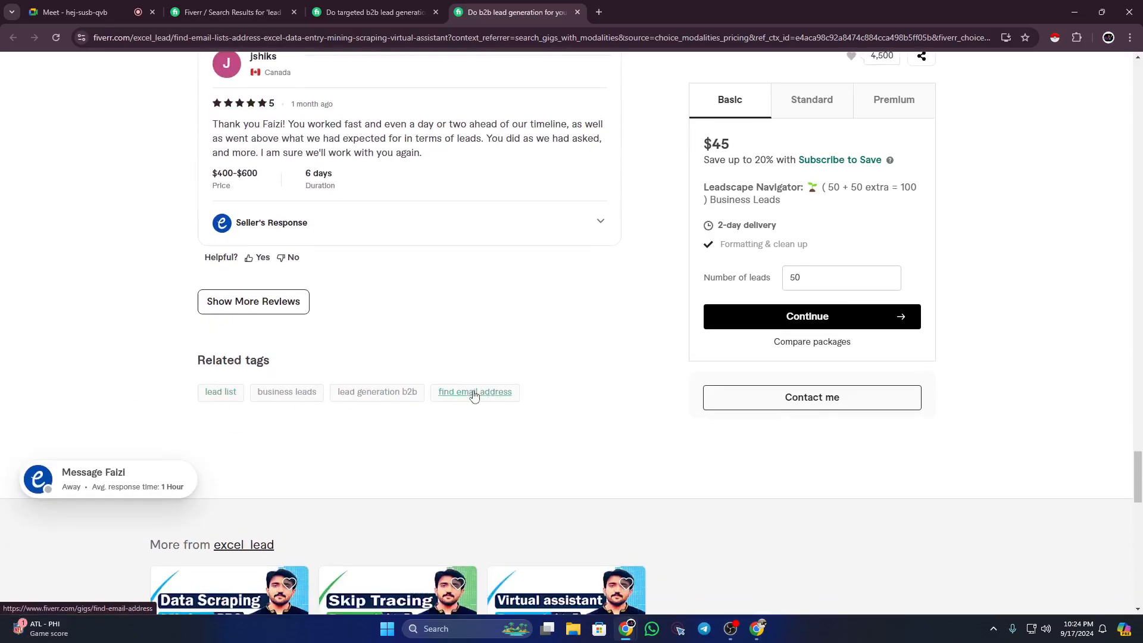
Step: Start a blank Google Docs document in a new tab via the Google apps launcher
click(599, 12)
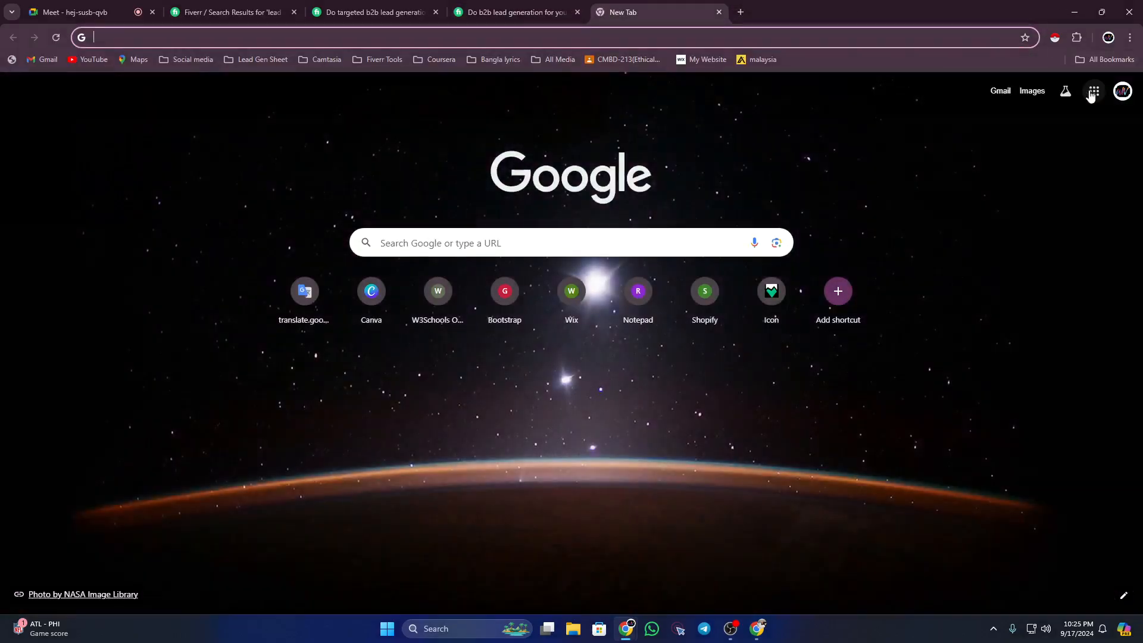
click(1122, 91)
click(1096, 93)
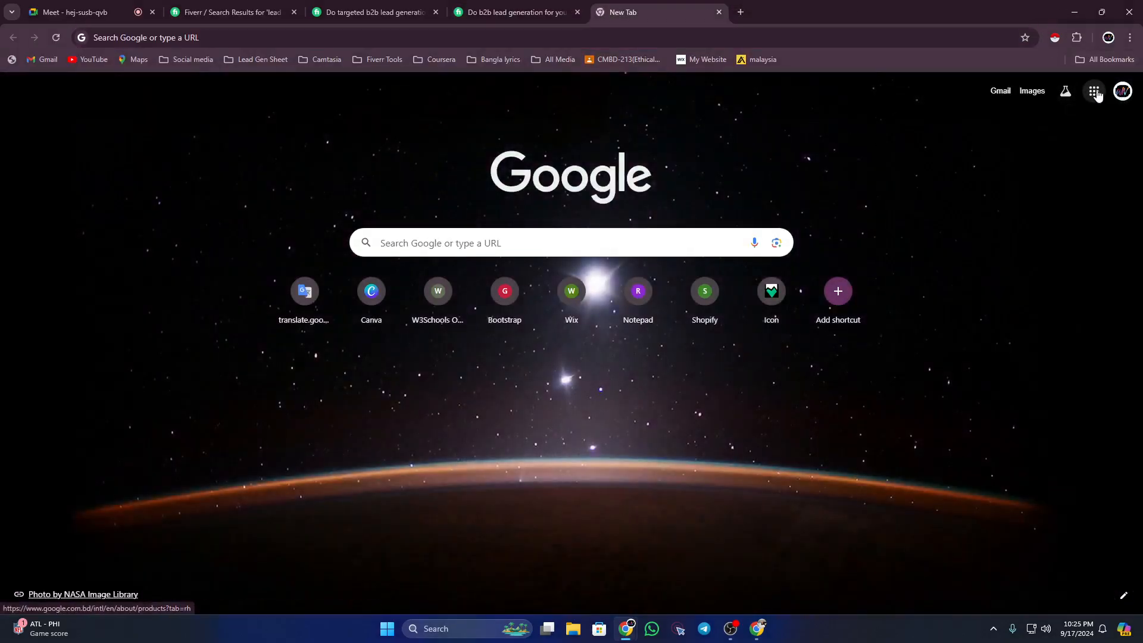
scroll(1036, 267, down, 1)
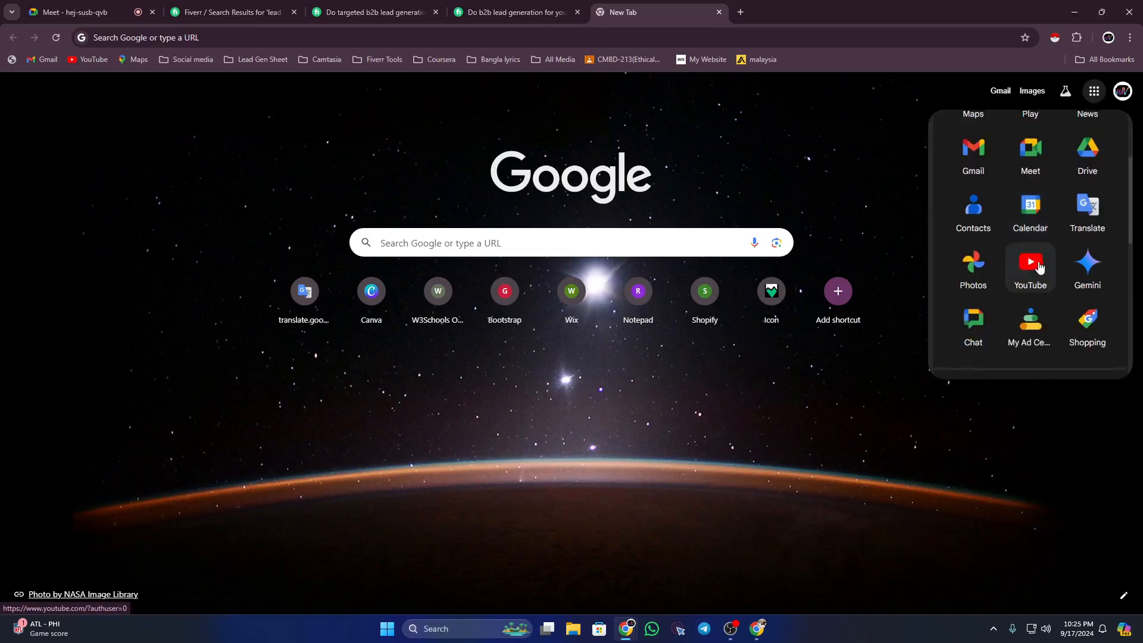
scroll(1039, 266, up, 2)
scroll(1043, 253, down, 1)
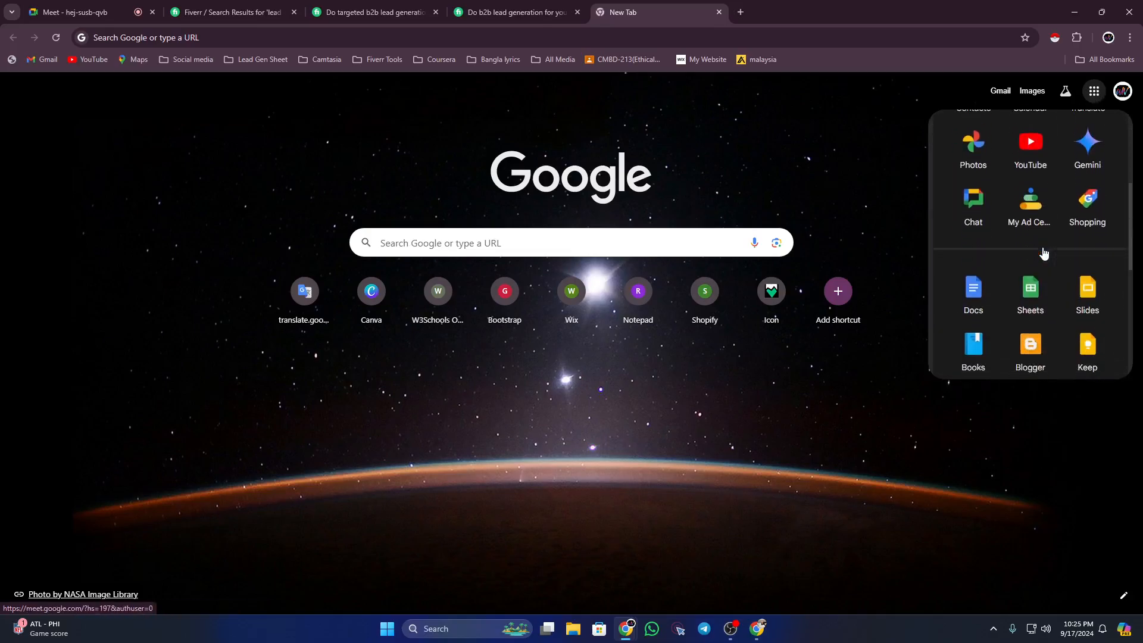
click(963, 290)
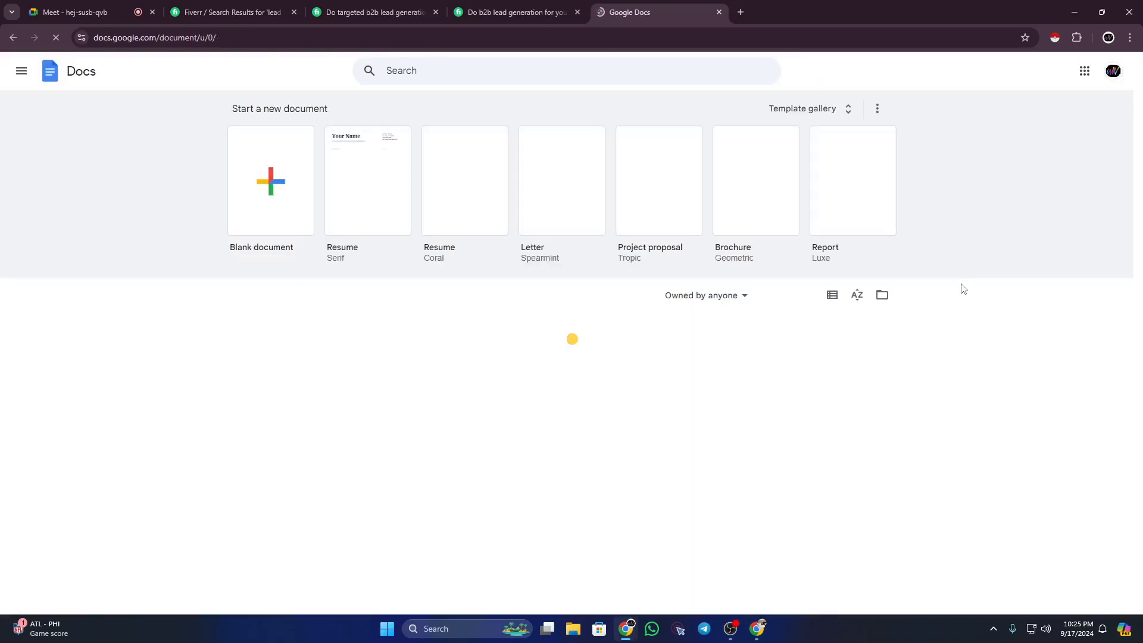
click(287, 198)
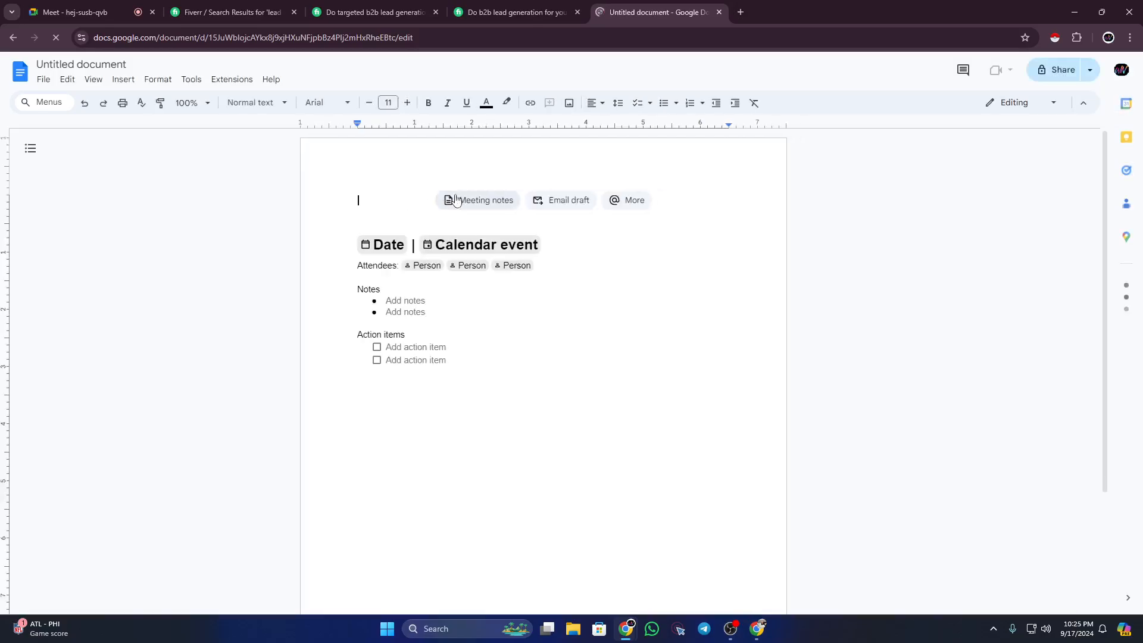
Step: Type the outline headings Title:, Banner:, Description:, Pricing: and Keywords/ tags on separate lines
text(Ti)
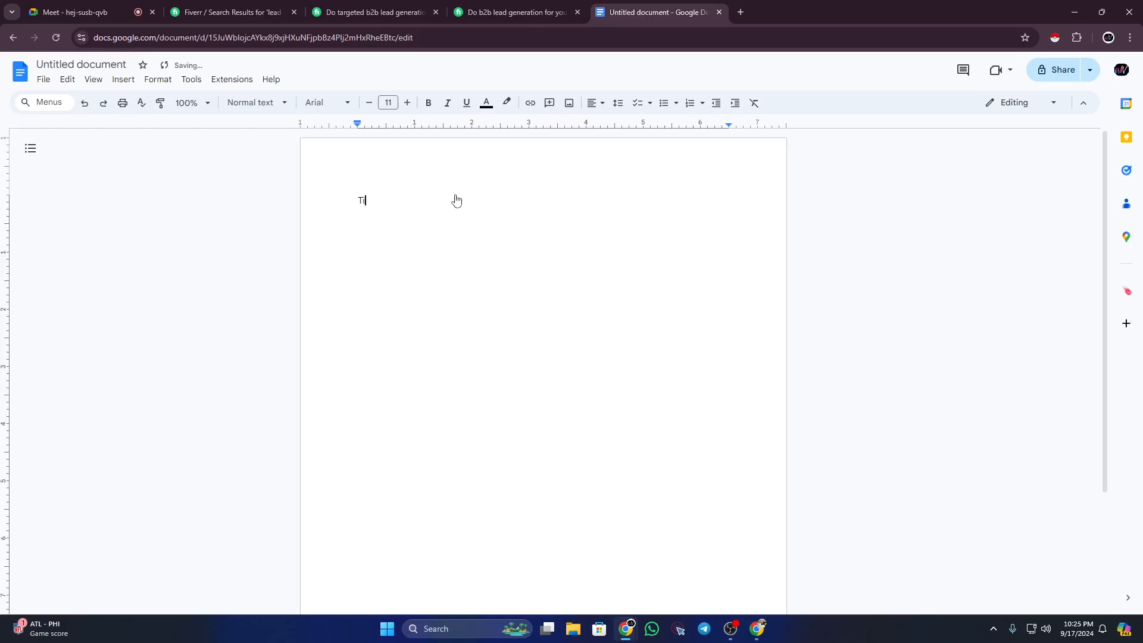
text(tle:)
key(Return)
text(Banner:)
key(Return)
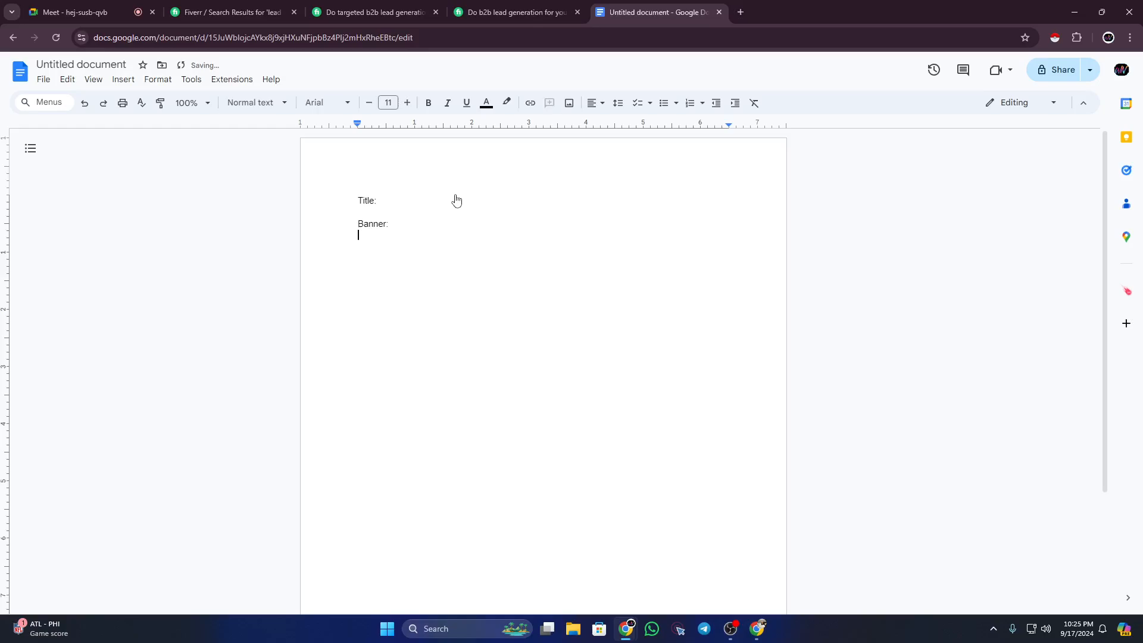
key(Return)
text(Description:)
key(Return)
text(Pricing:)
key(Return)
text(Keywords)
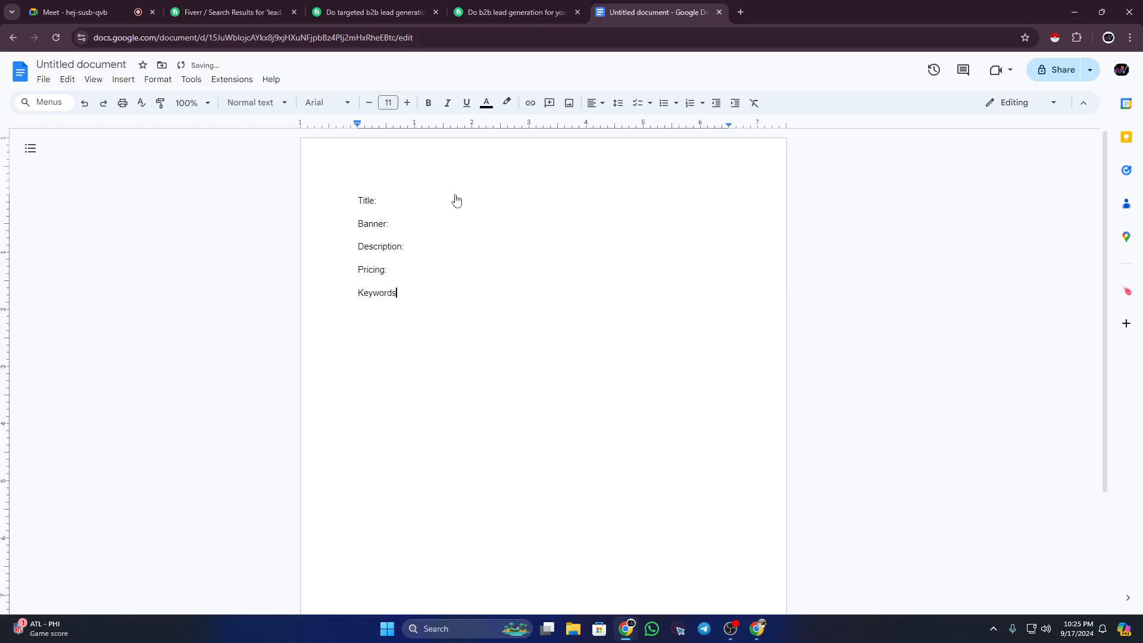
text(/ tags)
Step: Enlarge all the outline headings to font size 17
drag(357, 196, 441, 308)
click(408, 102)
click(408, 102)
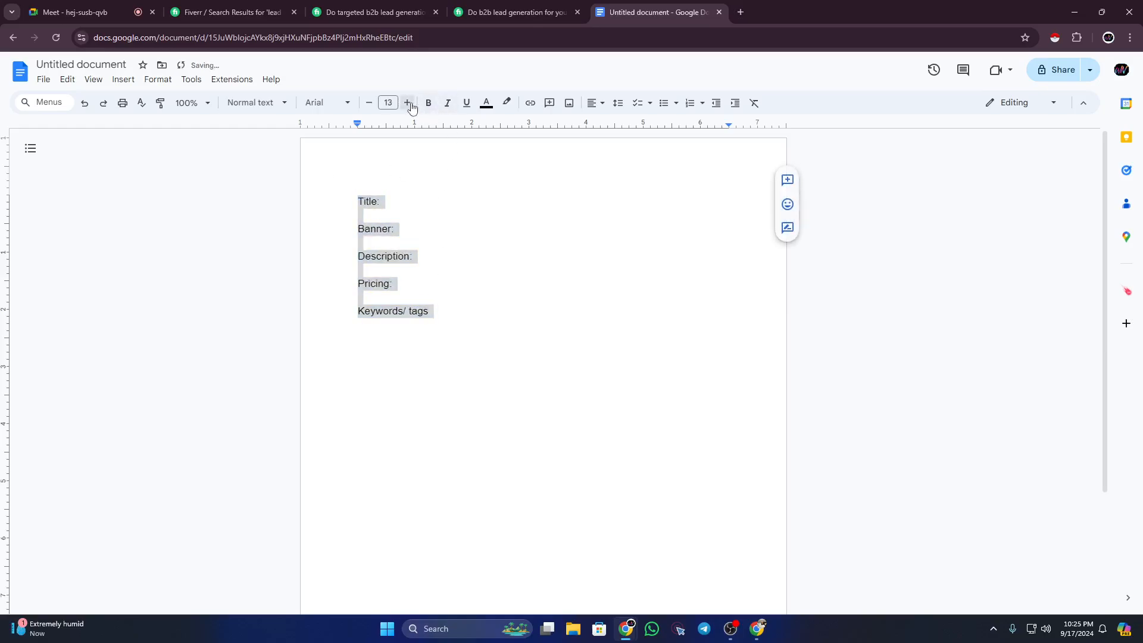
click(408, 103)
click(408, 102)
click(408, 103)
click(408, 103)
click(494, 257)
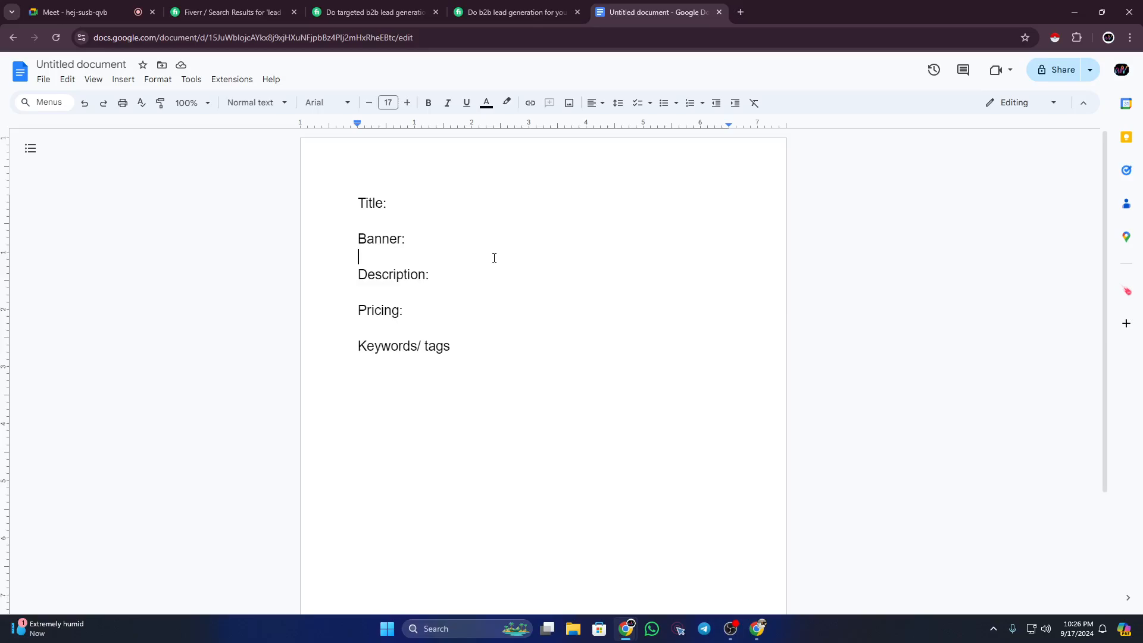
Step: Insert an FAQ: heading below Pricing:, just above Keywords/ tags
click(438, 310)
key(Return)
key(Return)
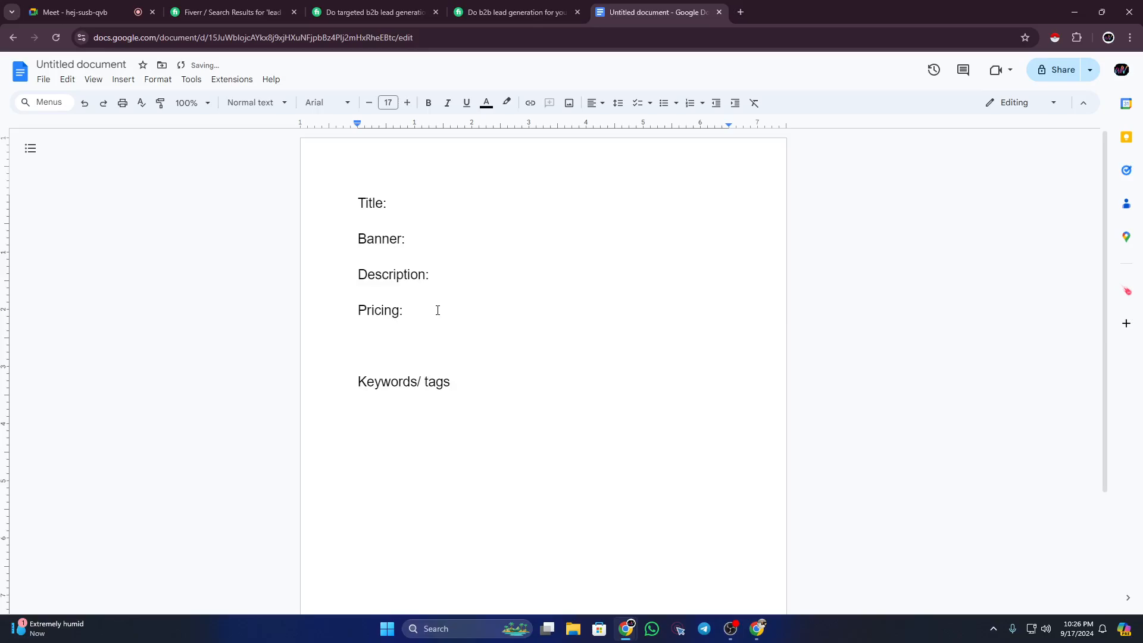
text(FAQ:)
drag(365, 203, 400, 240)
click(371, 238)
drag(376, 277, 411, 277)
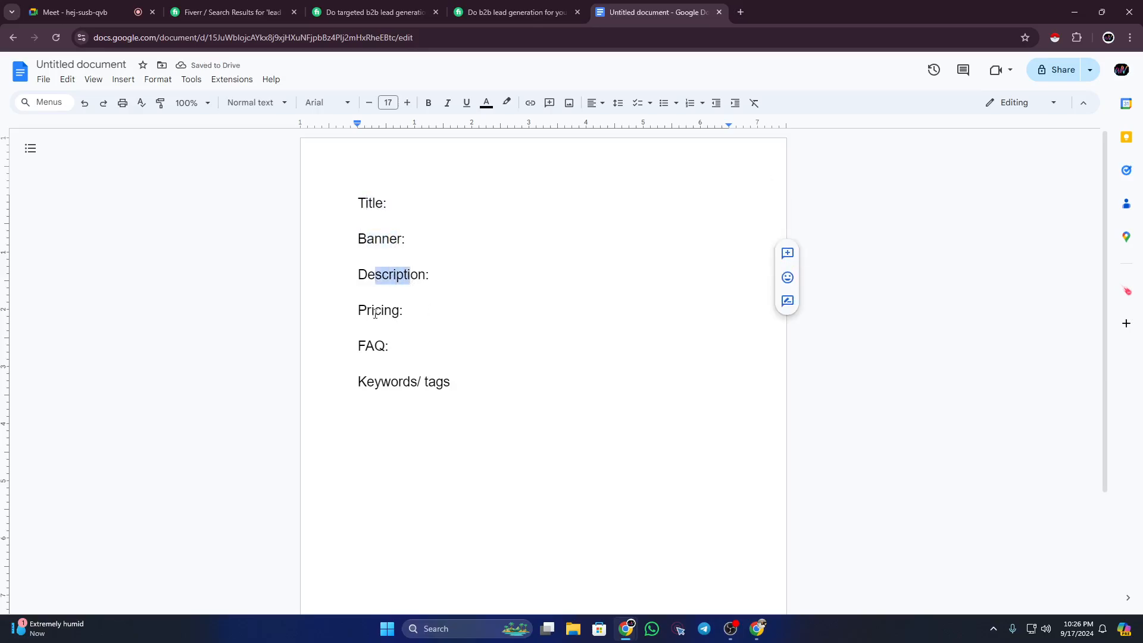
drag(375, 311, 461, 394)
click(468, 391)
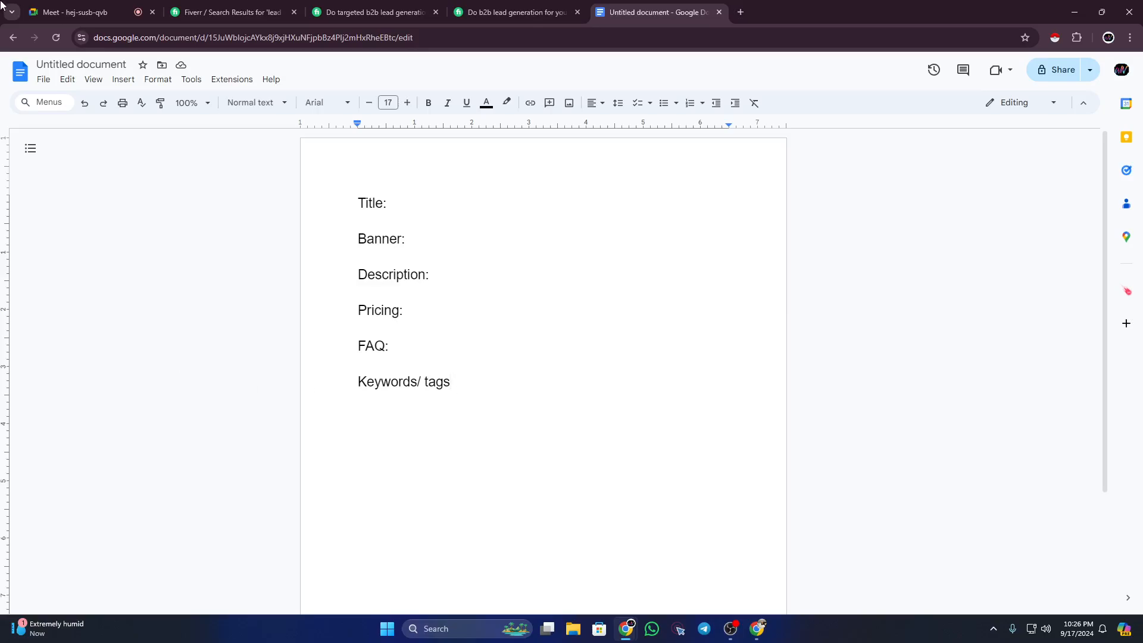
Step: Create a second blank document through File > New > Document, then return to Fiverr's results
click(43, 79)
mouse_move(59, 106)
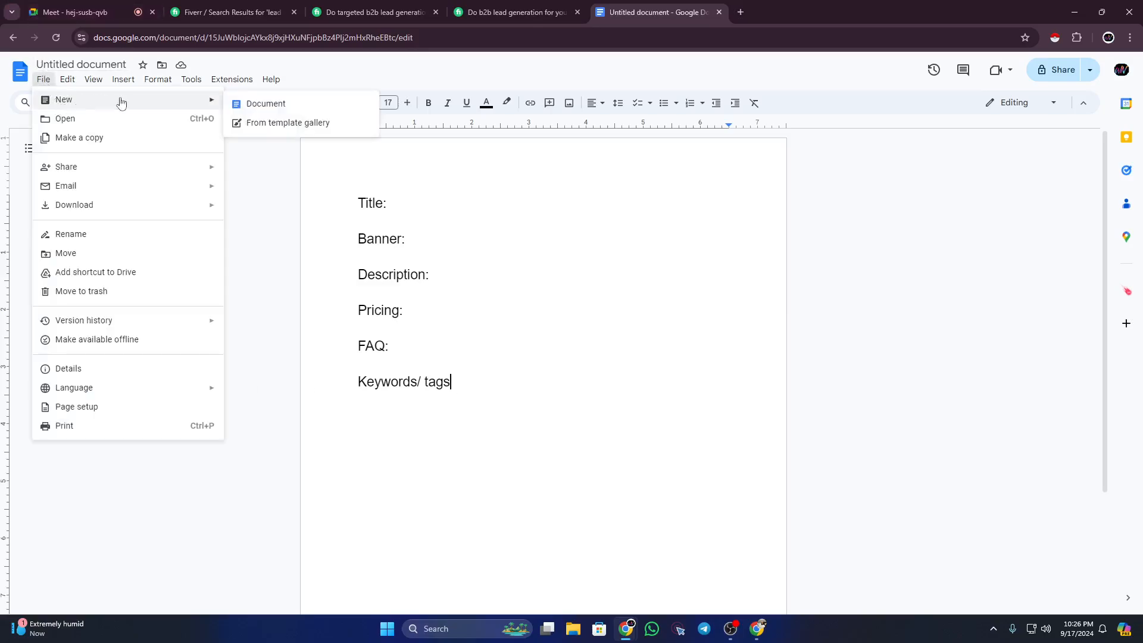
click(262, 100)
click(627, 5)
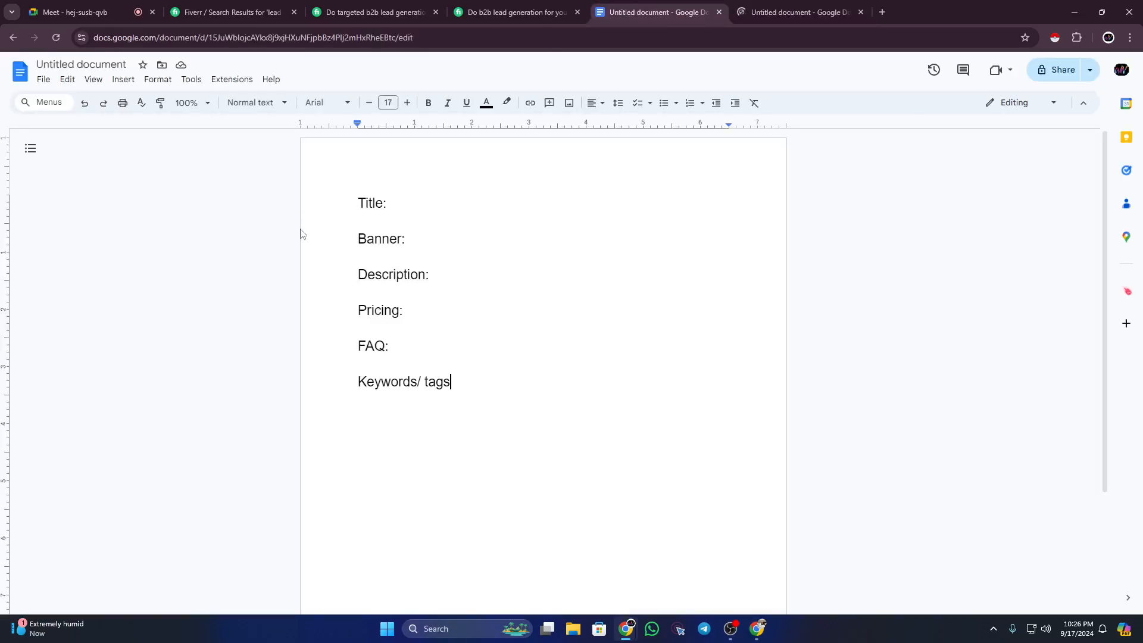
click(216, 10)
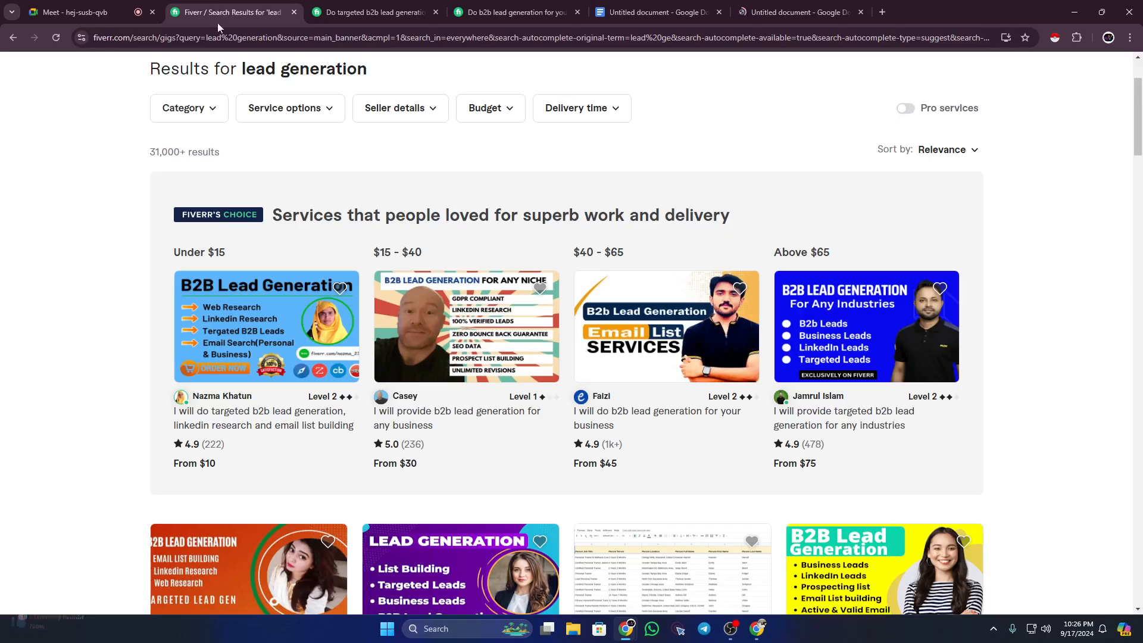
Step: Revisit the lead generation query in Fiverr's search box, then switch to the new blank document
scroll(247, 173, up, 3)
click(327, 76)
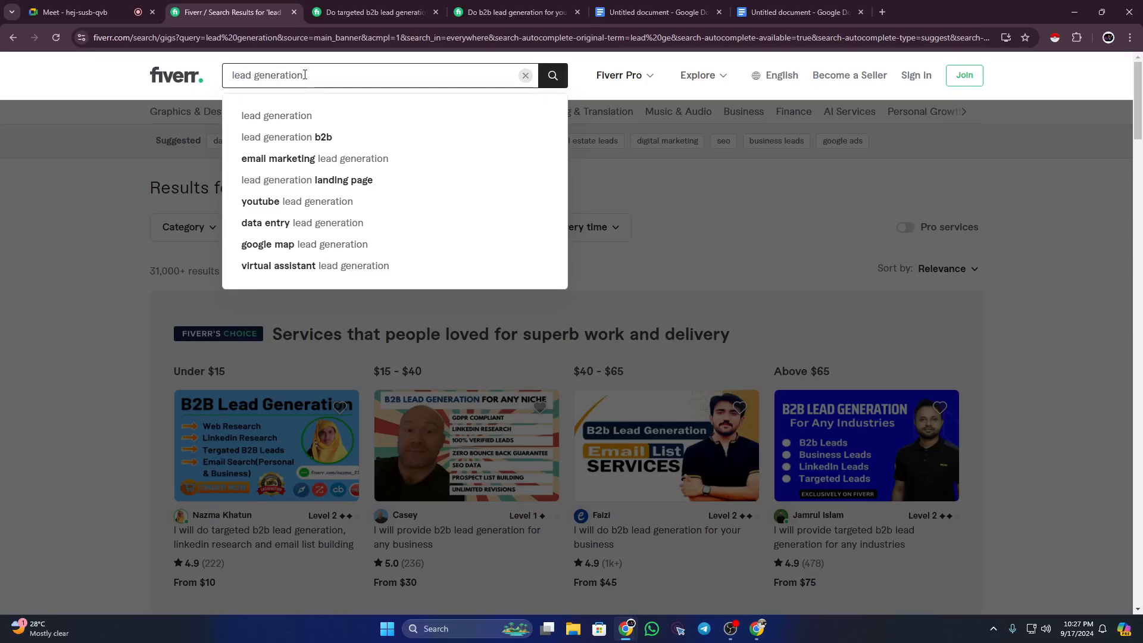
drag(305, 75, 234, 77)
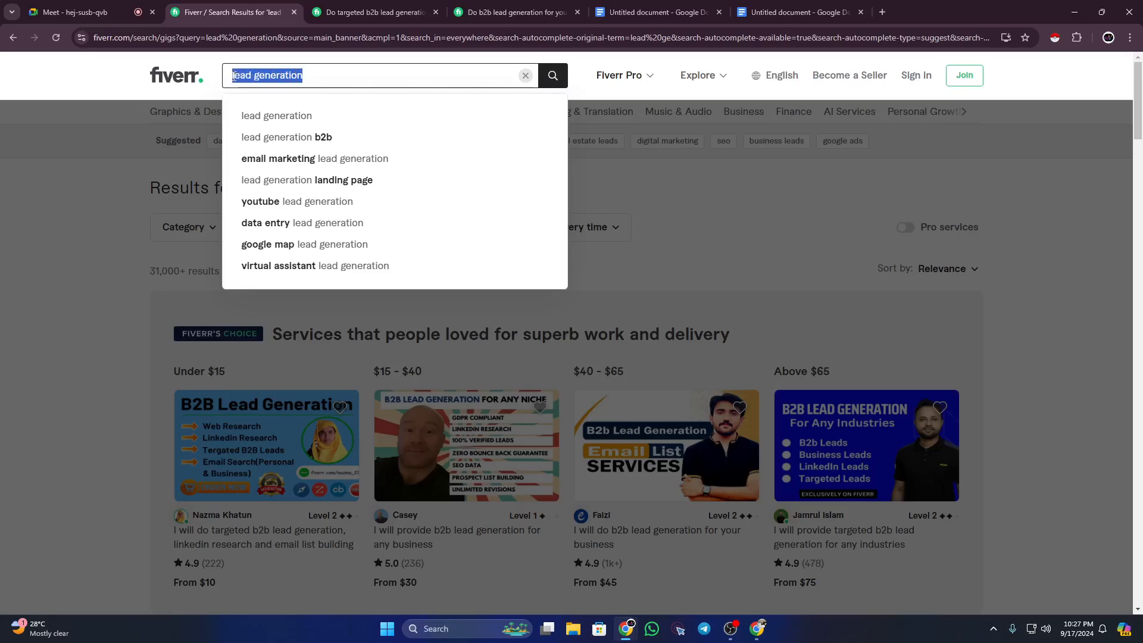
click(271, 77)
drag(304, 75, 232, 76)
click(248, 76)
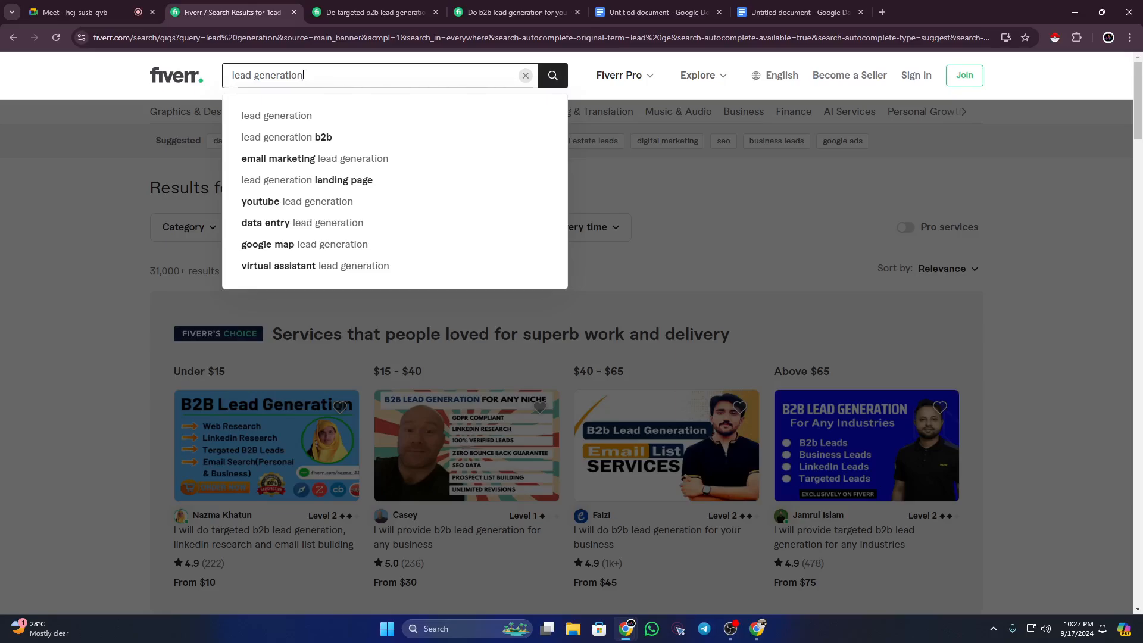
drag(303, 76, 231, 76)
click(269, 71)
click(75, 72)
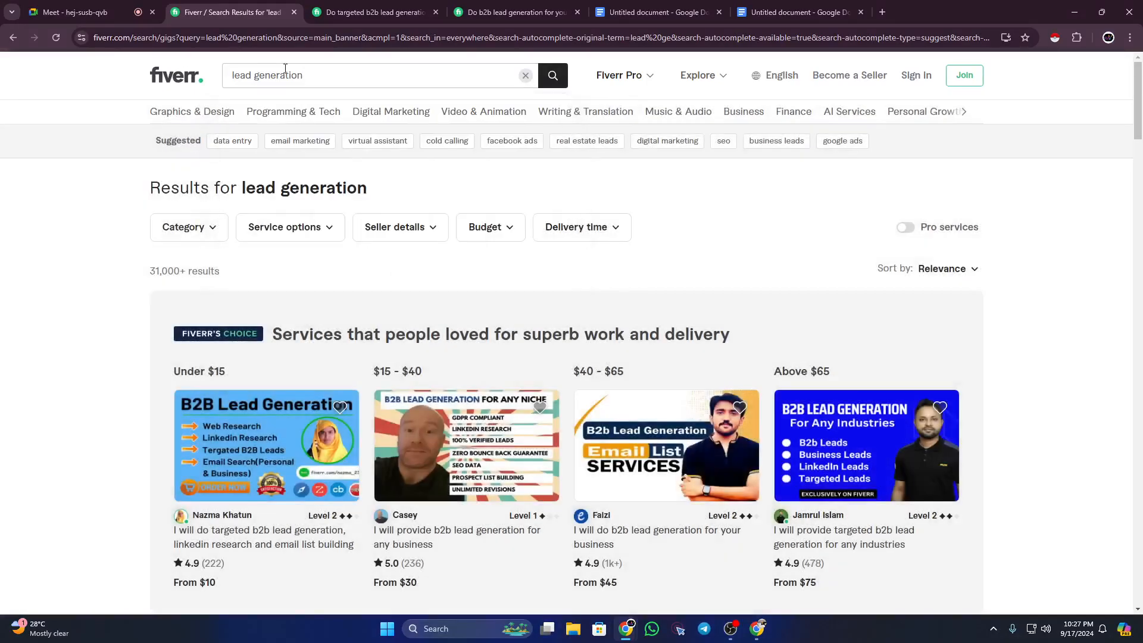
click(335, 77)
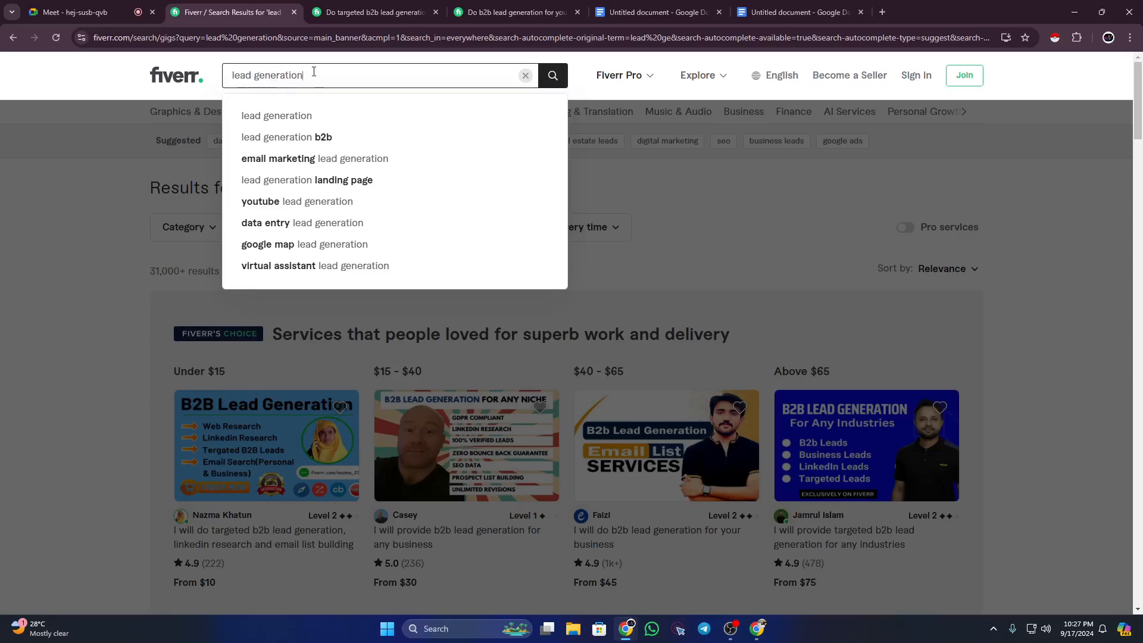
click(794, 12)
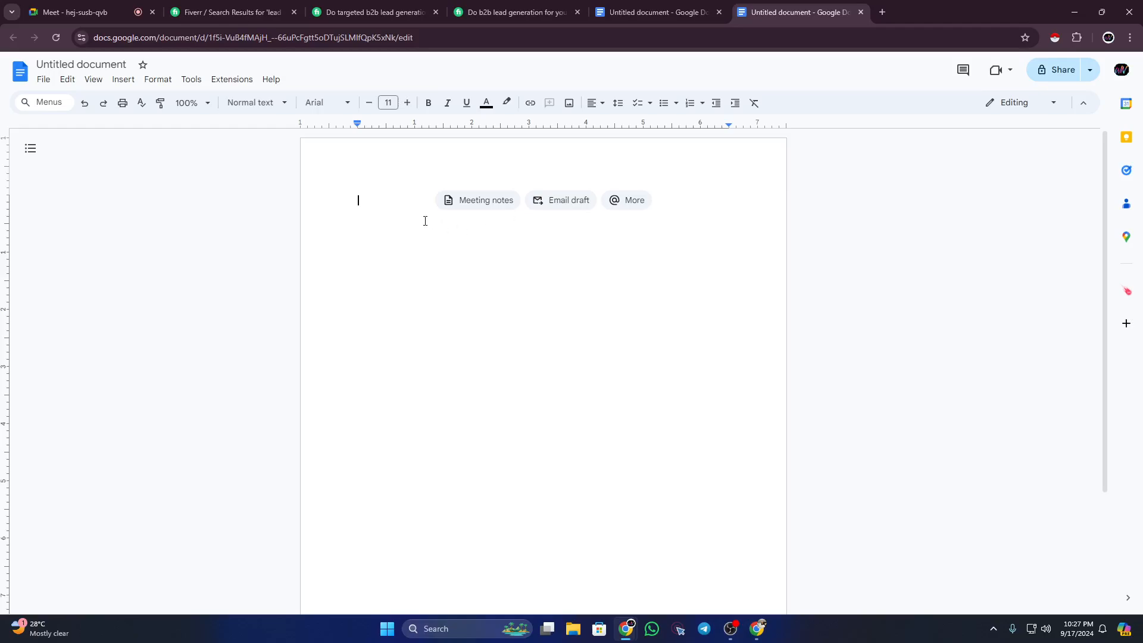
Step: Title the new document 'Gig creating' and type 'Keyword:' as its first line
click(92, 64)
text(Gig)
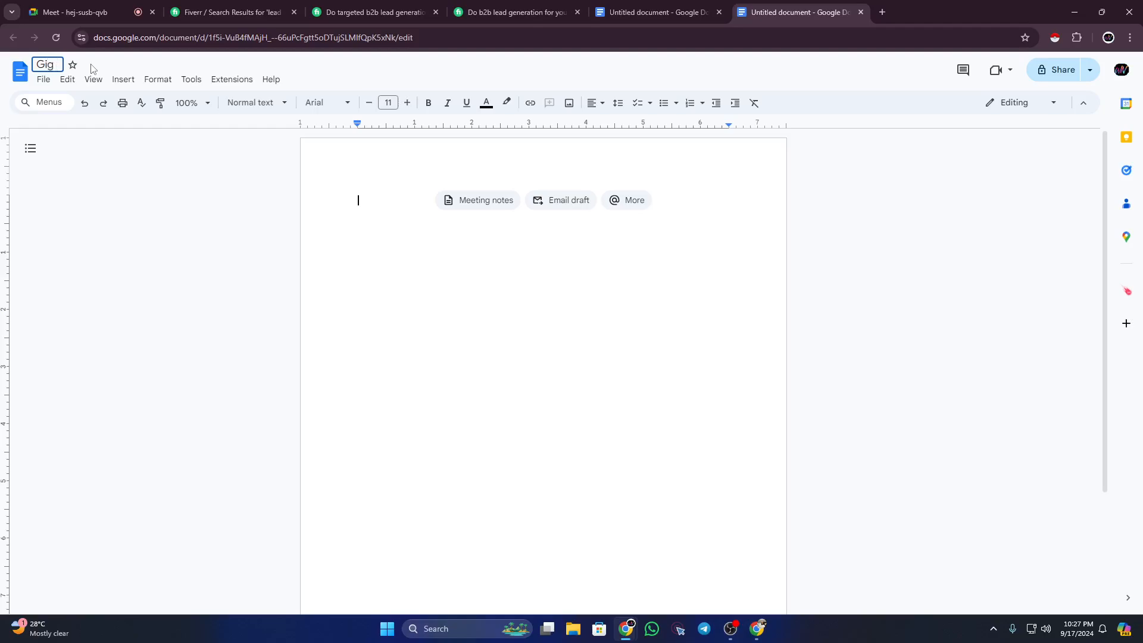
text( creating)
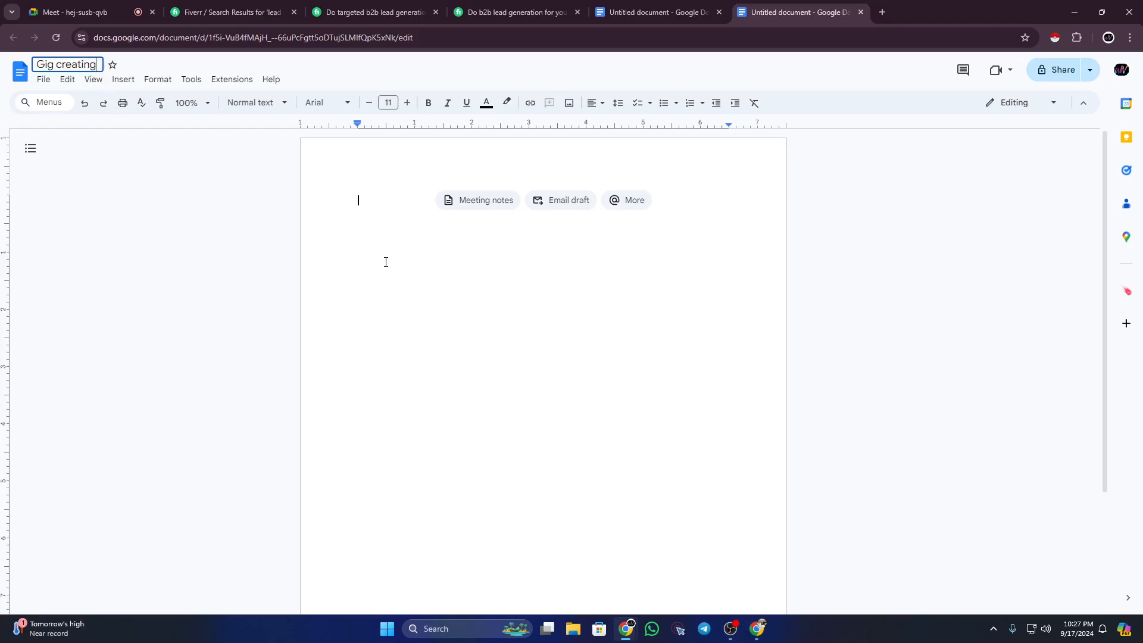
key(Return)
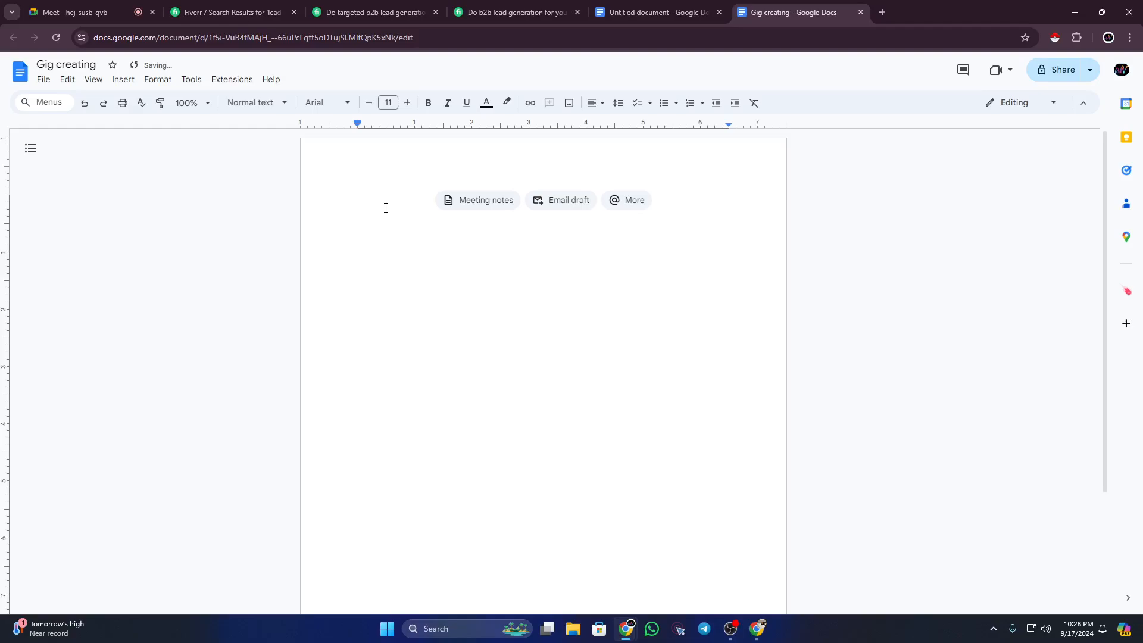
text(Keyw)
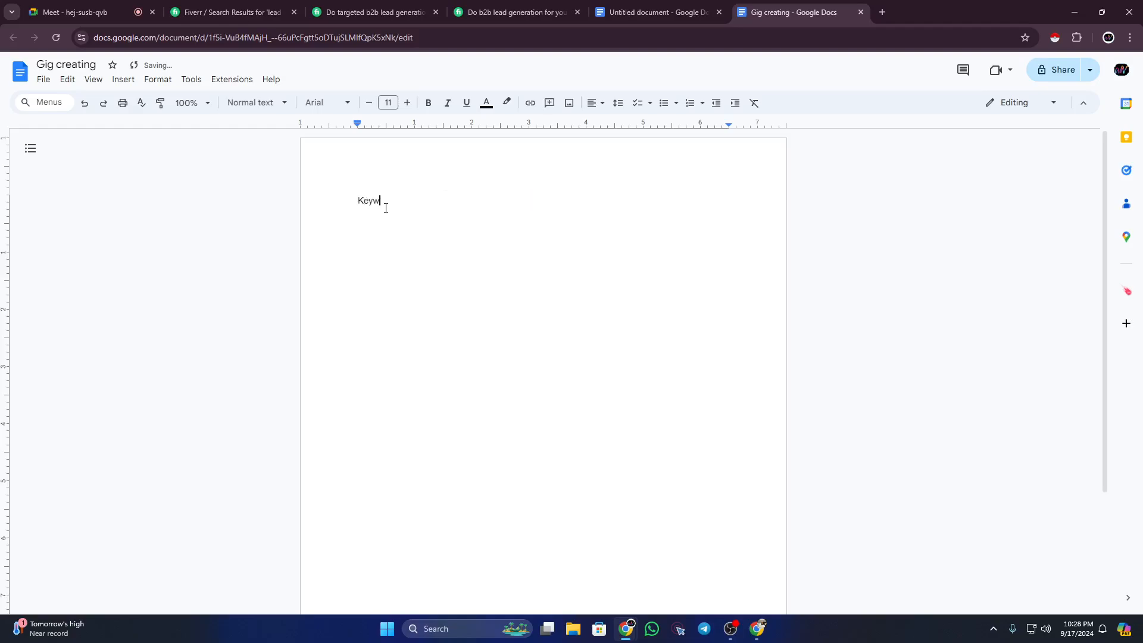
text(ord:)
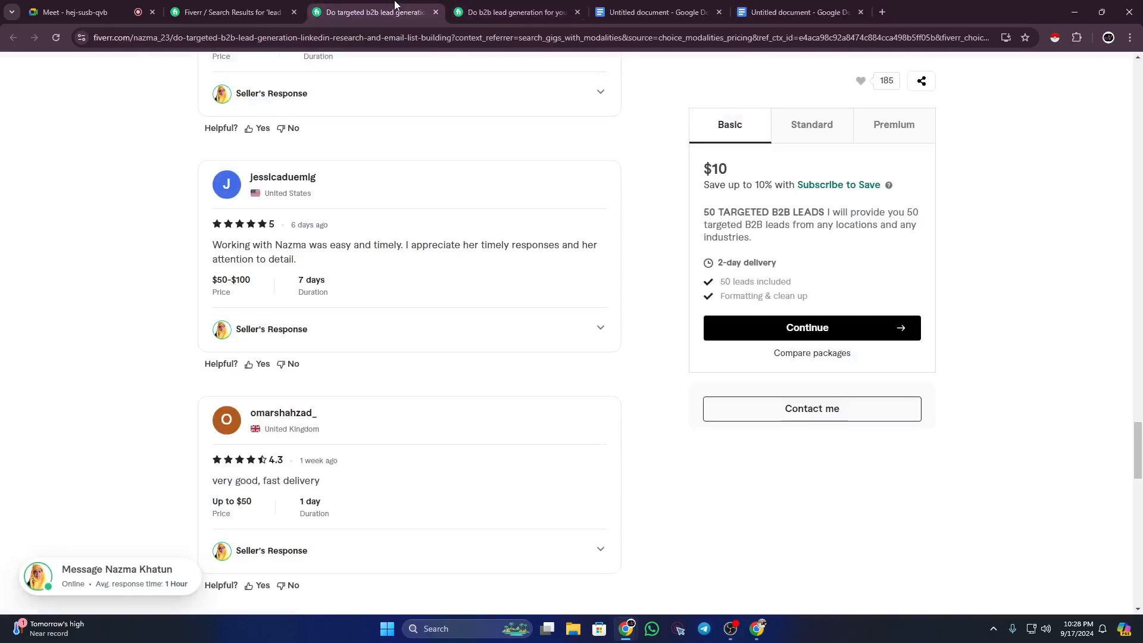
Step: Back on Fiverr's results, add 'b2b' before 'lead generation' in the search box
click(369, 12)
scroll(250, 240, up, 3)
scroll(249, 237, up, 20)
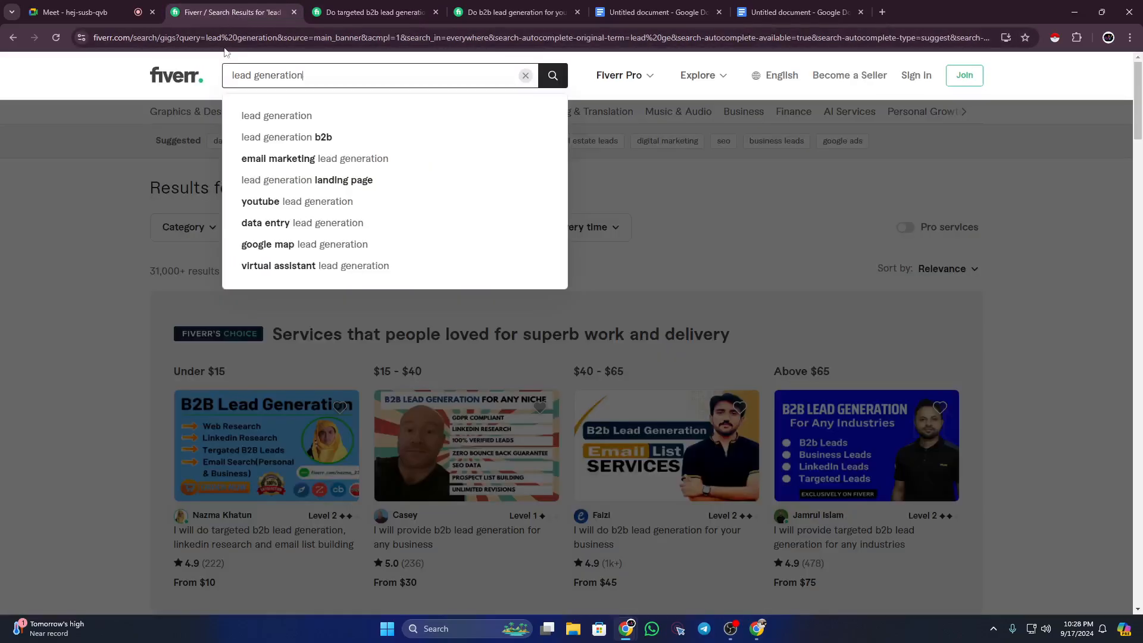
click(232, 12)
text(b2b)
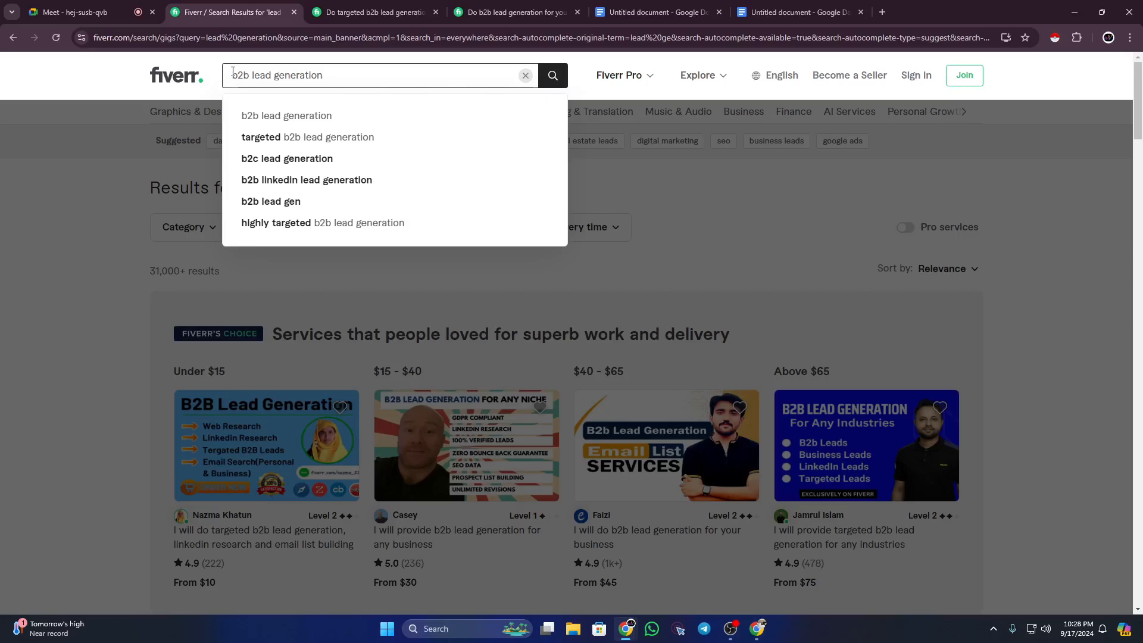
Step: Search for b2b lead generation and note the 13,000+ results count
key(Return)
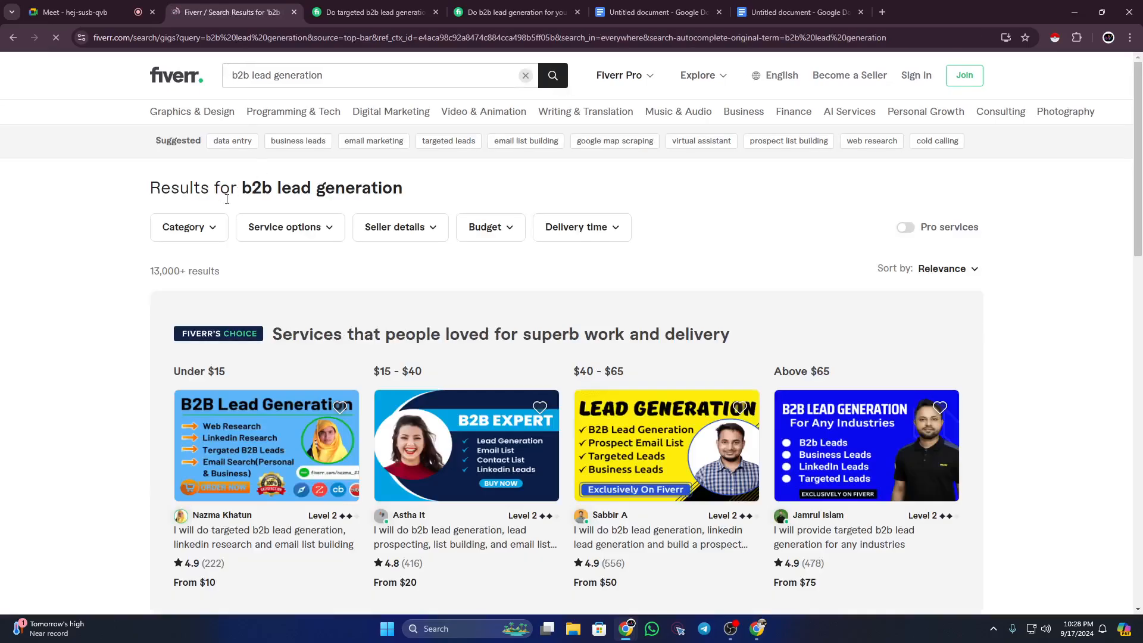
drag(146, 271, 184, 269)
click(140, 274)
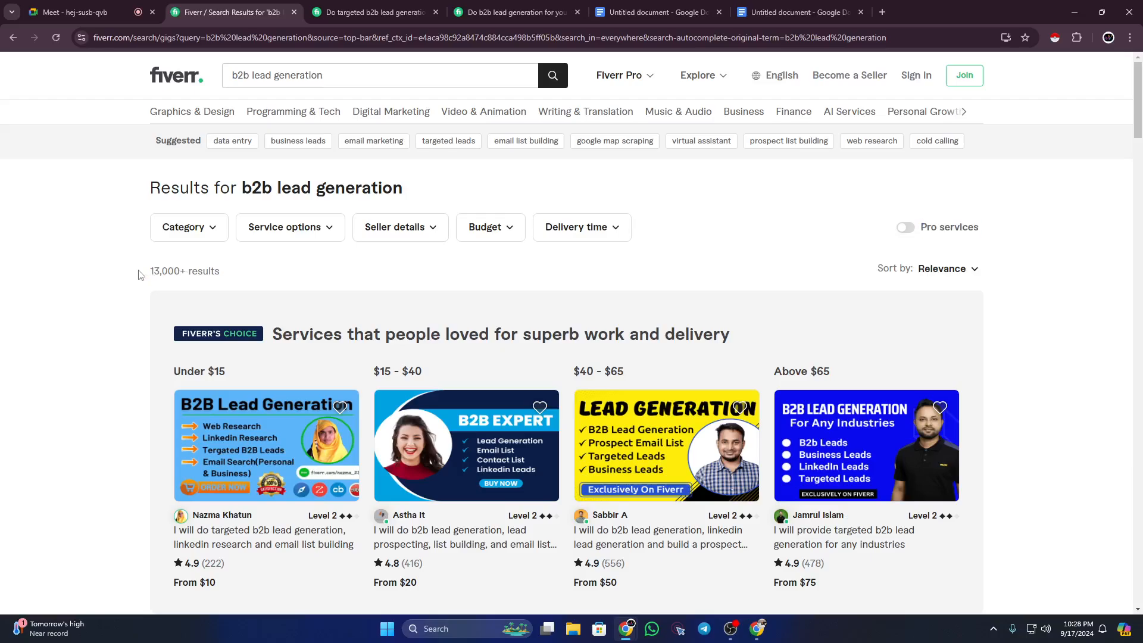
drag(149, 271, 183, 270)
click(140, 268)
click(321, 78)
drag(142, 275, 189, 272)
click(144, 288)
scroll(113, 283, down, 1)
Step: Open the second and third featured gigs and the top-rated gig in new tabs
right_click(453, 477)
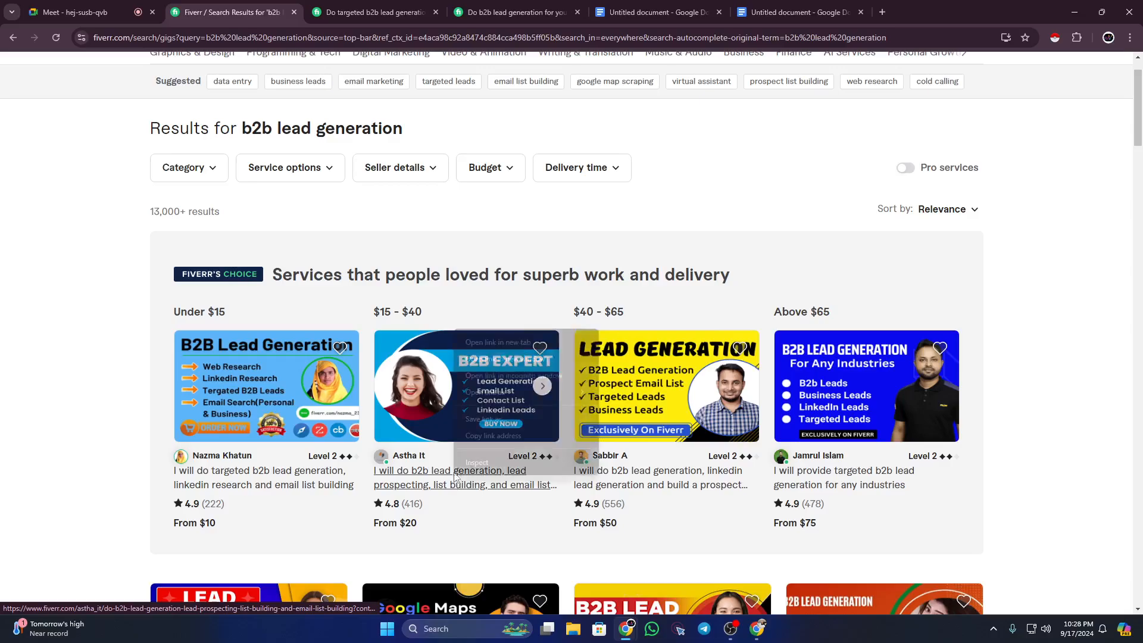
click(494, 342)
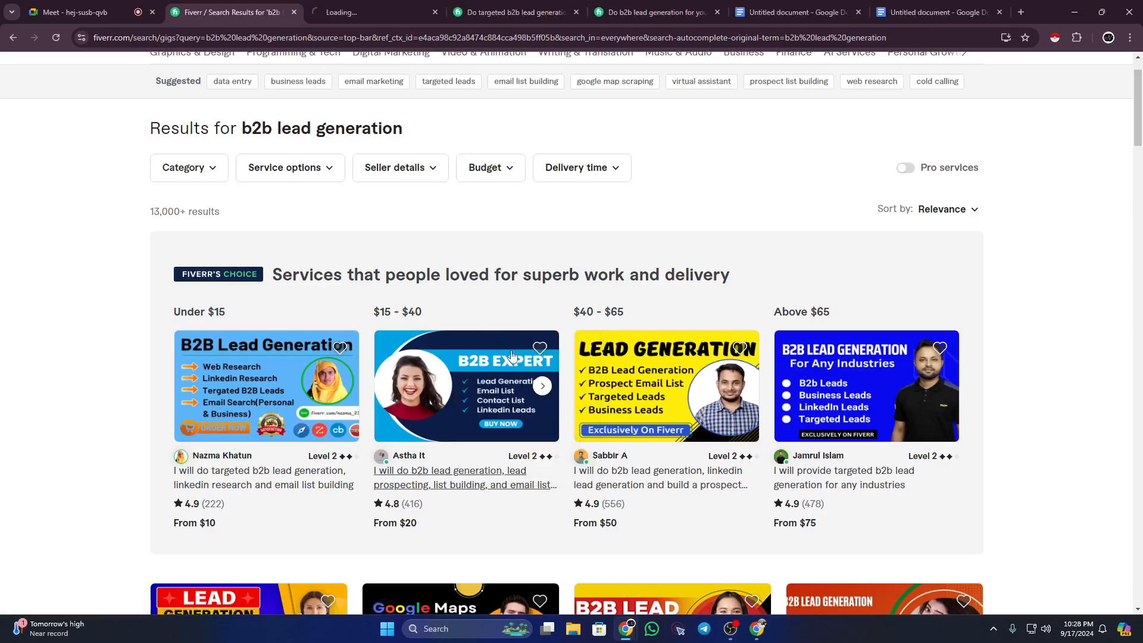
right_click(692, 470)
click(736, 335)
scroll(805, 327, down, 7)
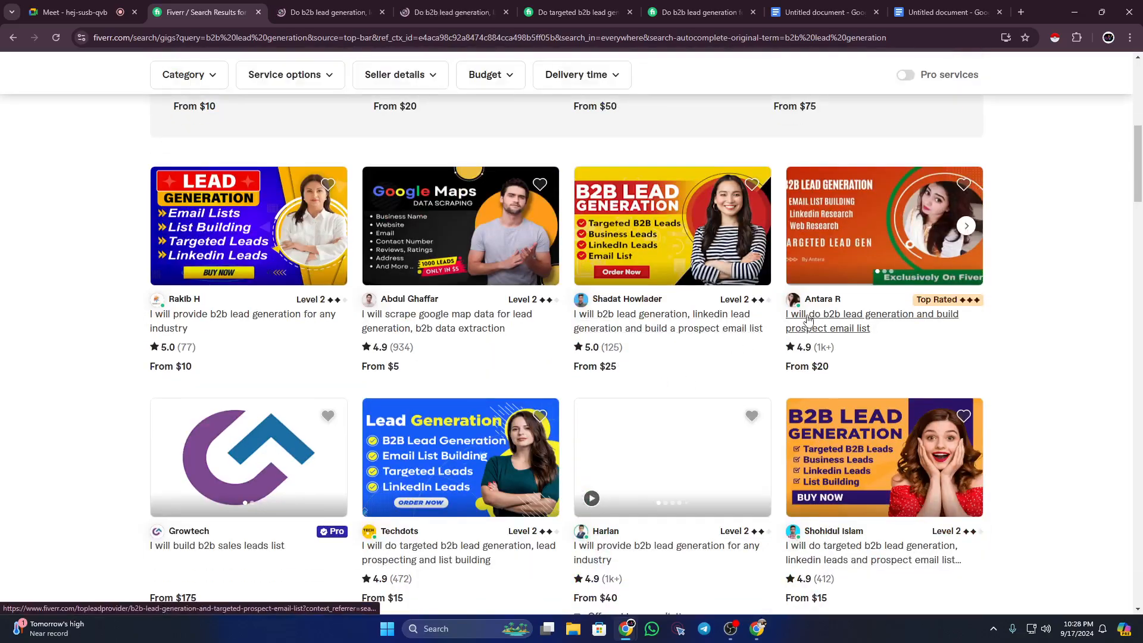
right_click(808, 318)
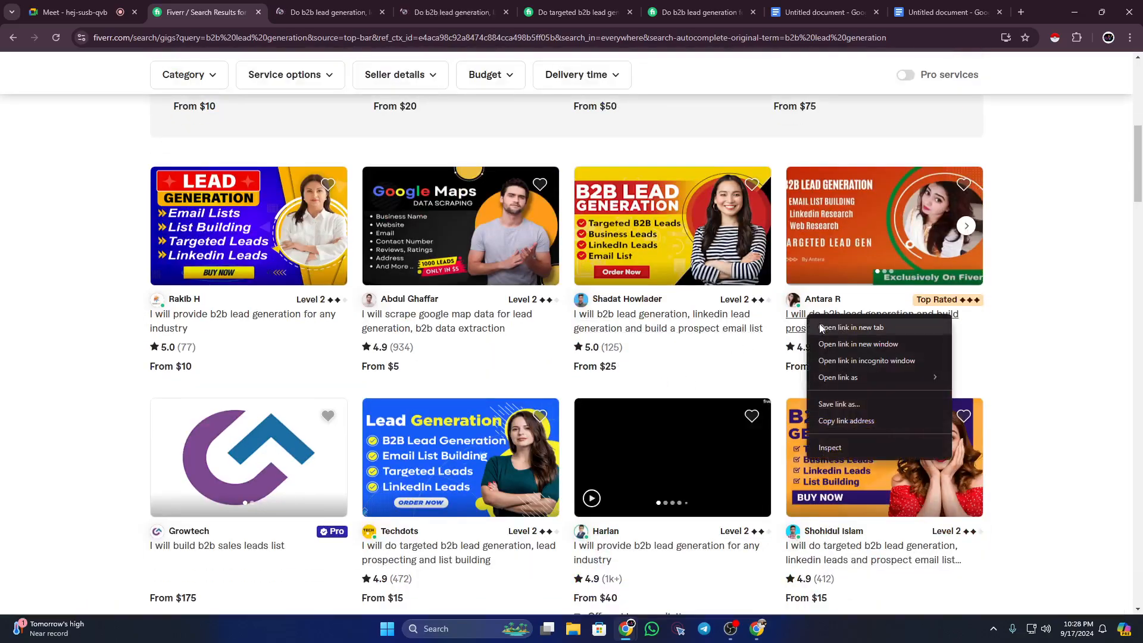
click(839, 326)
scroll(696, 309, up, 7)
scroll(695, 292, up, 2)
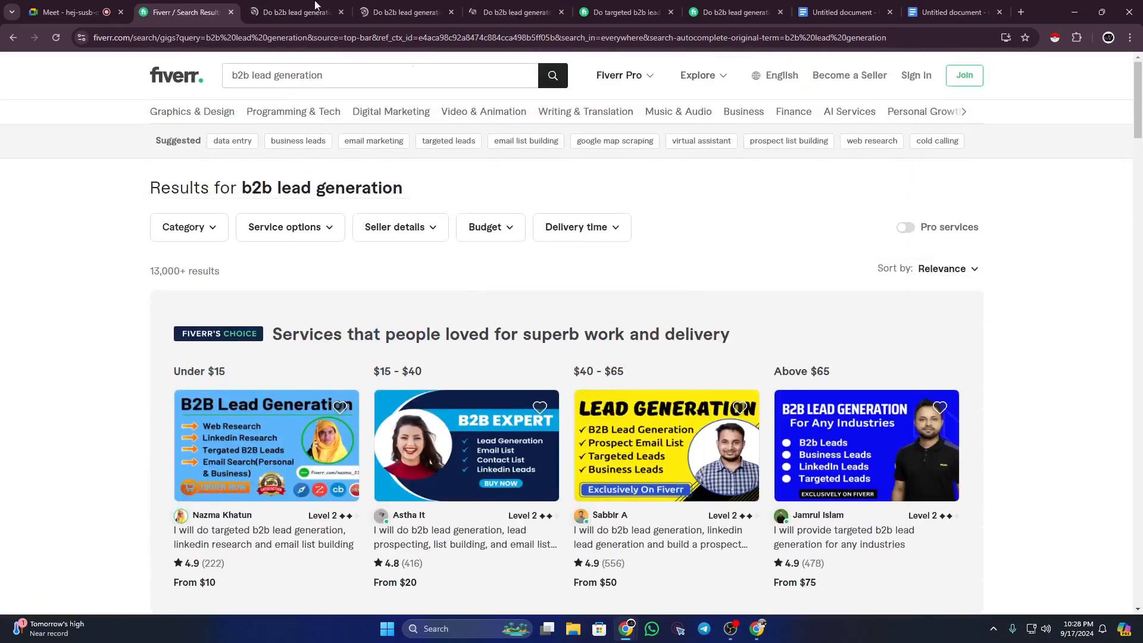
Step: Browse the targeted b2b and prospect email list gig tabs, ending on the lead prospecting and list building gig
click(317, 7)
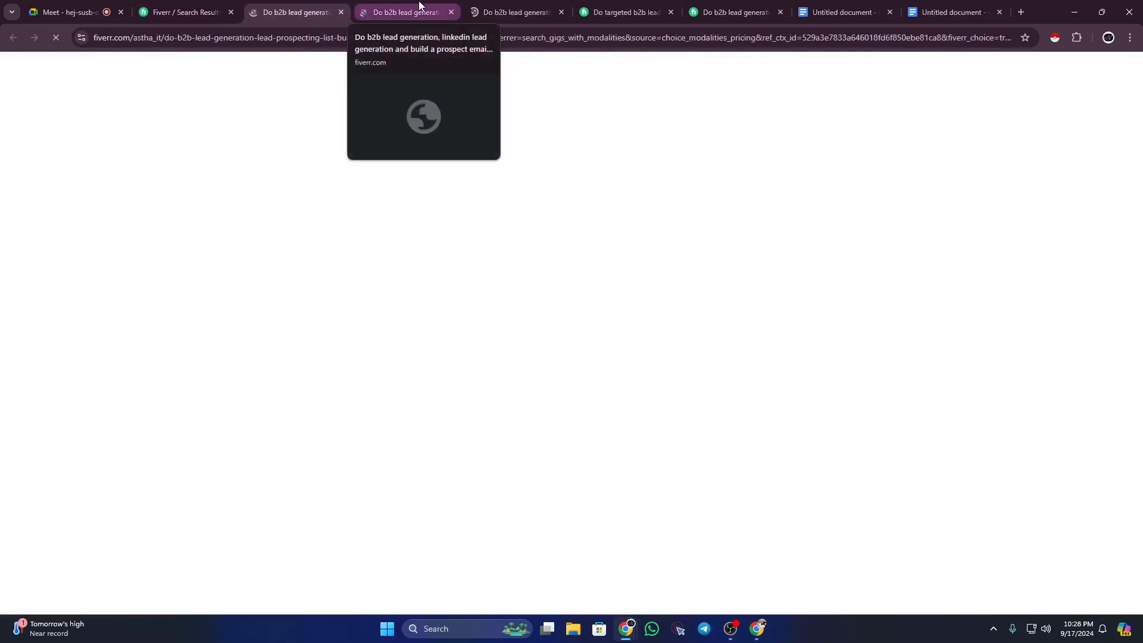
click(417, 3)
click(629, 6)
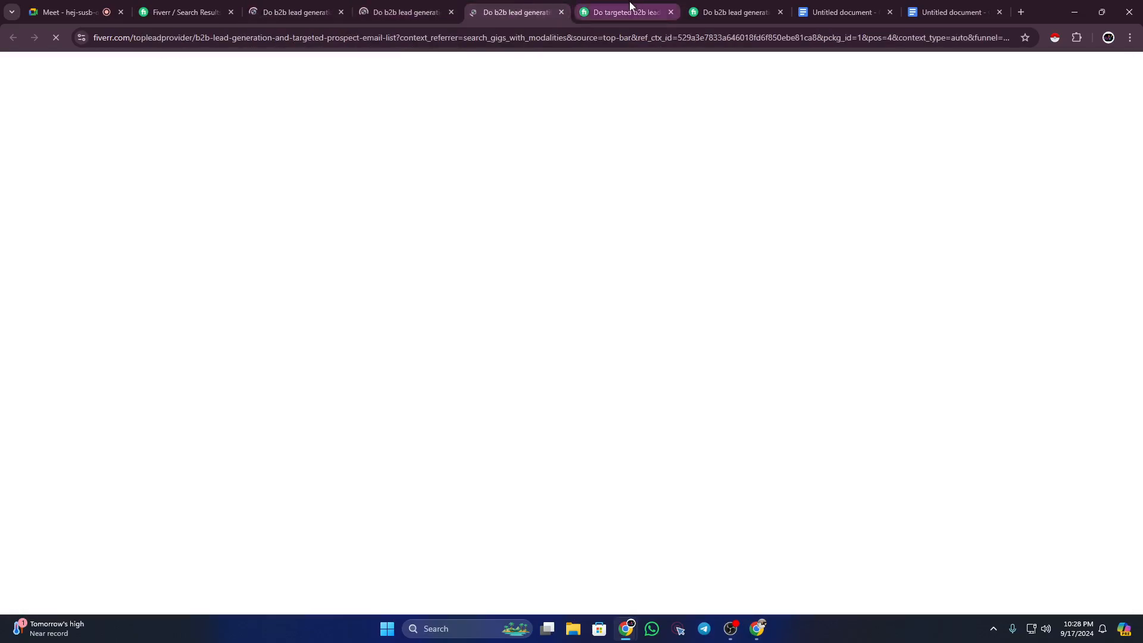
click(726, 8)
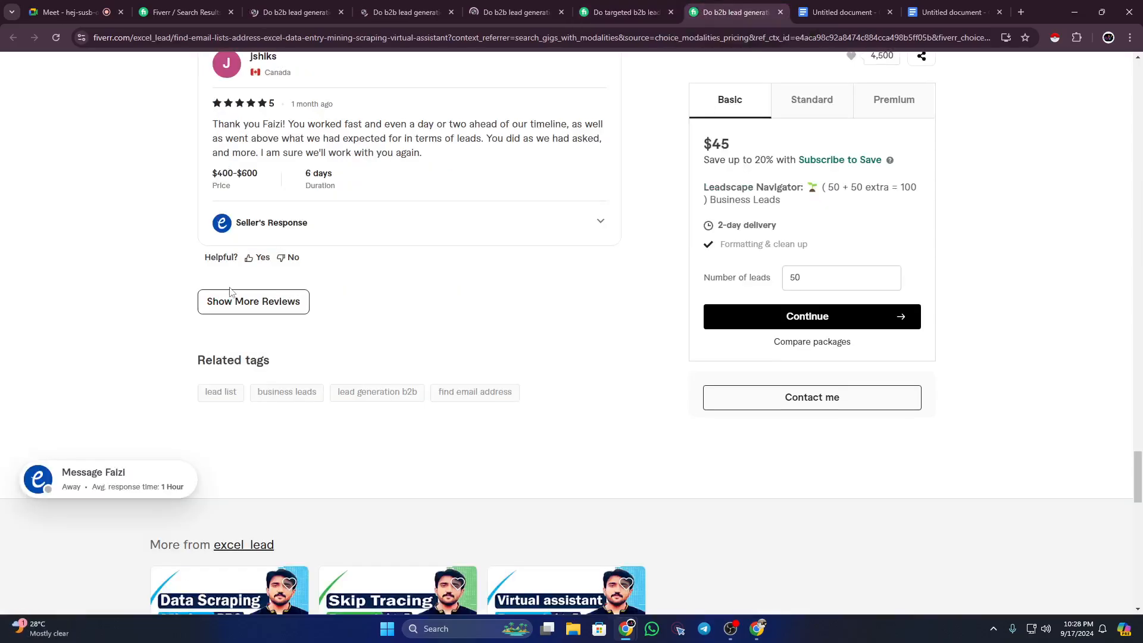
scroll(340, 296, up, 3)
scroll(340, 296, up, 15)
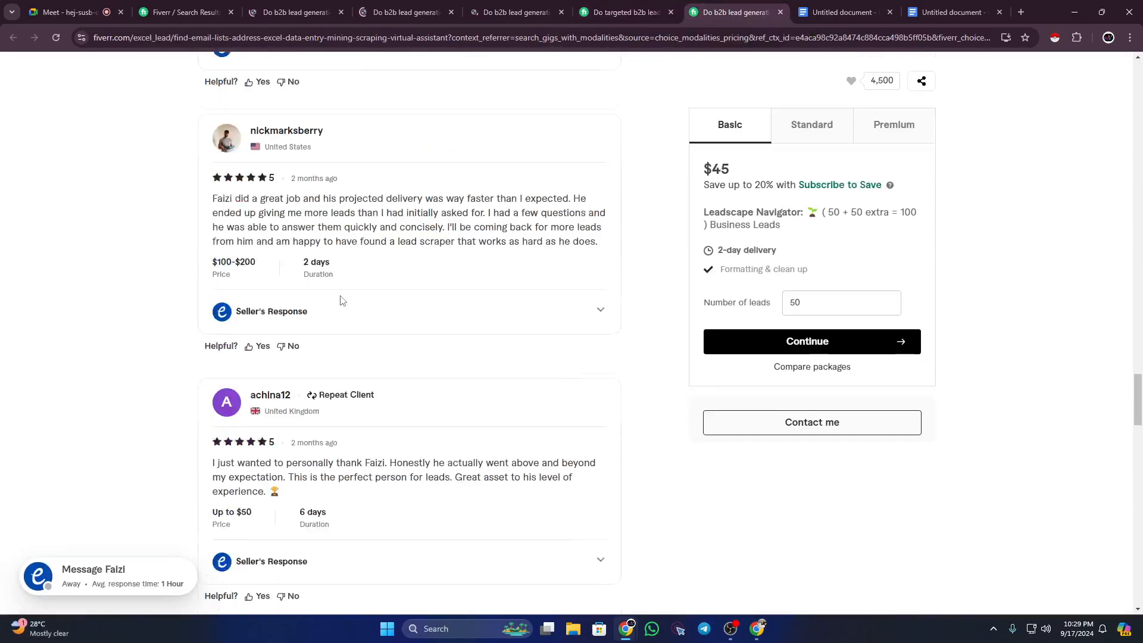
scroll(340, 300, up, 20)
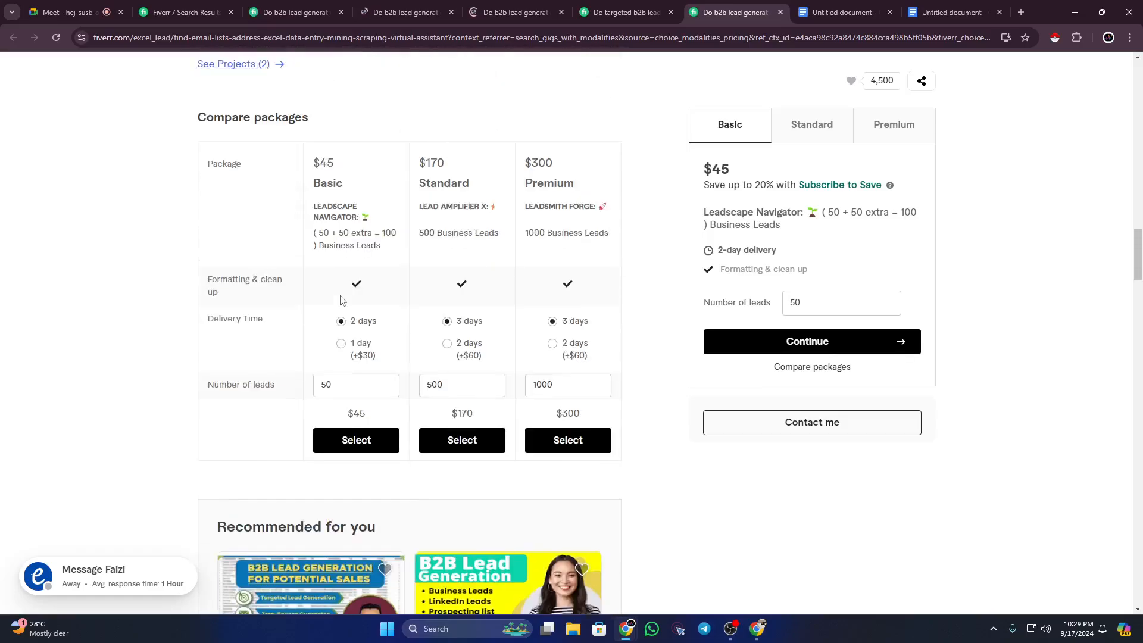
scroll(340, 299, up, 20)
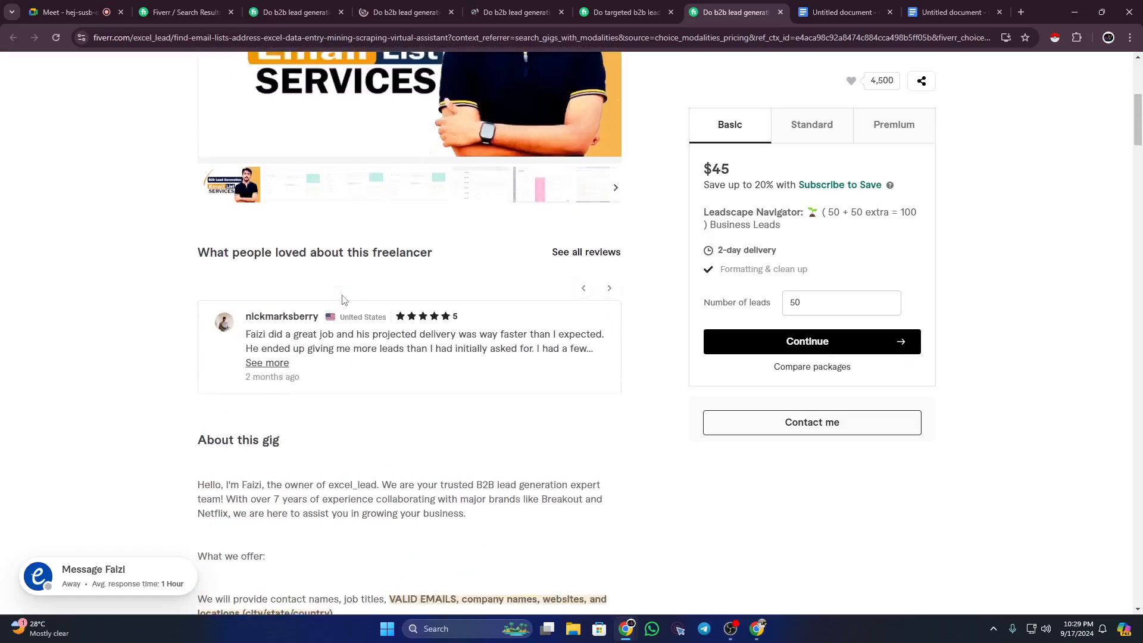
click(595, 4)
scroll(486, 252, up, 15)
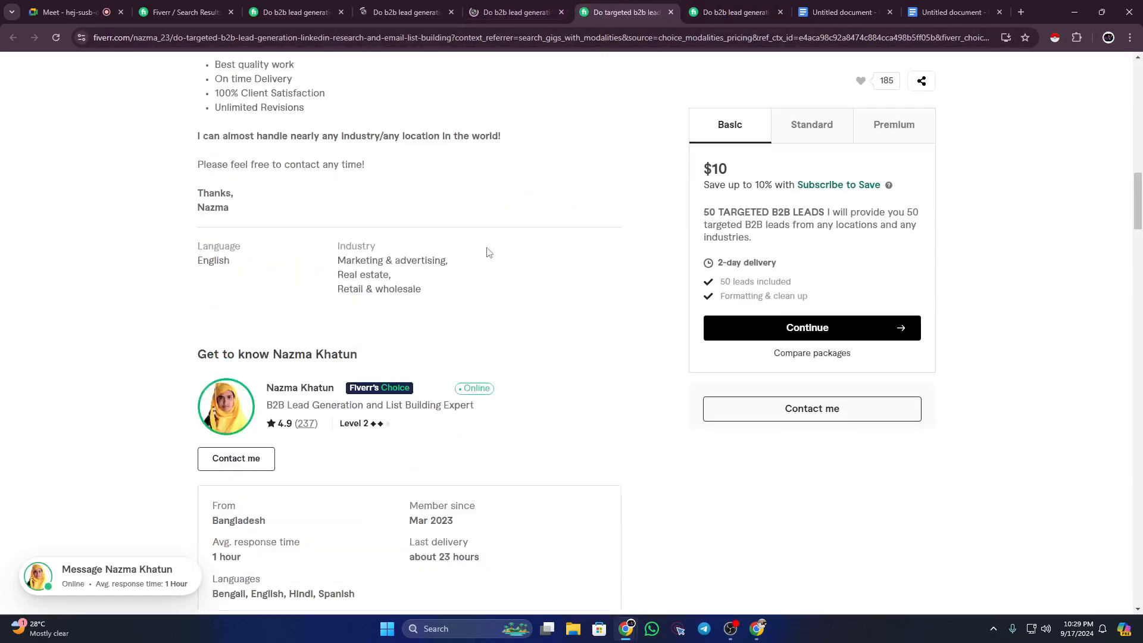
key(ctrl+Tab)
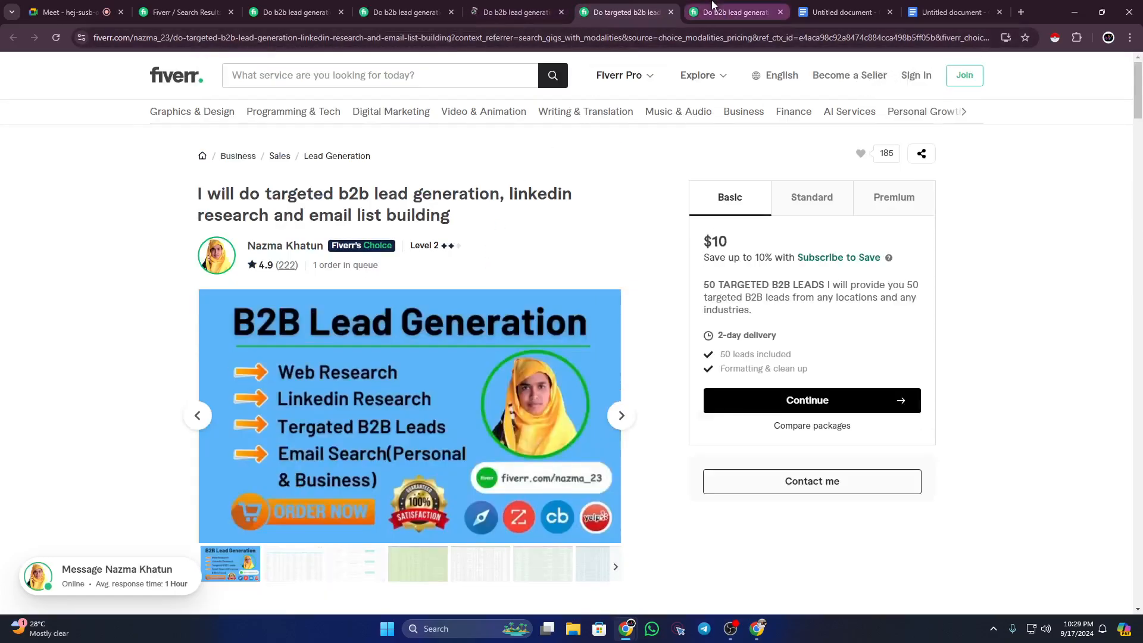
click(393, 12)
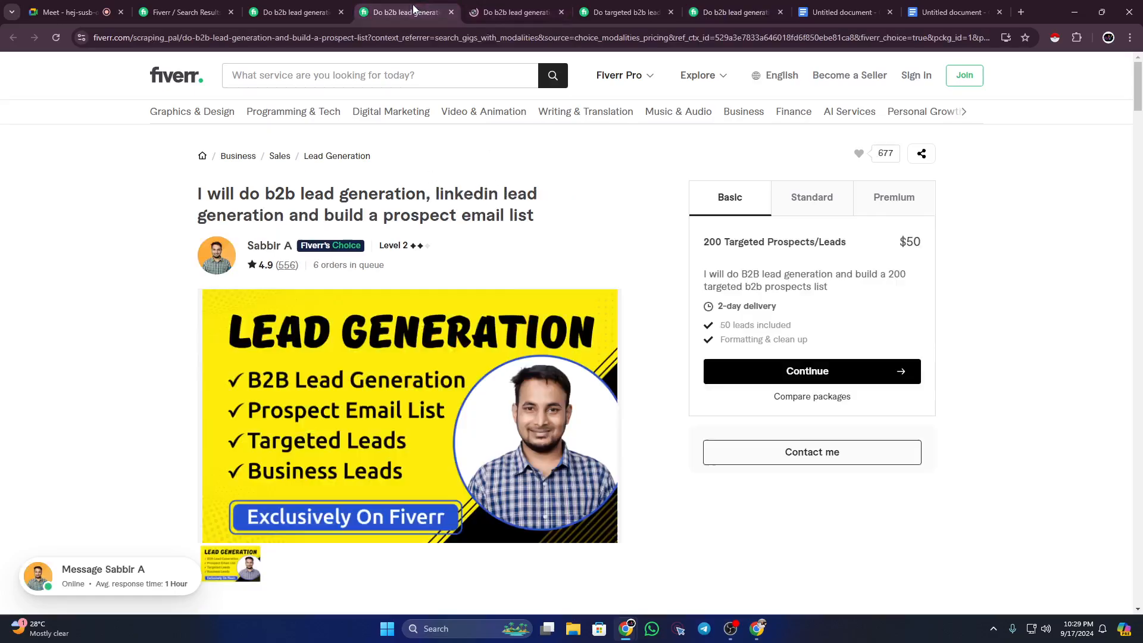
click(288, 12)
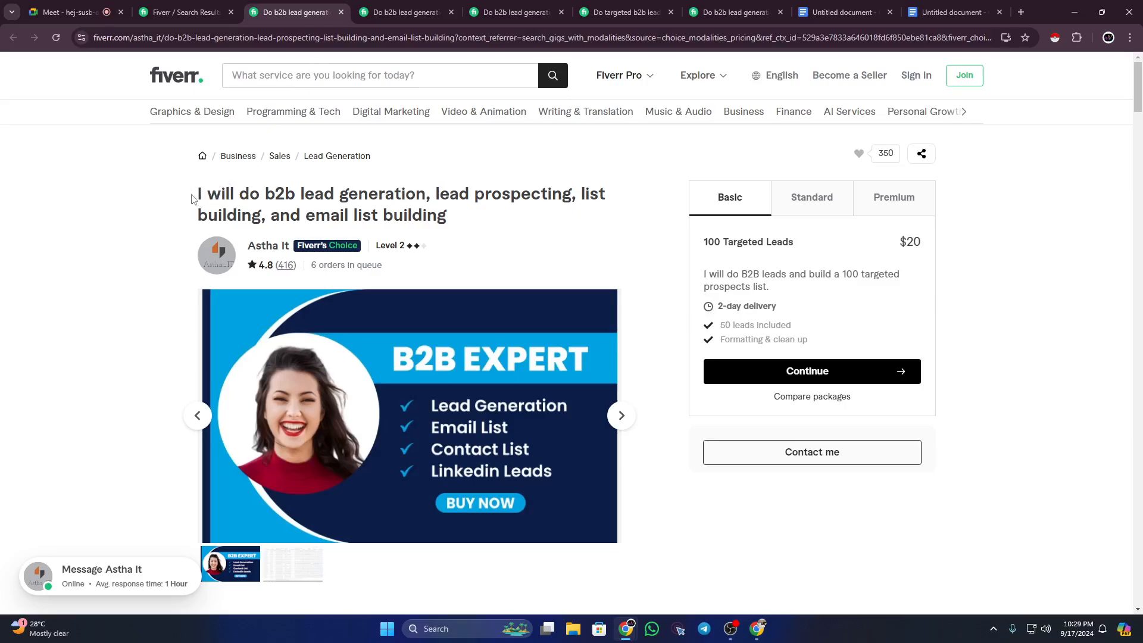
Step: Highlight title keywords like 'email list building' and 'build a prospect email list' across the gig tabs
drag(192, 199, 453, 221)
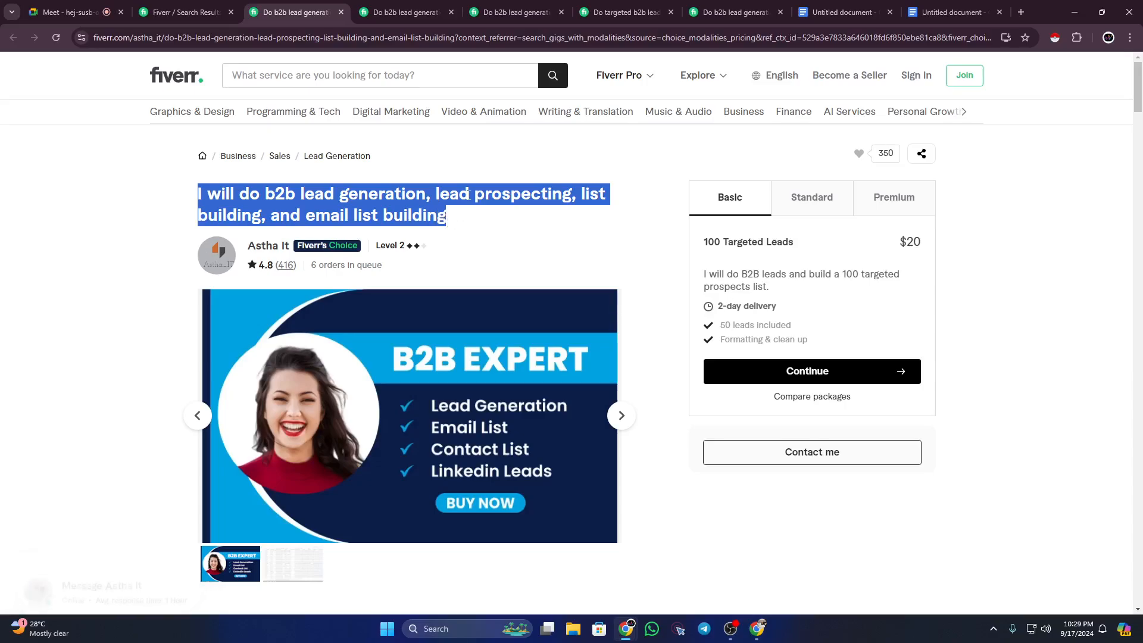
click(512, 194)
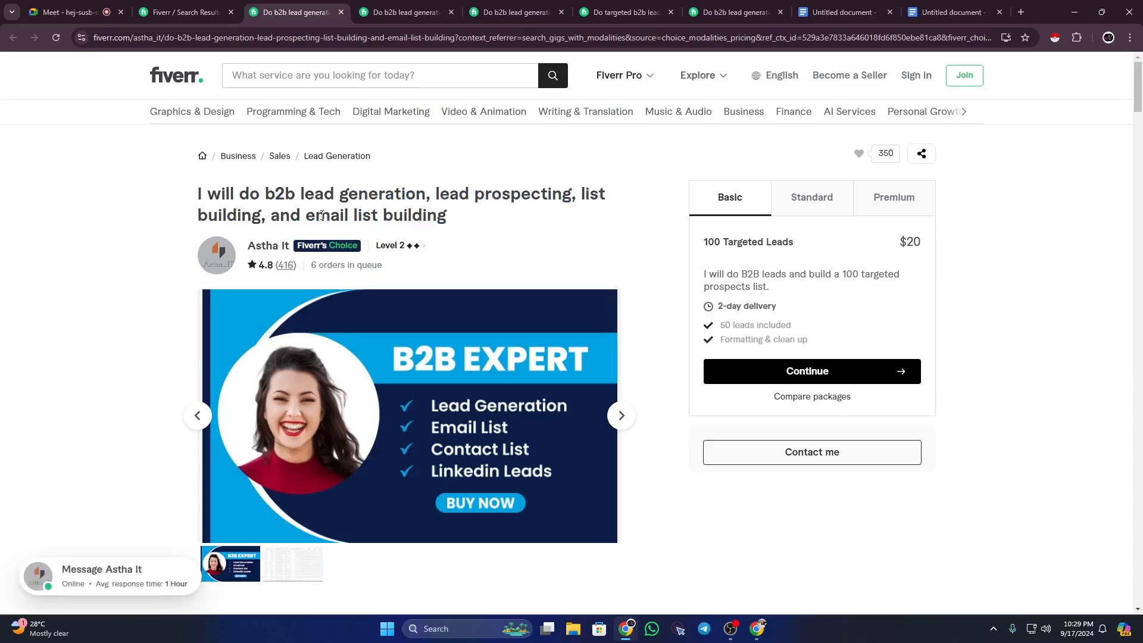
drag(307, 219, 460, 225)
click(461, 222)
click(400, 12)
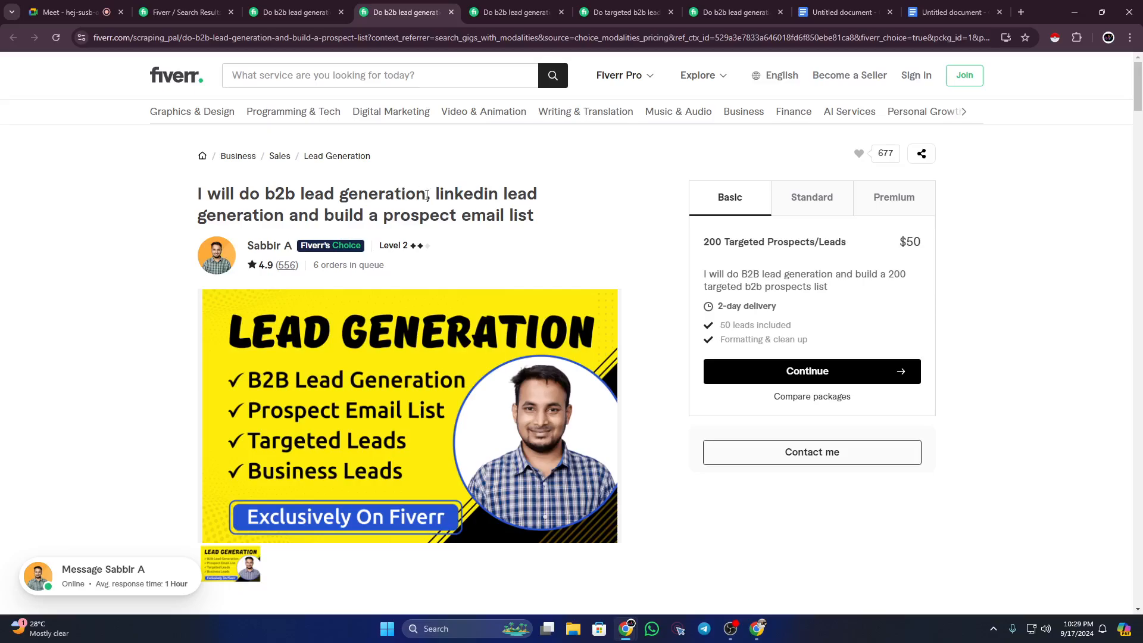
drag(325, 218, 535, 218)
click(514, 12)
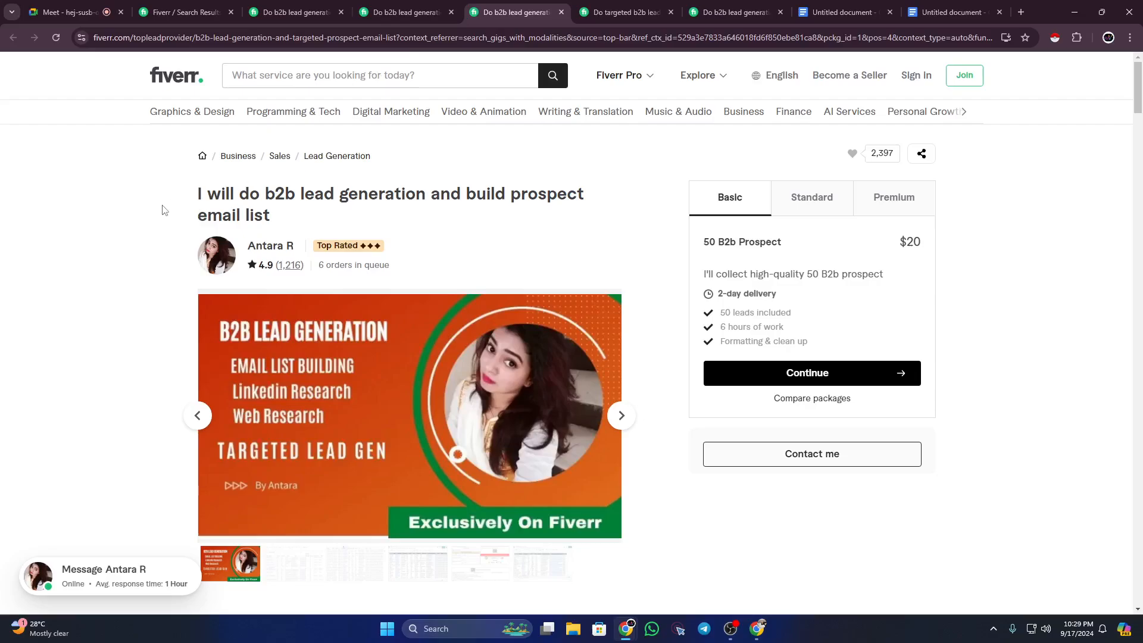
drag(194, 199, 282, 215)
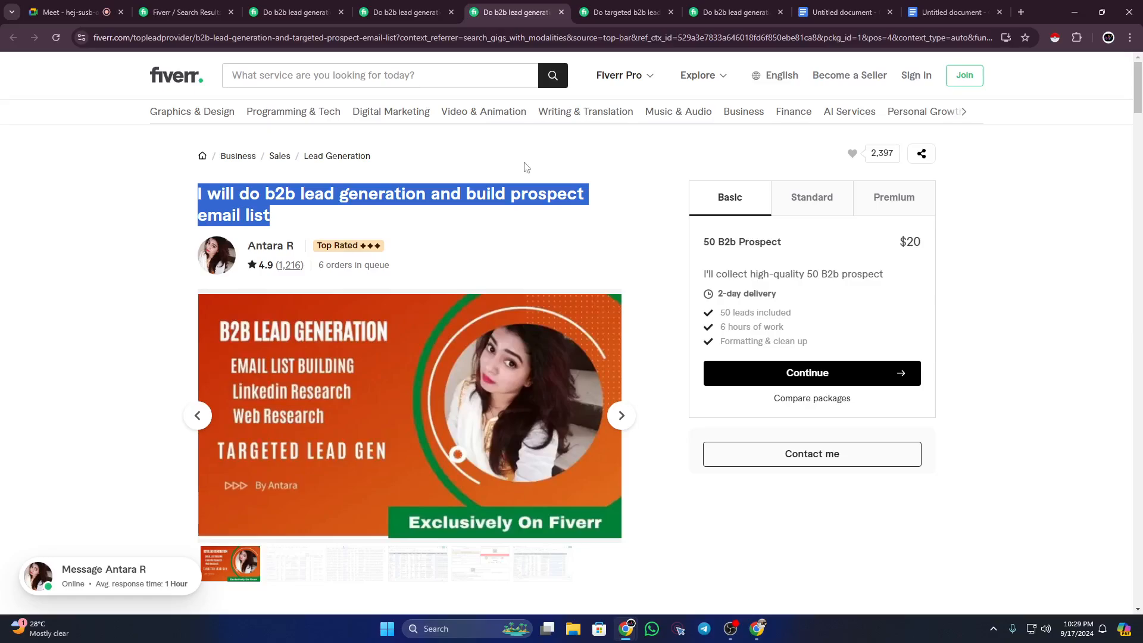
Step: Mark 'targeted b2b lead generation' in that gig's title, then view the 'b2b lead generation for your business' gig
click(605, 10)
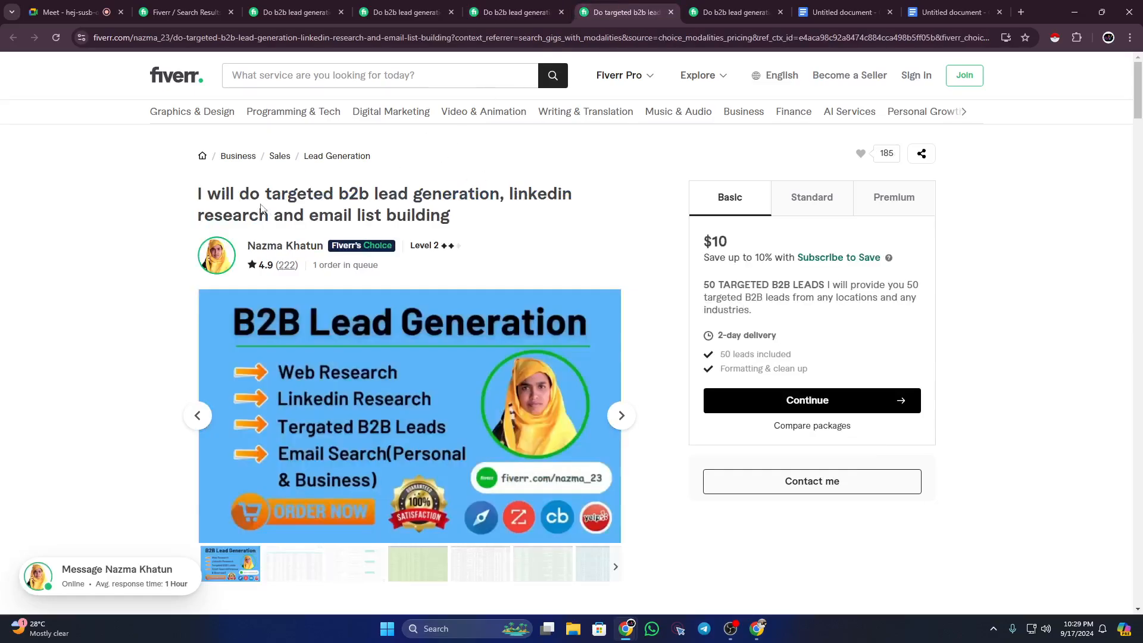
drag(275, 199, 458, 186)
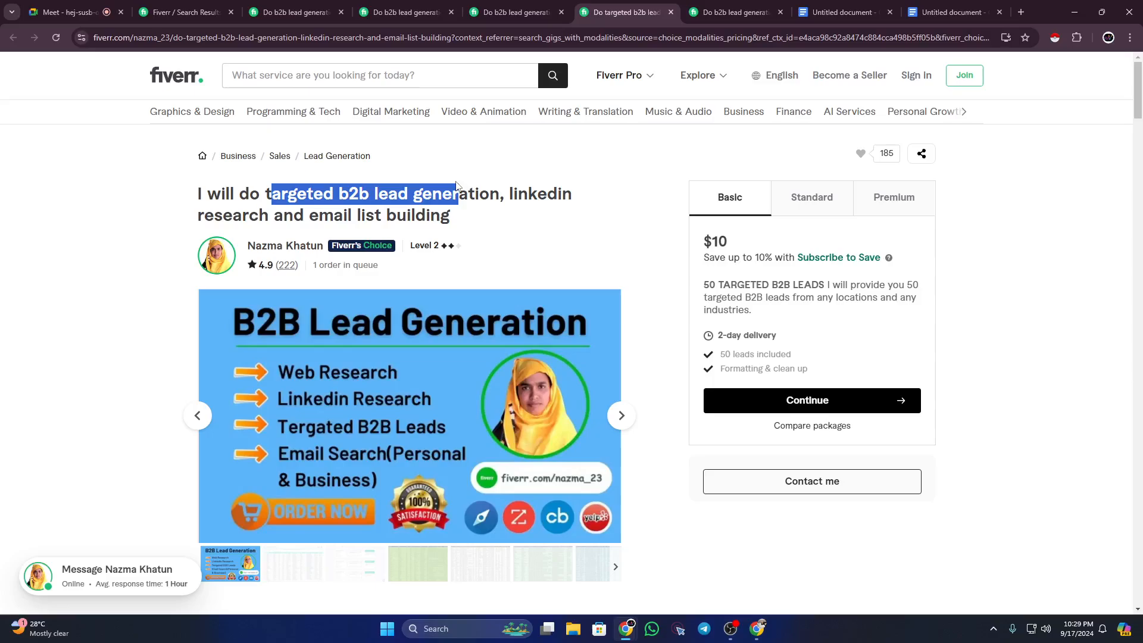
drag(300, 216, 490, 220)
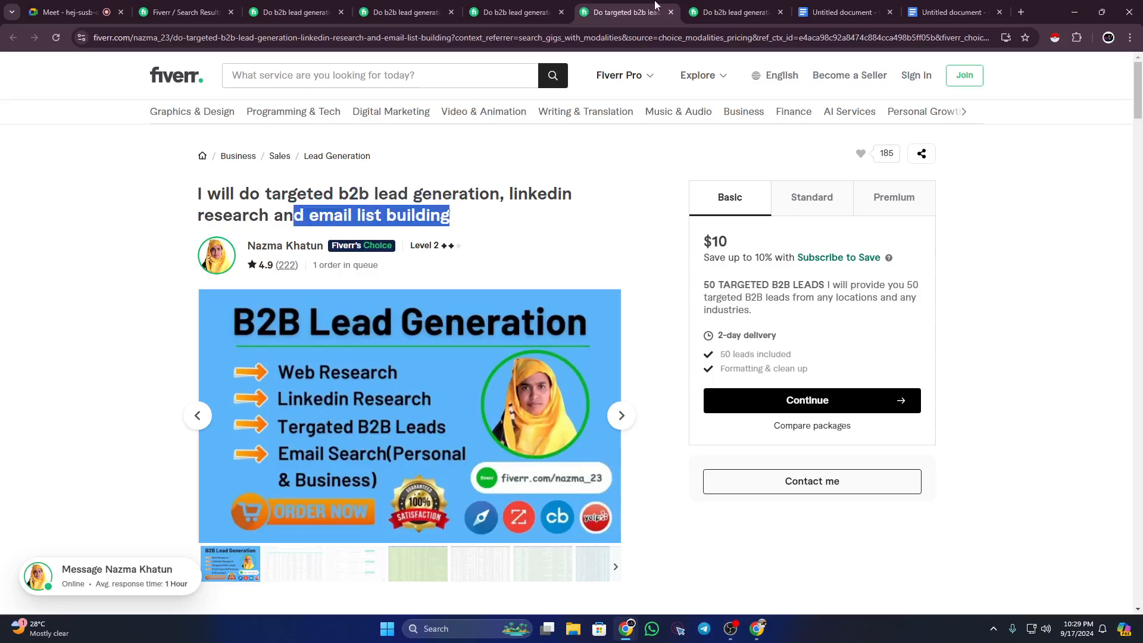
click(704, 9)
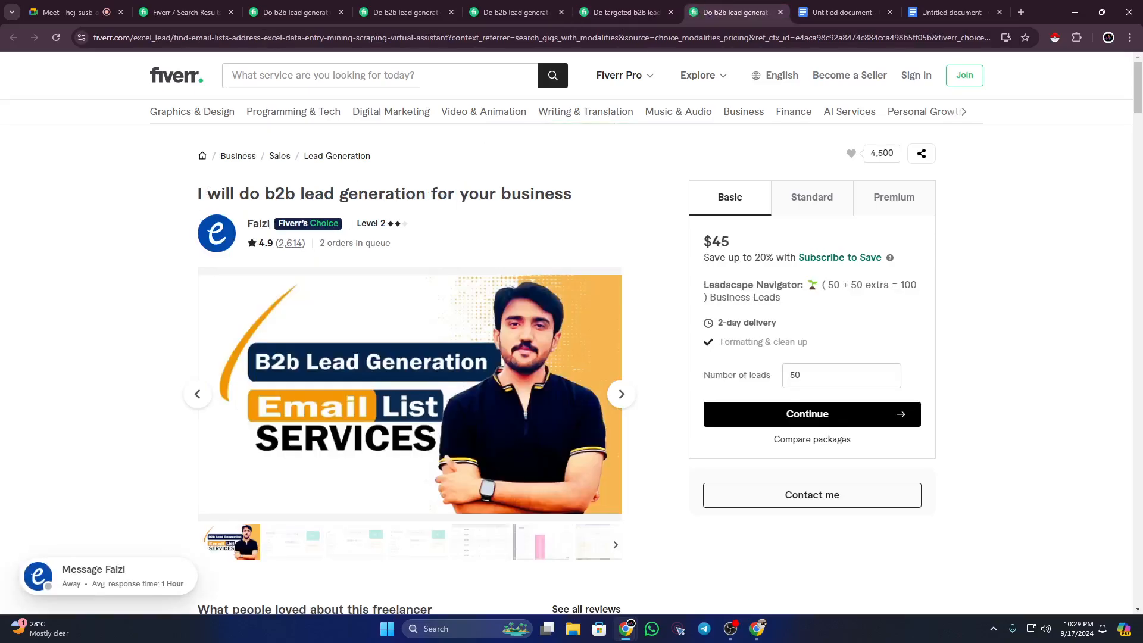
drag(208, 190, 556, 202)
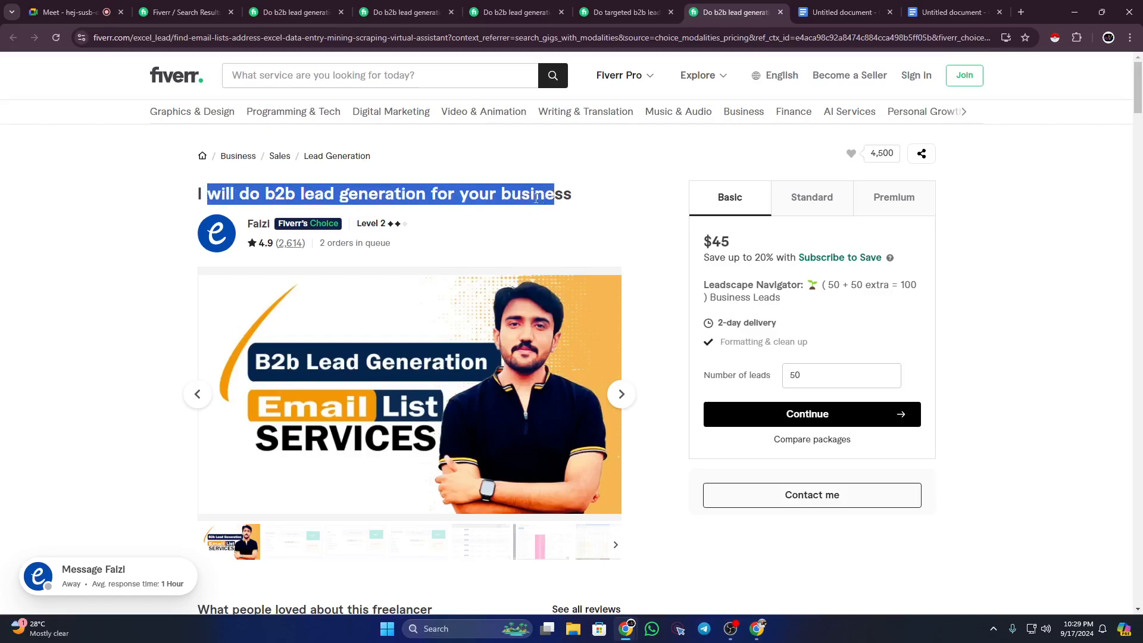
click(194, 193)
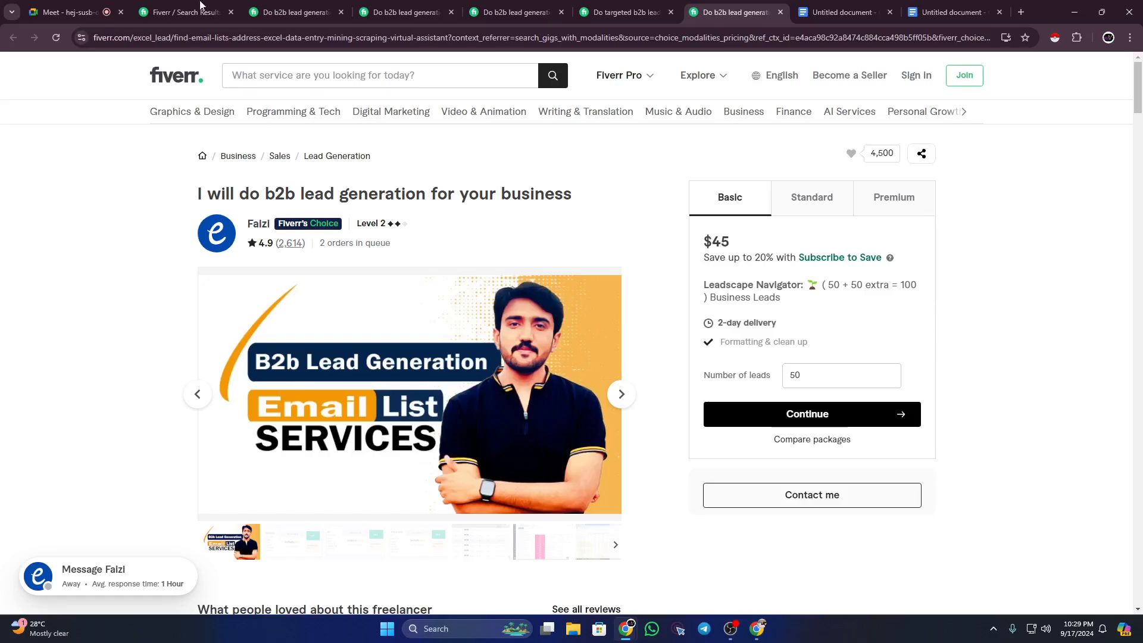
Step: Highlight 'b2b lead generation' and 'email list building' in the lead prospecting gig title
click(264, 9)
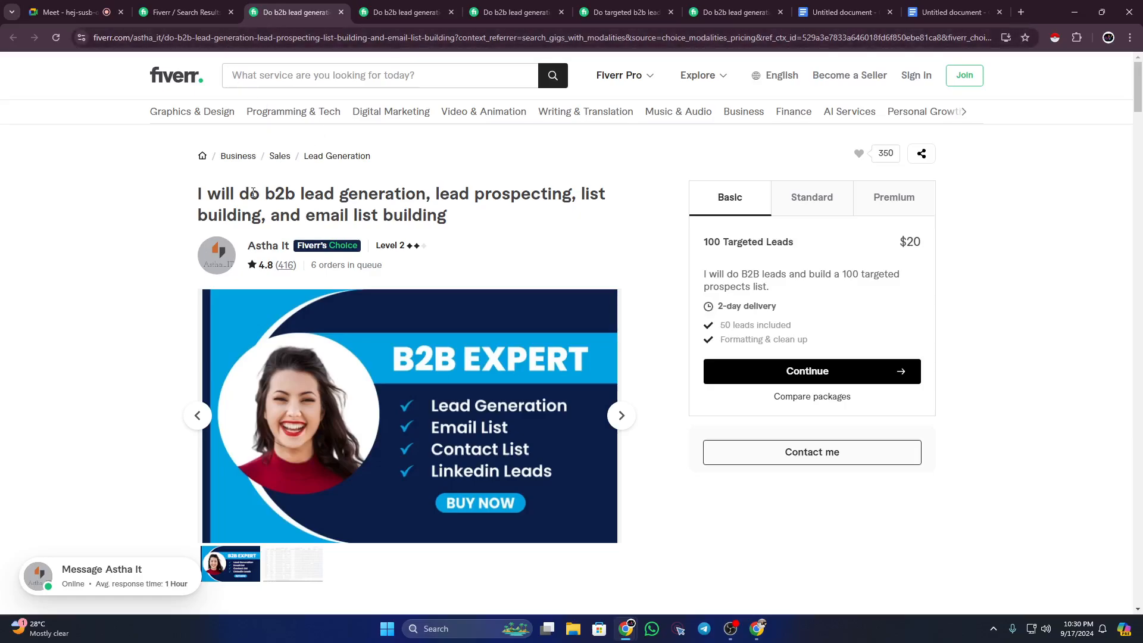
drag(267, 194, 451, 226)
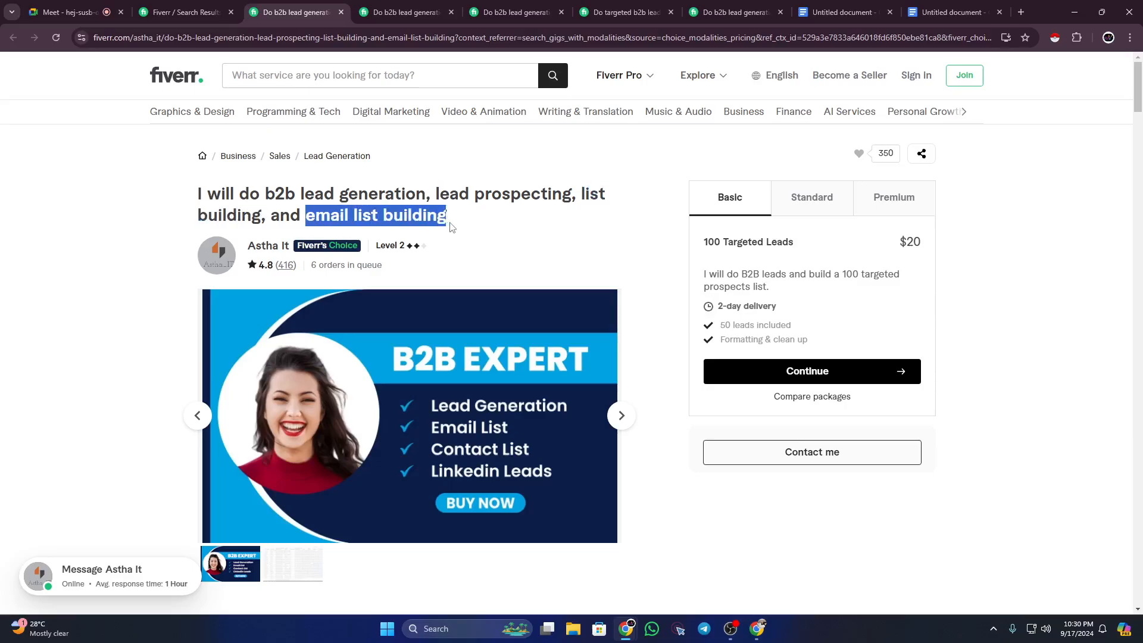
click(413, 215)
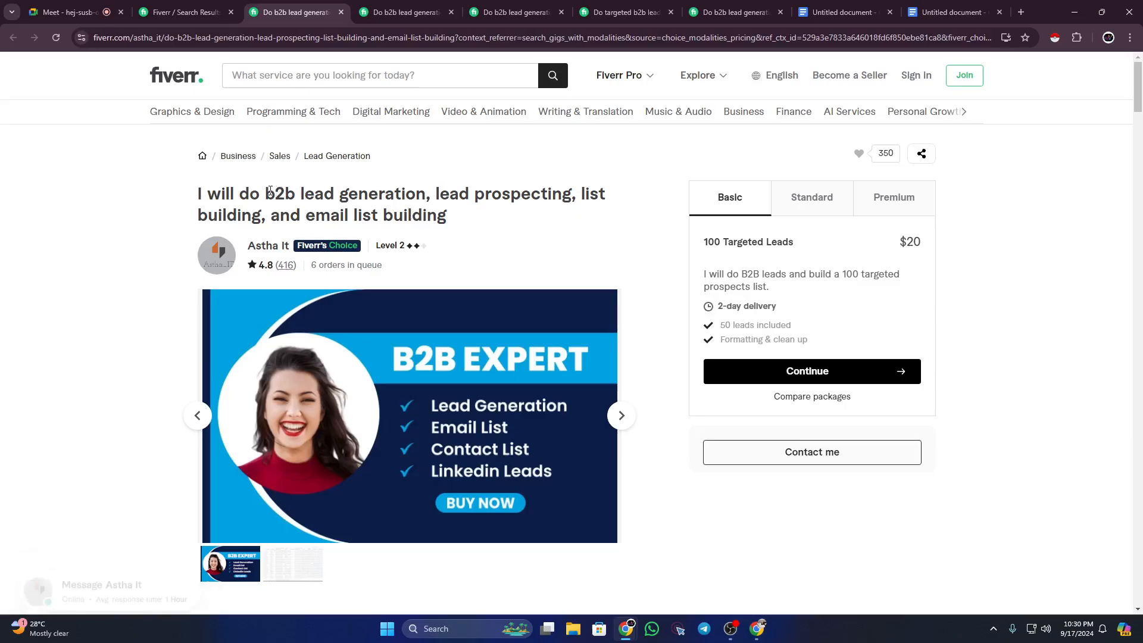
drag(266, 194, 451, 217)
click(430, 190)
click(437, 211)
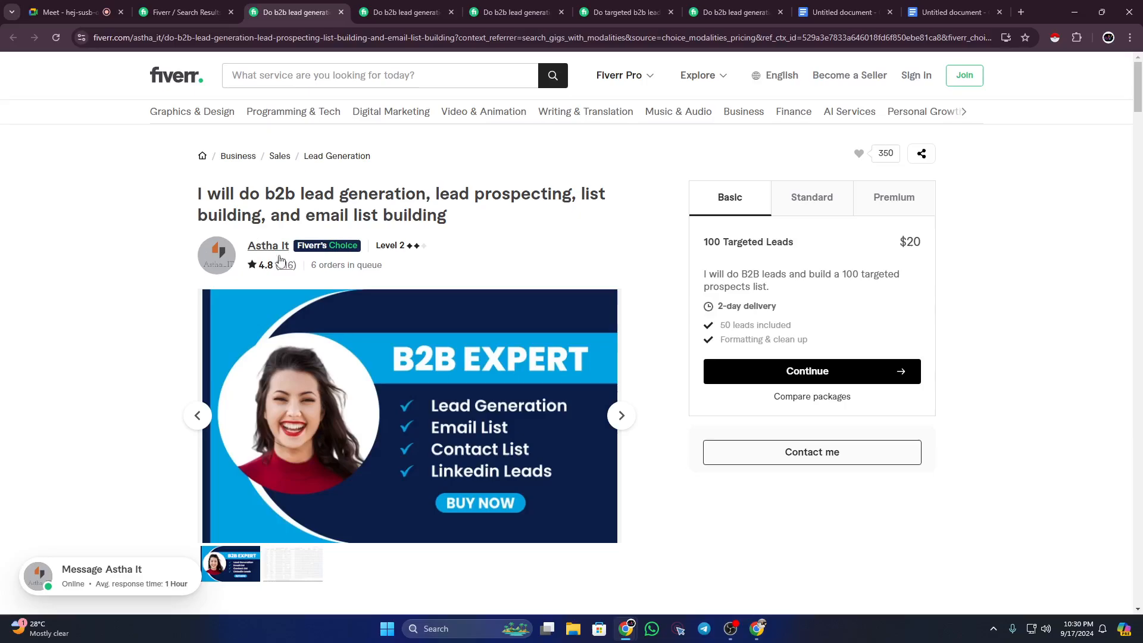
Step: Highlight 'b2b lead generation' and 'linkedin lead generation' in the LinkedIn prospect email list gig title
click(407, 8)
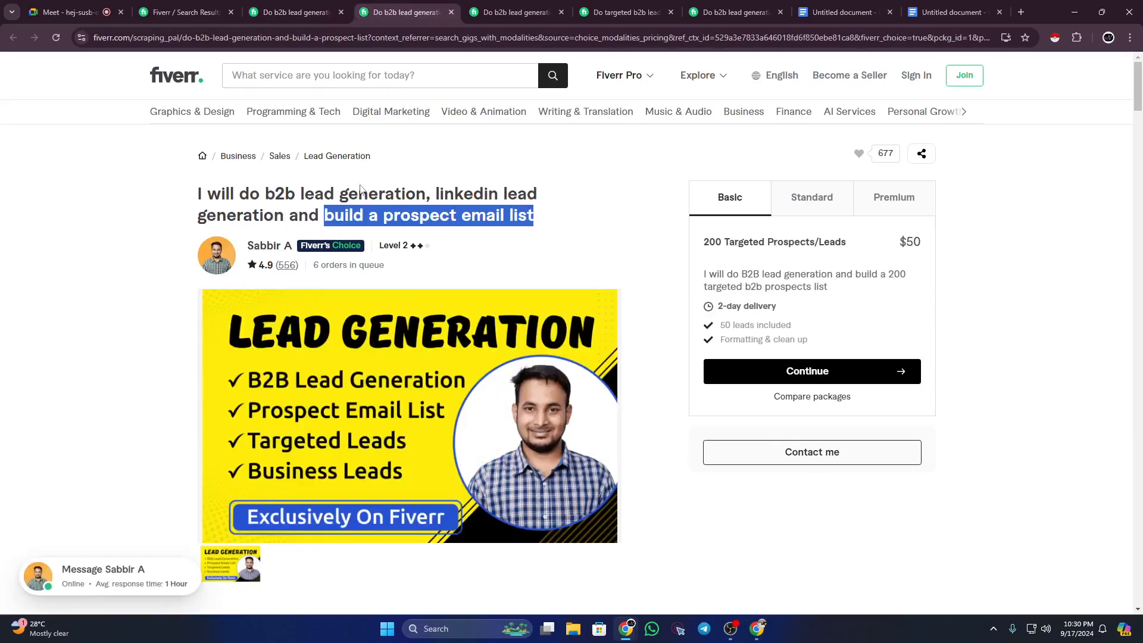
click(293, 195)
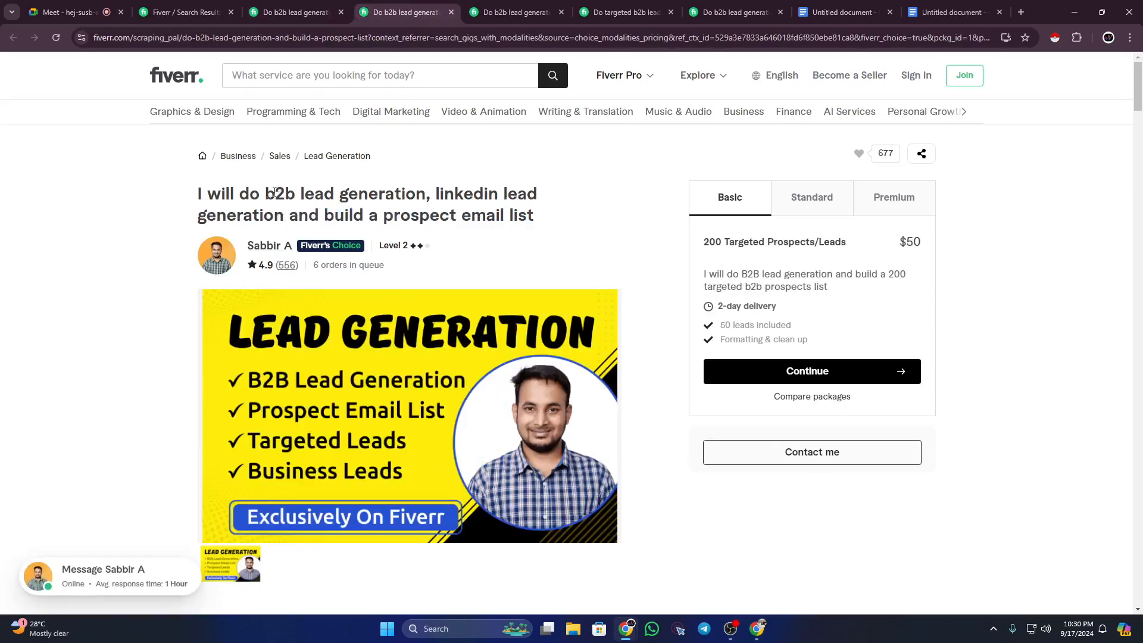
drag(275, 192, 286, 220)
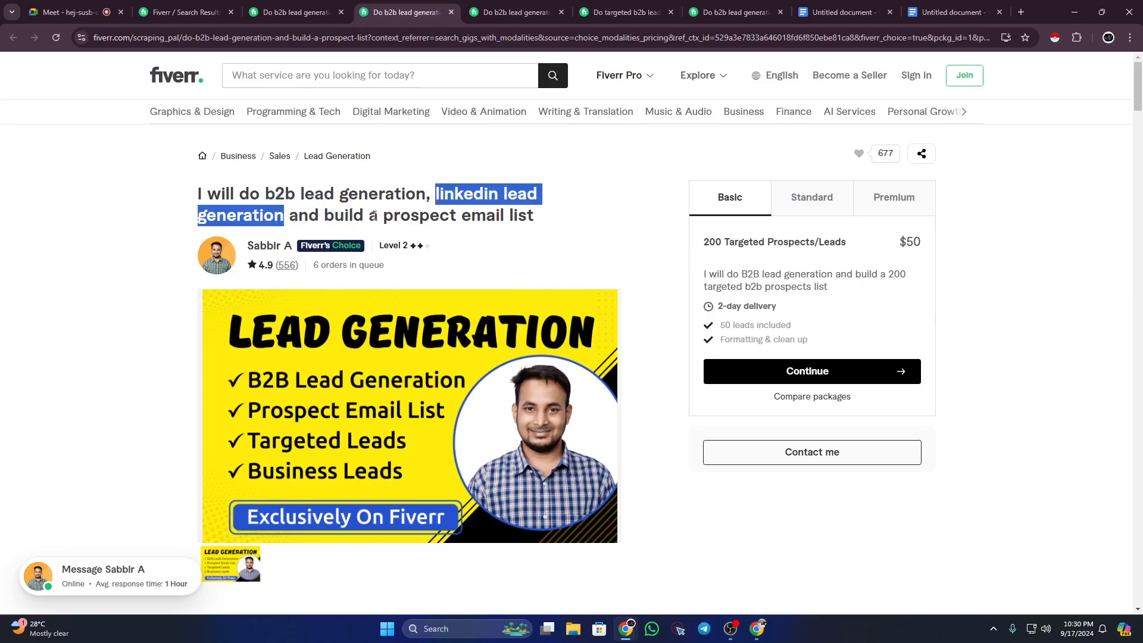
drag(386, 215, 539, 220)
click(530, 213)
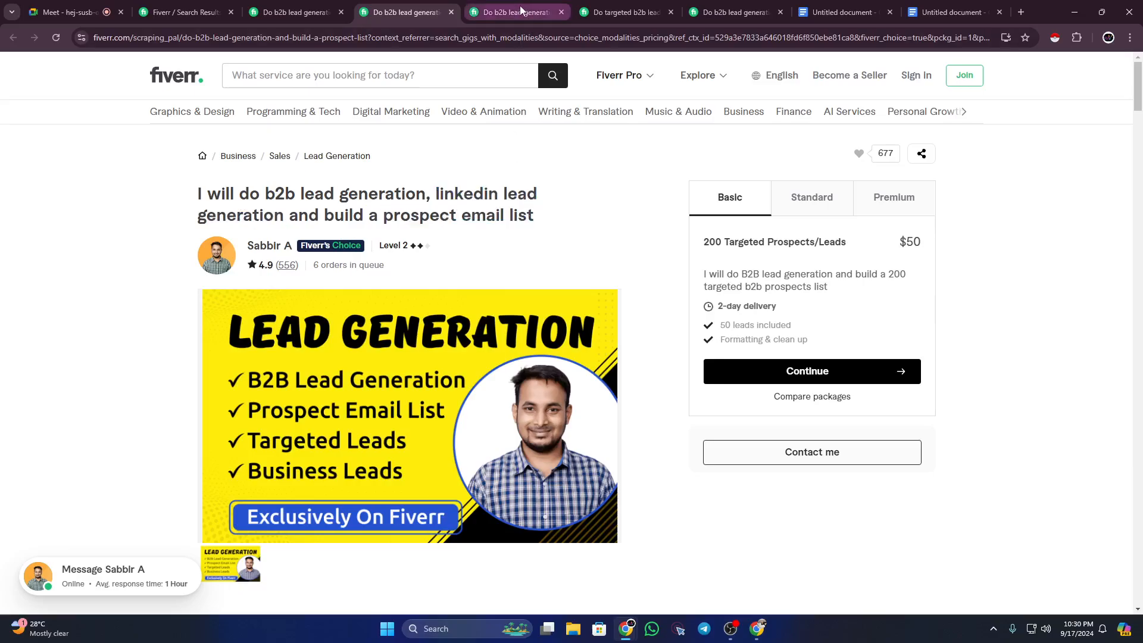
Step: Highlight the b2b lead generation and prospect list gig title from 'b2b' through 'email list'
click(517, 12)
click(278, 197)
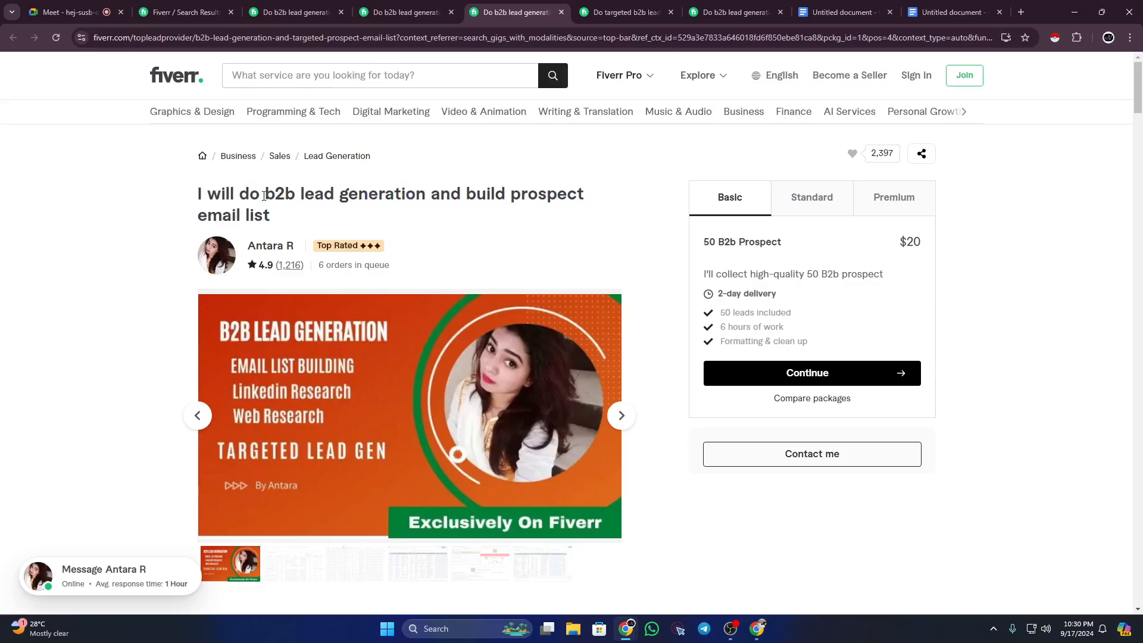
drag(267, 194, 526, 212)
click(516, 194)
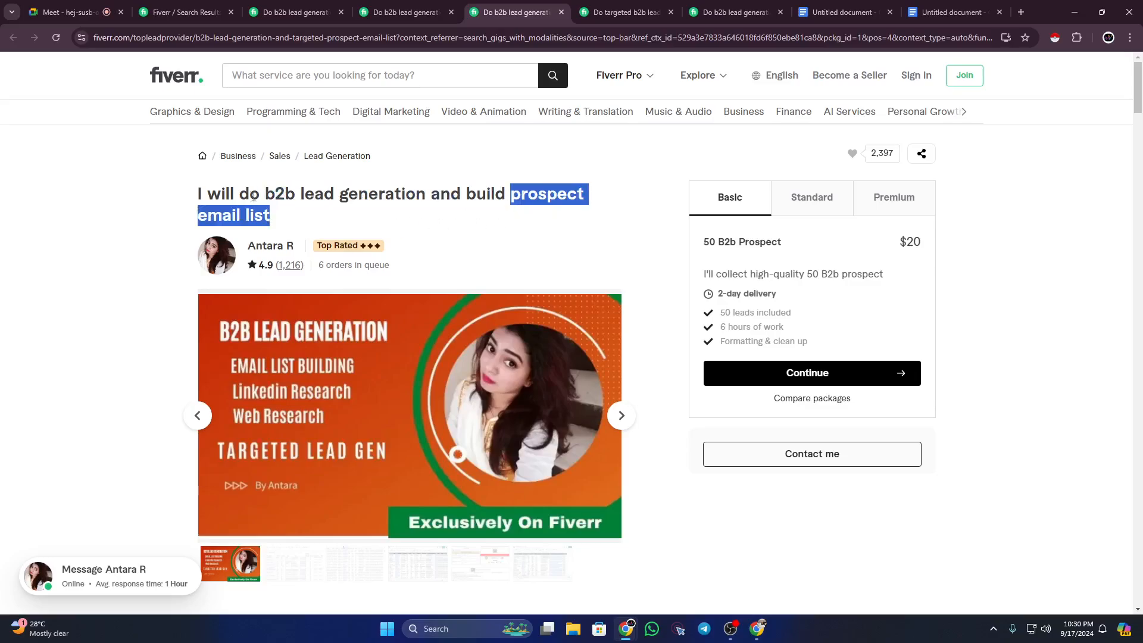
click(96, 196)
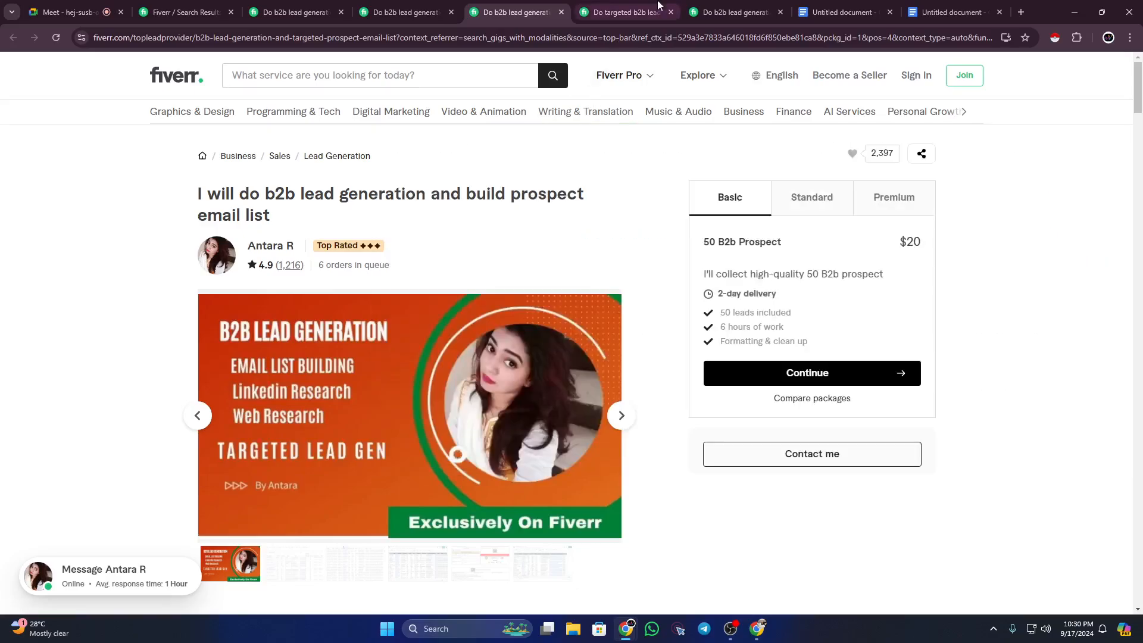
Step: Highlight 'b2b lead generation' in the targeted b2b lead generation gig title
click(625, 12)
click(119, 249)
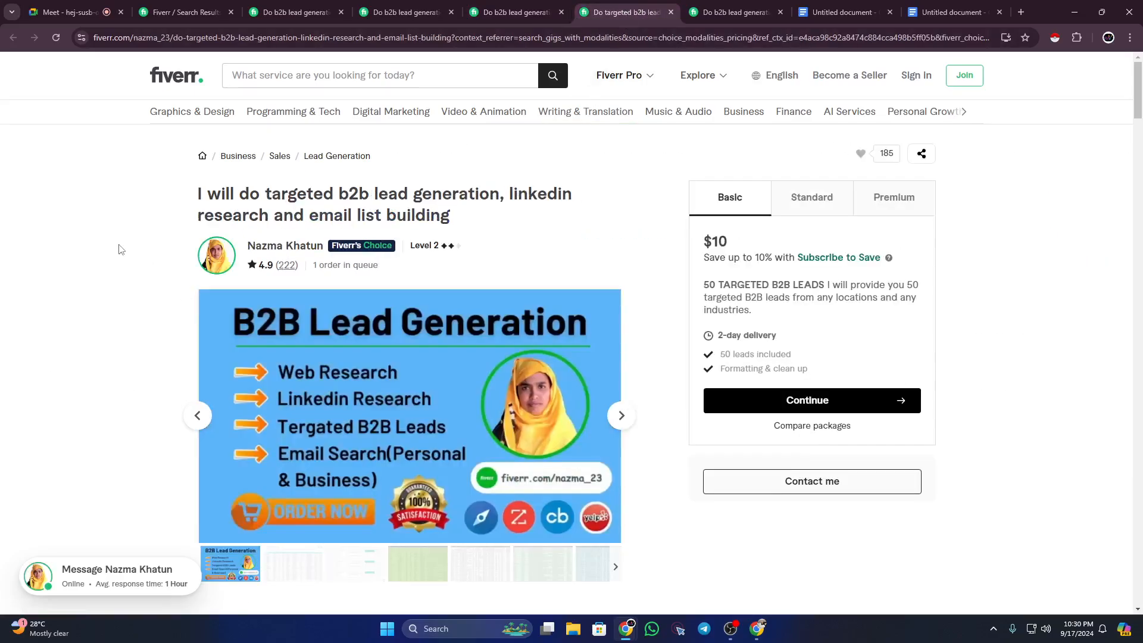
drag(339, 195, 450, 231)
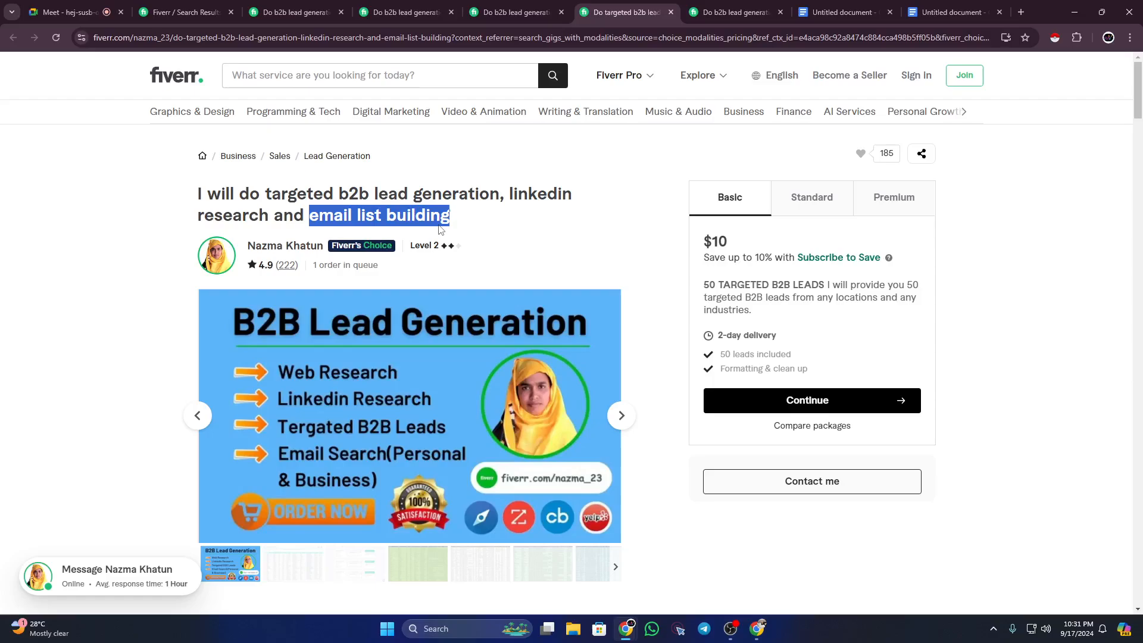
Step: Highlight 'b2b lead generation' and then the whole title of the 'for your business' gig
key(ctrl+Tab)
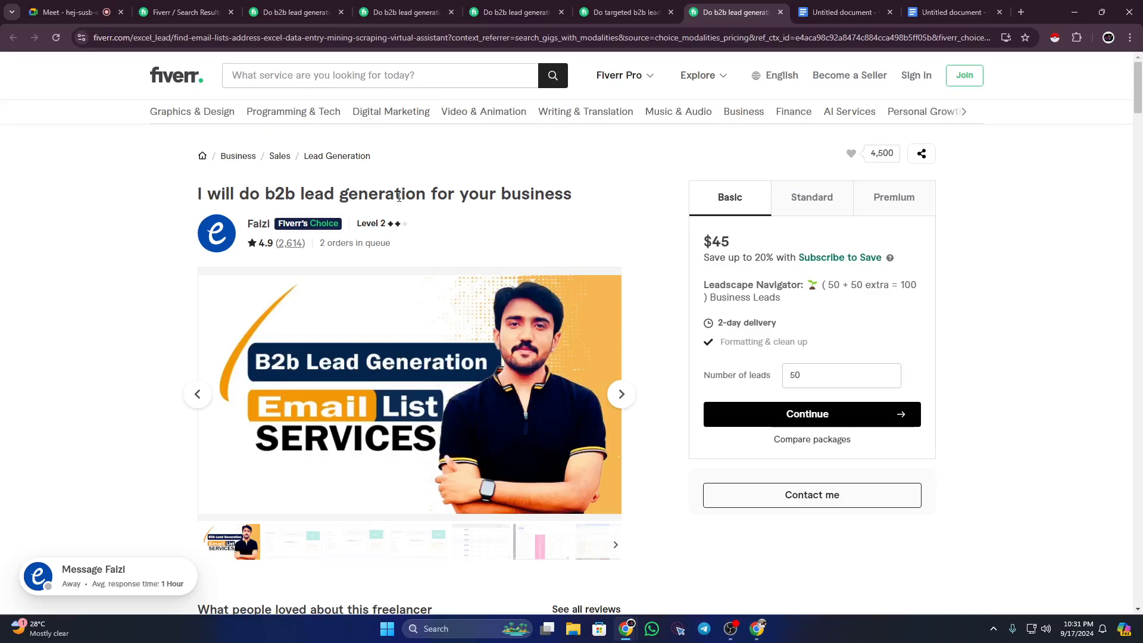
drag(270, 194, 426, 195)
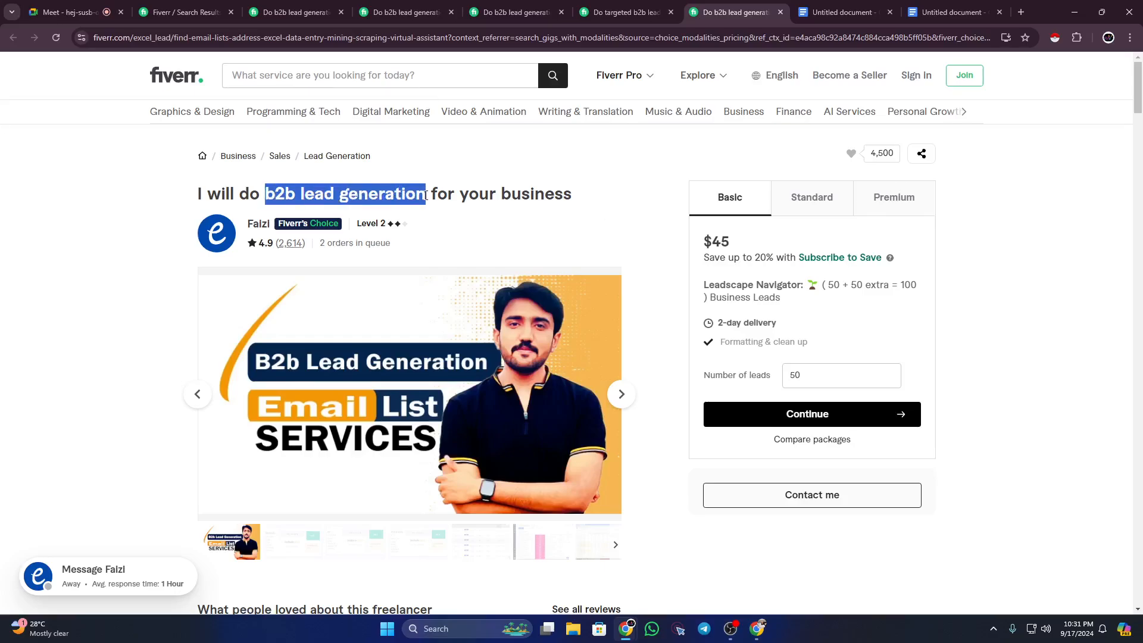
click(183, 195)
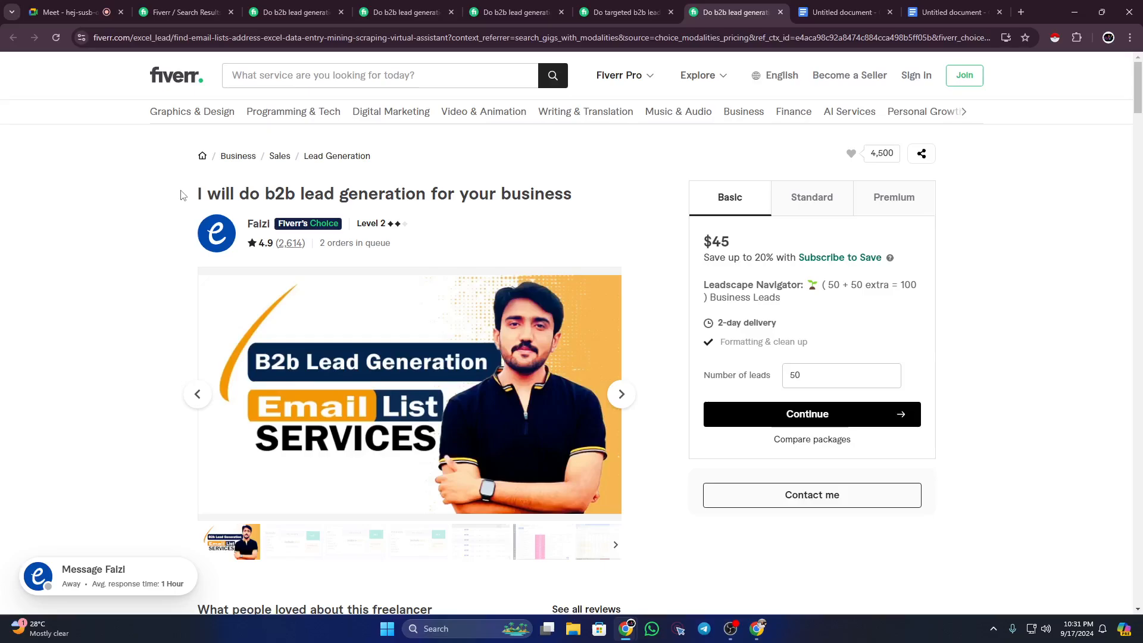
drag(193, 198, 597, 204)
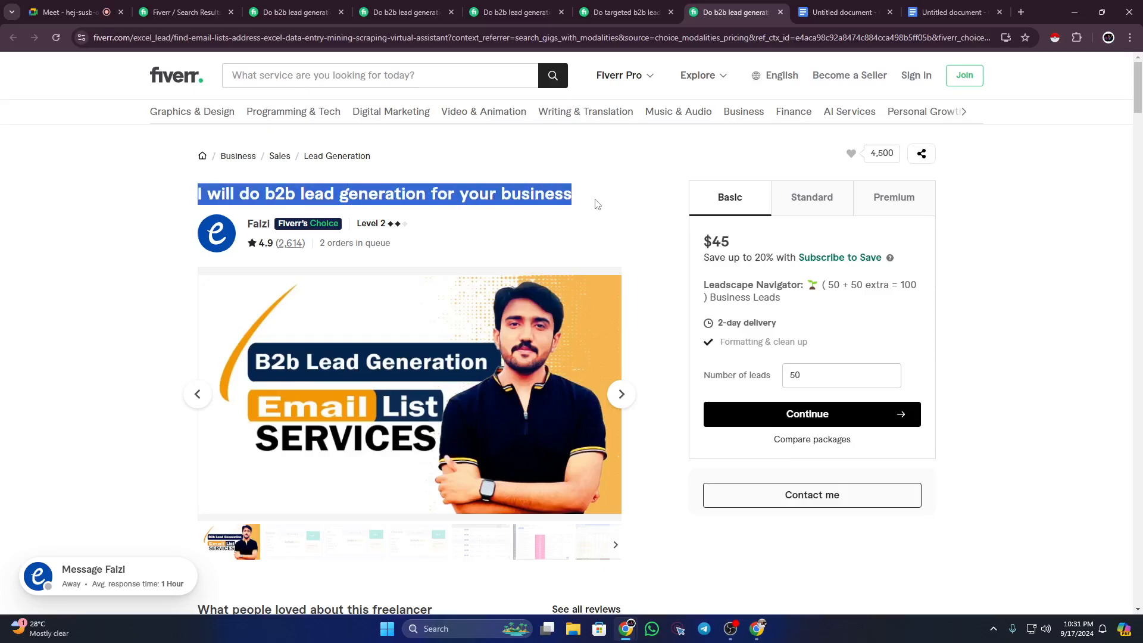
click(573, 198)
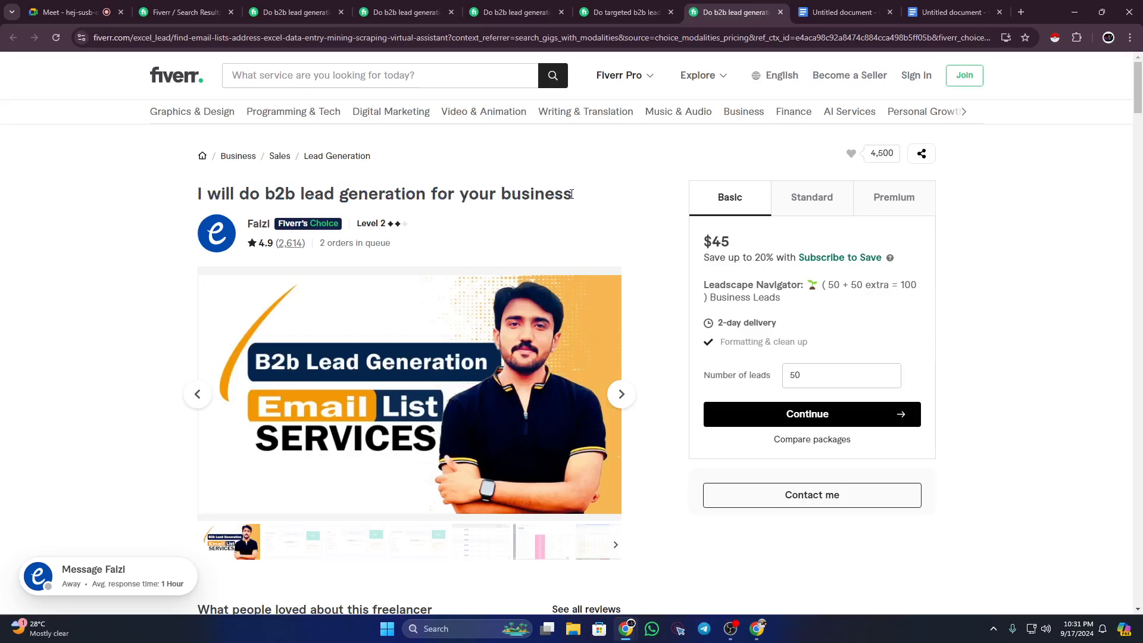
drag(573, 197, 195, 195)
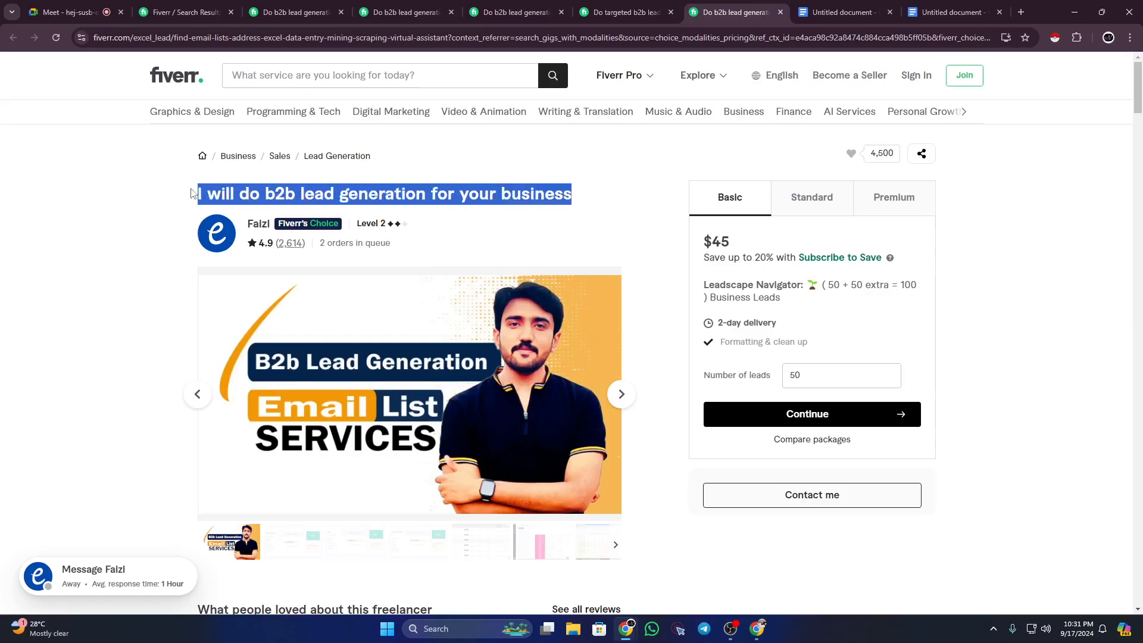
click(205, 190)
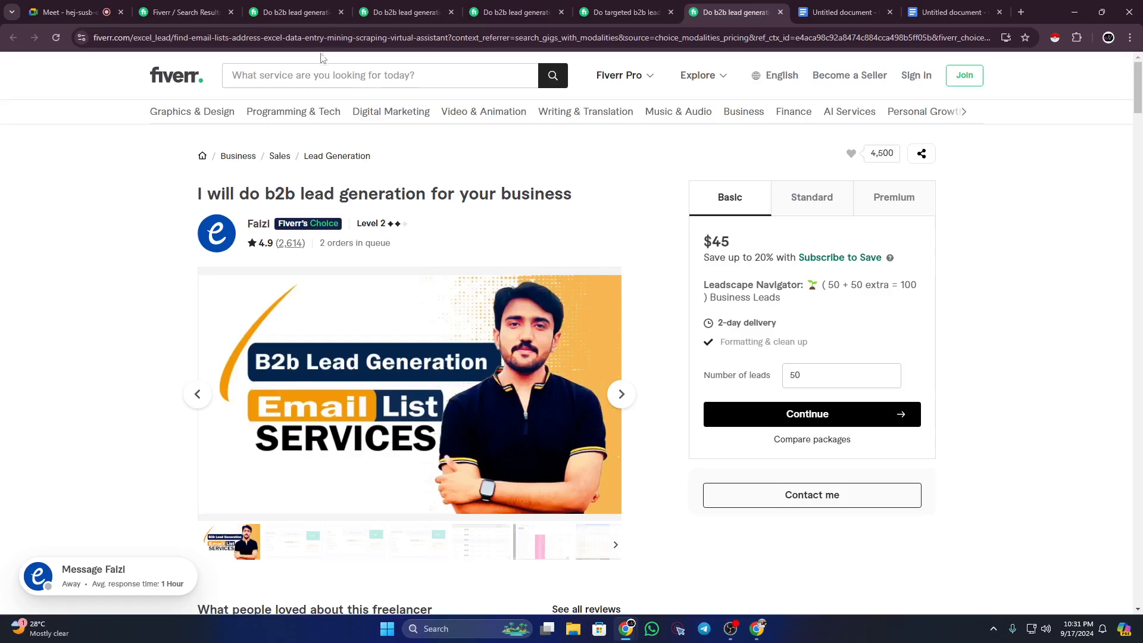
Step: Return to the lead prospecting and list building gig and re-highlight 'b2b lead generation' in its title
click(441, 8)
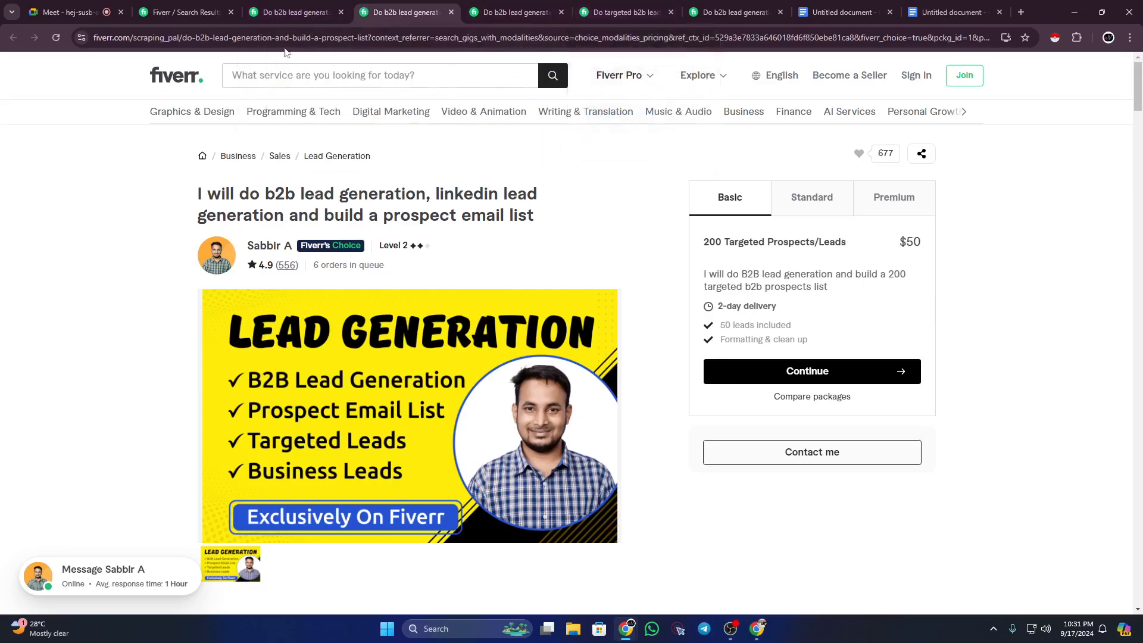
click(285, 13)
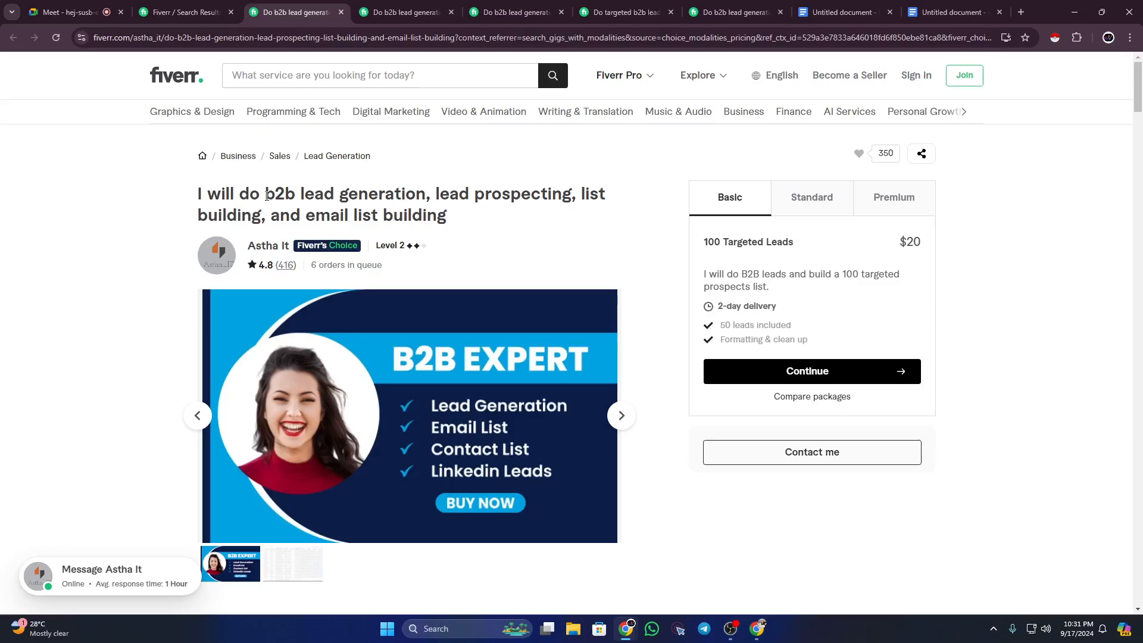
drag(267, 196, 425, 208)
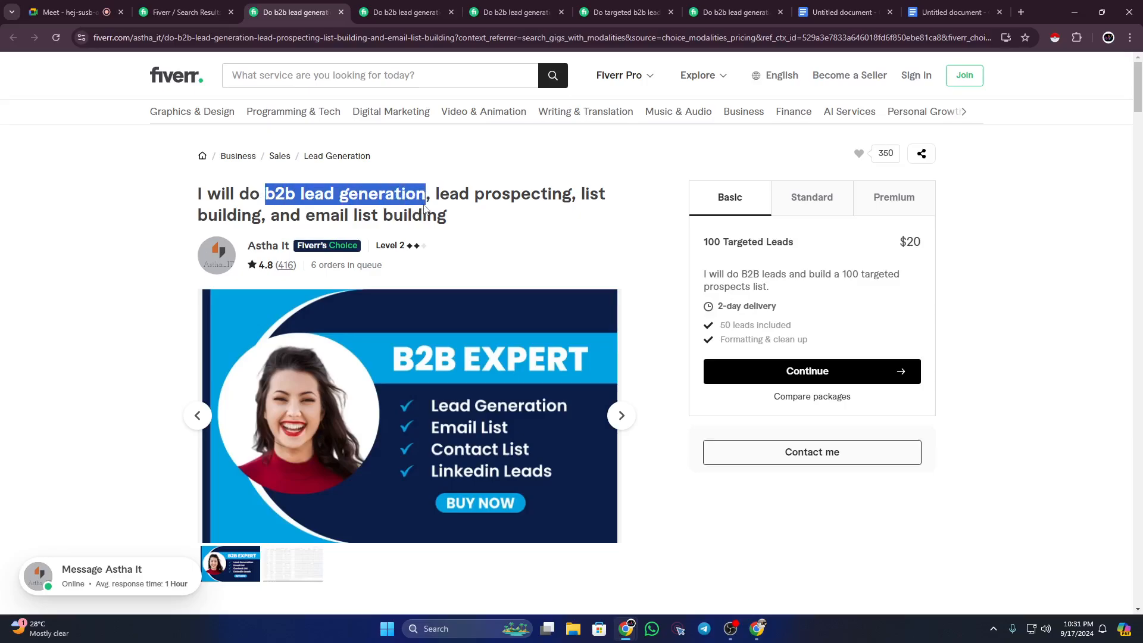
click(438, 202)
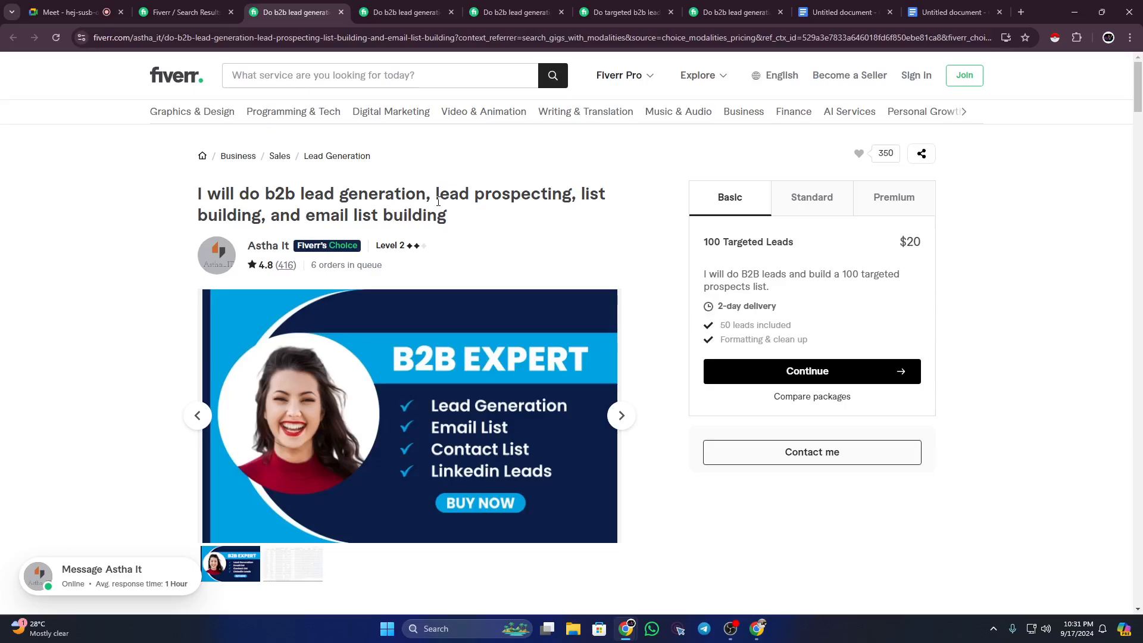
Step: Scroll the lead prospecting gig down to its Related tags
scroll(602, 212, down, 15)
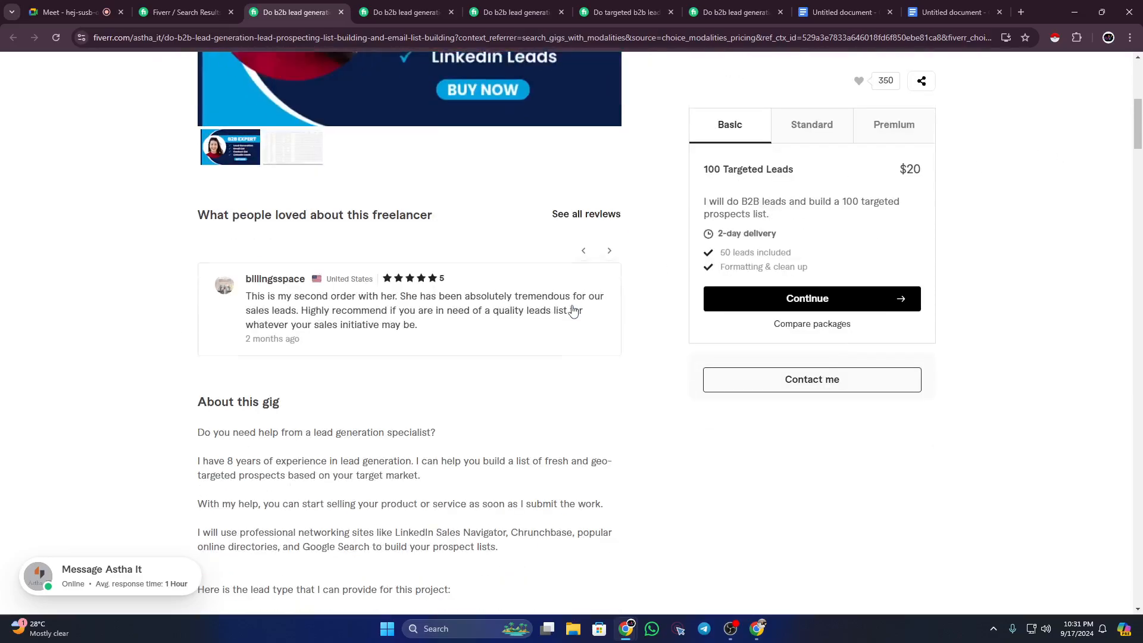
scroll(575, 310, down, 7)
scroll(573, 308, down, 20)
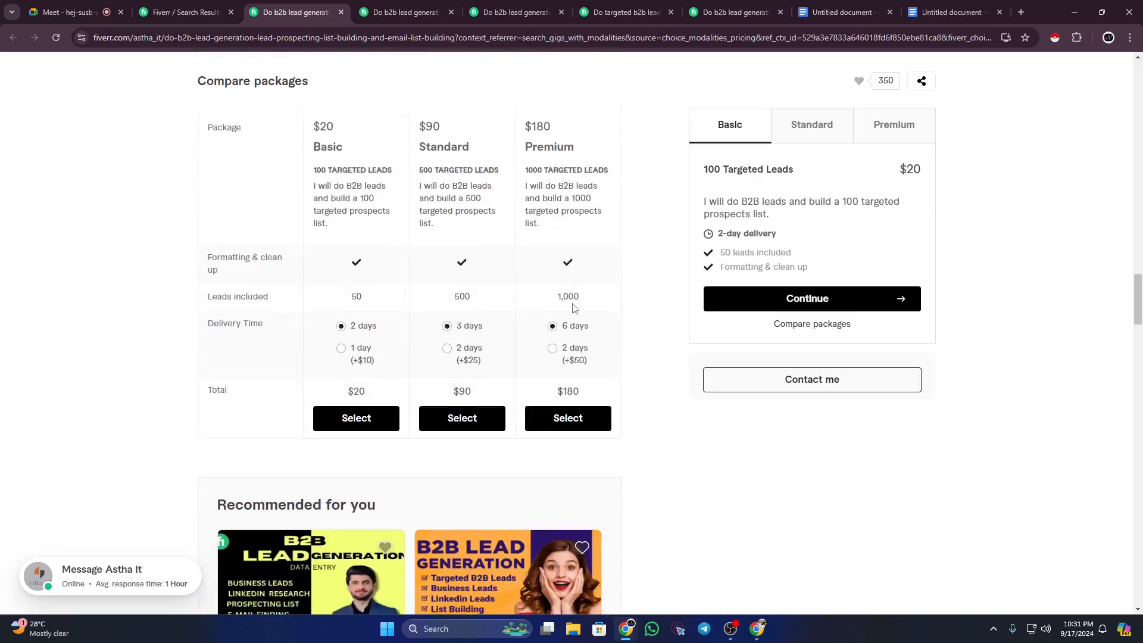
scroll(574, 308, down, 17)
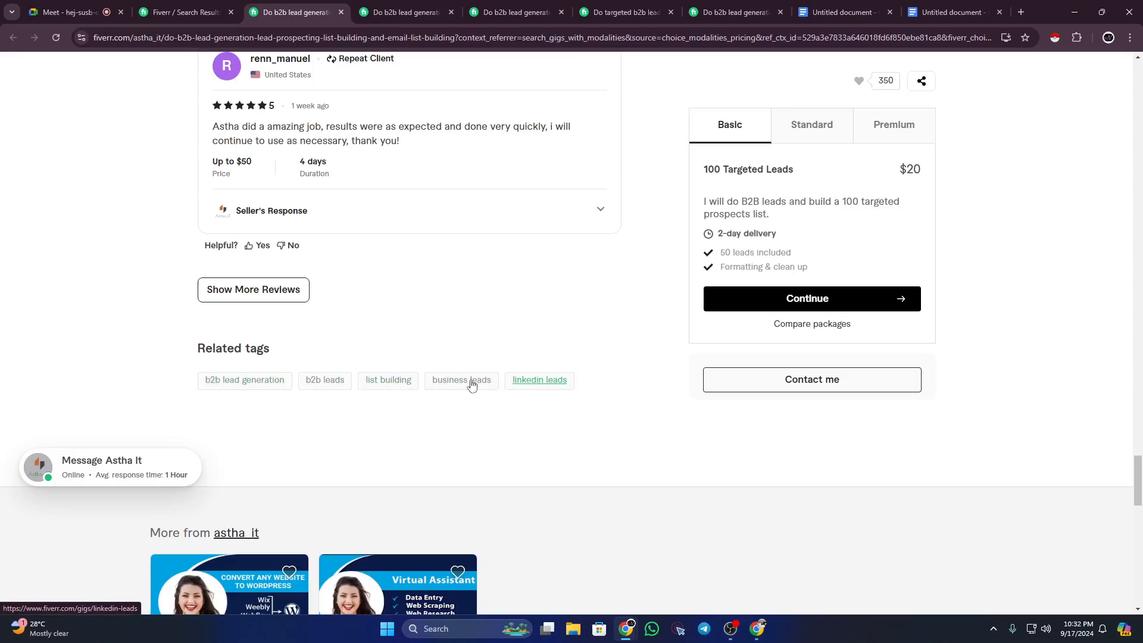
Step: Skim the LinkedIn prospect email list gig's reviews, then return to the gig outline document
click(428, 13)
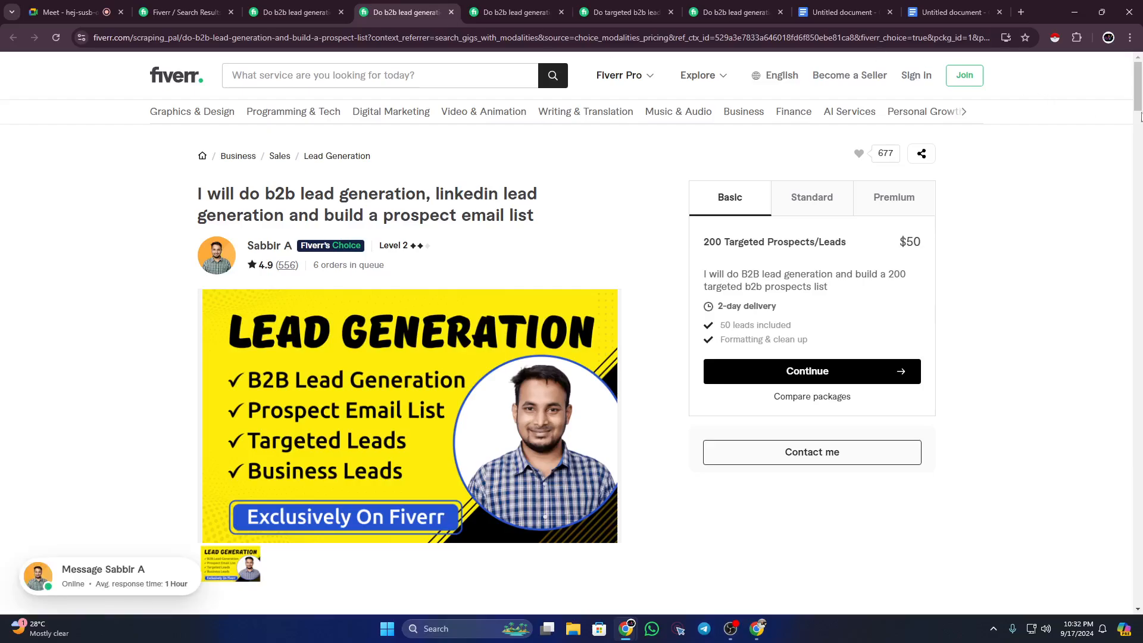
drag(1140, 116, 1138, 513)
scroll(1064, 441, up, 3)
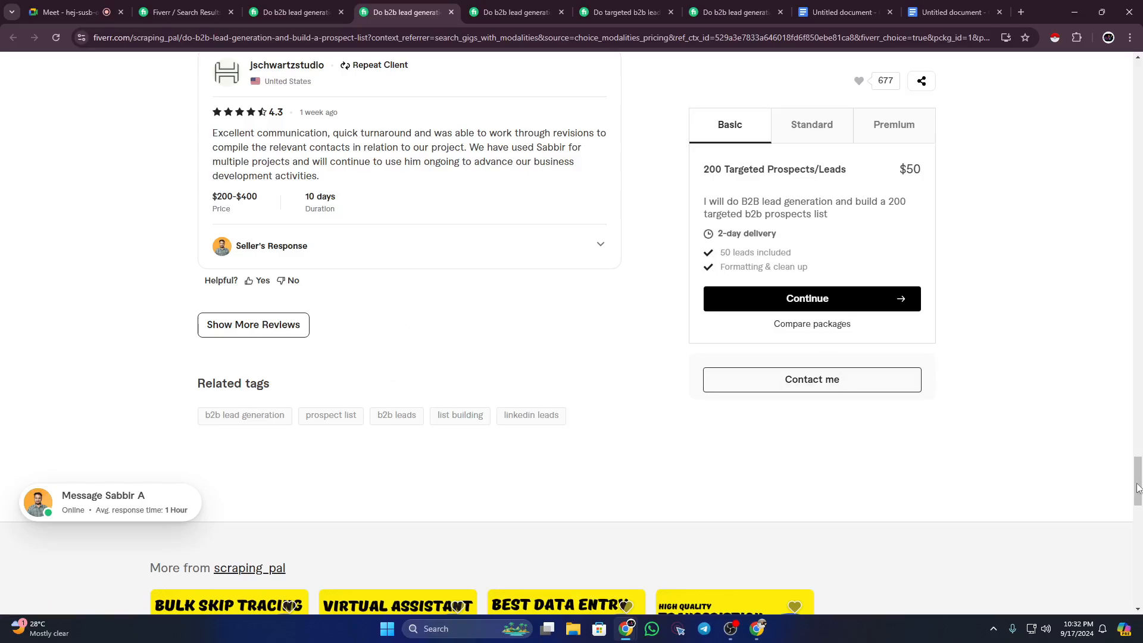
drag(1138, 488, 1138, 90)
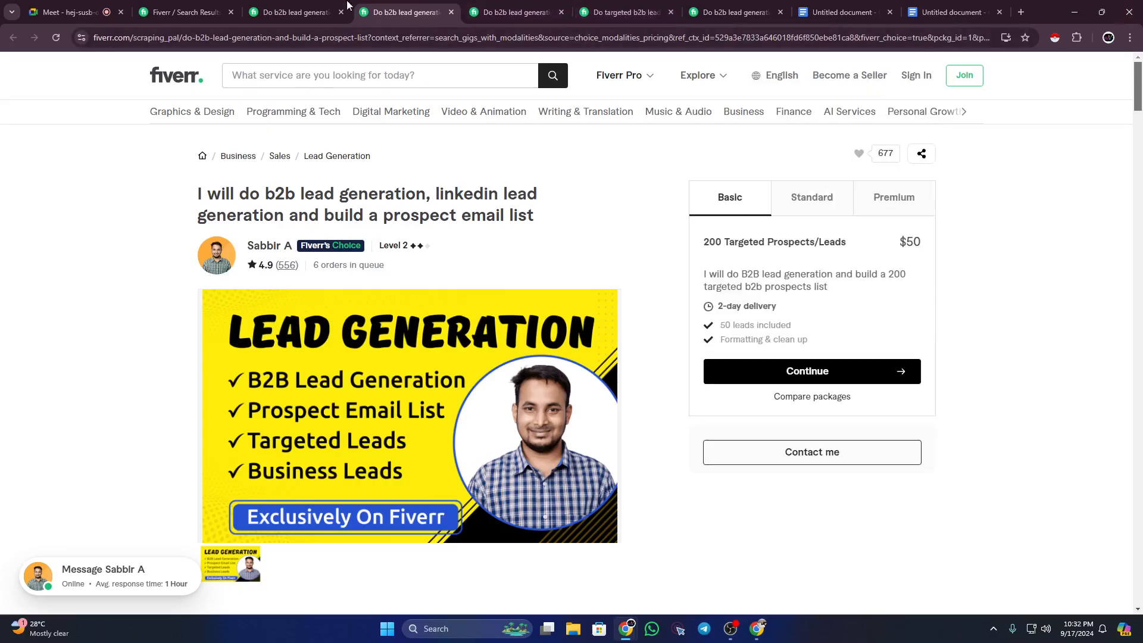
click(949, 7)
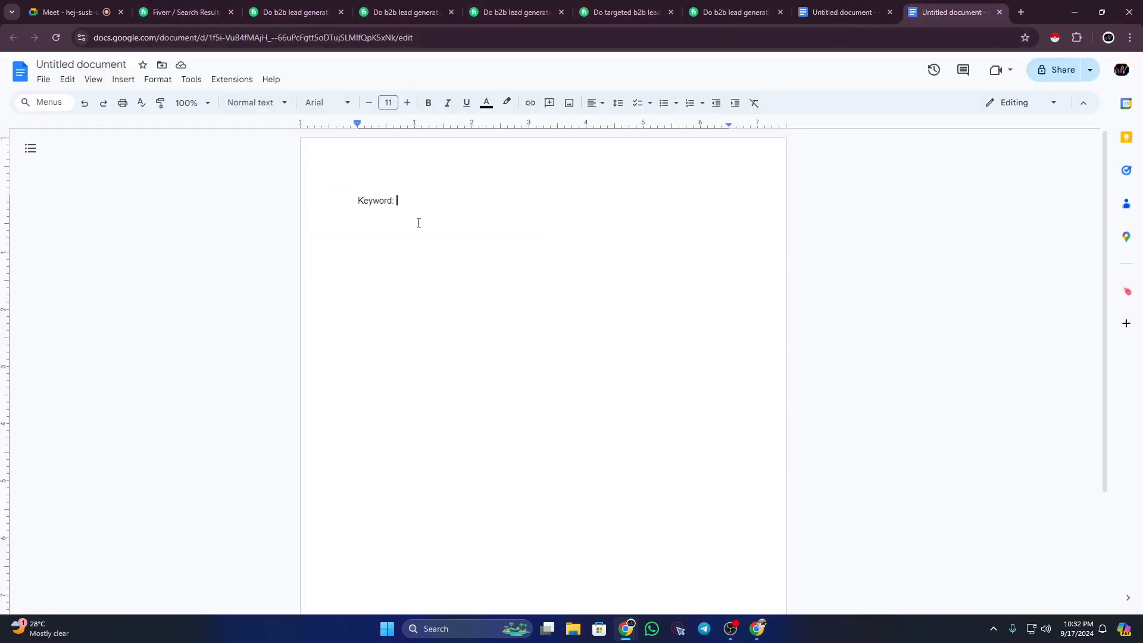
Step: Set the 'Keyword:' label to font size 12 and type 'b2b lead' after it
drag(356, 201, 416, 203)
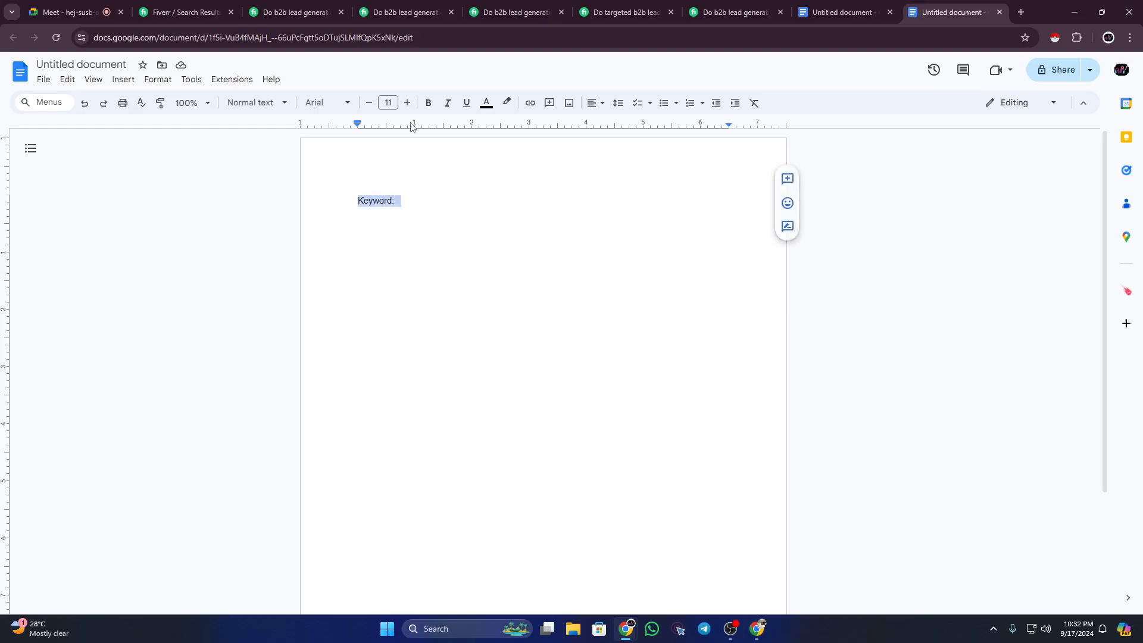
click(407, 104)
click(407, 104)
click(408, 104)
click(369, 104)
click(369, 104)
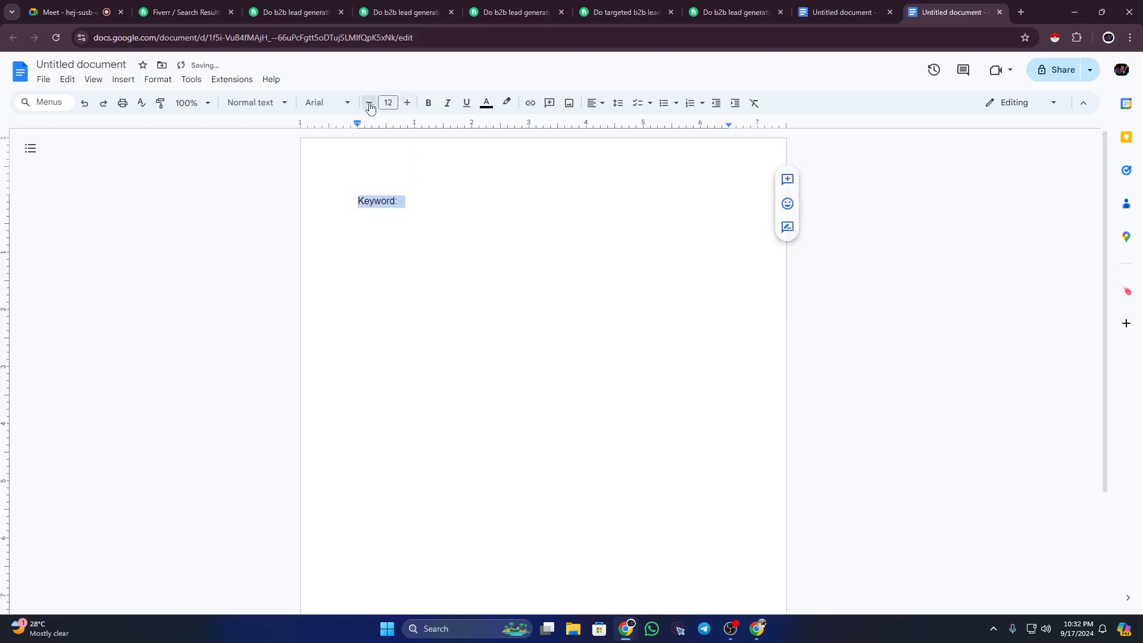
click(446, 206)
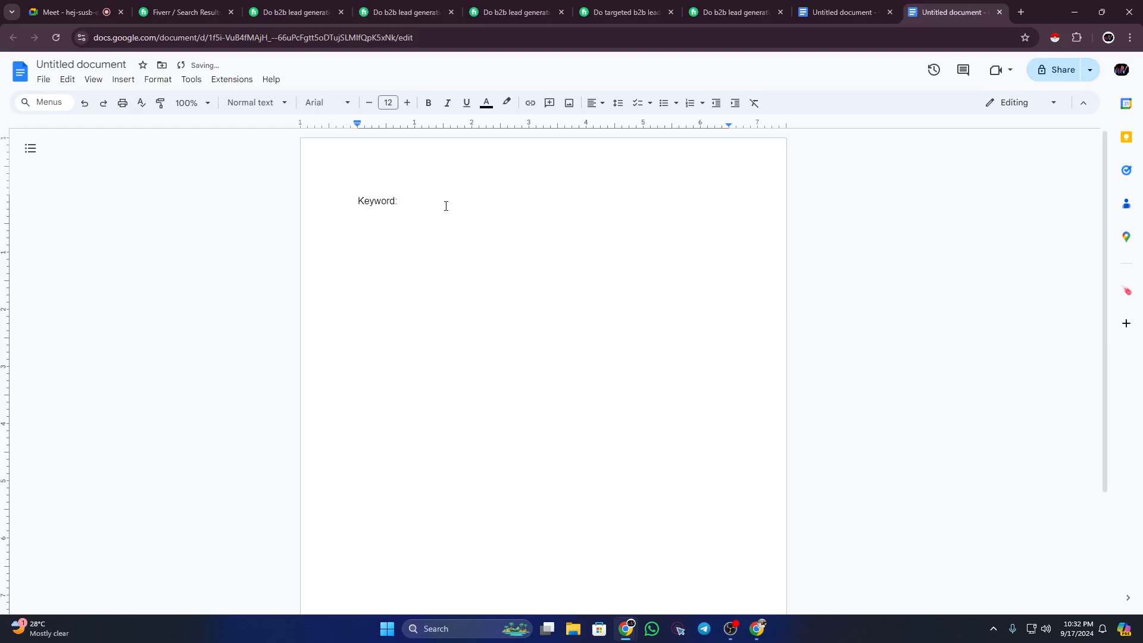
text(b2b lead)
Step: Flip through the competitor gigs and select the email lists and data gig's About description
click(291, 12)
scroll(405, 309, up, 2)
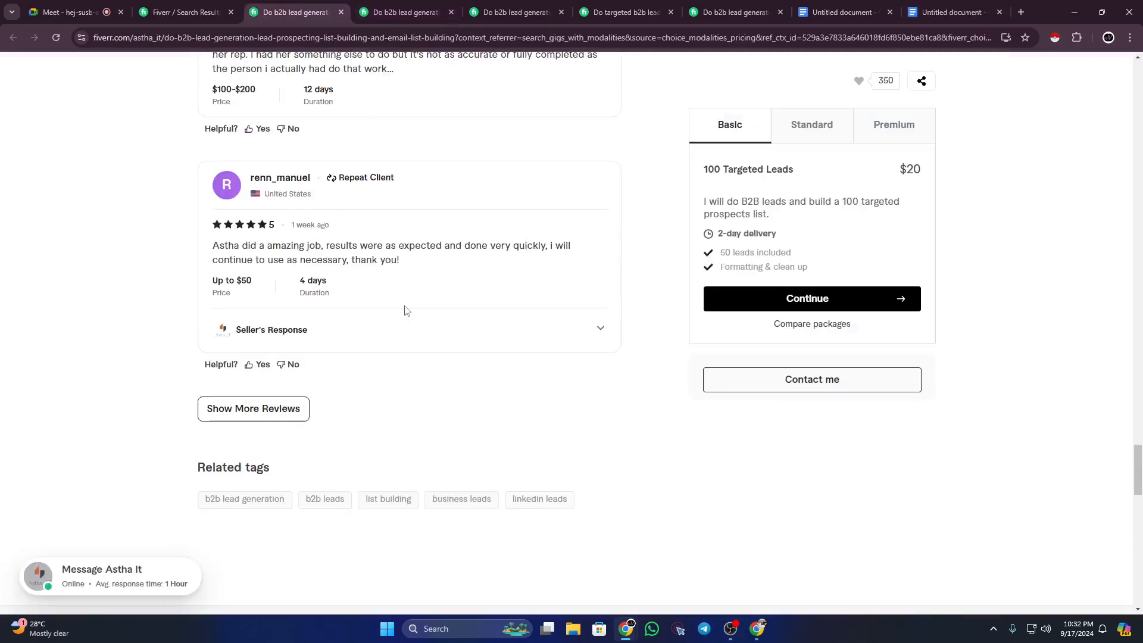
scroll(404, 309, up, 15)
click(388, 7)
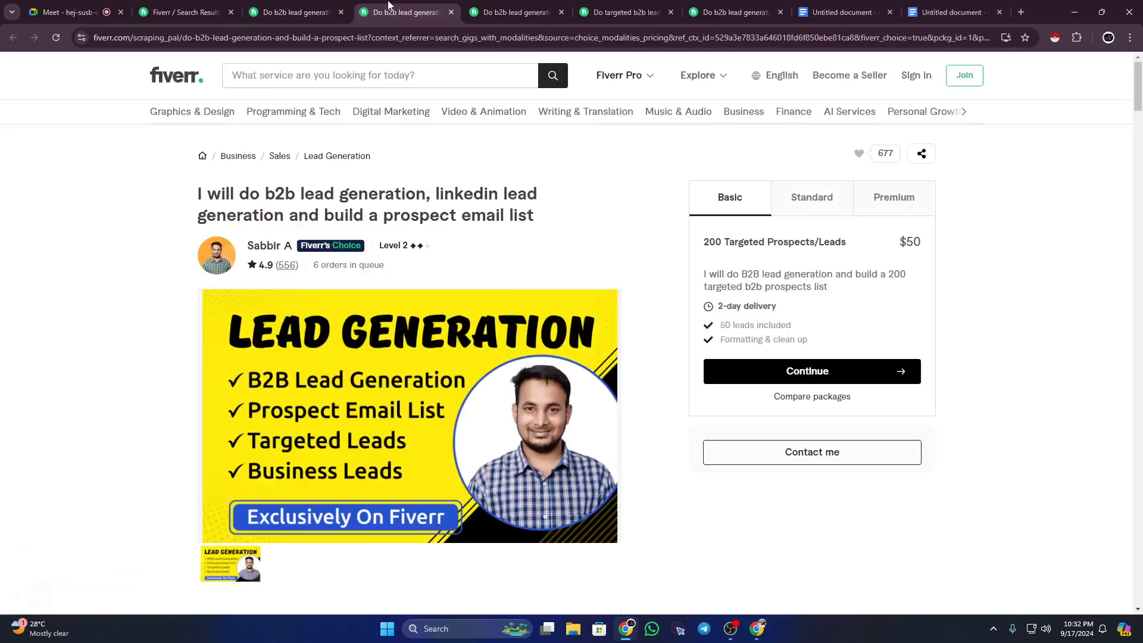
click(512, 12)
click(615, 13)
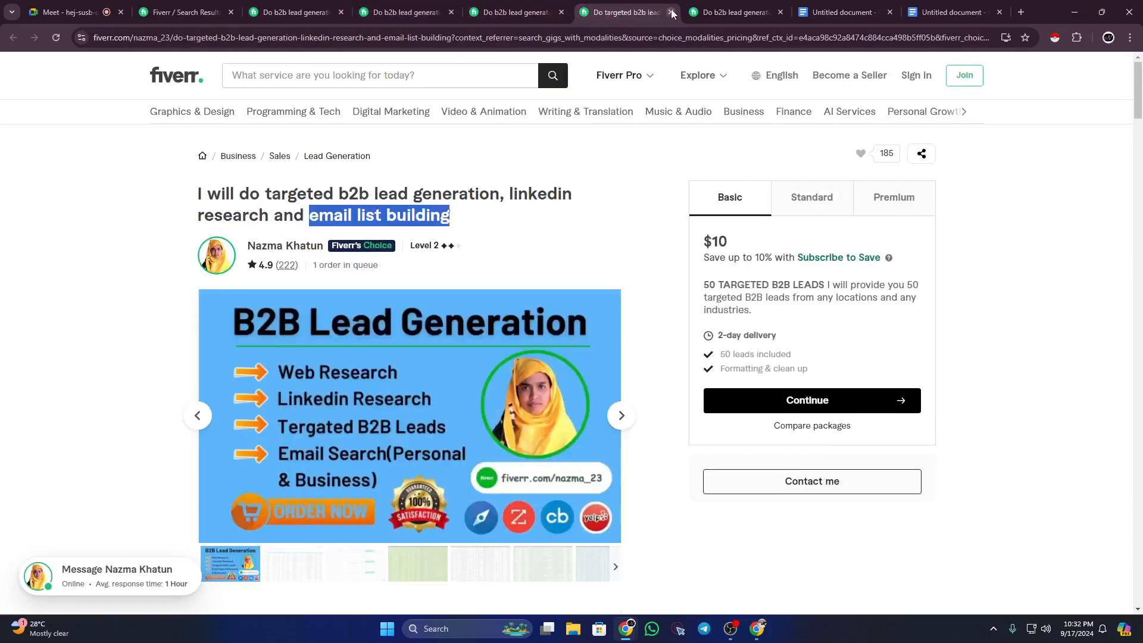
click(701, 13)
scroll(234, 406, down, 8)
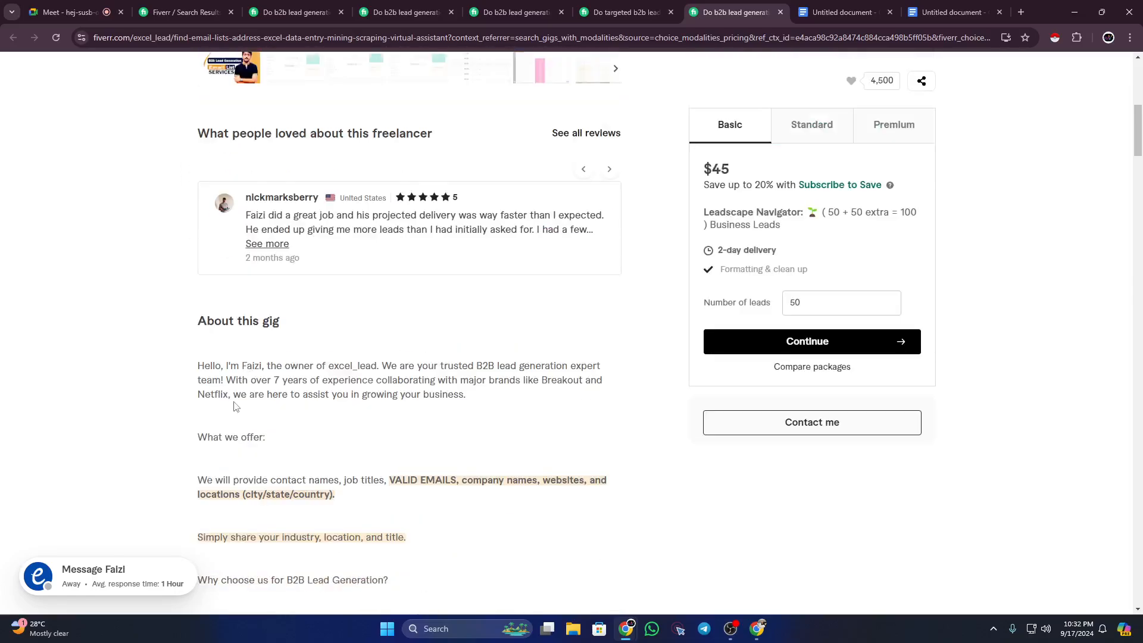
scroll(233, 407, down, 2)
drag(203, 248, 428, 427)
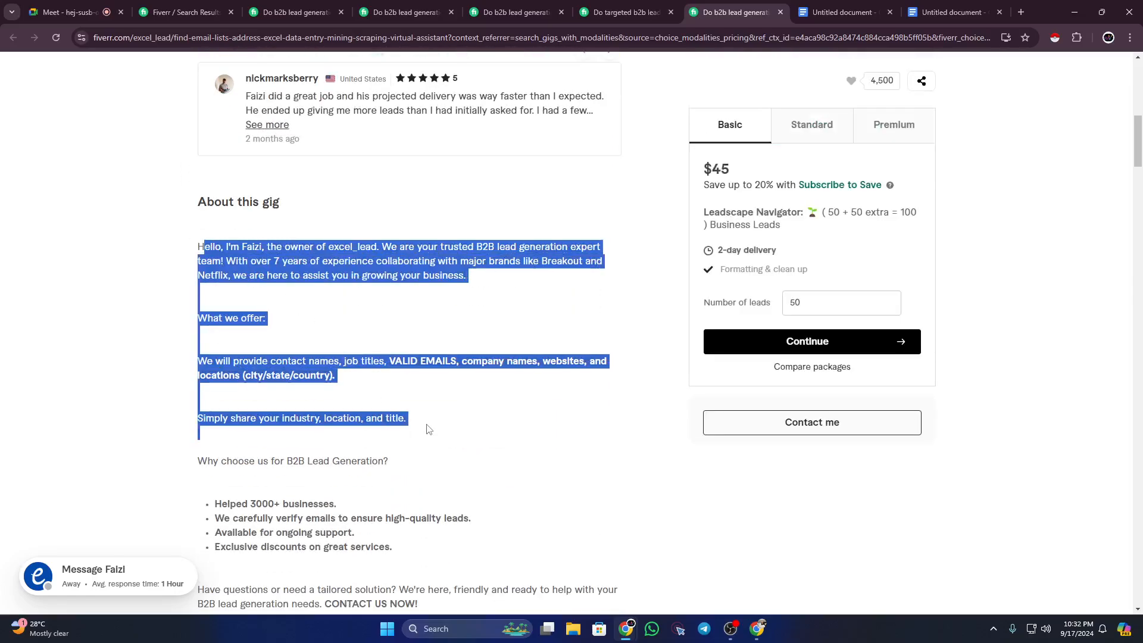
Step: Select and read the targeted b2b lead generation gig's About description
click(613, 12)
scroll(359, 286, down, 8)
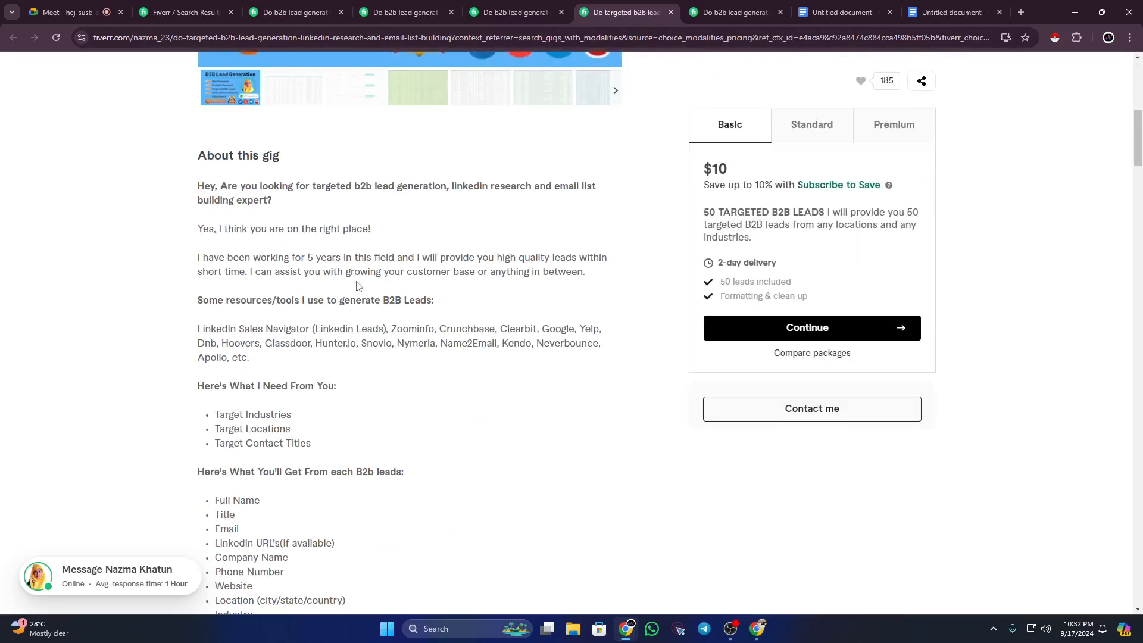
drag(241, 218, 467, 459)
click(456, 372)
Step: Read the b2b lead generation and prospect email list gig's description and tool list, then revisit earlier gigs
click(498, 12)
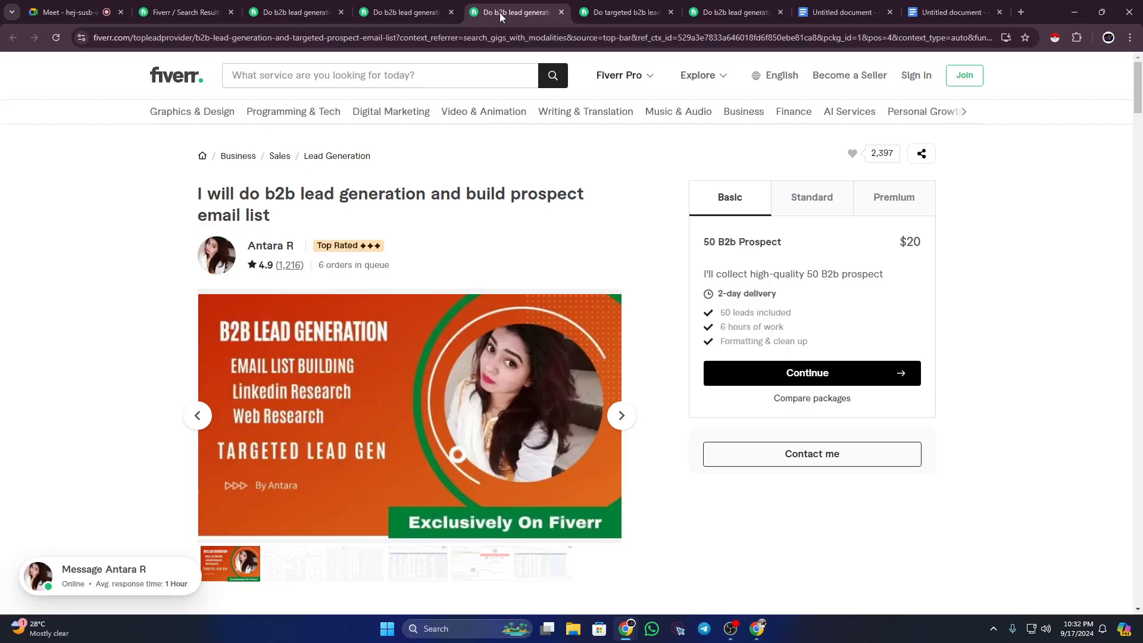
scroll(275, 306, down, 10)
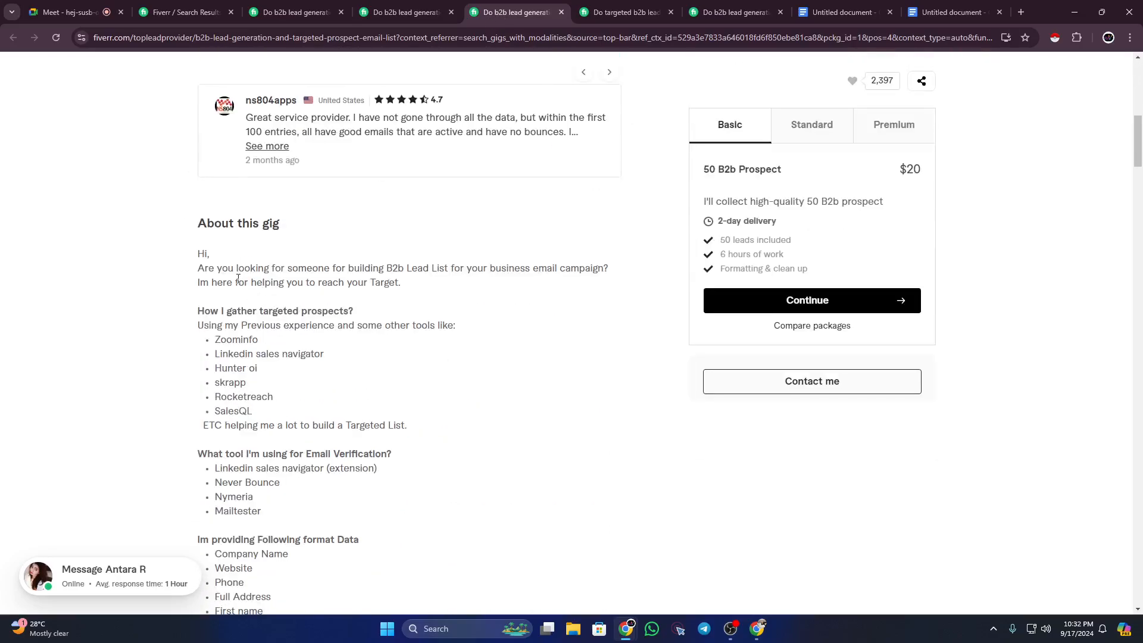
drag(241, 273, 375, 354)
click(357, 356)
drag(203, 254, 342, 386)
click(350, 364)
scroll(350, 365, up, 8)
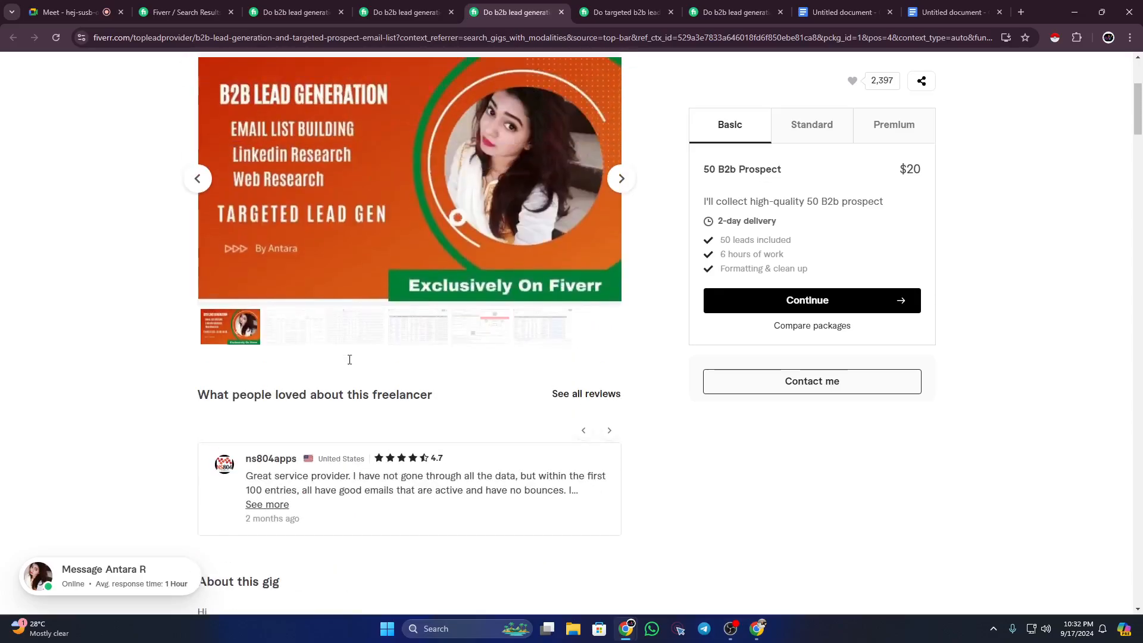
click(406, 6)
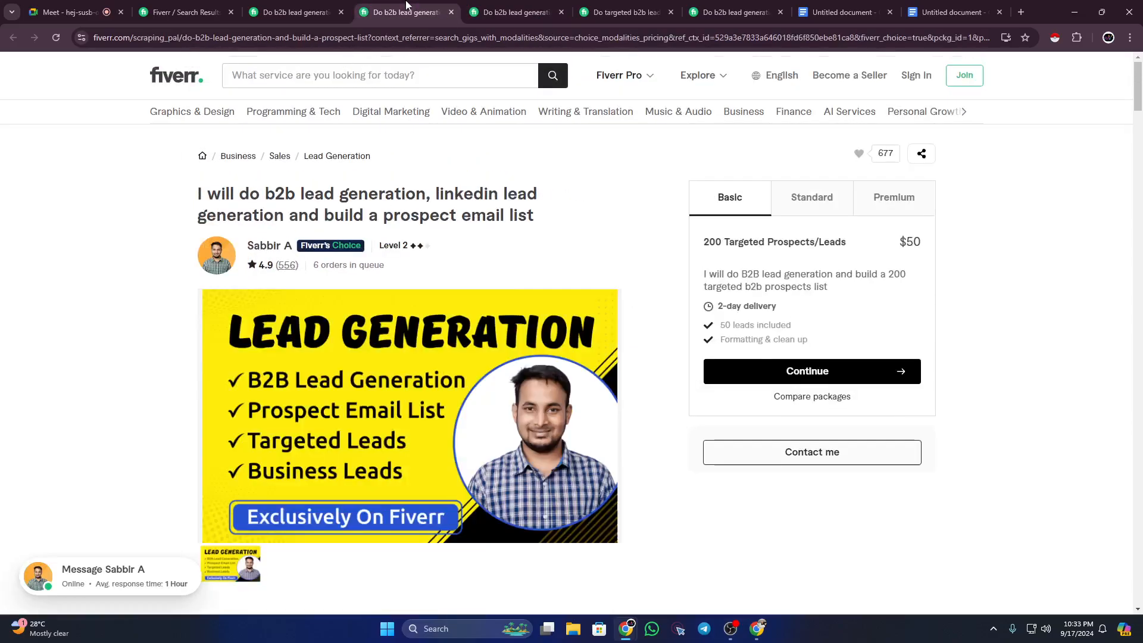
click(293, 9)
Step: Extend the keyword line to 'b2b lead generation, linkedin research, email list', then revisit the first gig's tags
click(952, 12)
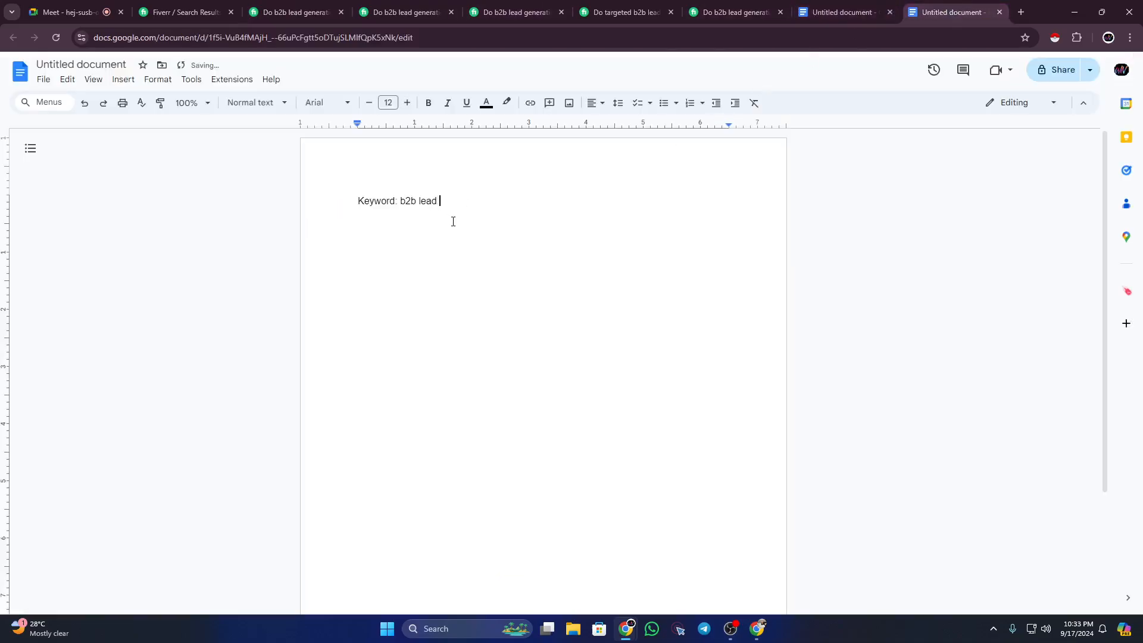
text(leasd)
key(BackSpace)
key(BackSpace)
key(BackSpace)
key(BackSpace)
text(generation,)
text(linked)
text(in research,)
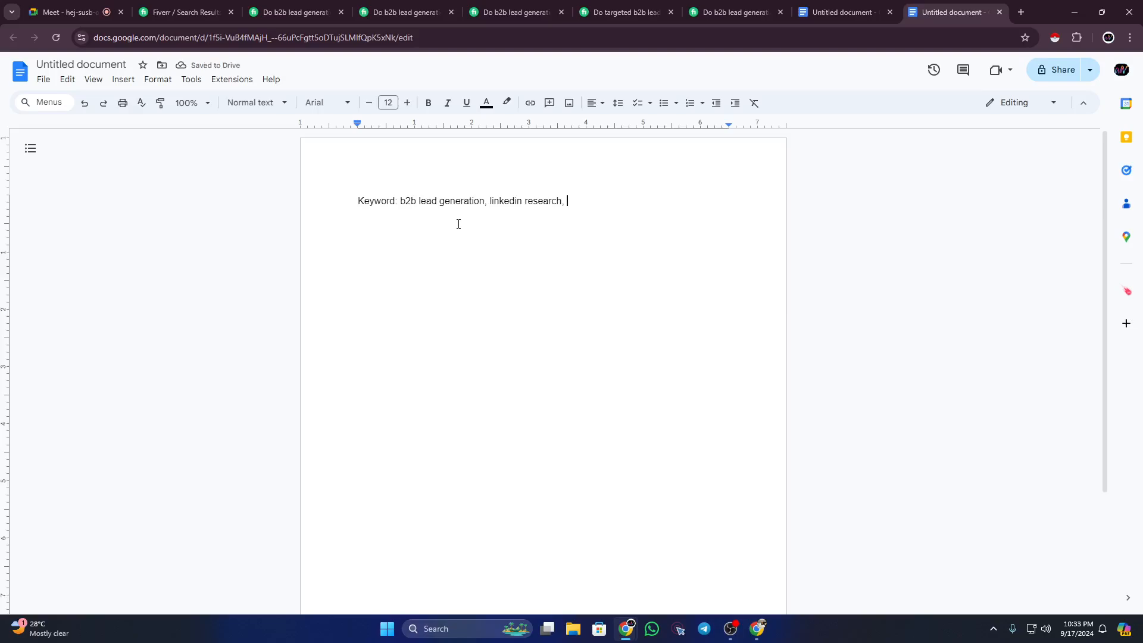
text( email list,)
click(314, 9)
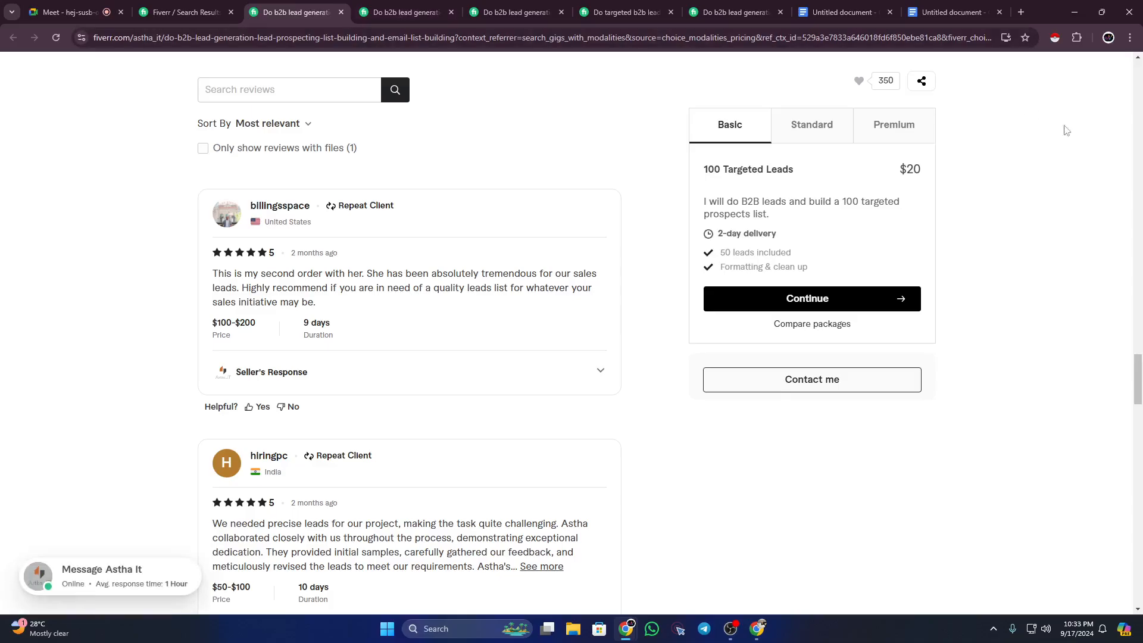
scroll(538, 453, down, 20)
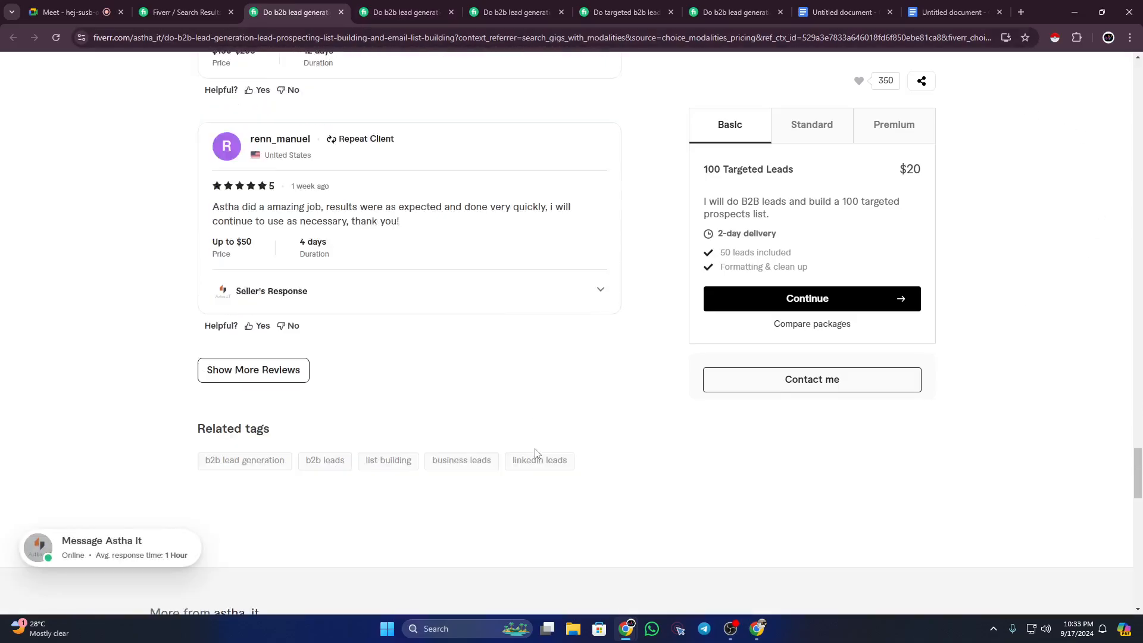
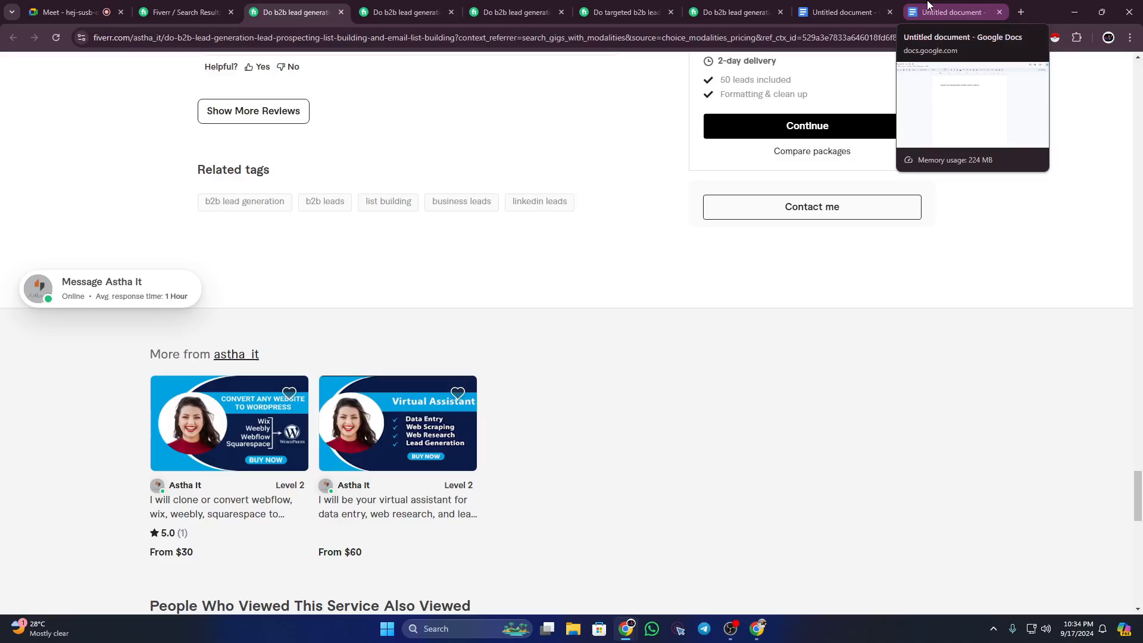
Step: Add 'business leads' to the keyword line while checking competitor gig tags
click(928, 5)
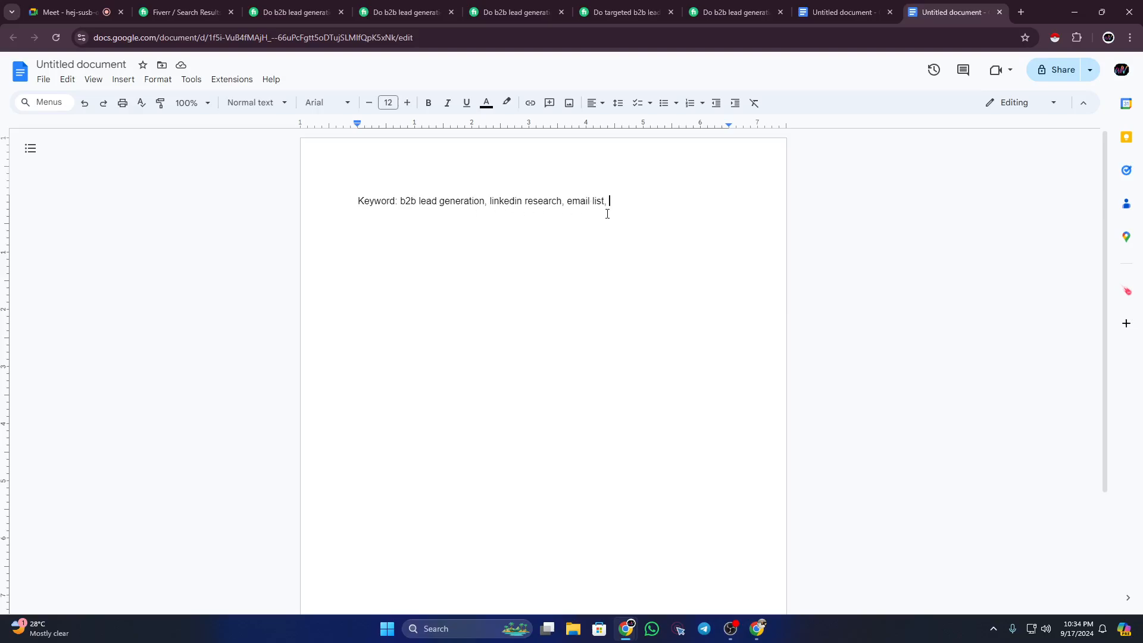
text(business leads, email)
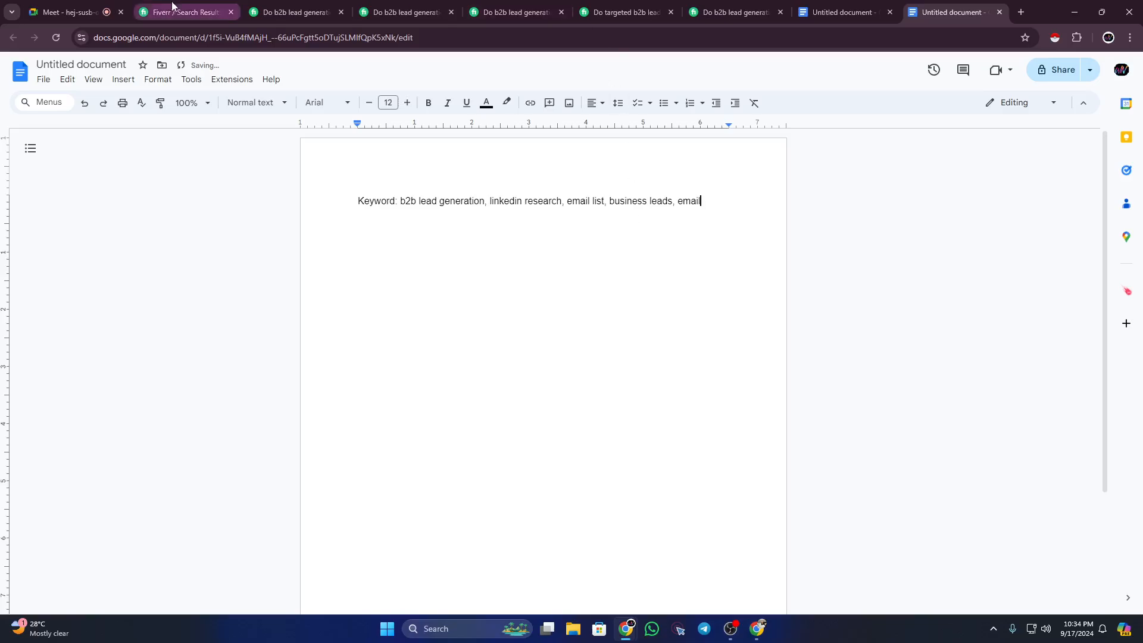
click(285, 11)
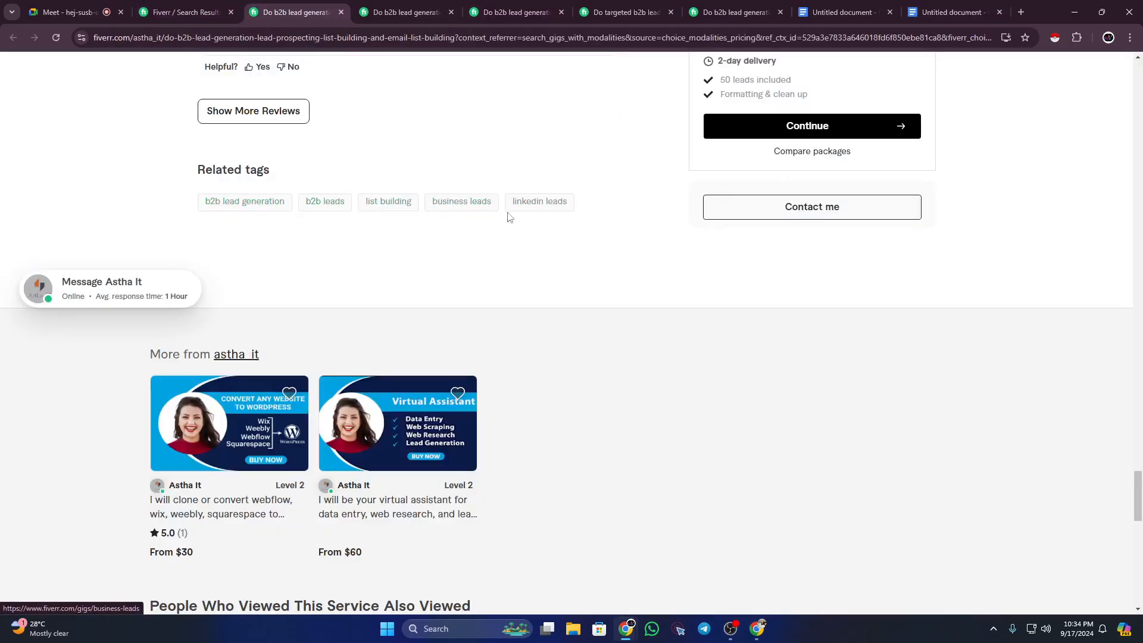
click(410, 7)
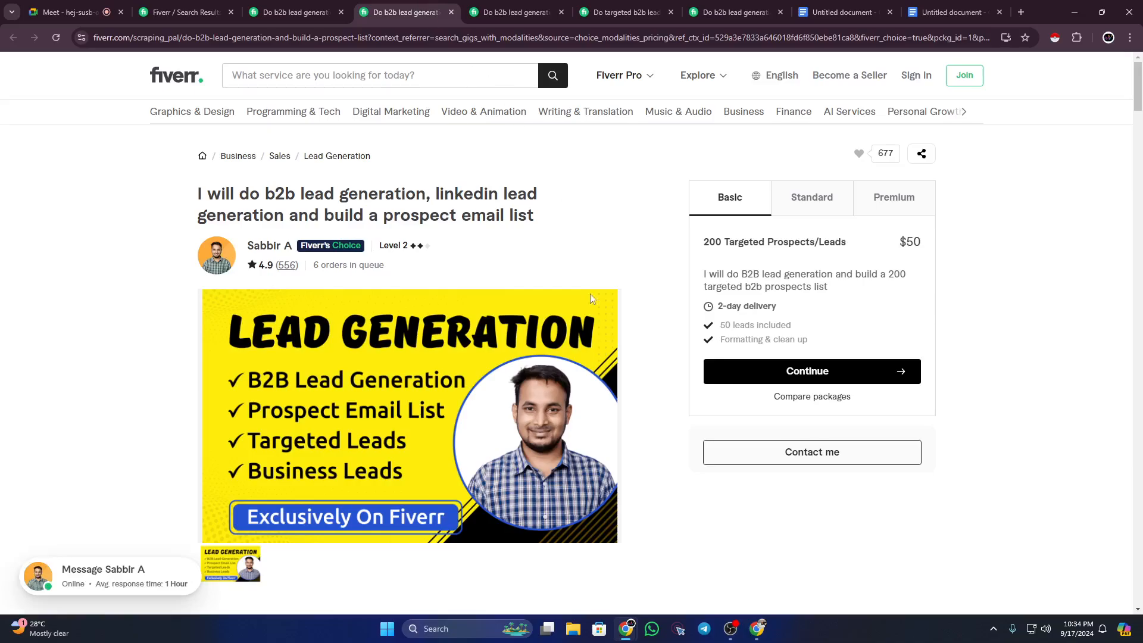
scroll(607, 322, down, 20)
scroll(610, 330, down, 20)
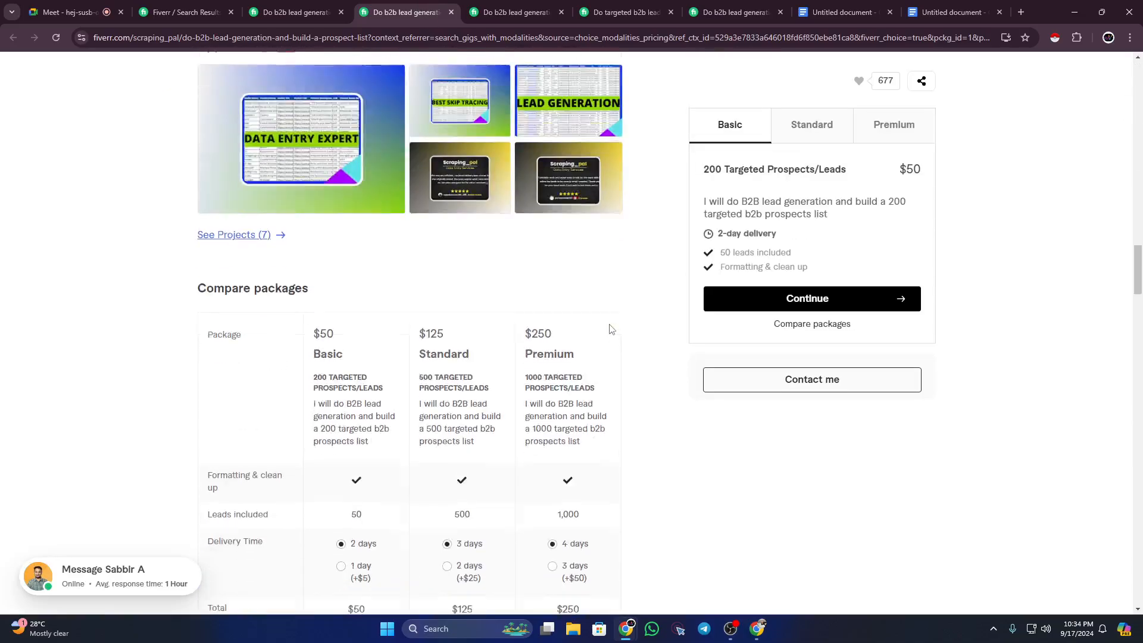
scroll(609, 329, down, 15)
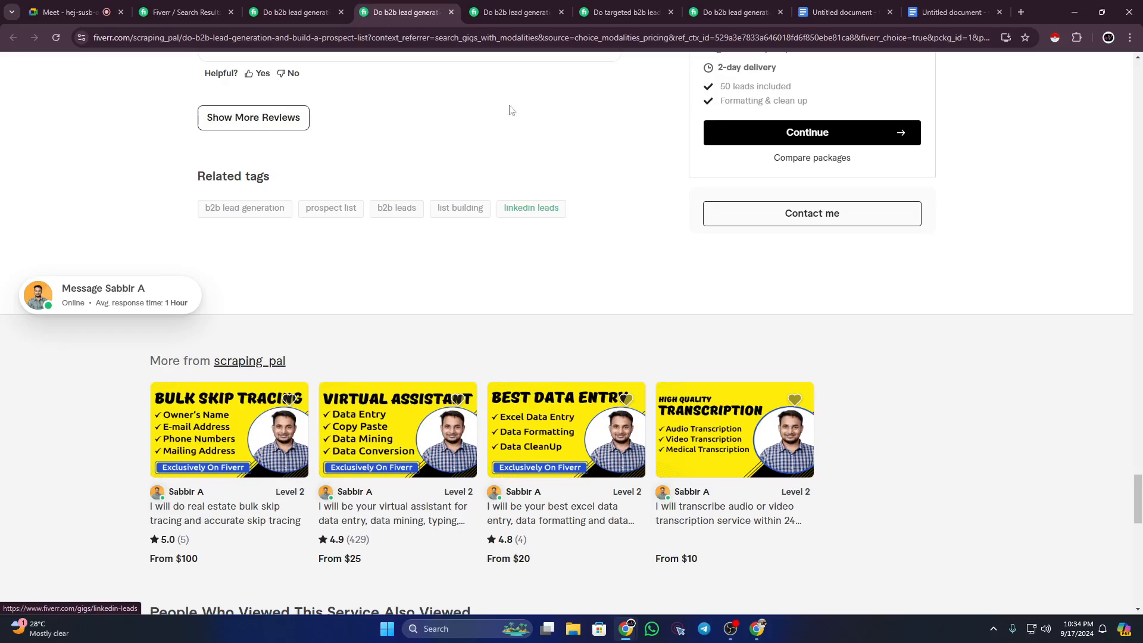
Step: Replace the unfinished 'email' keyword with 'linkedin leads' and review the keyword line
click(926, 5)
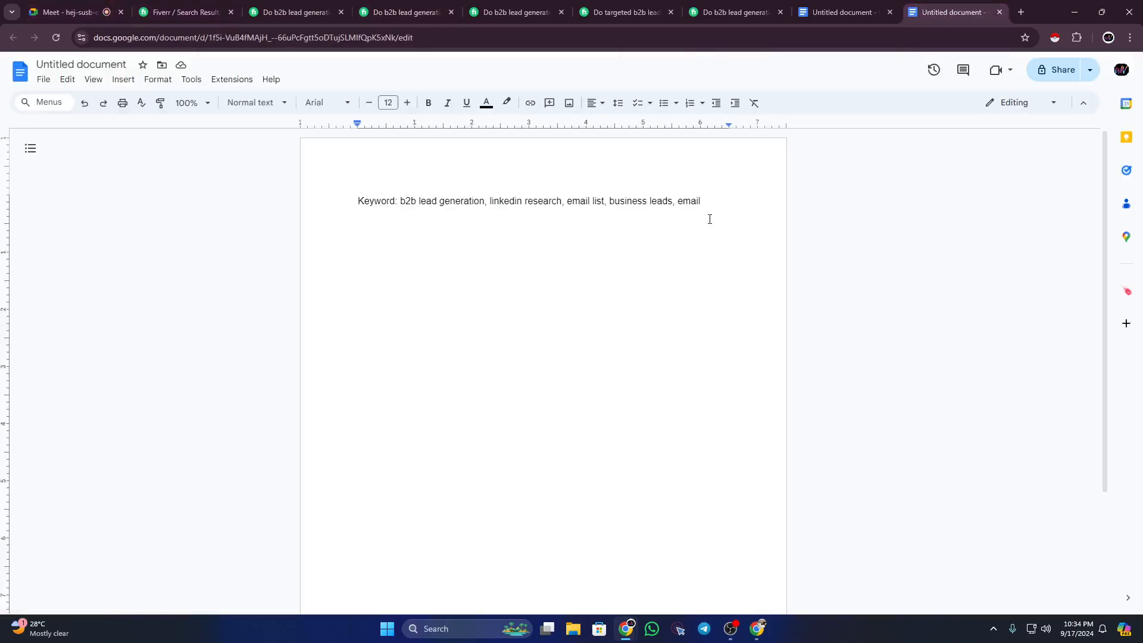
key(BackSpace)
key(BackSpace)
key(BackSpace)
key(BackSpace)
key(BackSpace)
key(BackSpace)
text(linkedin leads)
drag(401, 201, 709, 209)
click(562, 230)
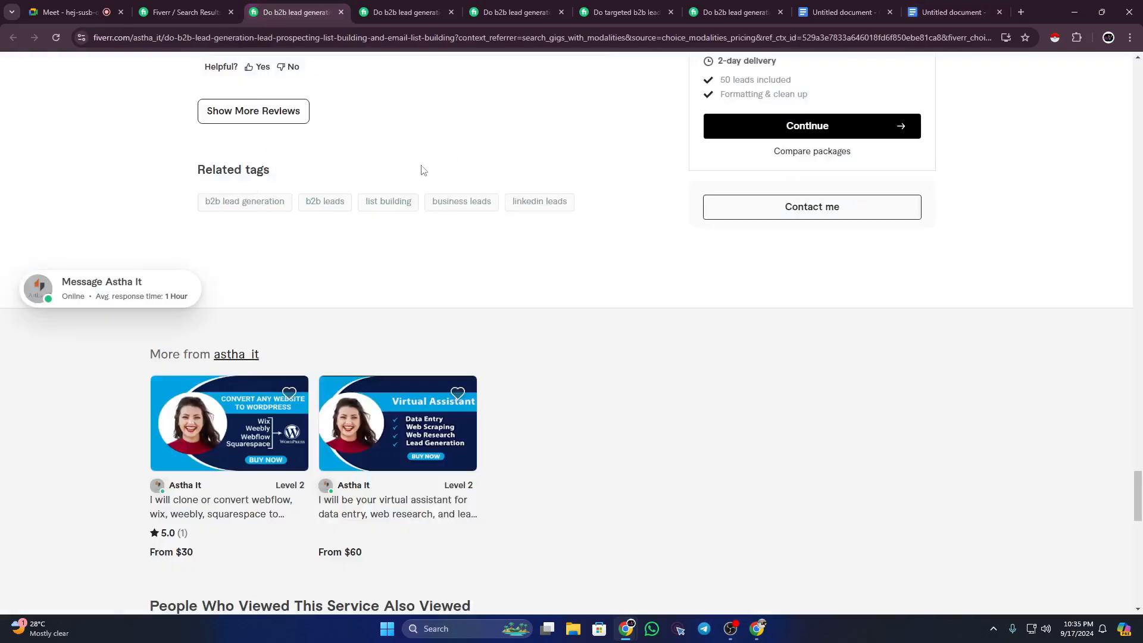
Step: Start a new 'Title' line beneath the keywords
click(956, 11)
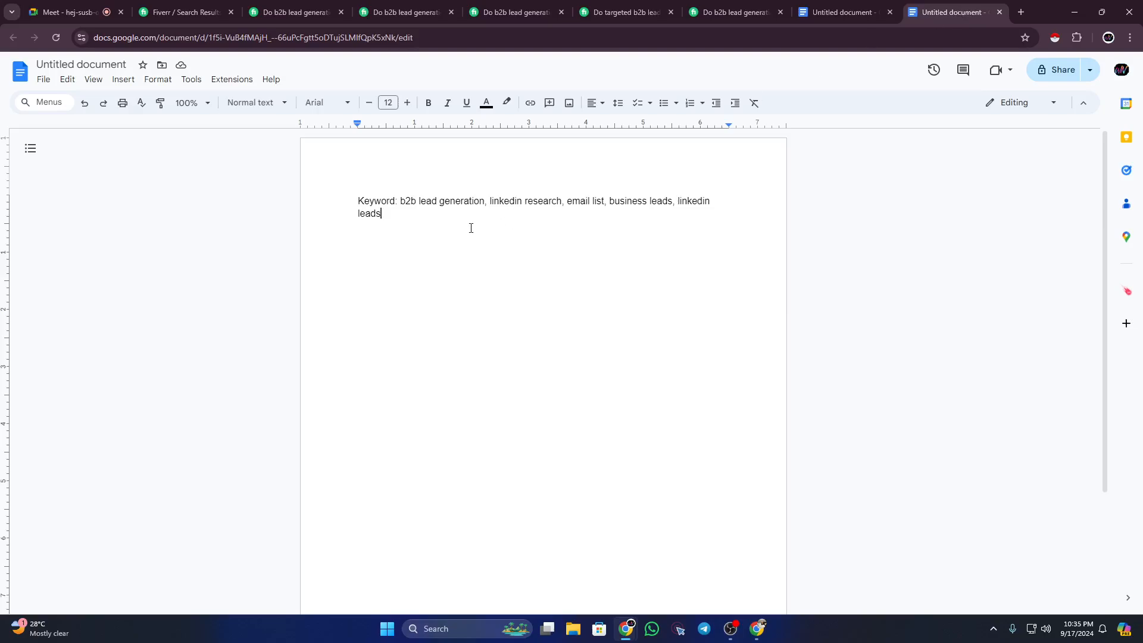
key(Return)
key(Return)
text(Title)
drag(404, 206, 464, 214)
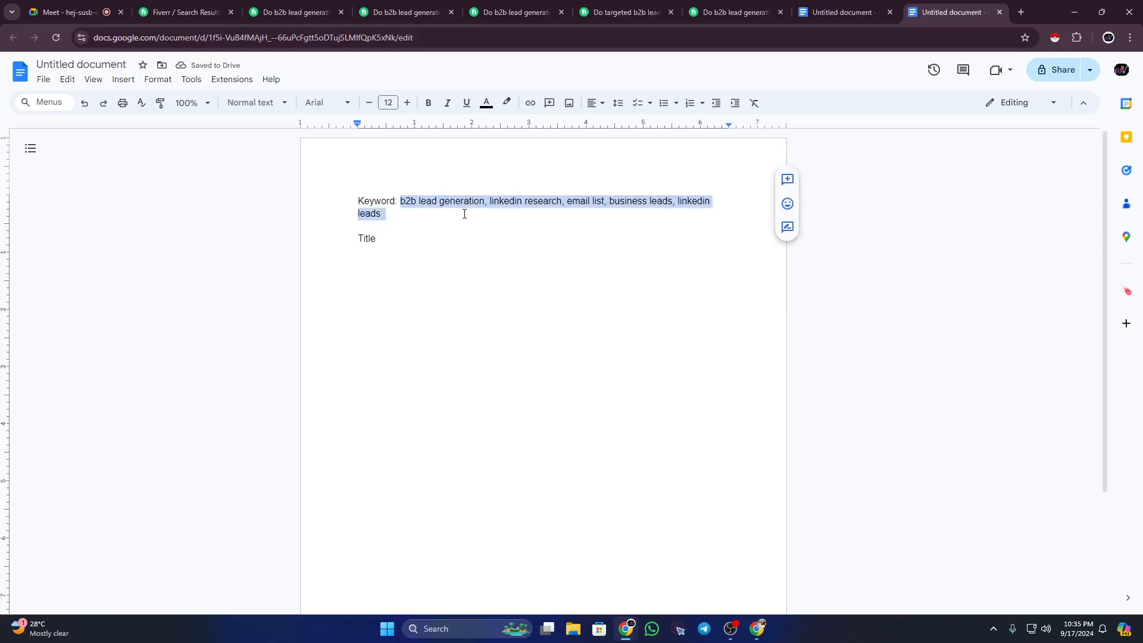
Step: Add a colon after Title and highlight 'I will' in the first competitor's gig title
click(422, 237)
text(:)
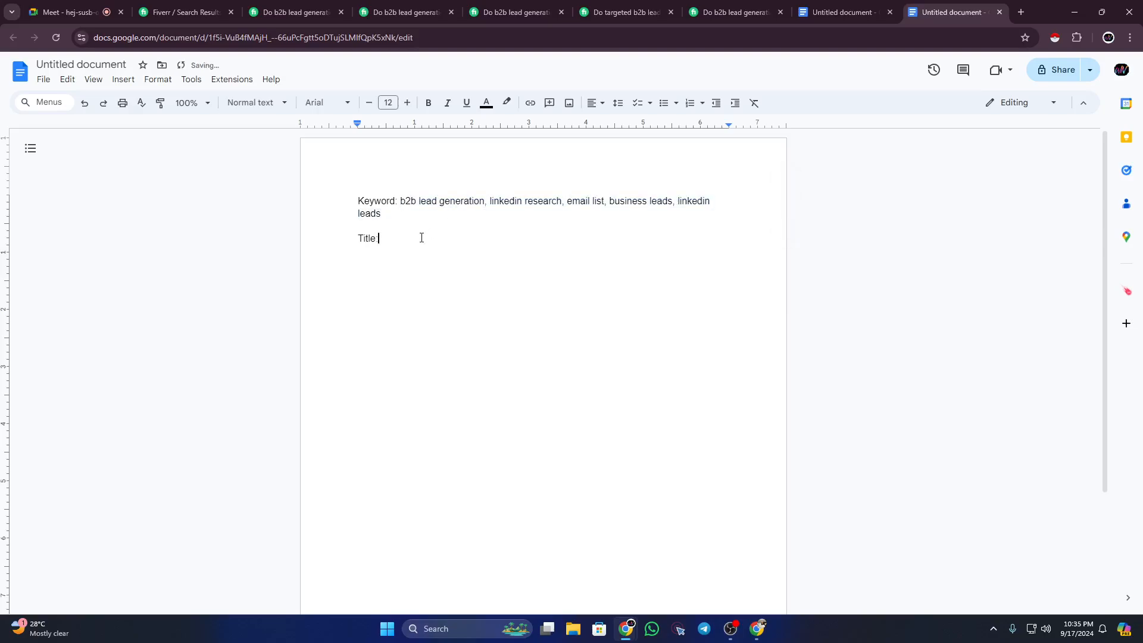
click(300, 13)
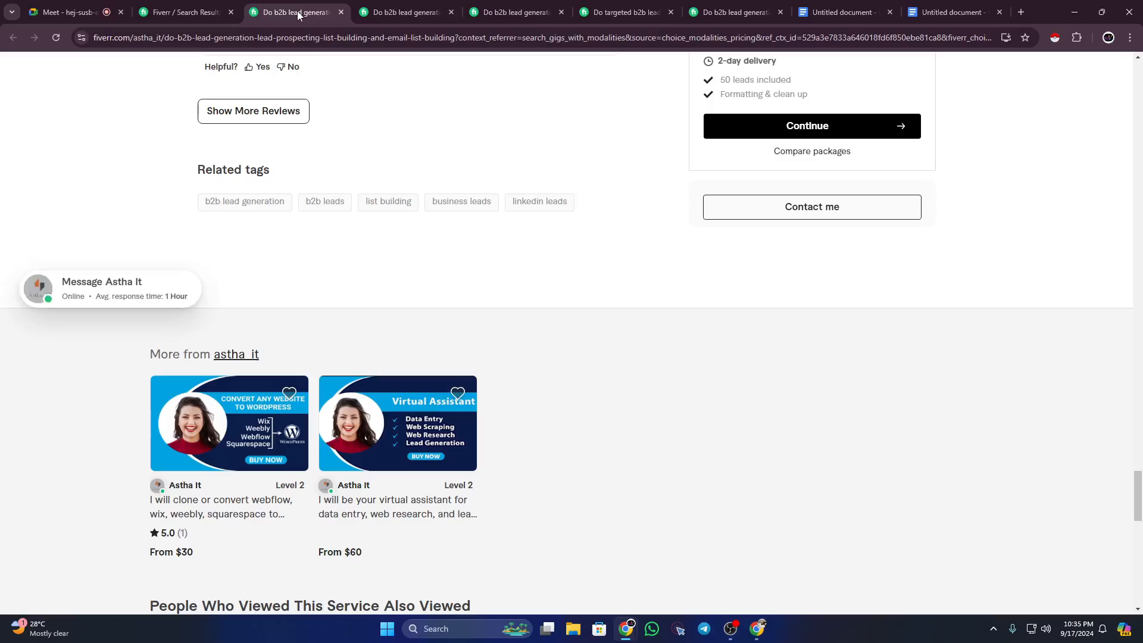
drag(1133, 504, 1130, 23)
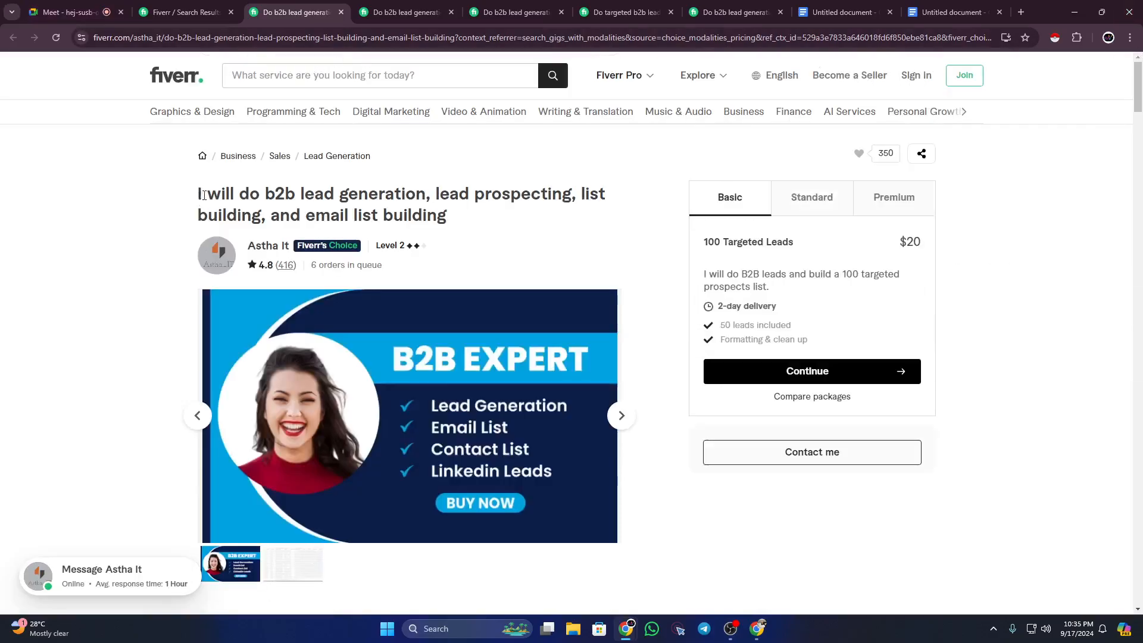
drag(197, 194, 237, 194)
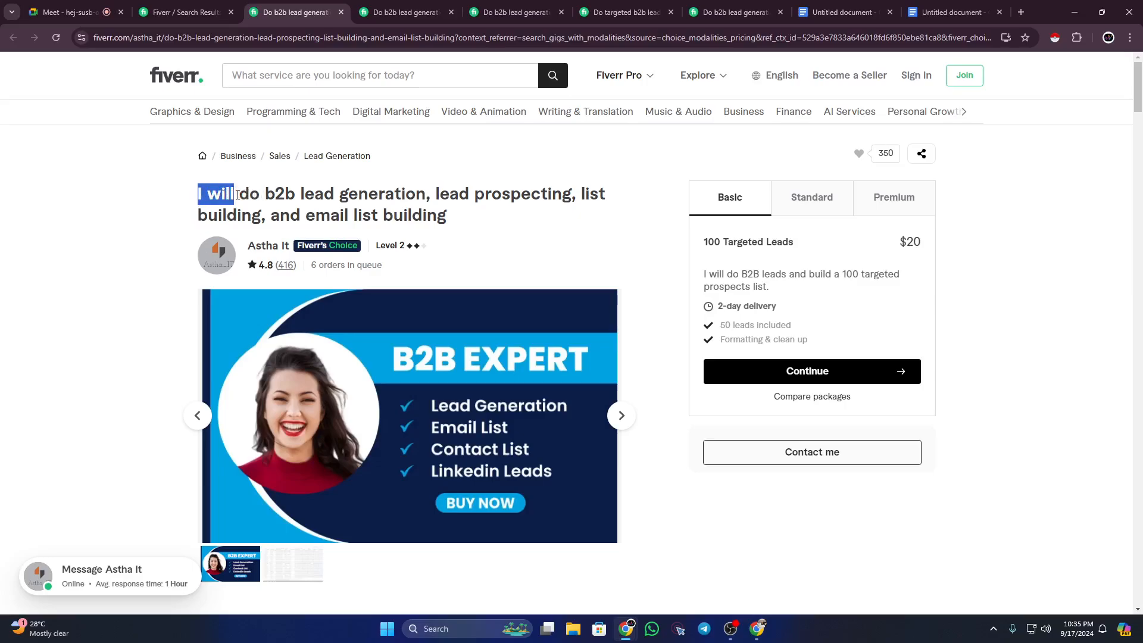
click(256, 193)
Step: Compare how the other lead generation gig titles open with 'I will', then return to the outline
click(405, 12)
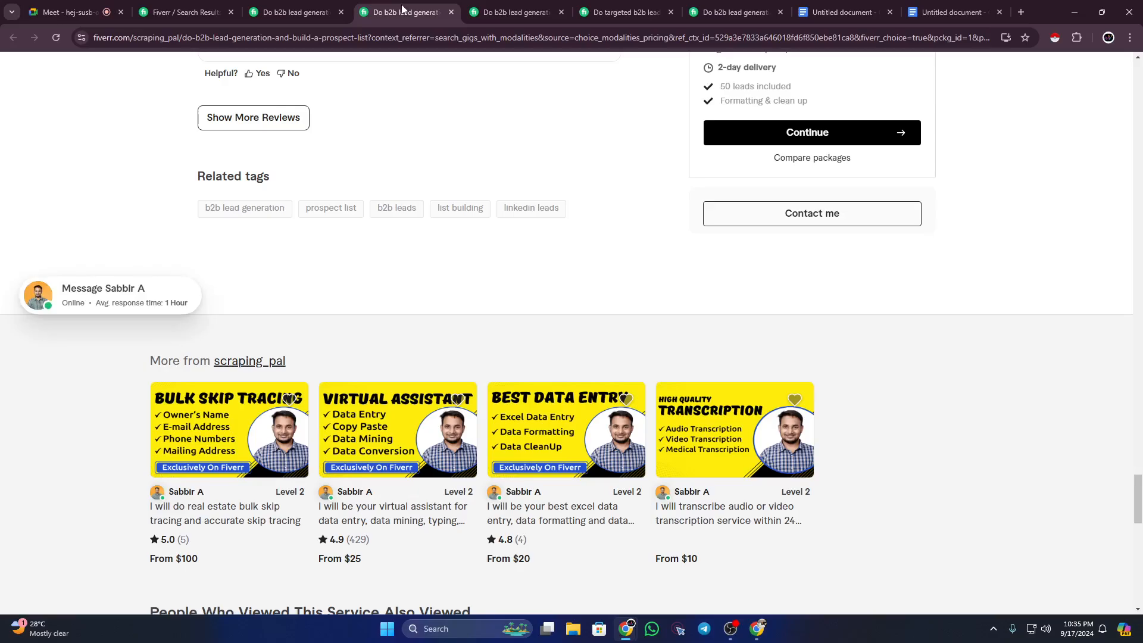
drag(1136, 490, 1137, 68)
drag(198, 197, 546, 216)
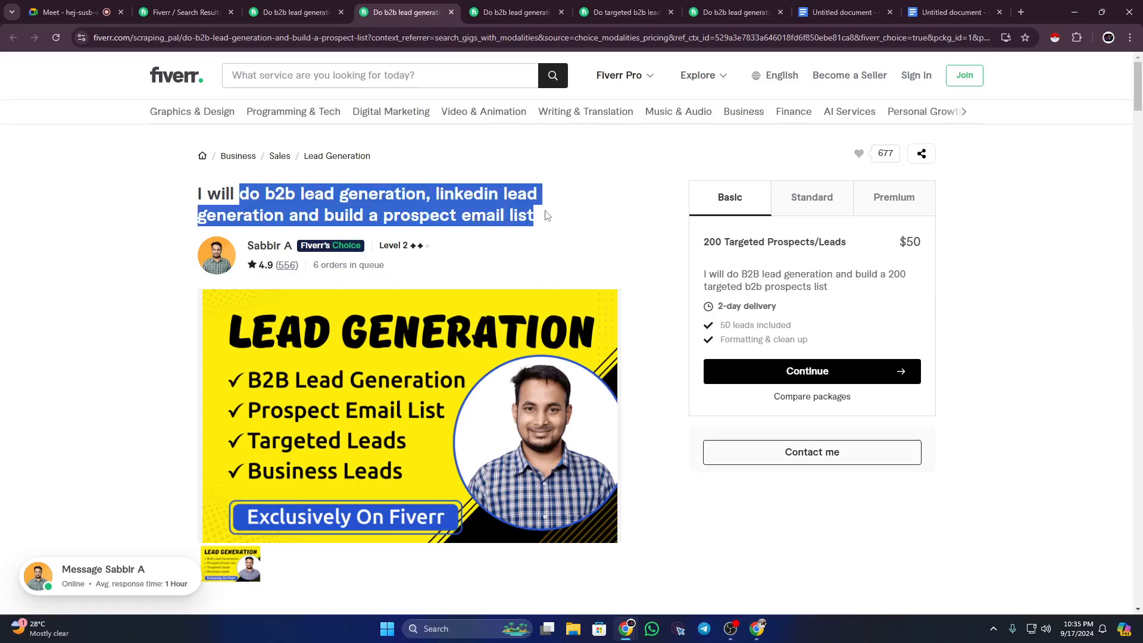
click(196, 193)
click(516, 12)
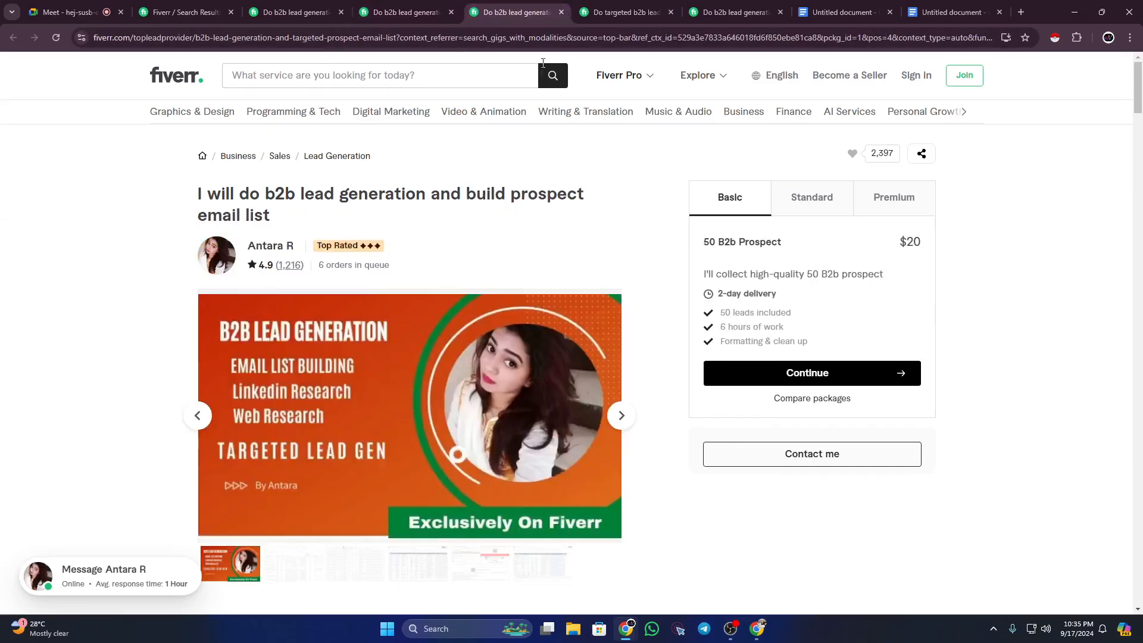
click(604, 7)
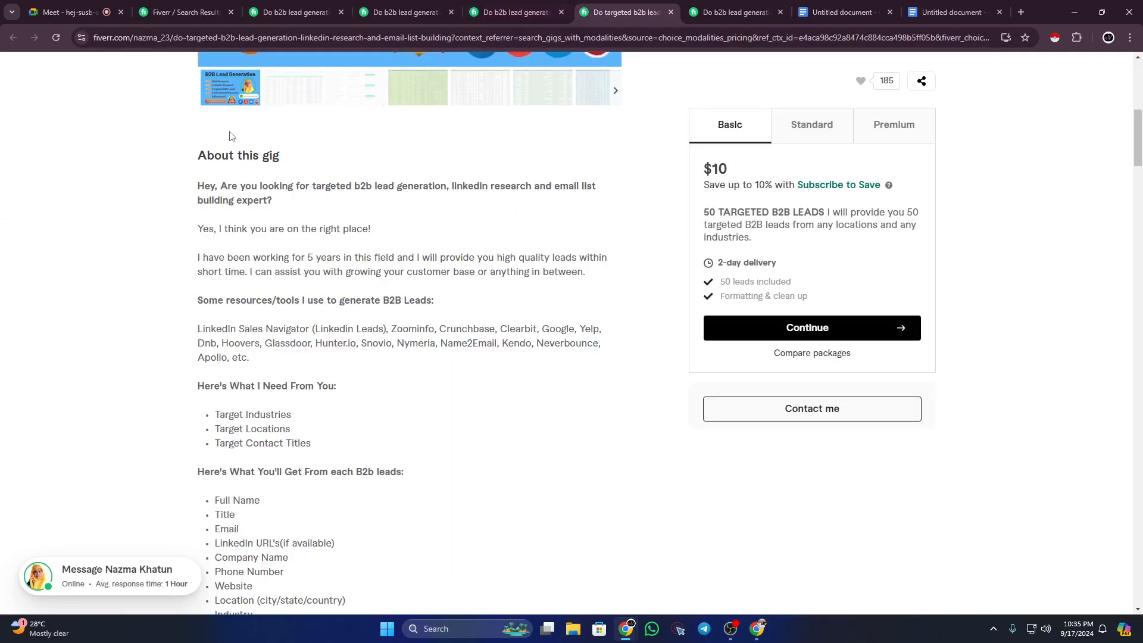
scroll(357, 294, up, 8)
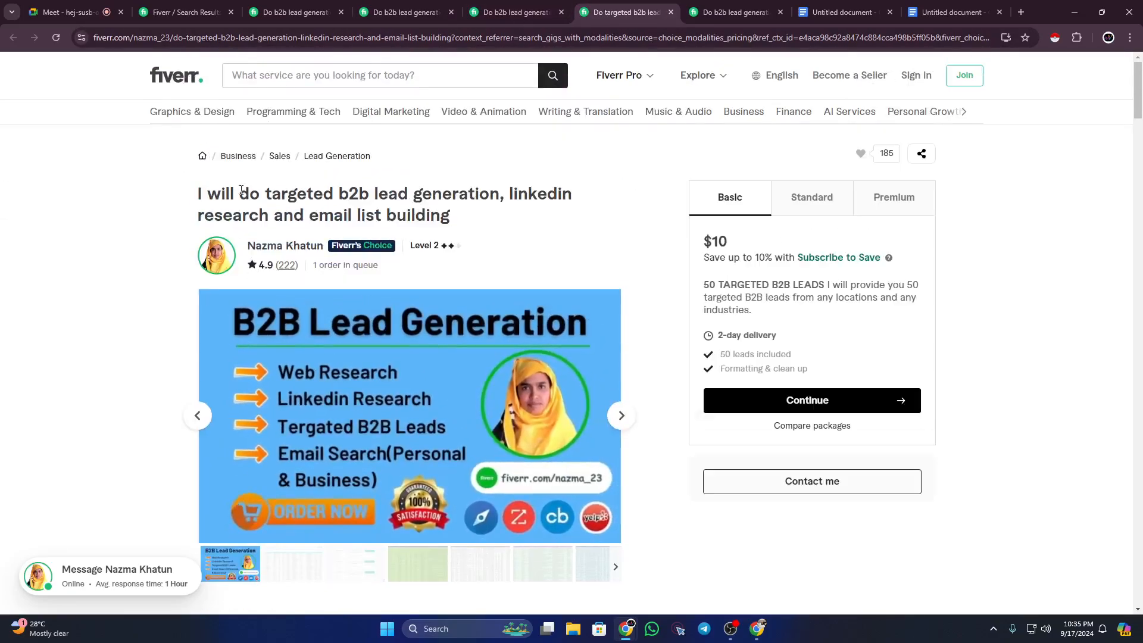
click(722, 12)
scroll(327, 188, up, 10)
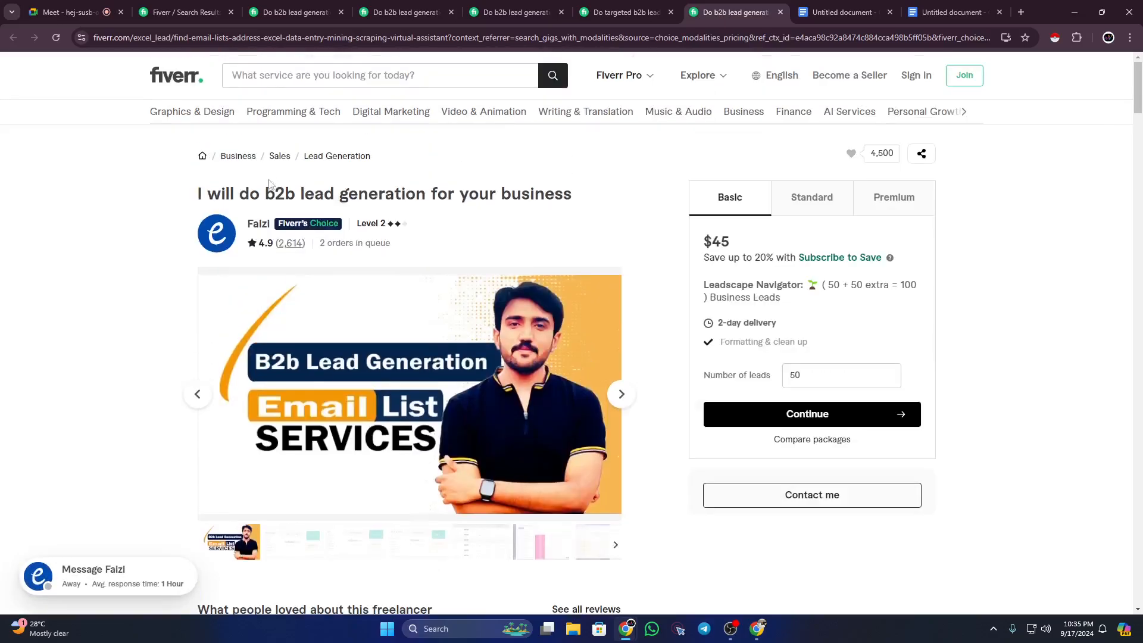
drag(235, 192, 197, 189)
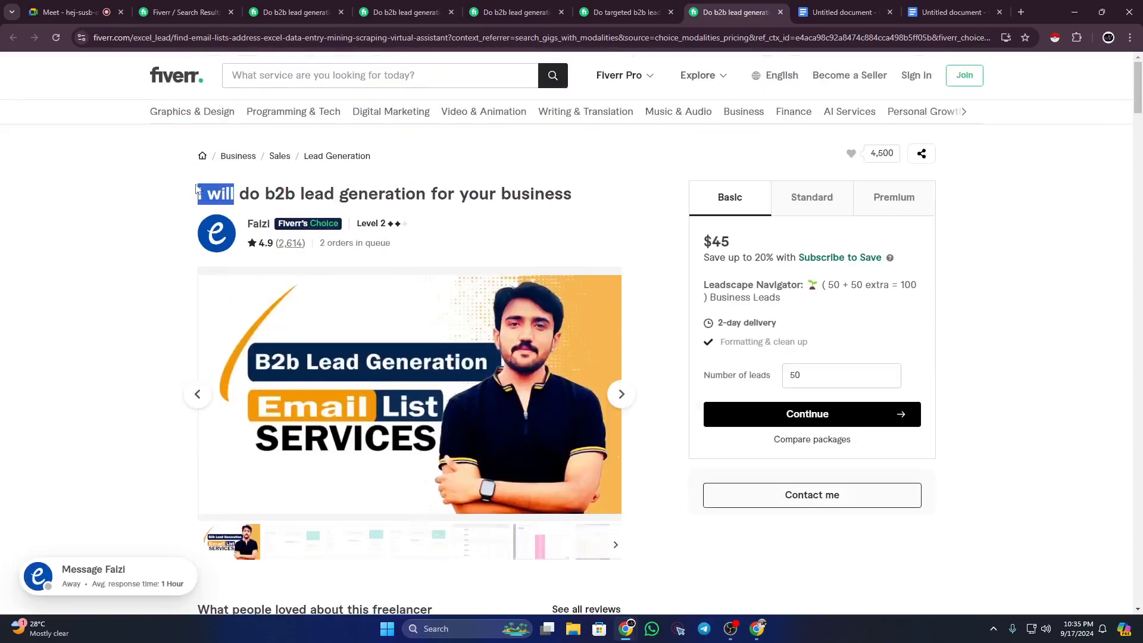
click(953, 12)
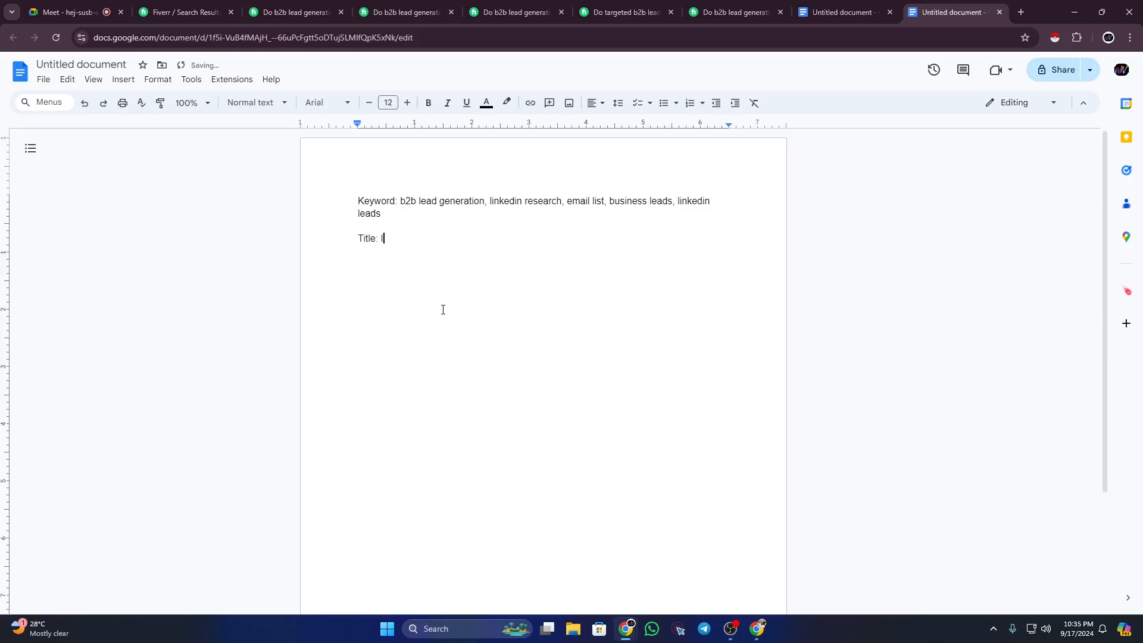
Step: Write 'I will' after 'Title:' and review the keyword line
text(I will)
drag(401, 202, 563, 205)
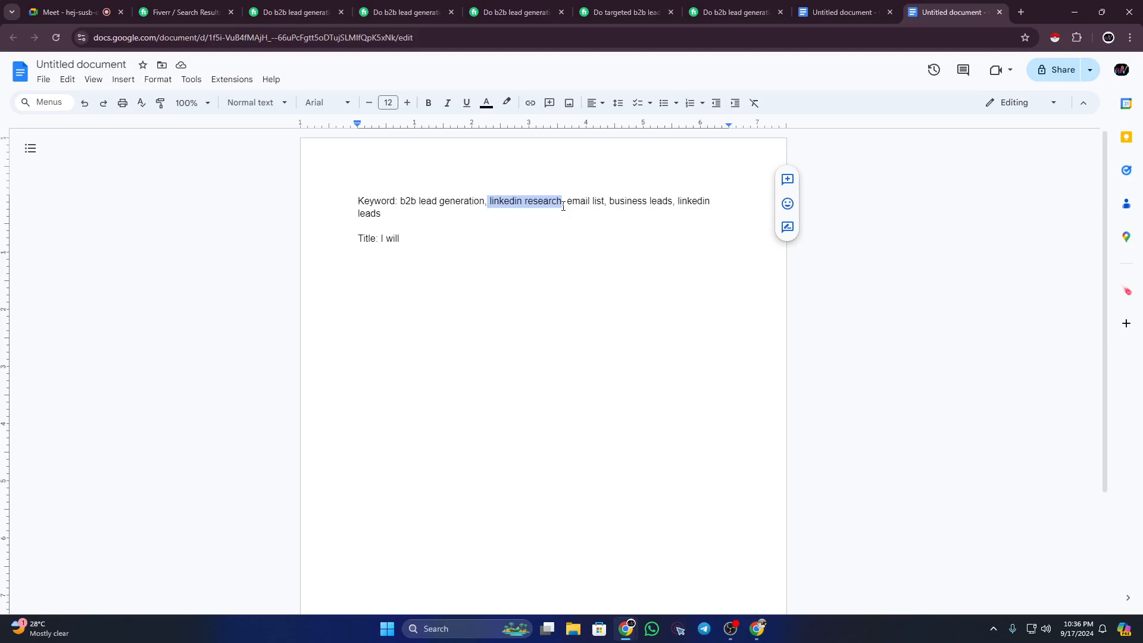
click(528, 196)
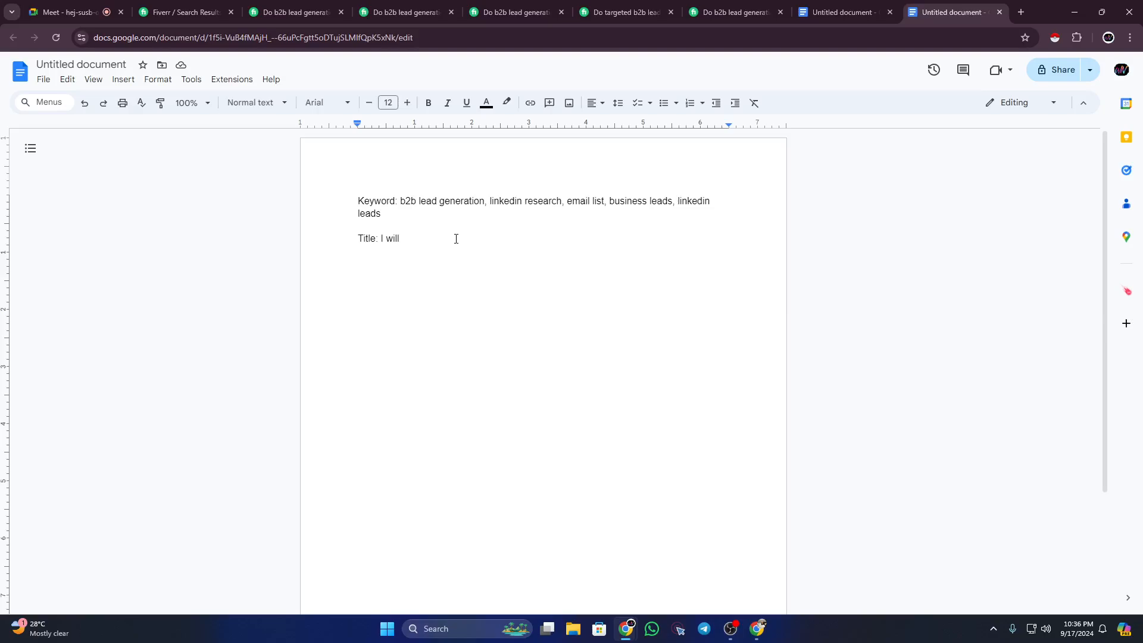
Step: Change the 'email list' keyword to 'email list building'
click(602, 200)
text(.)
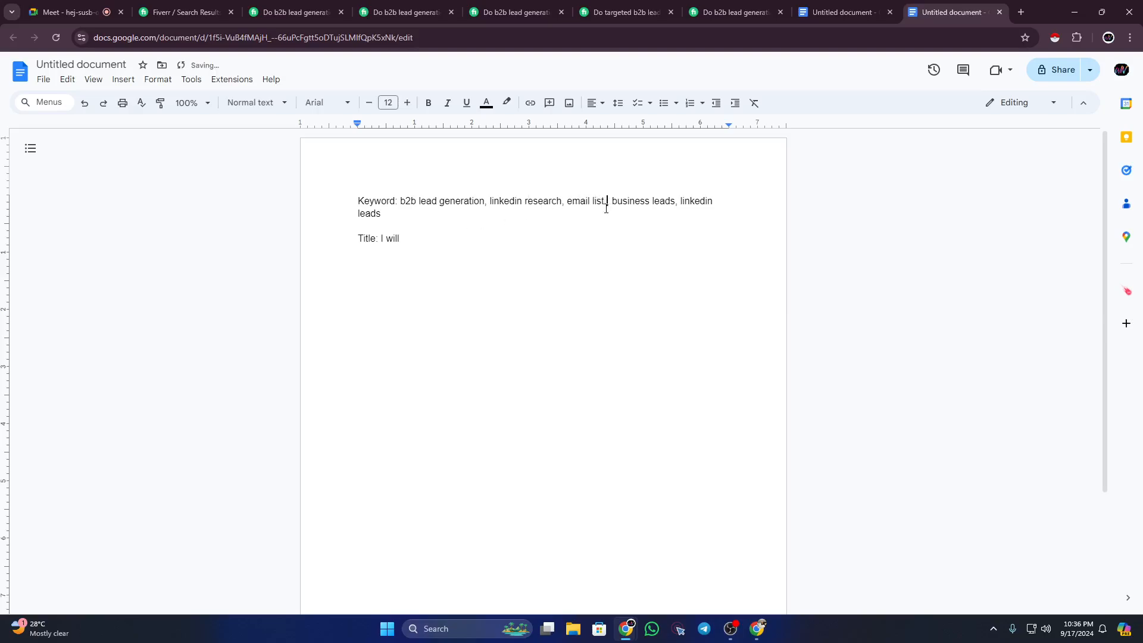
text(building)
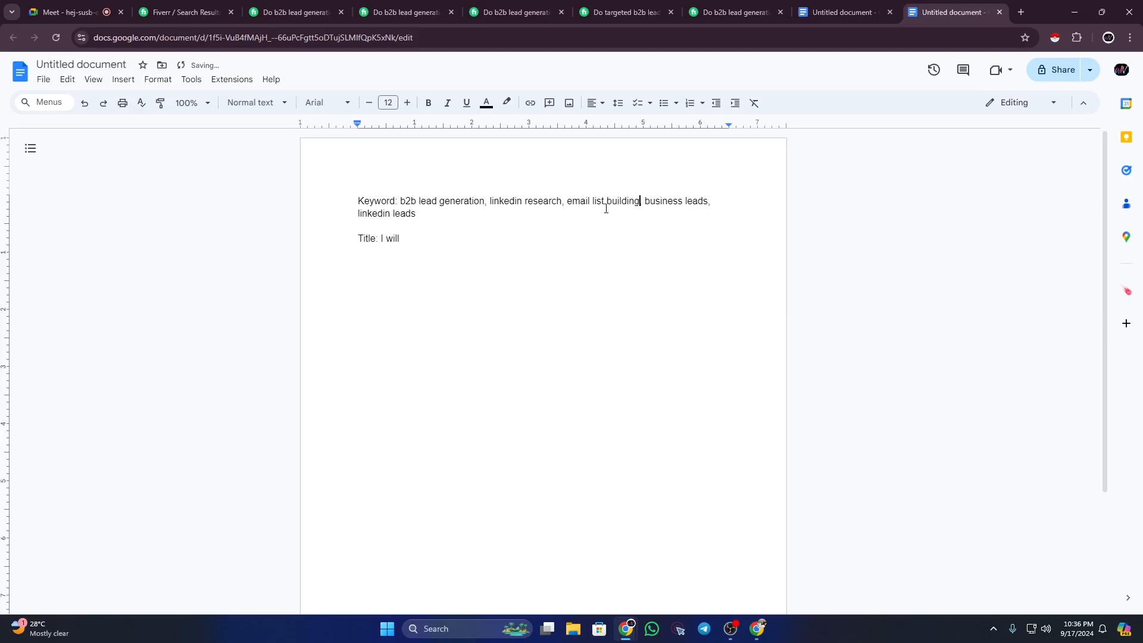
drag(567, 200, 634, 202)
click(629, 202)
double_click(428, 241)
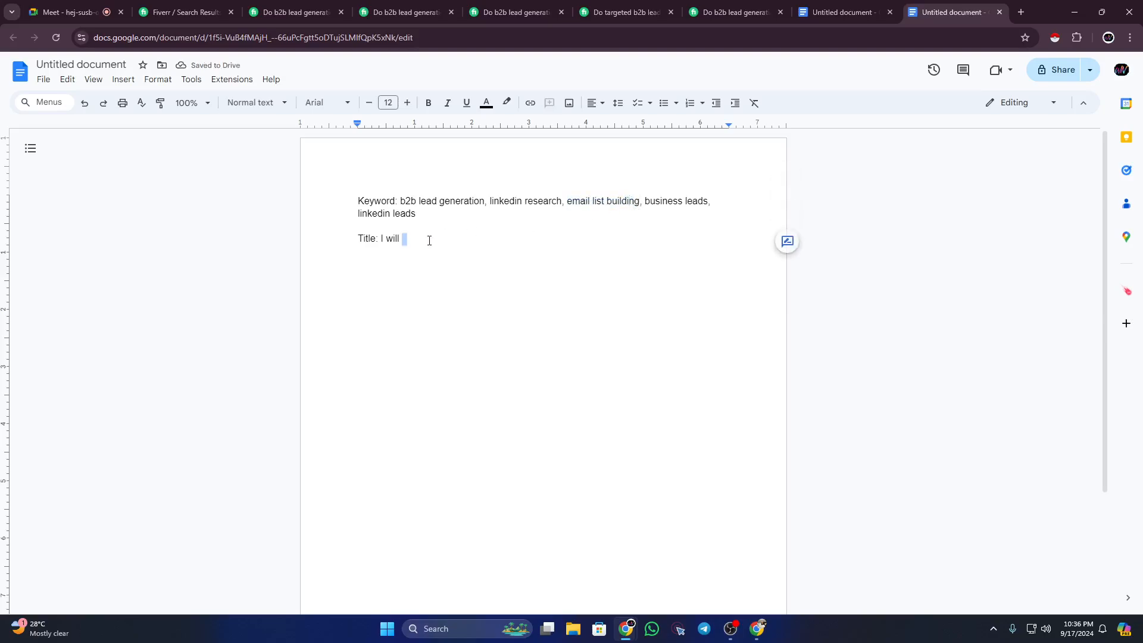
Step: Continue the title with 'do b2b lead generation, linkedin research and email list building'
click(429, 241)
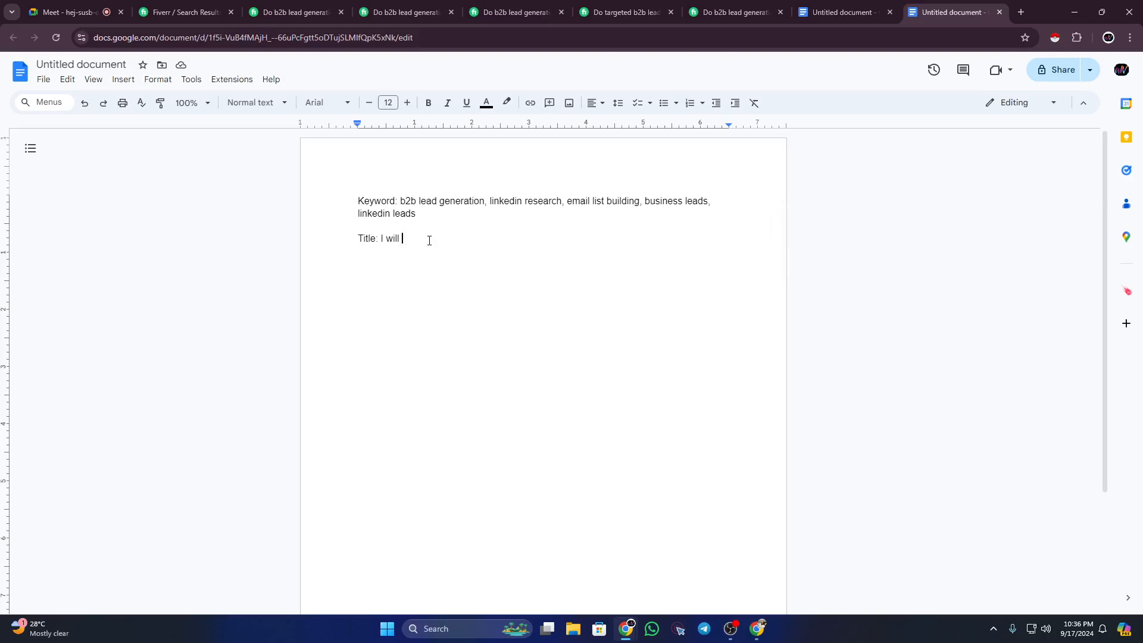
text(do)
text(b2b l)
text(ead ge)
text(nerati)
text(on)
text(.)
text( linked)
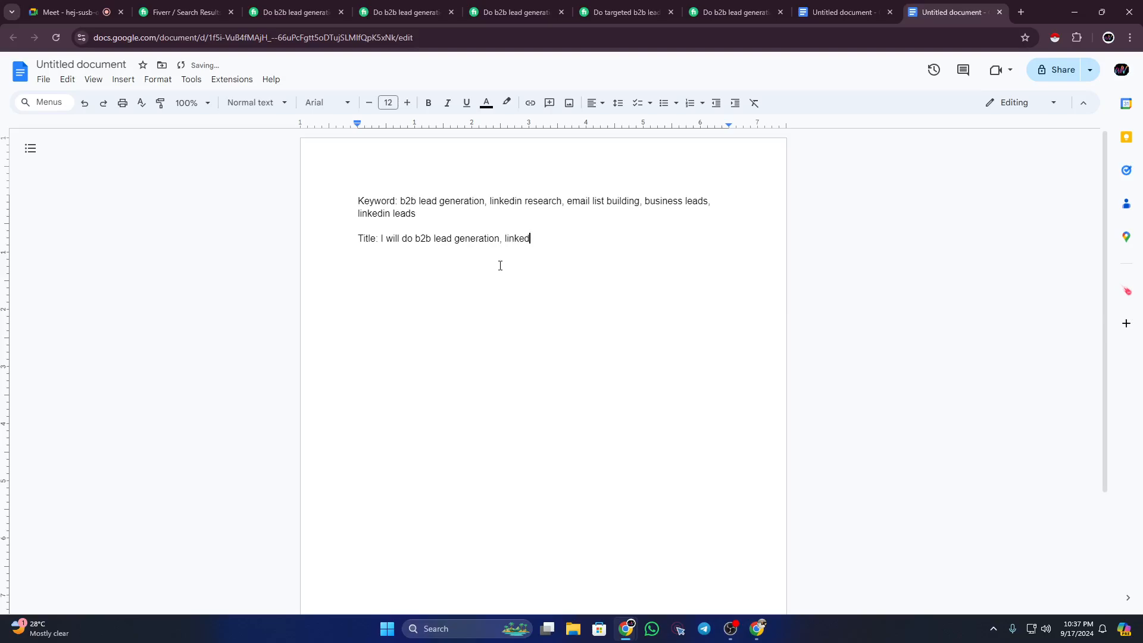
text(in research and email list b)
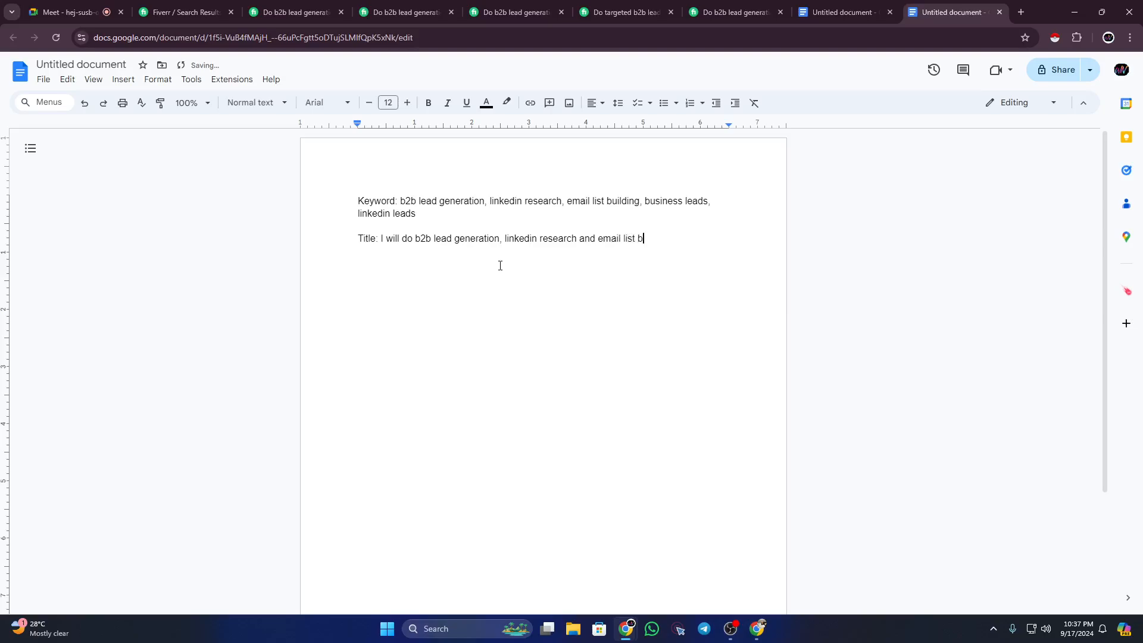
text(uilding)
key(BackSpace)
mouse_move(684, 241)
mouse_down()
mouse_move(584, 222)
mouse_move(418, 239)
mouse_move(667, 244)
mouse_up()
click(386, 239)
click(507, 239)
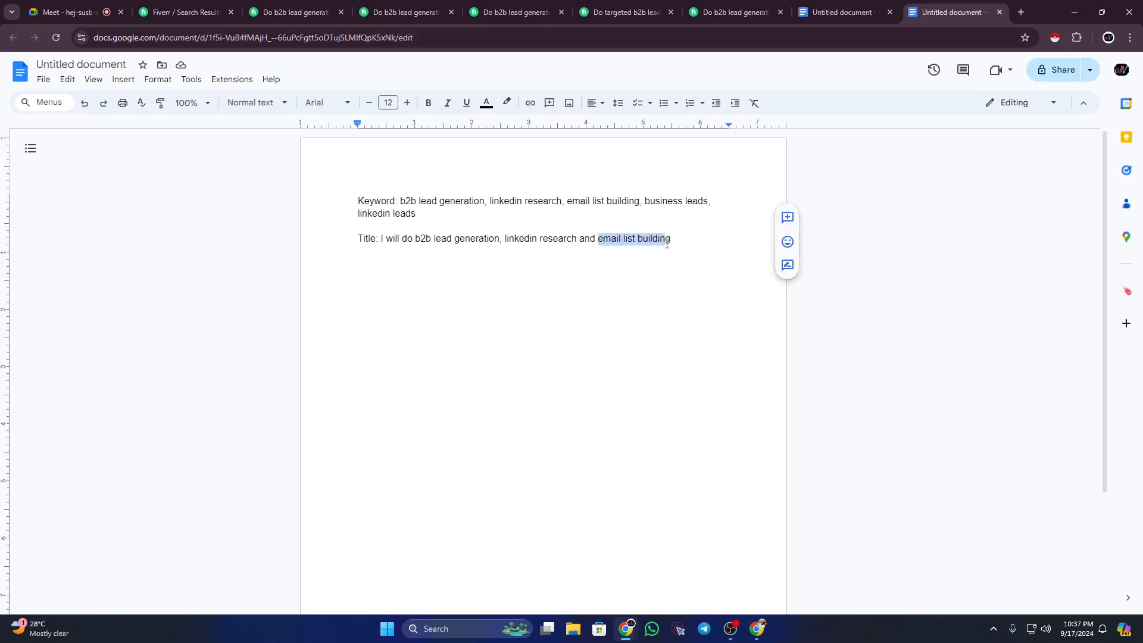
click(671, 239)
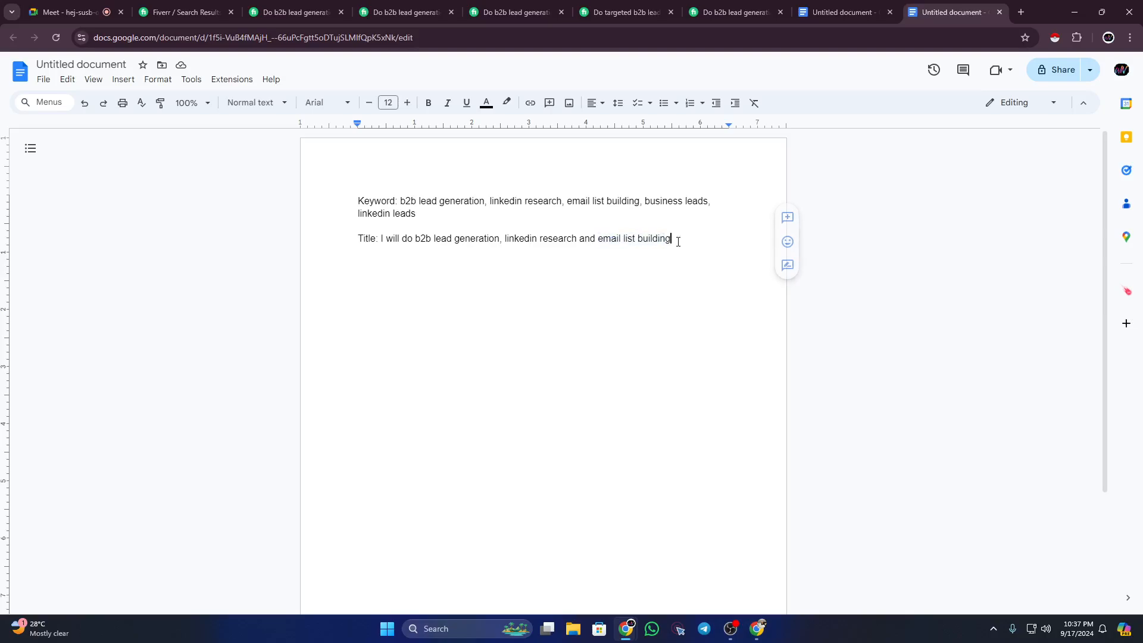
Step: Replace 'do' in the title with 'provide/give/generate/do' and check the line
double_click(406, 237)
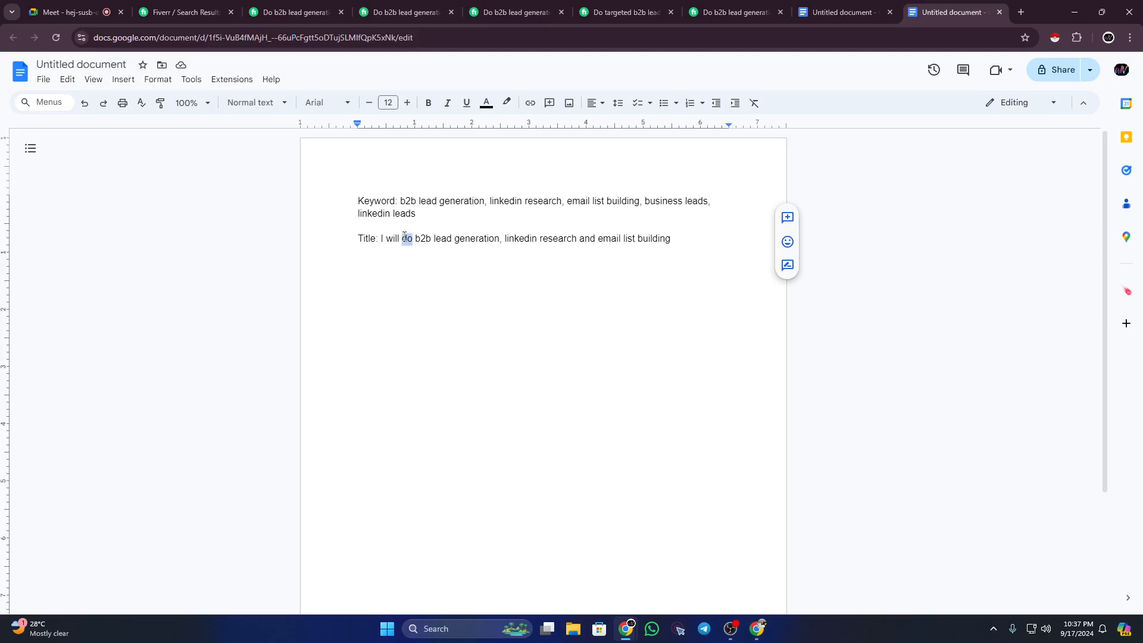
text(provi)
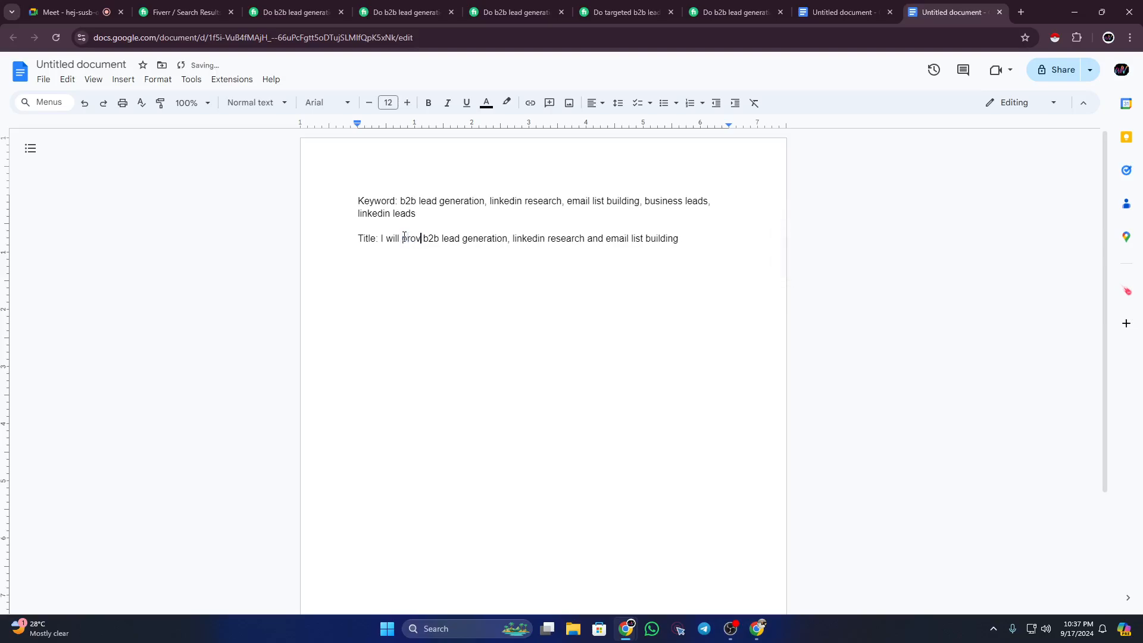
text(de)
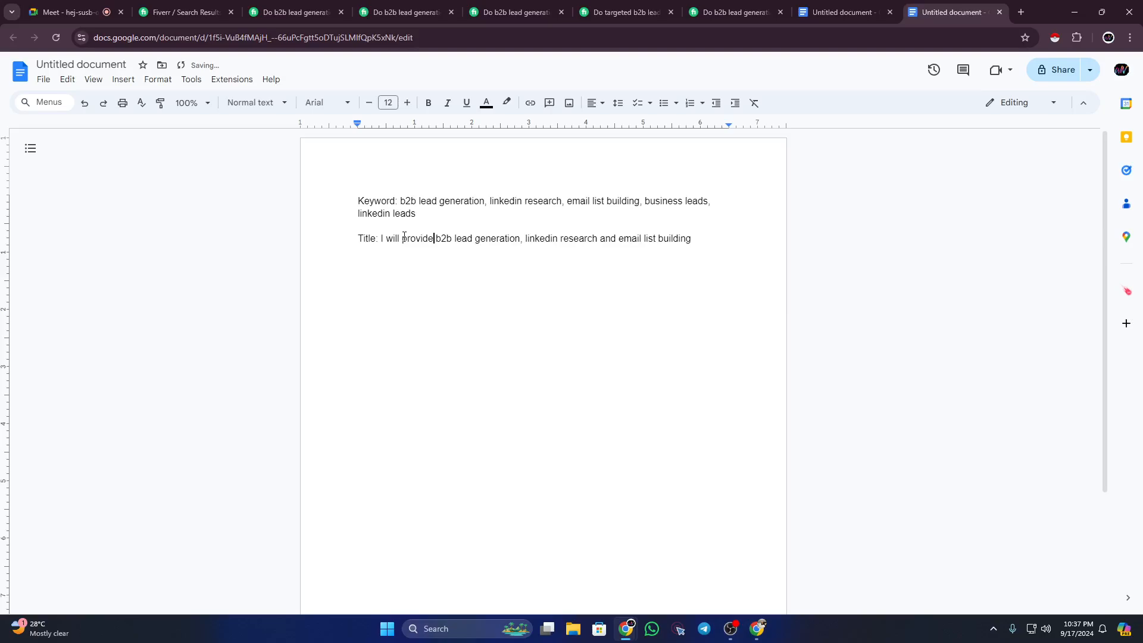
text(/)
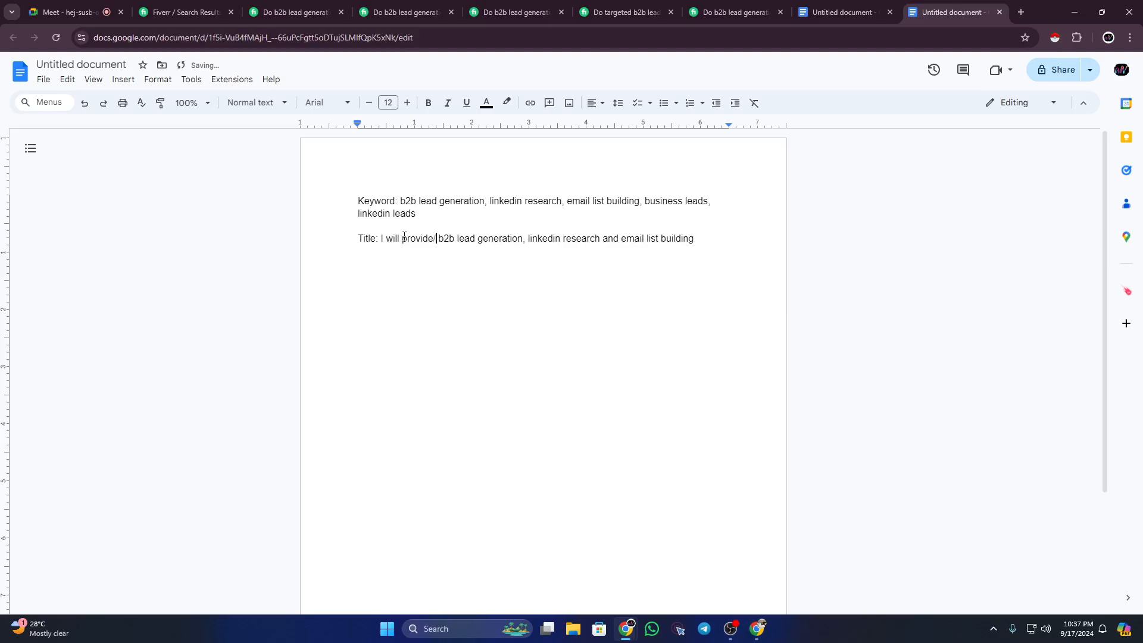
text(giv)
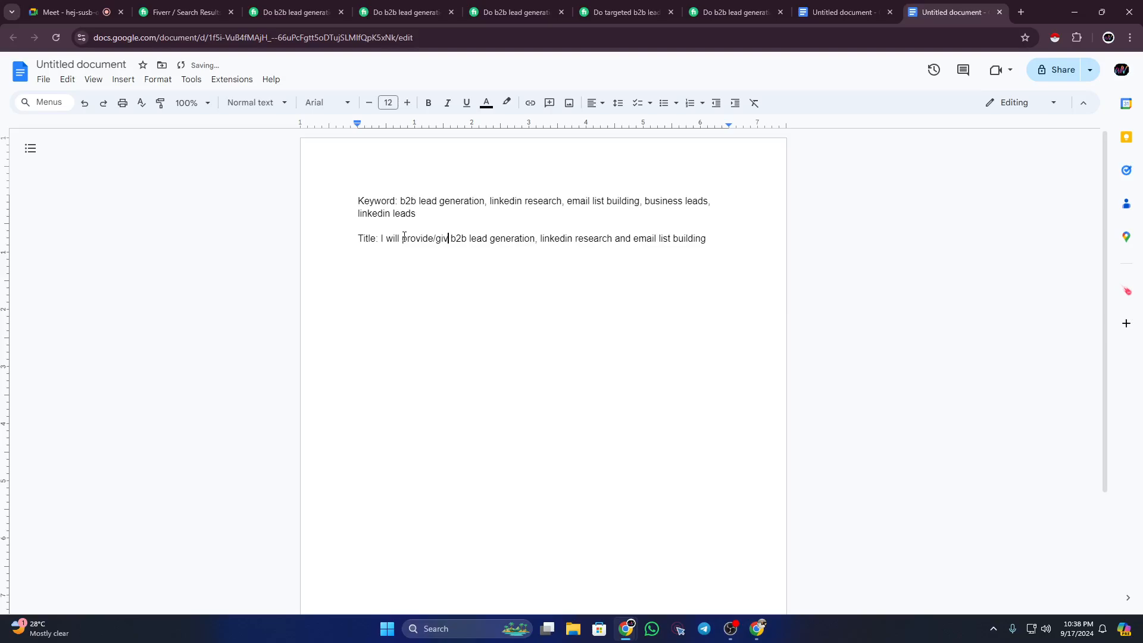
text(e/)
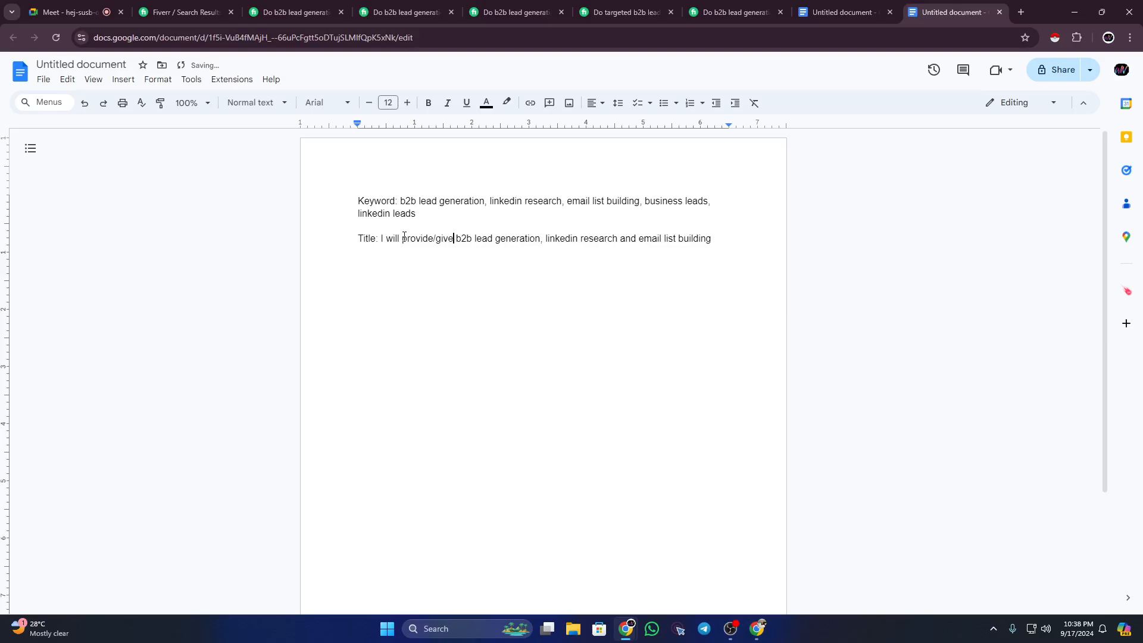
text(genera)
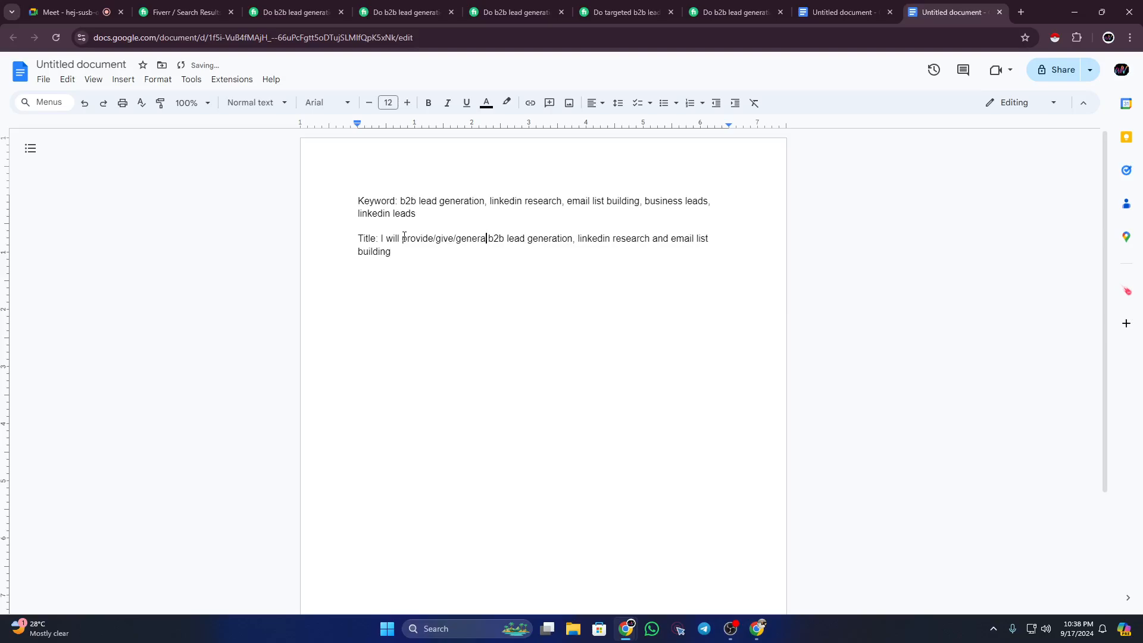
text(t)
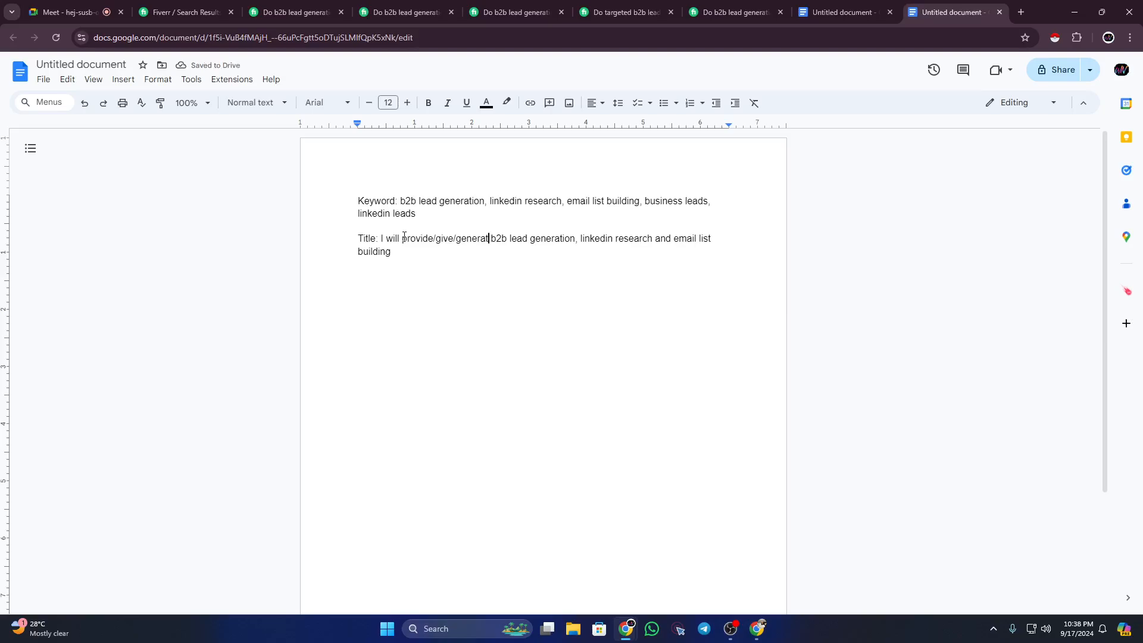
text(e)
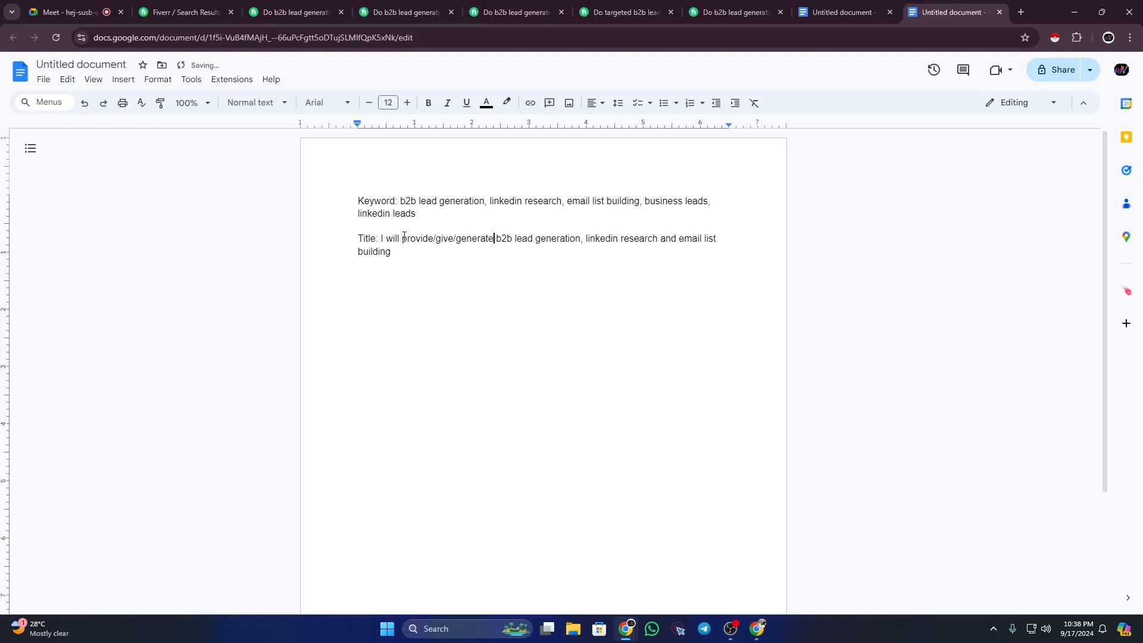
text(/do)
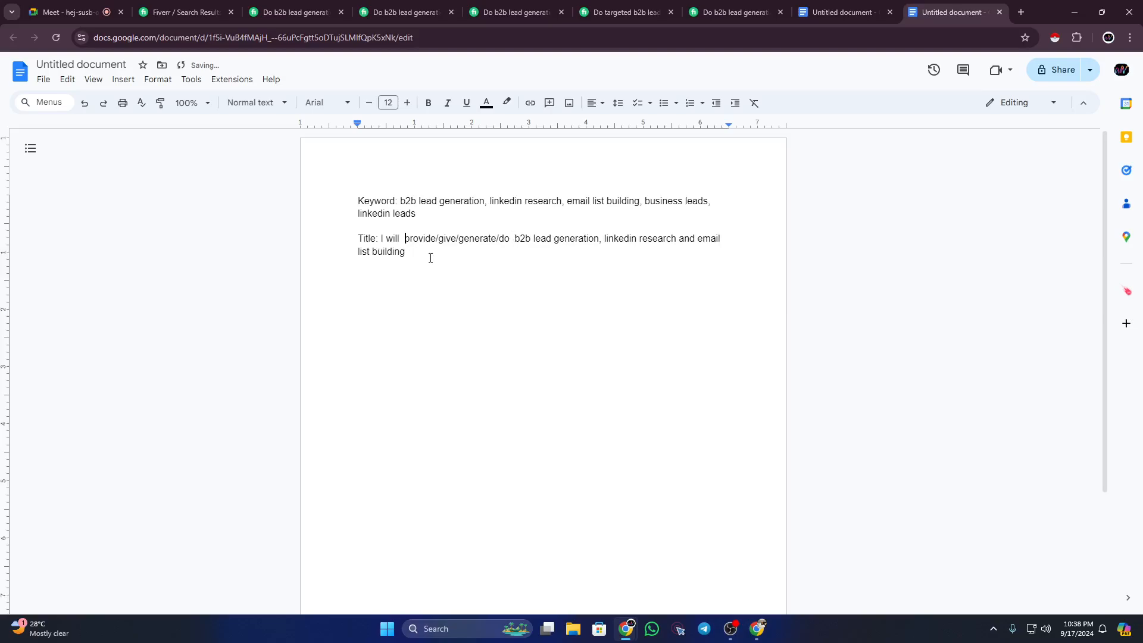
click(427, 242)
click(435, 252)
drag(459, 239, 496, 239)
click(489, 239)
click(475, 239)
click(431, 251)
drag(360, 252, 408, 254)
click(408, 254)
triple_click(375, 201)
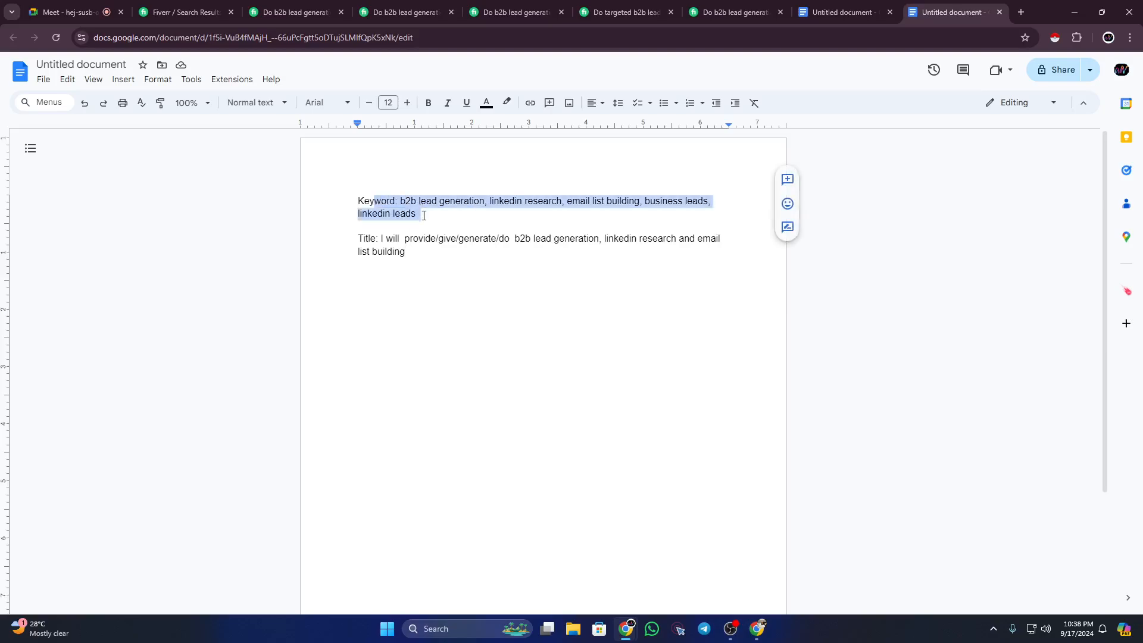
click(422, 251)
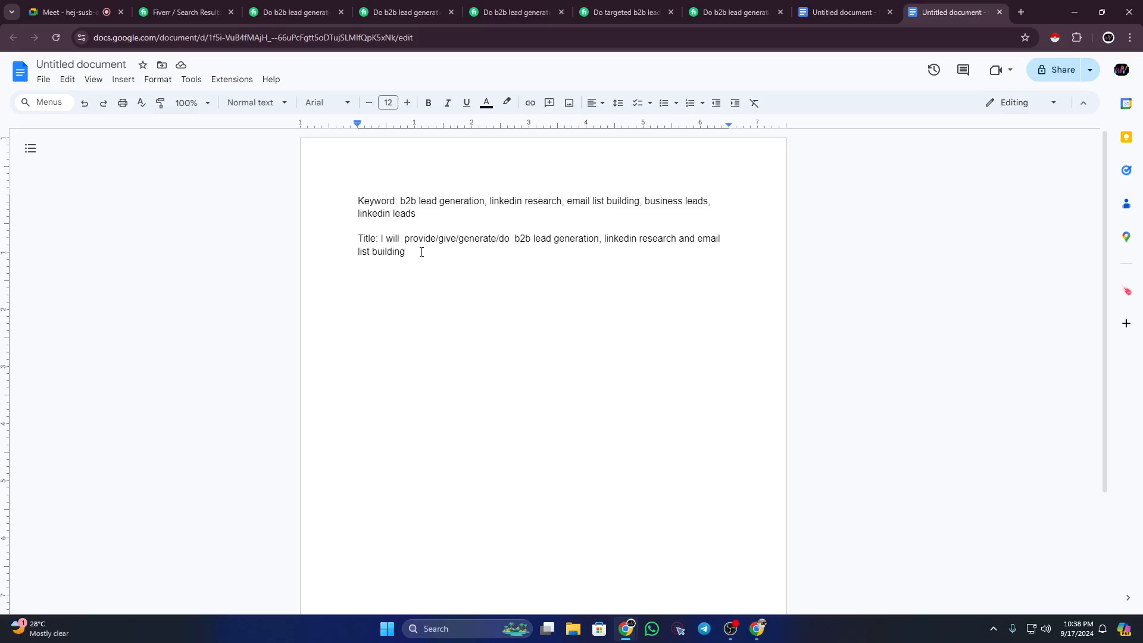
Step: Study the About this gig description of the first b2b lead generation gig
click(295, 3)
scroll(380, 247, down, 3)
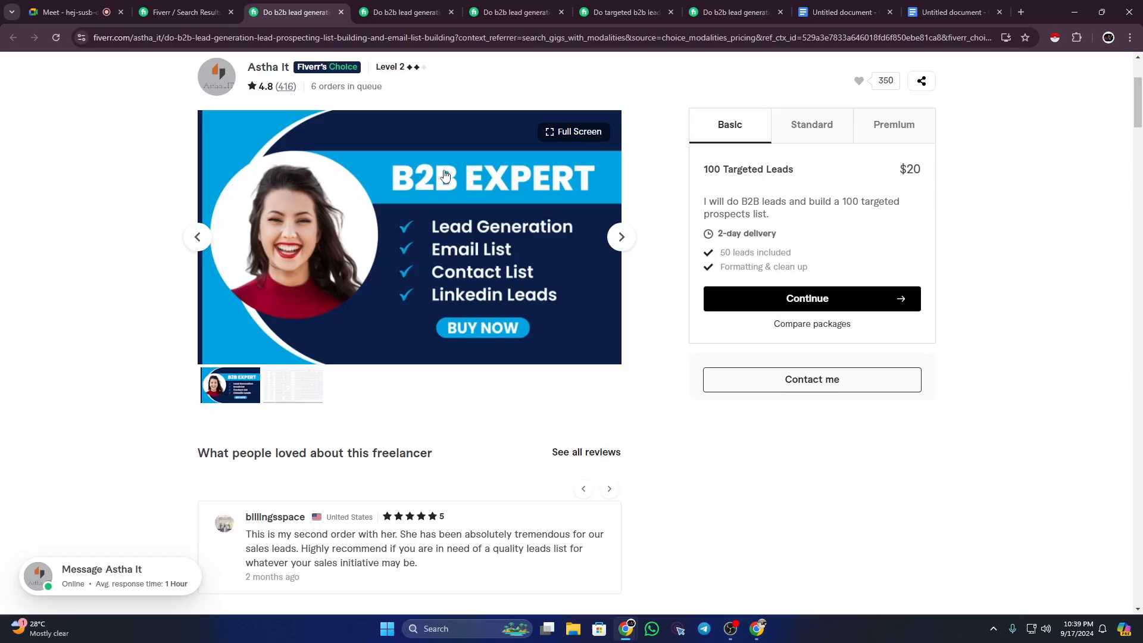
scroll(442, 241, down, 8)
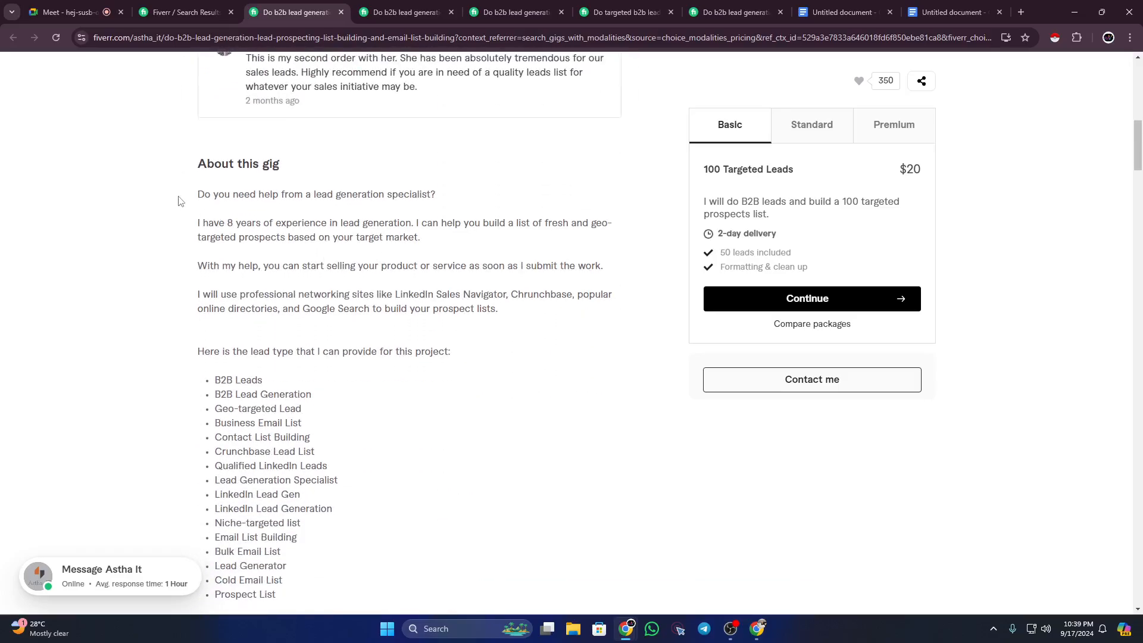
drag(204, 192, 429, 423)
click(249, 211)
drag(196, 189, 462, 313)
click(463, 313)
click(936, 13)
Step: Review the next gig's Areas of Service, then bring up the 'build prospect email list' gig
click(405, 12)
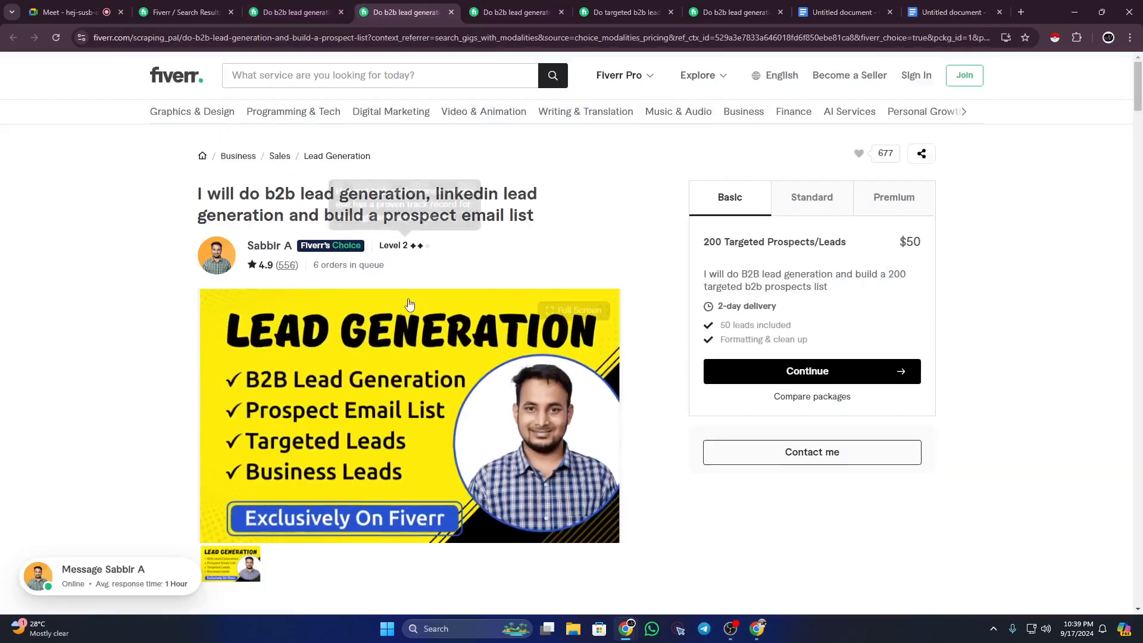
scroll(409, 305, down, 15)
scroll(341, 258, up, 3)
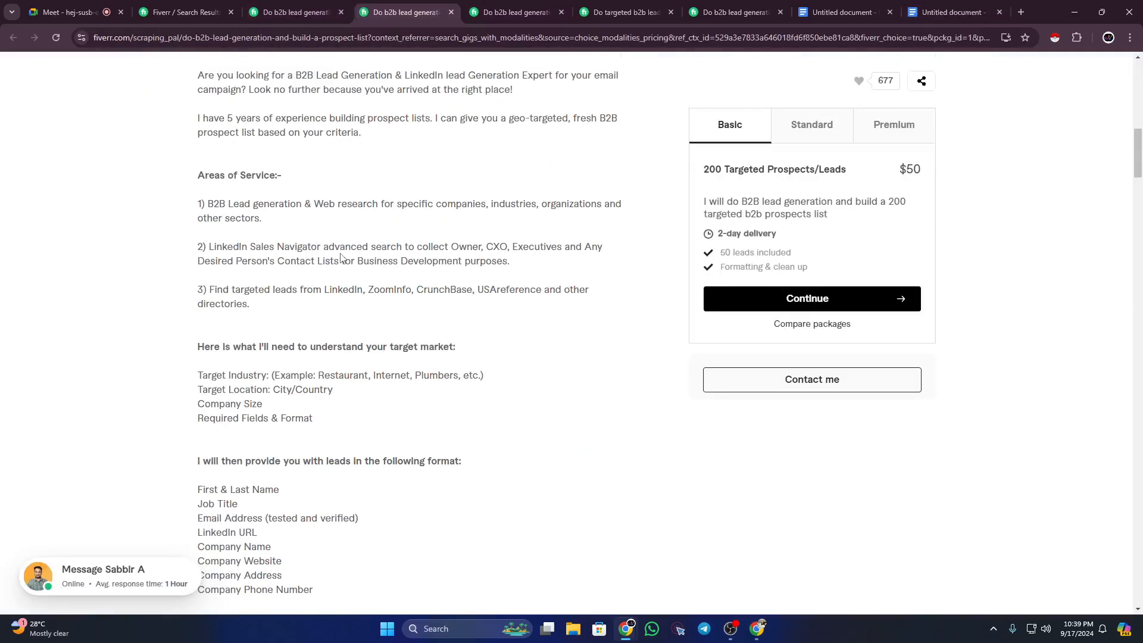
drag(221, 237, 353, 338)
click(353, 338)
scroll(353, 338, up, 2)
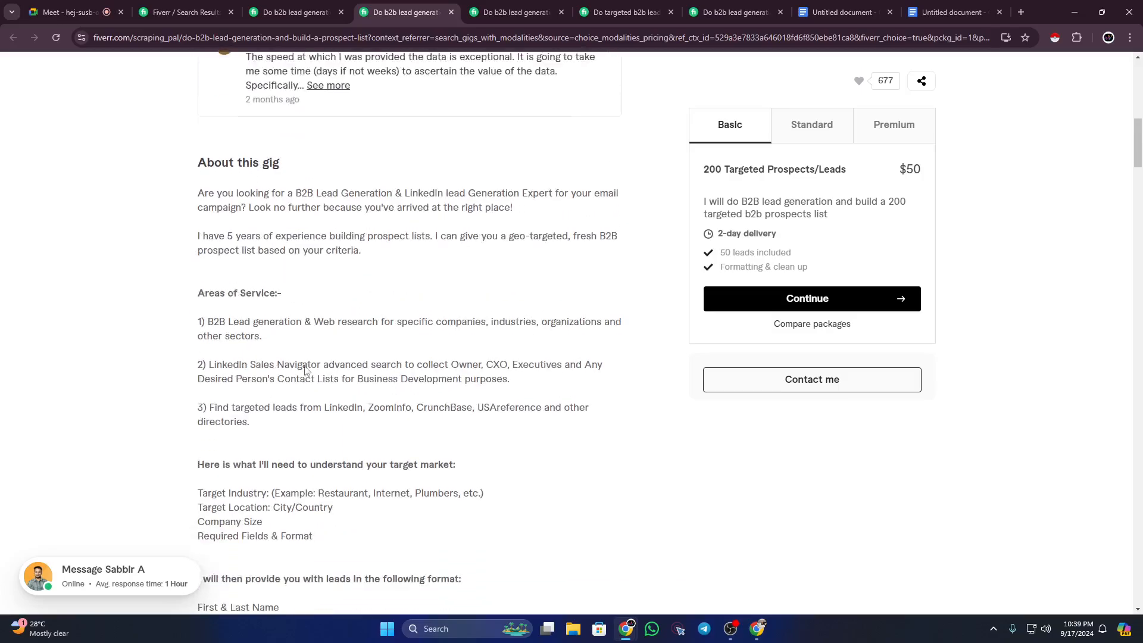
scroll(305, 370, down, 1)
scroll(502, 427, down, 3)
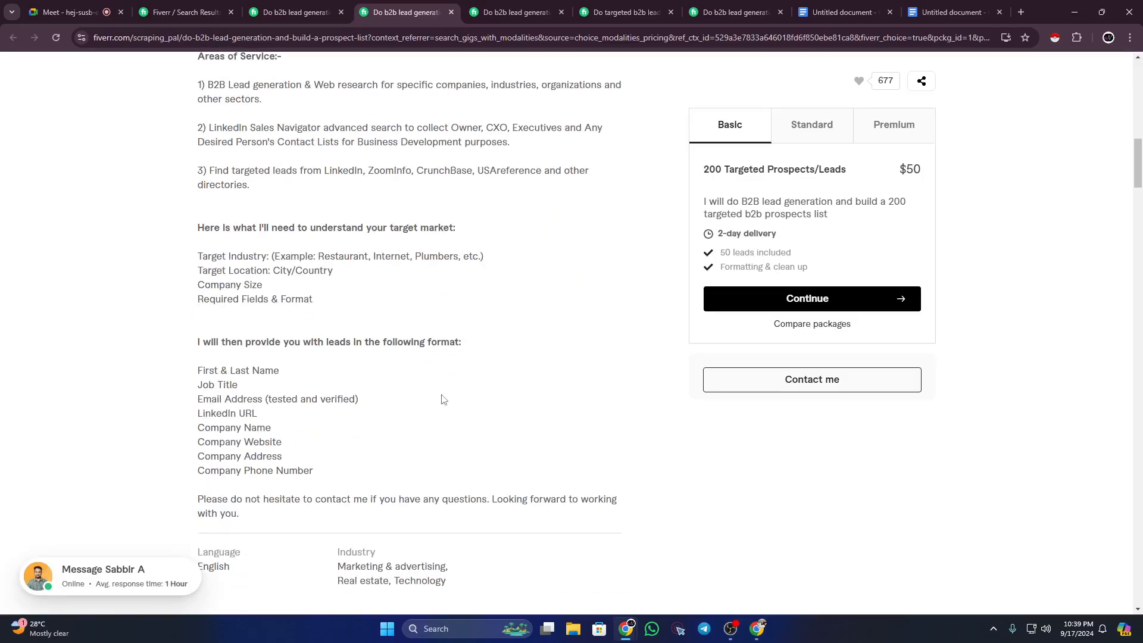
scroll(443, 399, up, 6)
click(528, 8)
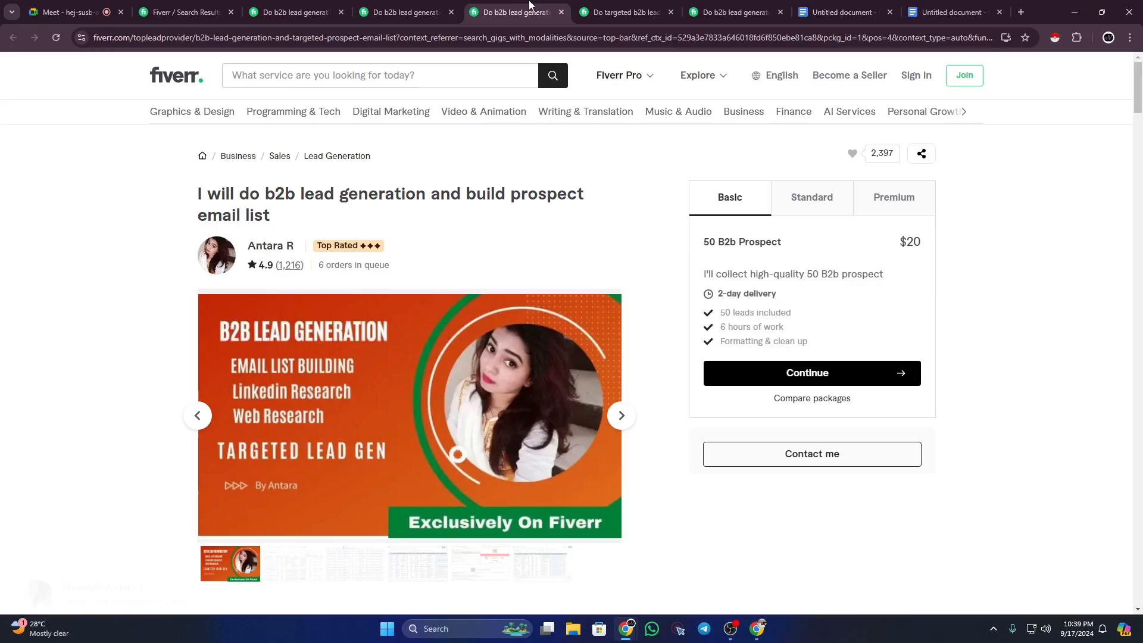
Step: Study this gig's tools list, Email Verification heading and opening description lines
scroll(301, 316, down, 12)
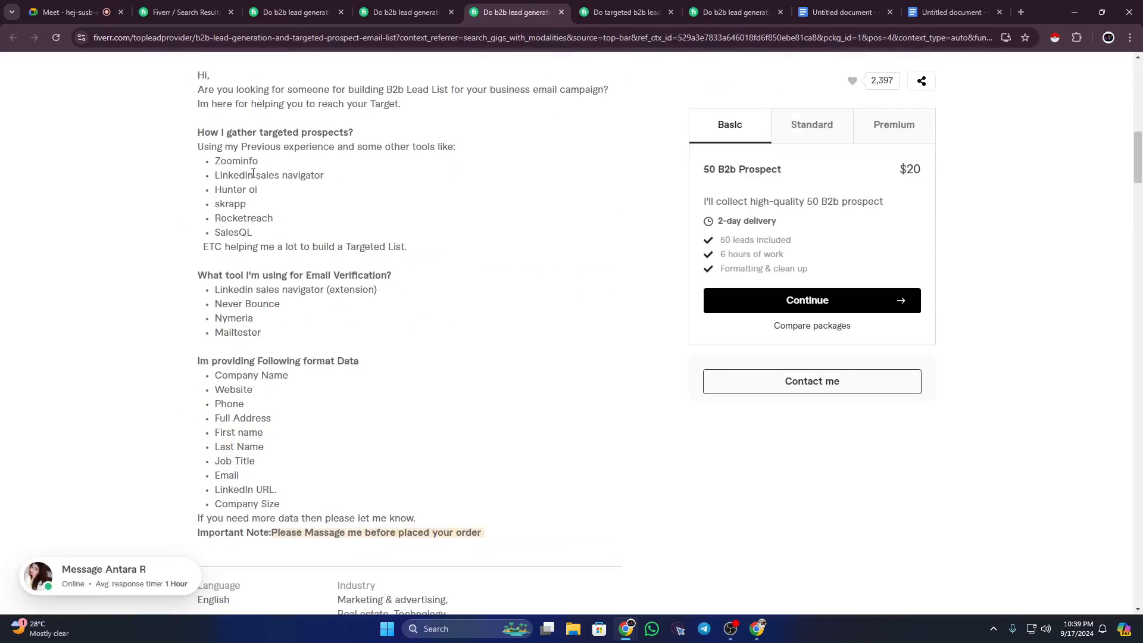
drag(253, 173, 375, 383)
click(378, 386)
drag(207, 269, 379, 272)
drag(197, 280, 410, 286)
click(399, 280)
drag(196, 279, 397, 273)
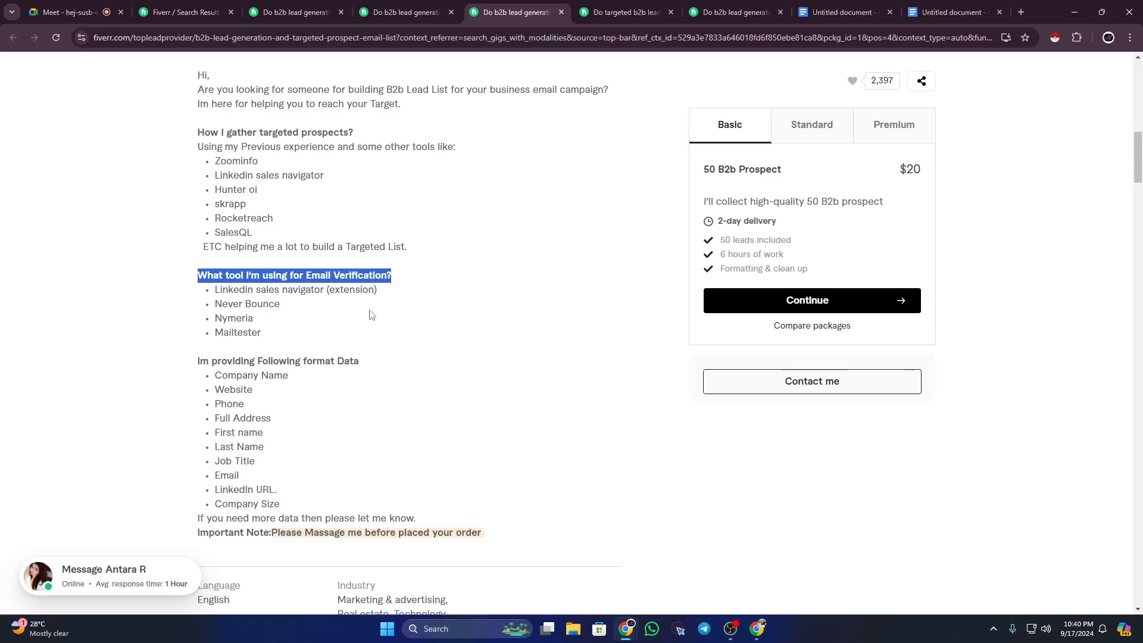
scroll(381, 319, up, 4)
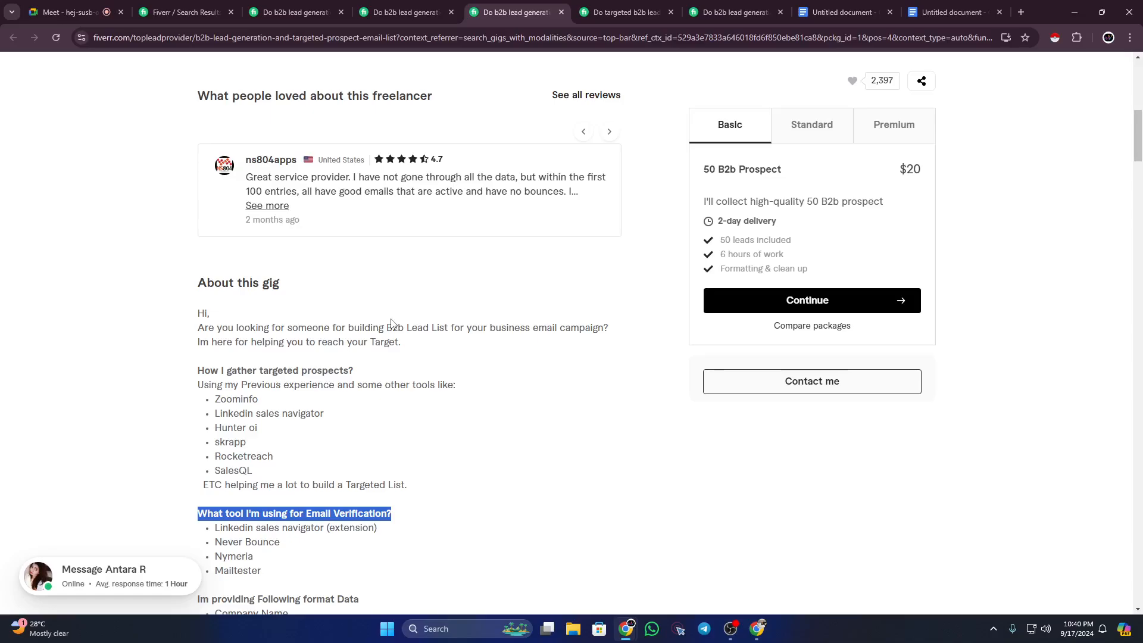
scroll(381, 319, up, 6)
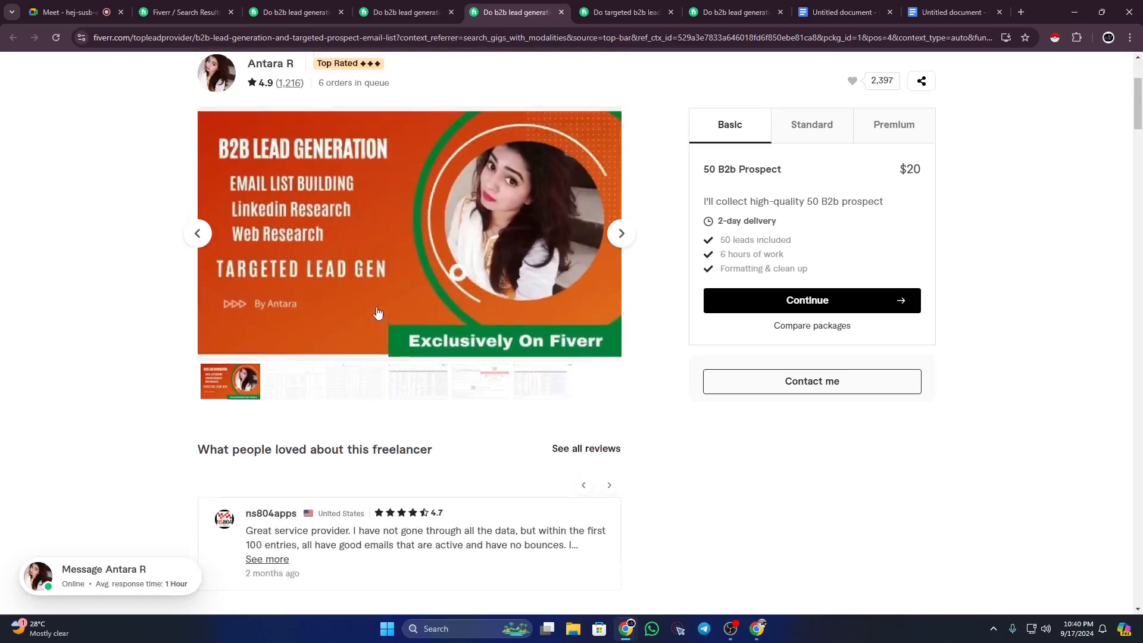
scroll(365, 313, down, 7)
drag(250, 268, 359, 336)
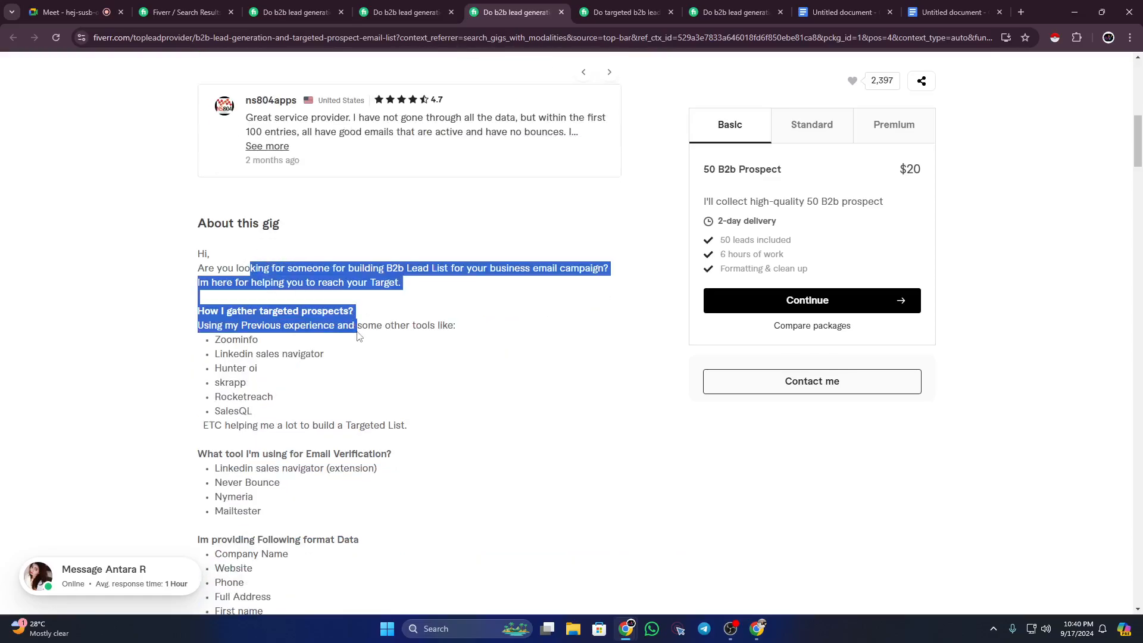
click(463, 327)
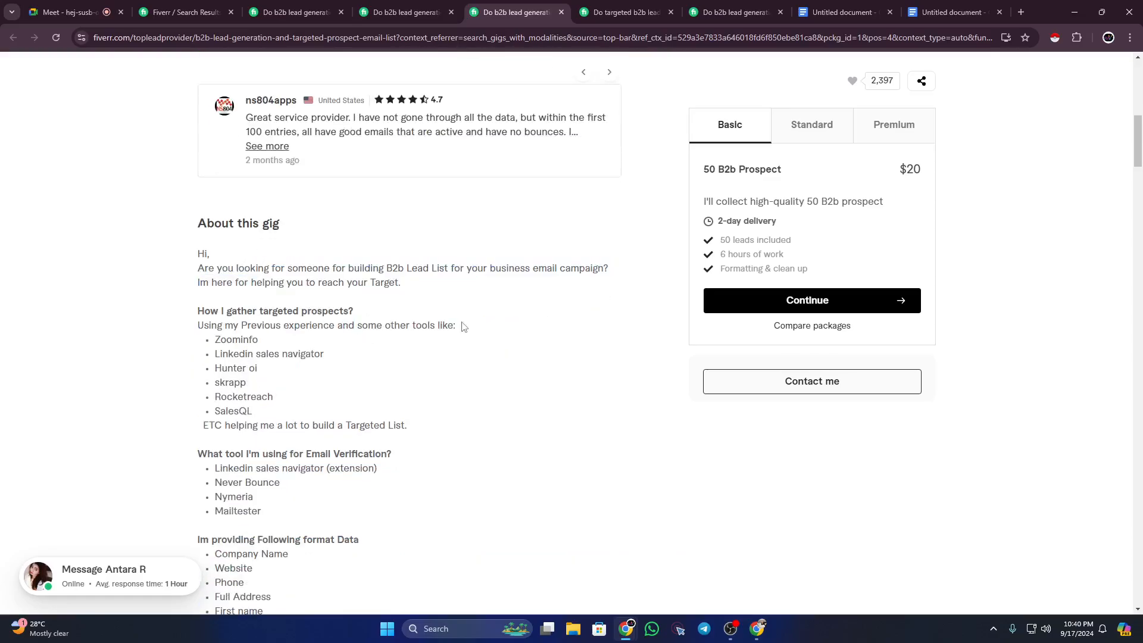
Step: Review the targeted b2b lead generation gig's experience paragraph and tools list, then return to the outline
click(617, 10)
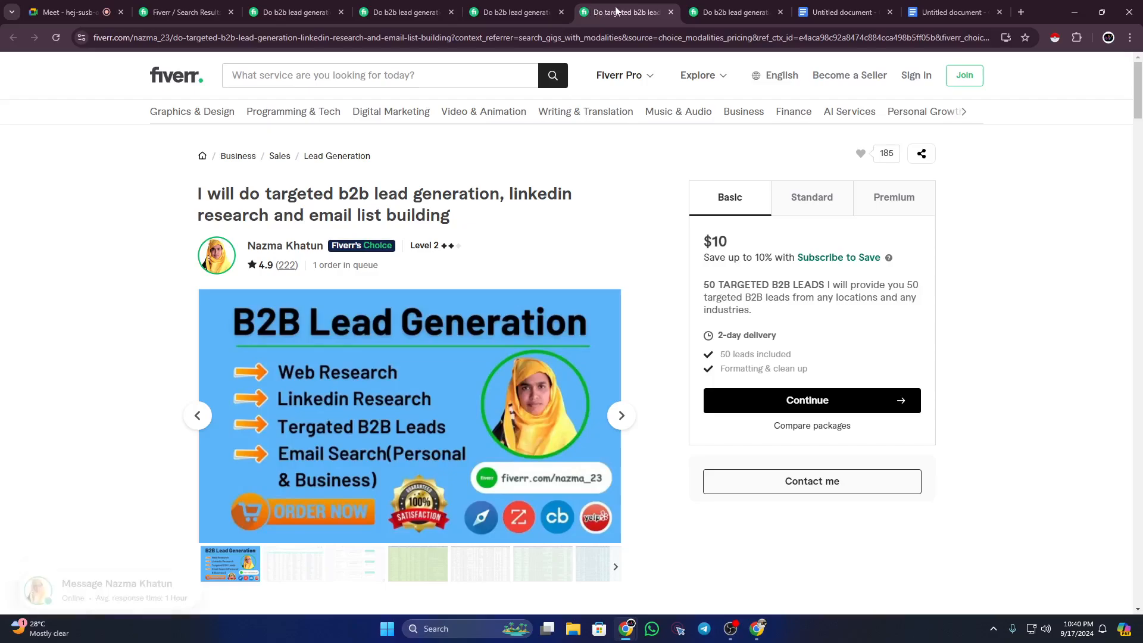
scroll(250, 254, down, 8)
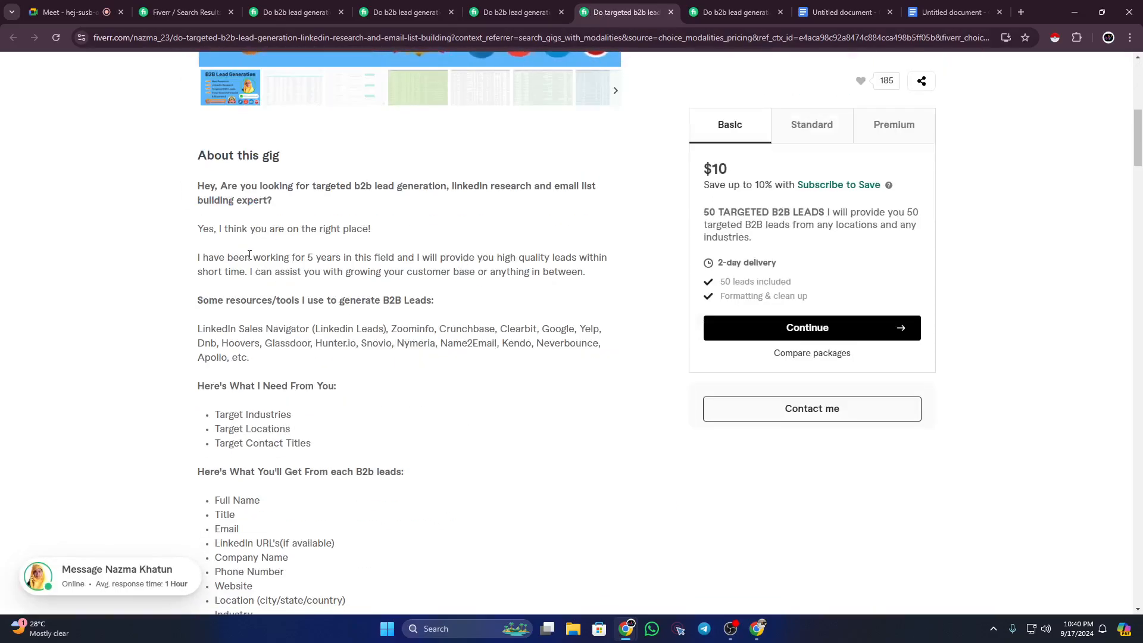
drag(249, 255, 434, 383)
click(433, 379)
scroll(433, 378, down, 2)
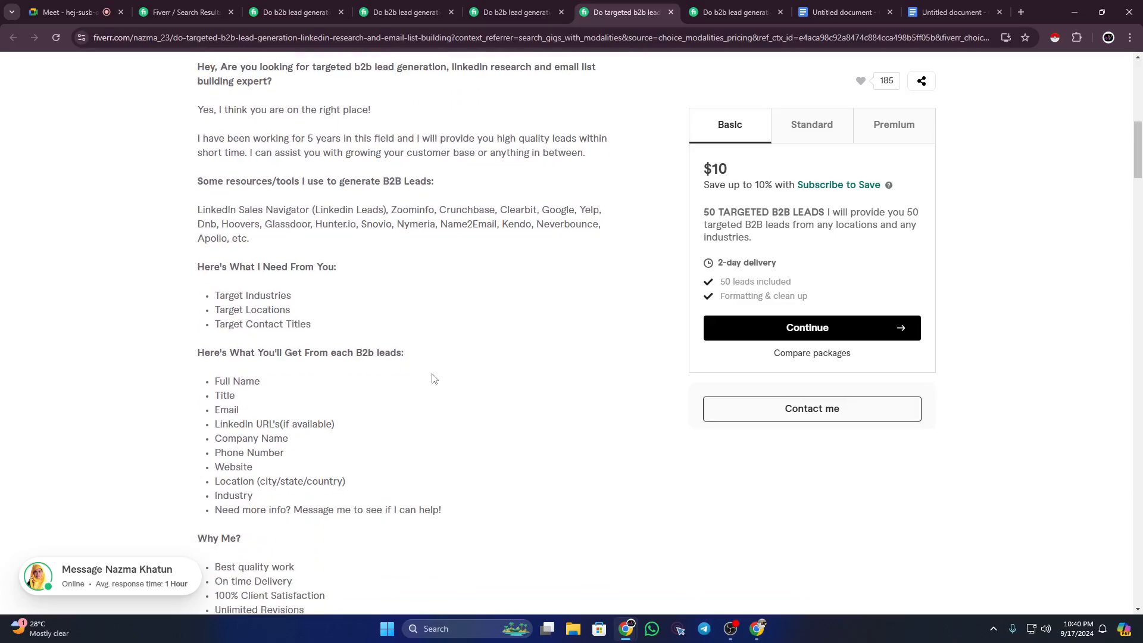
scroll(433, 378, up, 10)
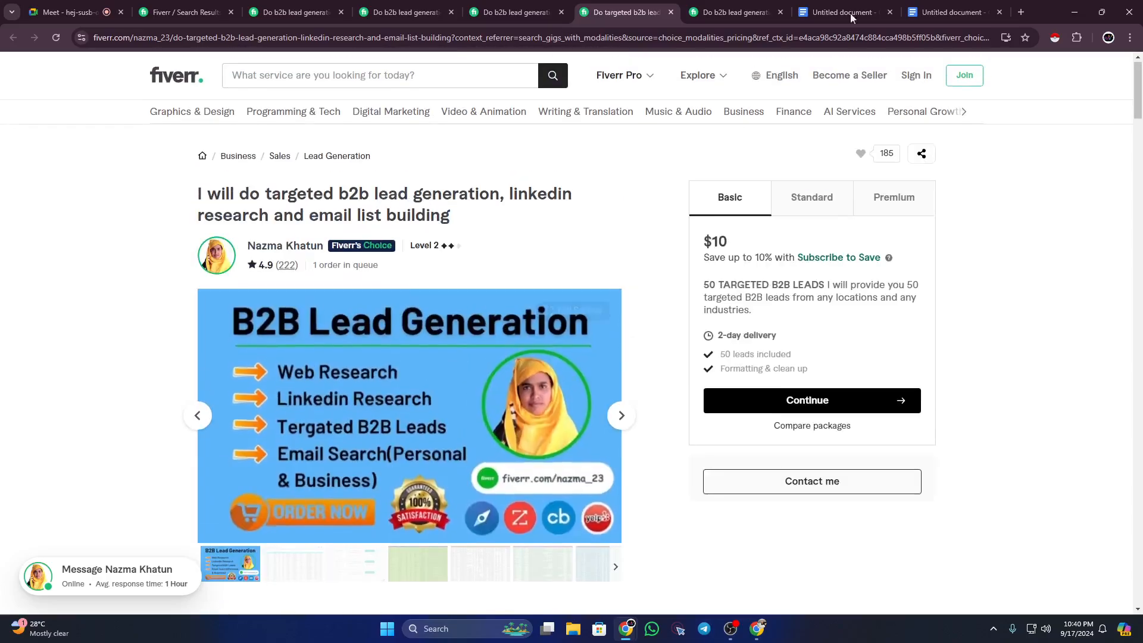
click(953, 12)
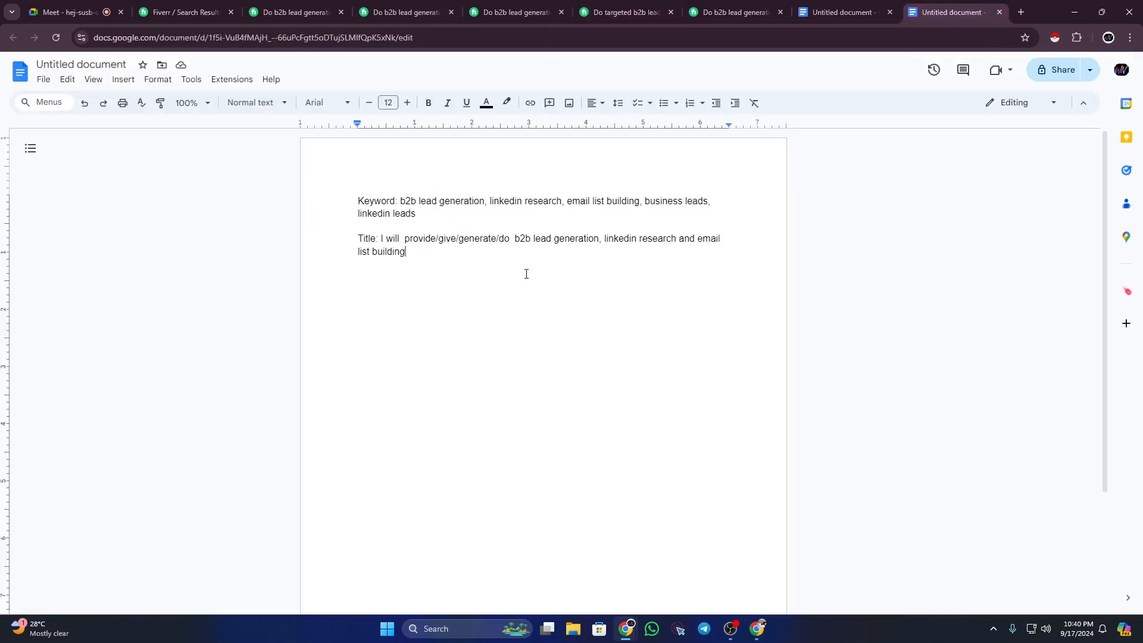
Step: Add a 'Description:' label below the title line and give it a green highlight
key(Return)
key(Return)
text(Descriptioin)
key(BackSpace)
key(BackSpace)
text(n:)
key(Return)
key(Return)
drag(359, 276, 412, 277)
click(504, 103)
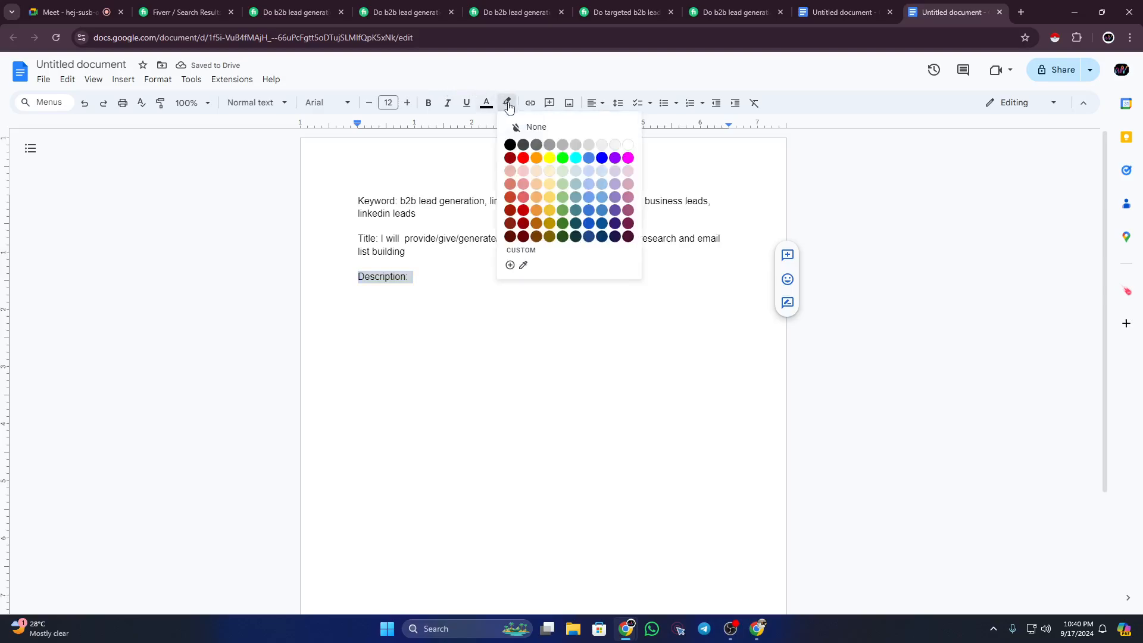
click(562, 158)
click(488, 261)
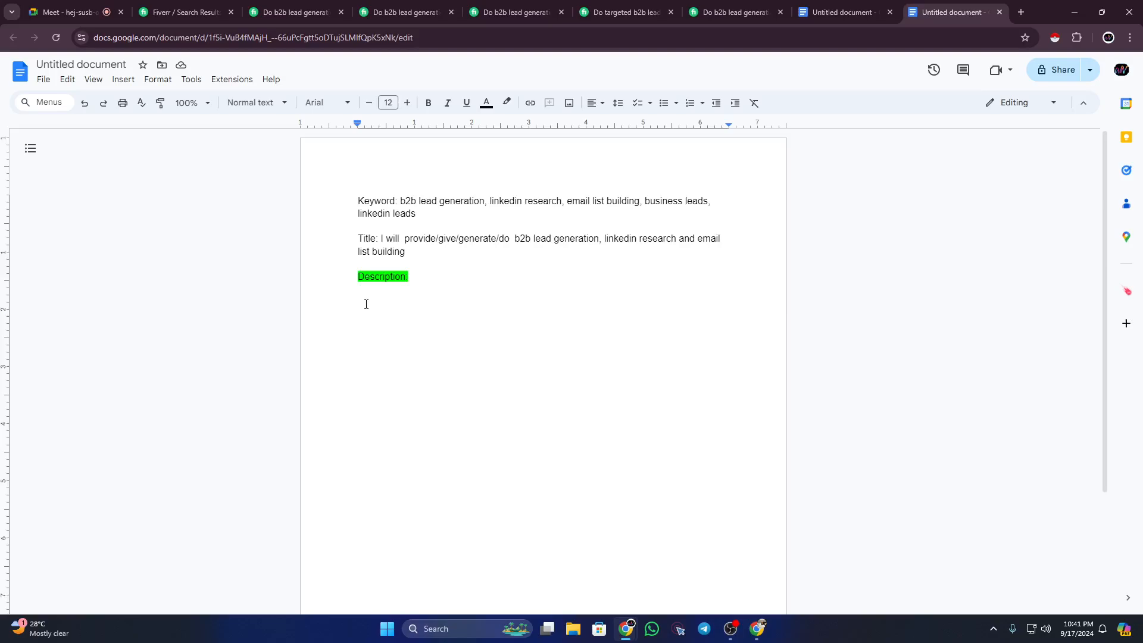
Step: Open the 'b2b lead generation for any industry' gig from the search results in a new tab
click(167, 13)
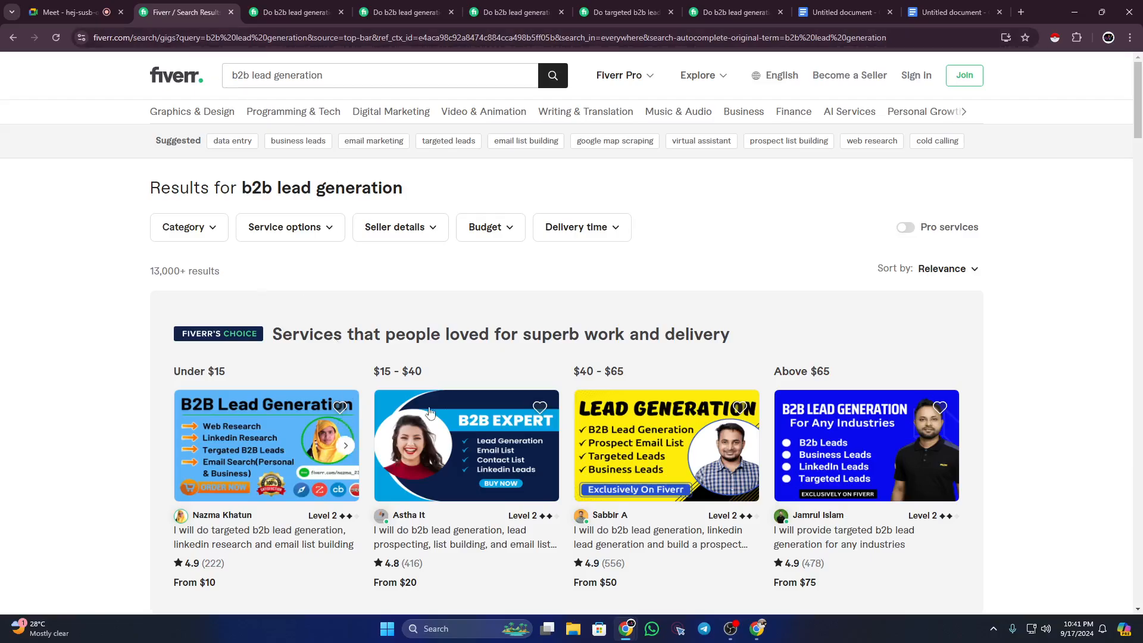
scroll(514, 413, down, 5)
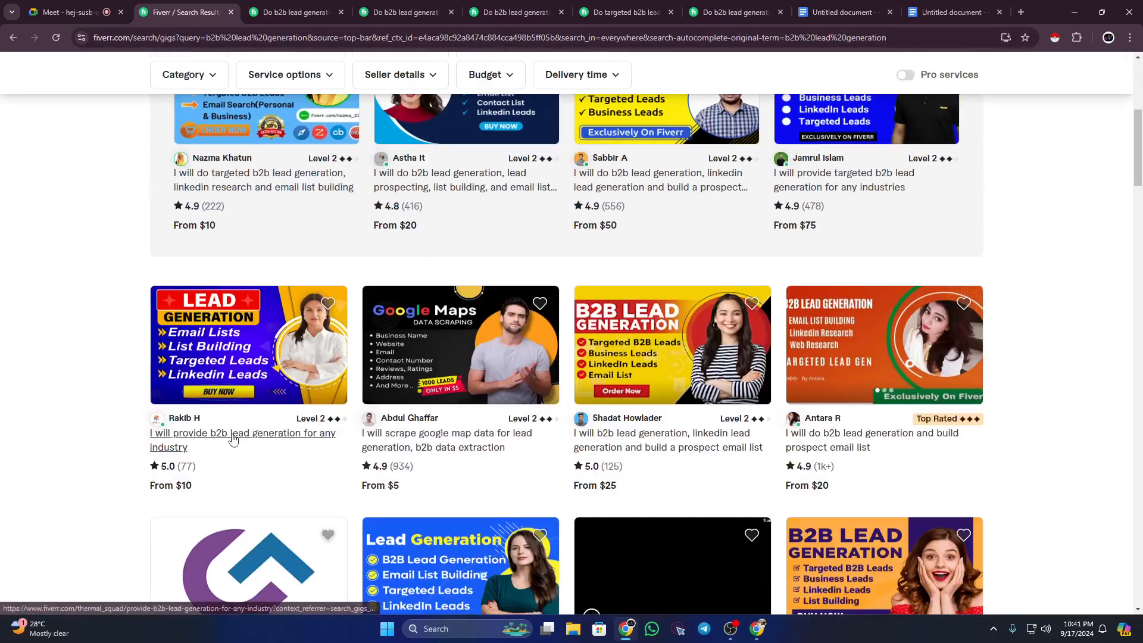
right_click(228, 434)
click(255, 445)
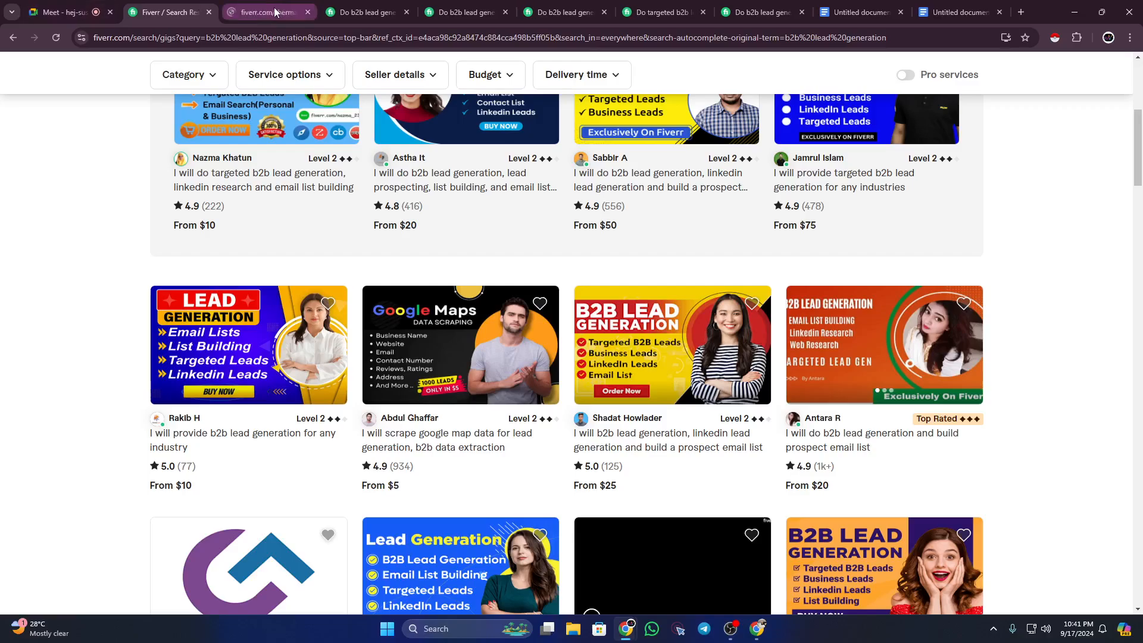
click(262, 12)
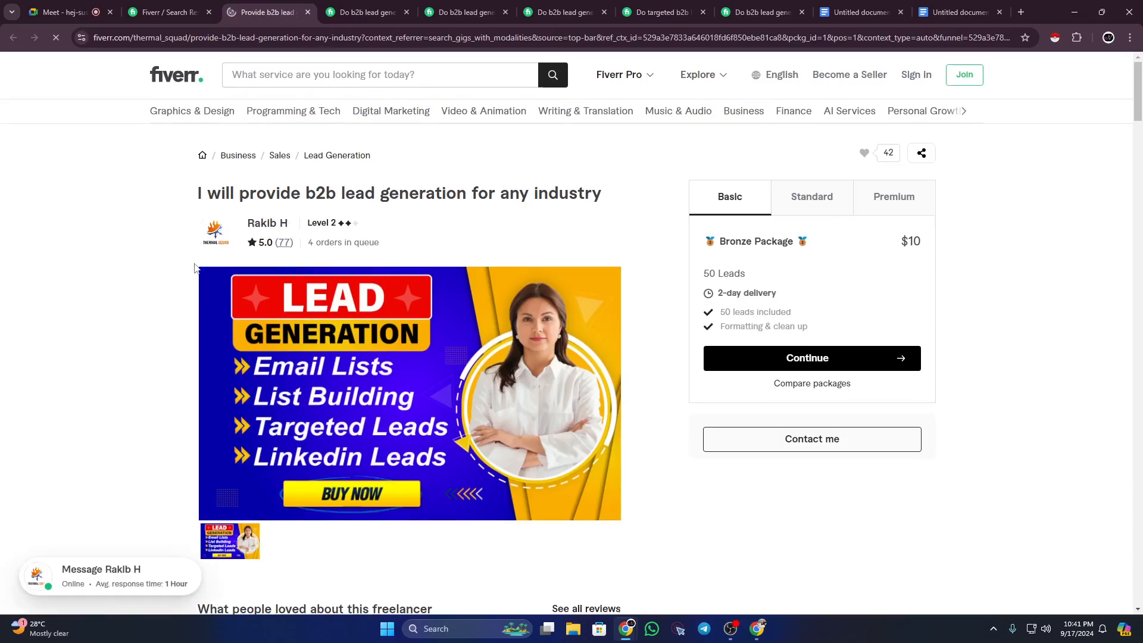
Step: Scroll to the gig's description and study its 'I will…' title line
scroll(195, 267, down, 4)
scroll(194, 267, down, 6)
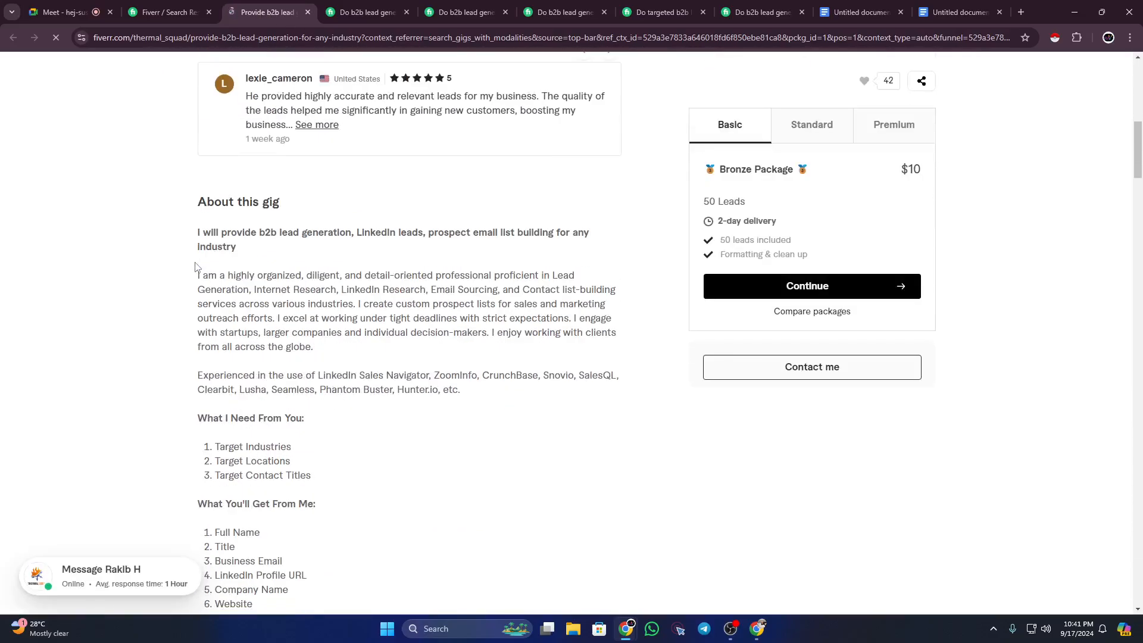
drag(199, 233, 251, 249)
click(250, 247)
drag(199, 233, 237, 251)
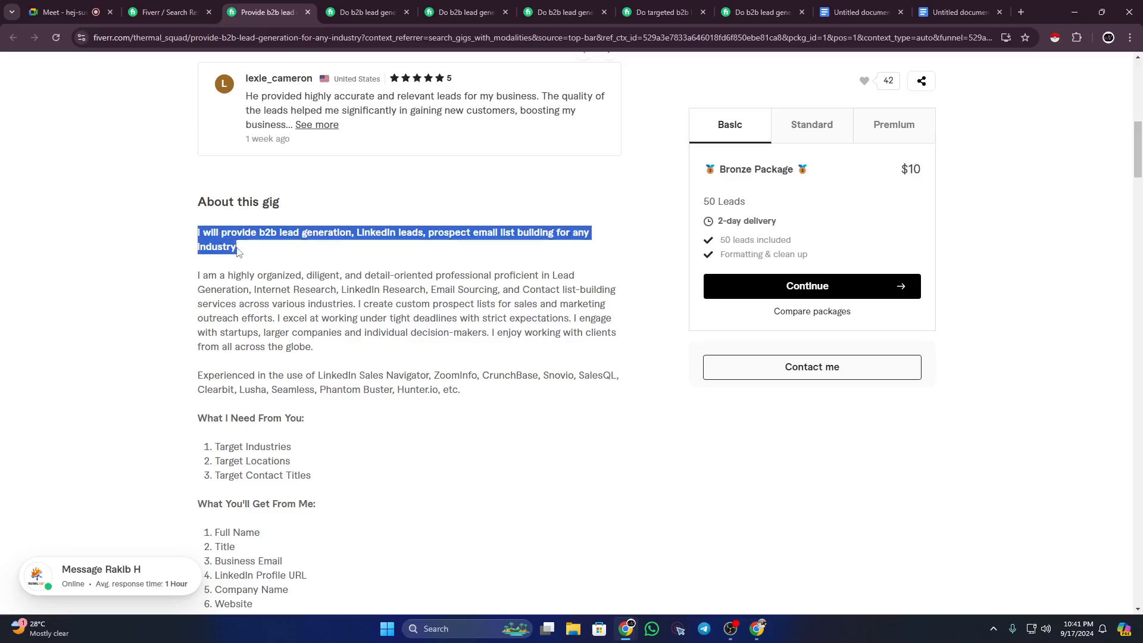
click(237, 251)
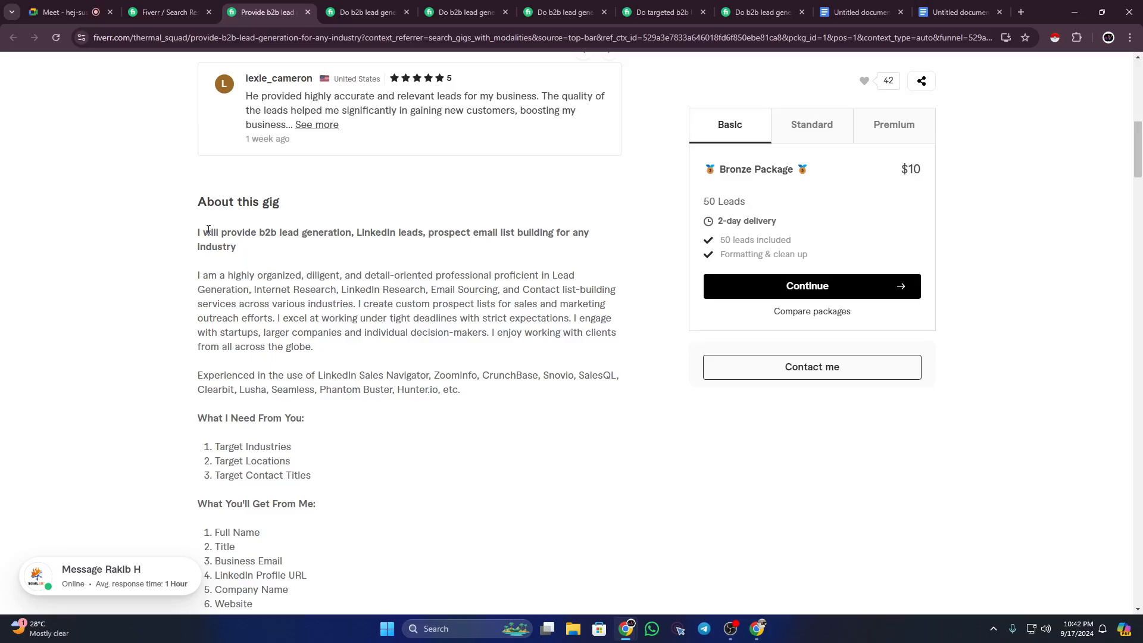
Step: Compare the 'I will…' title and opening question of the first two lead-generation gigs
drag(195, 236, 264, 255)
click(263, 255)
click(357, 10)
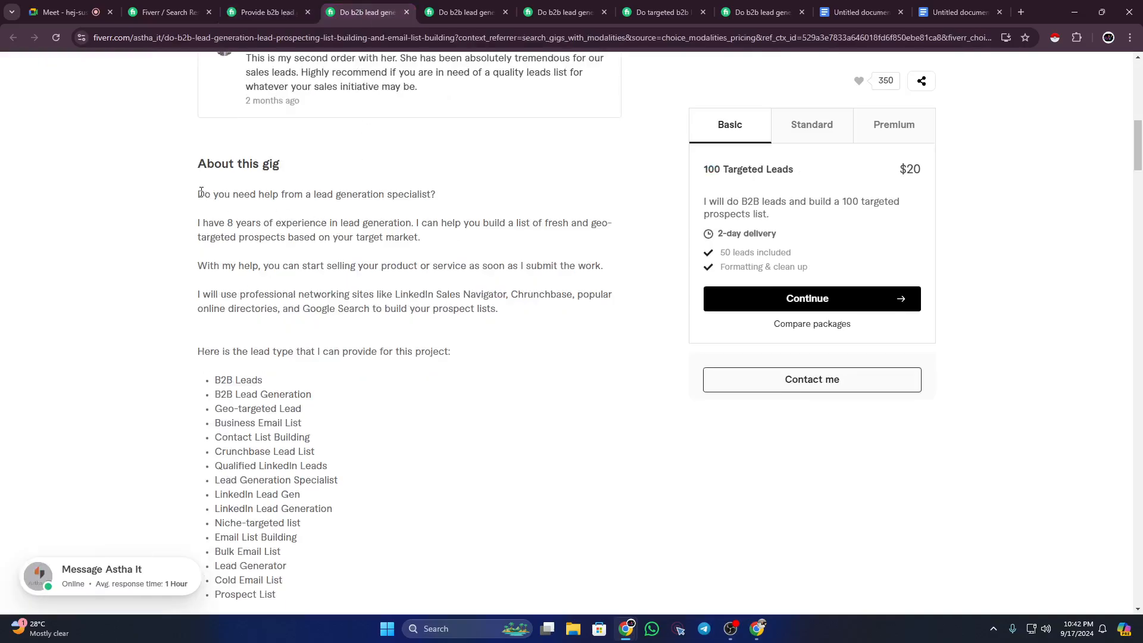
drag(198, 191, 442, 194)
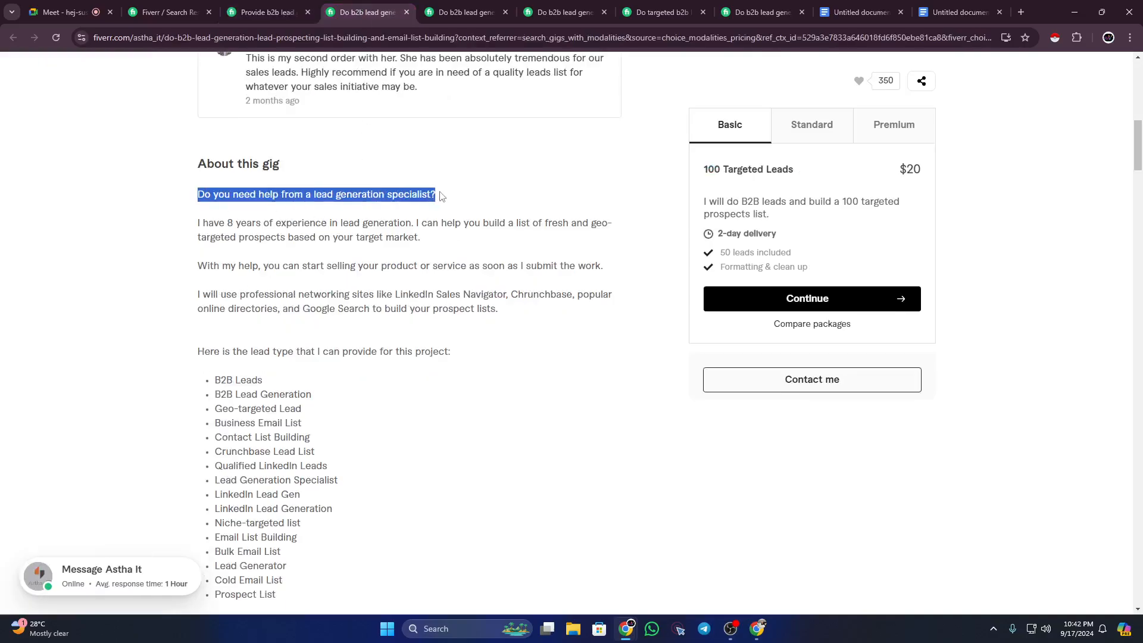
click(281, 194)
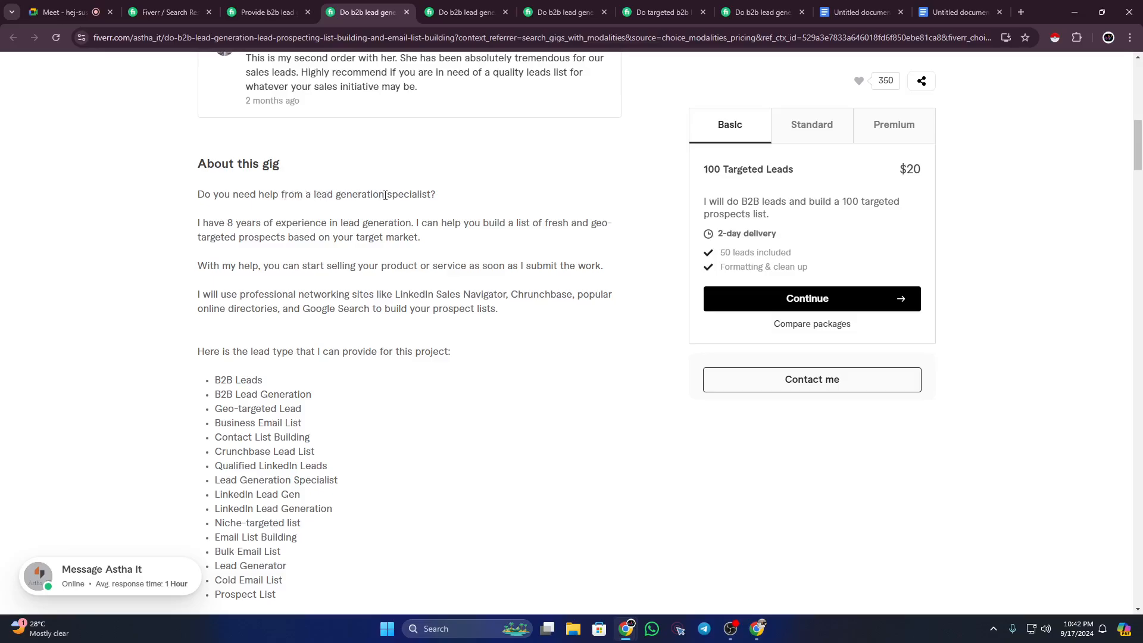
drag(441, 193, 203, 194)
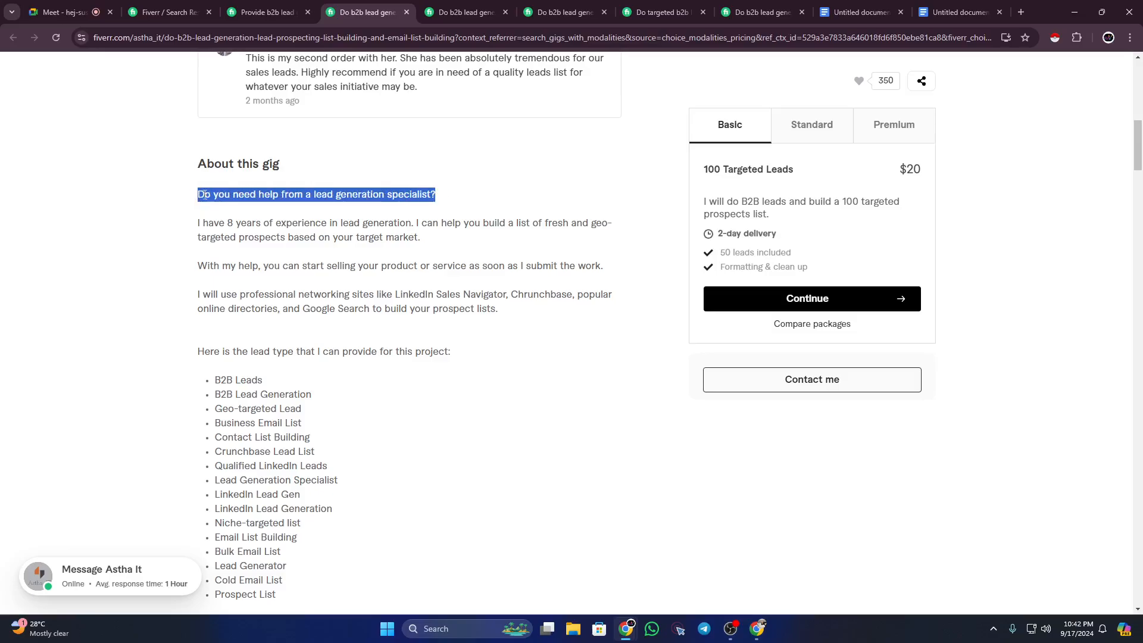
click(202, 194)
Step: Review how the next two competing gigs open their descriptions
key(ctrl+Tab)
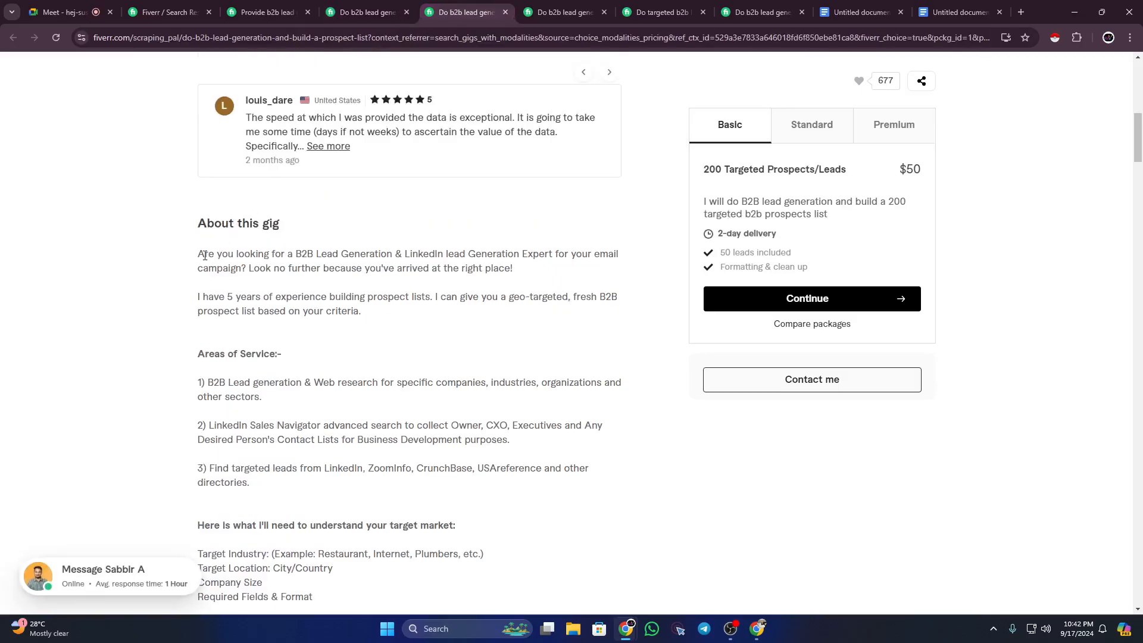
drag(200, 255, 381, 256)
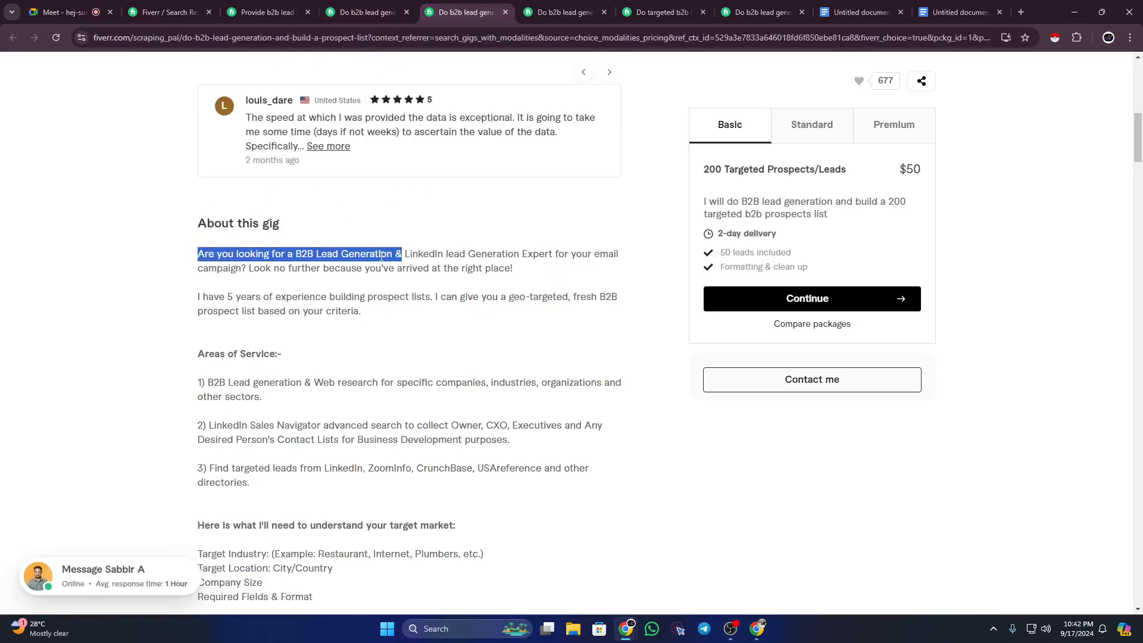
click(381, 256)
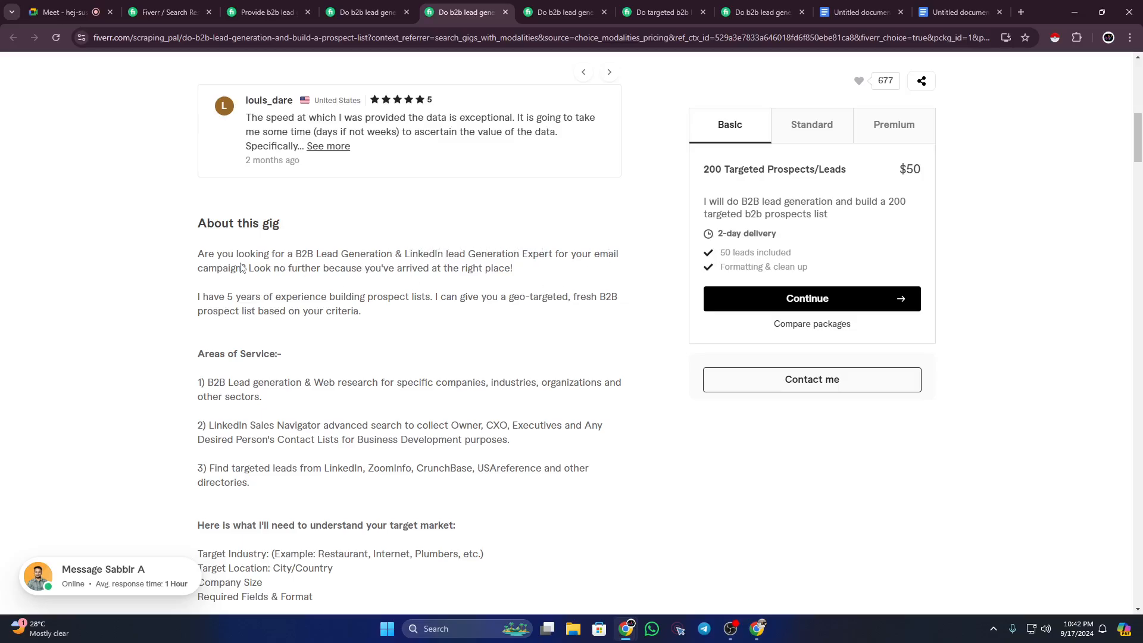
click(559, 12)
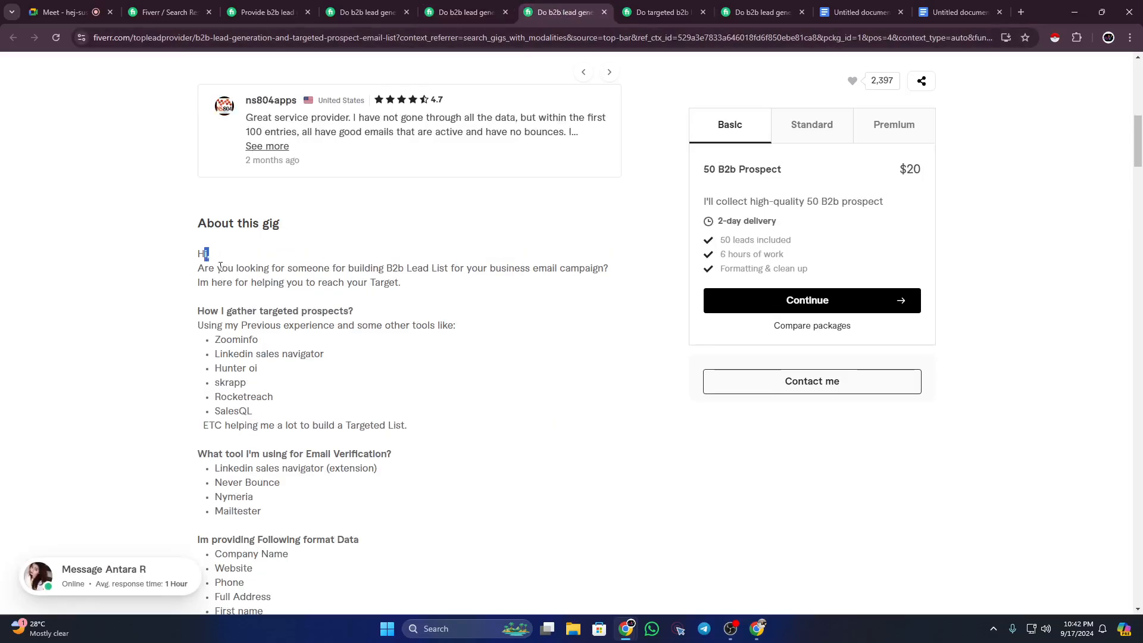
drag(217, 269, 556, 281)
click(556, 281)
Step: Check the targeted B2B lead generation gig and another seller's intro, then return to the gig outline
click(659, 6)
scroll(262, 280, down, 8)
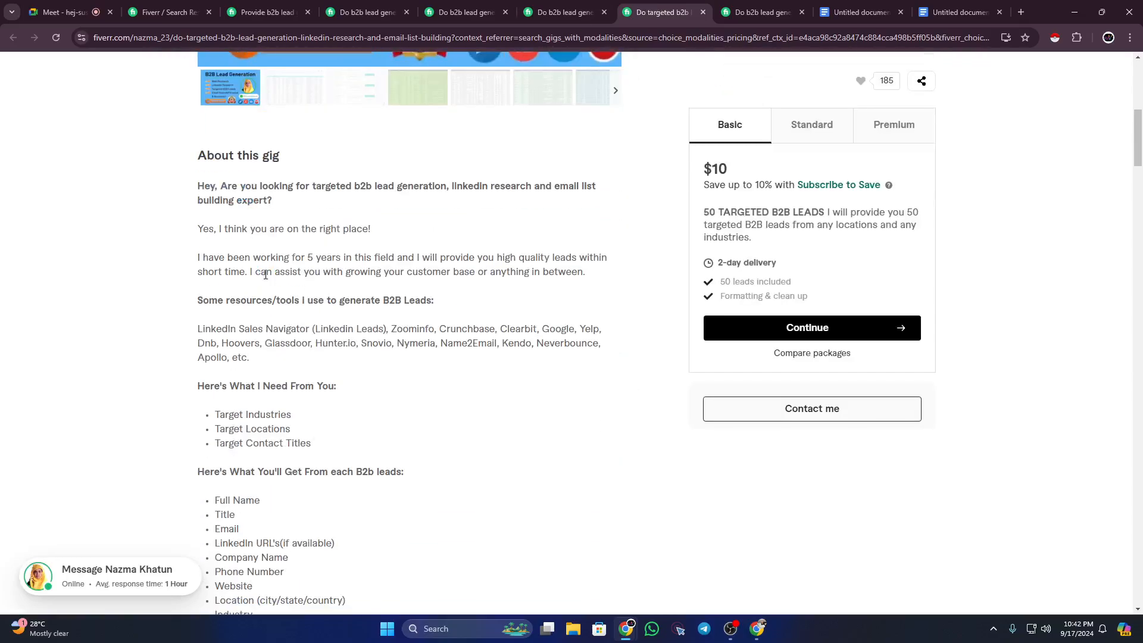
drag(228, 185, 350, 206)
key(ctrl+Tab)
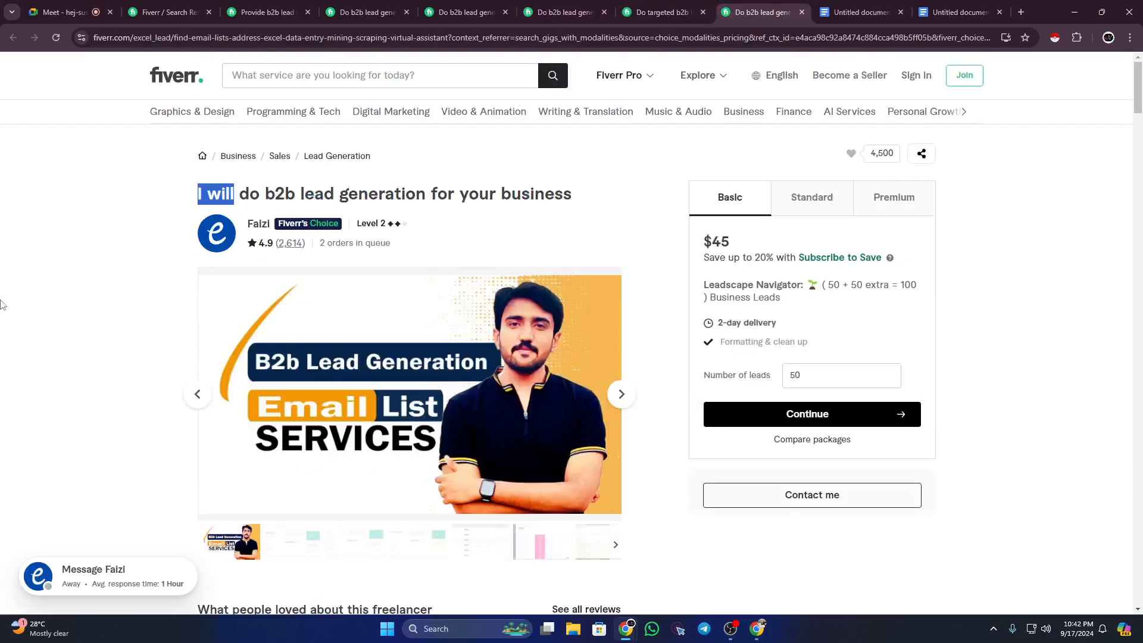
click(102, 331)
scroll(105, 318, down, 9)
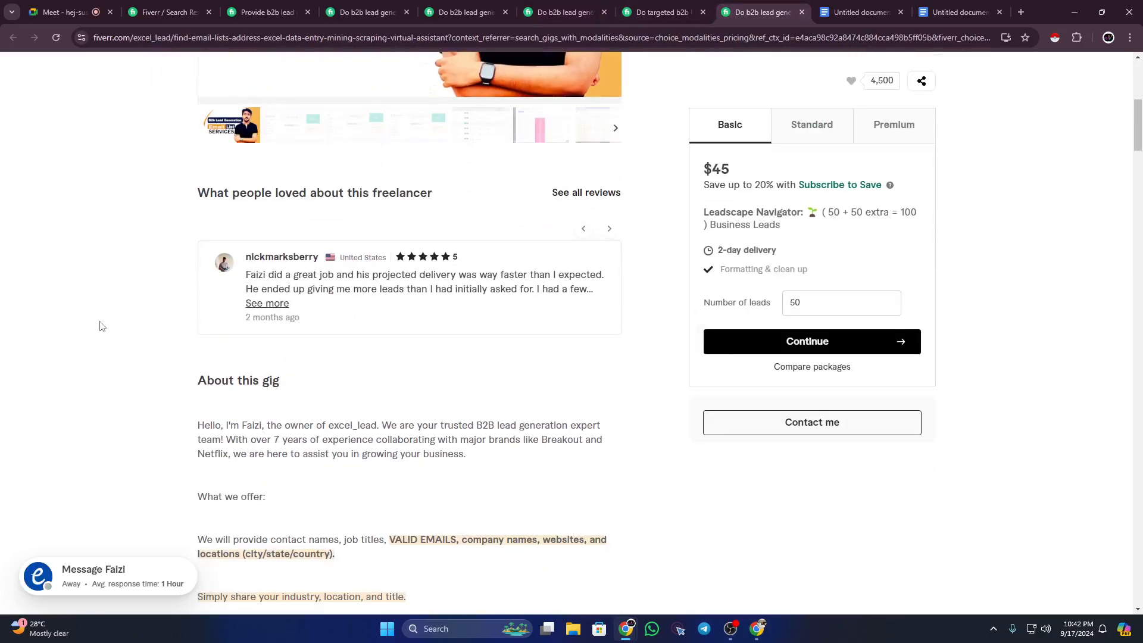
drag(198, 247, 411, 276)
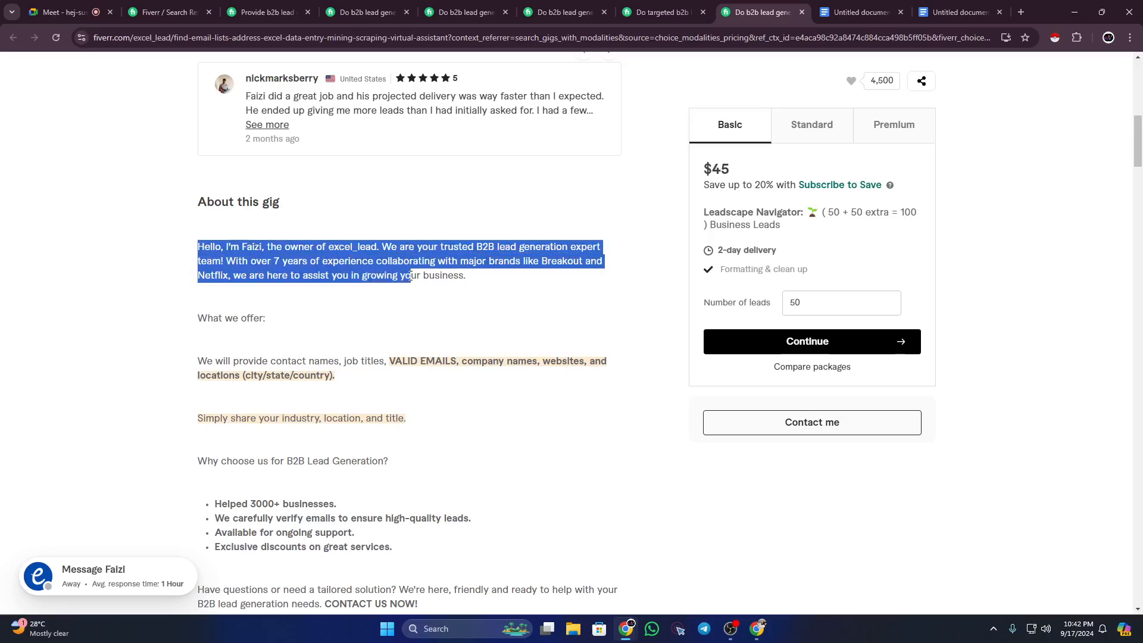
click(386, 244)
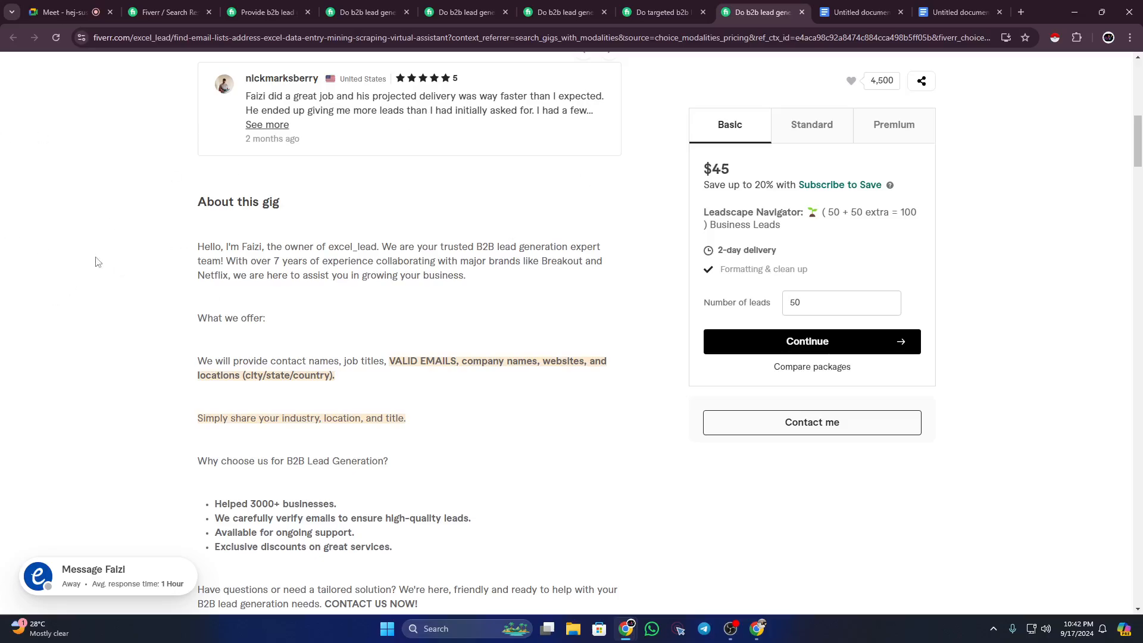
scroll(97, 258, up, 3)
click(959, 12)
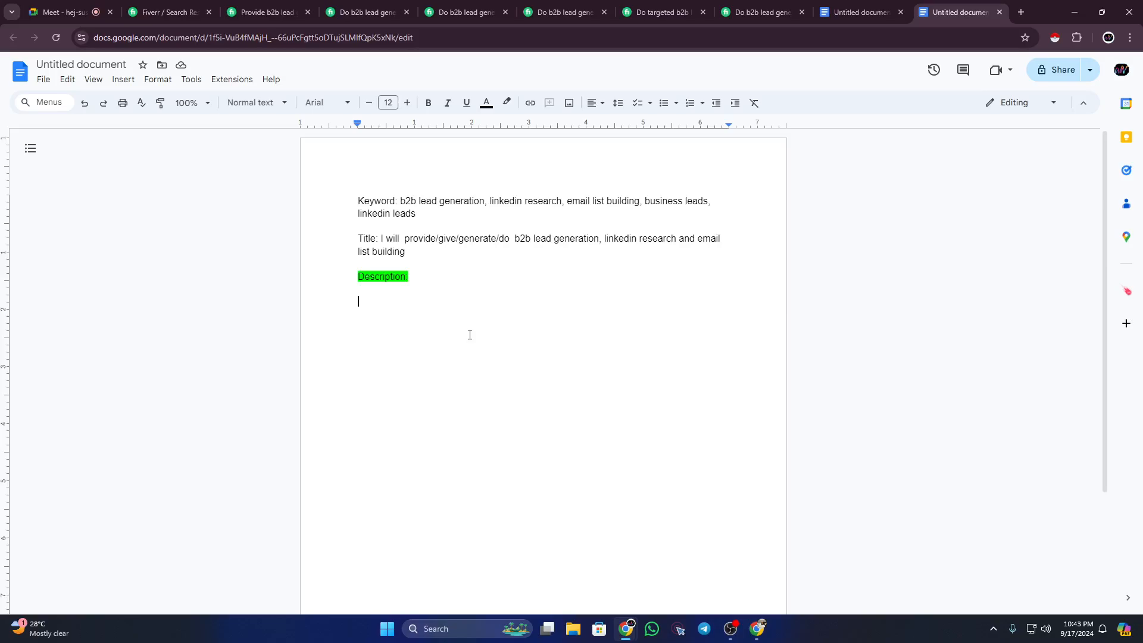
Step: Type 'Welcome to my Gig of "' on the empty line under Description:
text(Welcome to my)
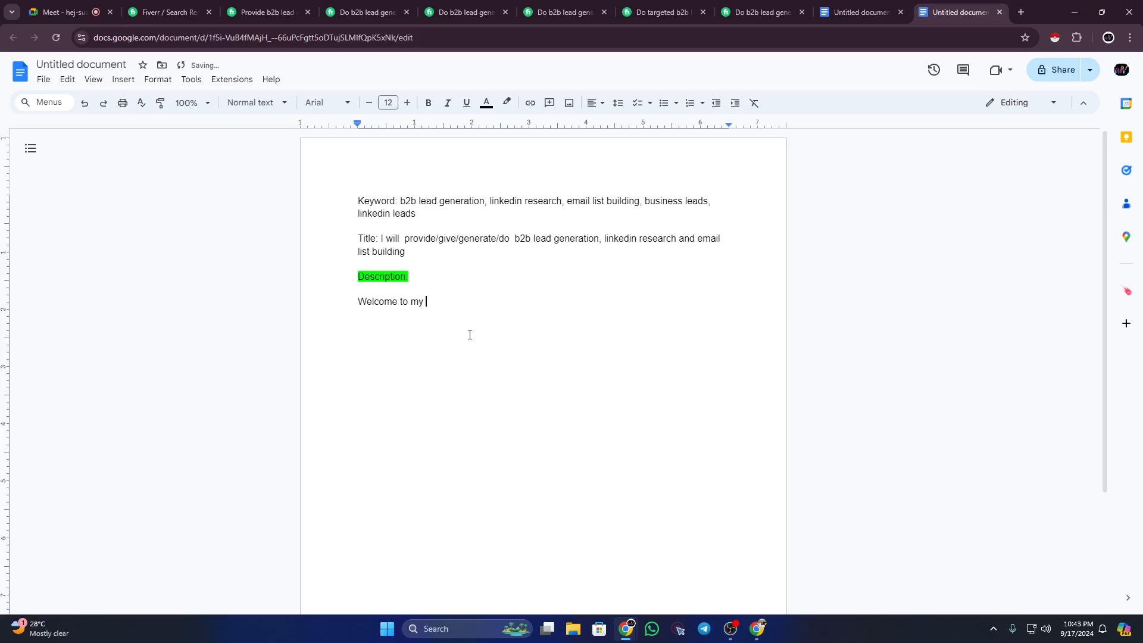
text( Gig )
text(of )
text(")
Step: Paste the title's service phrase inside the welcome line's quotes and end it with a period
click(507, 239)
drag(506, 239, 359, 238)
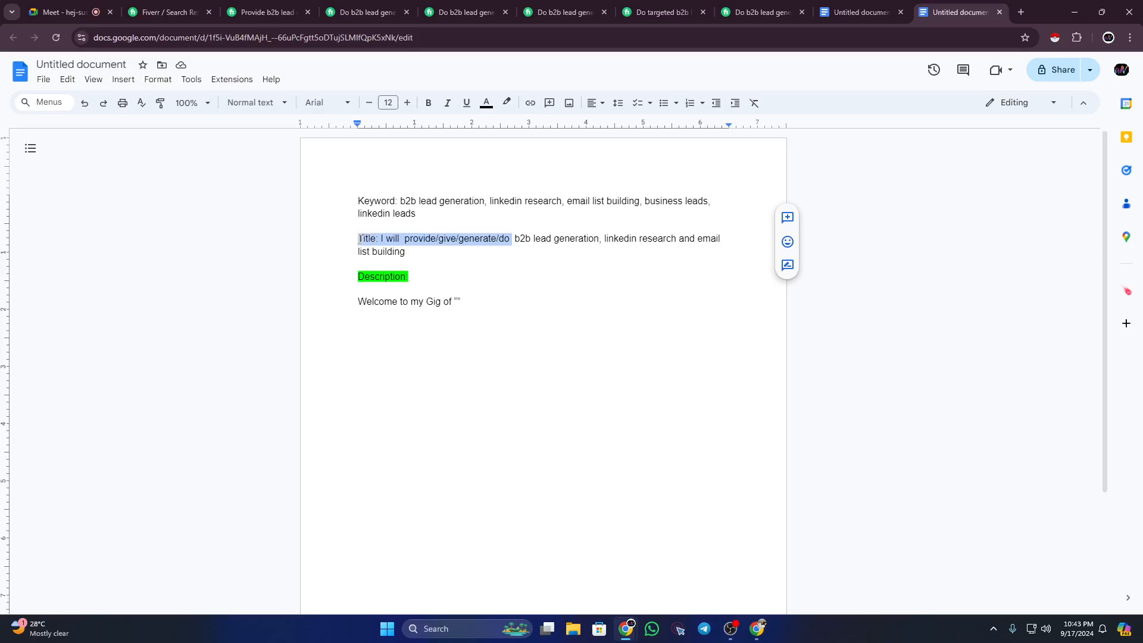
click(514, 240)
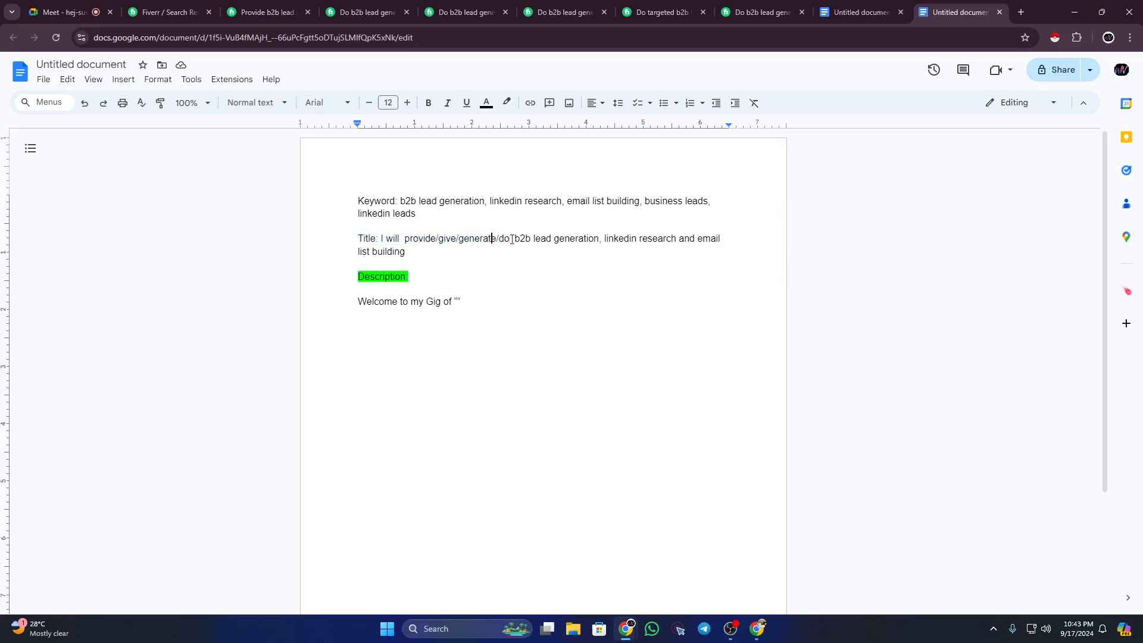
drag(515, 240, 529, 252)
key(ctrl+c)
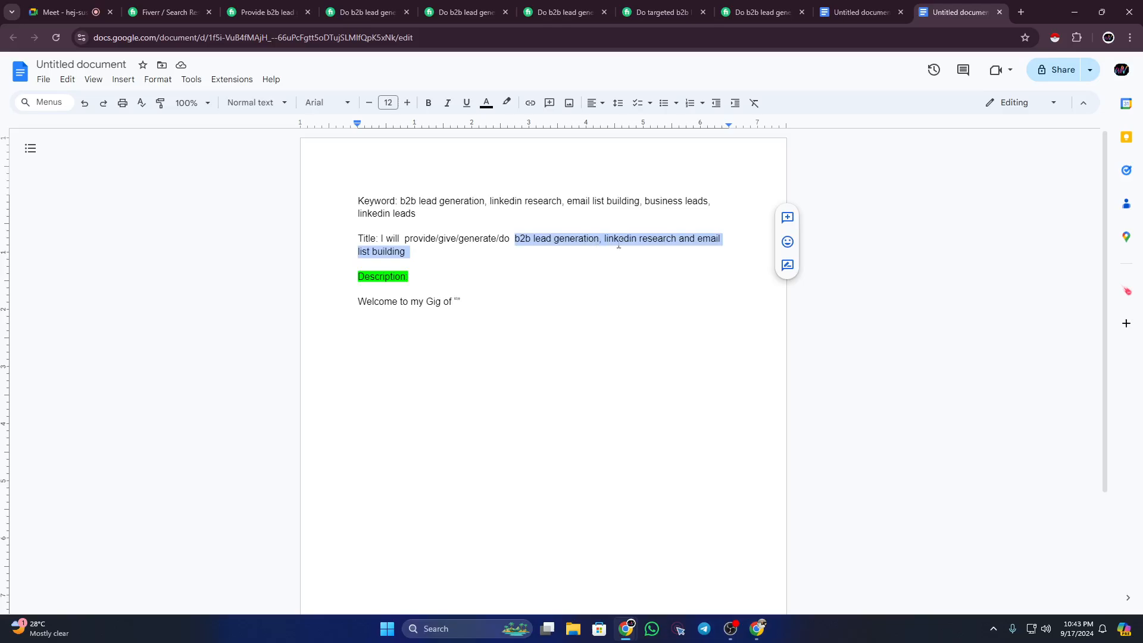
click(458, 299)
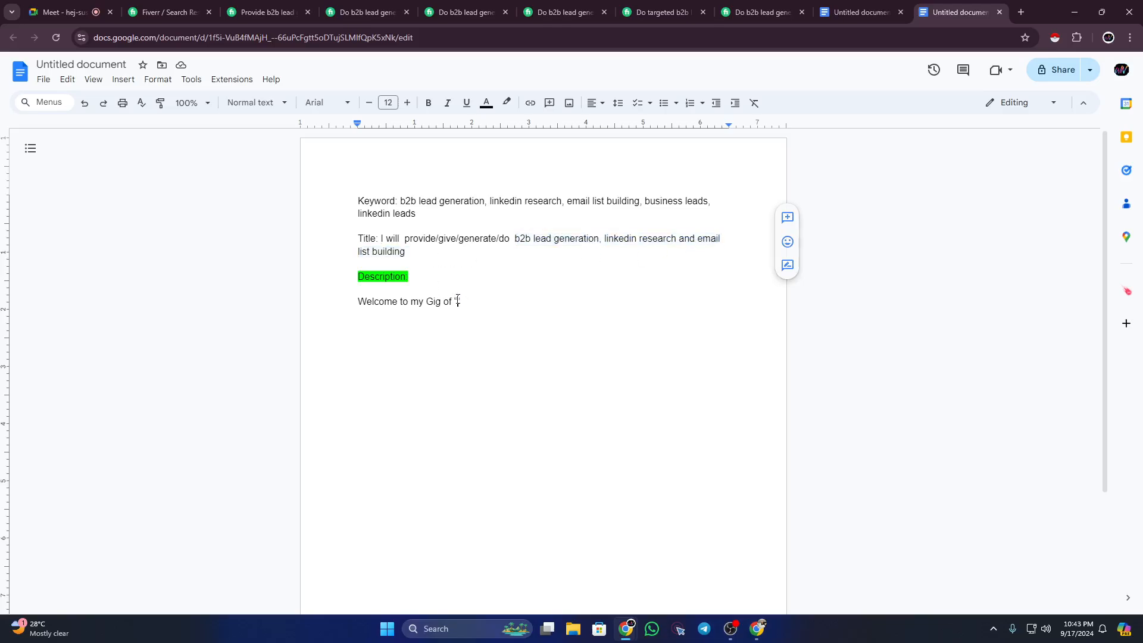
key(ctrl+v)
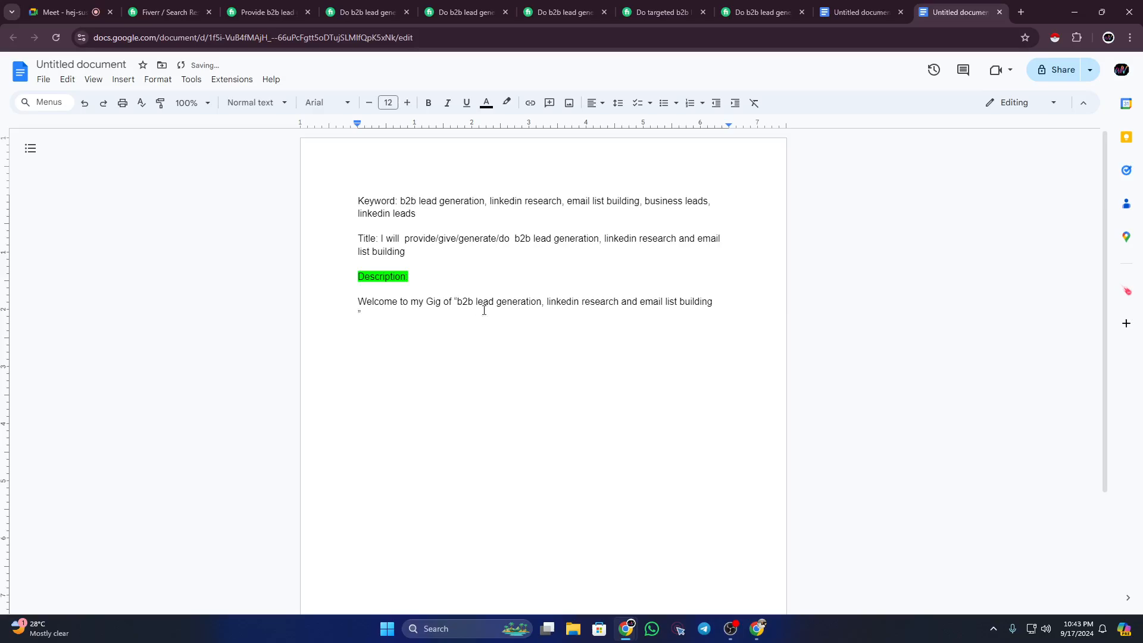
key(BackSpace)
text(.)
key(Return)
Step: Add a new line reading 'Thank you for checking out my Gig of ""' below the welcome sentence
drag(357, 302, 710, 298)
click(694, 300)
drag(457, 299, 712, 307)
click(591, 302)
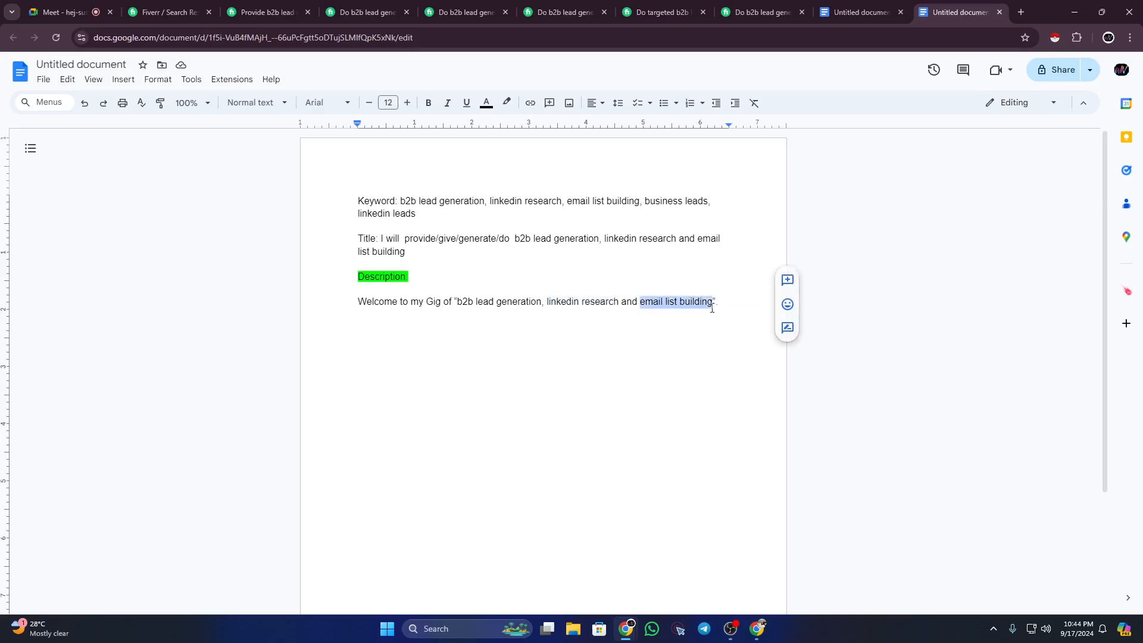
click(712, 308)
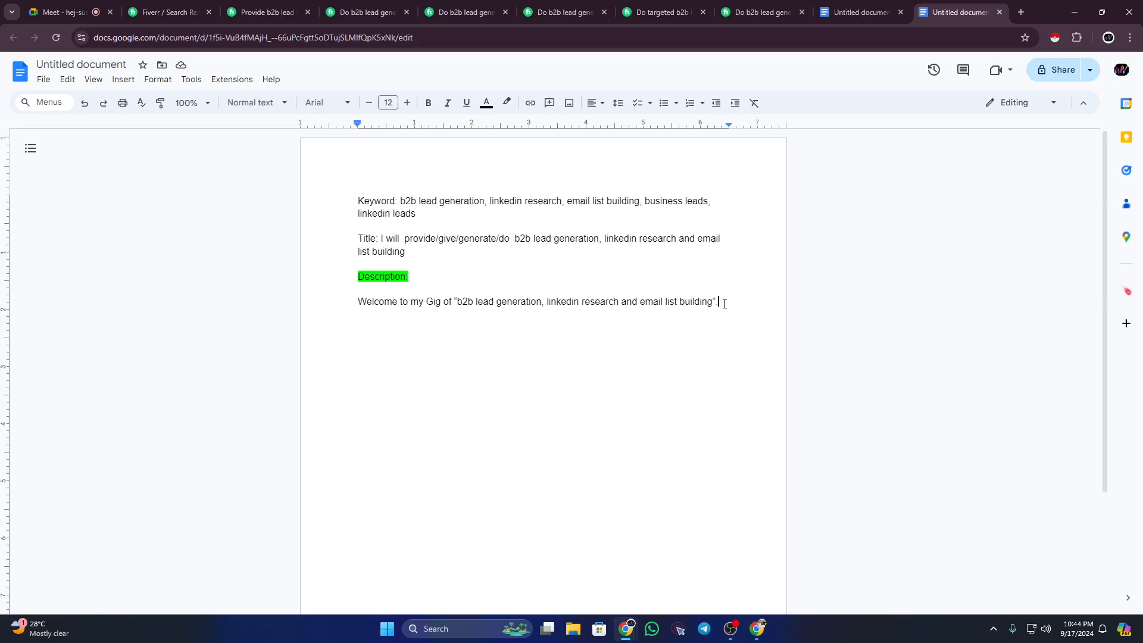
text(.)
key(Return)
text(Thank you for checking out)
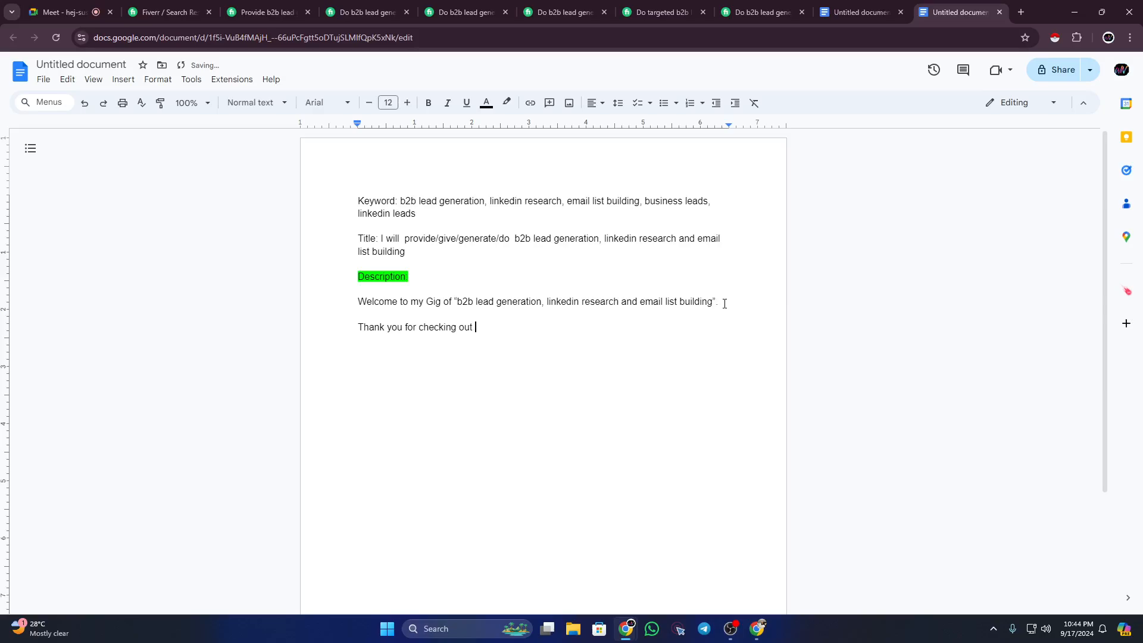
text( my )
text(Gig)
text( of )
text("")
Step: Paste the service phrase into the thank-you quotes and delete the welcome line
drag(458, 302, 712, 306)
key(ctrl+c)
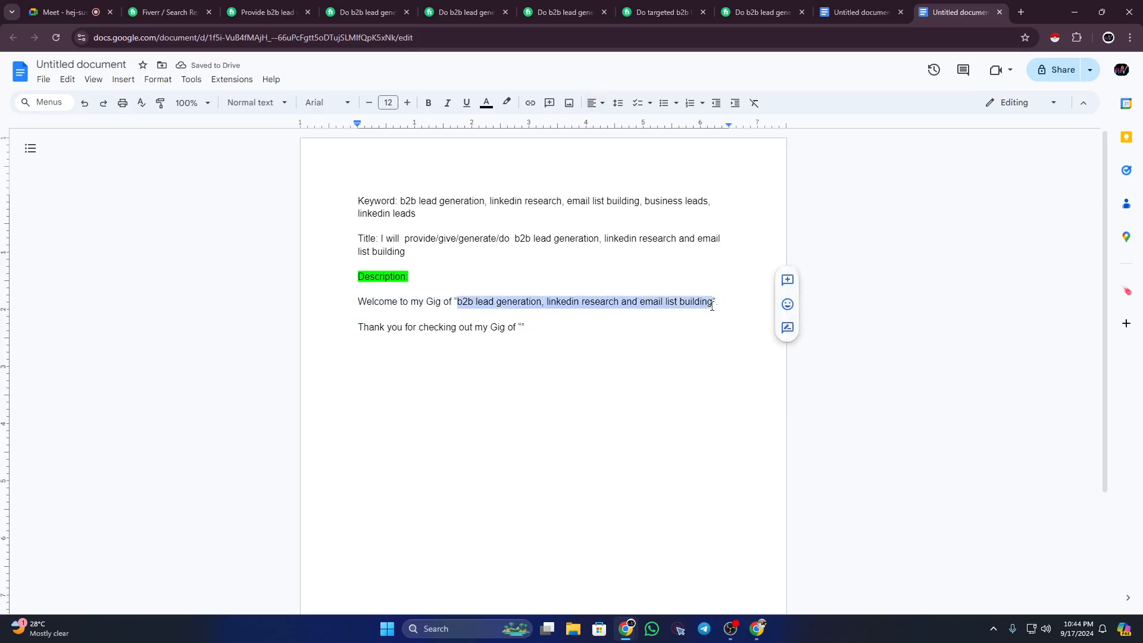
click(525, 329)
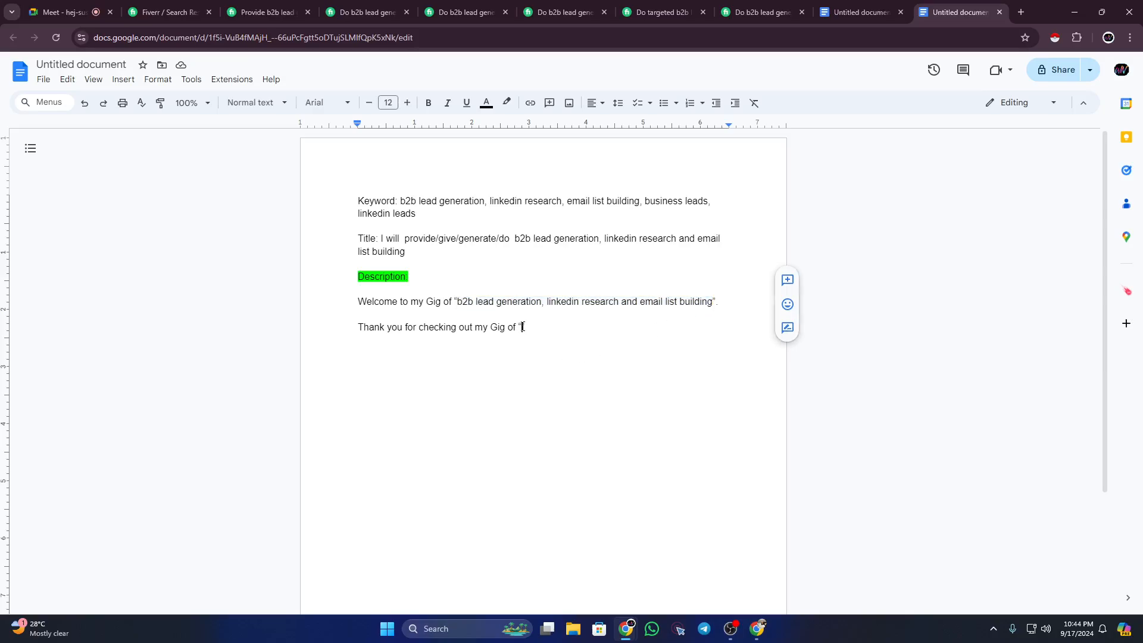
key(ctrl+v)
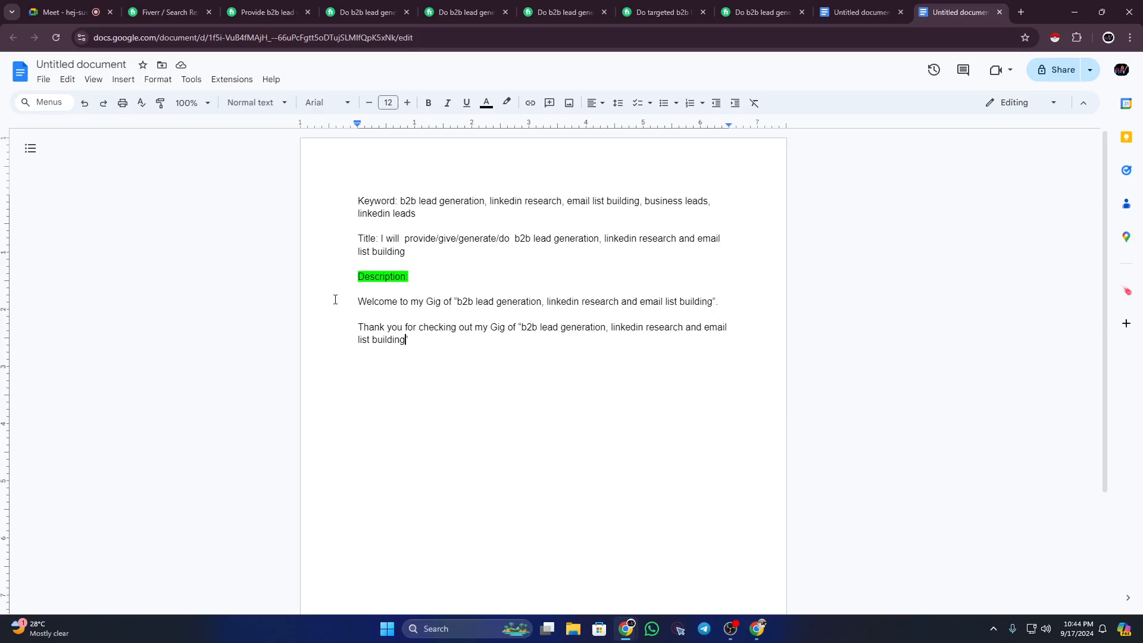
drag(361, 321, 429, 337)
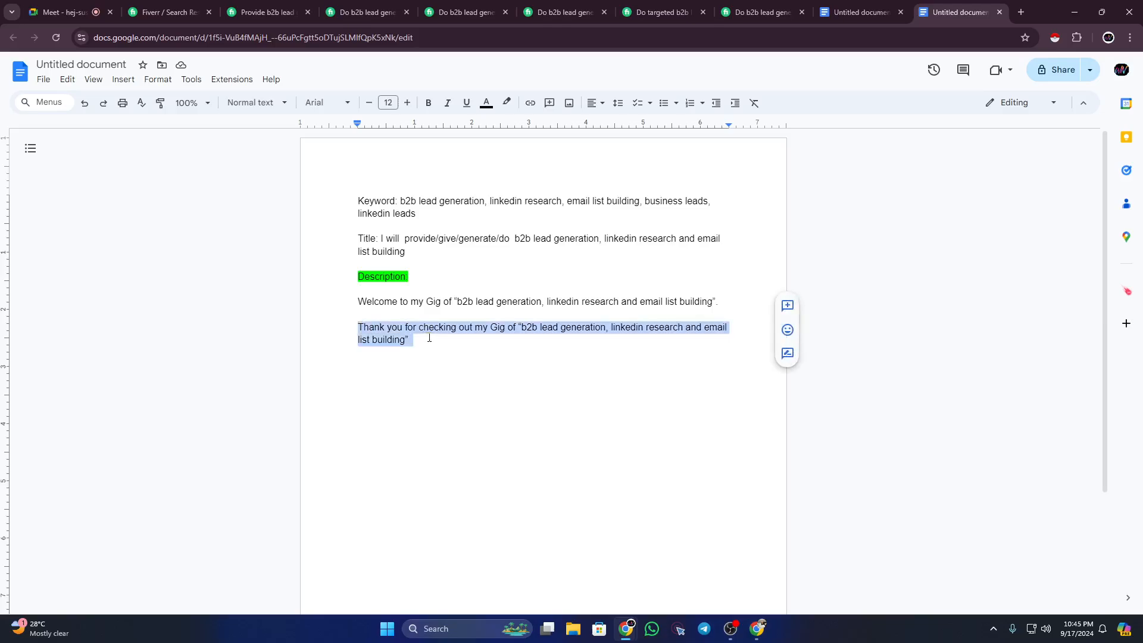
click(465, 338)
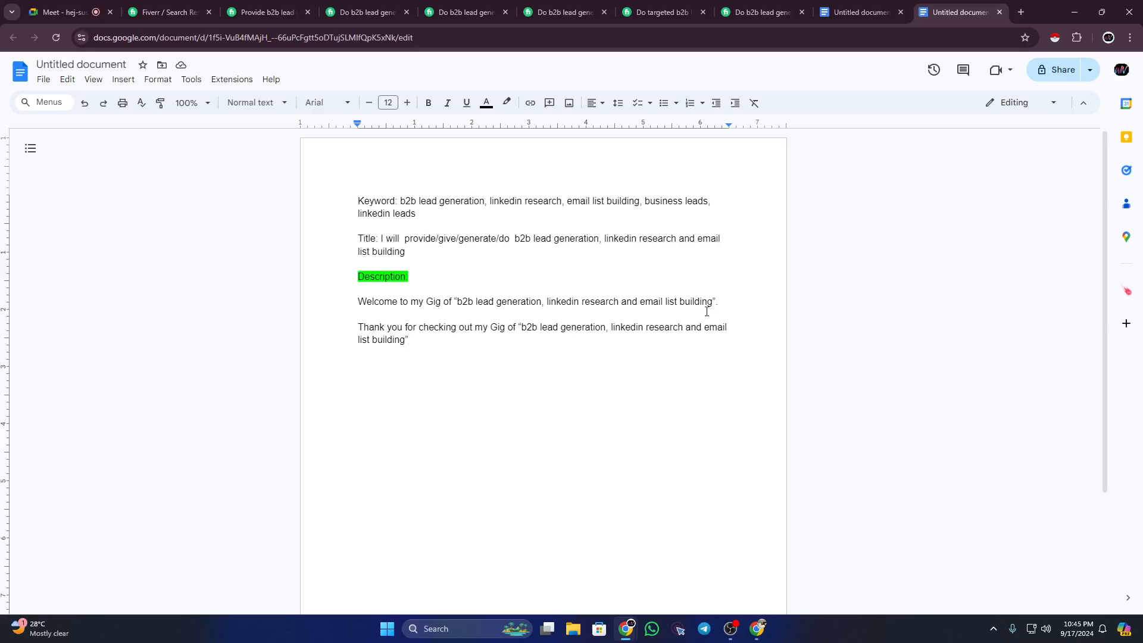
drag(722, 302, 358, 301)
key(BackSpace)
key(BackSpace)
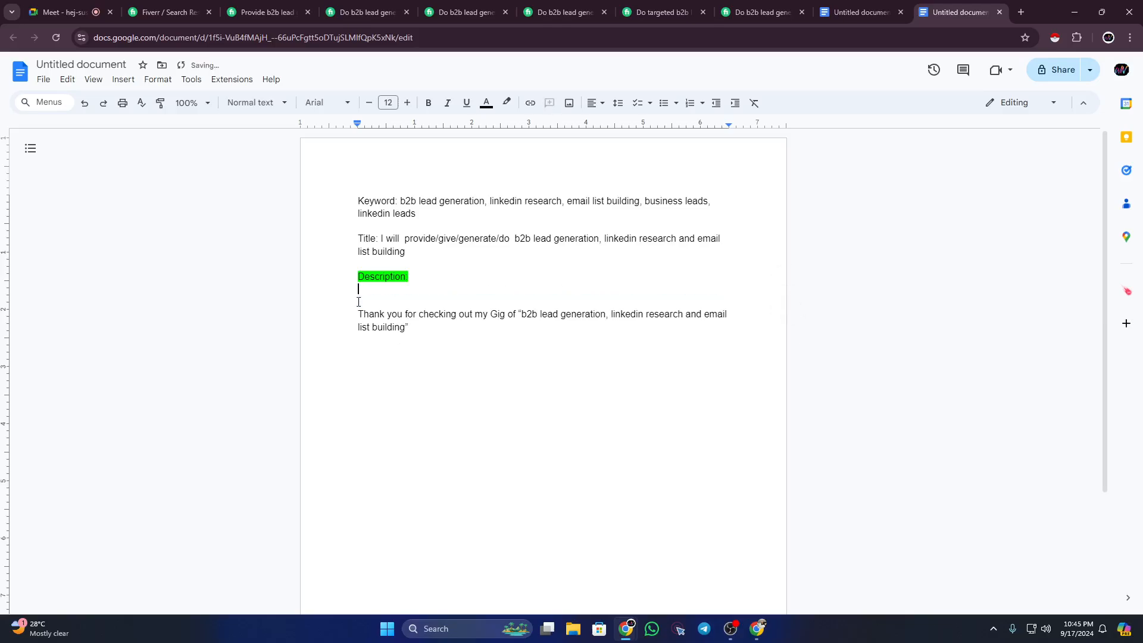
click(358, 314)
key(BackSpace)
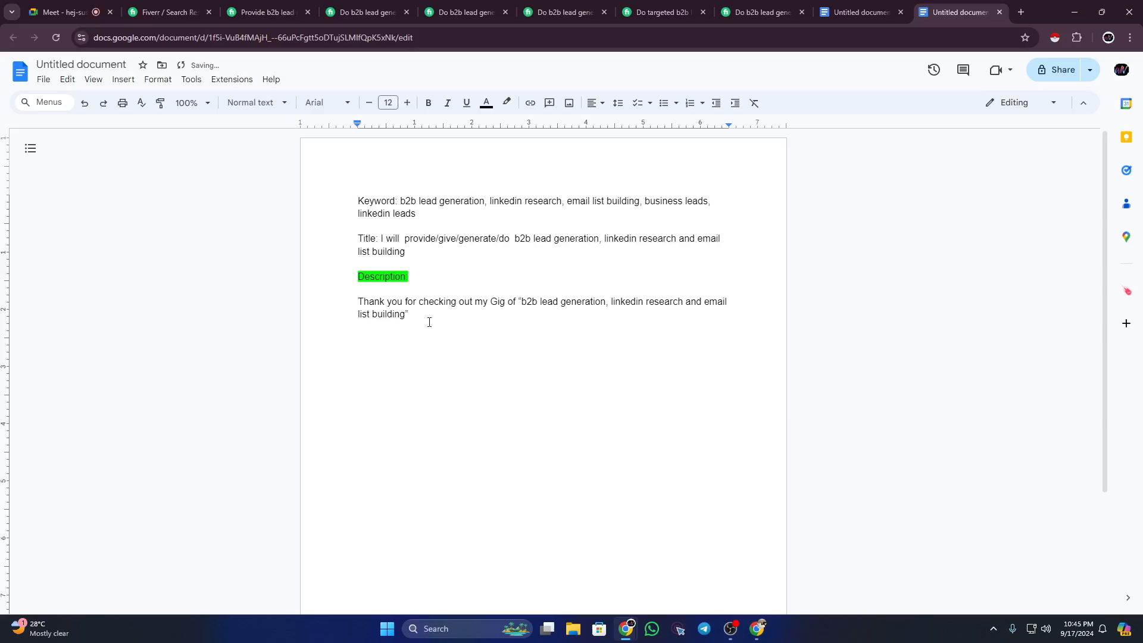
Step: Add a paragraph introducing yourself by name as a B2B Lead Generation and Email List Building expert with 5+ years' experience
click(429, 322)
key(Return)
text(I)
text('m )
text(Waliull)
text(ah)
text(,)
text( B)
text(2)
text(B Lead )
text(Generat)
text(ion)
text( and )
text(E)
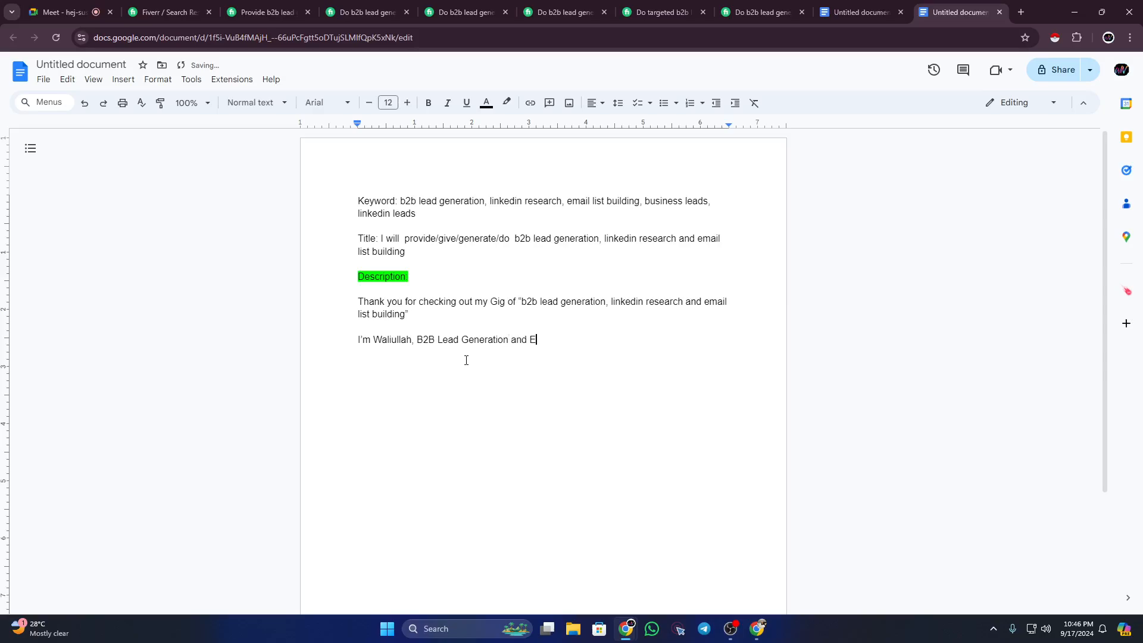
text(mail List Building E)
key(BackSpace)
text(expert)
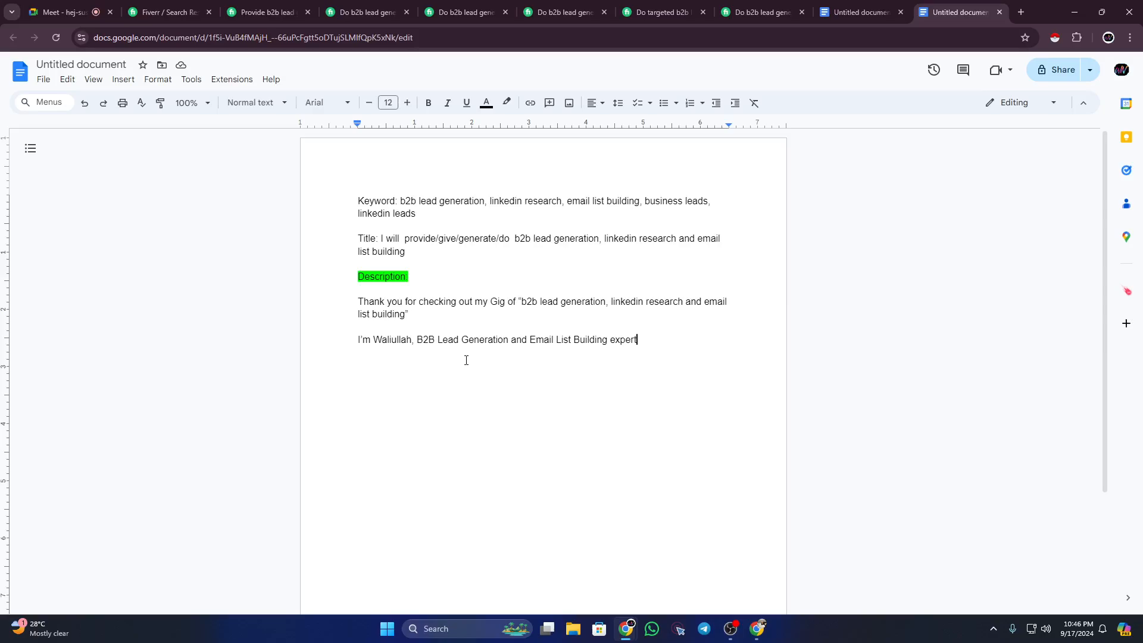
text(.)
text( workin)
text(g)
text( with )
text(more th)
text(at)
text( 5)
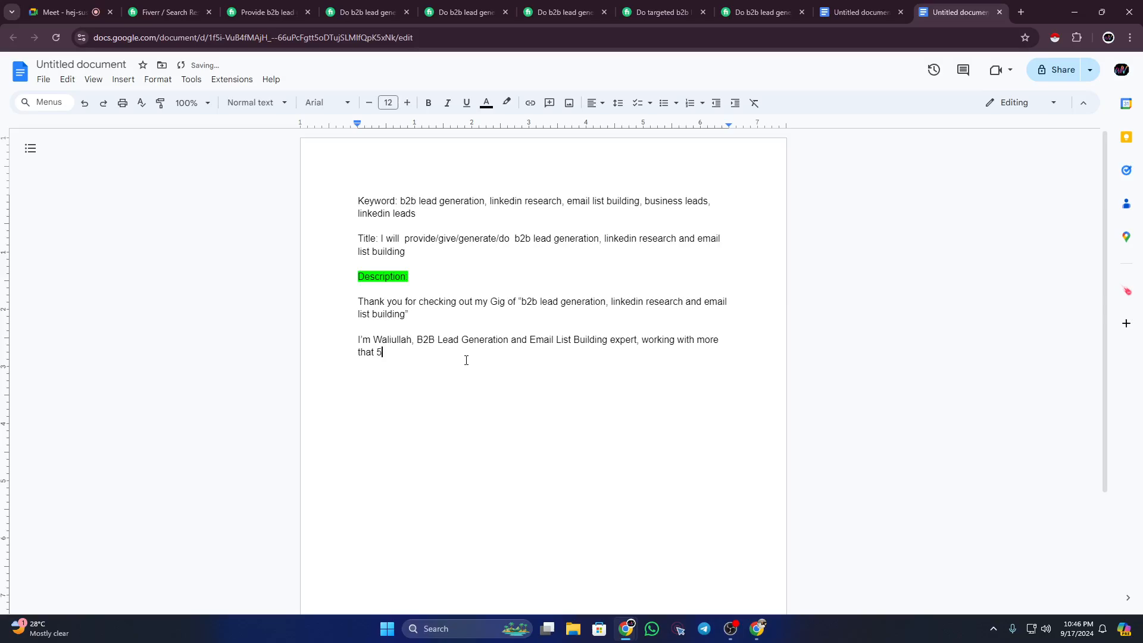
text( years of experience.)
Step: Correct the misspelled 'that' to 'than' in the introduction paragraph
click(378, 352)
click(393, 336)
key(End)
drag(360, 335, 472, 354)
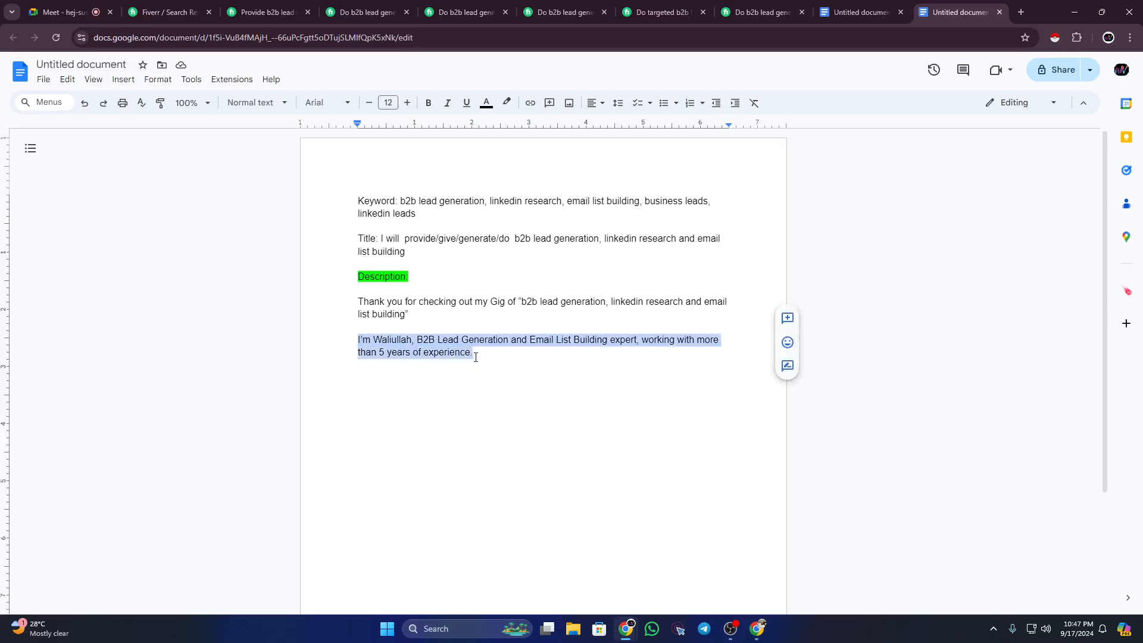
click(475, 357)
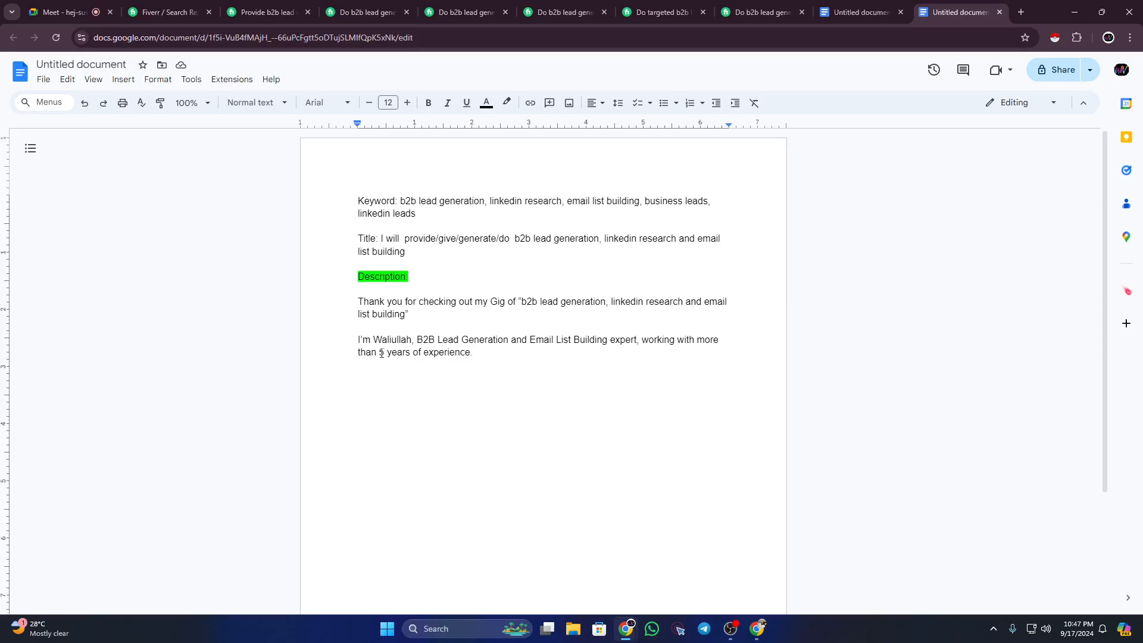
drag(381, 354, 458, 356)
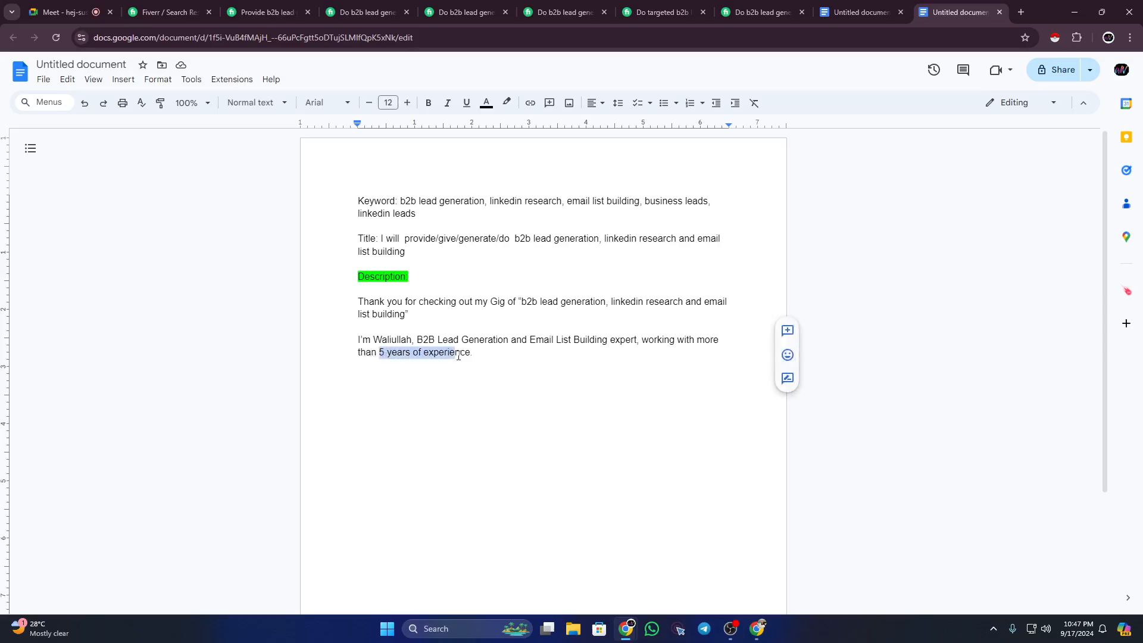
click(494, 352)
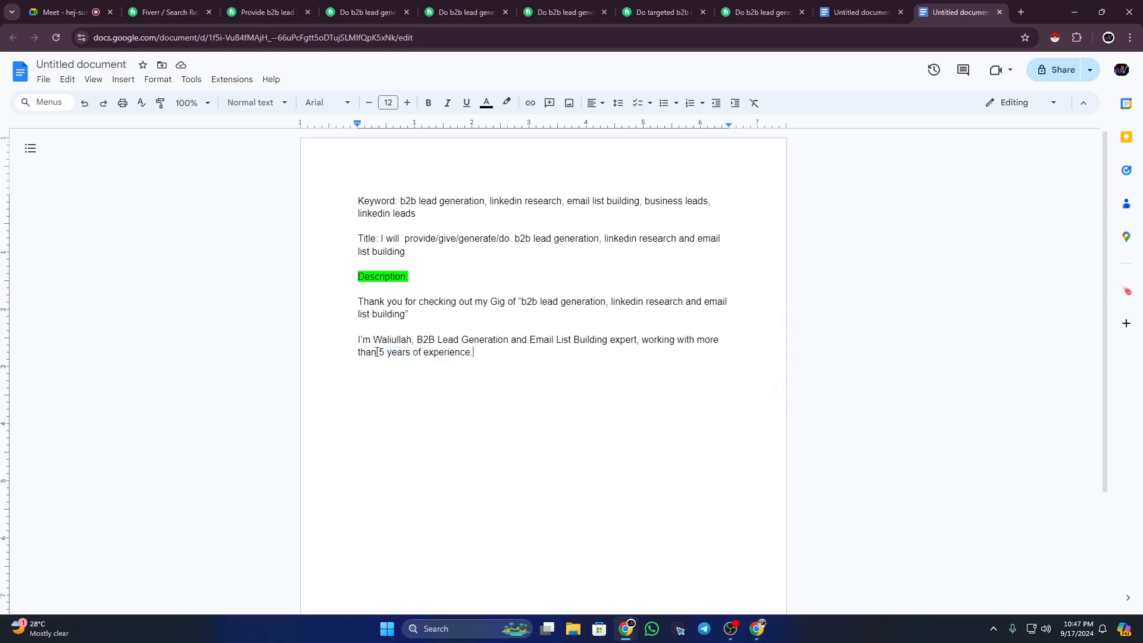
drag(379, 353, 388, 355)
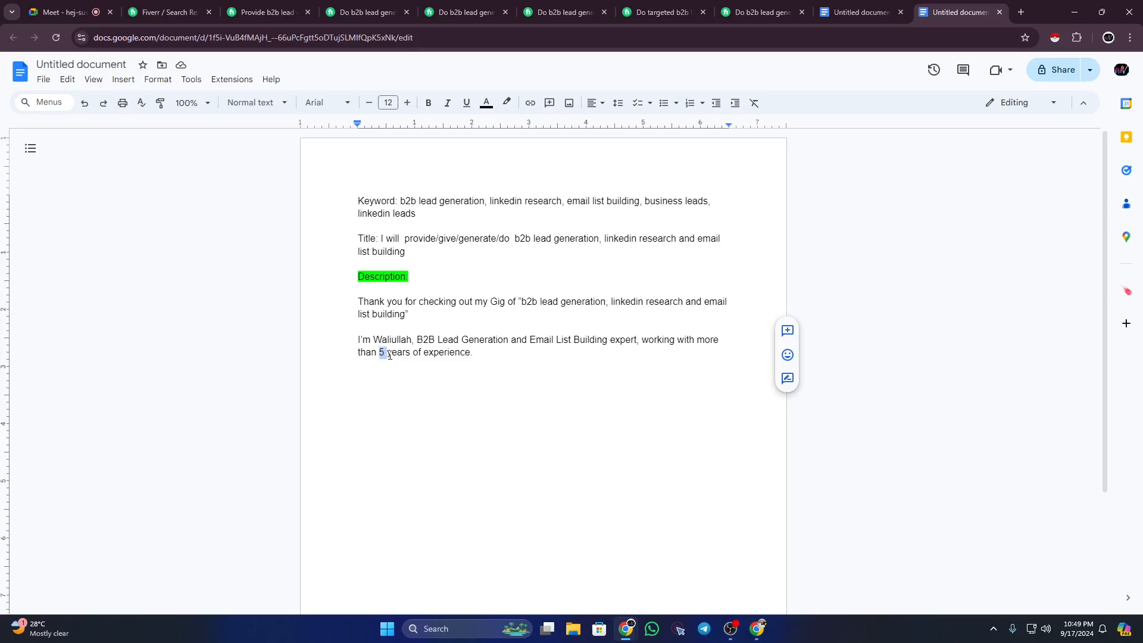
click(484, 356)
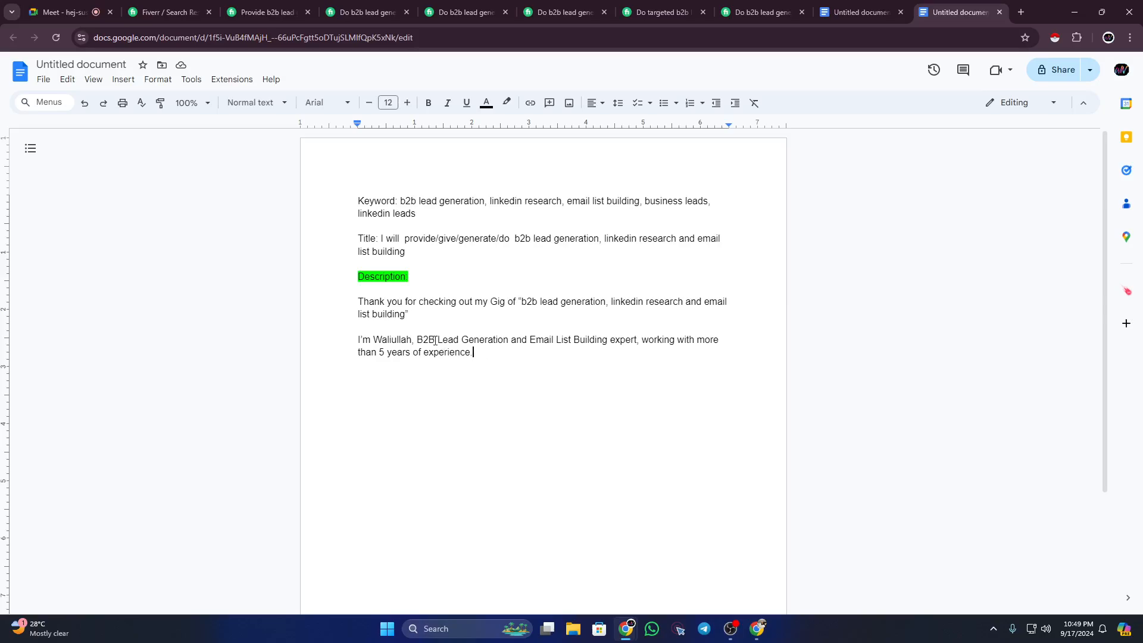
drag(417, 341, 606, 343)
click(607, 343)
Step: Append 'If you need help with b2b lead generation to build targeted prospect list' after 'experience.'
click(490, 357)
text(If you need help with b2b)
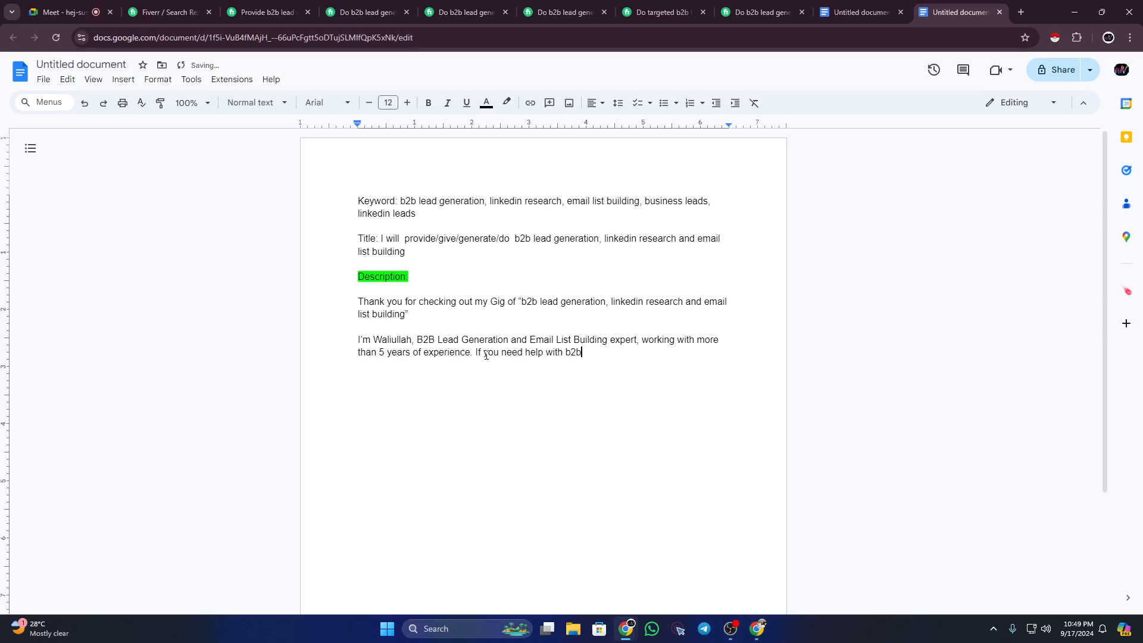
text( lead generation to bi)
key(BackSpace)
text(uild targeted)
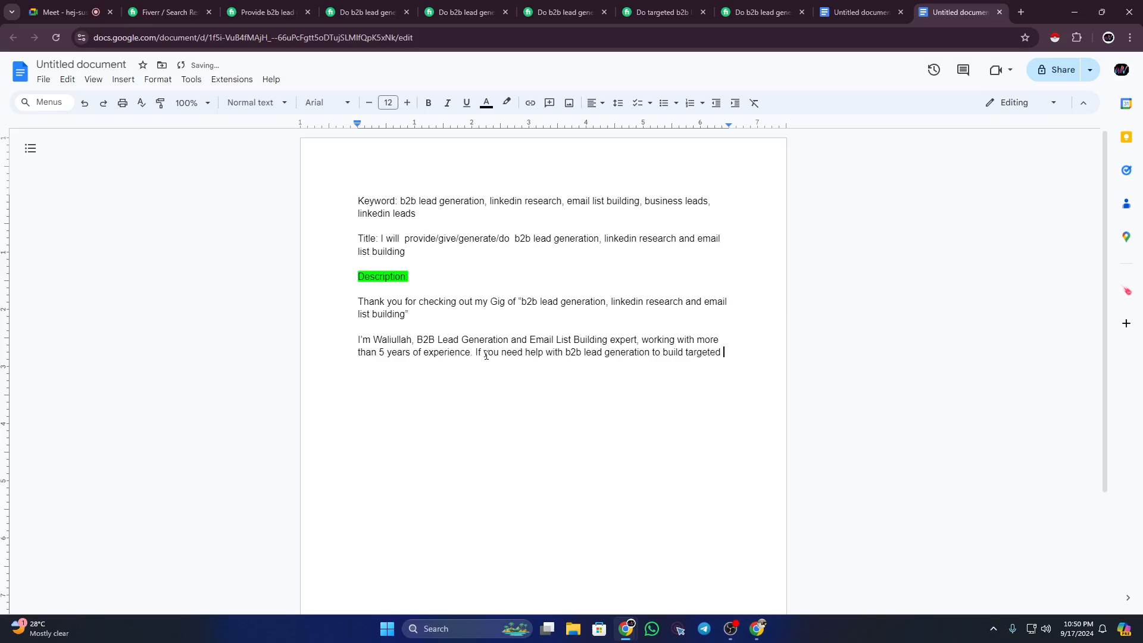
text( prospect list)
click(69, 13)
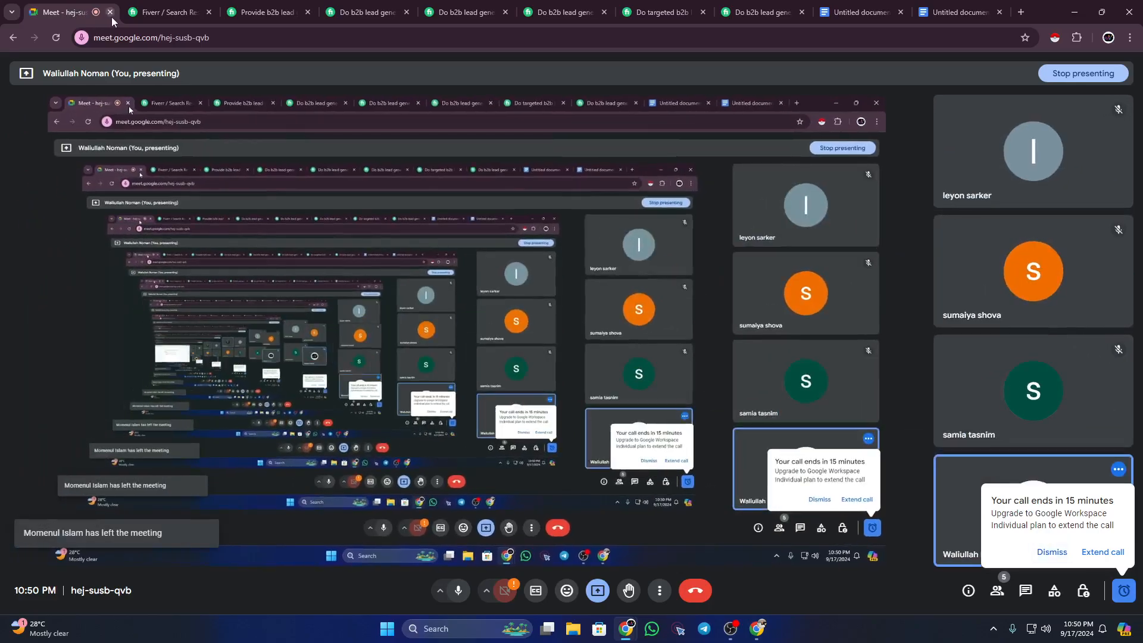
click(937, 13)
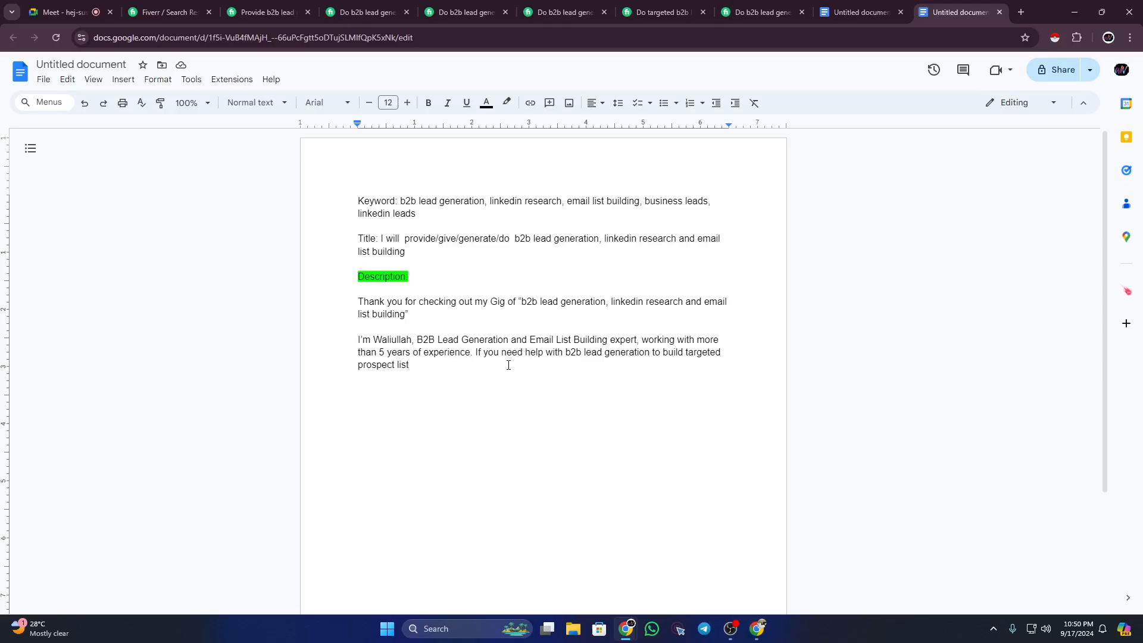
Step: Add ', I'm able to help you based on your targeted requirements' and fix 'requitrements' to 'requirements'
text(, )
text(I'm )
text(able)
text(to hel)
text(p )
text(you be)
text(sed o)
text(n your )
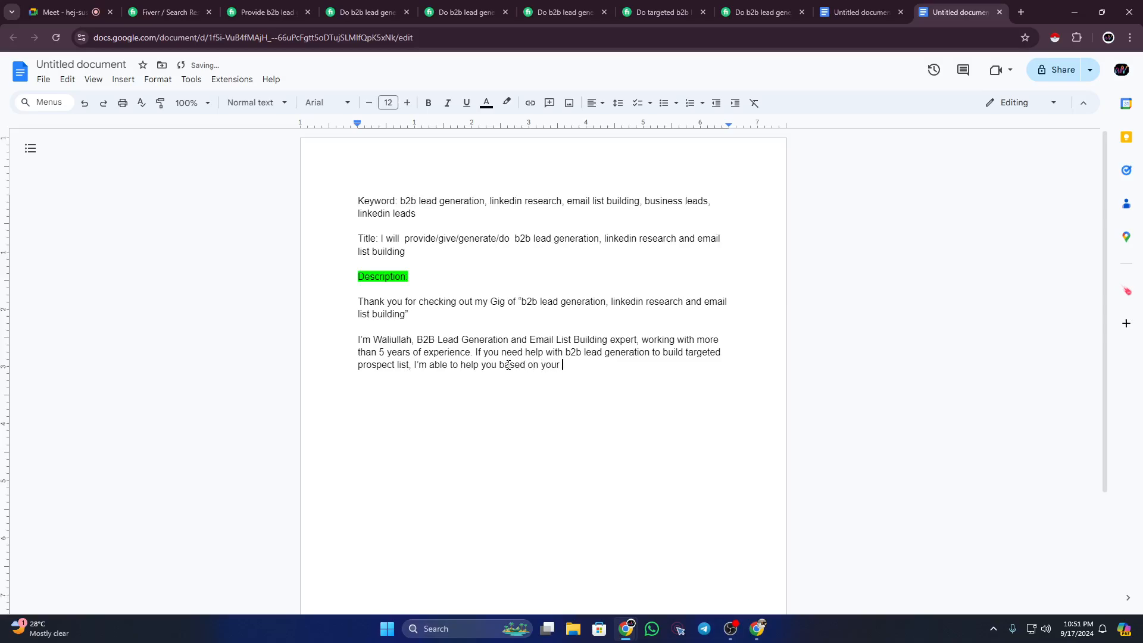
text(targeted requitrements)
click(624, 365)
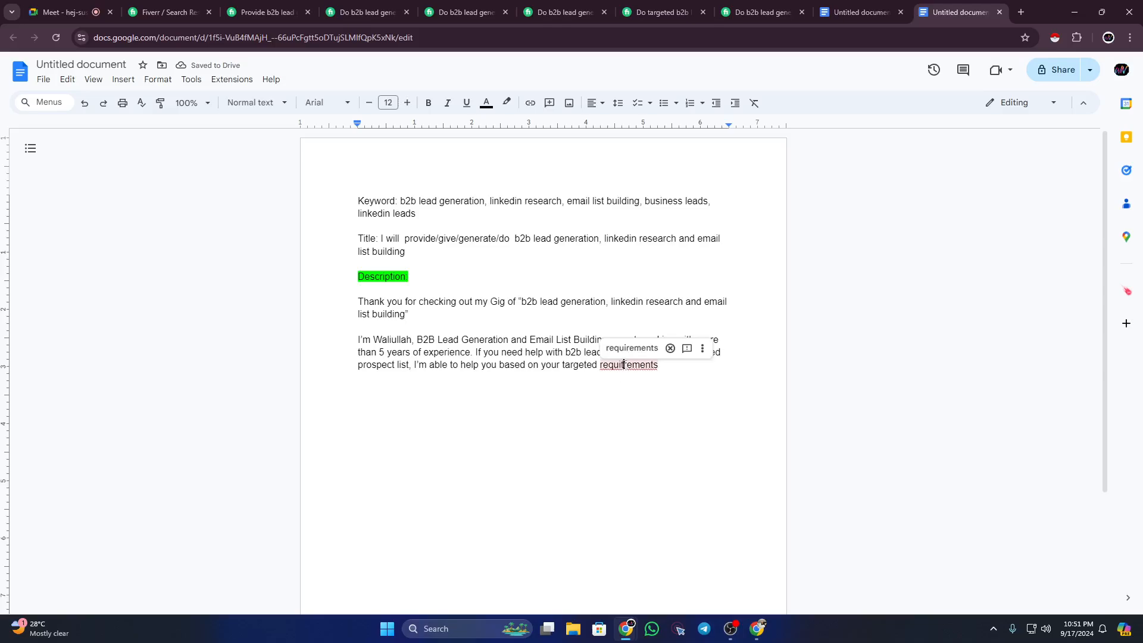
click(631, 346)
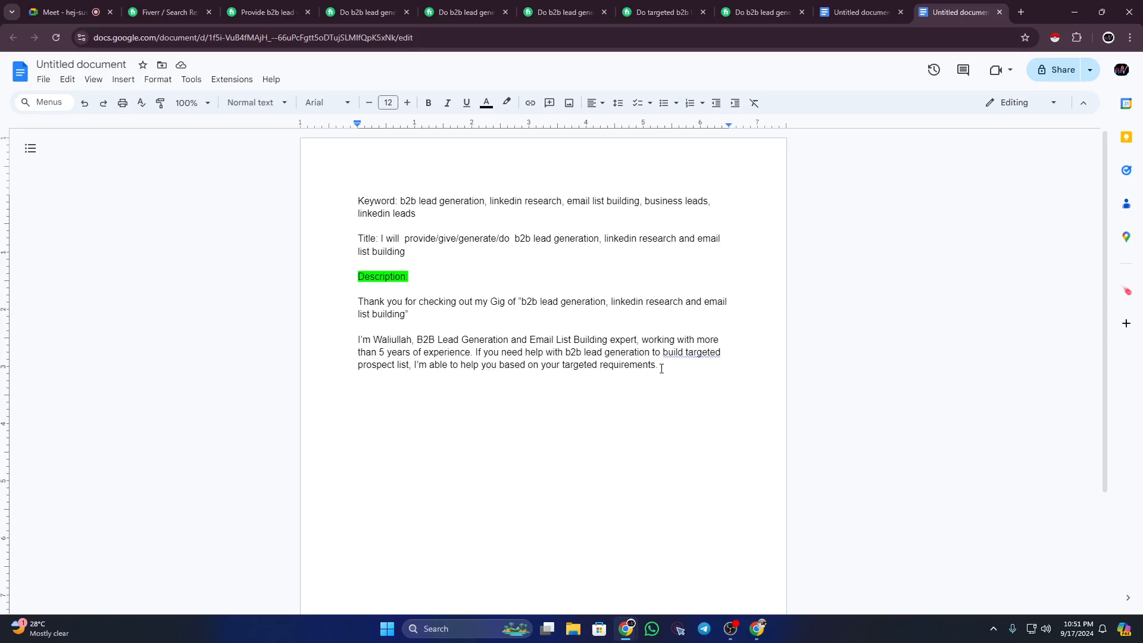
Step: Review the If sentence by highlighting 'prospect', 'able to help' and the paragraph's closing part
drag(473, 351, 635, 354)
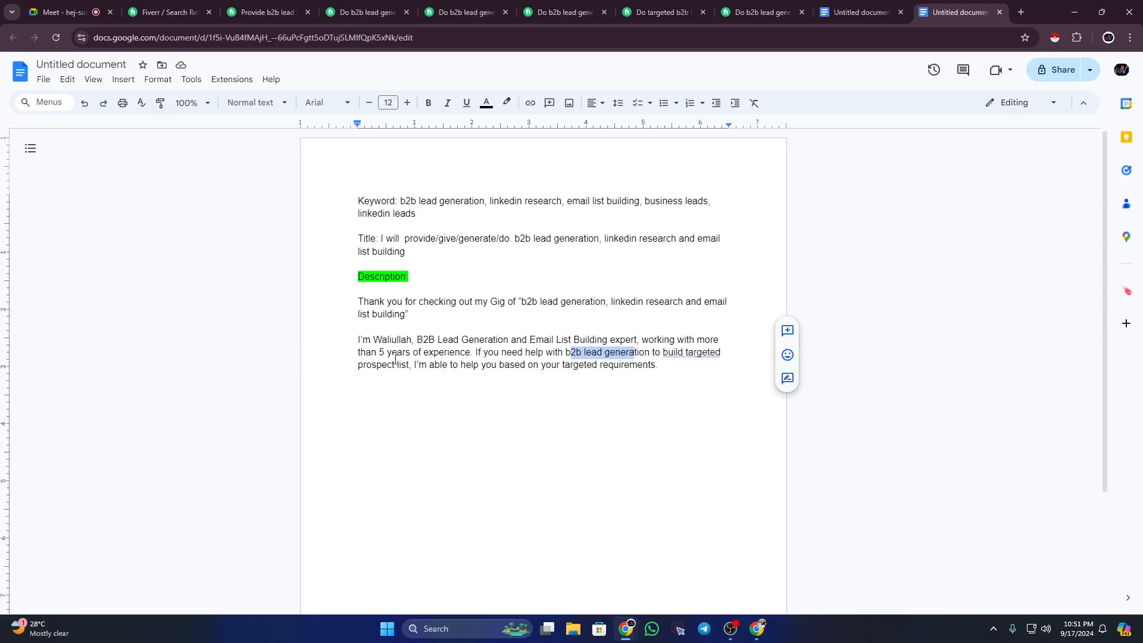
drag(357, 364, 393, 364)
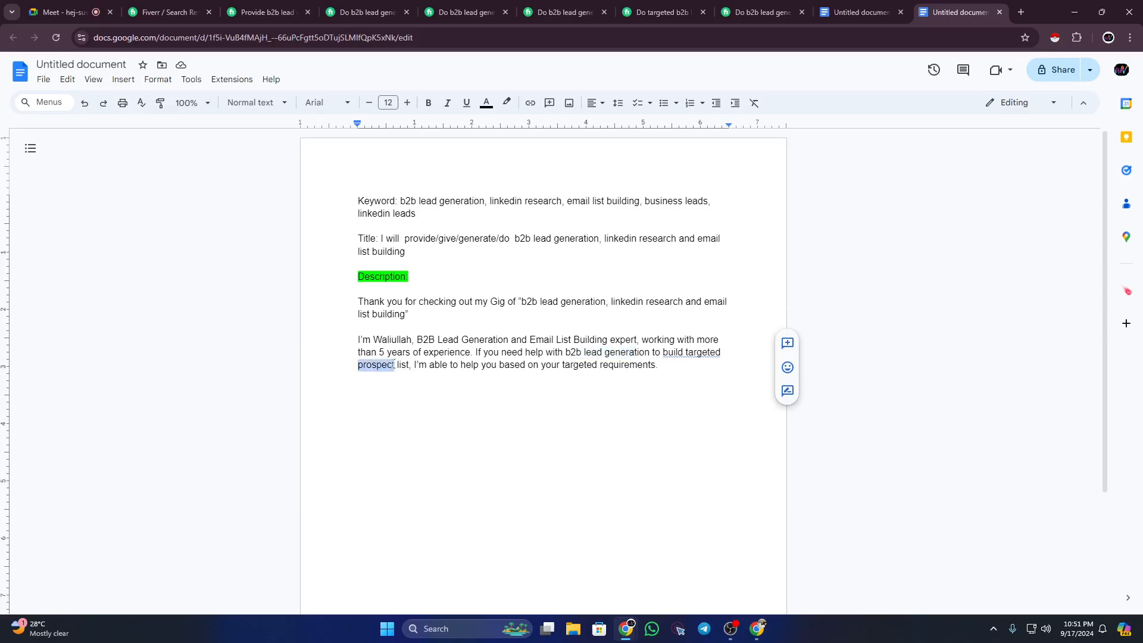
click(394, 364)
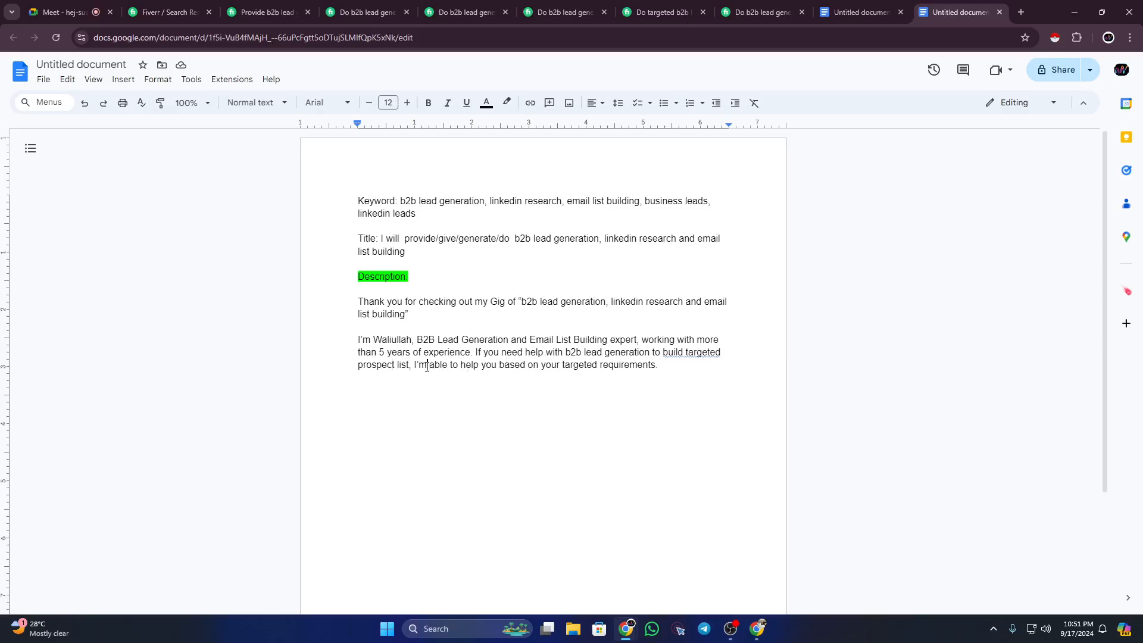
drag(427, 366, 506, 374)
click(592, 367)
drag(426, 366, 480, 368)
click(662, 368)
Step: Check the b2b lead generation keywords and full paragraph, then add a new paragraph after 'requirements.'
drag(565, 353, 648, 355)
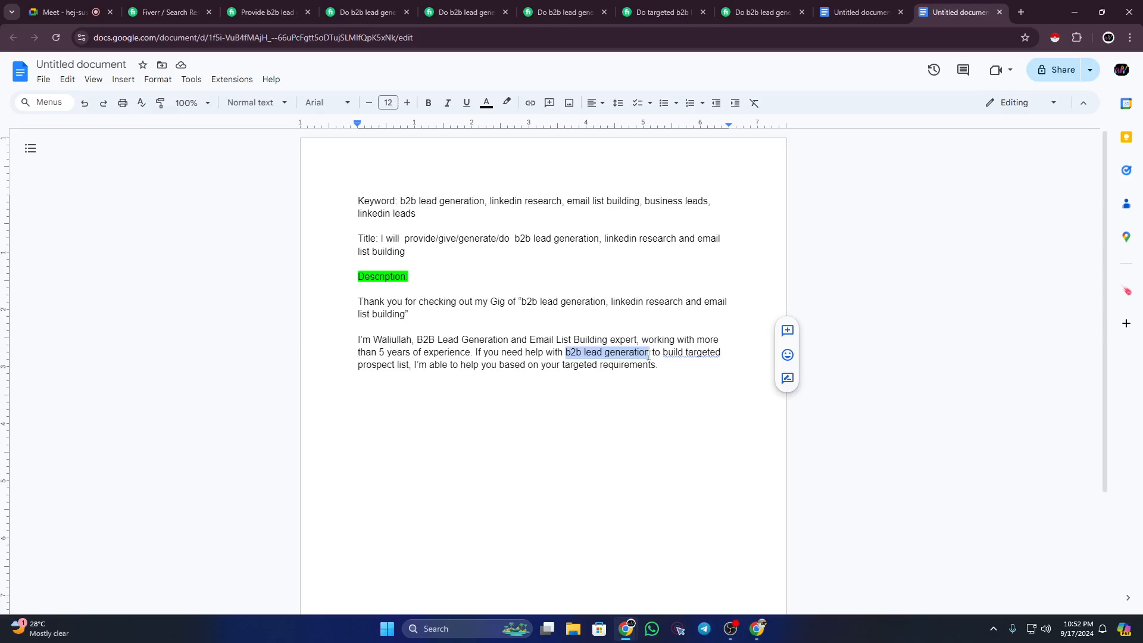
click(648, 355)
drag(522, 302, 599, 305)
click(559, 320)
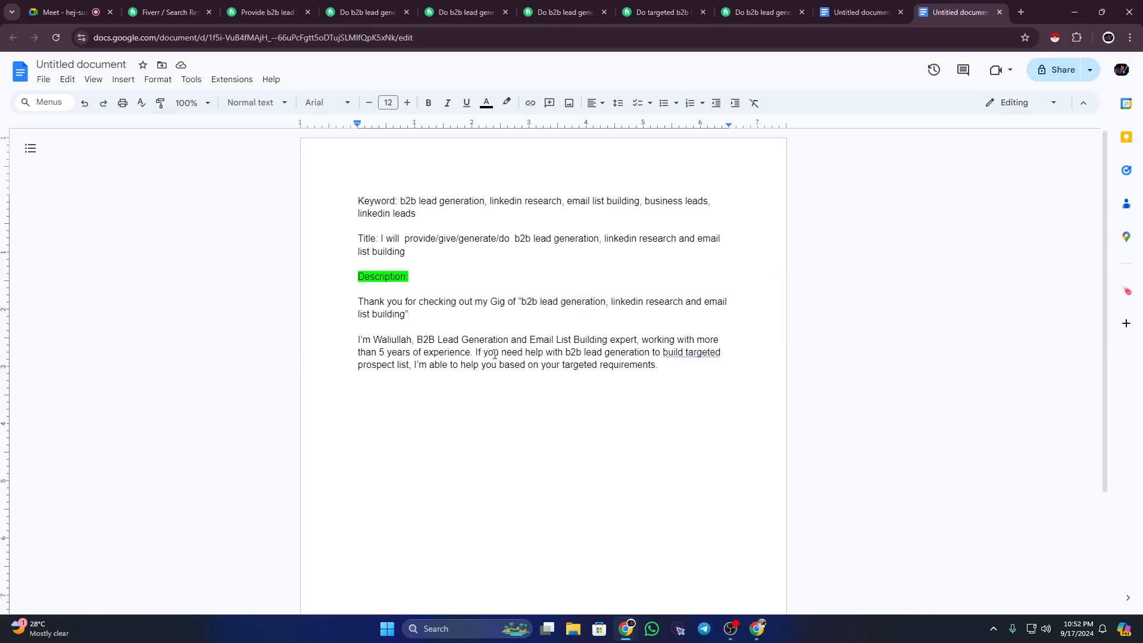
drag(358, 341, 658, 366)
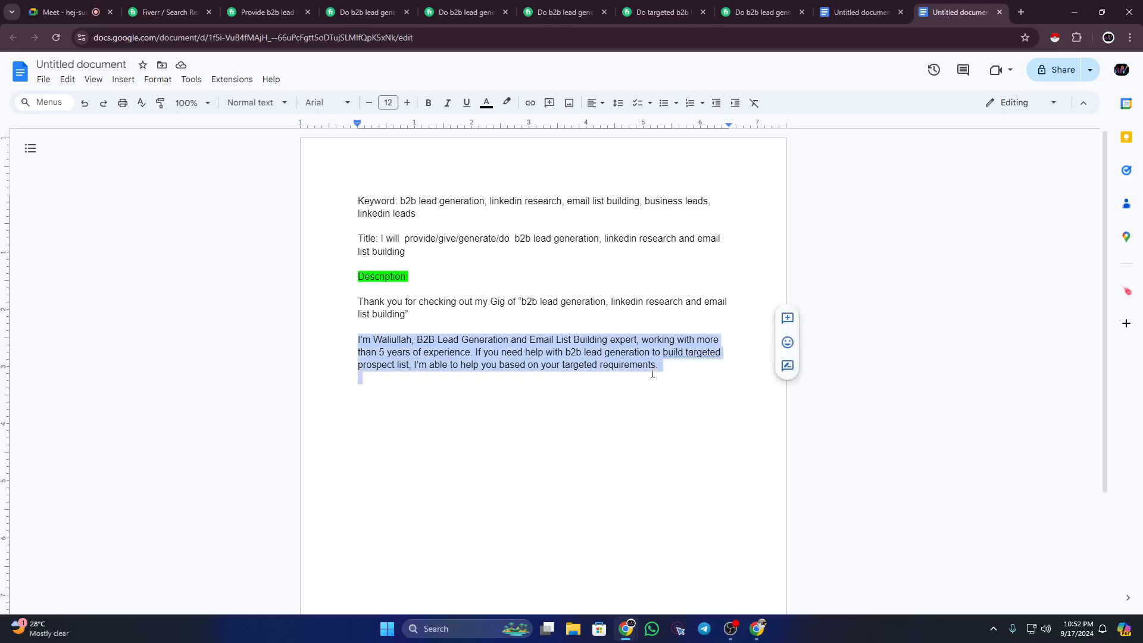
click(661, 366)
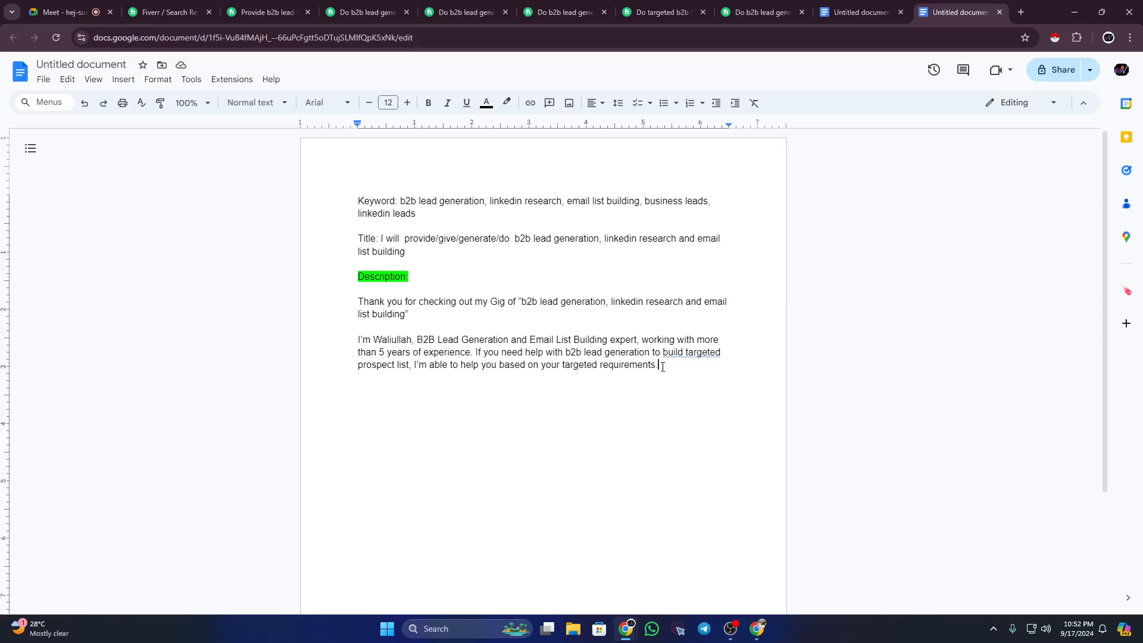
key(Return)
key(Return)
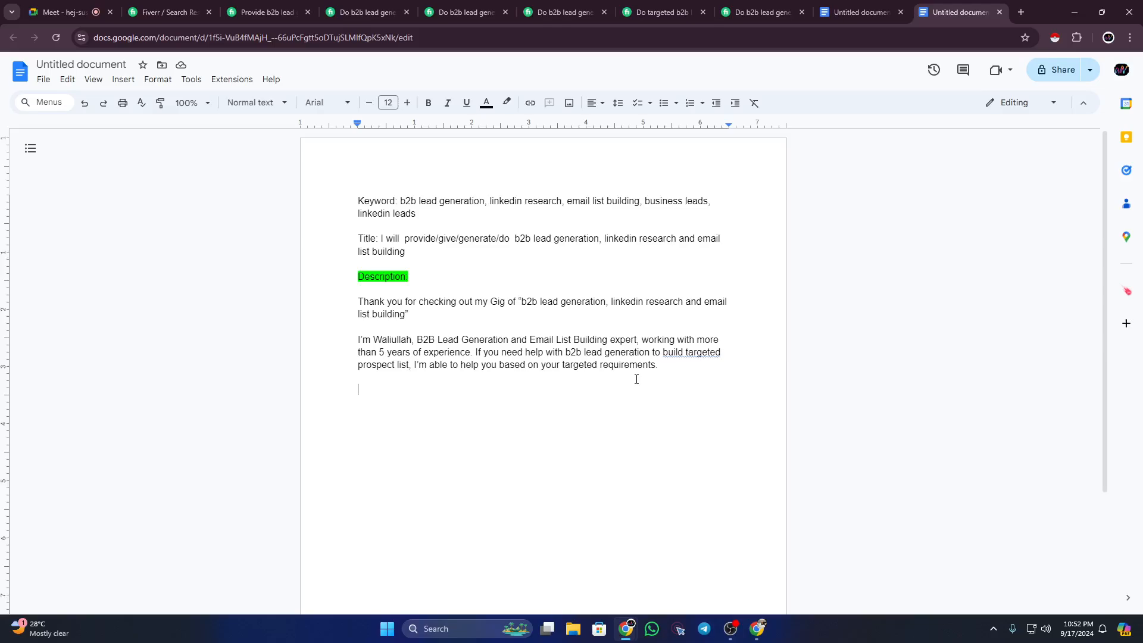
Step: Type 'What I need to get started' and delete the period after 'requirements' in the introduction
text(What I need to get started:)
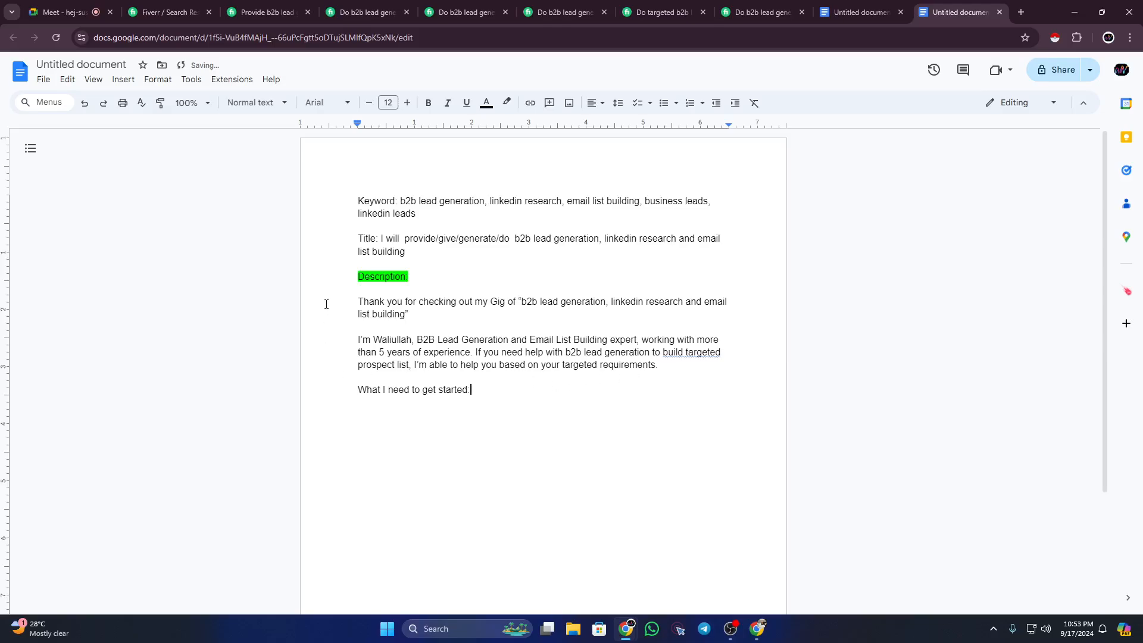
drag(358, 302, 418, 314)
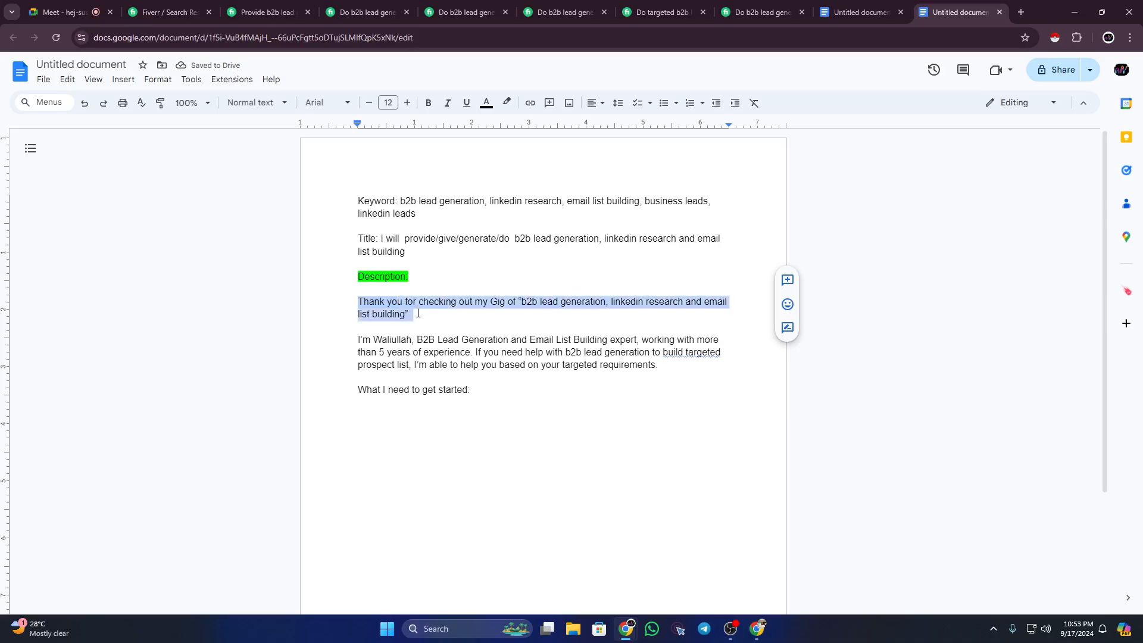
click(418, 313)
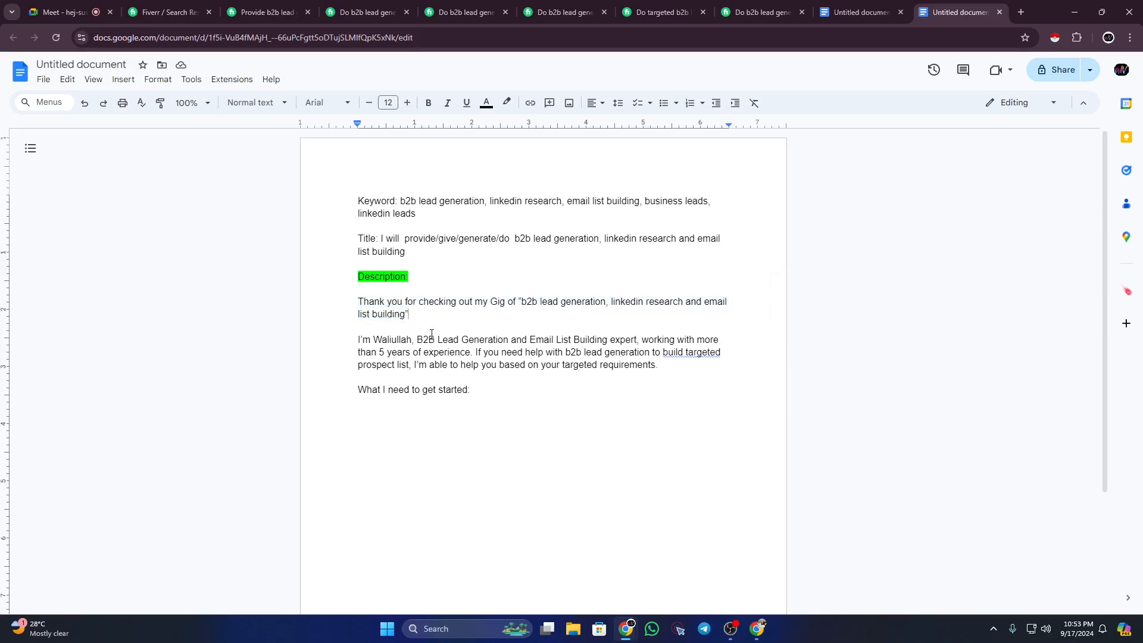
drag(359, 339, 654, 368)
click(359, 338)
click(653, 367)
key(Delete)
Step: Highlight the 'What I need to get started:' line in yellow
drag(474, 393, 345, 390)
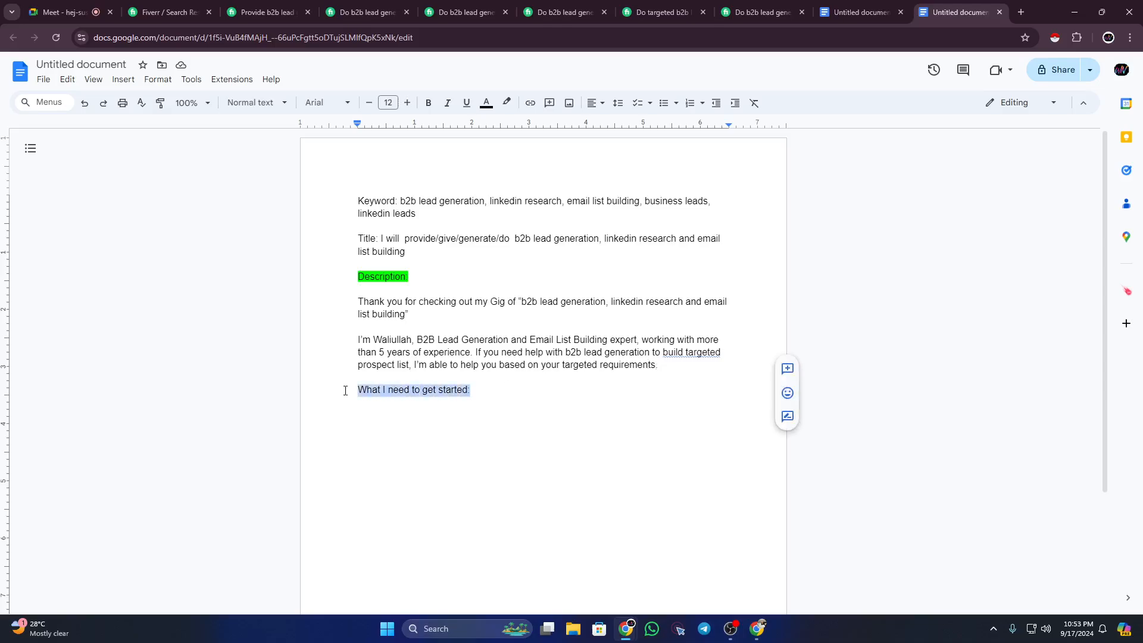
click(507, 103)
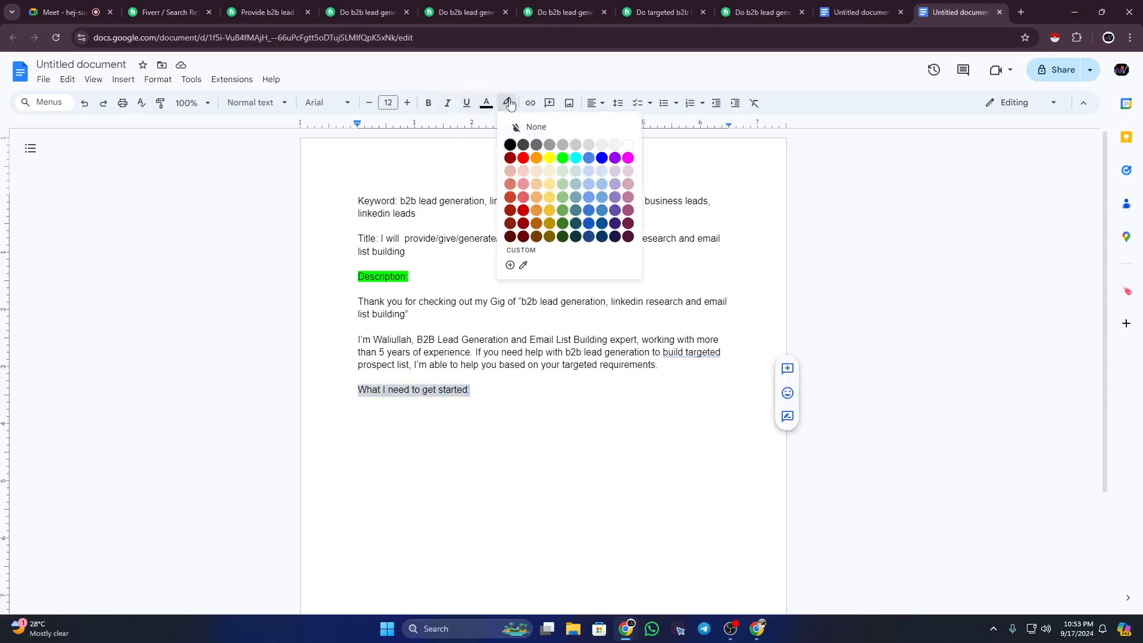
click(550, 157)
click(478, 392)
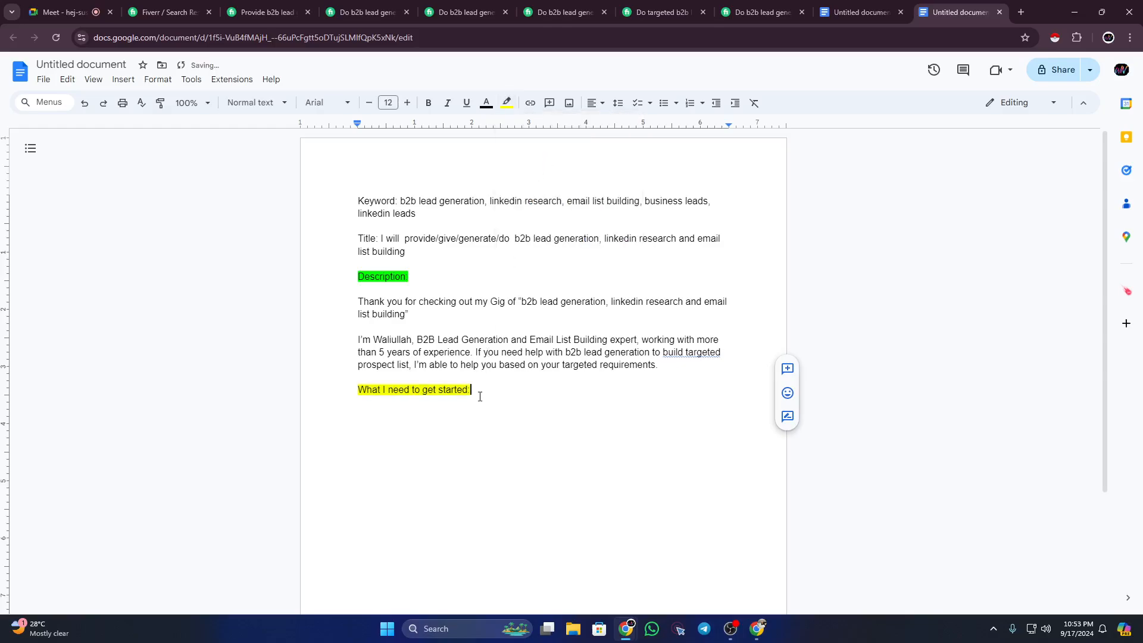
Step: Admit the person waiting in the video call, then return to the outline document
click(62, 12)
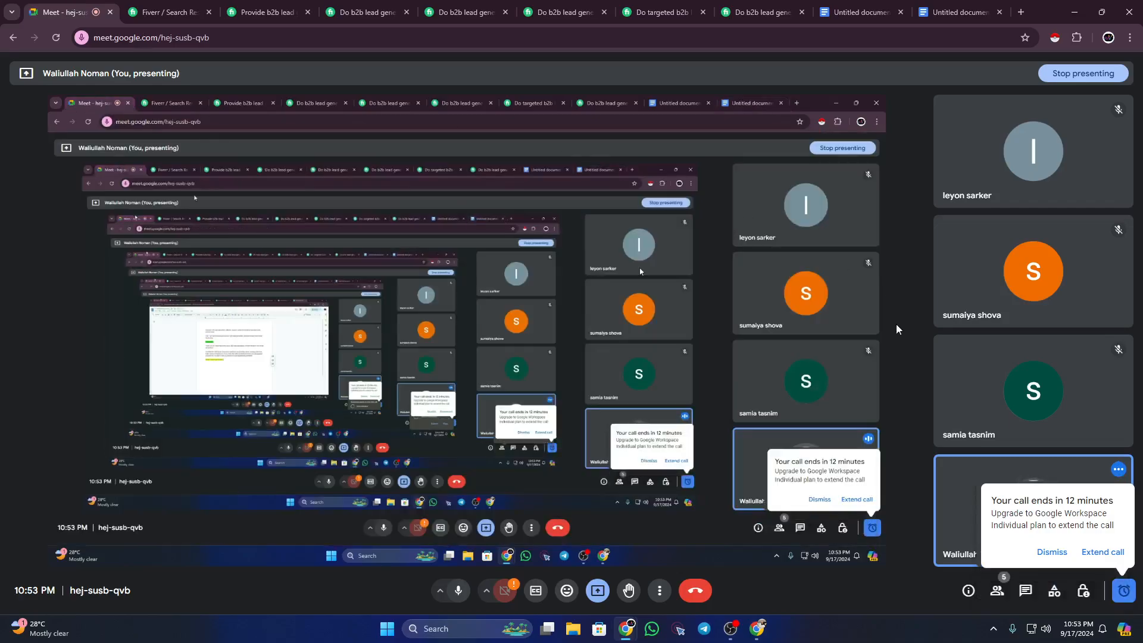
click(1050, 552)
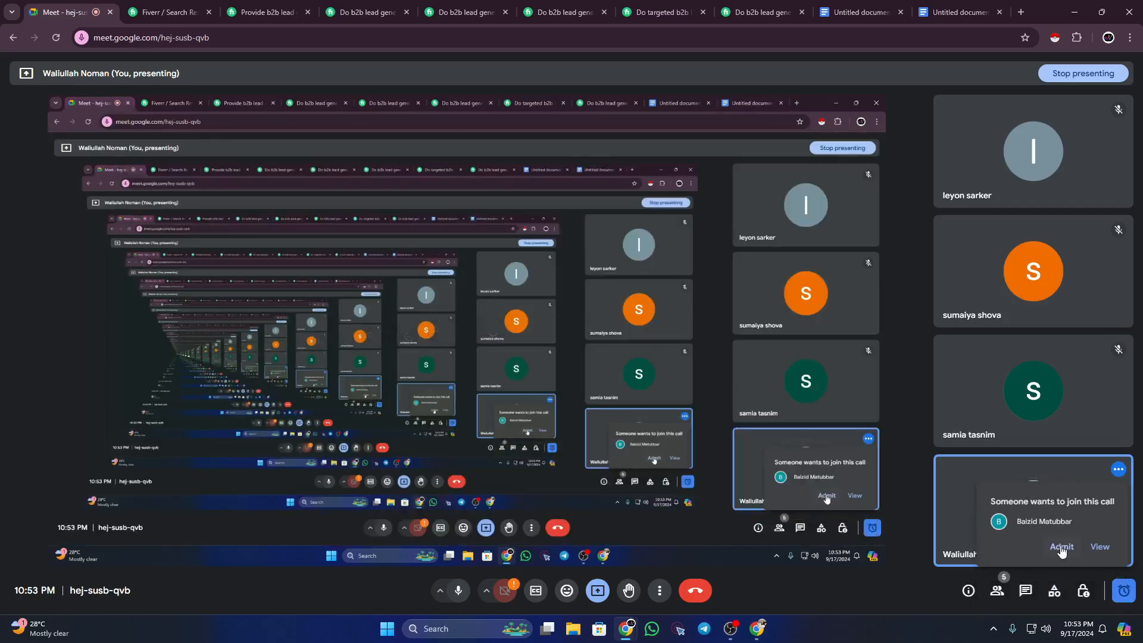
click(1061, 548)
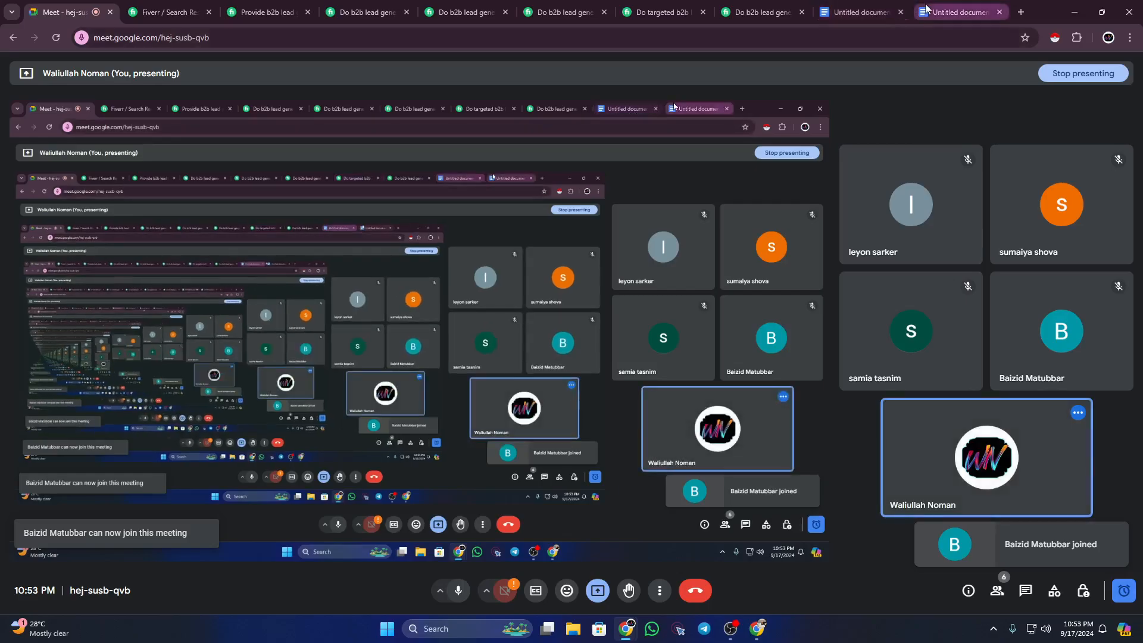
click(960, 12)
click(488, 394)
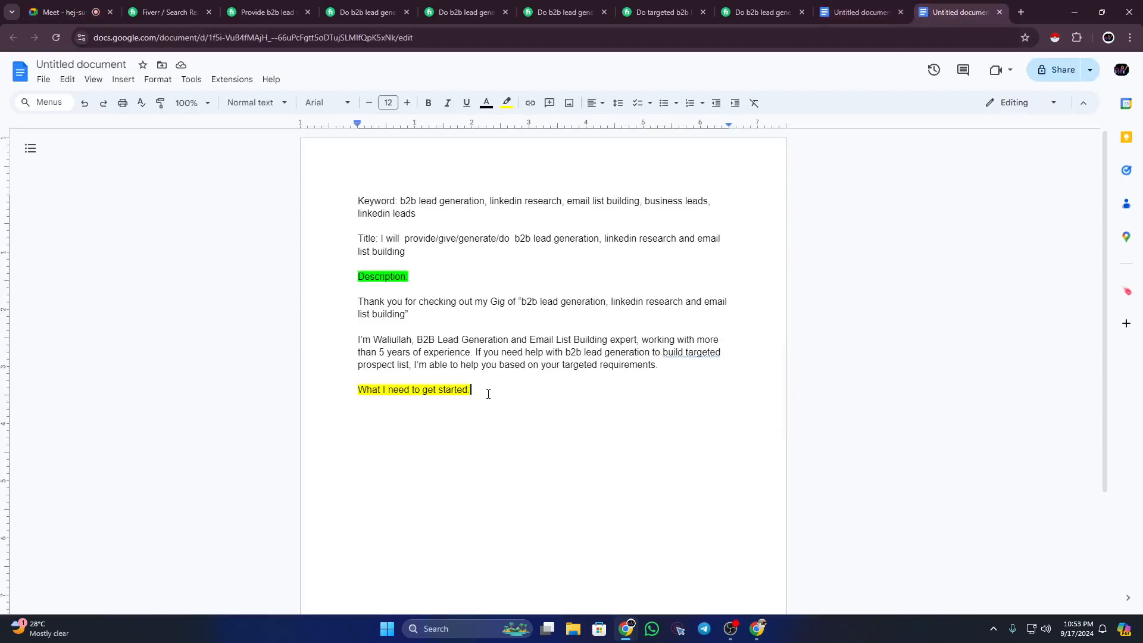
Step: Create an empty line under the yellow heading with highlight colour set to none
key(Return)
click(489, 394)
double_click(433, 407)
click(433, 407)
text(Targeted)
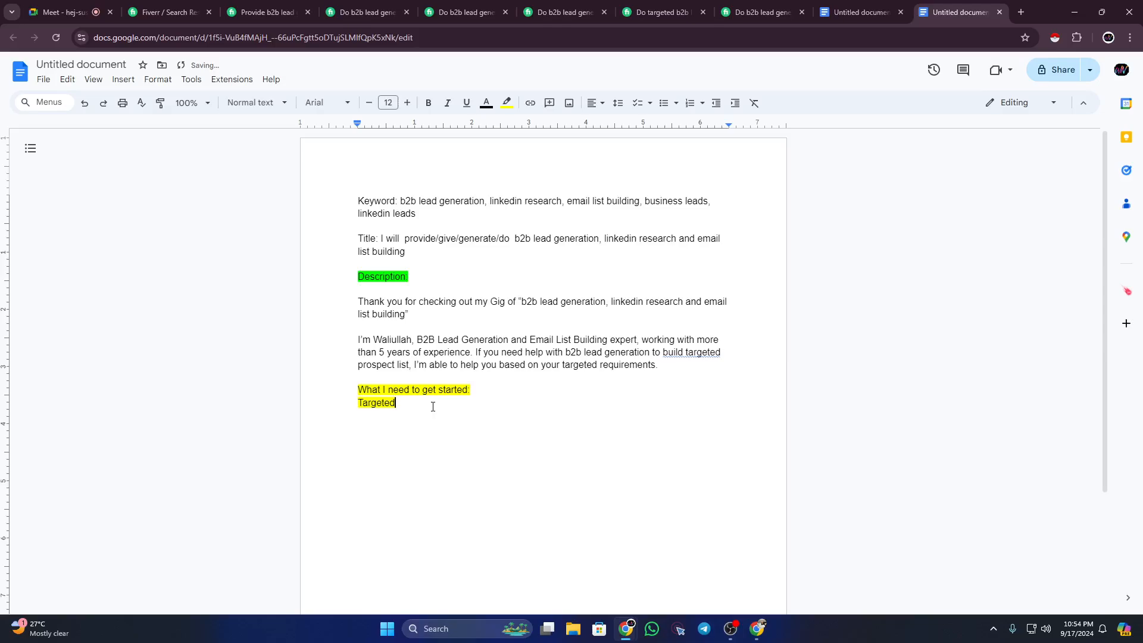
click(506, 102)
click(629, 146)
drag(401, 403, 357, 405)
key(BackSpace)
click(506, 103)
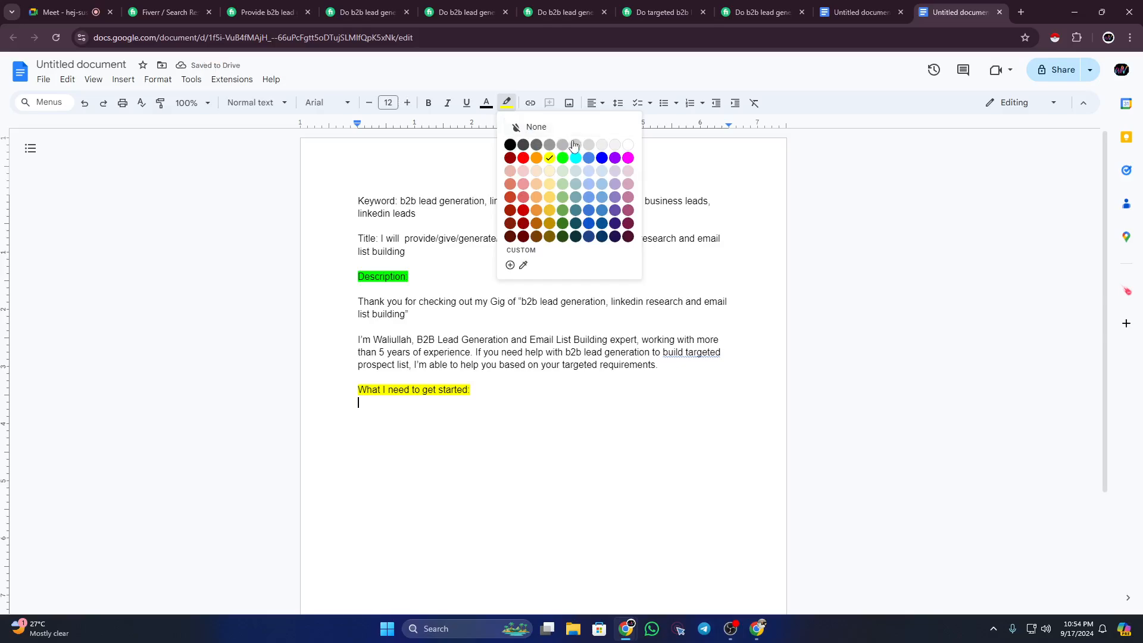
click(623, 147)
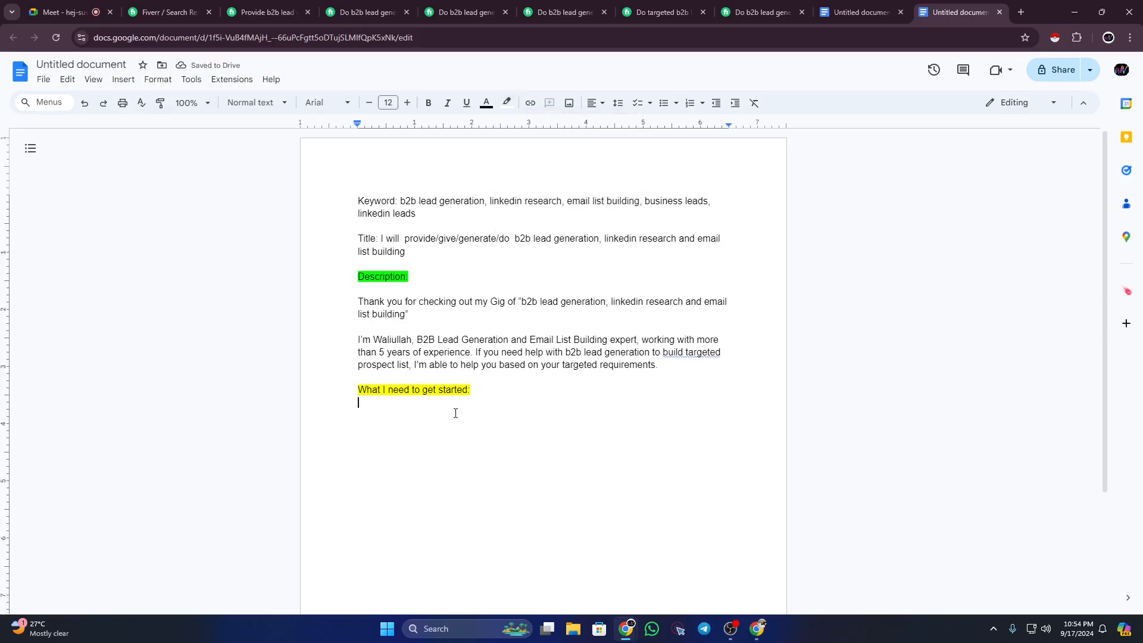
Step: Type 'Targeted Titles (ex. CEO, Owner, Marketing Manager etc)' as the first requirement
text(Ta)
text(rf)
key(BackSpace)
key(BackSpace)
text(rgewted)
key(BackSpace)
key(BackSpace)
key(BackSpace)
key(BackSpace)
key(BackSpace)
text(eted Titles)
text(())
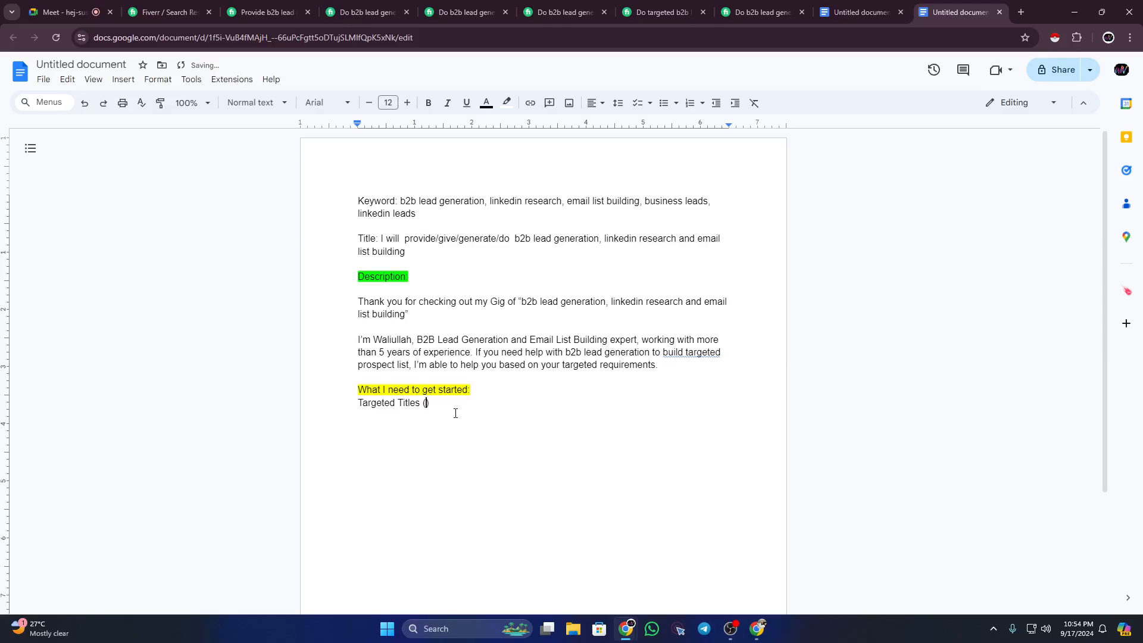
text(CEO)
text(, Ow)
text(ner)
text(, )
text(Market)
text(ing )
text(Manage)
text(r)
text( etc)
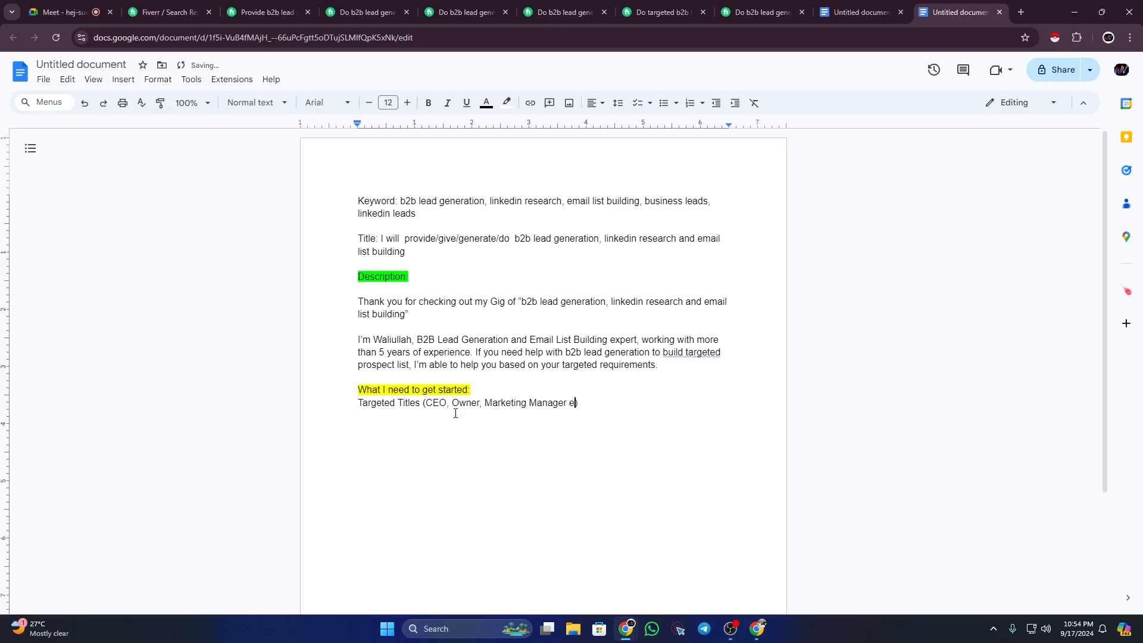
key(Left)
key(Left)
key(Left)
key(Left)
key(Left)
key(Left)
key(Left)
key(Left)
key(Left)
key(Left)
key(Left)
key(Left)
key(Left)
key(Left)
key(Left)
key(Left)
key(Left)
key(Left)
key(Left)
key(Left)
key(Left)
key(Left)
key(Left)
key(Left)
key(Left)
key(Left)
key(Left)
key(Left)
key(Left)
key(Left)
key(Left)
key(Left)
key(Left)
text(ex)
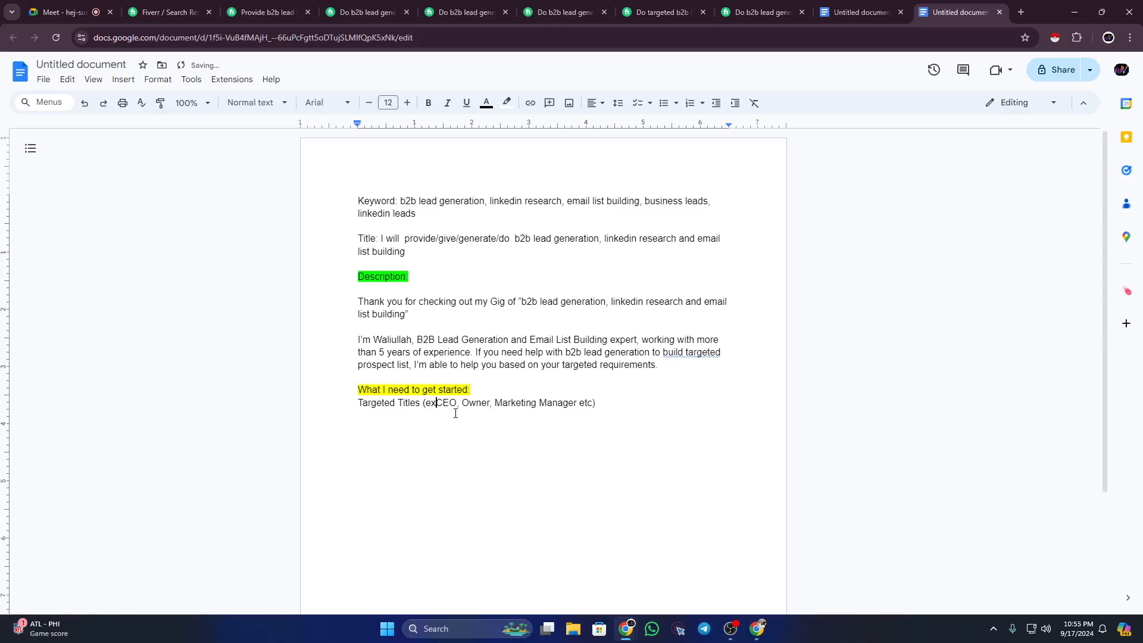
text(.)
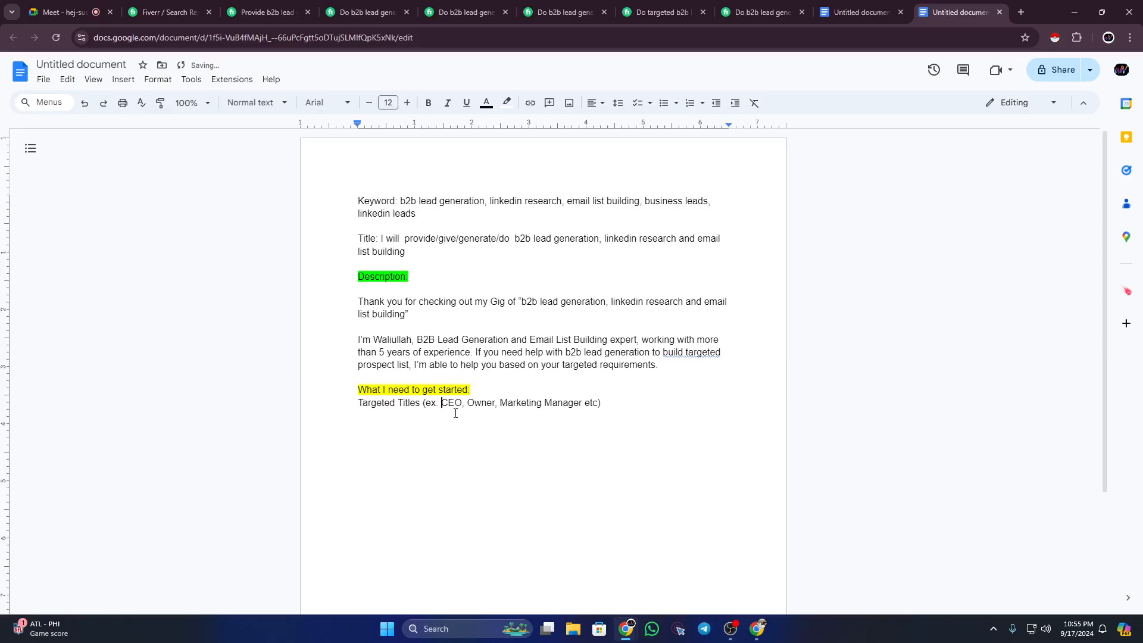
Step: Tidy the spacing around the job title examples and add 'Targeted Industry' below
click(426, 406)
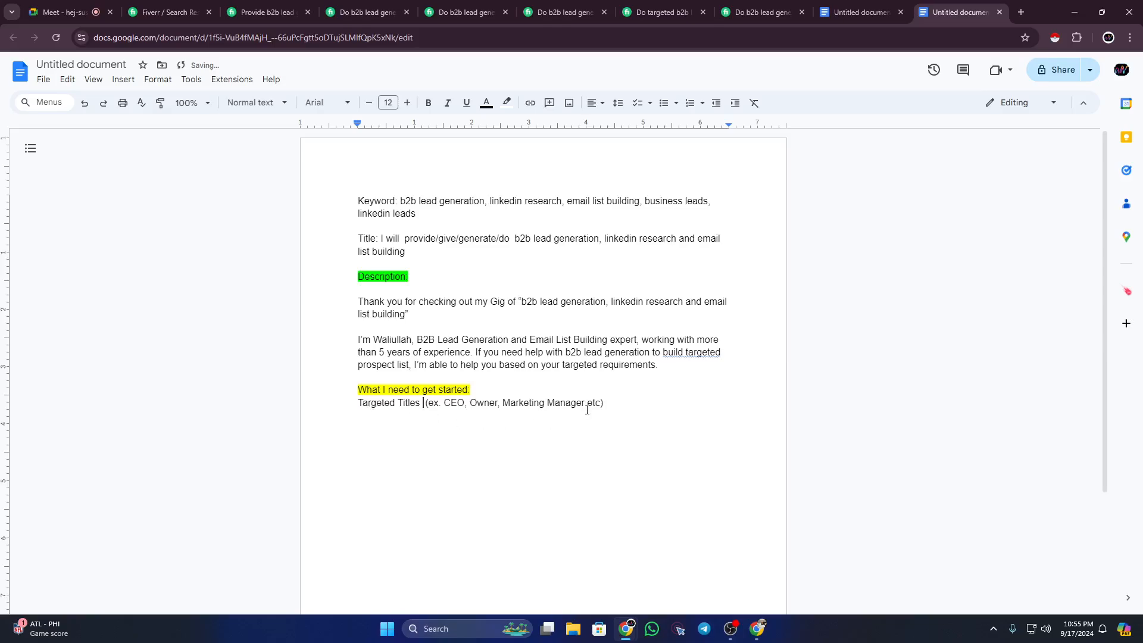
click(612, 404)
drag(600, 404, 466, 405)
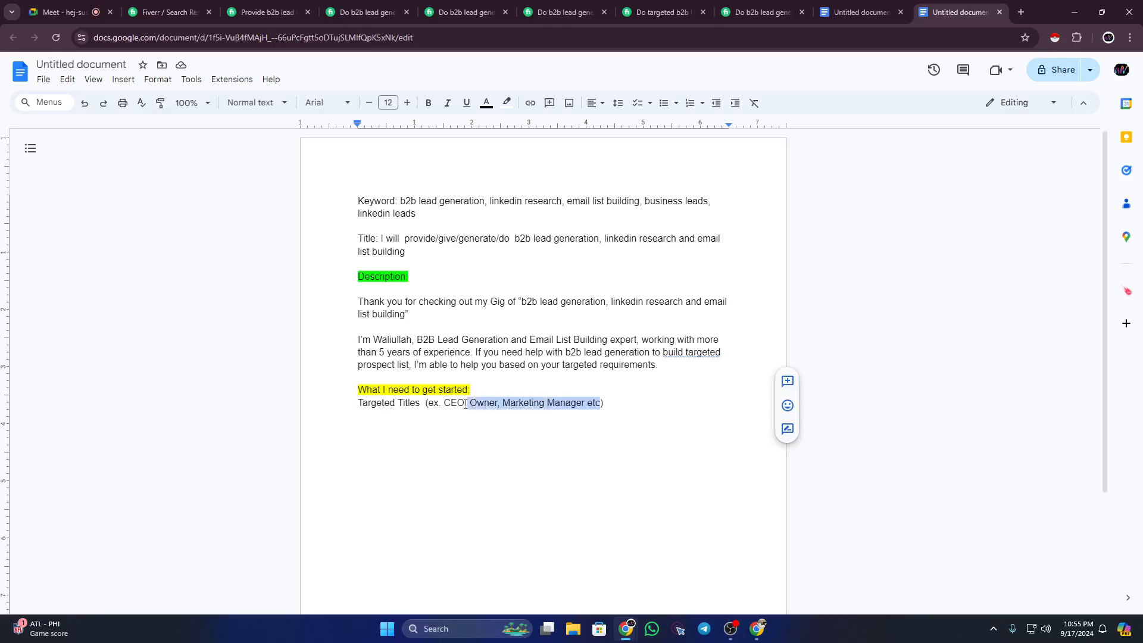
click(471, 402)
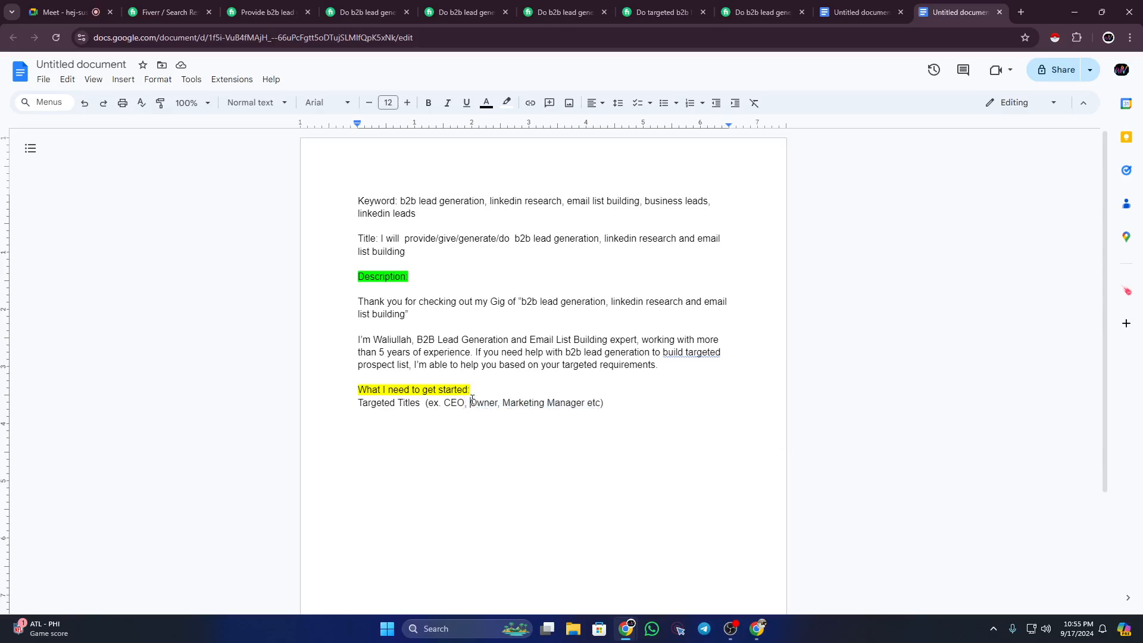
key(BackSpace)
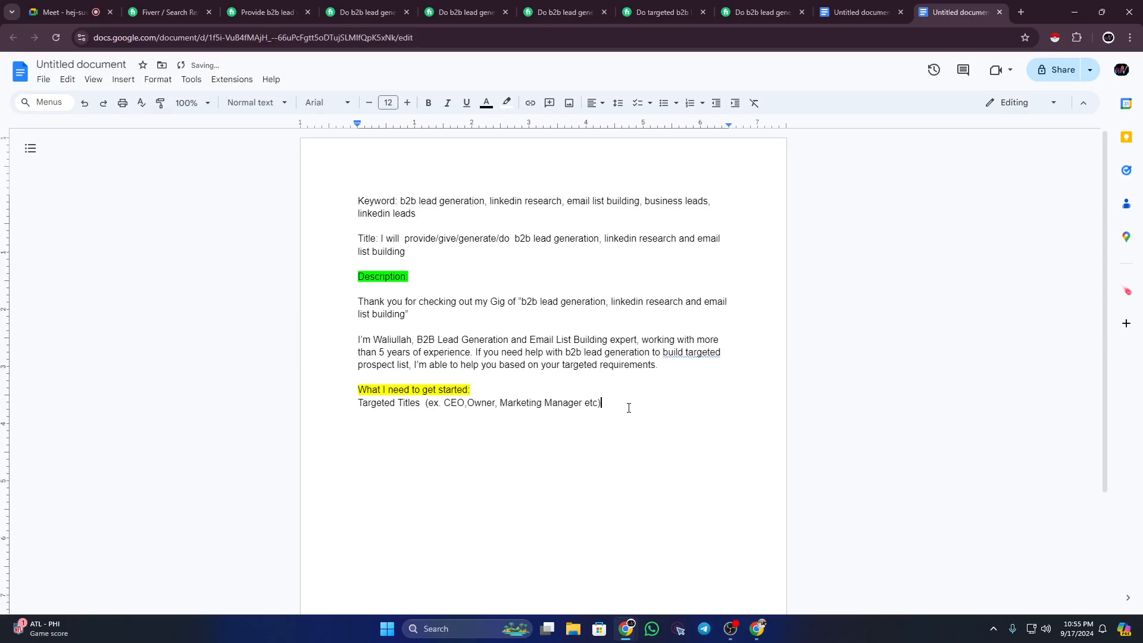
key(Return)
text(Targeted Industry)
Step: Add 'Location (City/State/ Country)', correcting 'Citry' to 'City', then select all three requirements
key(Return)
text(Locatio)
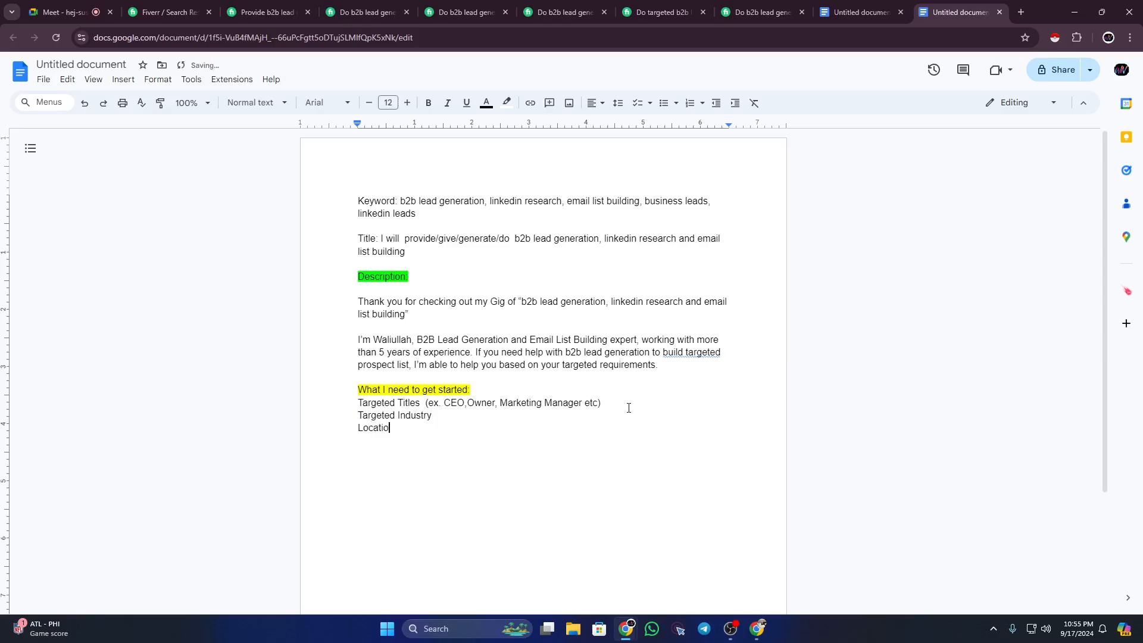
text(n ())
key(Left)
text(Citry/)
text(State)
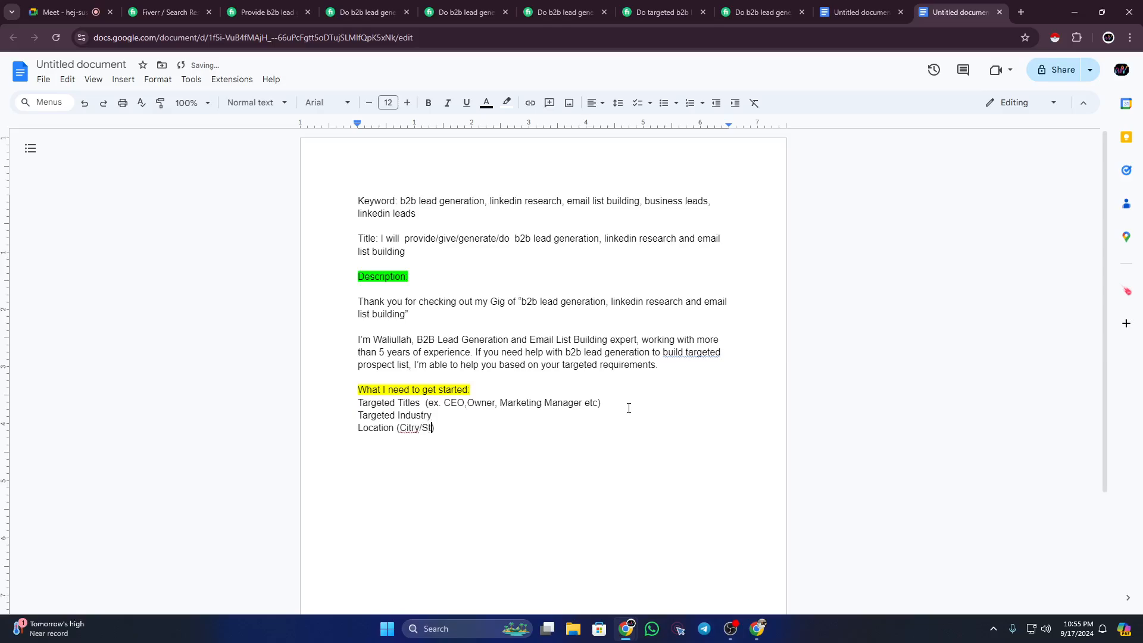
text(/ Country)
key(Left)
key(Left)
key(Left)
key(Left)
key(Left)
key(Left)
key(Left)
key(Left)
key(Left)
key(Left)
key(Left)
key(Left)
key(Left)
key(Left)
key(Left)
key(Left)
key(Left)
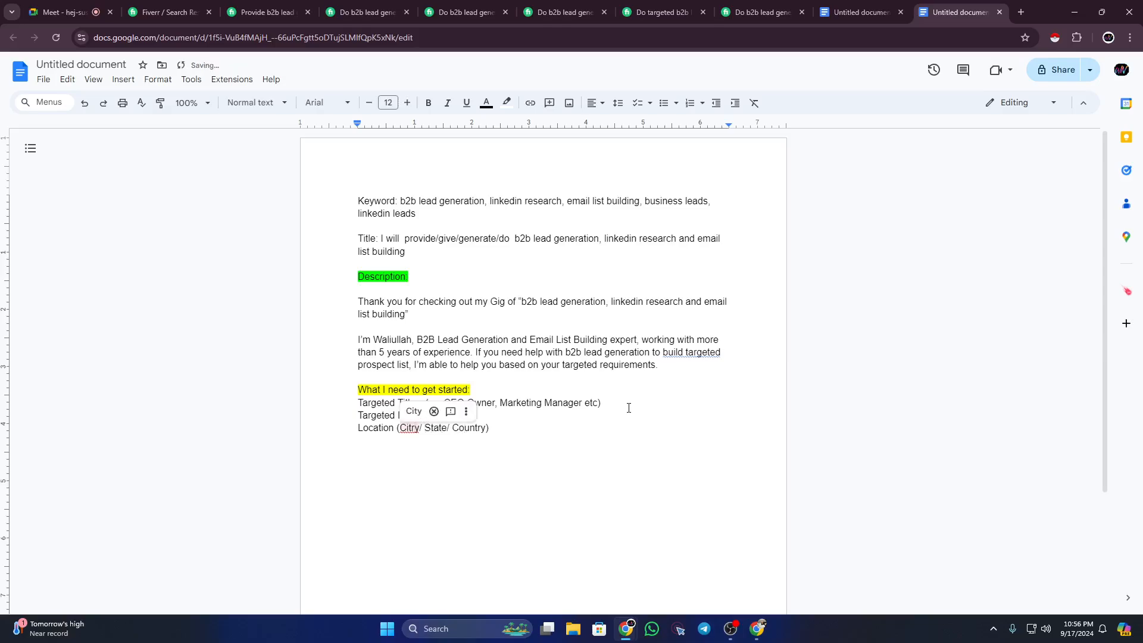
click(414, 410)
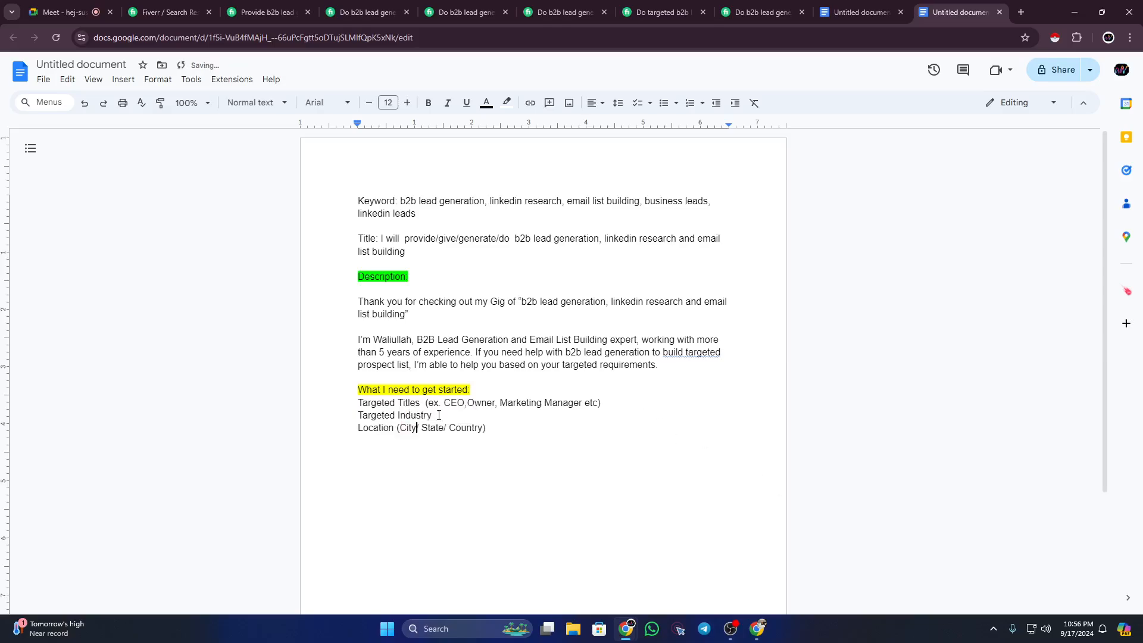
click(514, 436)
drag(359, 402, 486, 429)
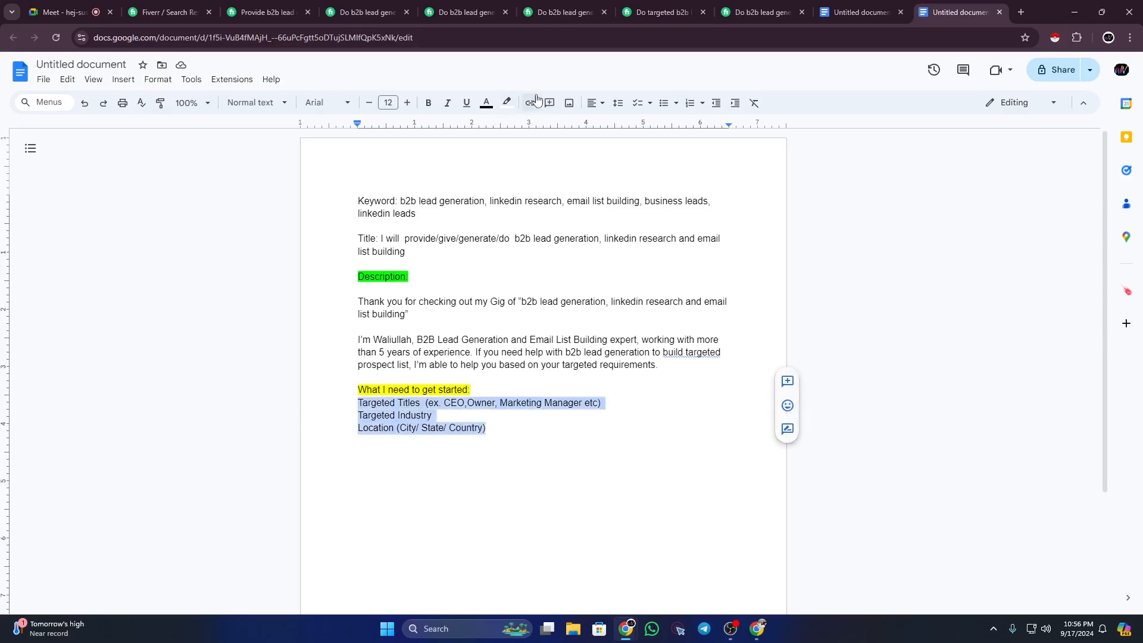
Step: Bullet the three requirements and replace 'Targeted' with 'Employee' in the first bullet
click(674, 105)
click(562, 452)
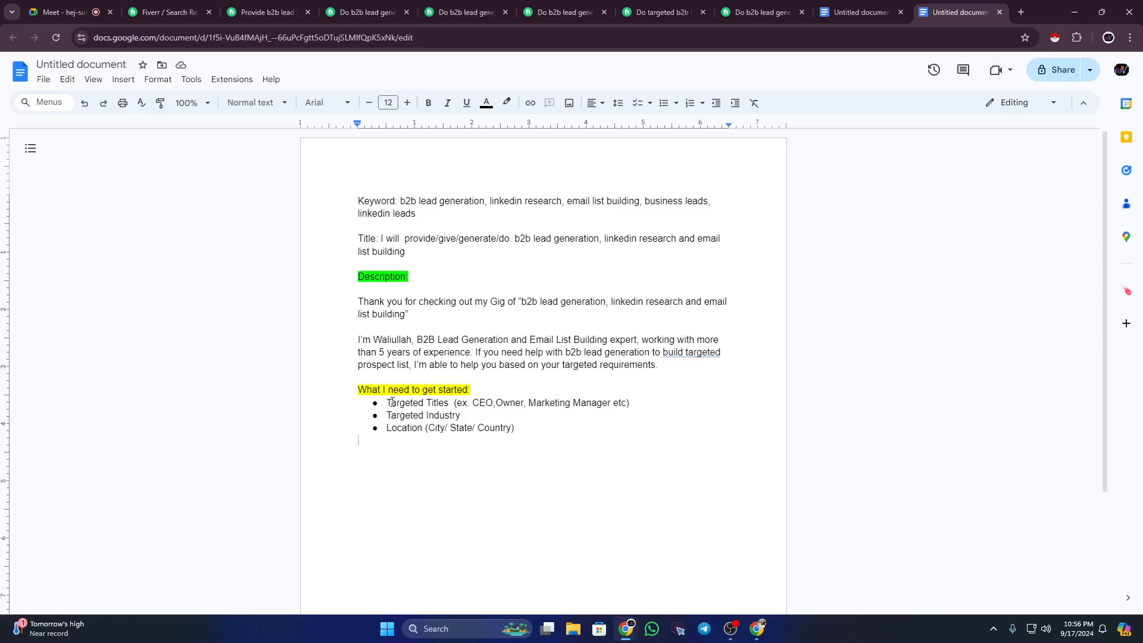
drag(391, 403, 423, 420)
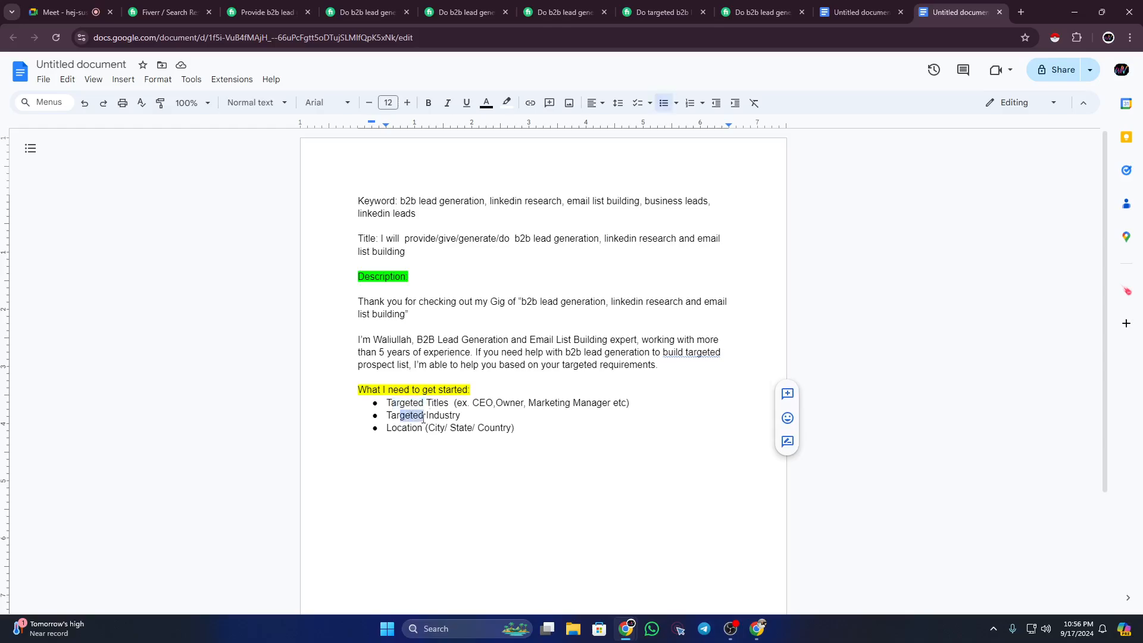
click(424, 417)
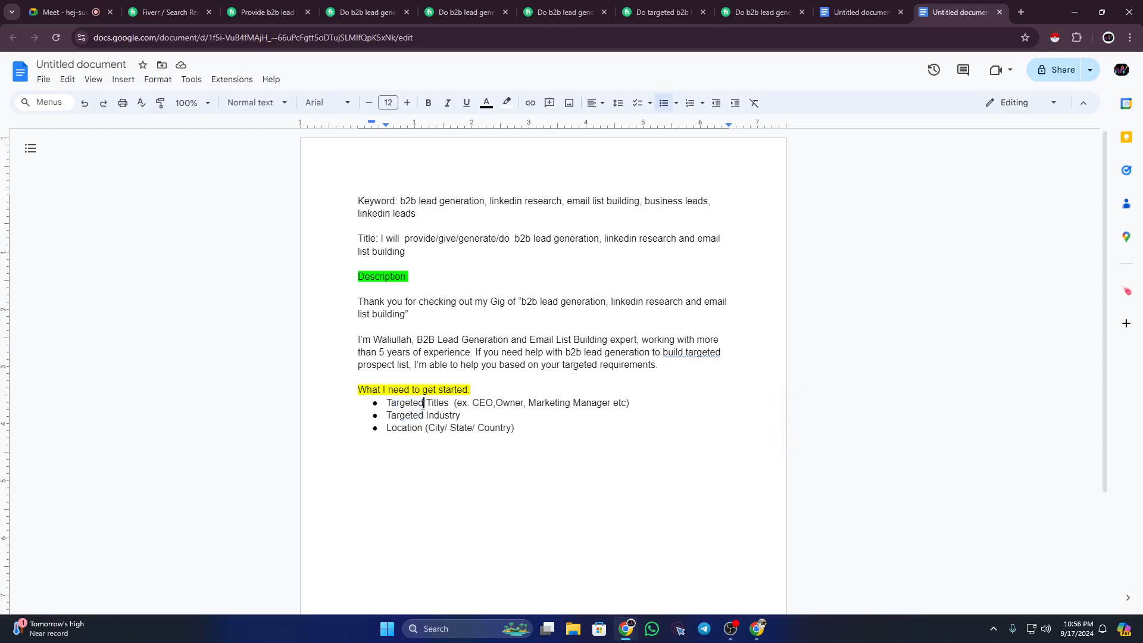
drag(424, 409, 388, 403)
click(412, 426)
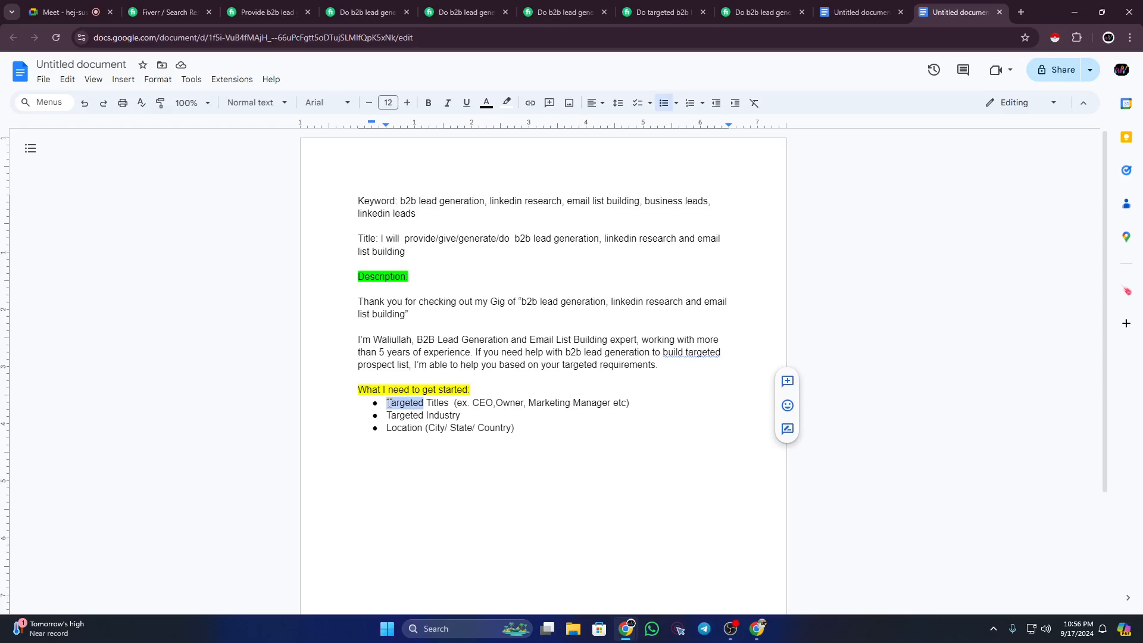
text(Emp)
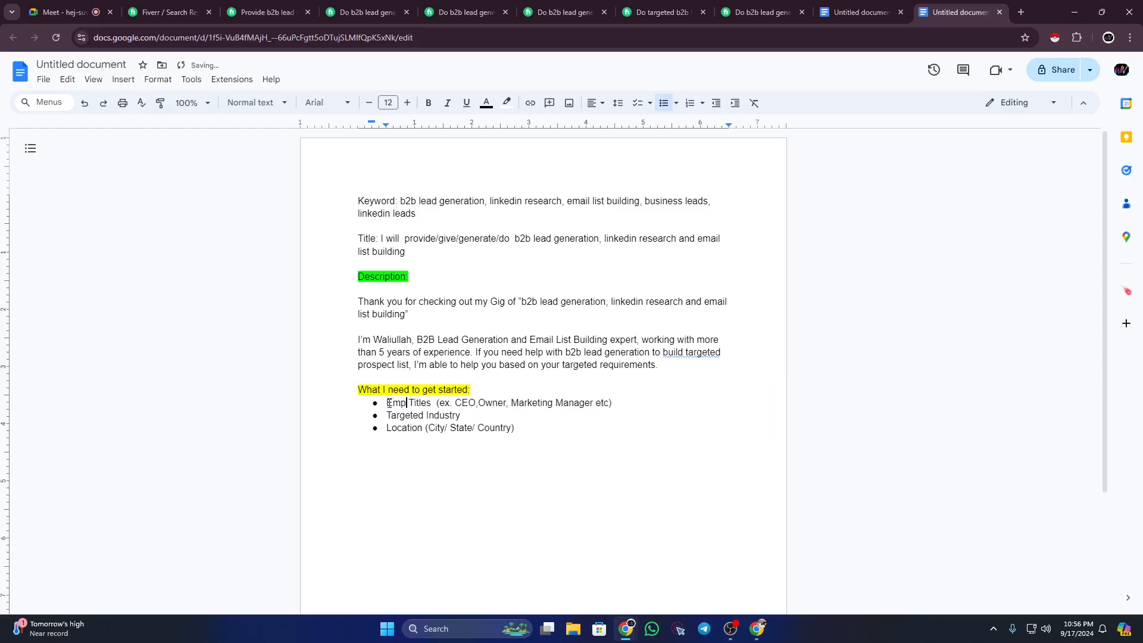
text(loyee)
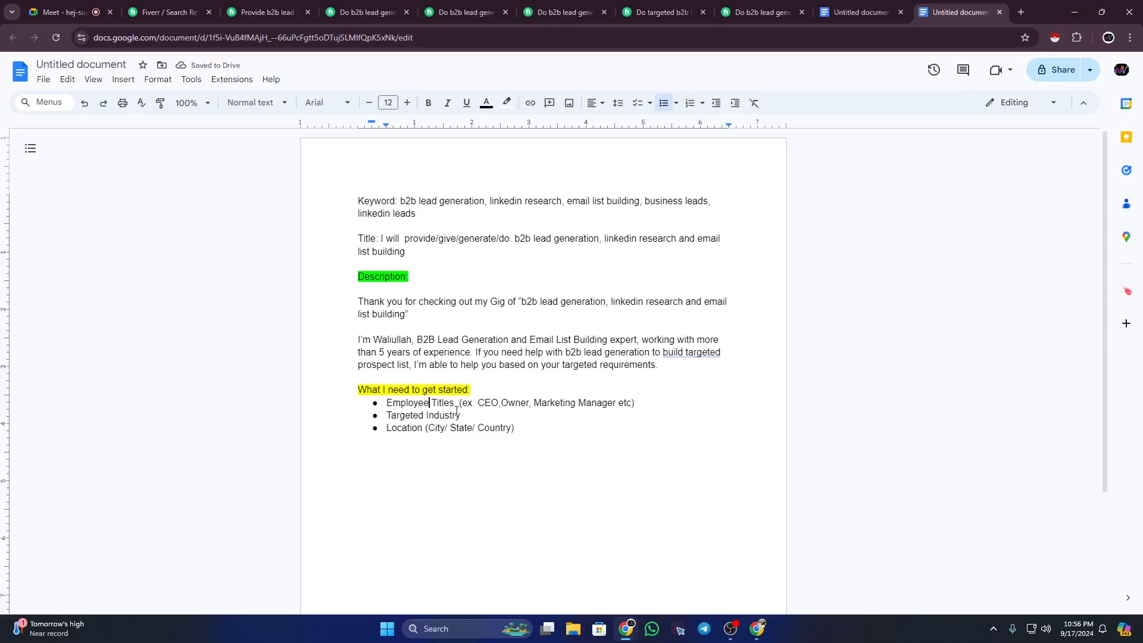
Step: Change 'Titles' to 'Title' and open a new unbulleted line below the Location bullet
drag(455, 402, 434, 401)
text(Positio)
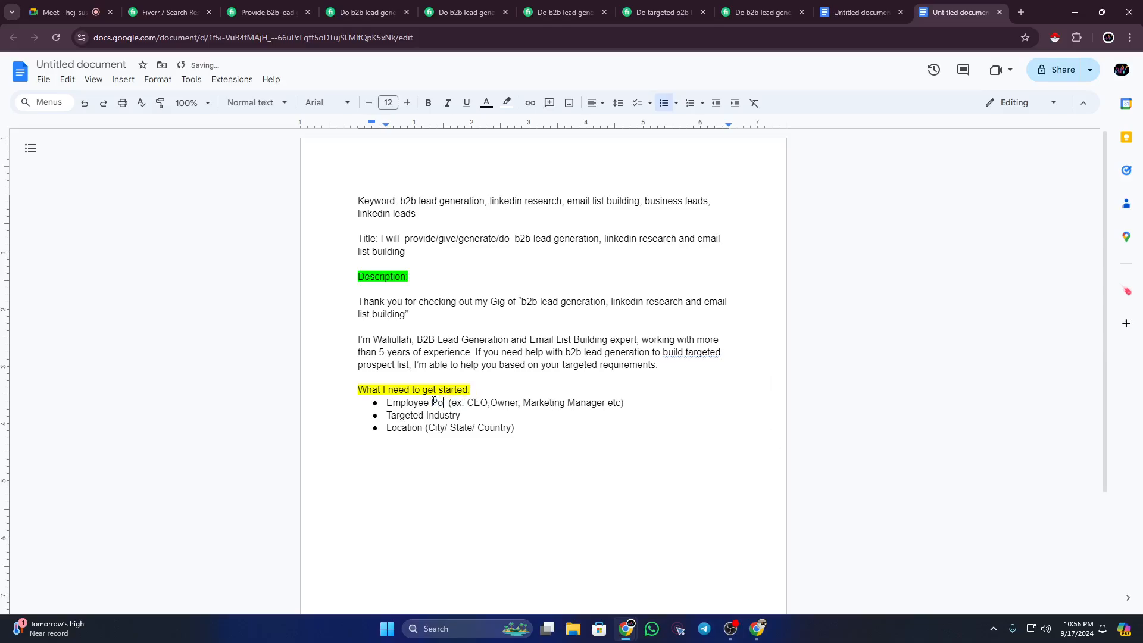
text(ns)
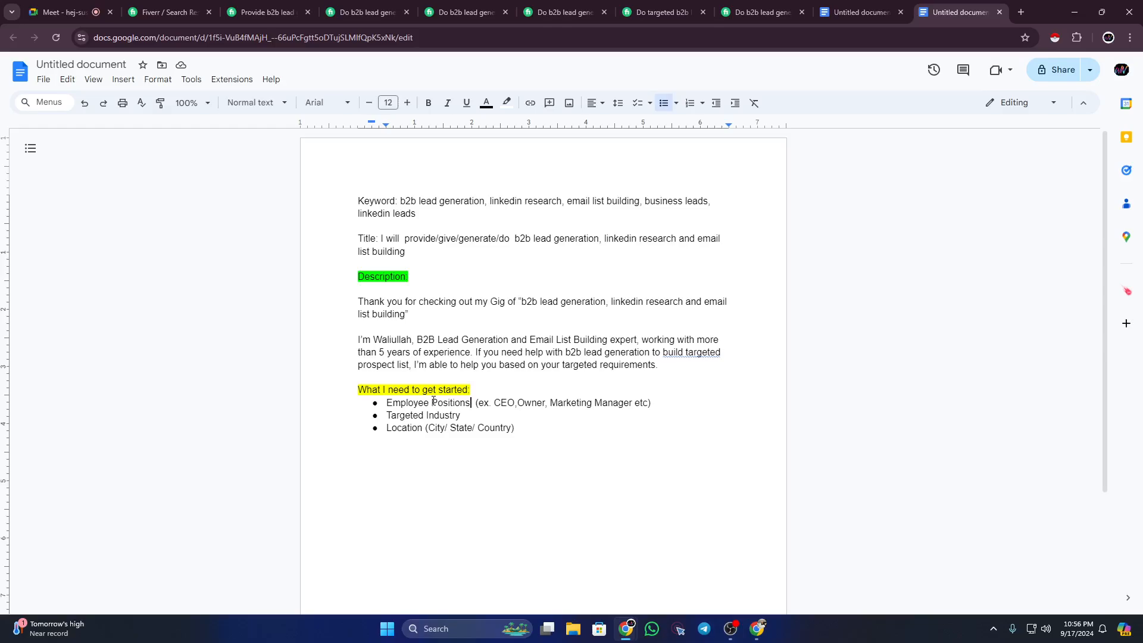
key(BackSpace)
key(BackSpace)
key(BackSpace)
key(BackSpace)
key(BackSpace)
key(BackSpace)
key(BackSpace)
key(BackSpace)
key(BackSpace)
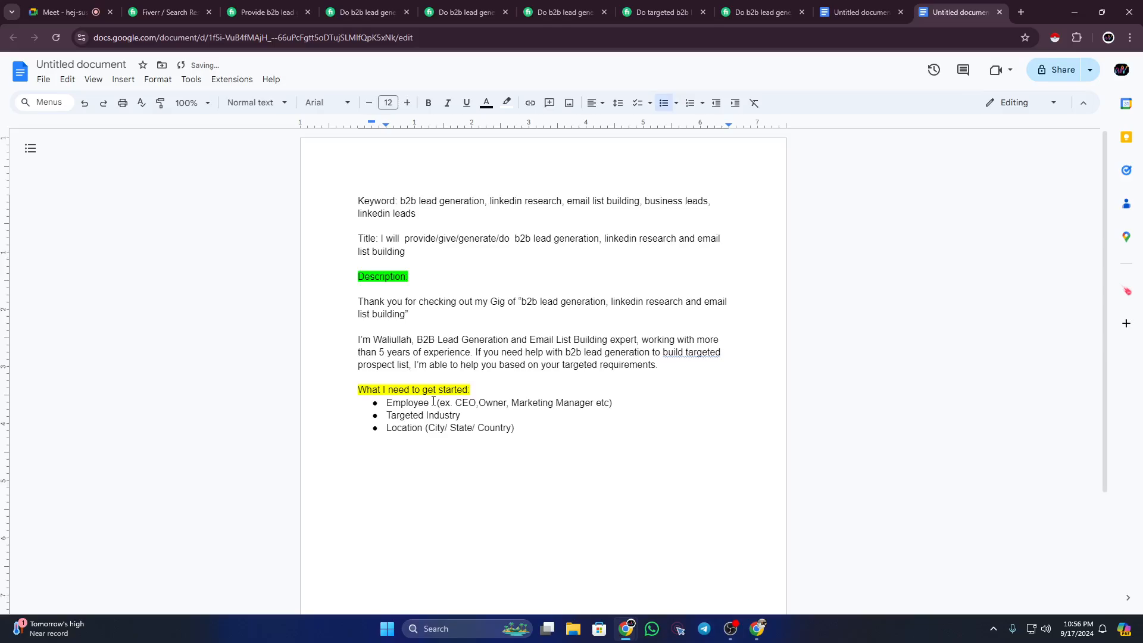
text(Title)
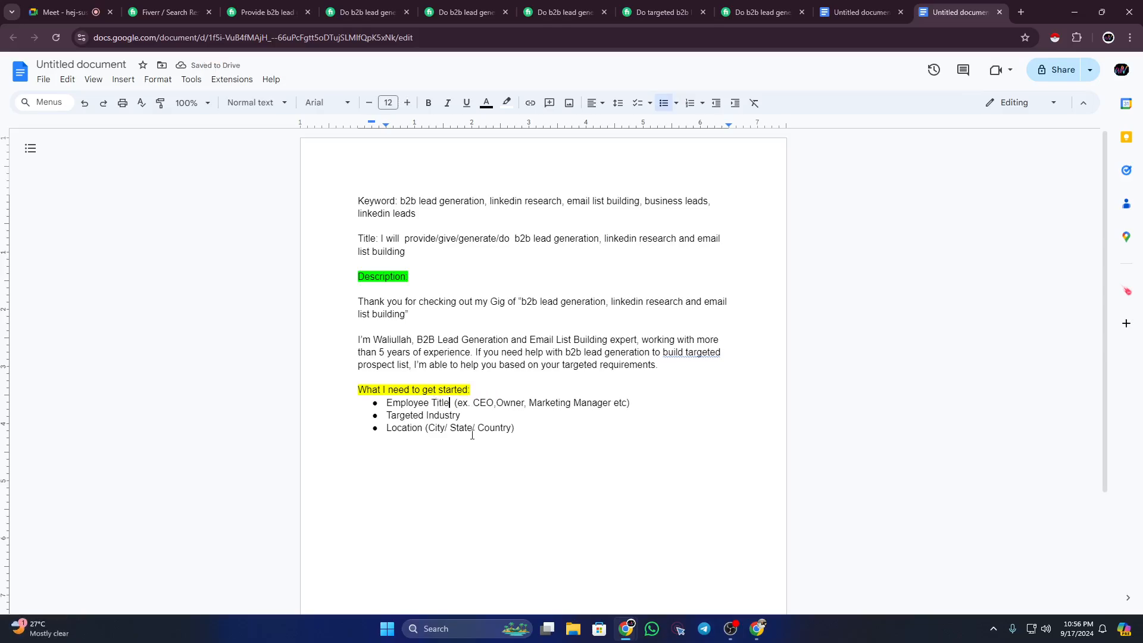
click(530, 428)
key(Return)
key(Return)
key(Return)
scroll(466, 441, down, 2)
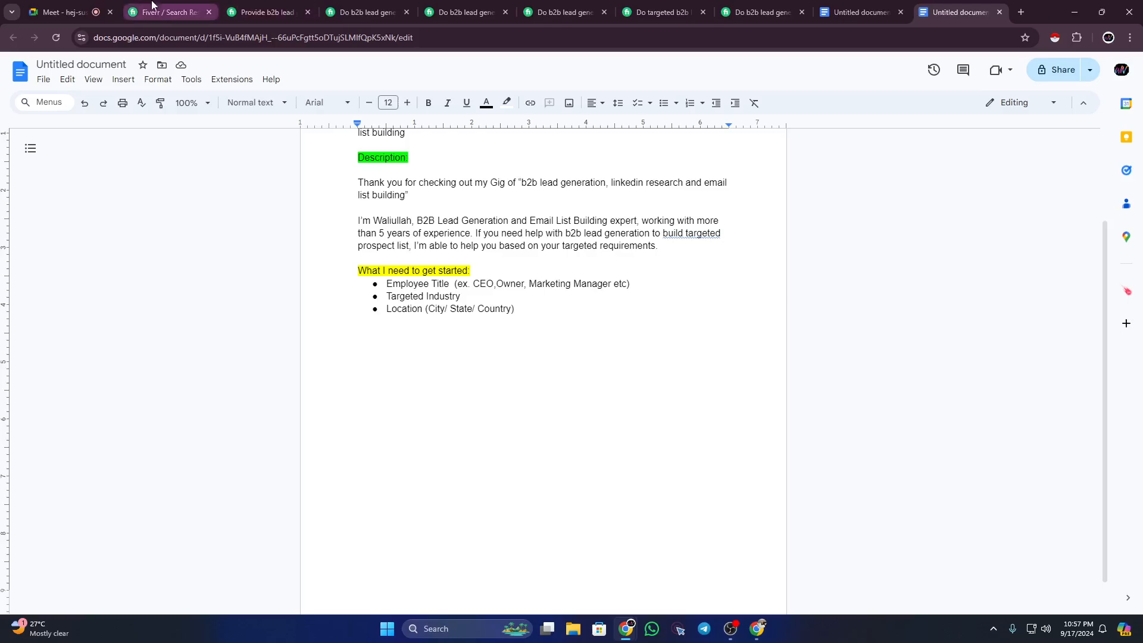
click(62, 12)
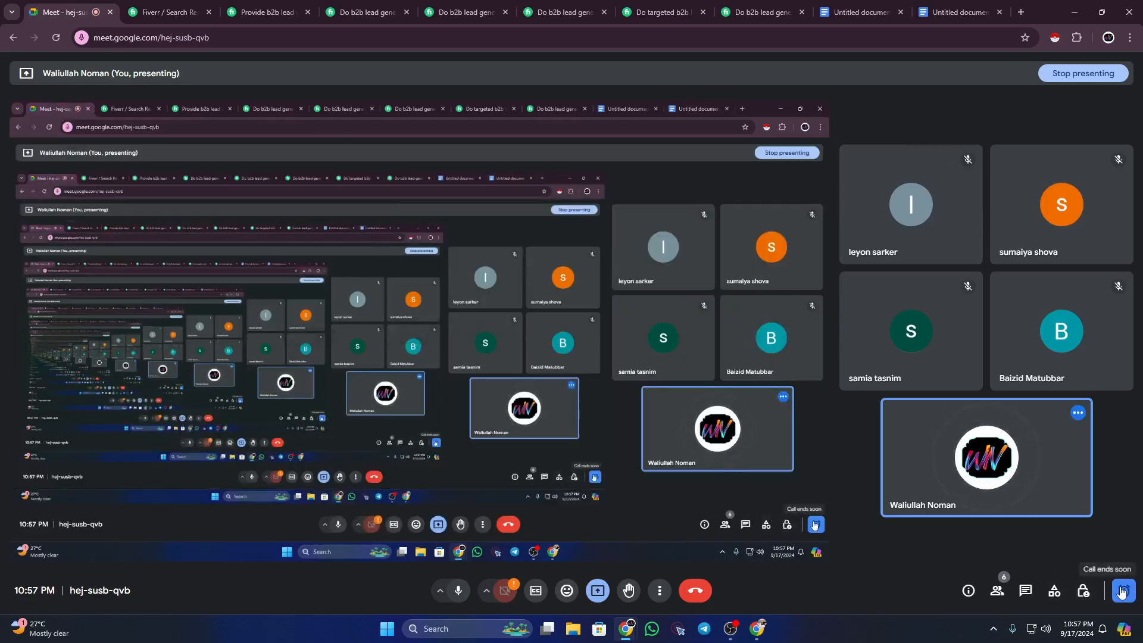
Step: Open and close the Meet host controls, then go back to the gig outline
click(1083, 592)
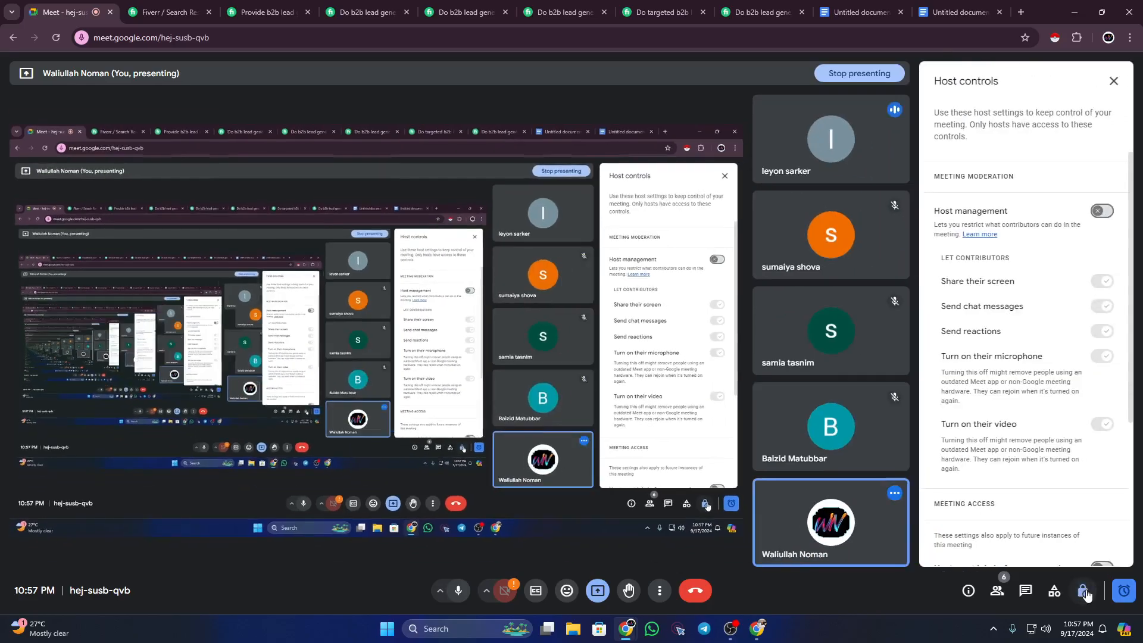
click(1084, 592)
mouse_move(767, 636)
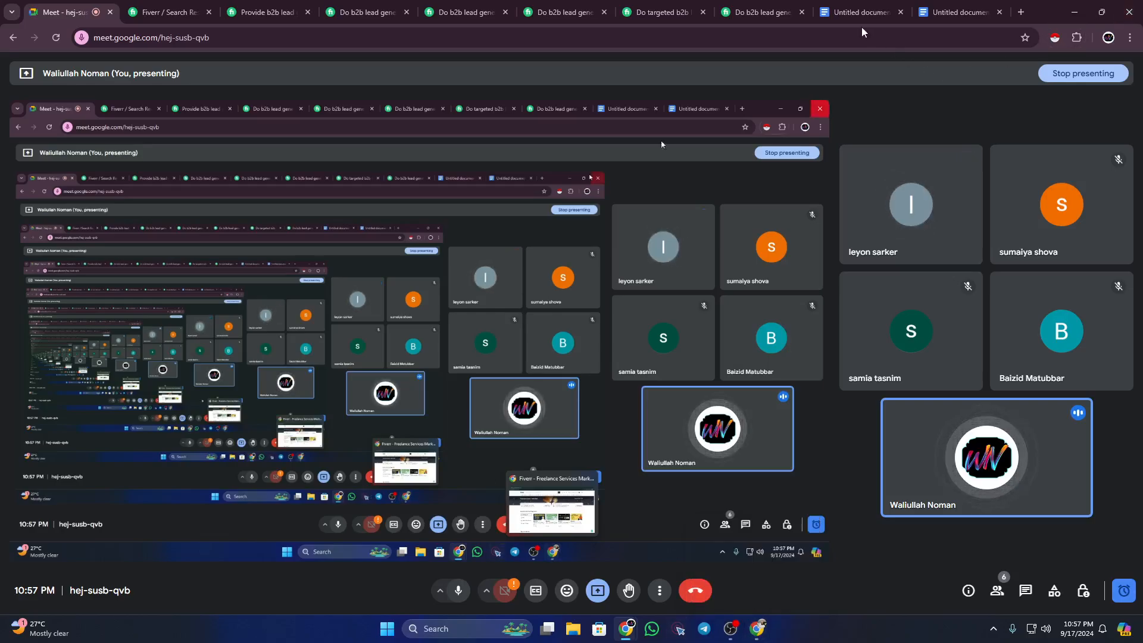
click(958, 12)
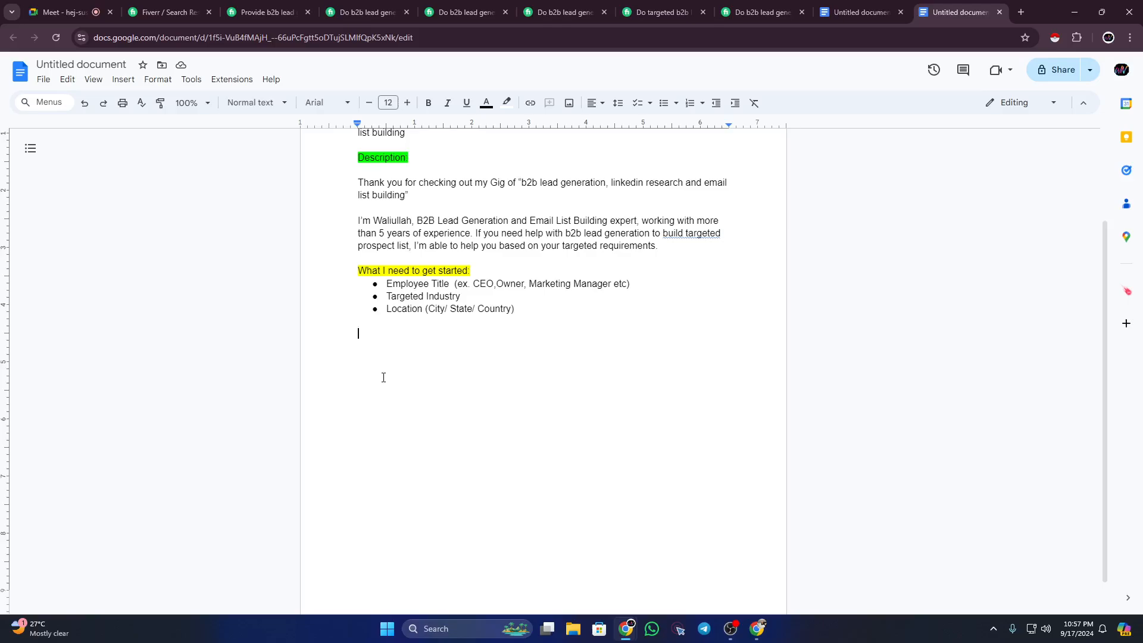
Step: Type the heading 'I'm providing following data:' below the requirements list
text(What)
text( I)
text(')
text(m)
key(BackSpace)
key(BackSpace)
key(BackSpace)
key(BackSpace)
key(BackSpace)
key(BackSpace)
key(BackSpace)
key(BackSpace)
key(BackSpace)
text(I'm prov)
text(ing)
key(BackSpace)
key(BackSpace)
text(ding follo)
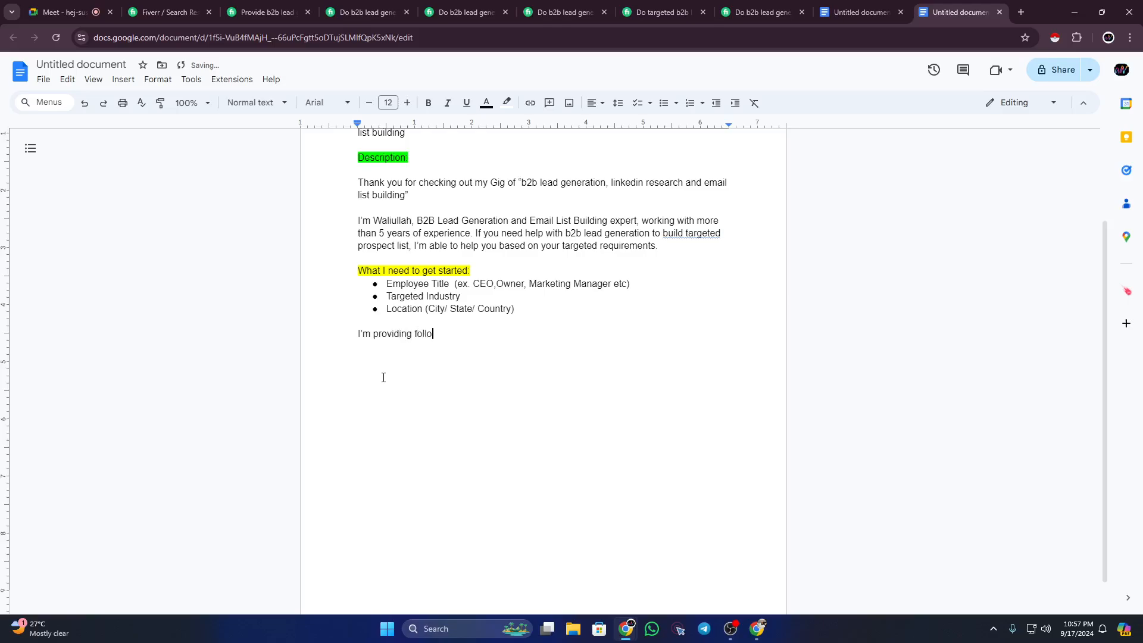
text(wing data)
text(:)
Step: Highlight the new heading yellow and set both section headings to 14 pt
drag(358, 334, 483, 337)
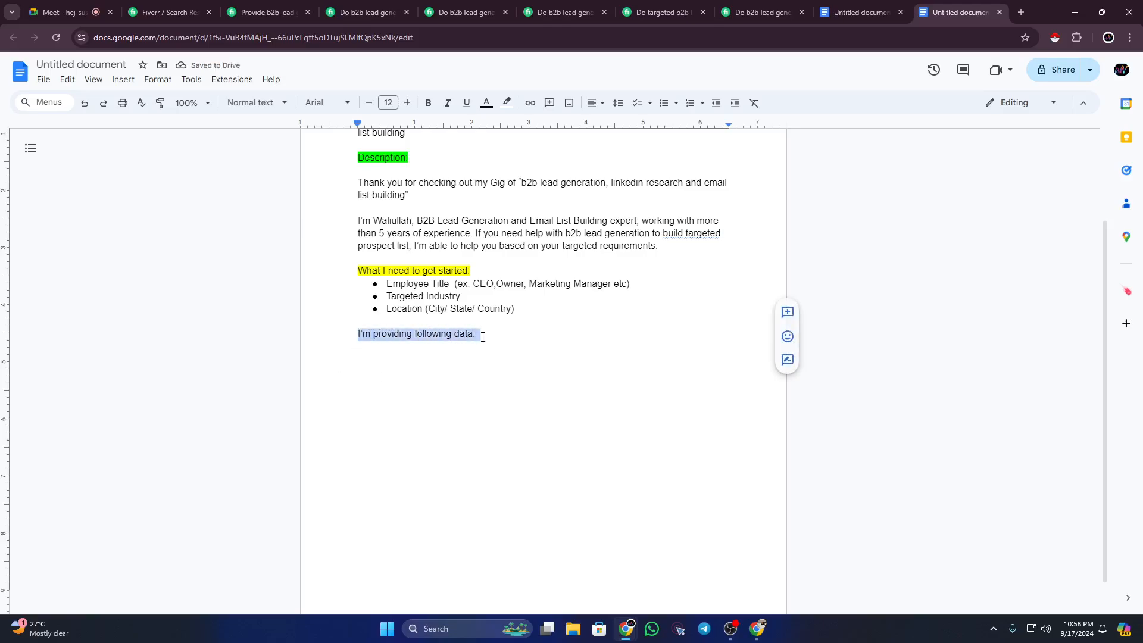
drag(482, 336, 359, 337)
click(507, 102)
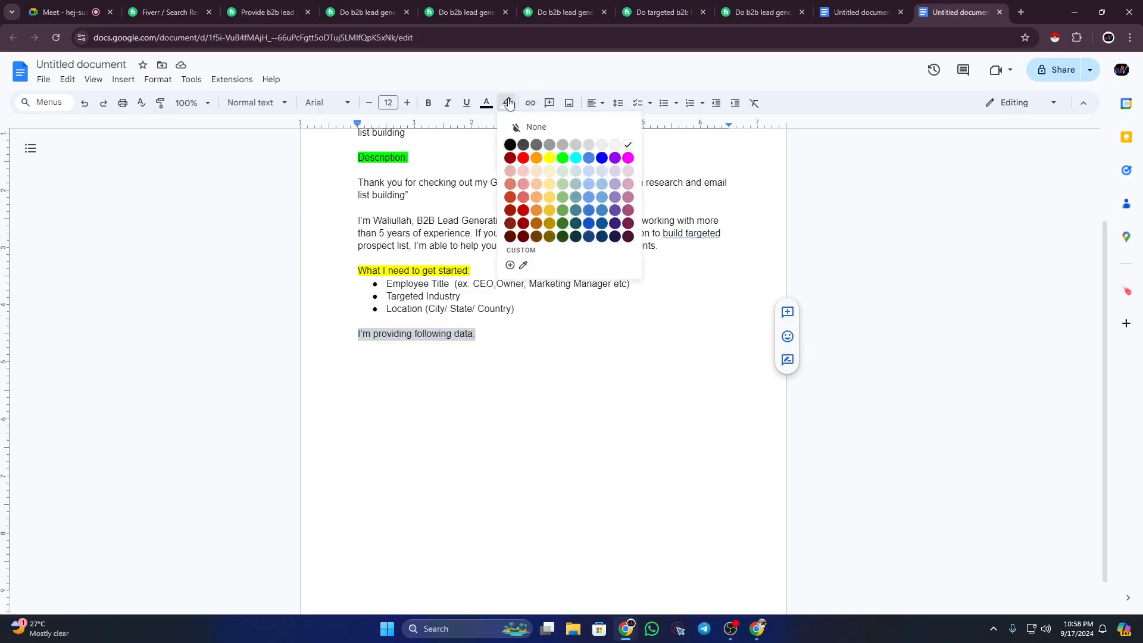
click(548, 158)
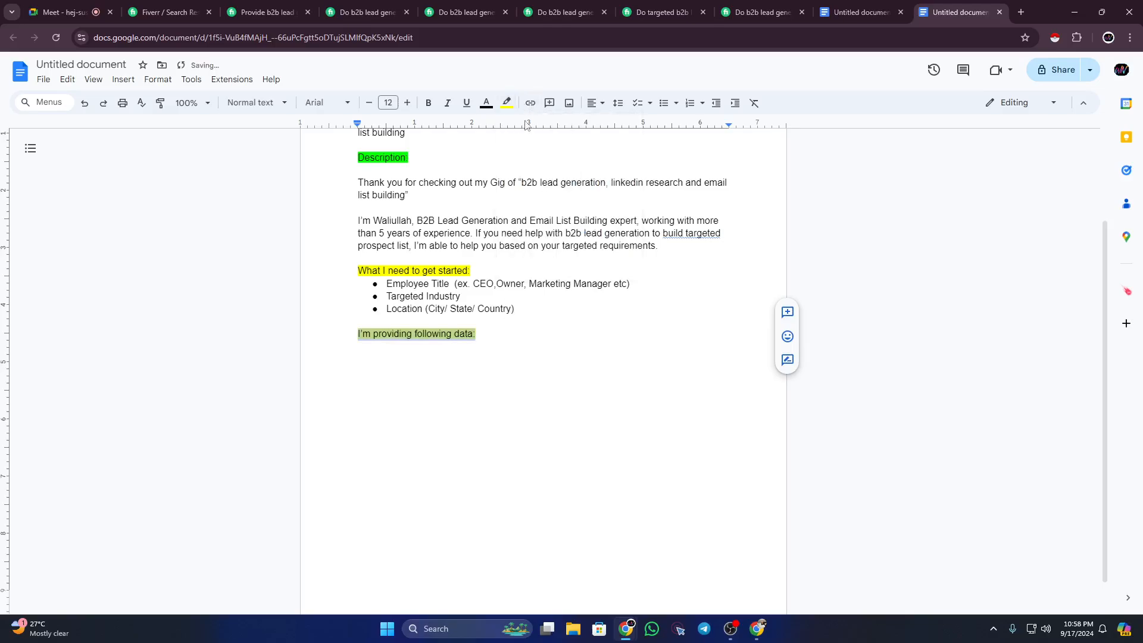
click(407, 102)
click(407, 103)
drag(469, 270, 358, 271)
click(407, 103)
click(407, 102)
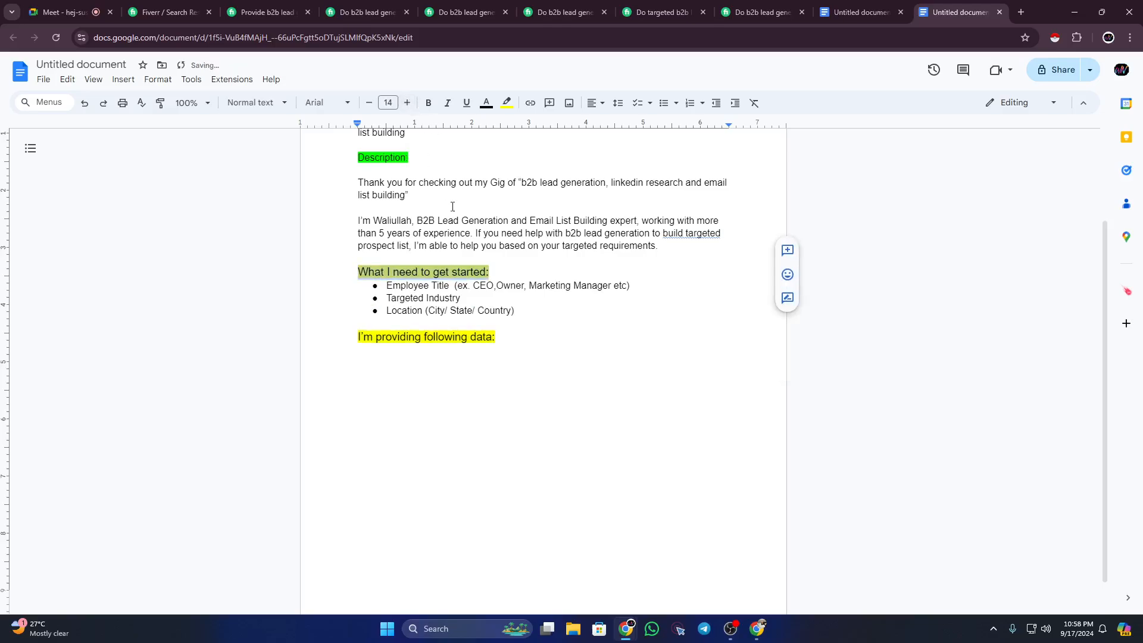
Step: Start an unhighlighted line under the 'I'm providing following data:' heading
click(499, 328)
click(506, 342)
key(Return)
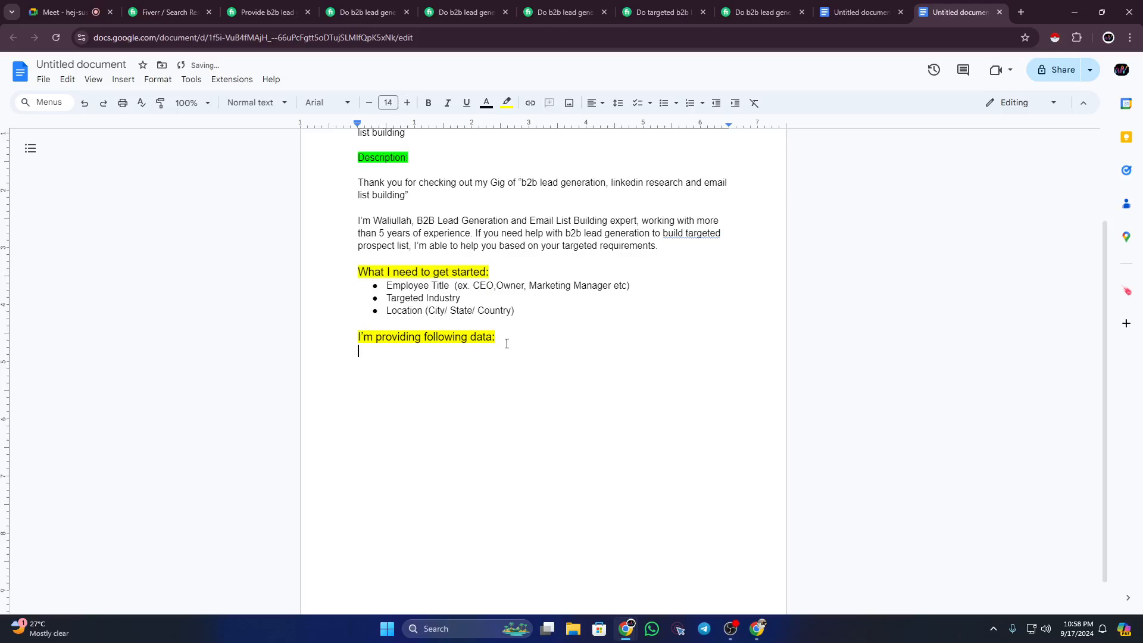
click(507, 102)
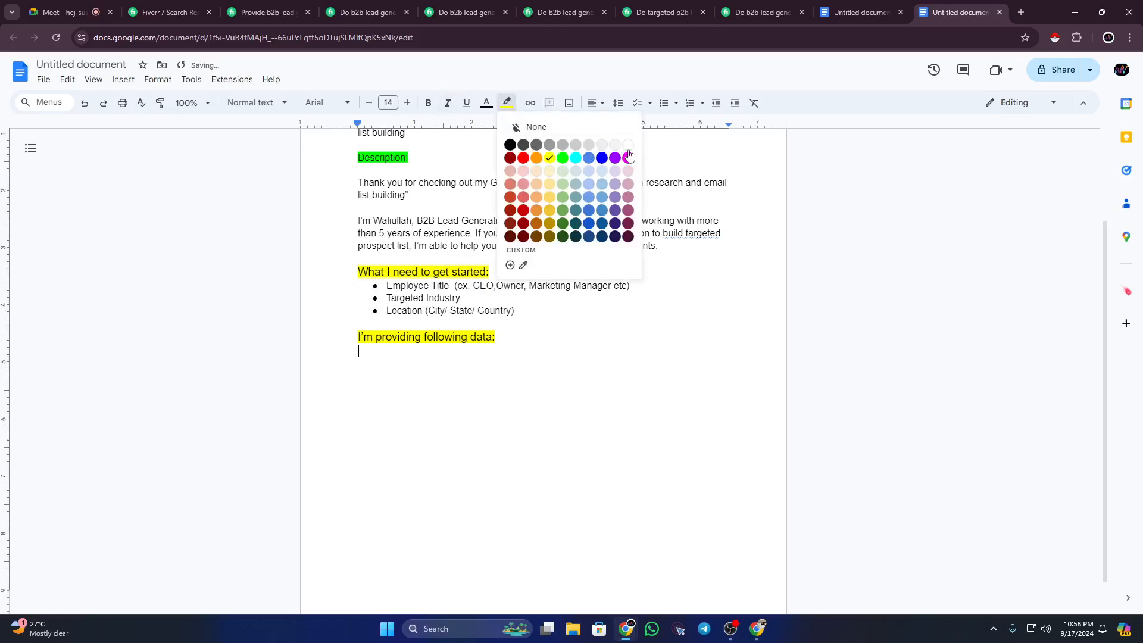
click(629, 147)
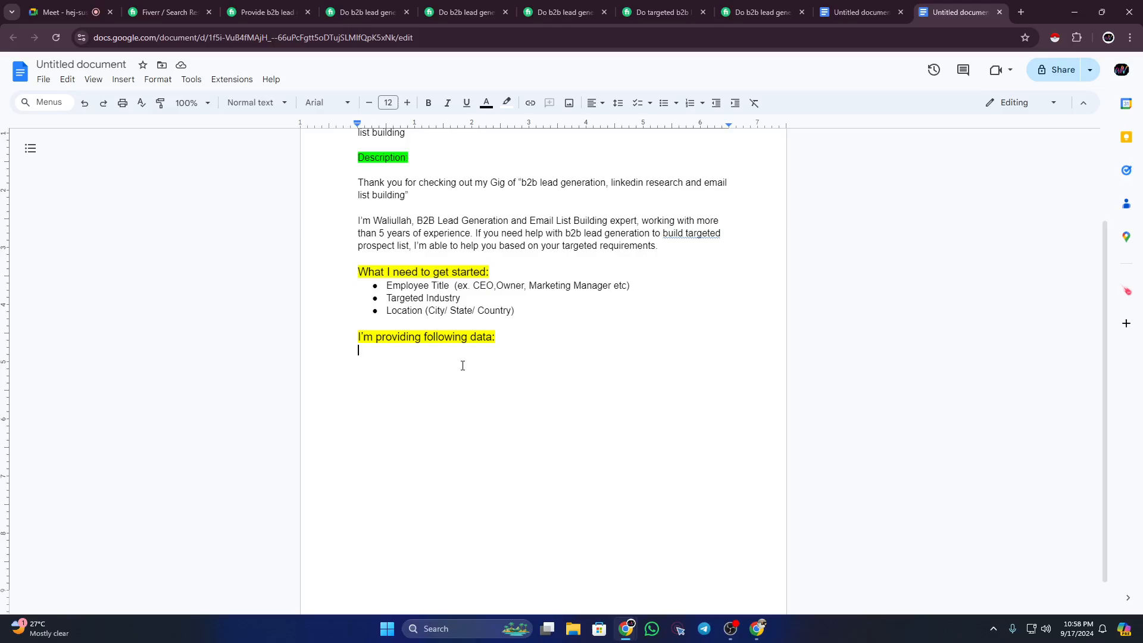
Step: List First Name, Last Name, Job Title, Company Name and Business Email, one per line
text(First Name)
key(Return)
text(Last Name)
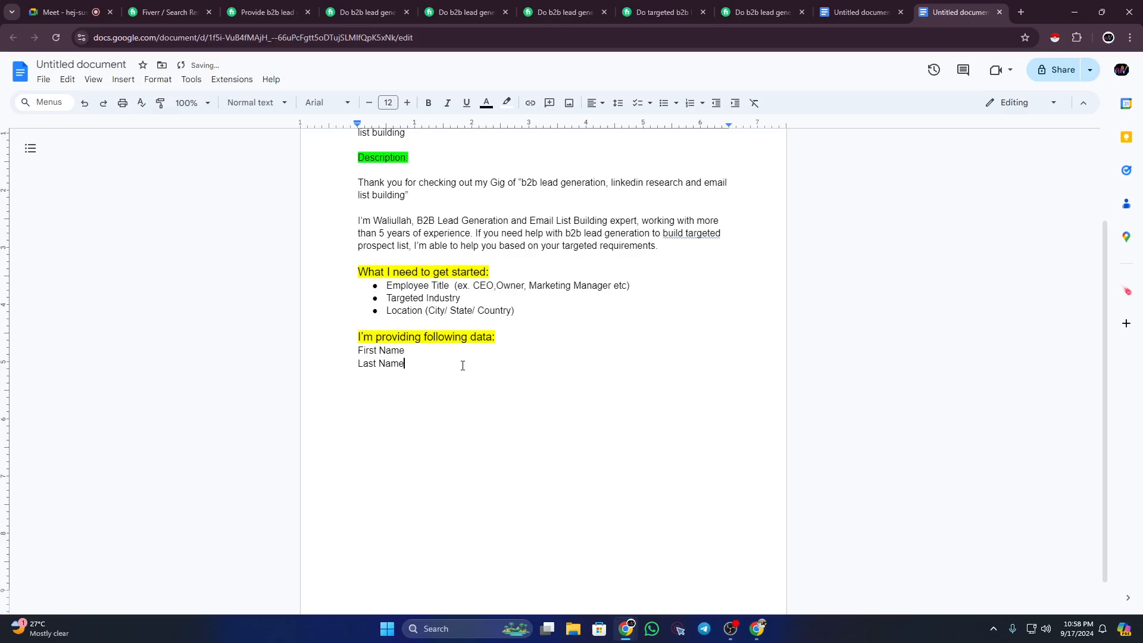
key(Return)
text(Job Title)
key(Return)
text(Company Name)
key(Return)
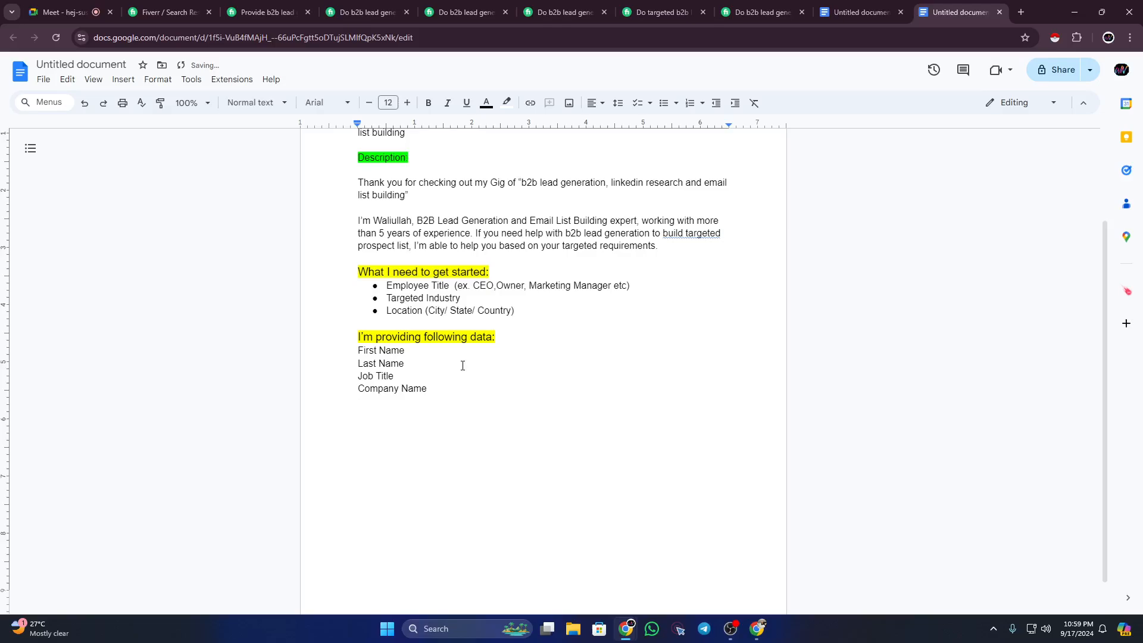
text(Business Email)
key(Return)
Step: Add Person Linkedin Url, Website Url, Industry Name, Employee Size and Corporate Phone (If available)
text(Person )
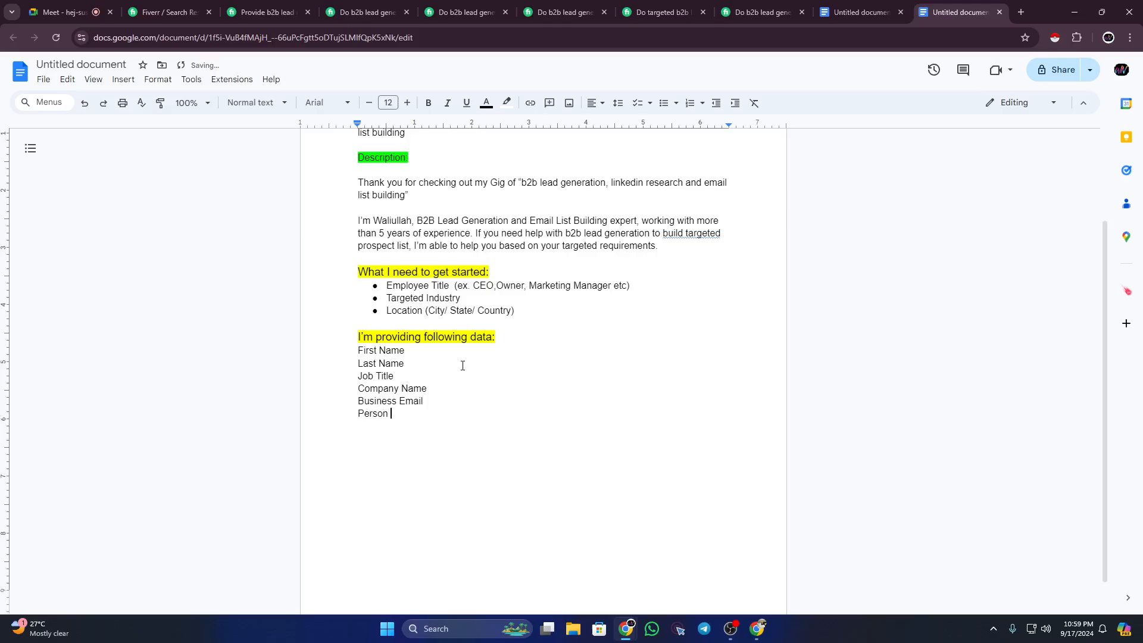
text(Linkedin )
text(Urlk)
key(Return)
key(BackSpace)
key(BackSpace)
key(BackSpace)
text(l)
key(Return)
text(Website Url)
key(Return)
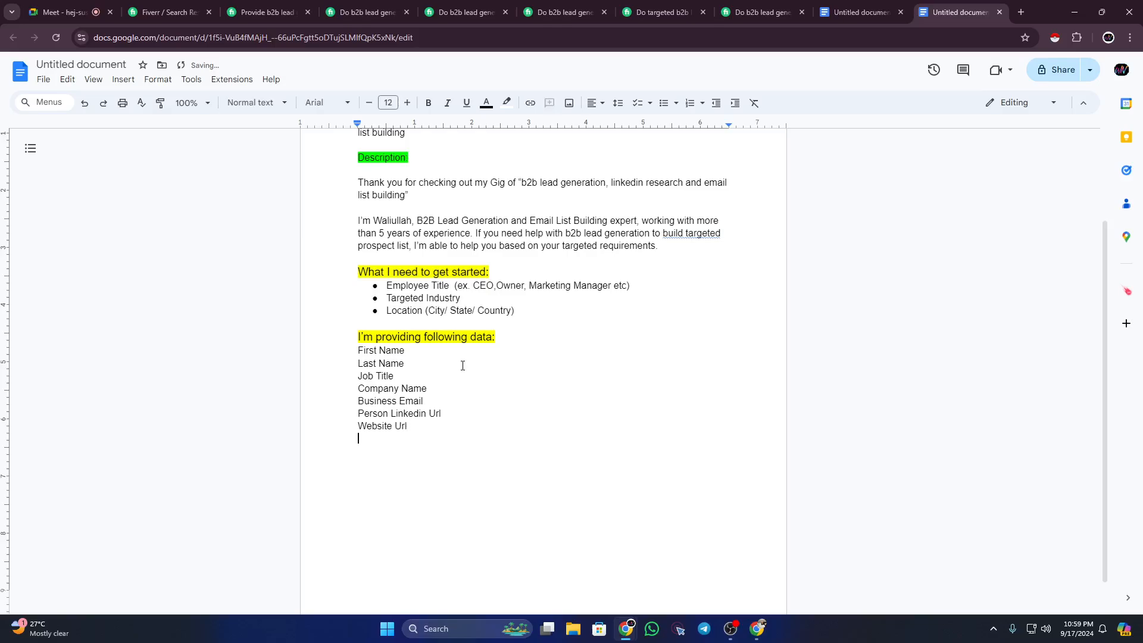
text(Industry Name)
key(Return)
text(Employee)
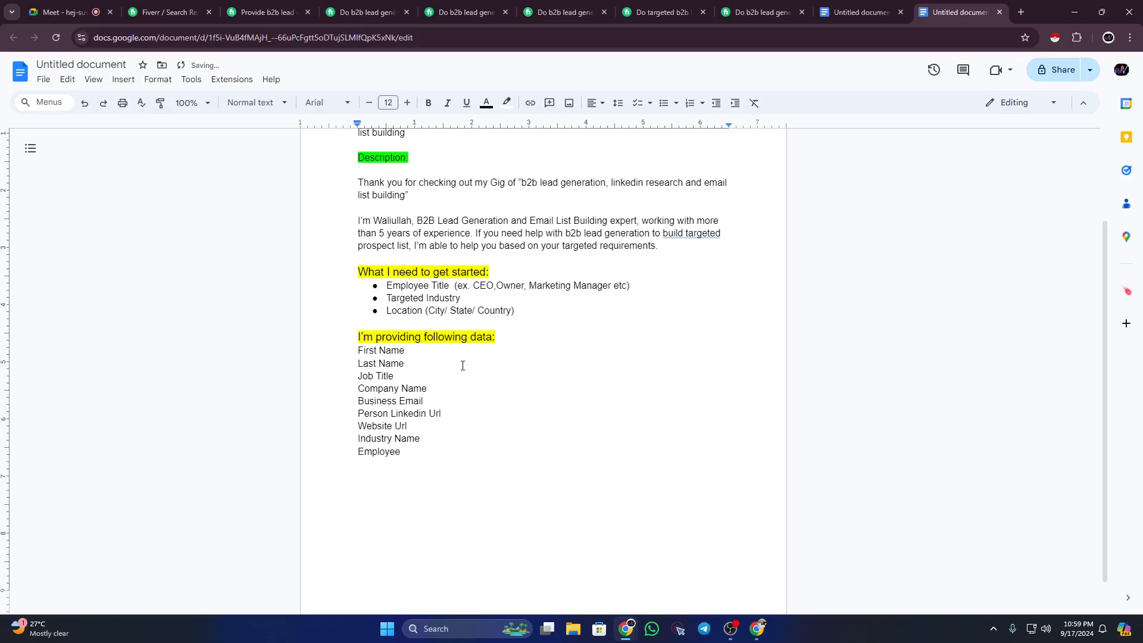
text( Size)
key(Return)
text(Corporate Phone (If available))
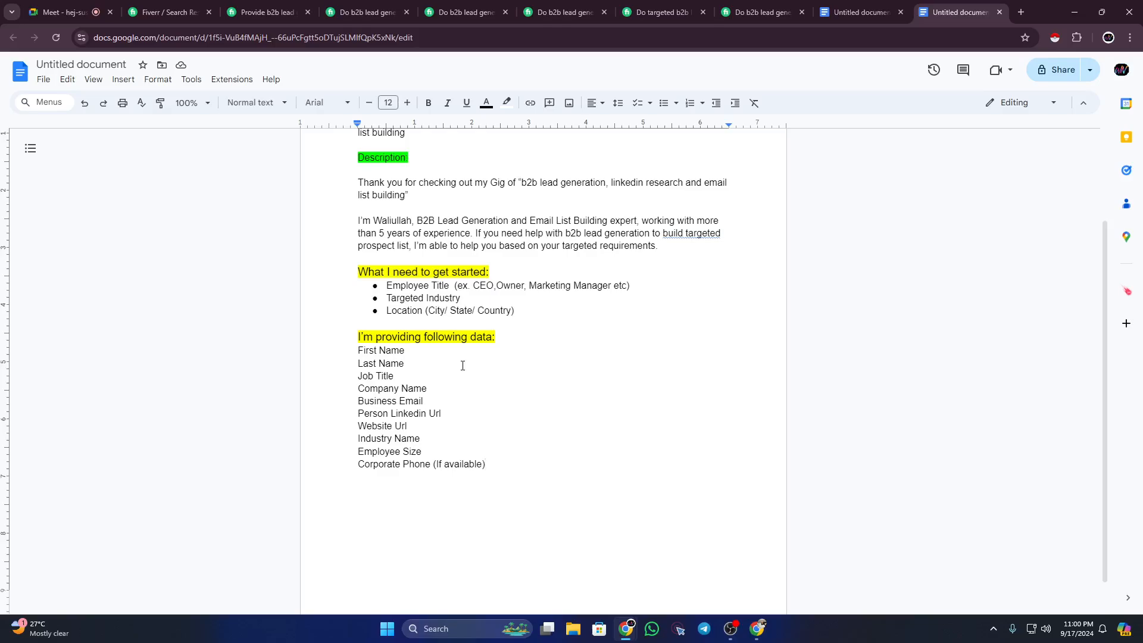
Step: Add 'Location' after the phone field and start typing 'Annual Revenue' on the next line
key(Return)
scroll(470, 381, down, 1)
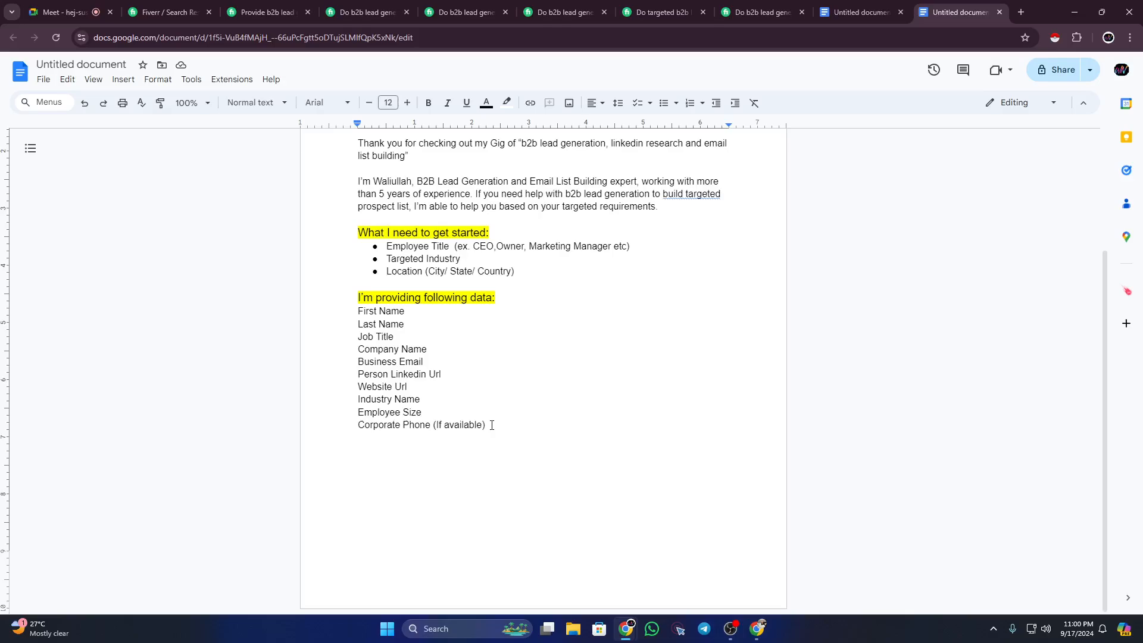
text(Location)
key(Return)
text(Annual)
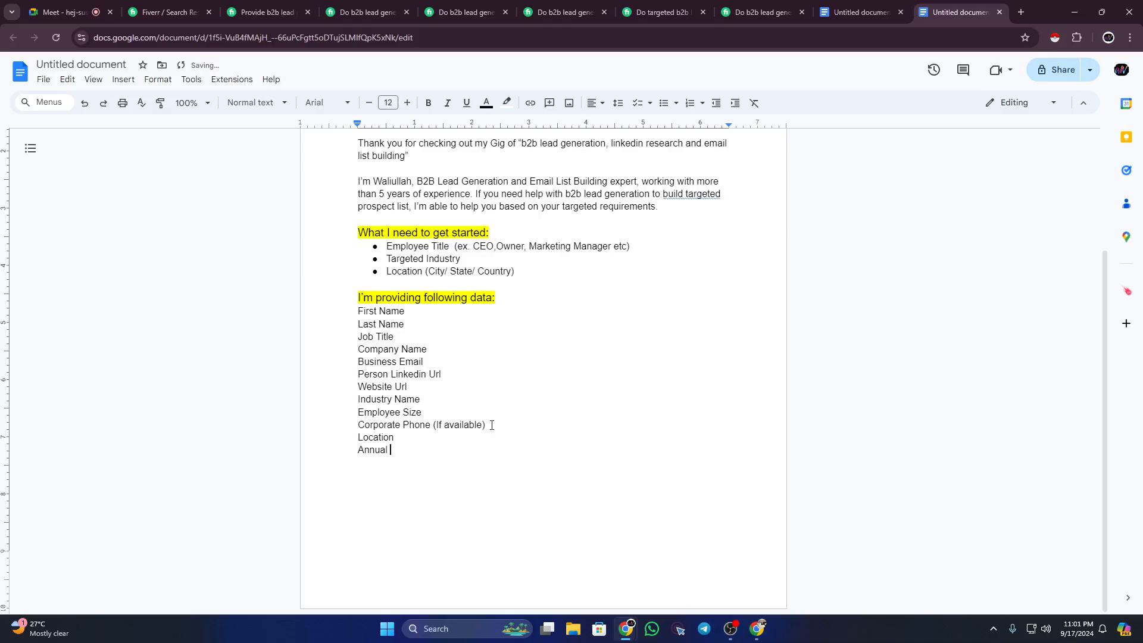
text( Revenue)
Step: Bullet the First Name to Annual Revenue items, keeping Industry Name on its own bullet
drag(357, 311, 442, 447)
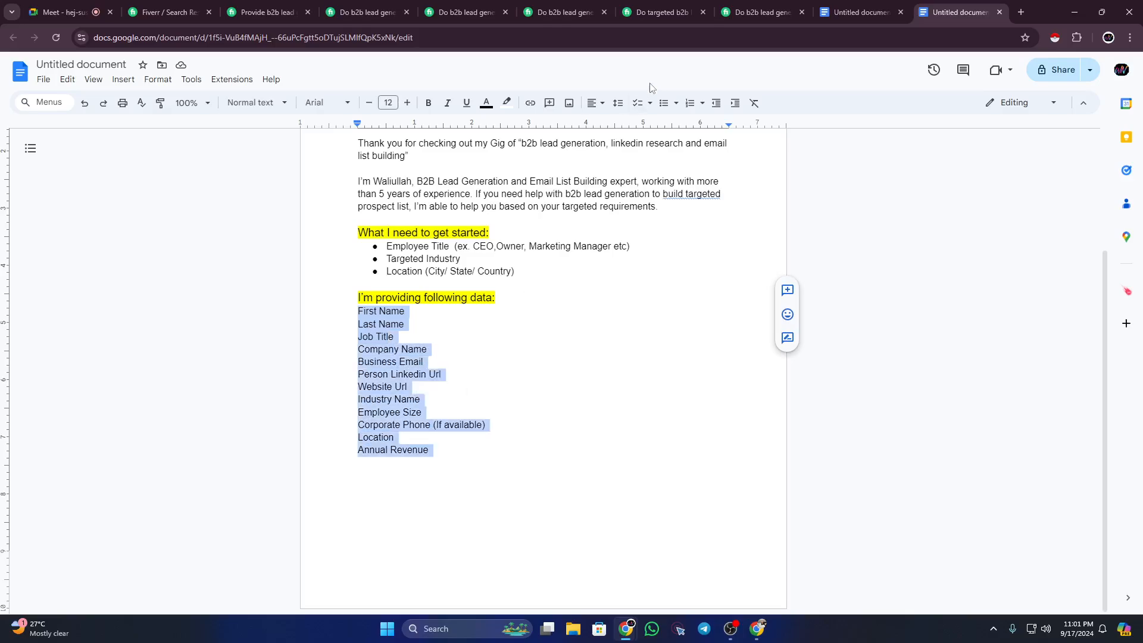
click(663, 102)
click(487, 459)
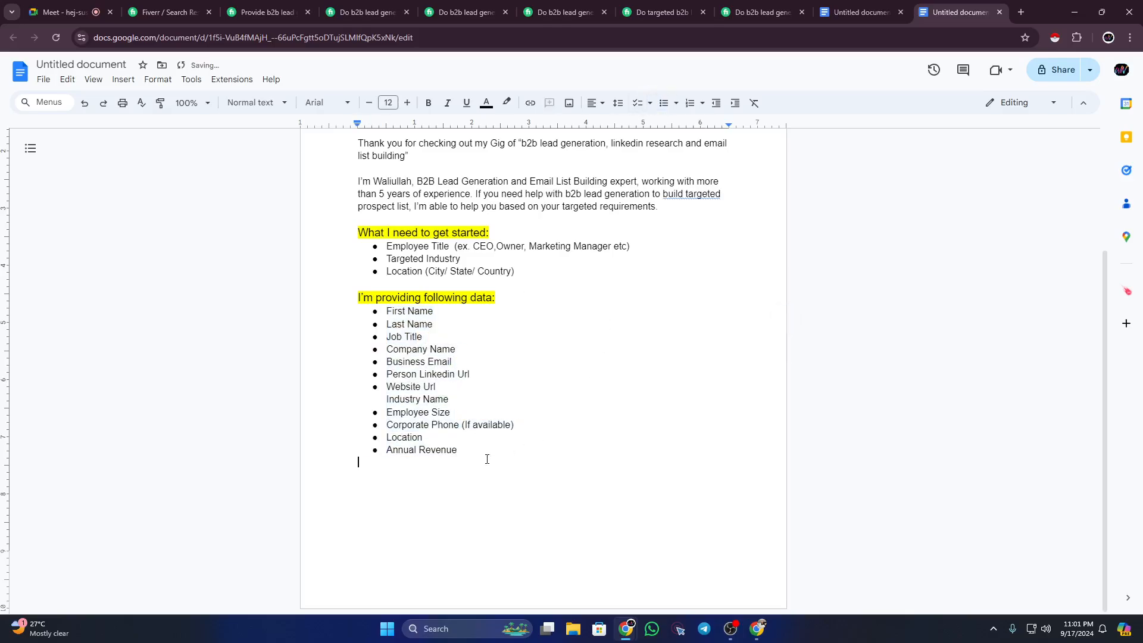
click(387, 399)
key(BackSpace)
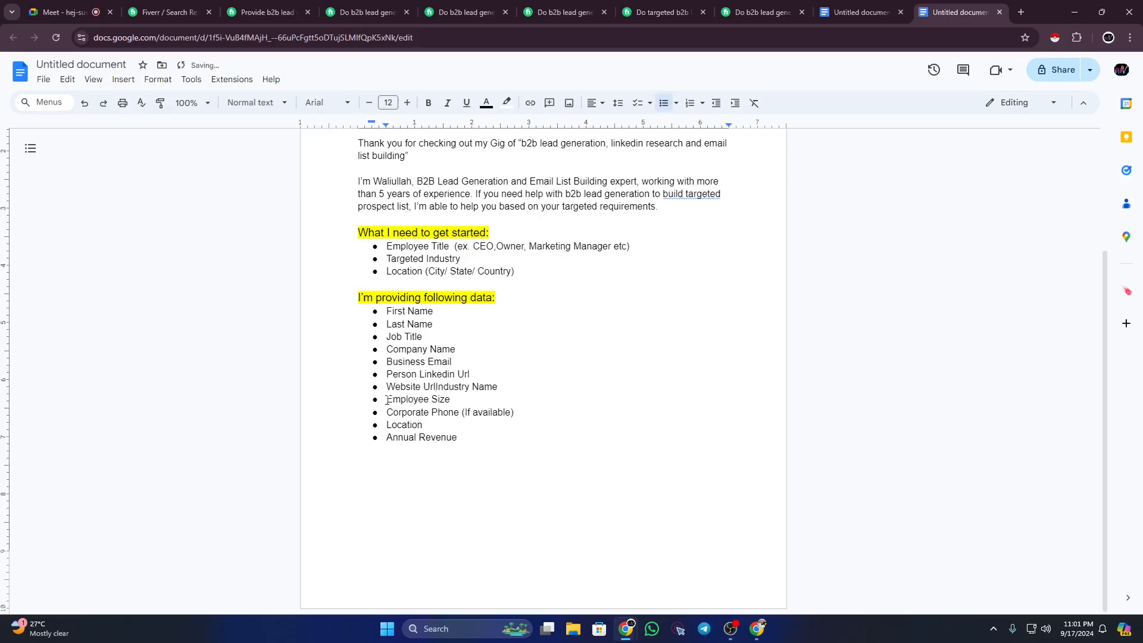
key(Return)
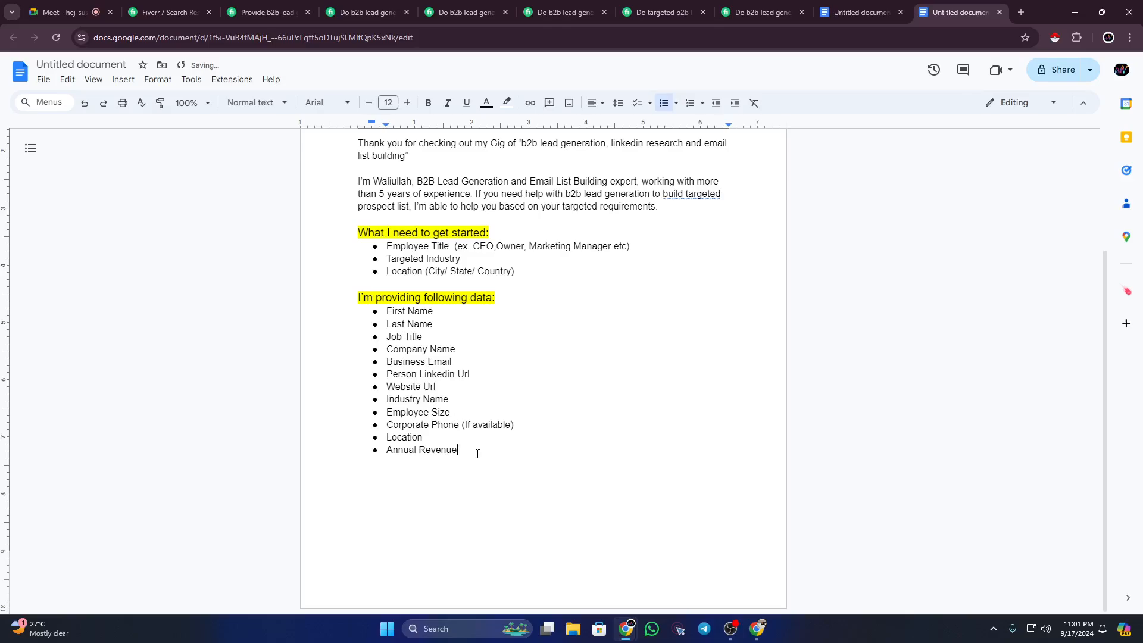
key(Down)
Step: Review the description paragraphs, then add an empty unbulleted line below Annual Revenue
scroll(477, 454, up, 2)
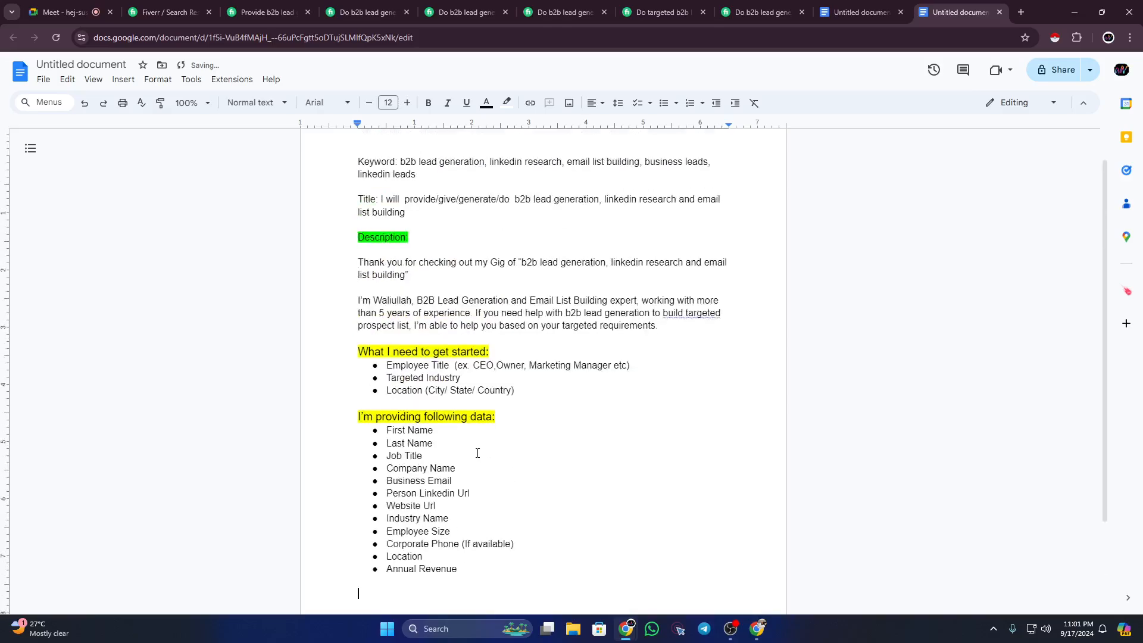
scroll(477, 464, down, 1)
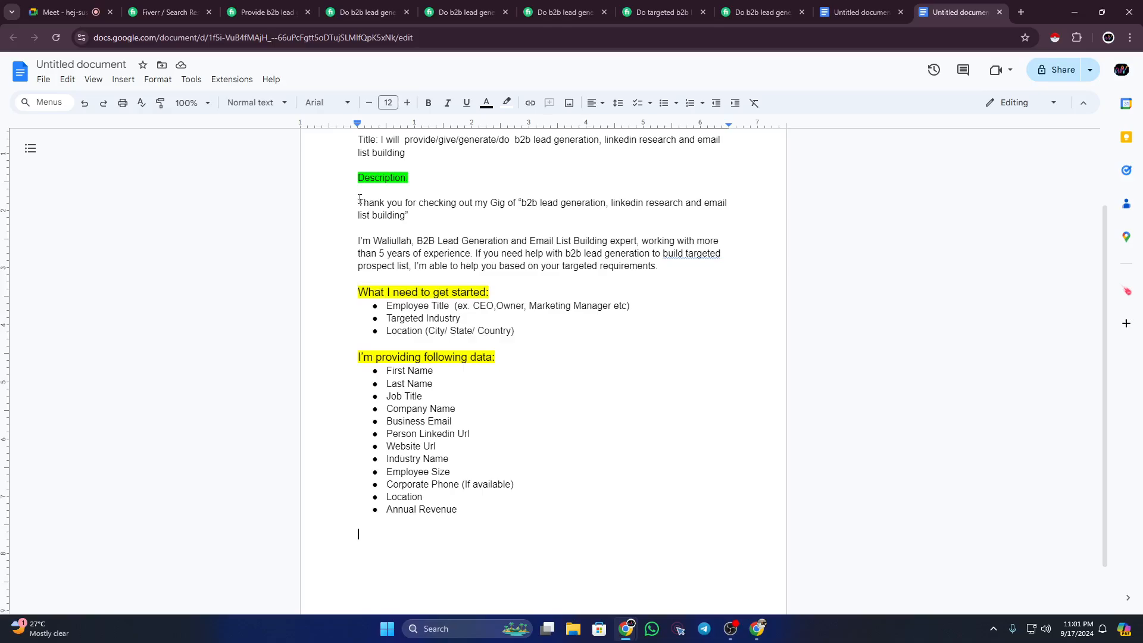
triple_click(364, 201)
drag(366, 233, 497, 260)
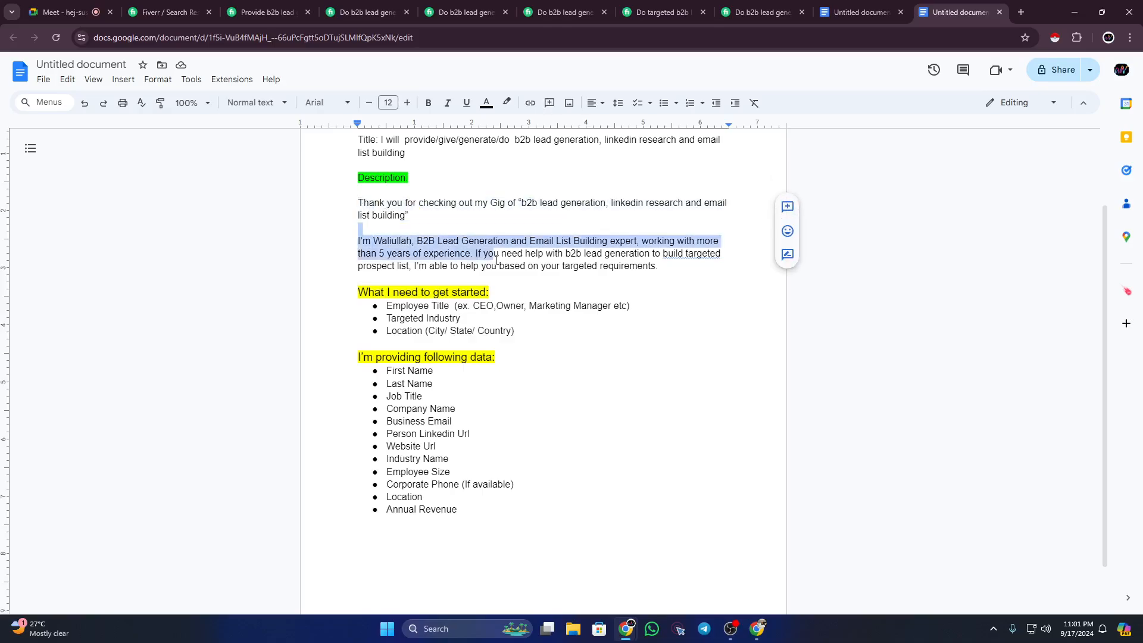
click(489, 291)
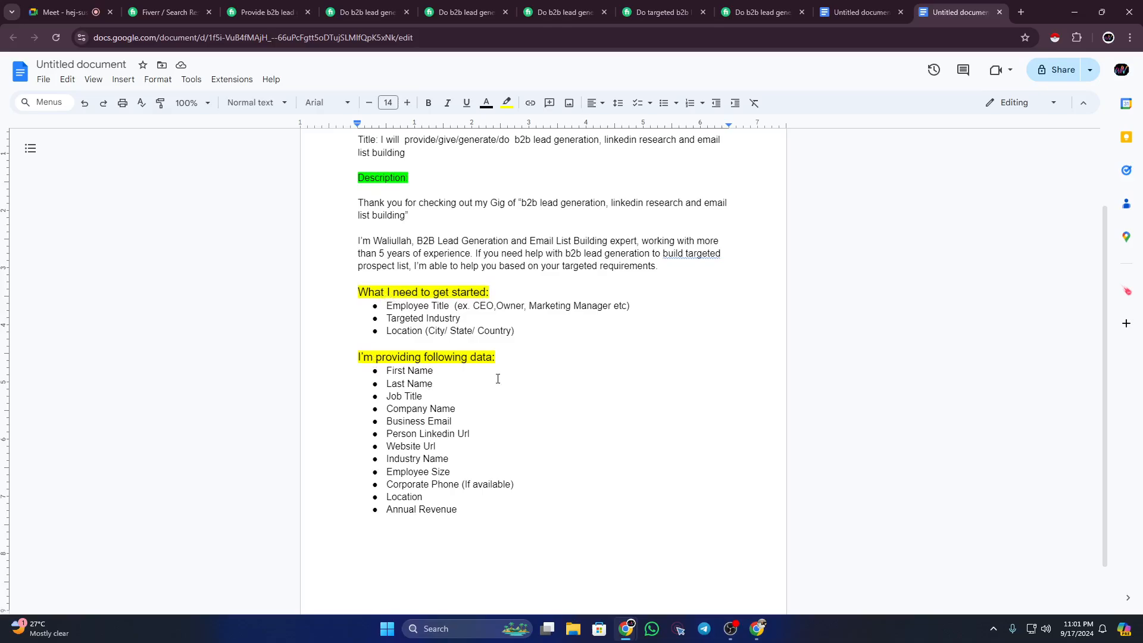
scroll(498, 378, down, 1)
drag(387, 307, 472, 454)
click(479, 455)
key(Return)
key(Return)
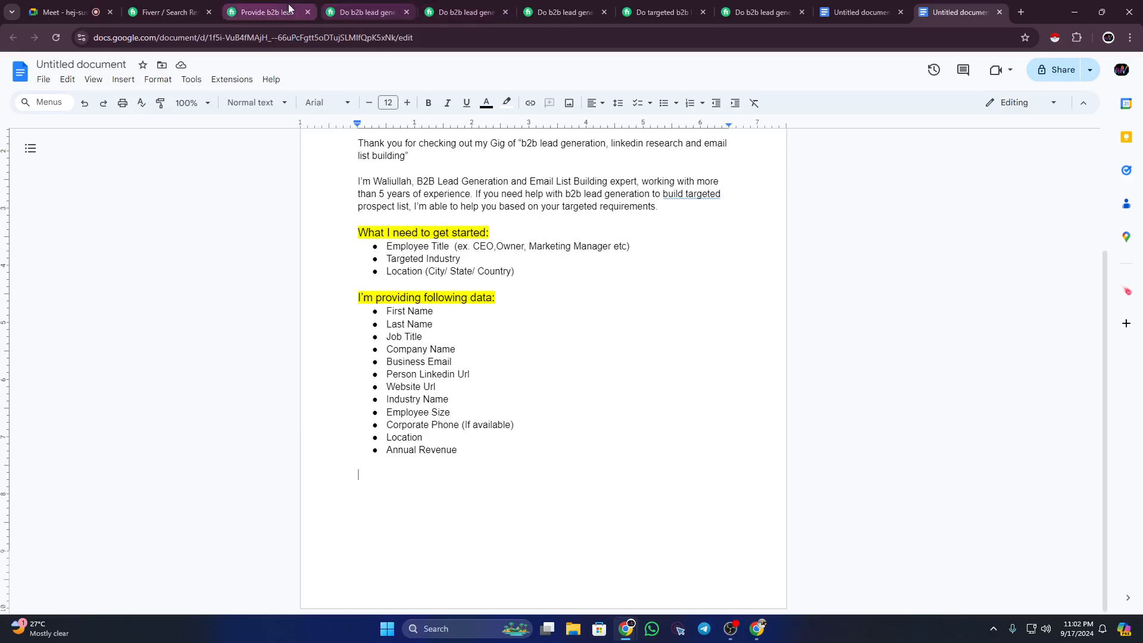
click(267, 12)
scroll(383, 427, down, 3)
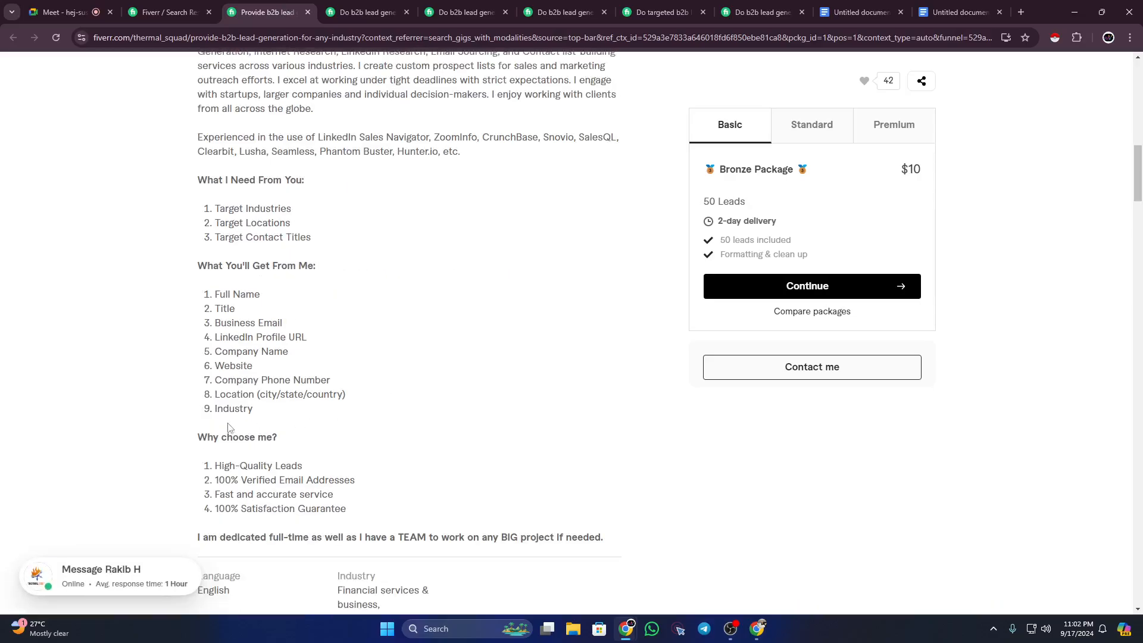
drag(198, 439, 281, 439)
click(281, 440)
scroll(273, 428, up, 1)
scroll(266, 359, down, 1)
drag(210, 181, 286, 190)
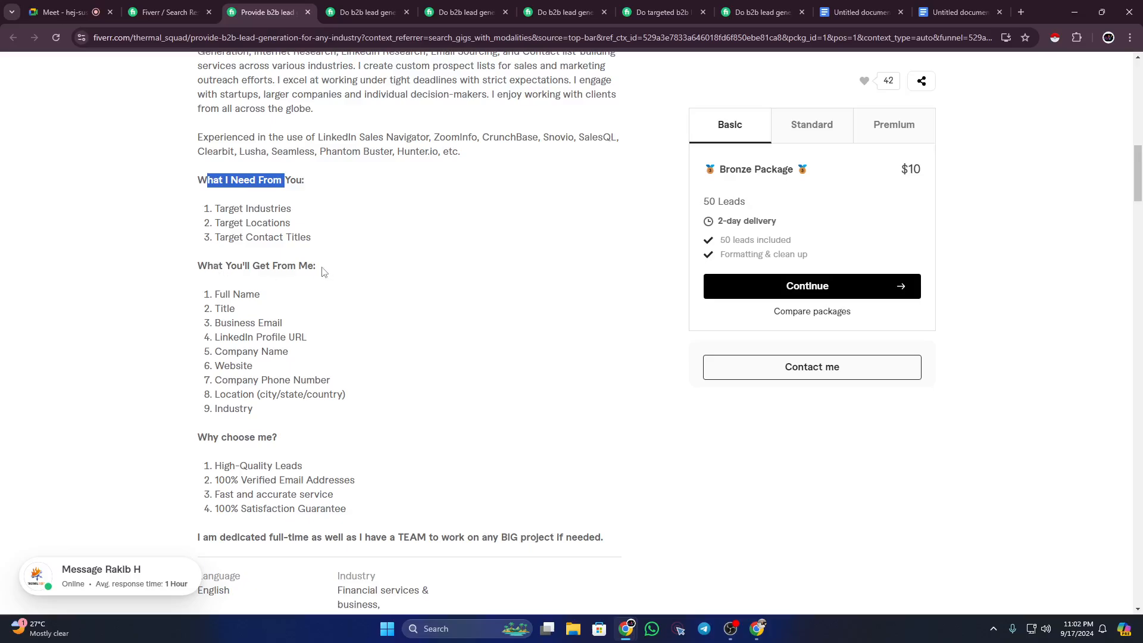
drag(320, 272, 206, 264)
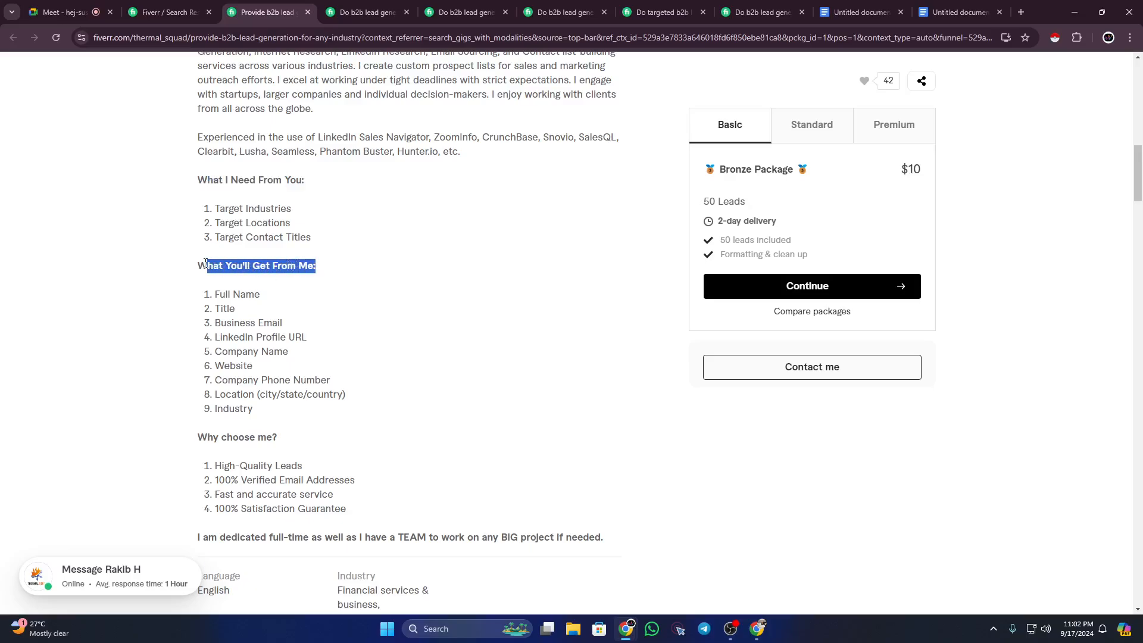
click(959, 12)
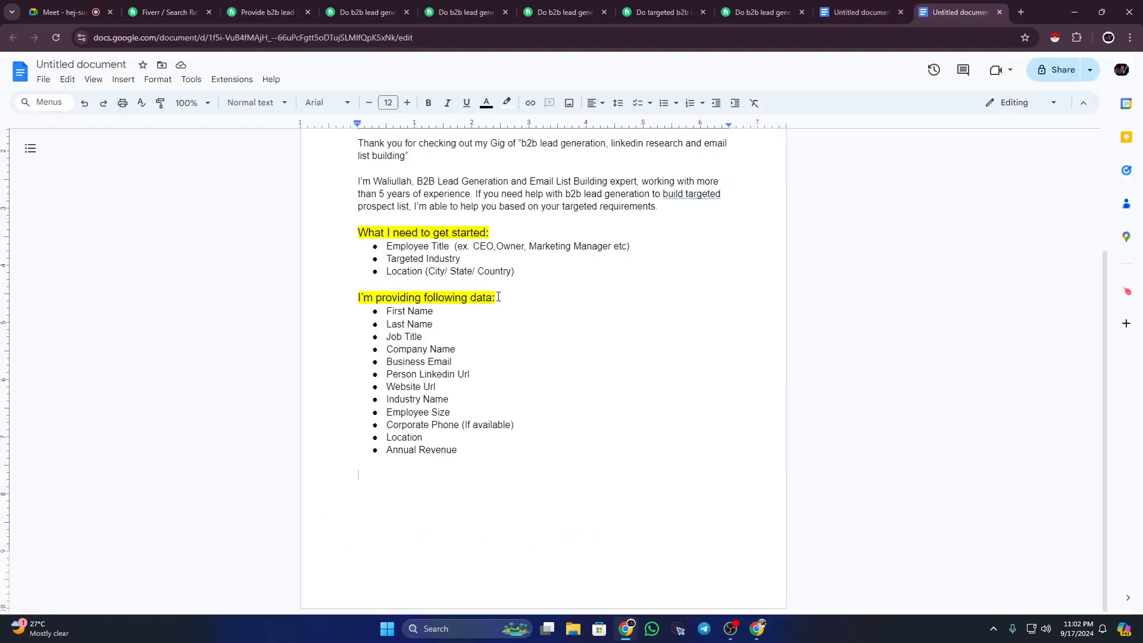
drag(498, 297, 353, 297)
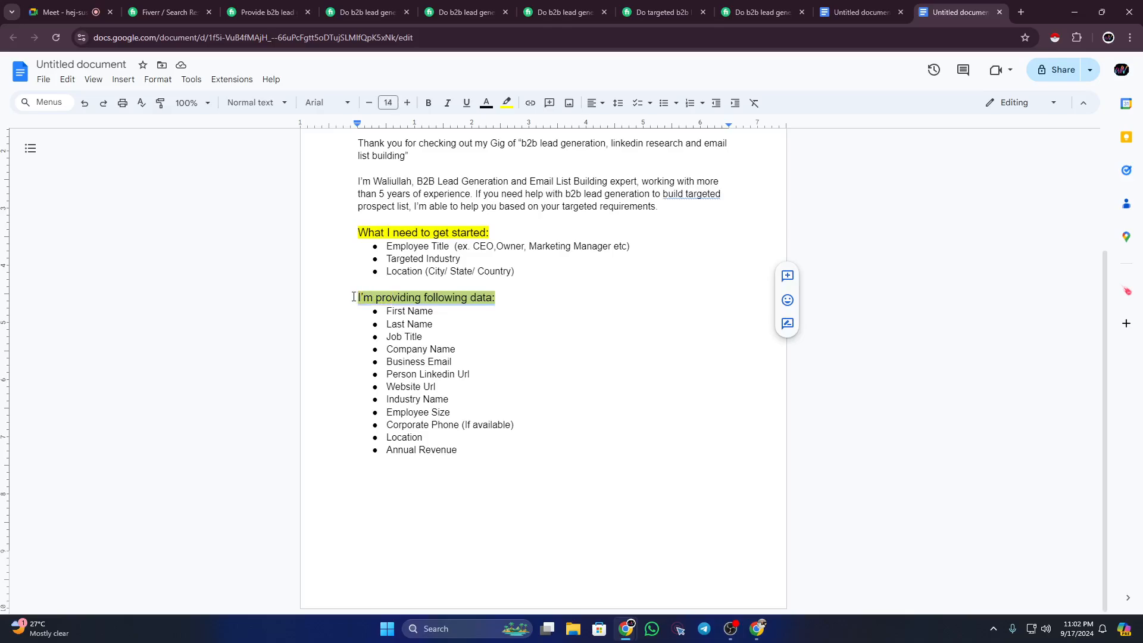
click(497, 298)
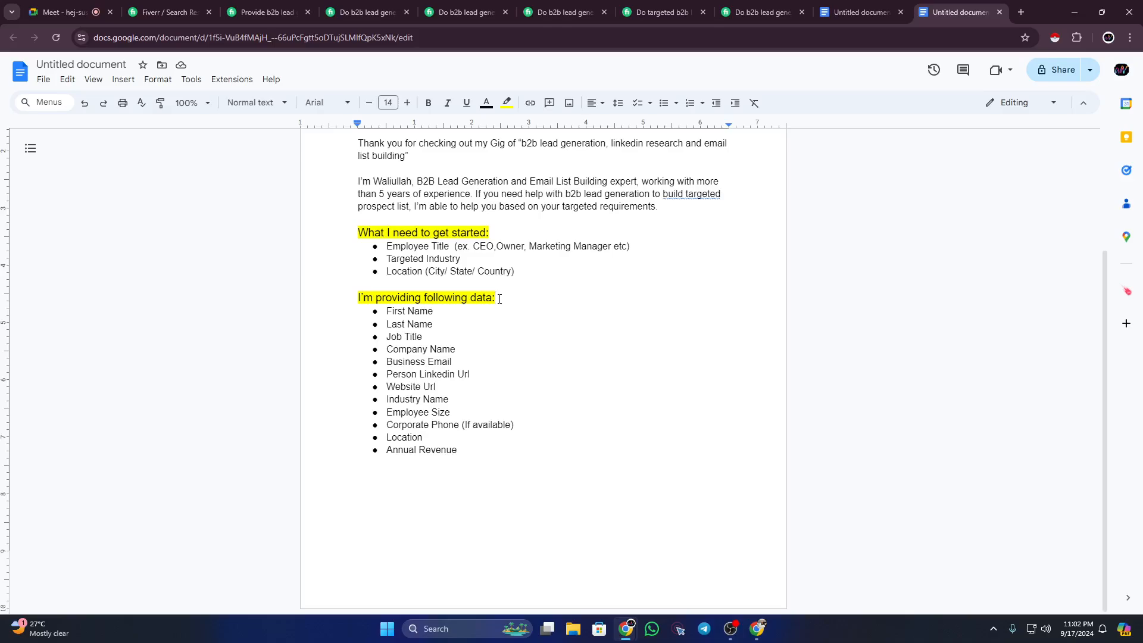
Step: Review the B2B lead gig's data list (Full Name, Title, LinkedIn URL, Company Phone Number) and 'Why choose me?' heading
click(278, 6)
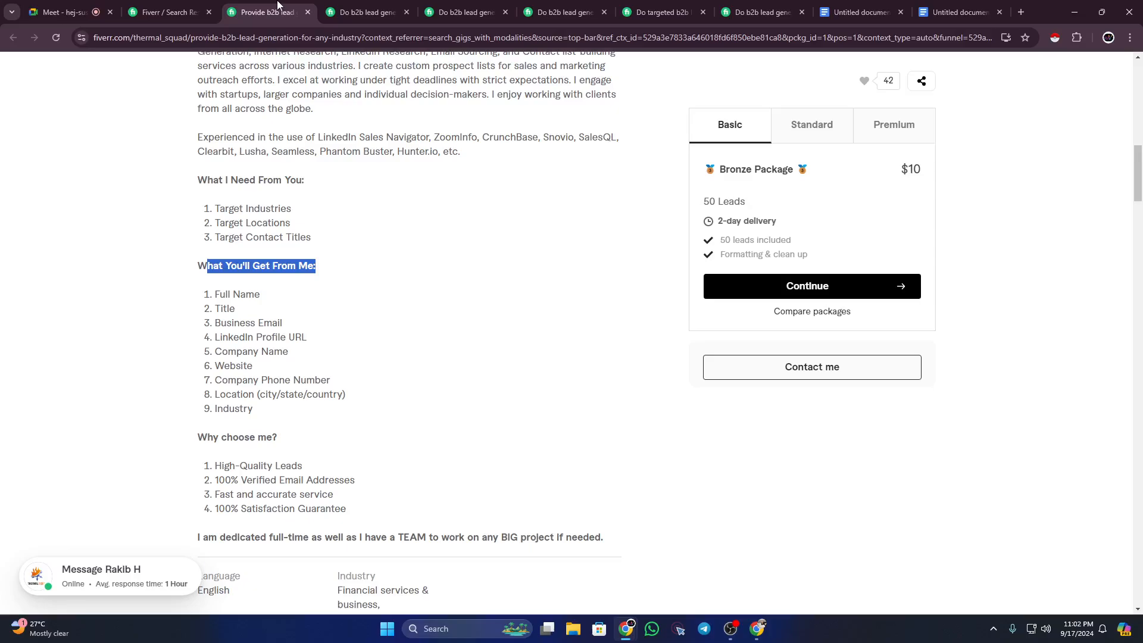
drag(216, 291, 273, 338)
click(238, 313)
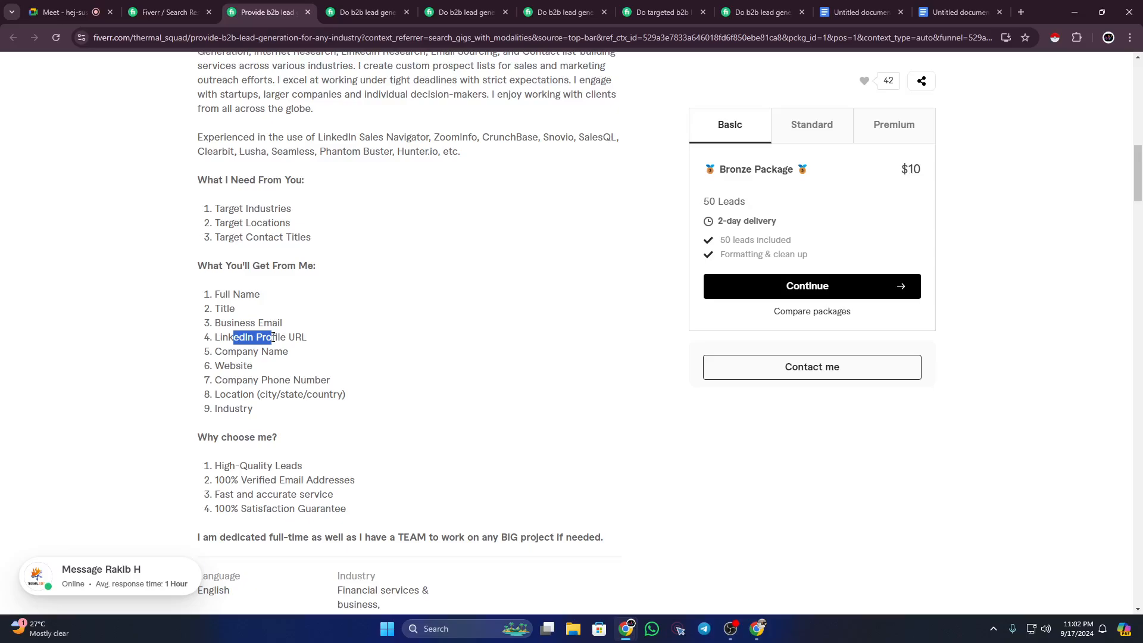
click(271, 356)
drag(241, 377, 308, 379)
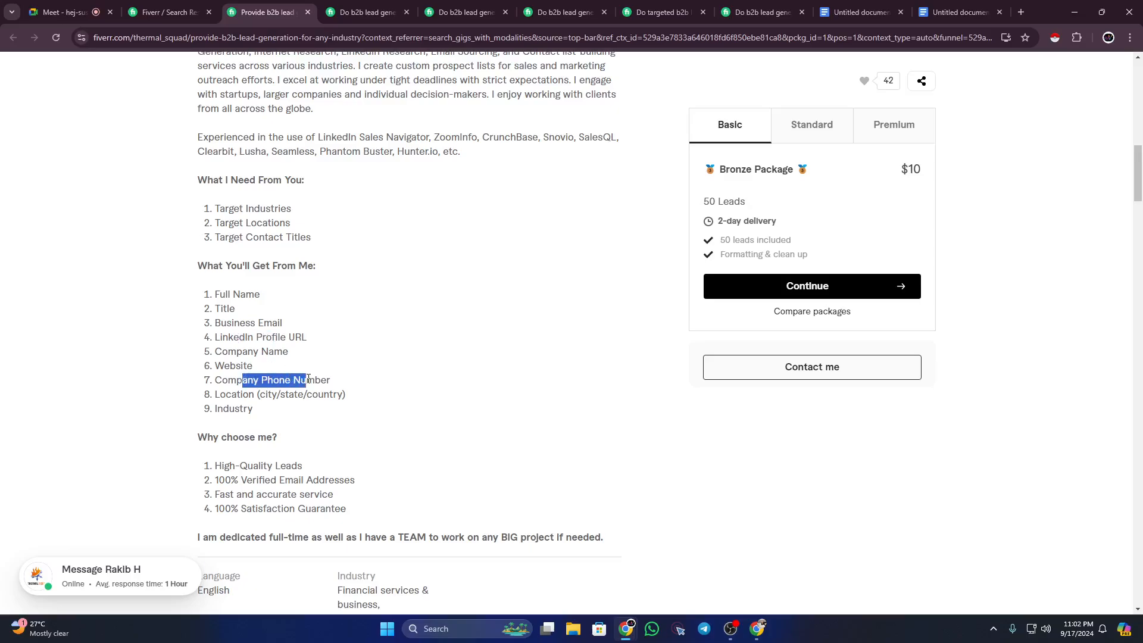
click(303, 408)
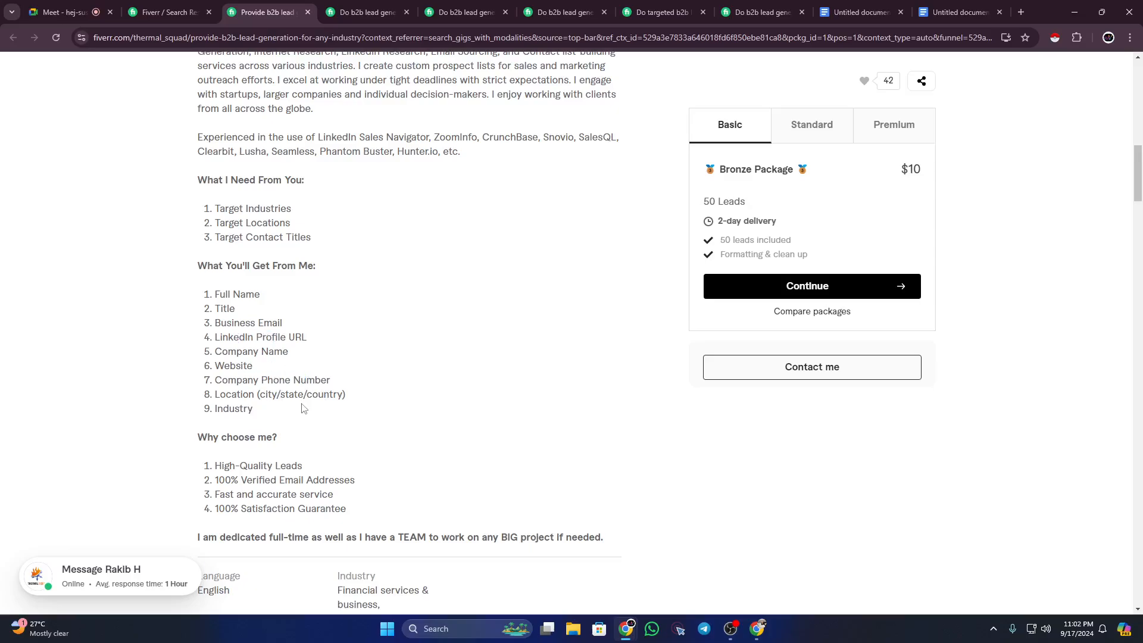
scroll(302, 408, down, 1)
drag(198, 378, 291, 379)
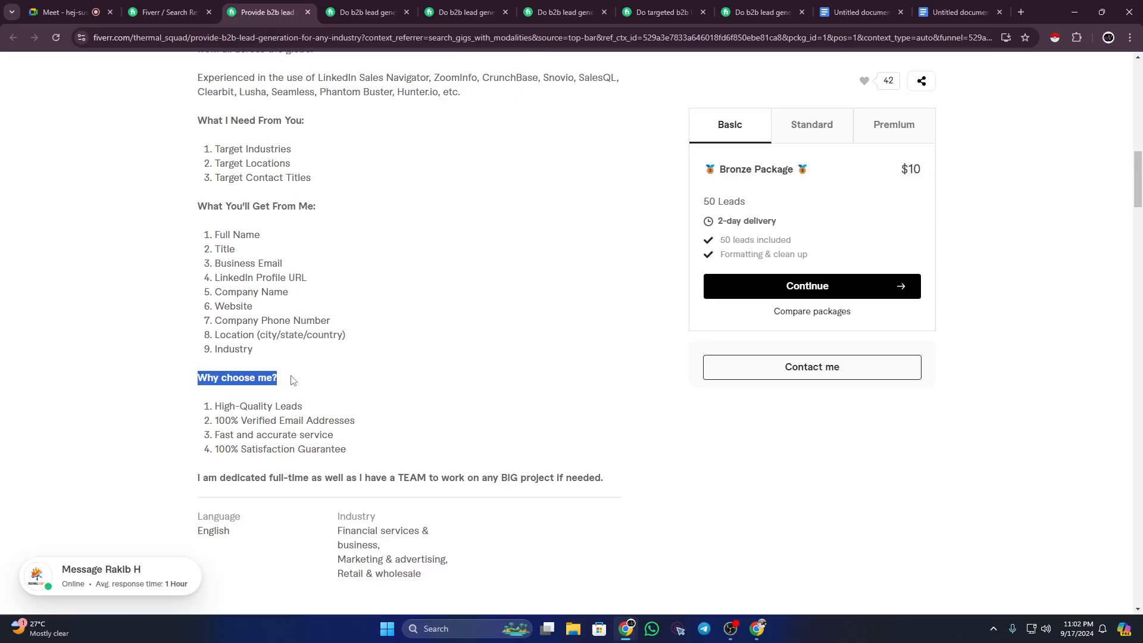
Step: Skim the other competitor lead-generation gigs and their 'Why Me?' sections, then return to the Google Meet call
click(365, 12)
scroll(343, 380, down, 1)
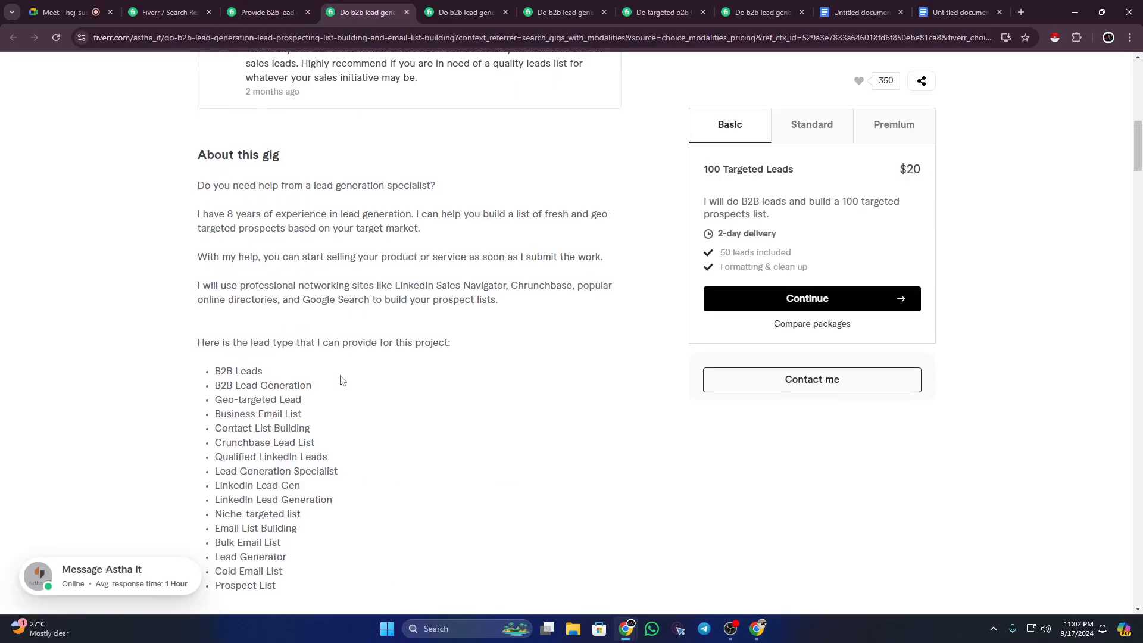
scroll(342, 380, down, 8)
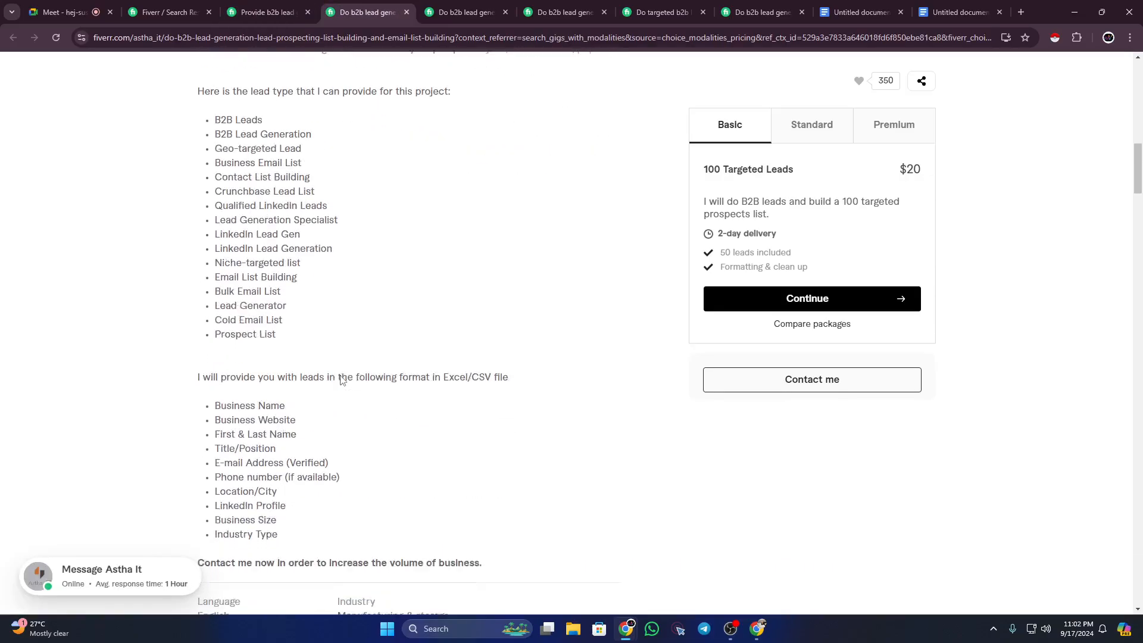
click(456, 11)
scroll(413, 215, down, 6)
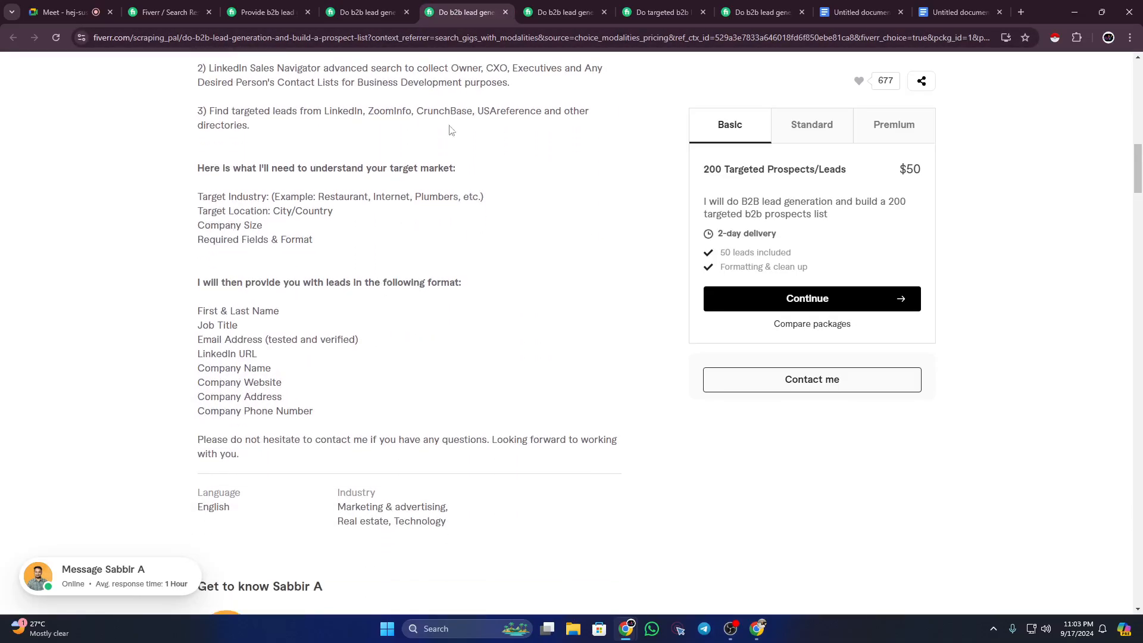
click(562, 12)
click(653, 5)
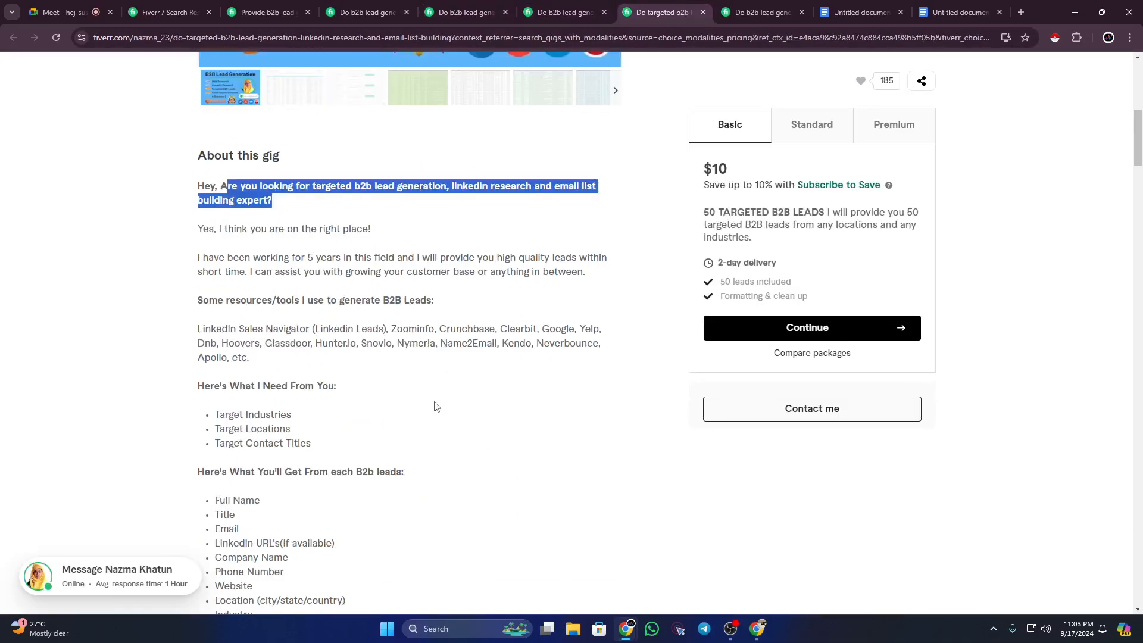
scroll(436, 407, down, 6)
drag(196, 299, 242, 301)
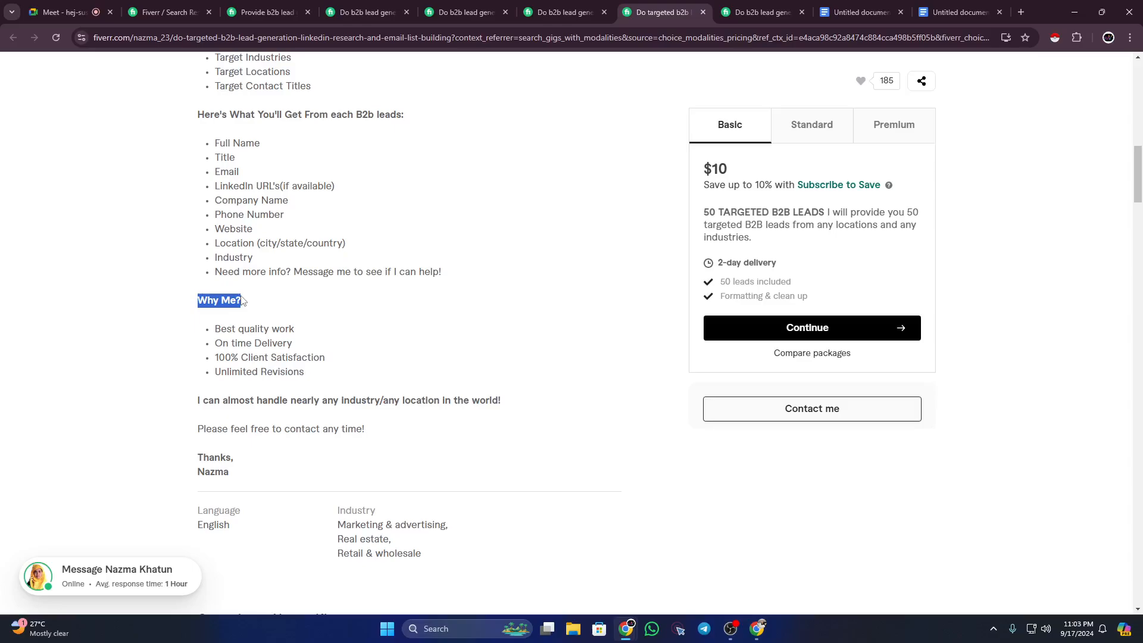
click(244, 302)
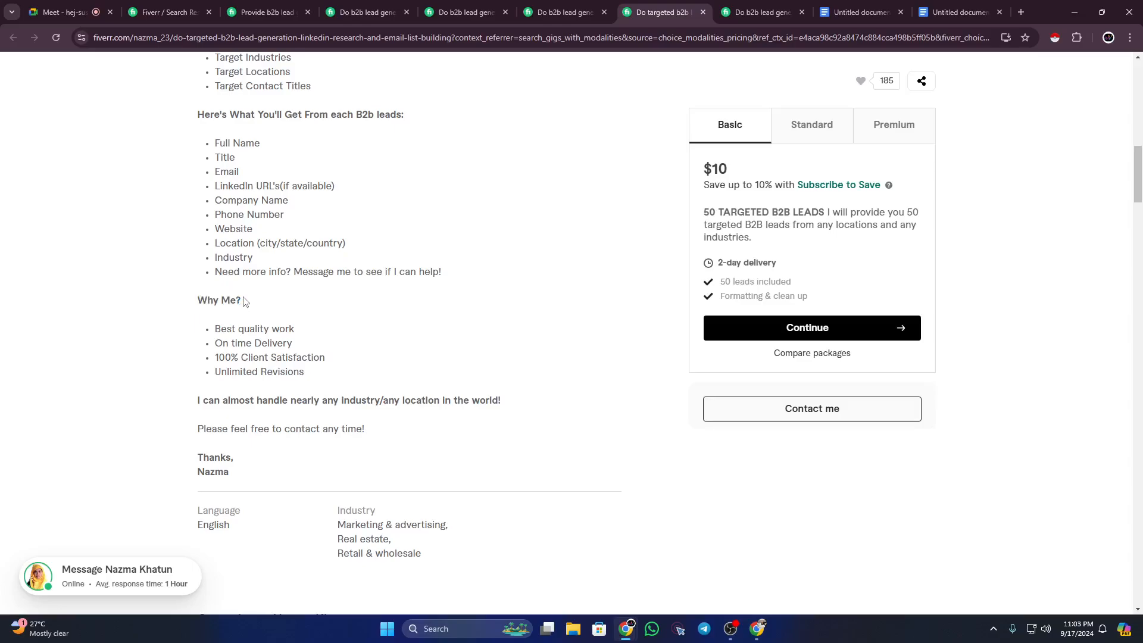
click(65, 12)
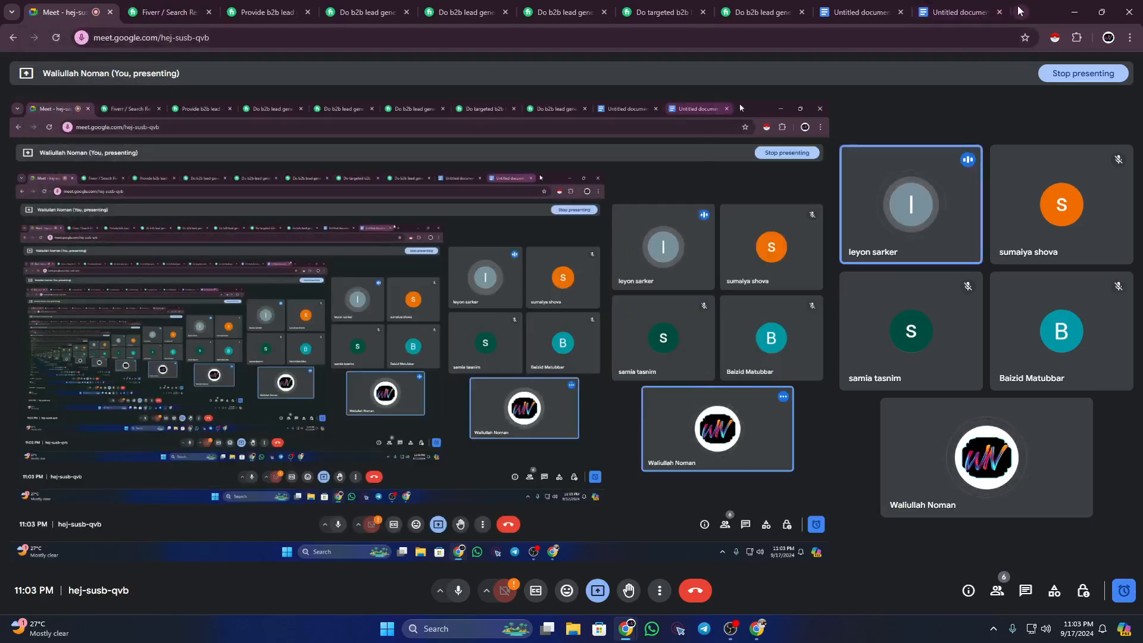
Step: Open a new browser tab and check the participant list in the ongoing call
key(ctrl+t)
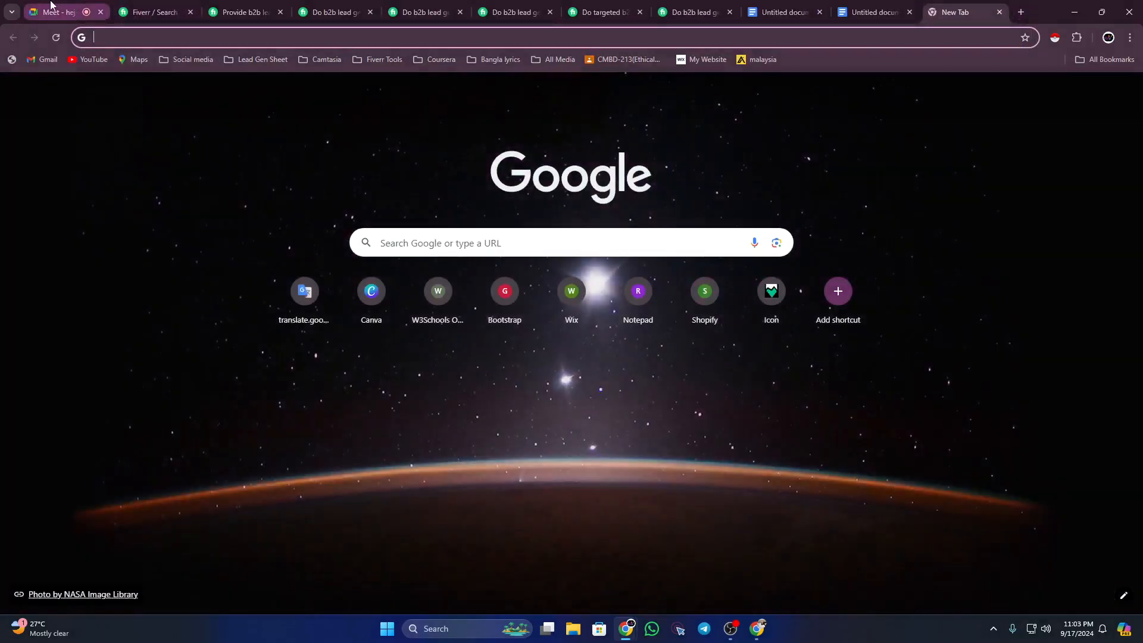
click(51, 9)
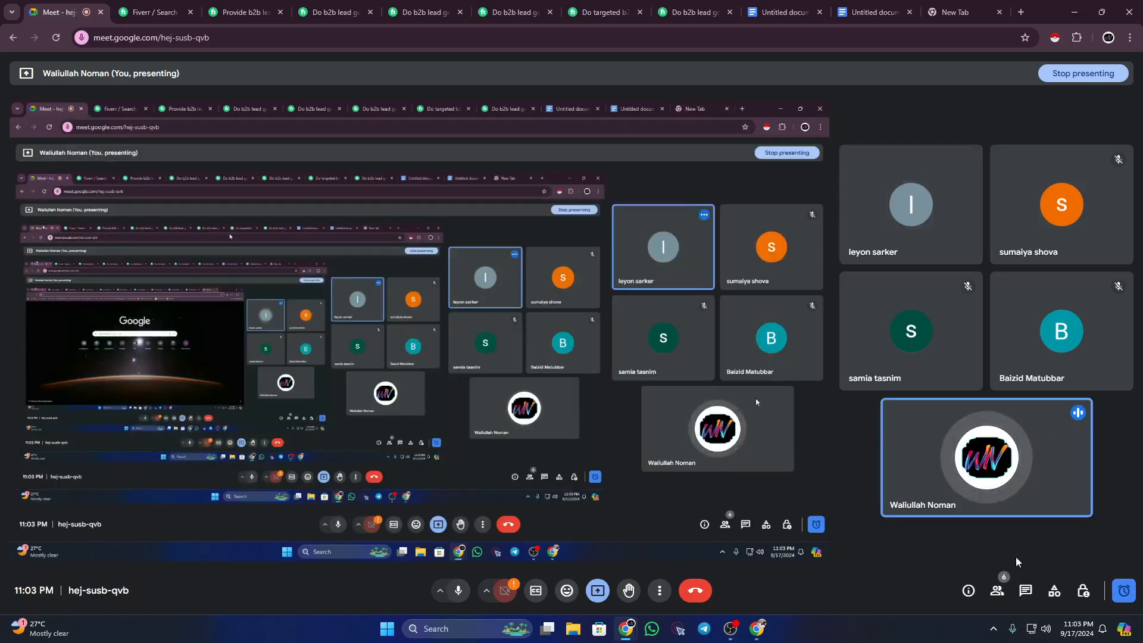
click(997, 592)
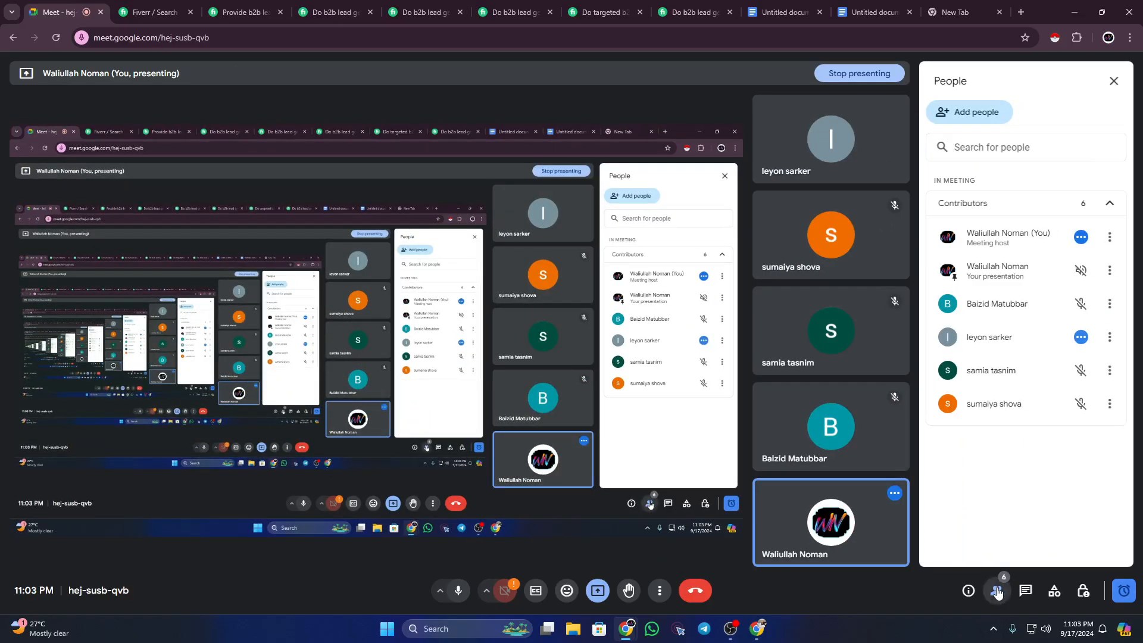
click(997, 592)
Step: Search 'google meet', go to meet.google.com and start an instant meeting
click(955, 12)
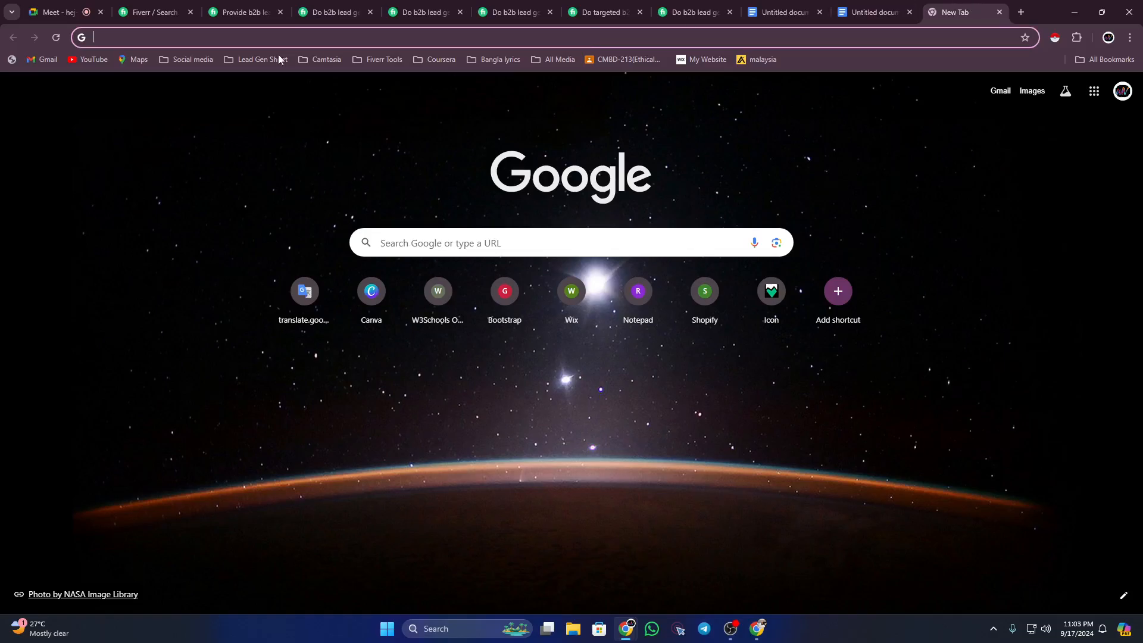
click(182, 39)
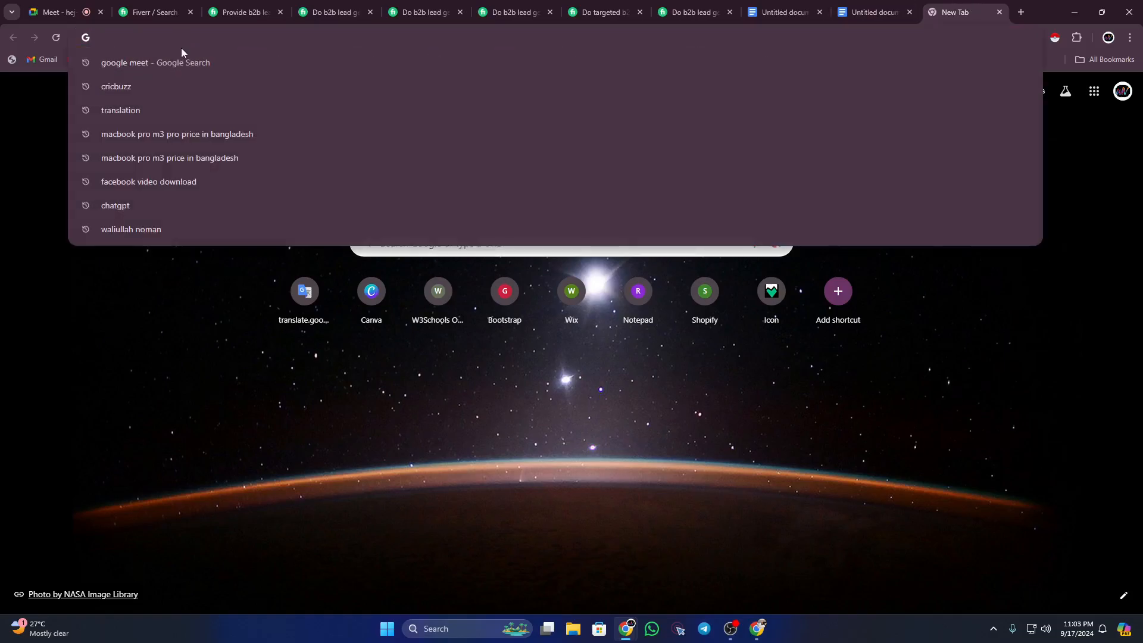
click(180, 64)
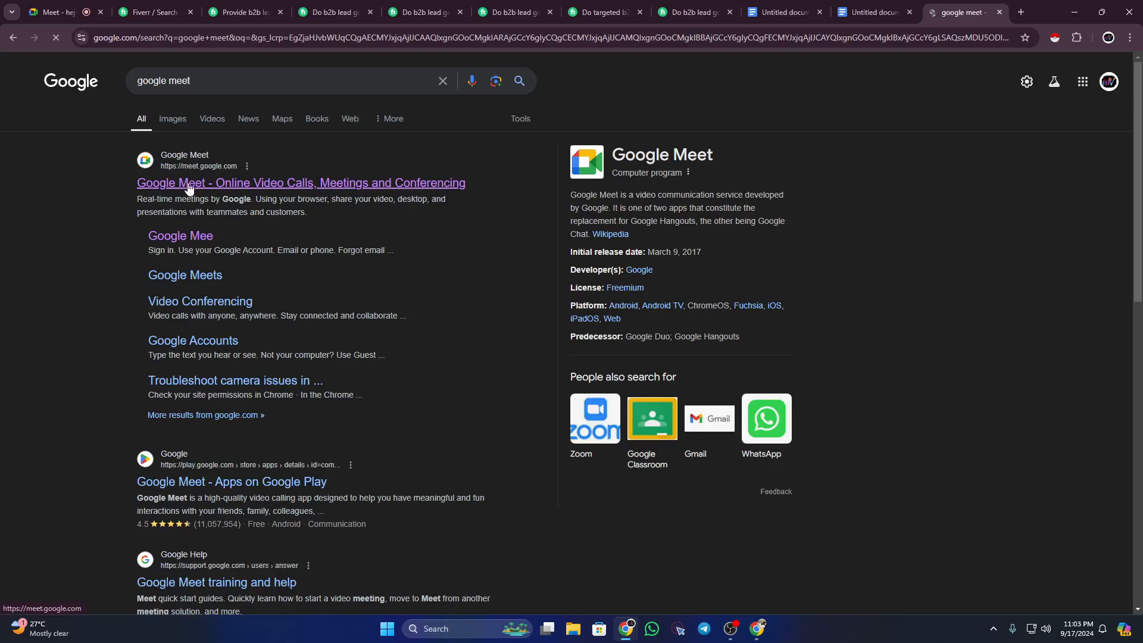
click(188, 186)
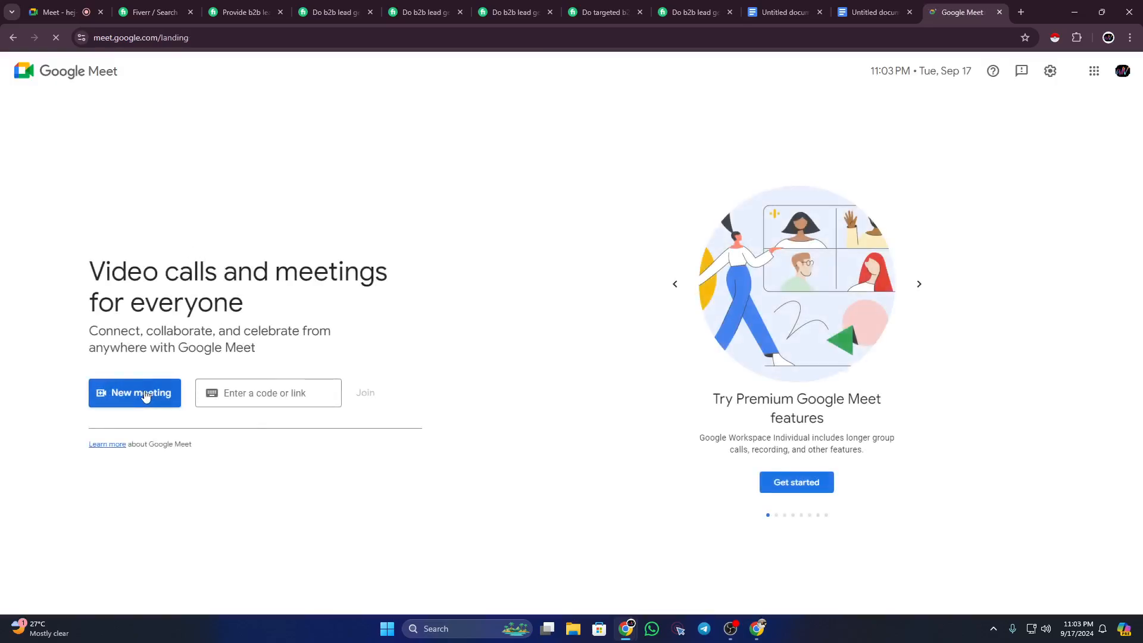
click(144, 396)
click(206, 462)
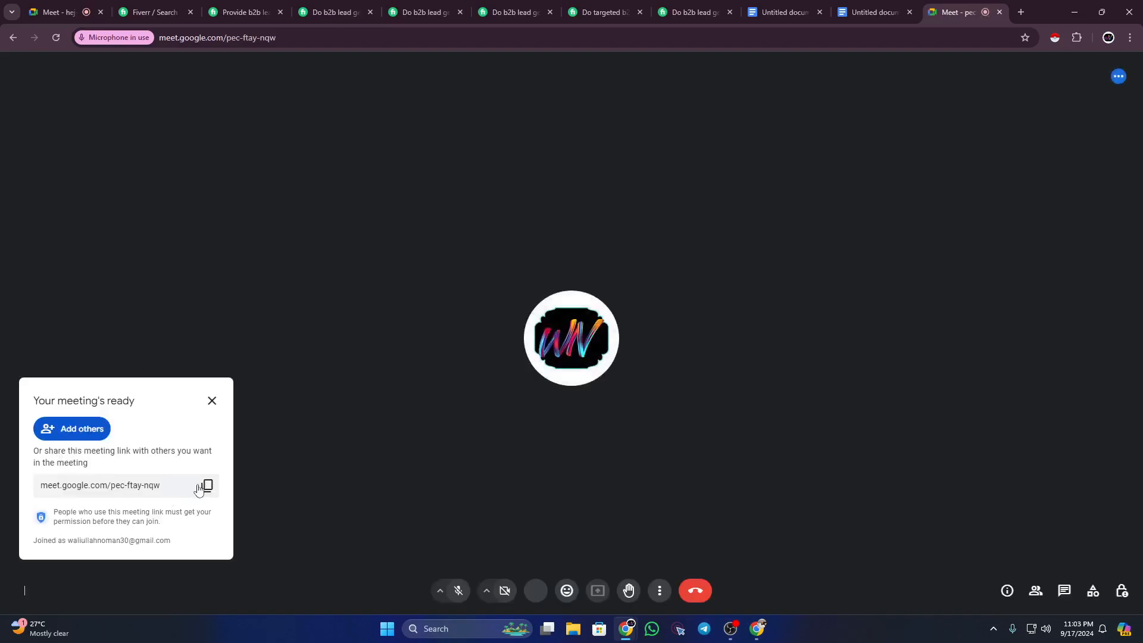
Step: Copy the new meeting's link, post it in the presented call's chat, and return to the new meeting
click(203, 487)
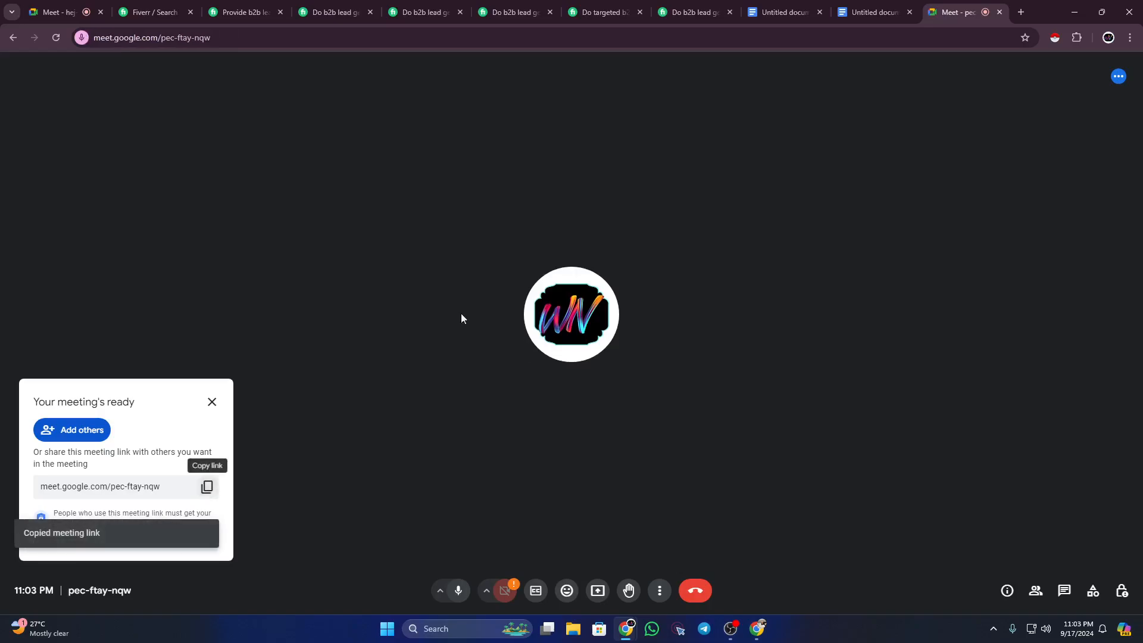
click(104, 6)
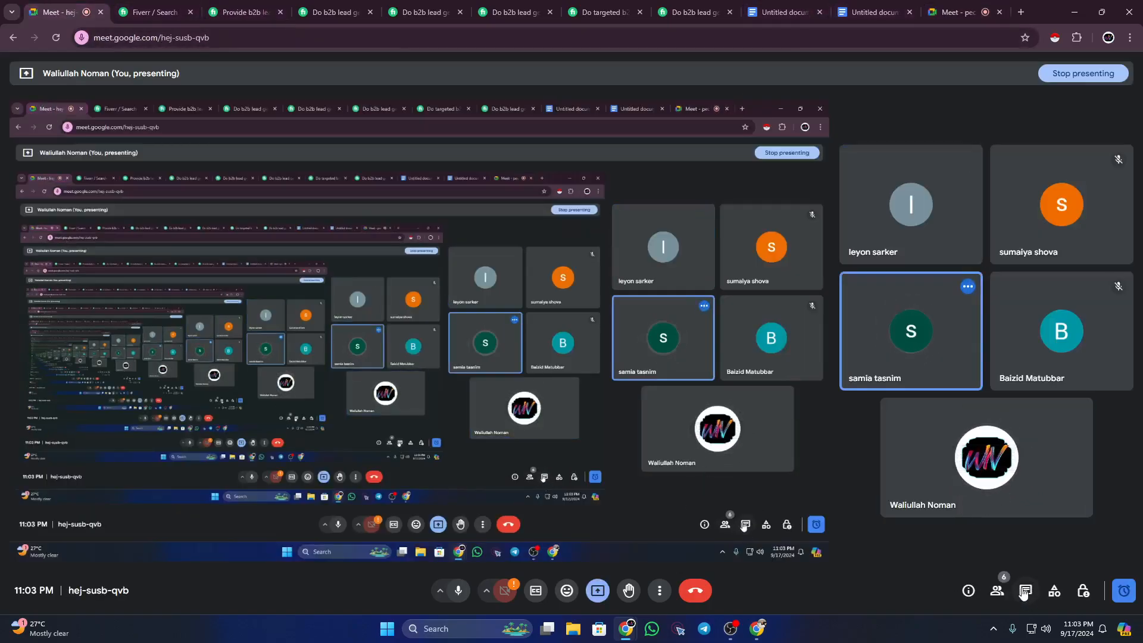
click(1024, 591)
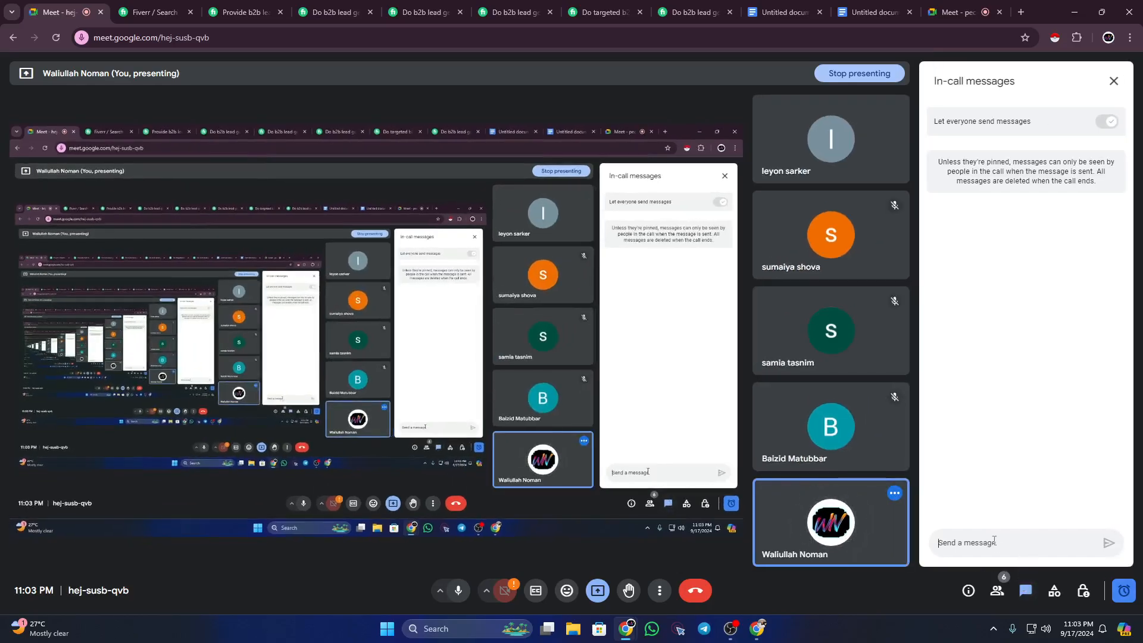
key(ctrl+v)
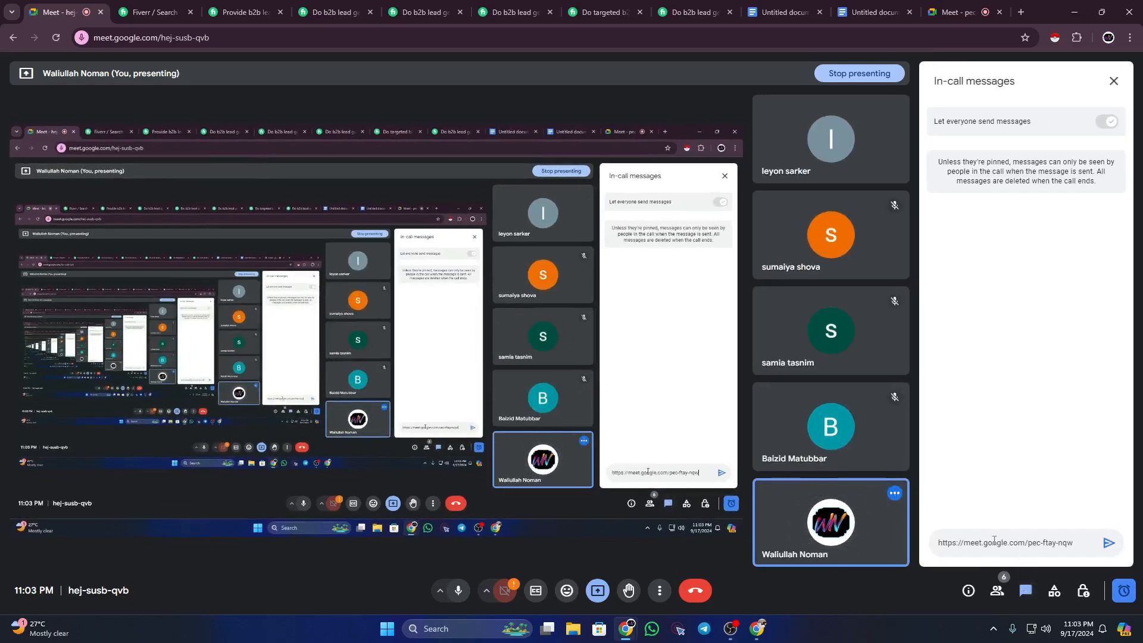
key(Return)
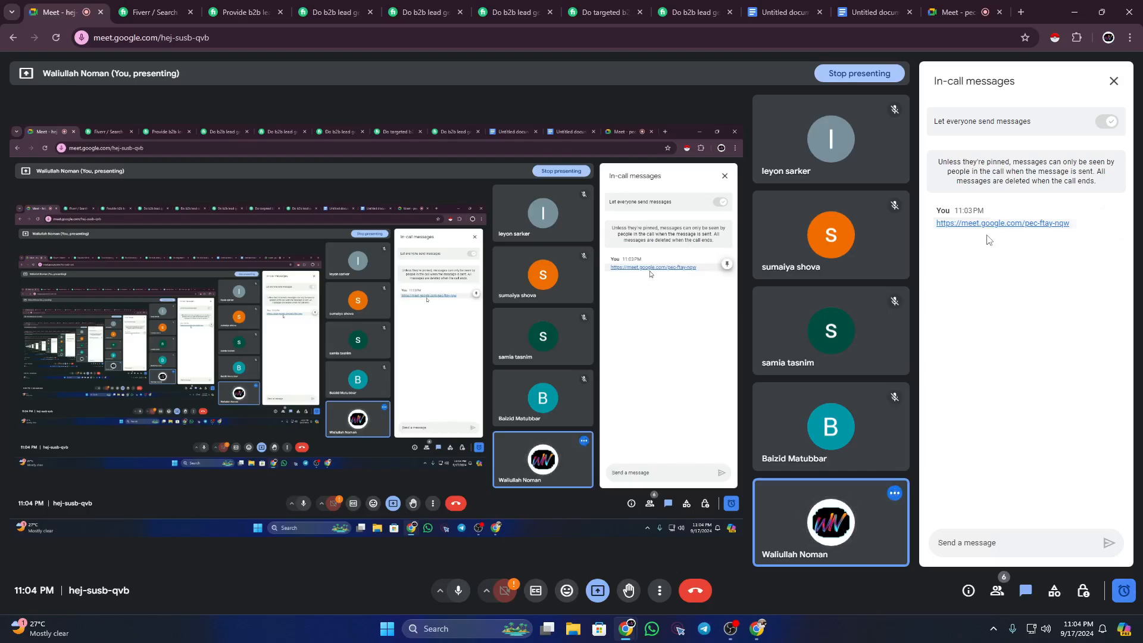
click(955, 12)
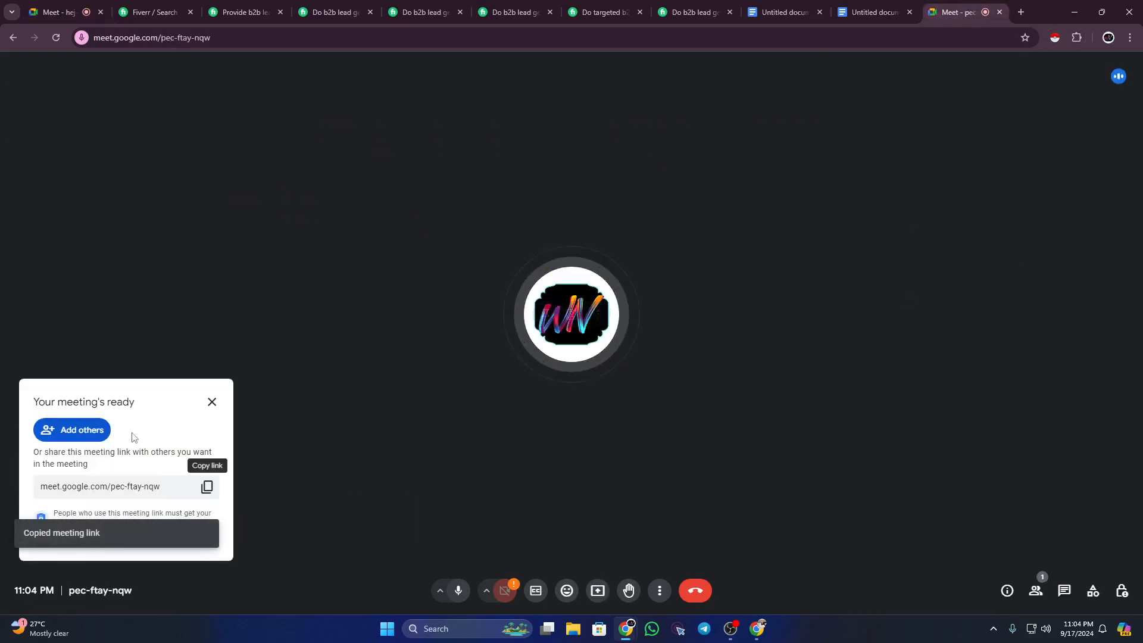
Step: Admit the first waiting guest, then use Admit all for the remaining two
click(212, 402)
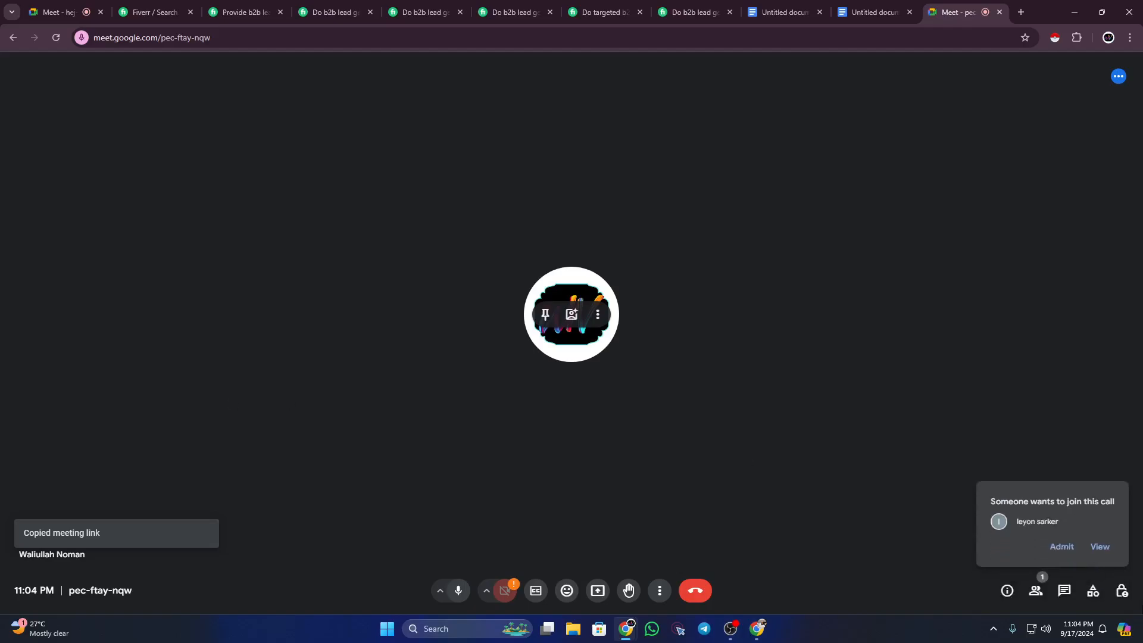
click(1061, 548)
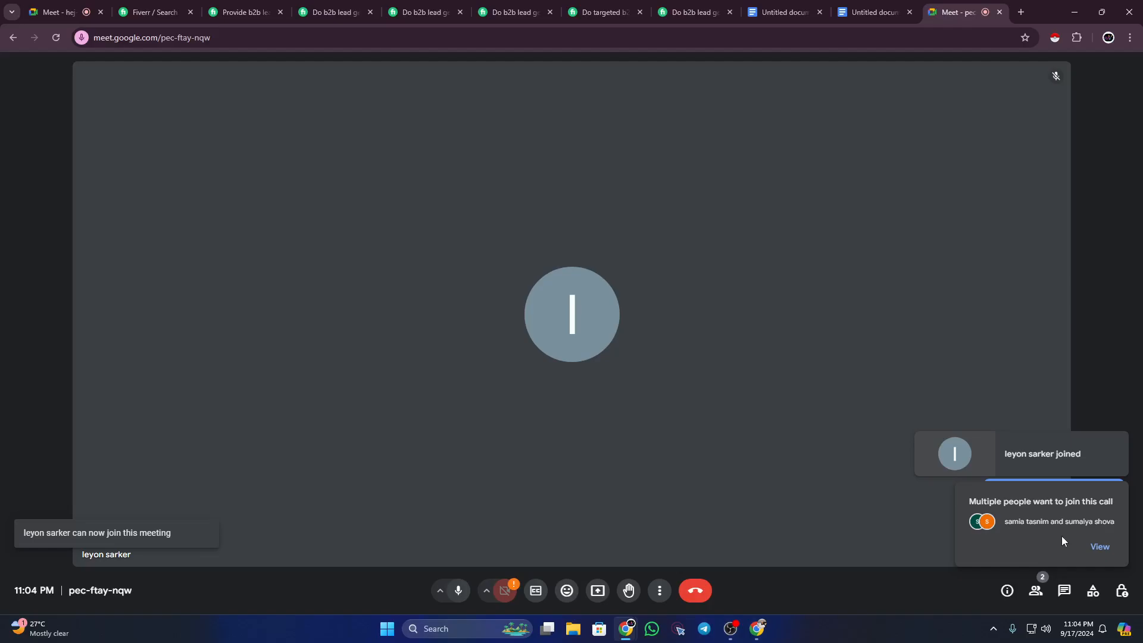
click(1099, 546)
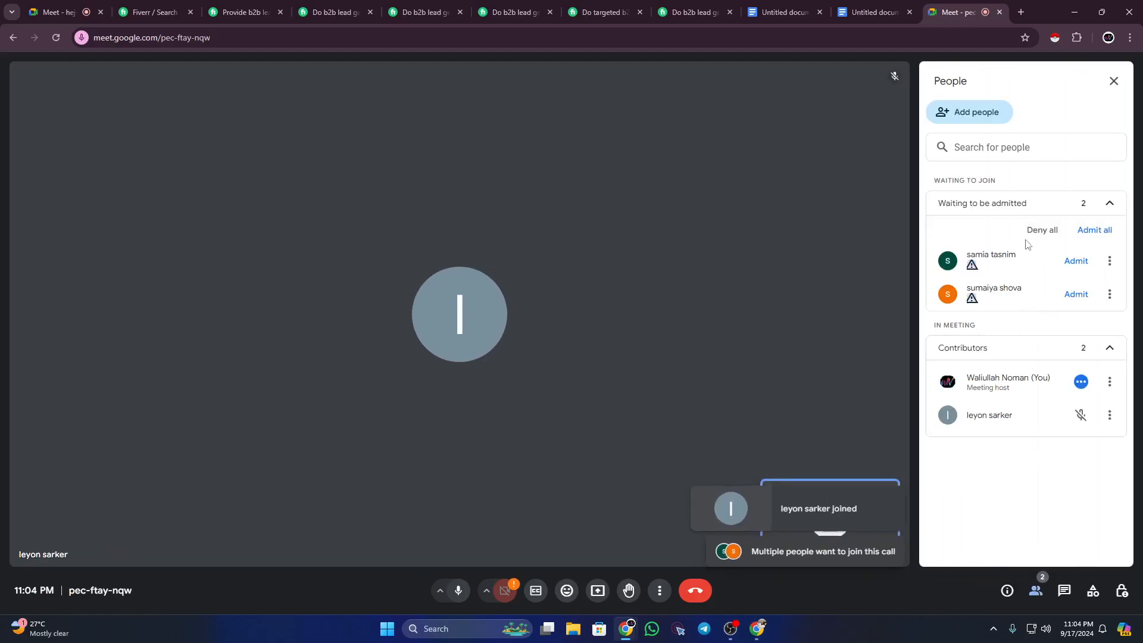
click(1102, 232)
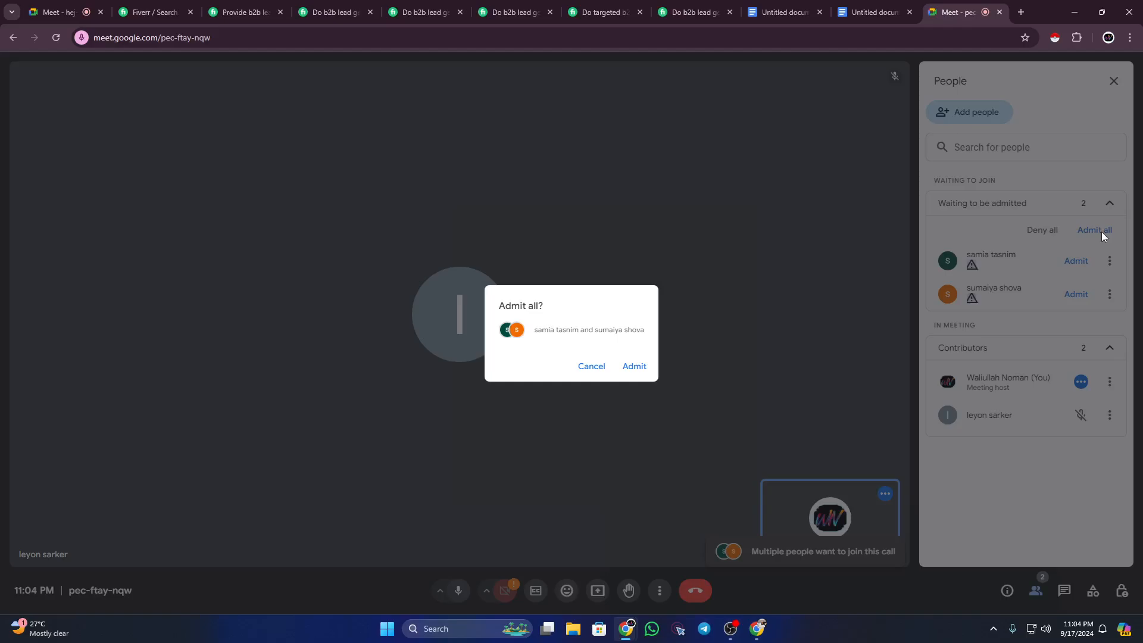
click(634, 365)
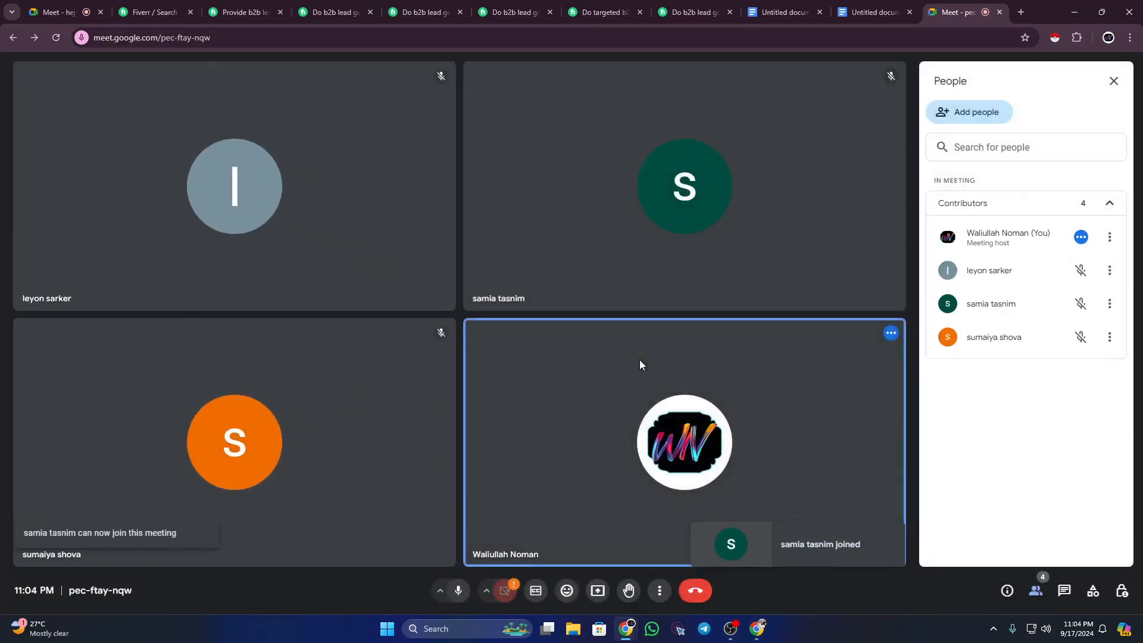
Step: Close the old call's chat, leave that call, close its tab and return to the new meeting
click(49, 7)
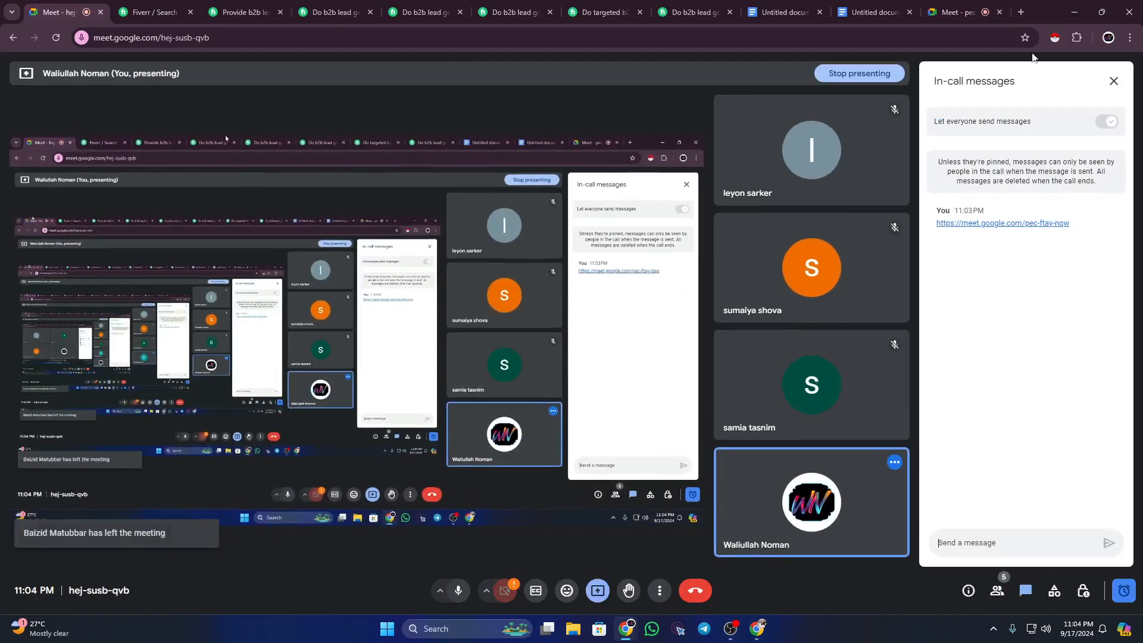
click(957, 11)
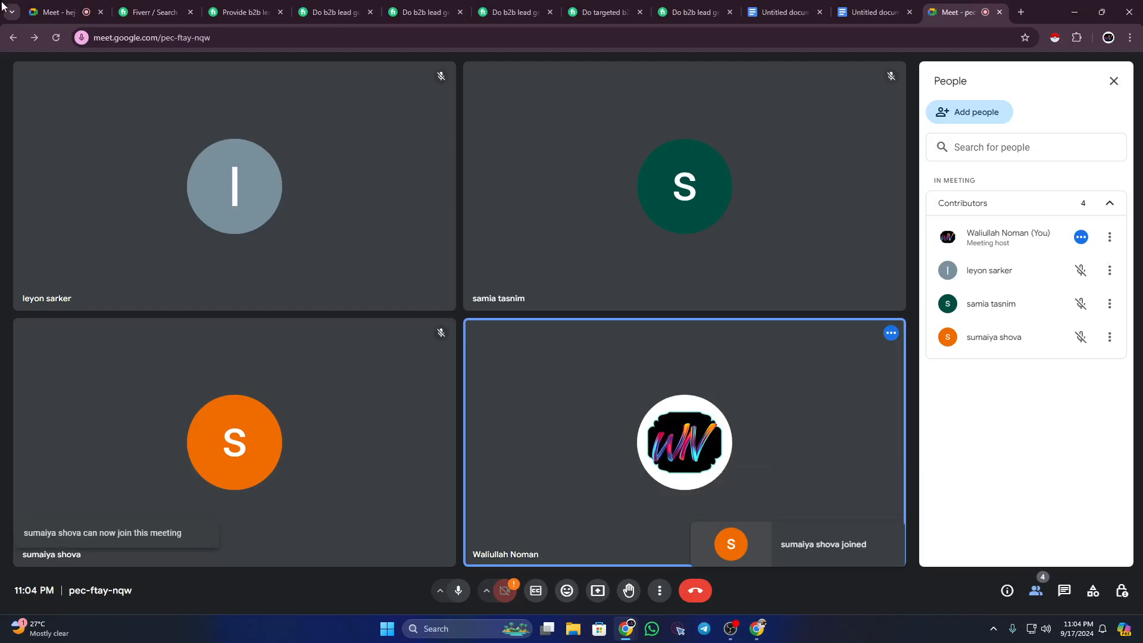
click(52, 12)
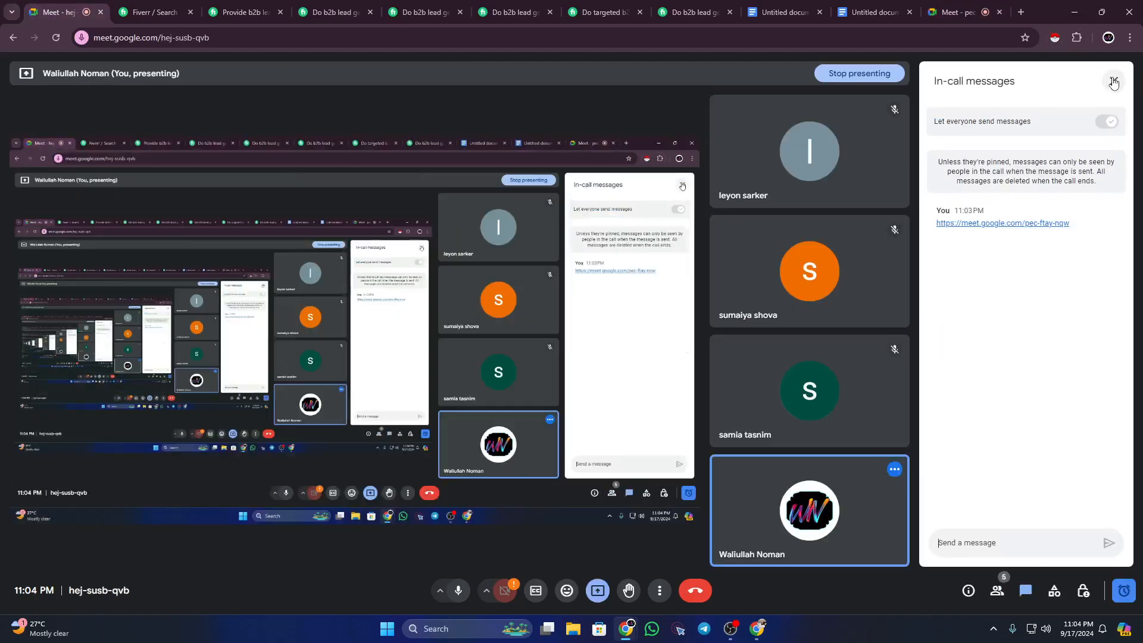
click(1114, 81)
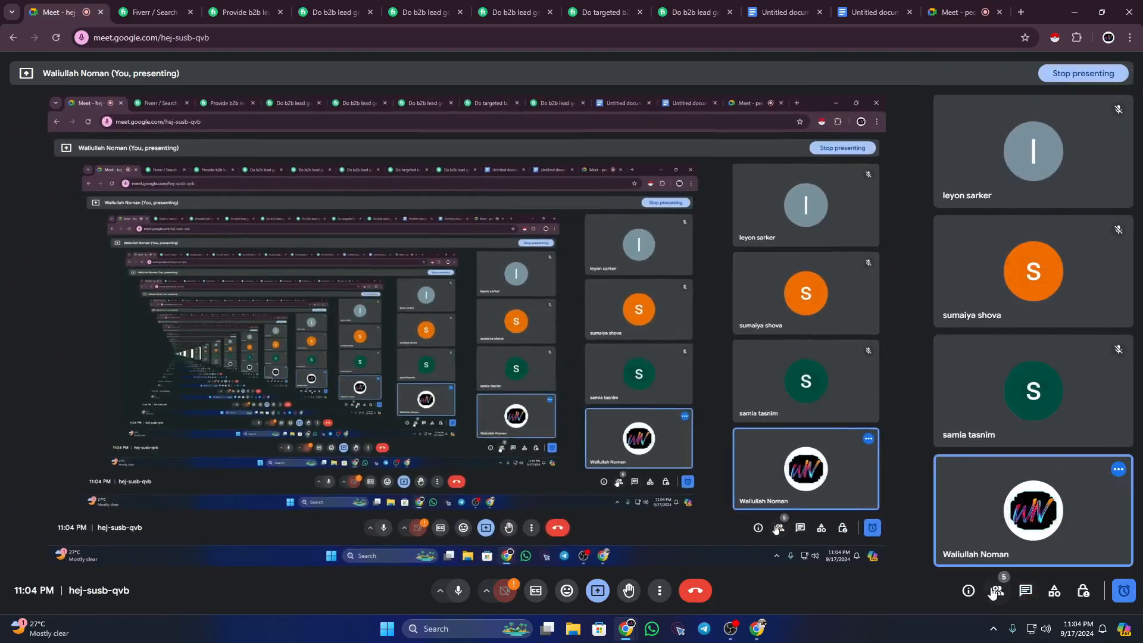
click(996, 592)
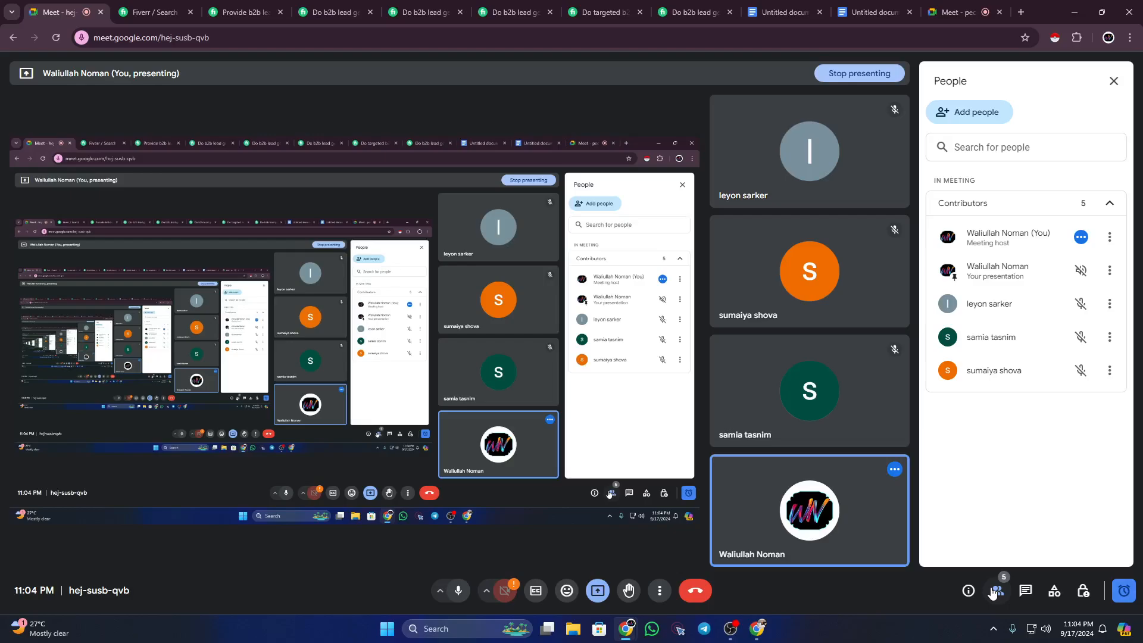
click(694, 591)
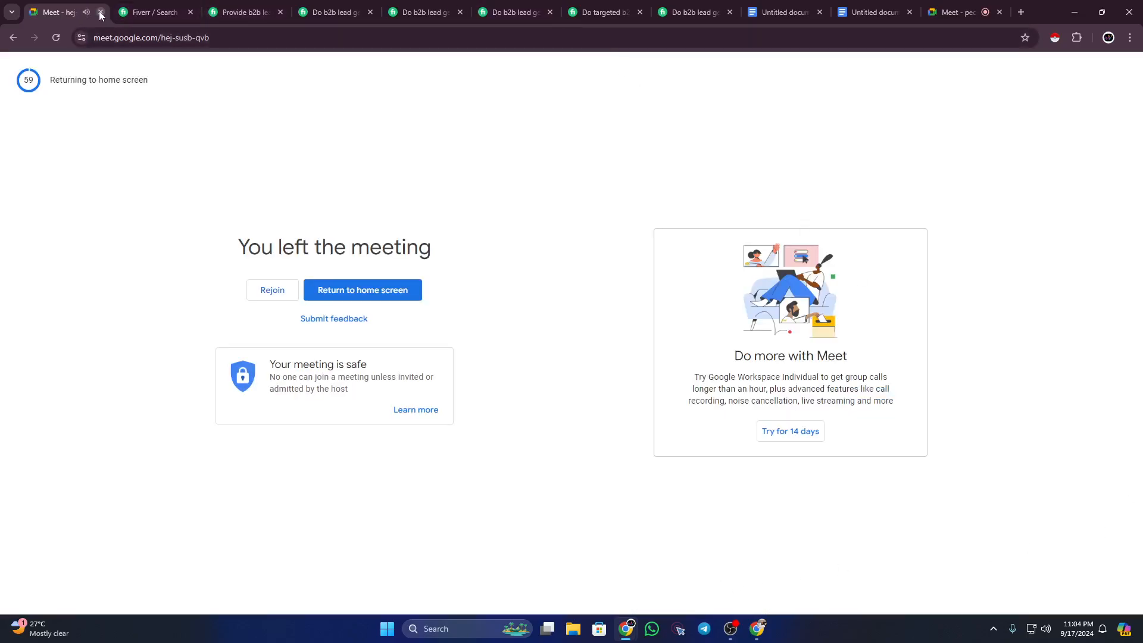
click(101, 12)
click(956, 12)
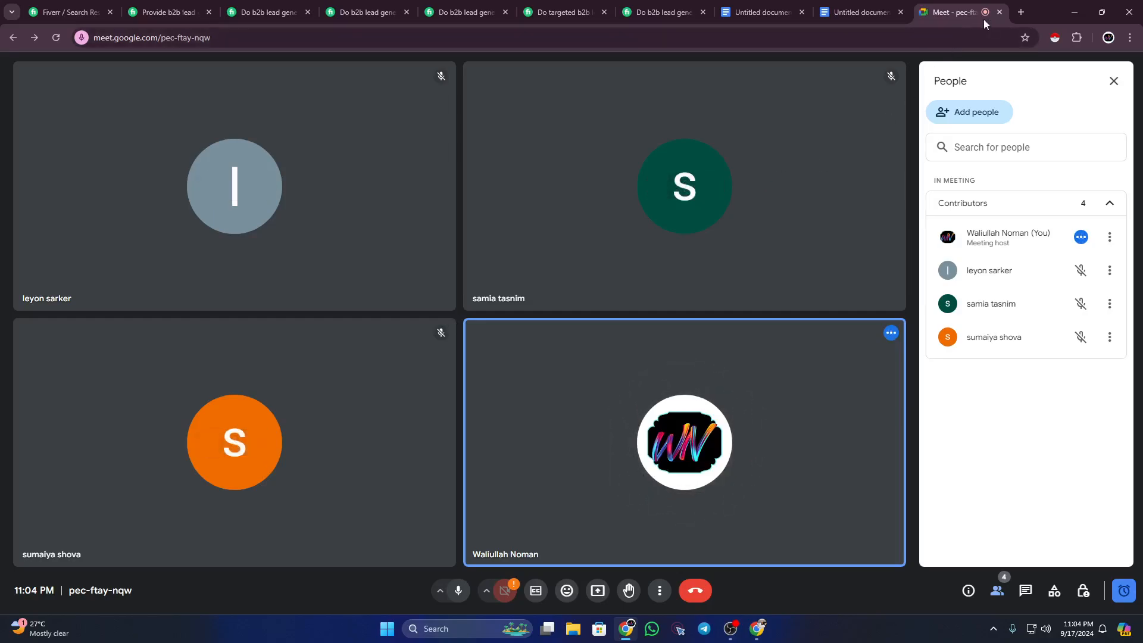
Step: Open the new meeting's link in a new browser tab
click(1020, 13)
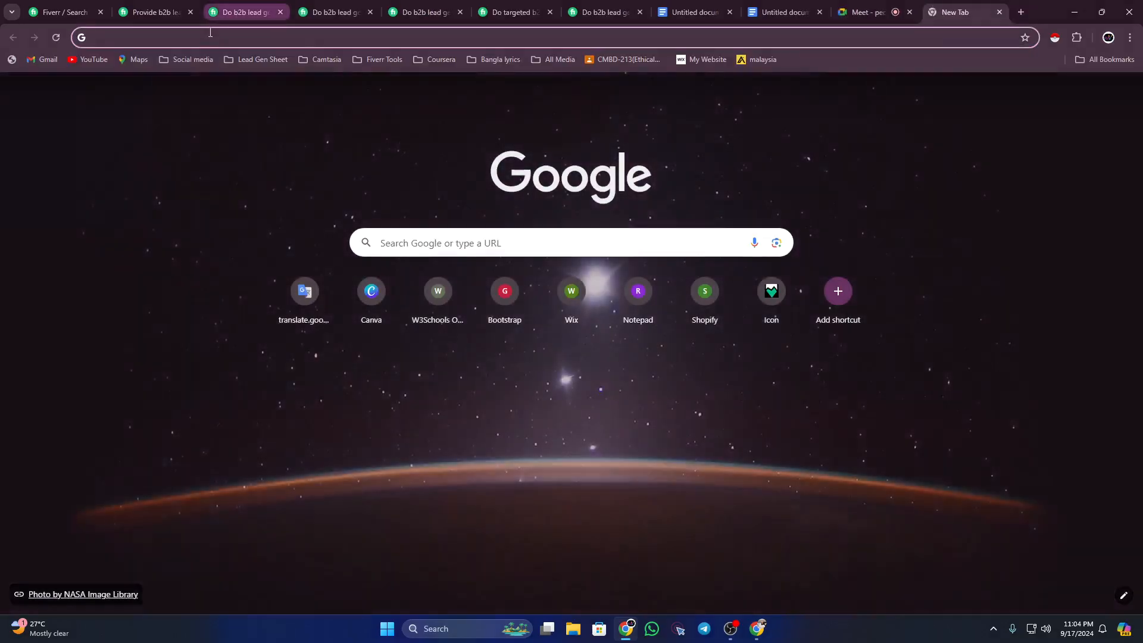
text(https://meet.google.com/pec-ftay-nqw)
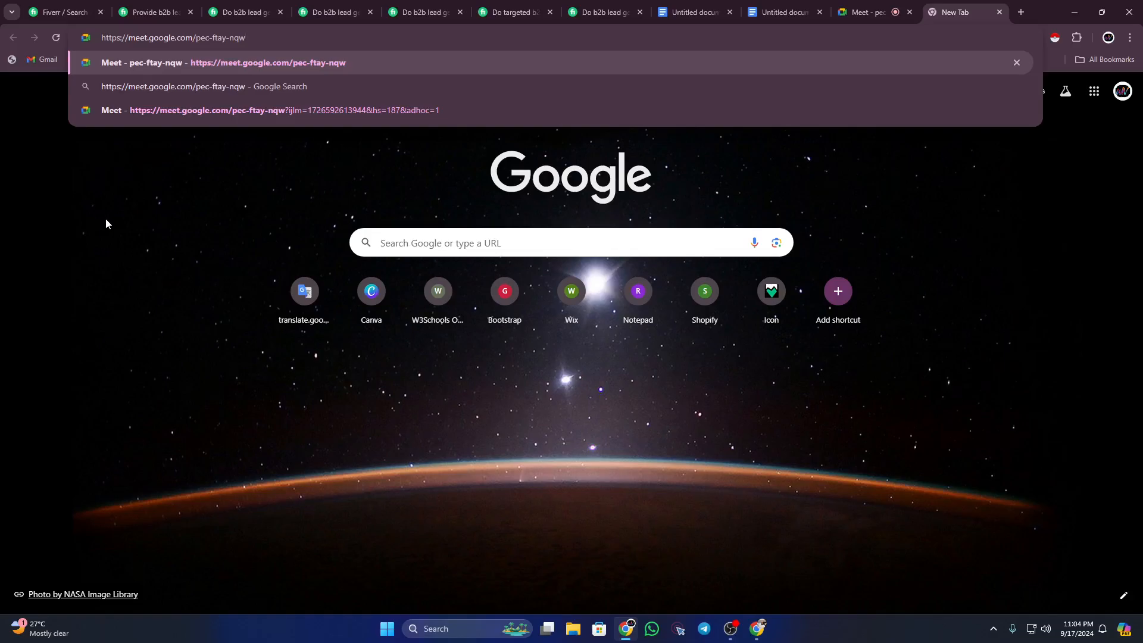
key(Return)
Step: In WhatsApp, send the Meet link to the message-yourself chat, then close WhatsApp
click(649, 627)
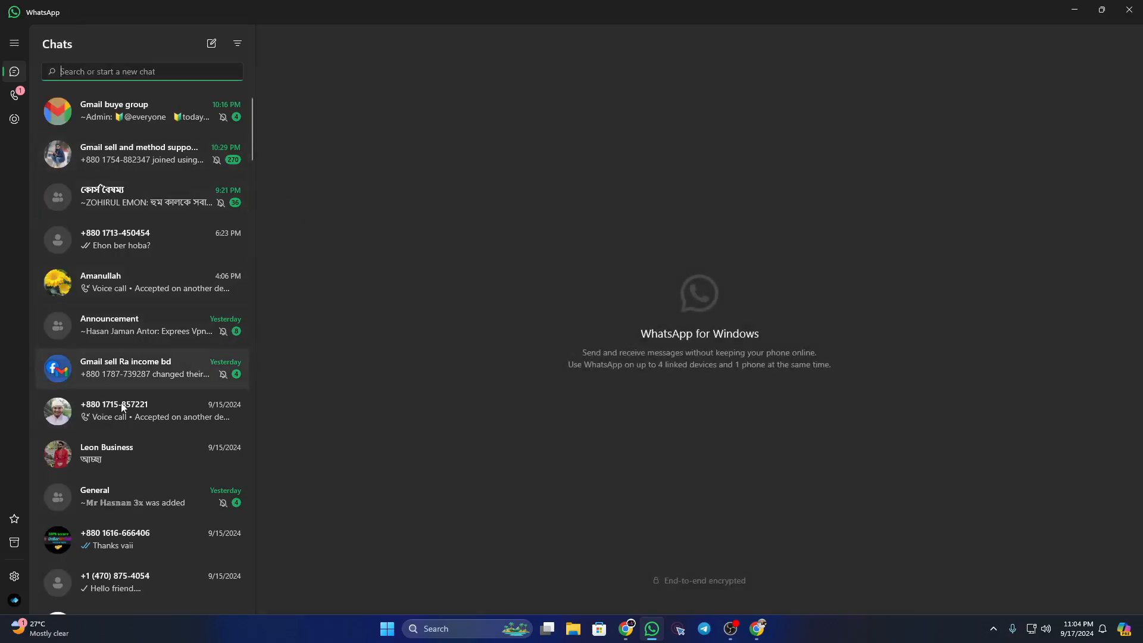
scroll(145, 456, down, 2)
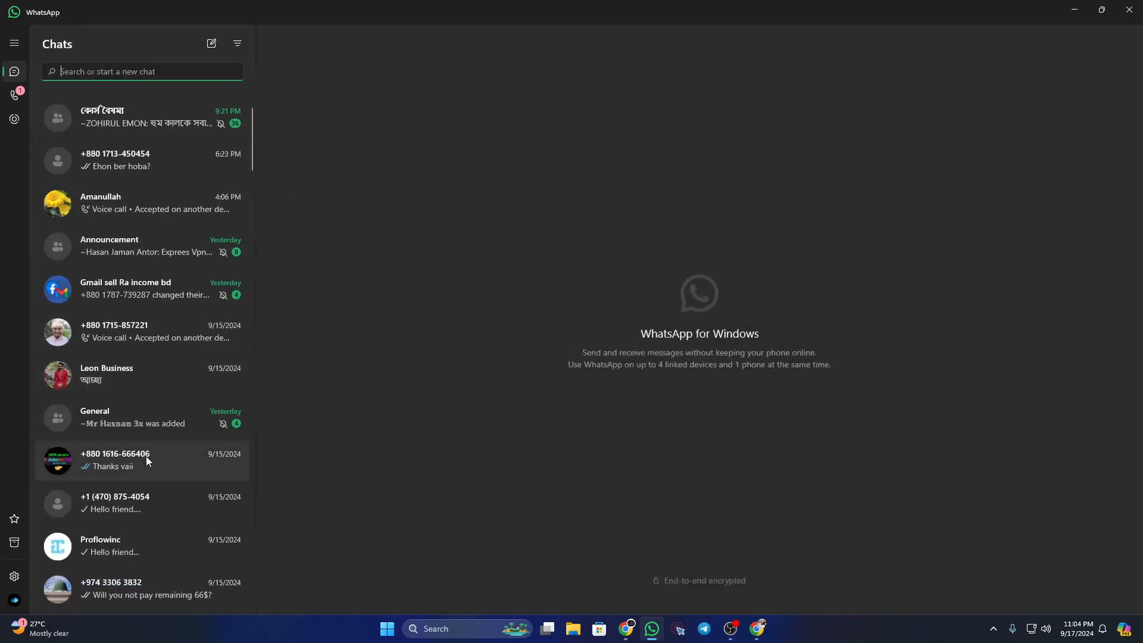
scroll(145, 456, up, 2)
scroll(156, 387, down, 5)
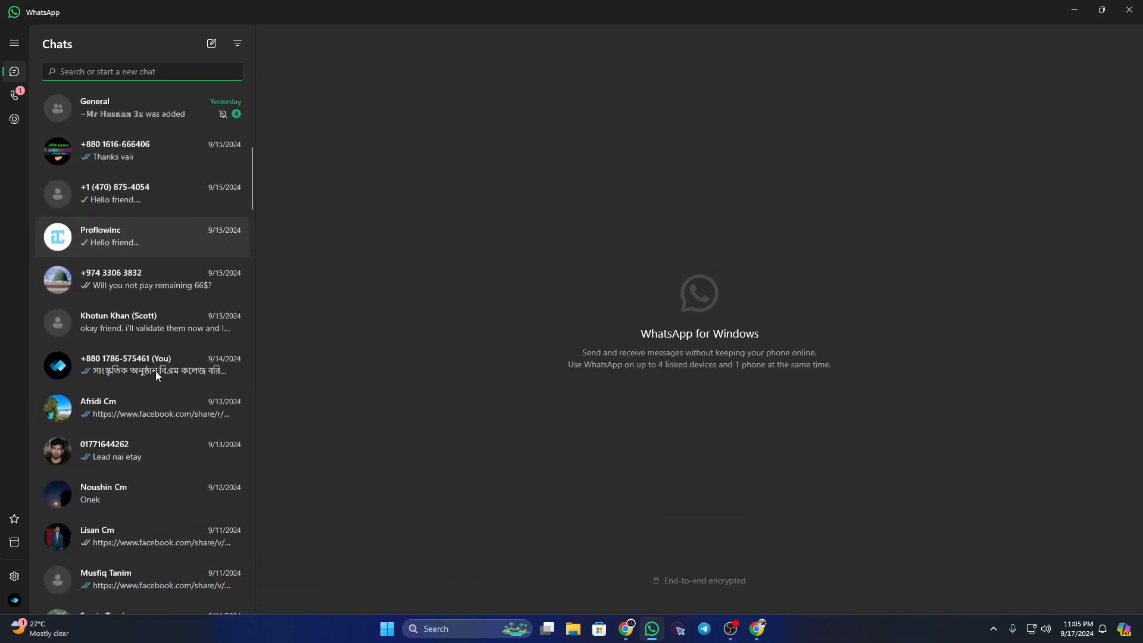
click(155, 362)
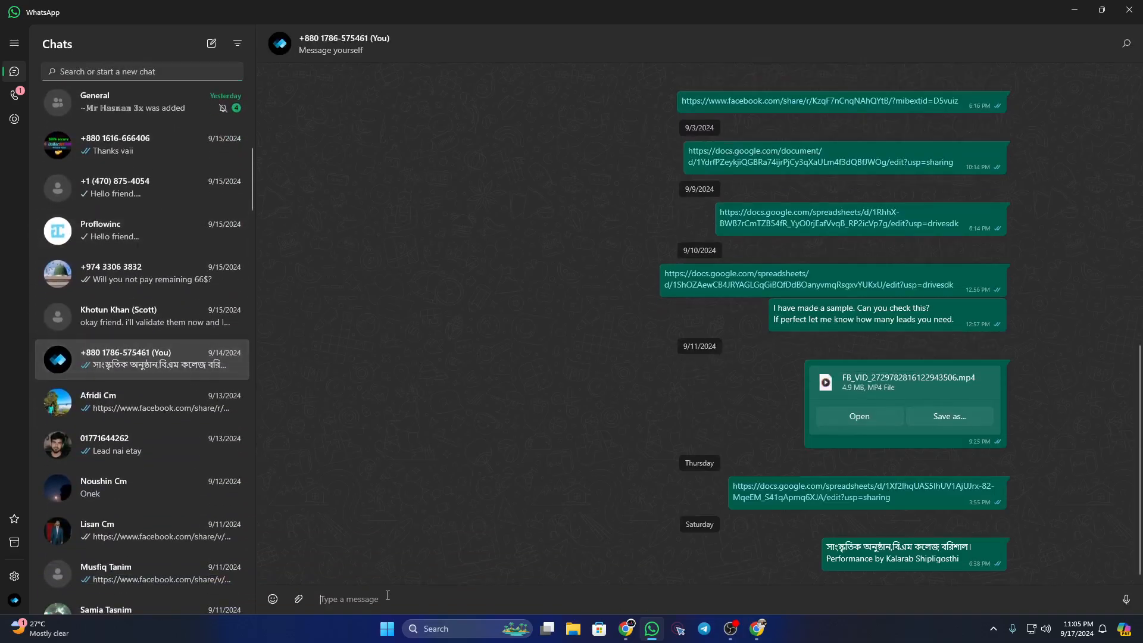
text(https://meet.google.com/pec-ftay-nqw)
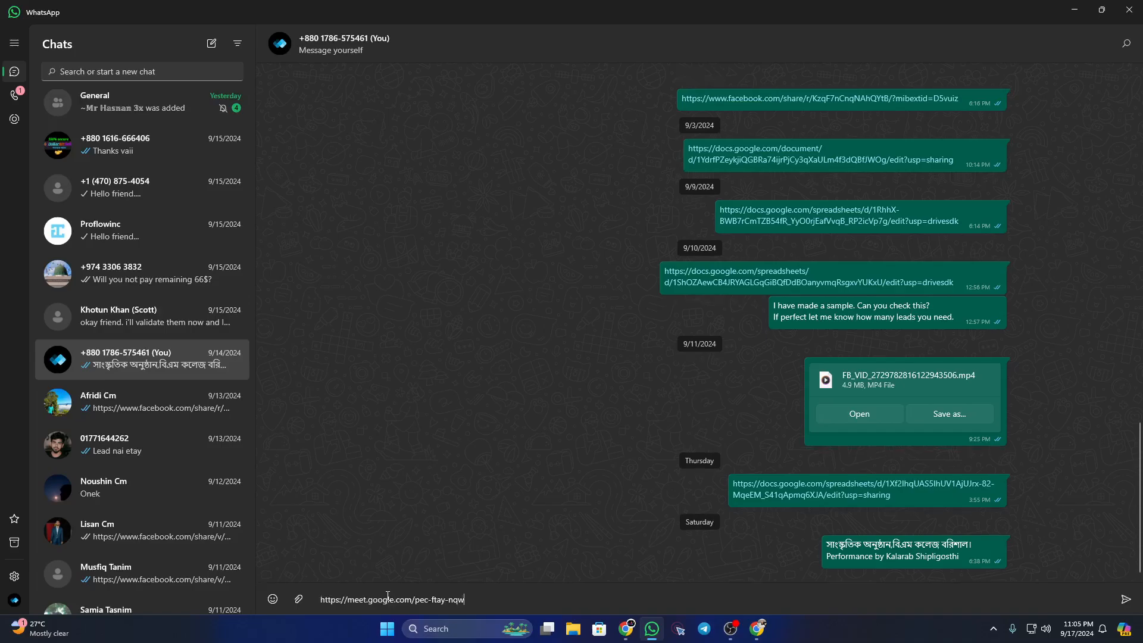
key(Return)
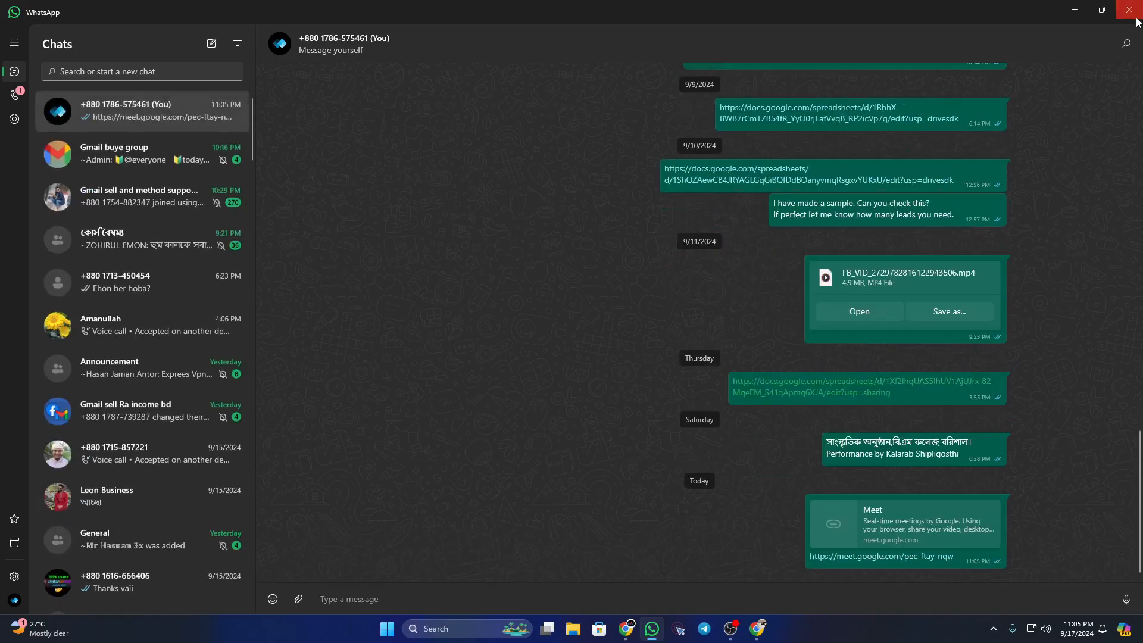
click(1136, 19)
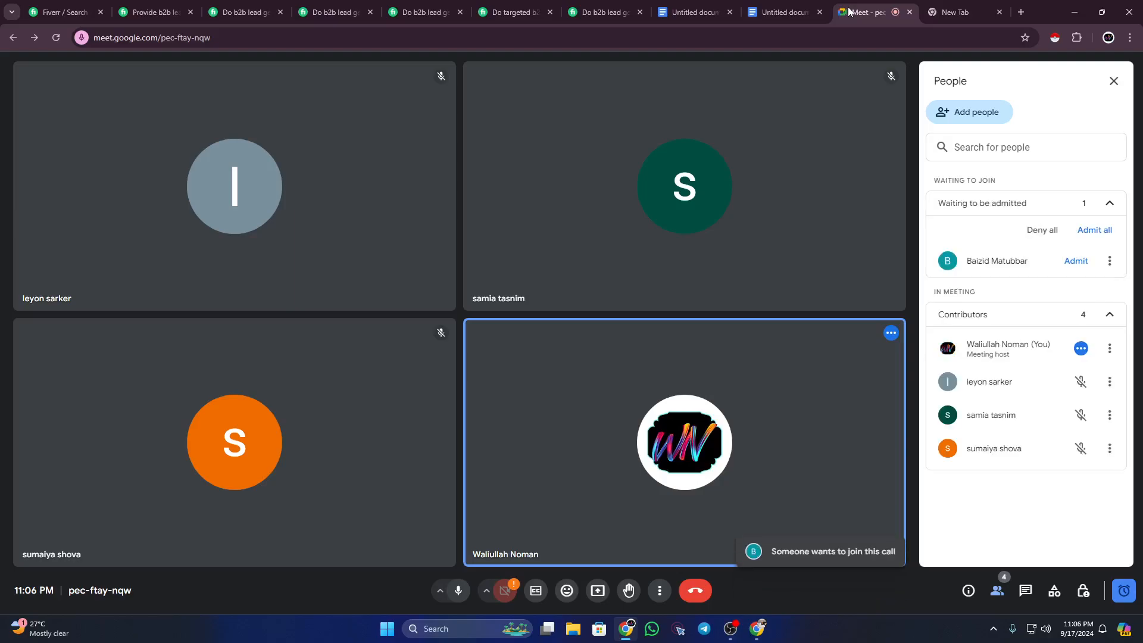
Step: Admit the waiting guest, present the entire screen, hide the sharing bar and move the Meet tab first
click(1076, 260)
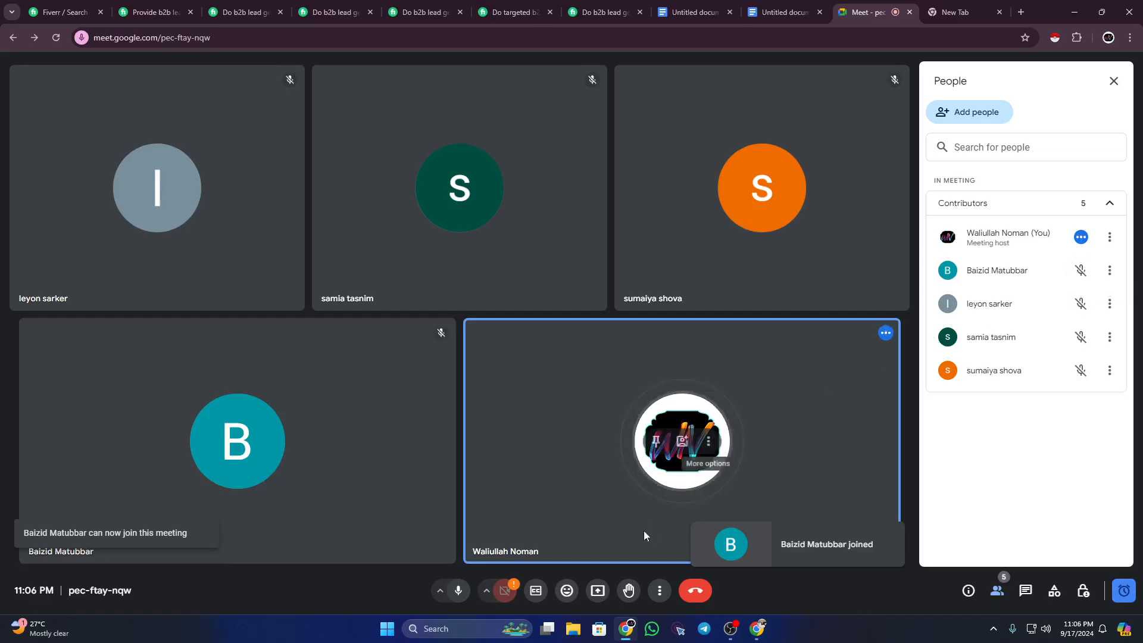
click(598, 591)
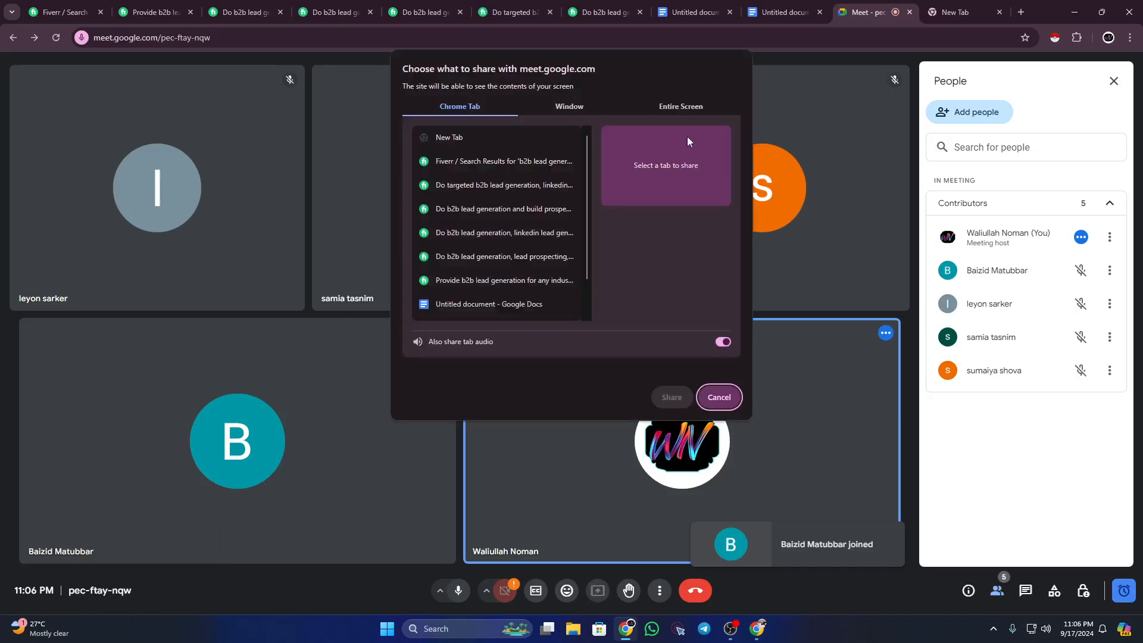
click(683, 106)
click(541, 153)
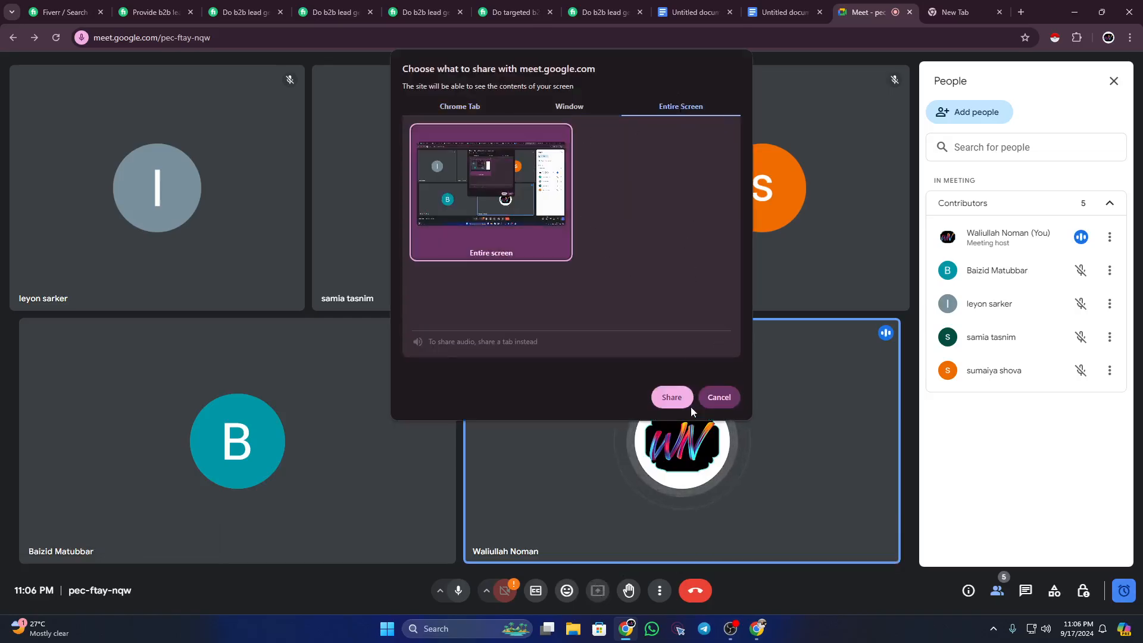
click(673, 398)
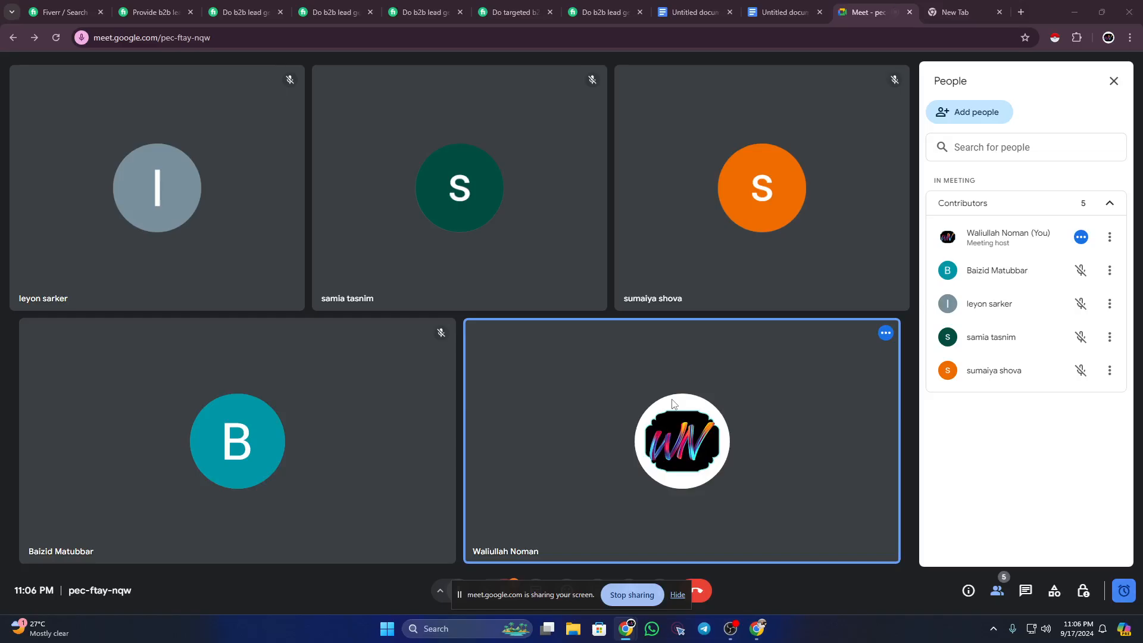
click(677, 595)
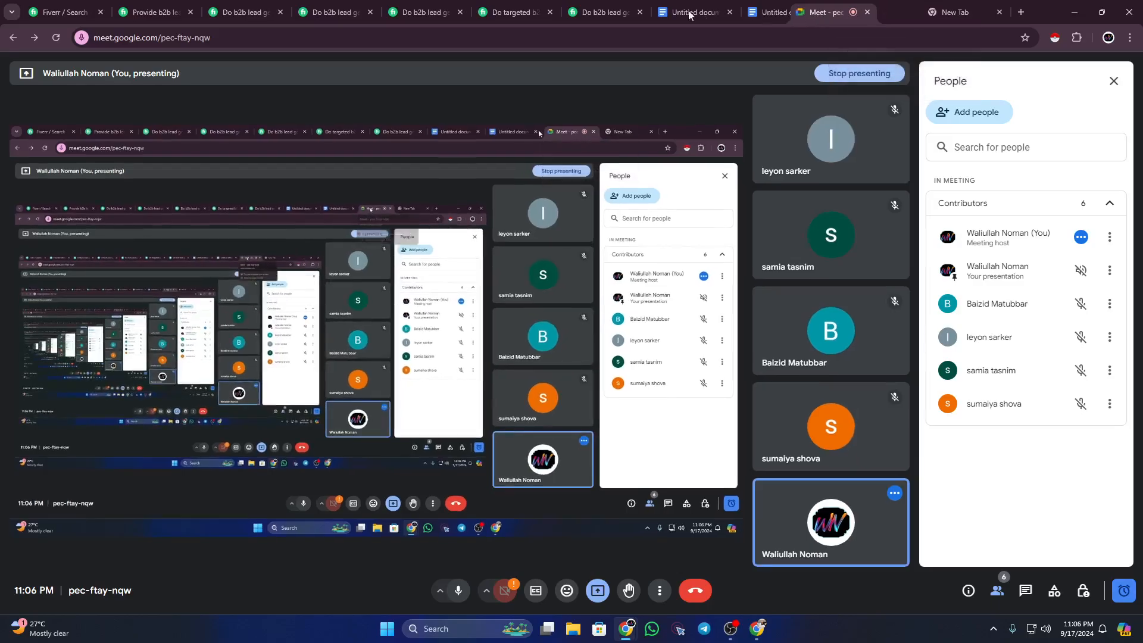
drag(861, 22, 46, 11)
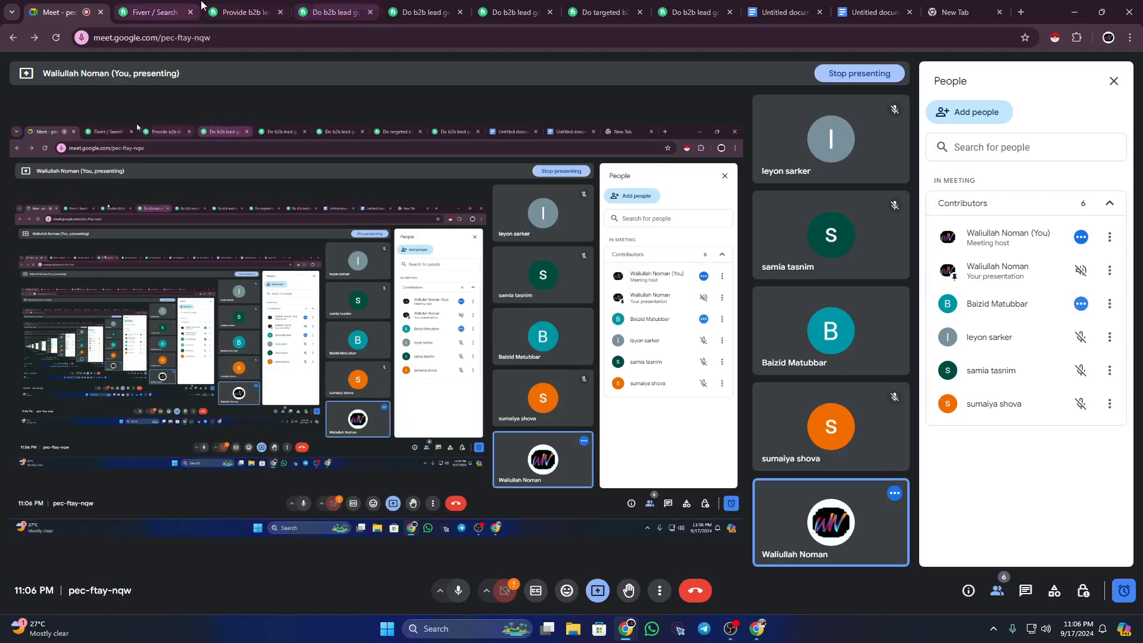
Step: Switch to the 'Untitled document' tab holding the gig outline
click(867, 7)
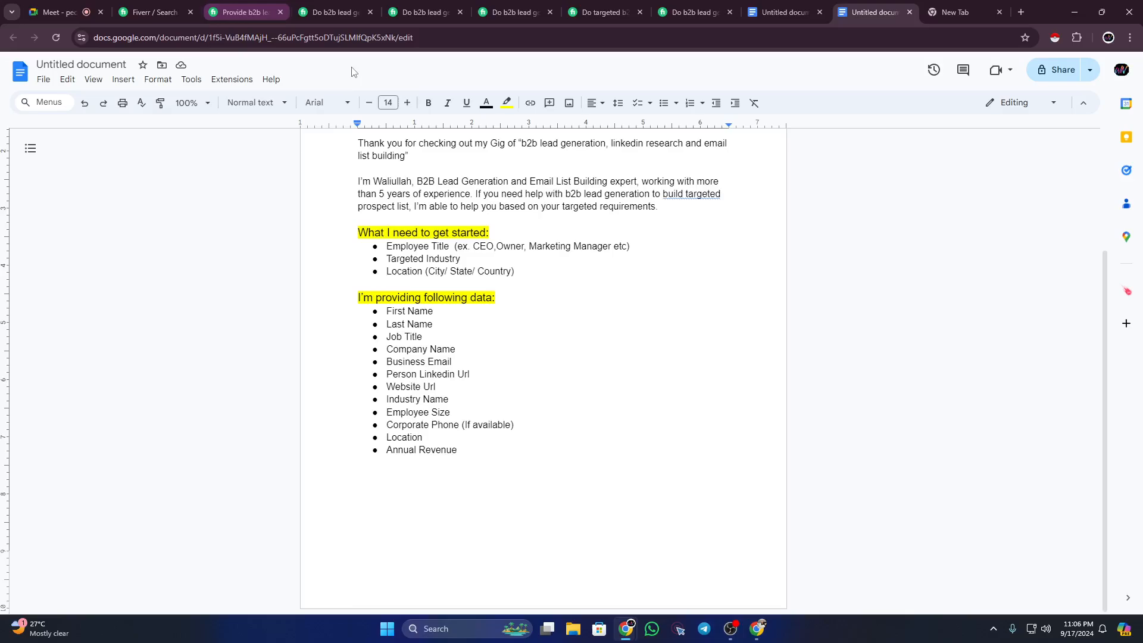
Step: Start an unbulleted line after 'Annual Revenue', then browse competitors' 'Why choose me?' sections and return
click(463, 449)
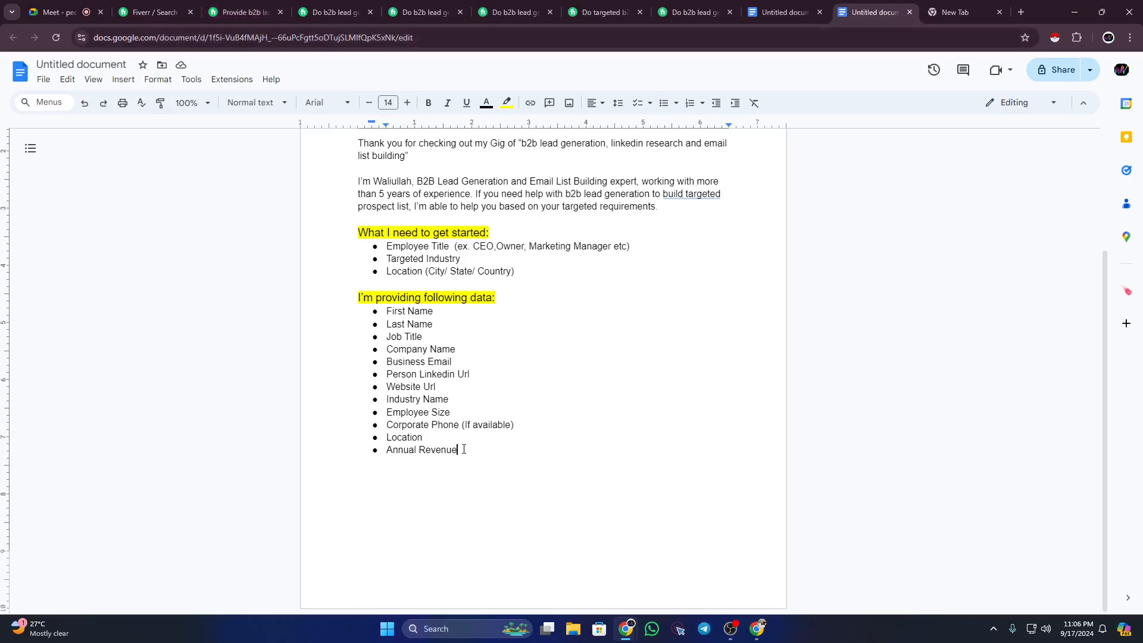
key(Return)
key(Return)
click(244, 12)
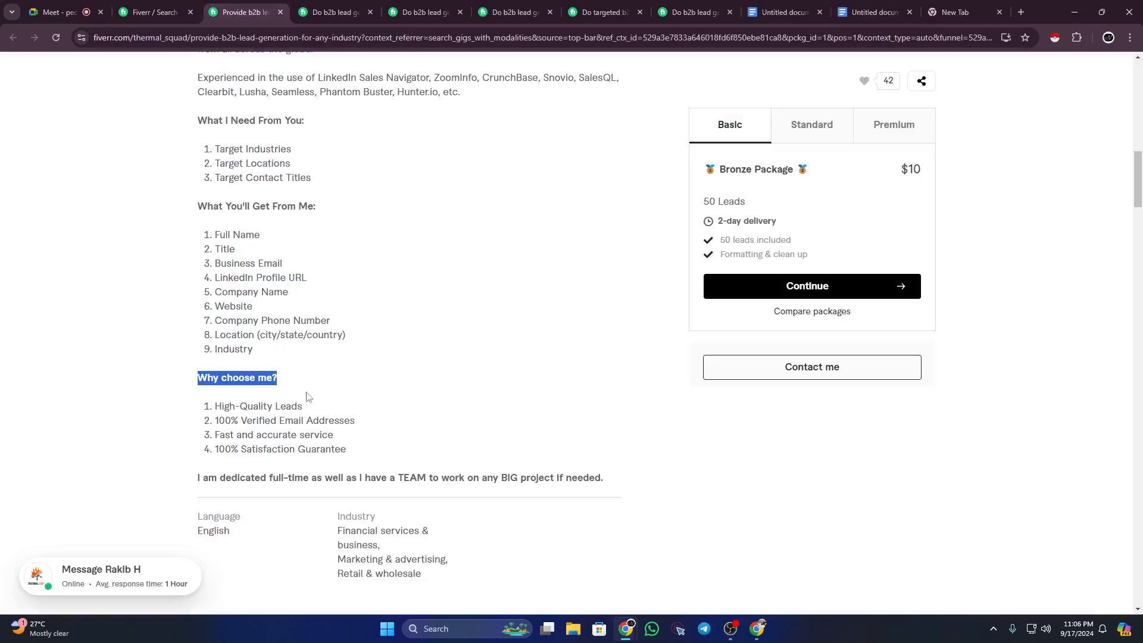
scroll(277, 370, down, 1)
click(276, 319)
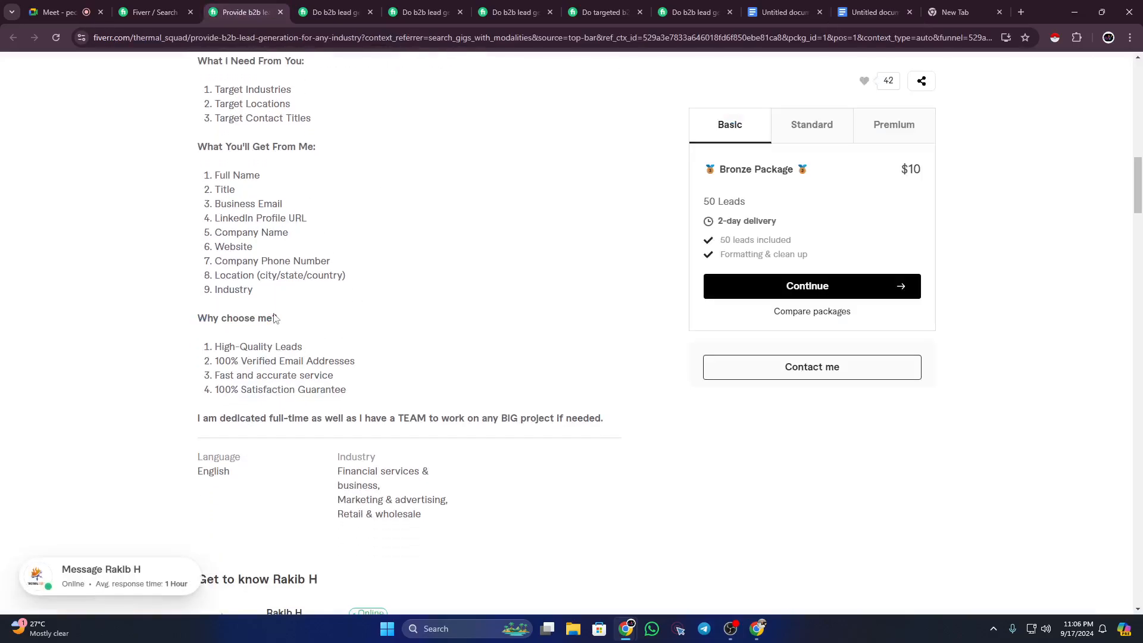
click(348, 12)
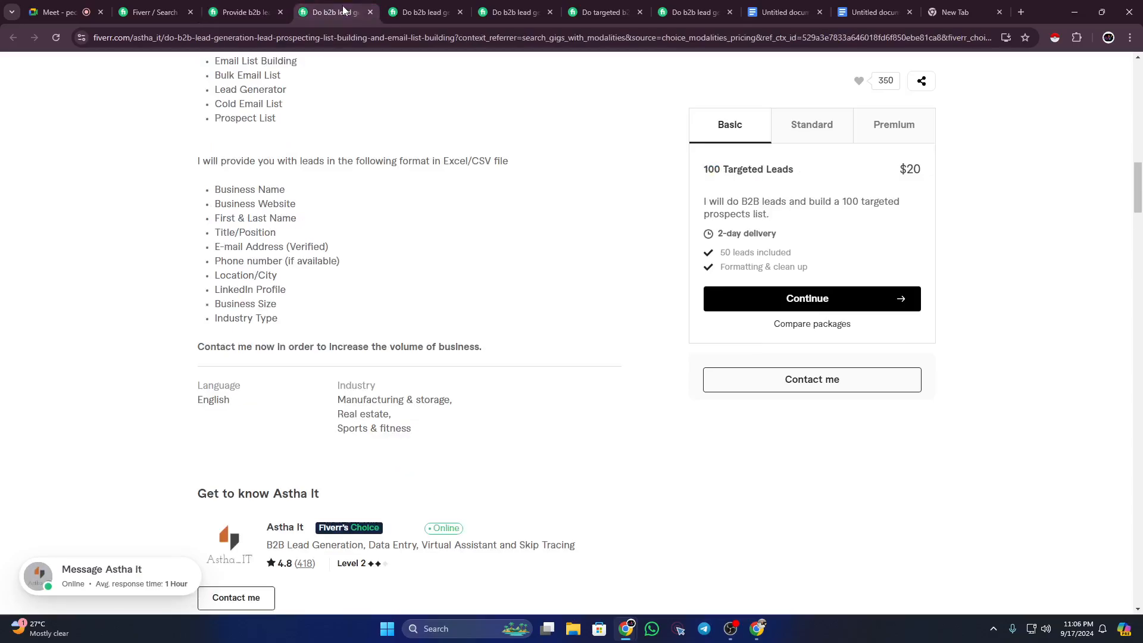
click(420, 12)
click(872, 12)
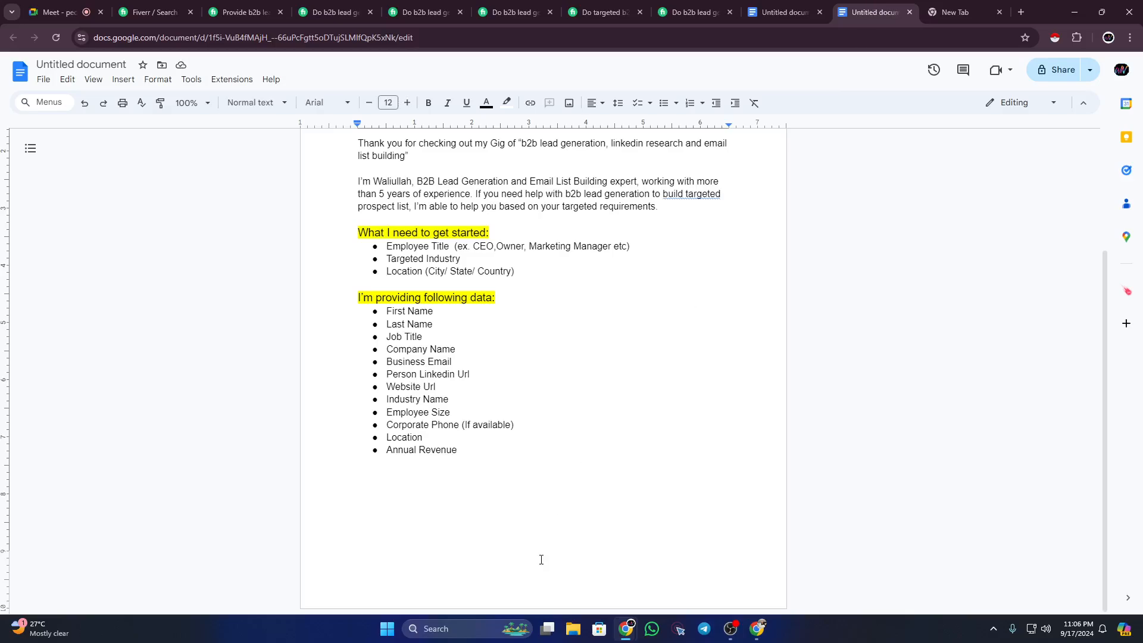
Step: Type 'Why you will hire me:' and make it a 14-pt yellow-highlighted heading with a line below
text(Why you will hire me)
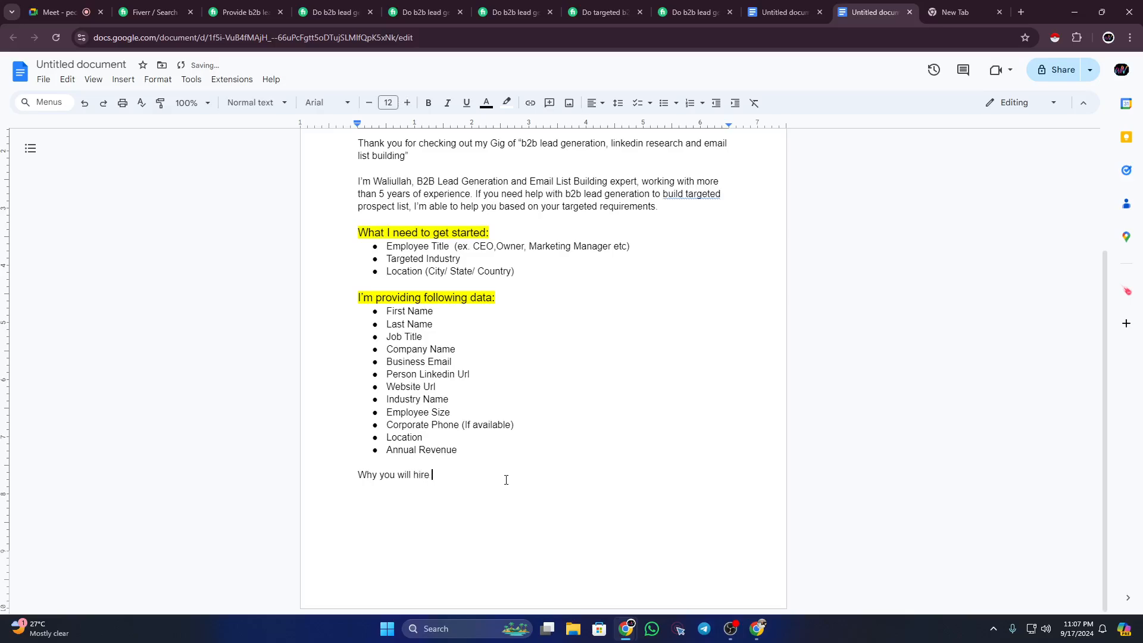
text(:)
key(Return)
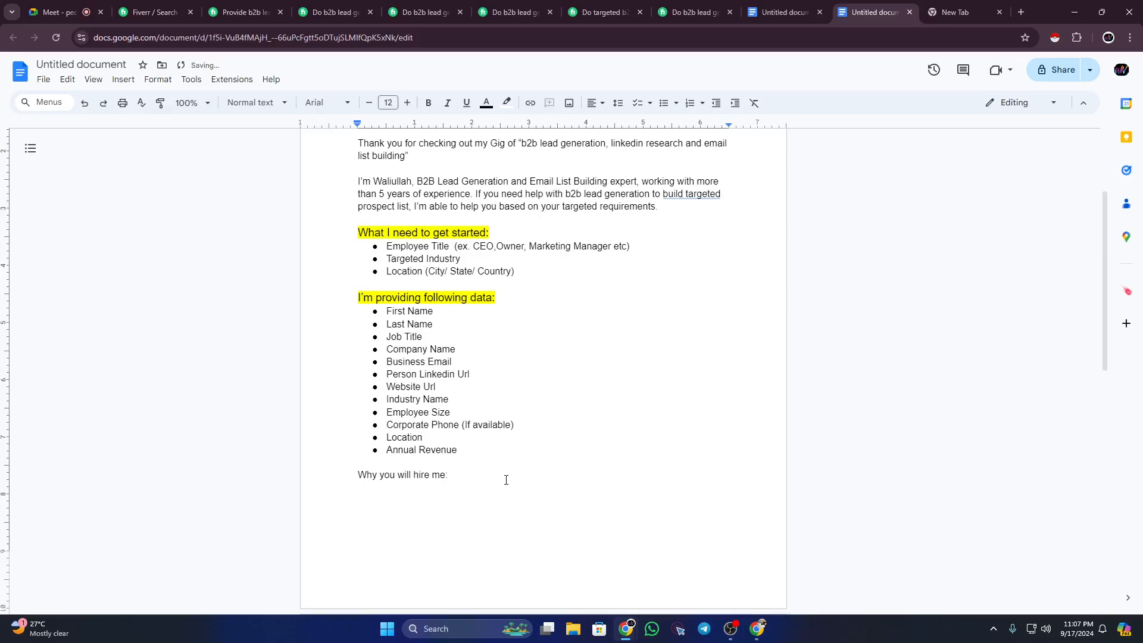
drag(468, 477, 356, 475)
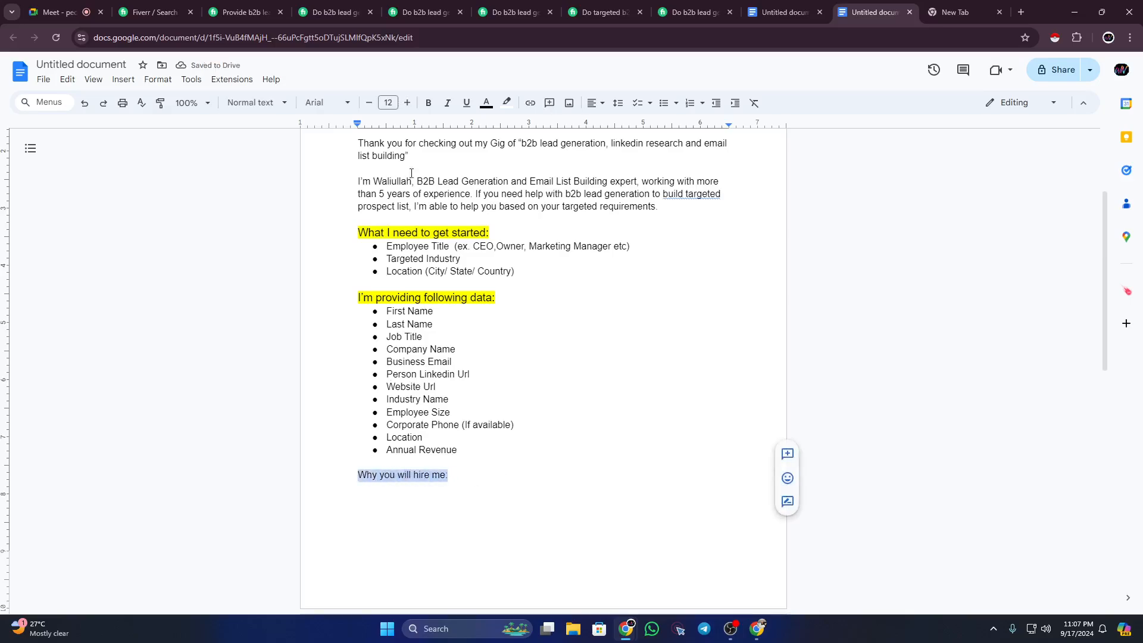
click(406, 104)
click(407, 103)
click(506, 102)
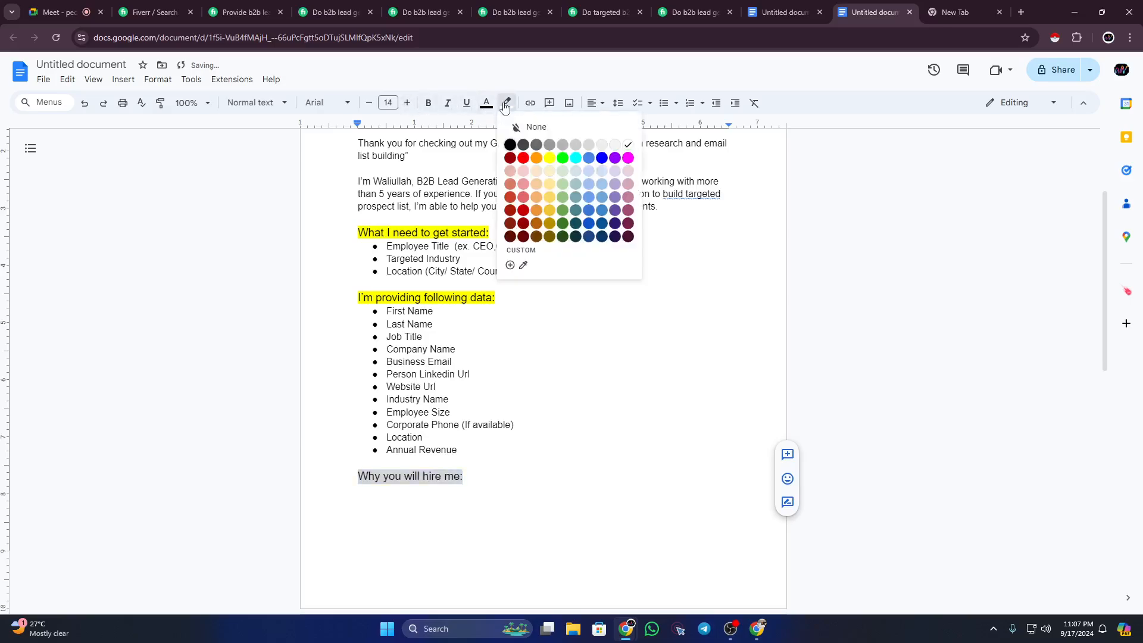
click(550, 158)
click(490, 483)
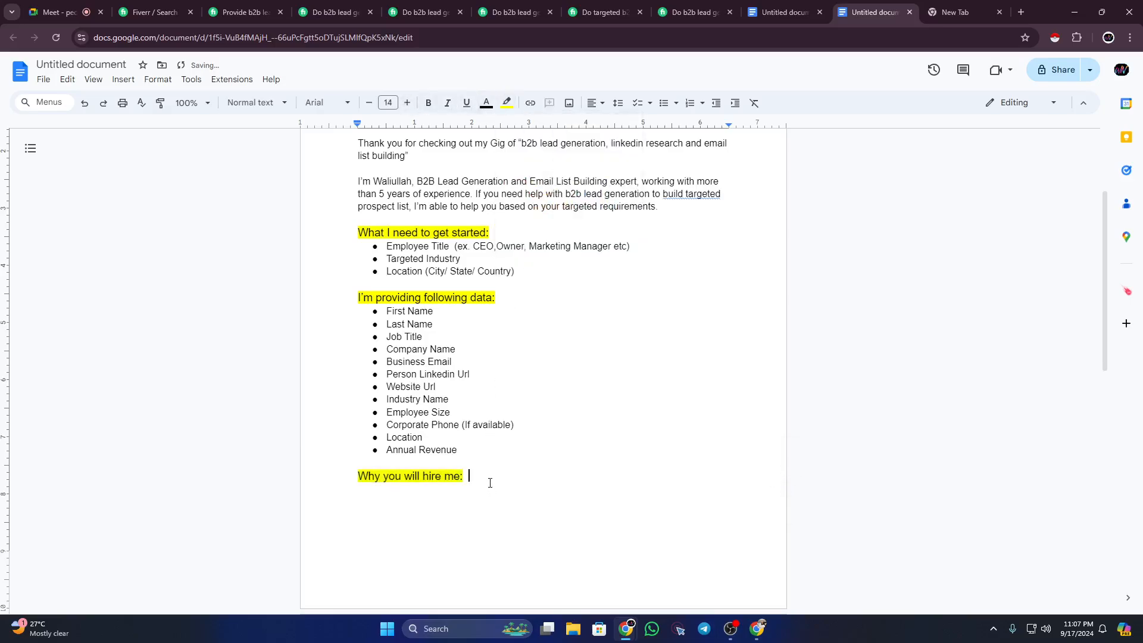
key(Down)
key(Down)
scroll(441, 508, down, 1)
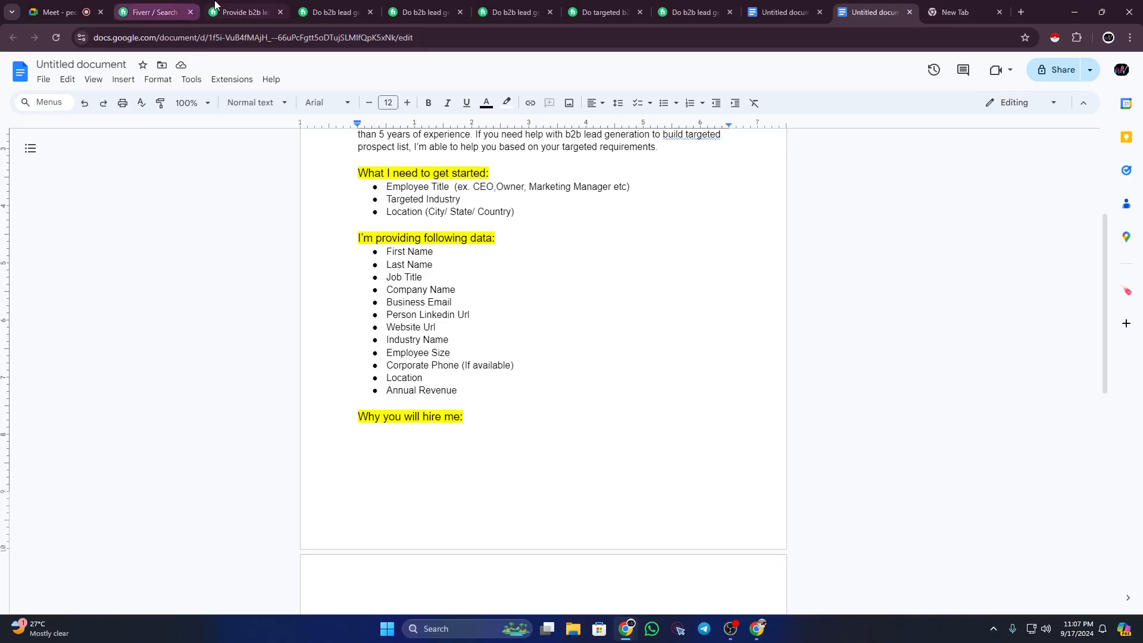
click(244, 12)
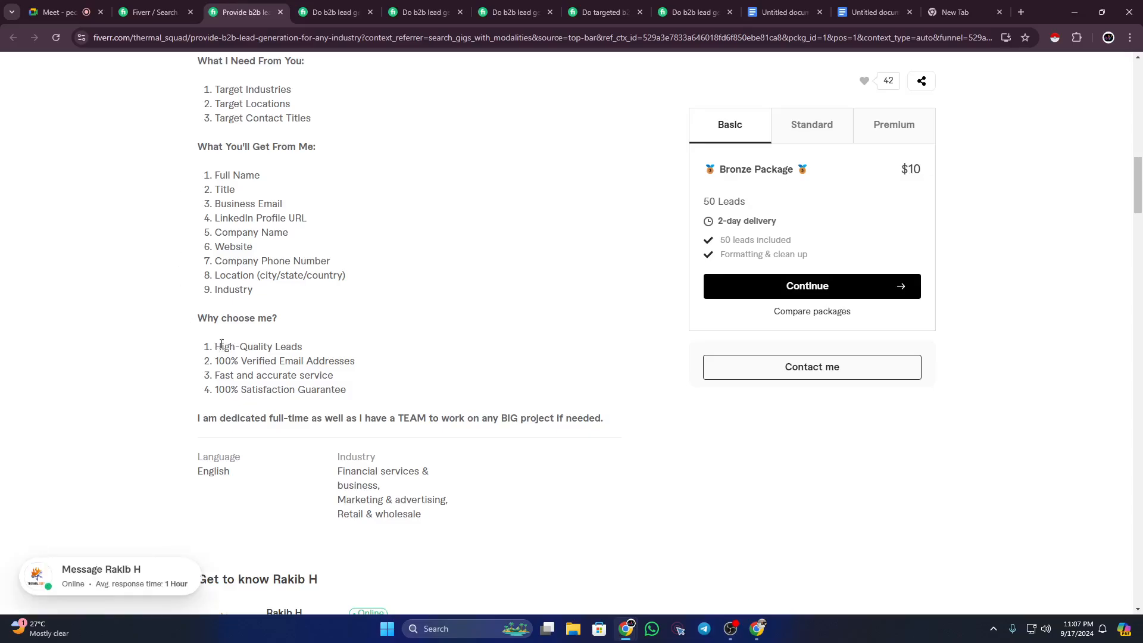
drag(215, 346, 313, 360)
drag(237, 377, 303, 391)
click(247, 391)
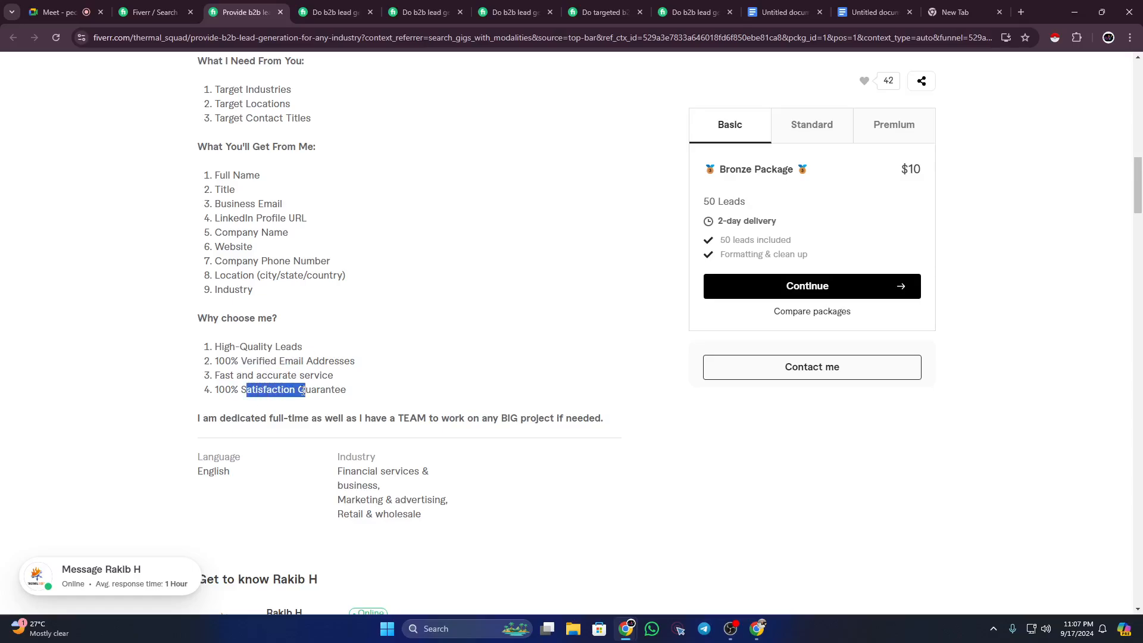
click(316, 12)
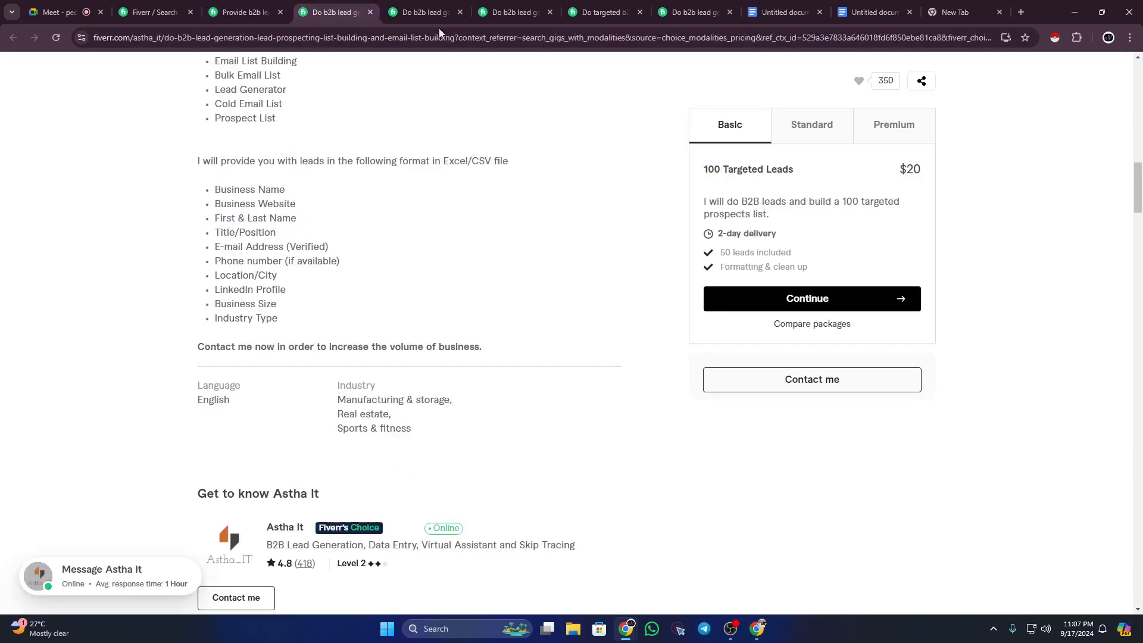
click(436, 6)
click(515, 12)
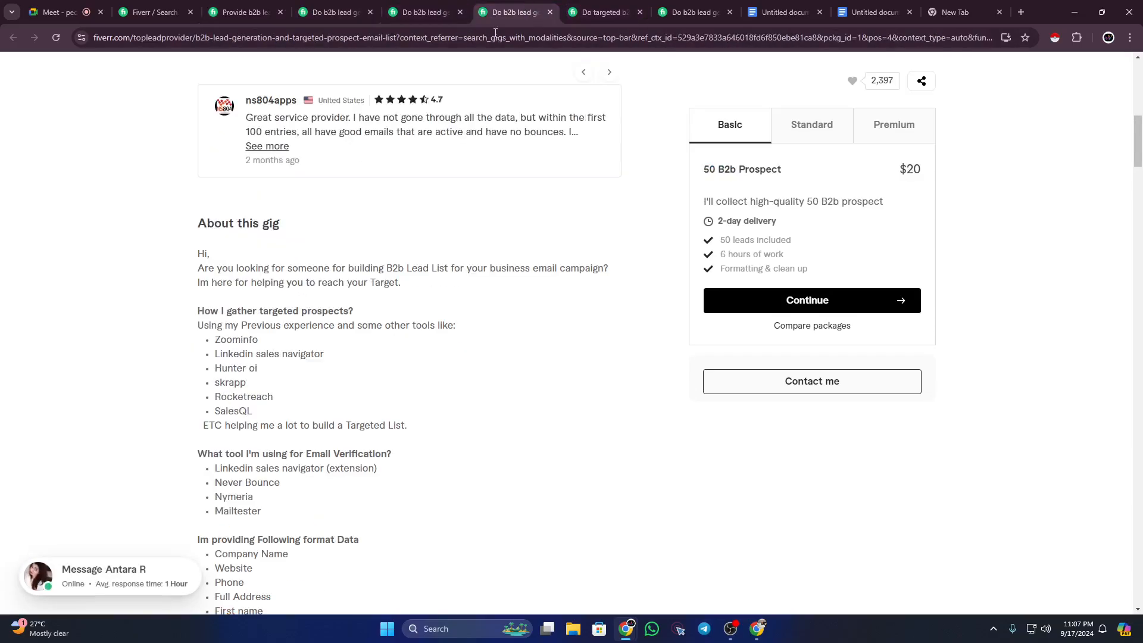
scroll(332, 324, down, 5)
key(ctrl+Tab)
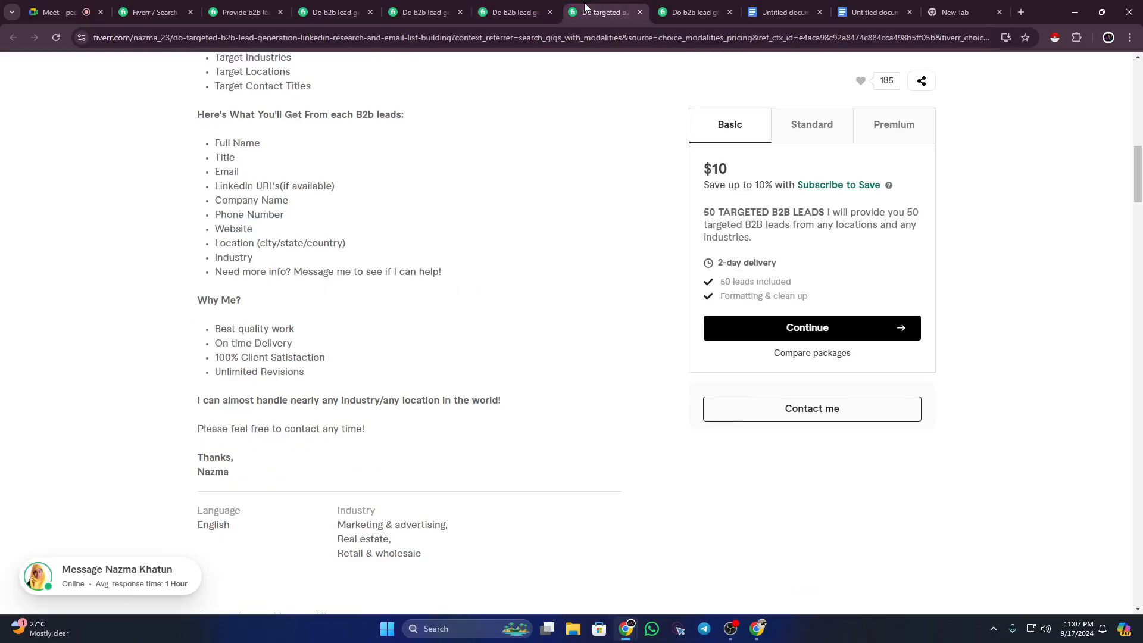
drag(214, 329, 301, 329)
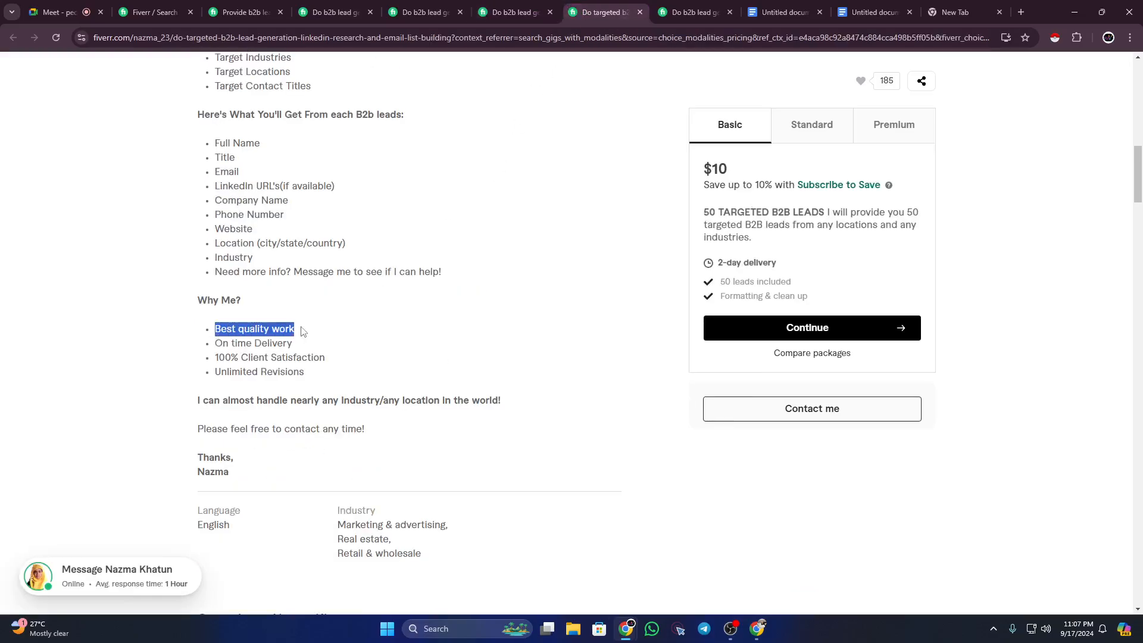
drag(215, 343, 269, 343)
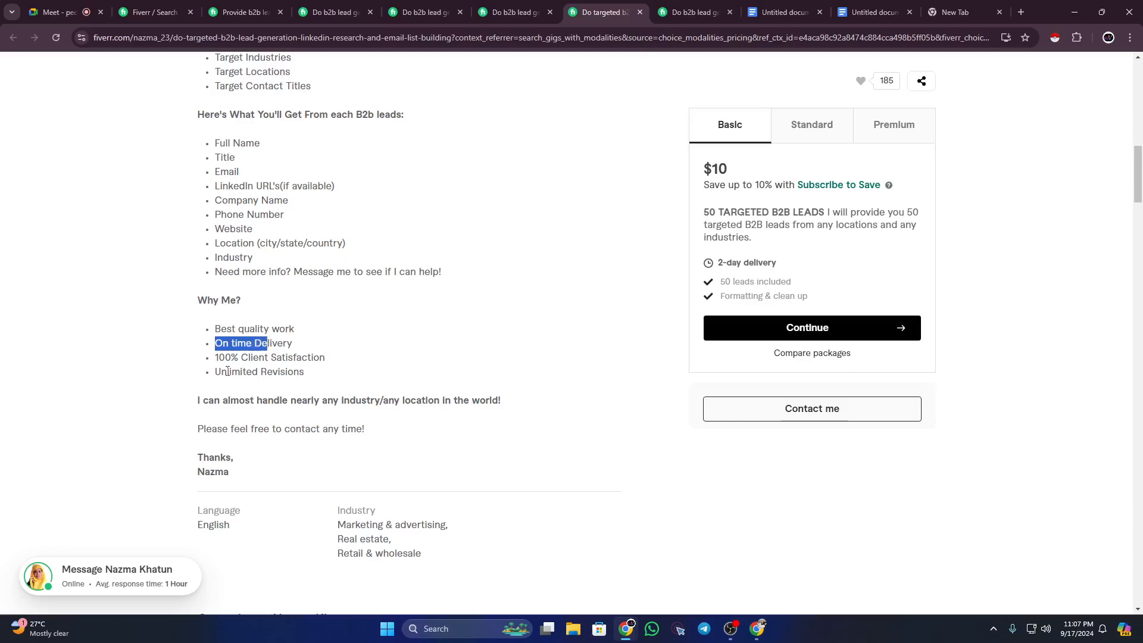
drag(219, 372, 299, 356)
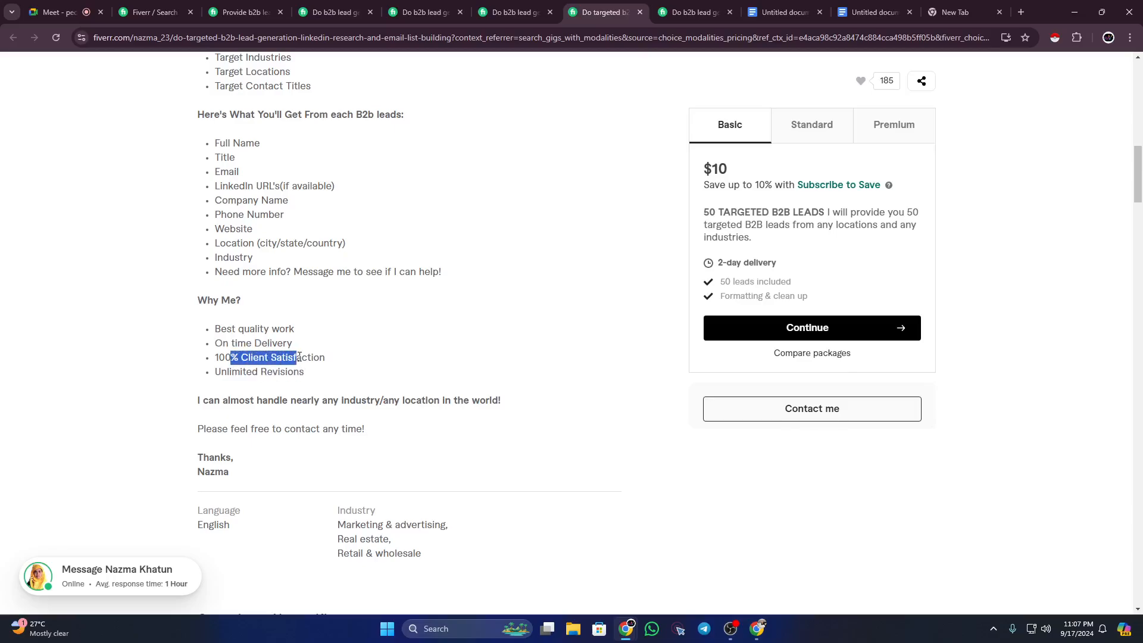
click(310, 375)
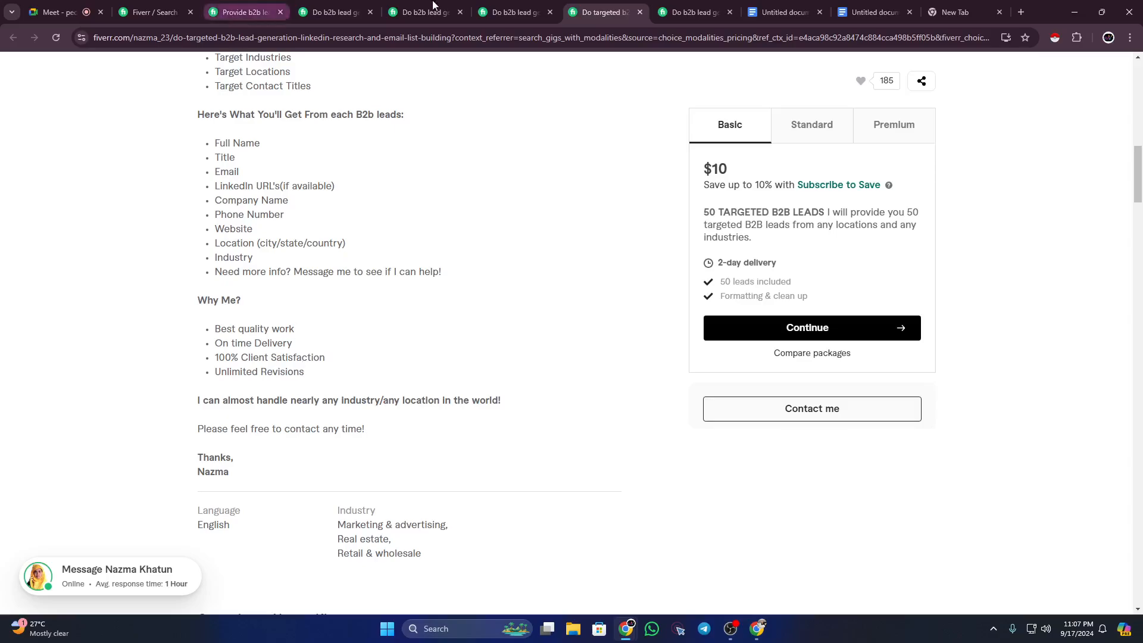
click(873, 11)
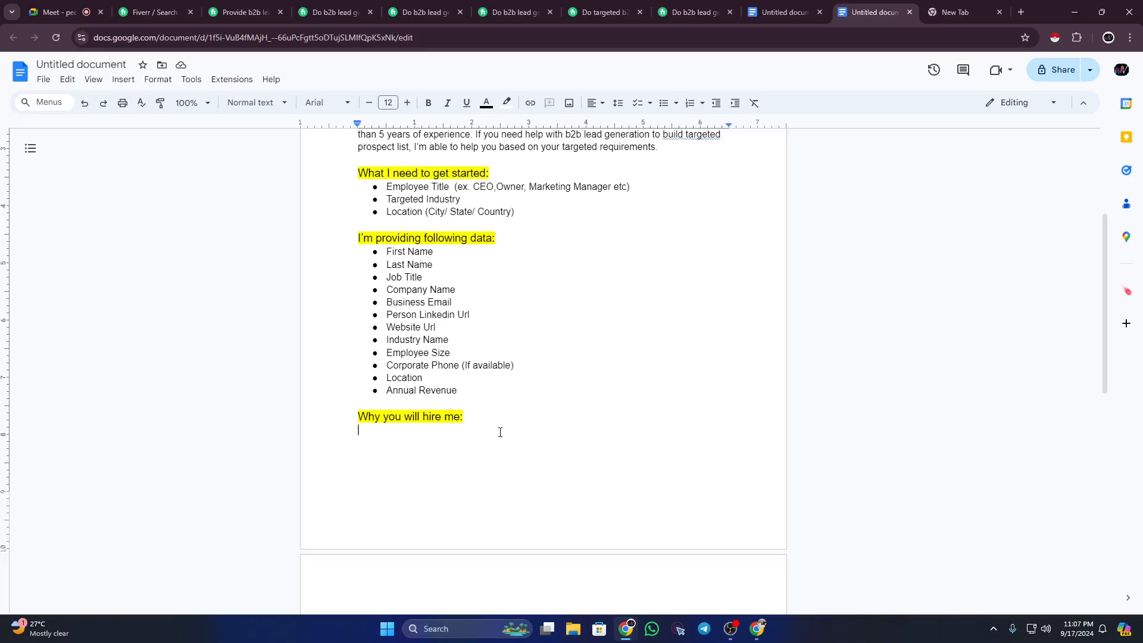
Step: Type 'Quality Assurance (Verified)' as the first selling point
text(Qualitry)
key(BackSpace)
key(BackSpace)
key(BackSpace)
text(y Assur)
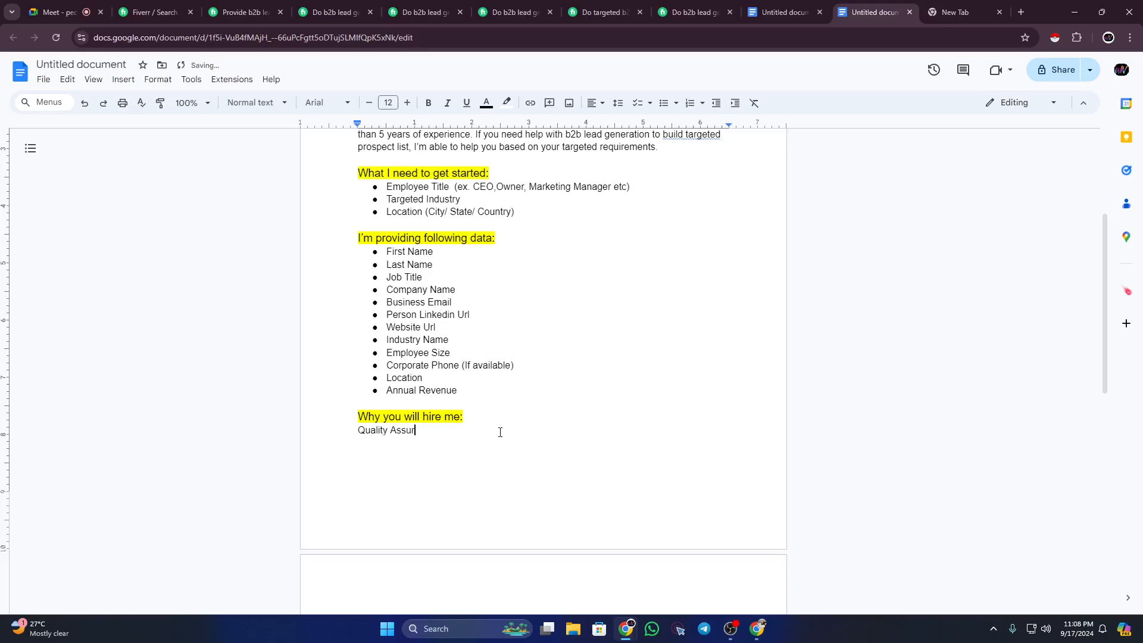
text(ance (Verified))
key(Return)
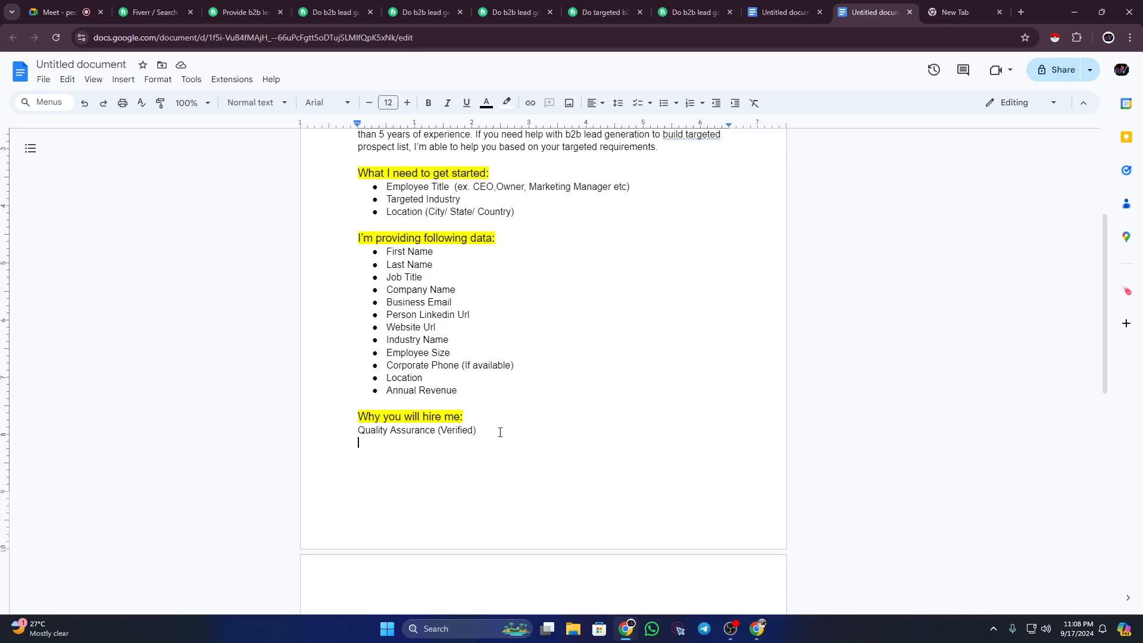
Step: Add 'Top-notch Delivery' on the next line
text(Top-notch Delivery)
key(Return)
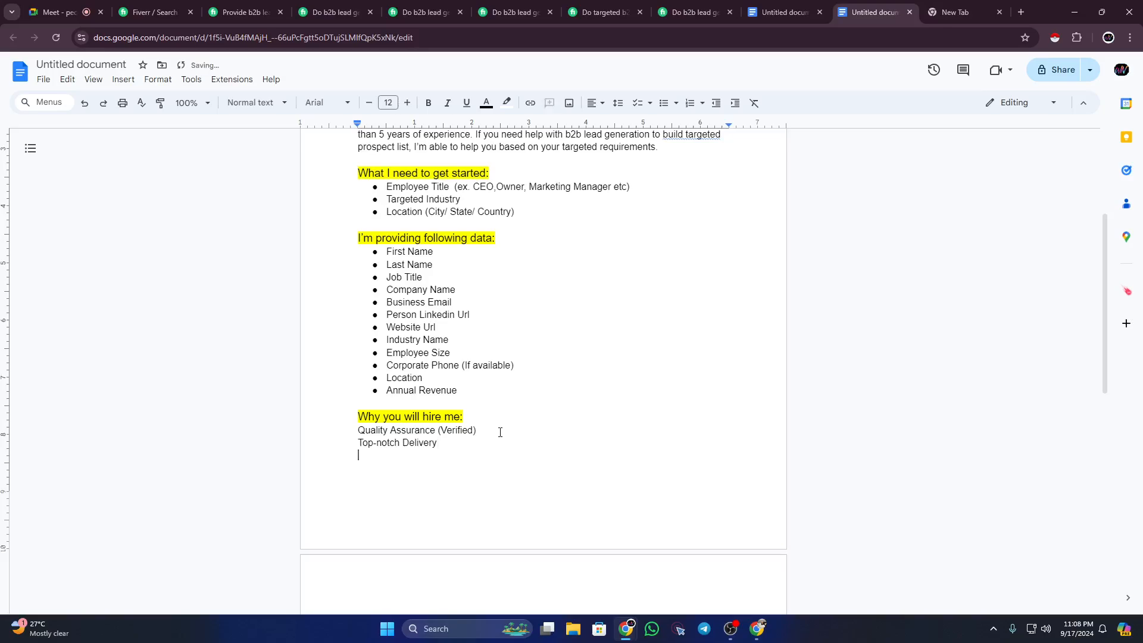
Step: Add 'Replacement if needed' and begin 'Ready to make a sample first' below it
text(Replacement if Needed)
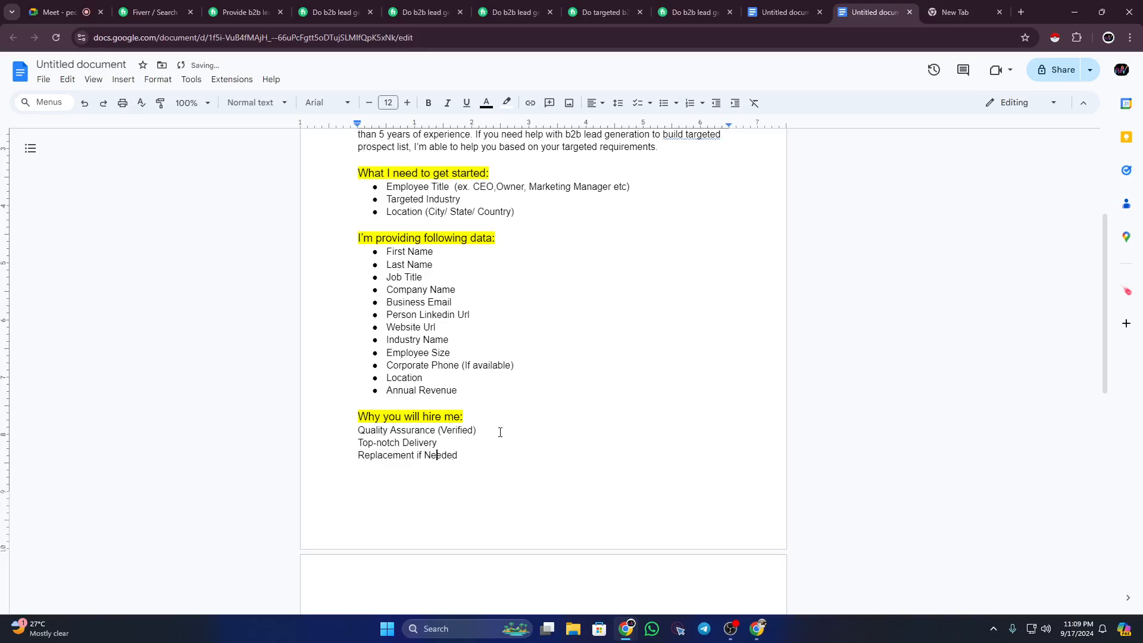
key(Left)
key(BackSpace)
text(n)
key(End)
key(Return)
text(Ready to make a sample f)
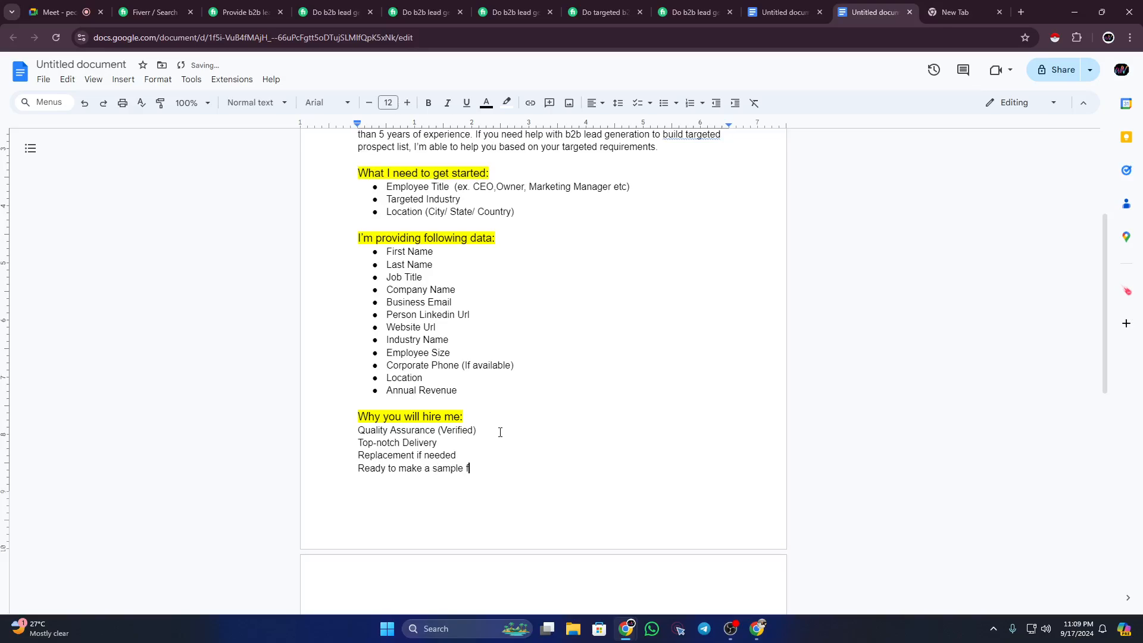
text(irst)
Step: Bullet the four 'Why you will hire me' lines and delete the empty trailing bullet
drag(357, 429, 484, 478)
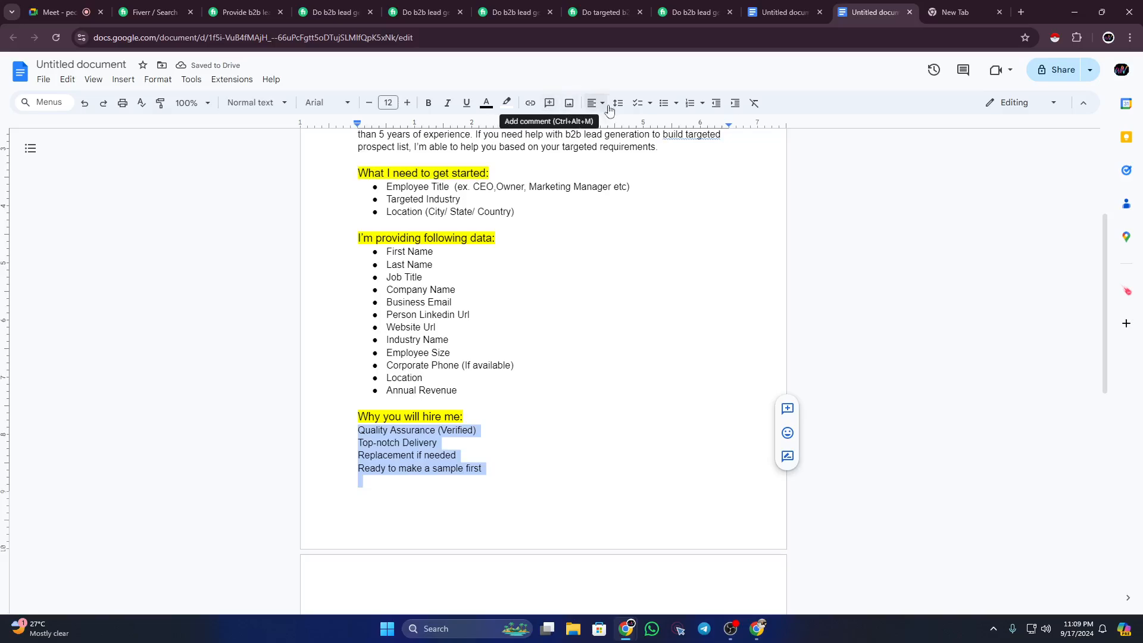
click(664, 103)
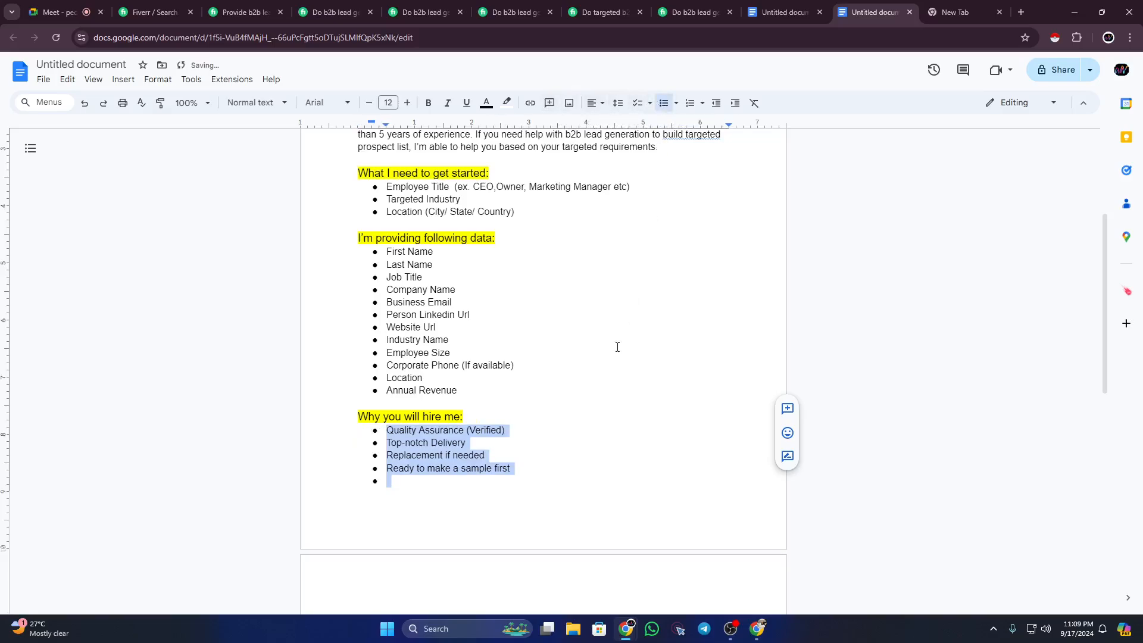
click(484, 489)
key(BackSpace)
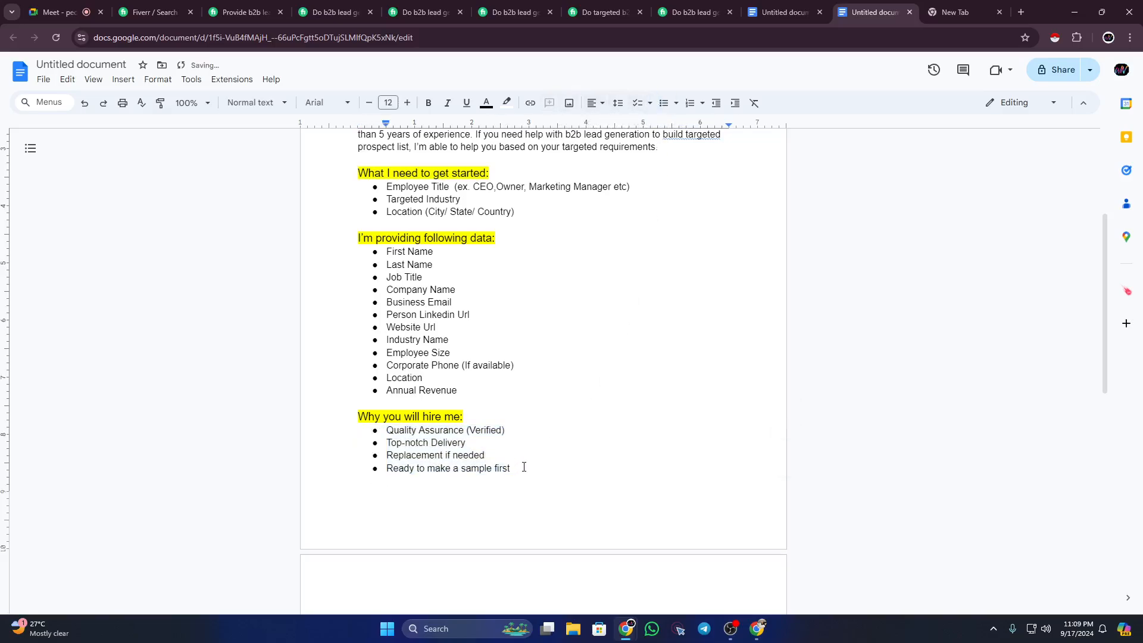
click(522, 466)
Step: Check the 'Replacement if needed' and 'Ready to make a sample first' bullet points
scroll(506, 428, down, 2)
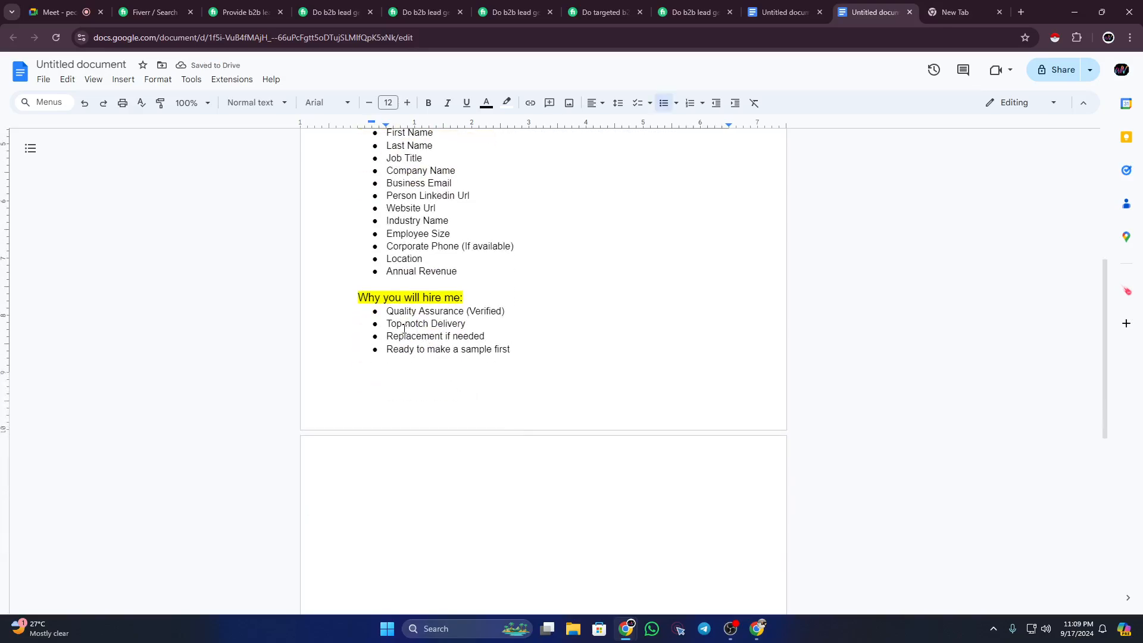
drag(388, 337, 458, 338)
click(407, 361)
mouse_move(386, 349)
mouse_down()
mouse_move(515, 350)
mouse_move(388, 349)
mouse_up()
click(515, 350)
click(396, 348)
click(211, 8)
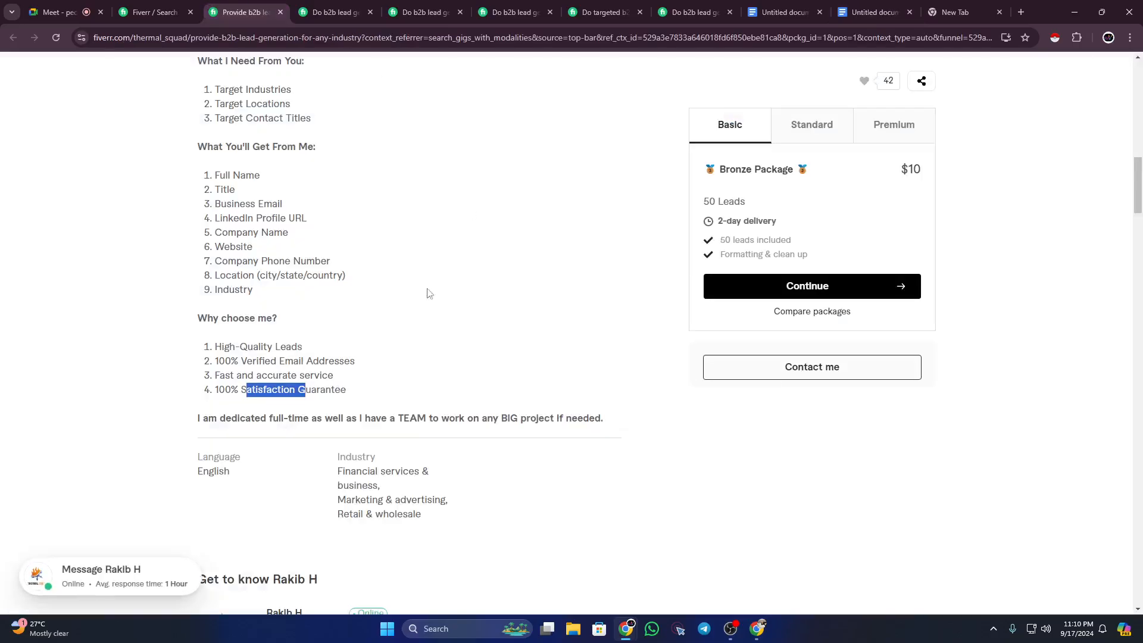
click(228, 394)
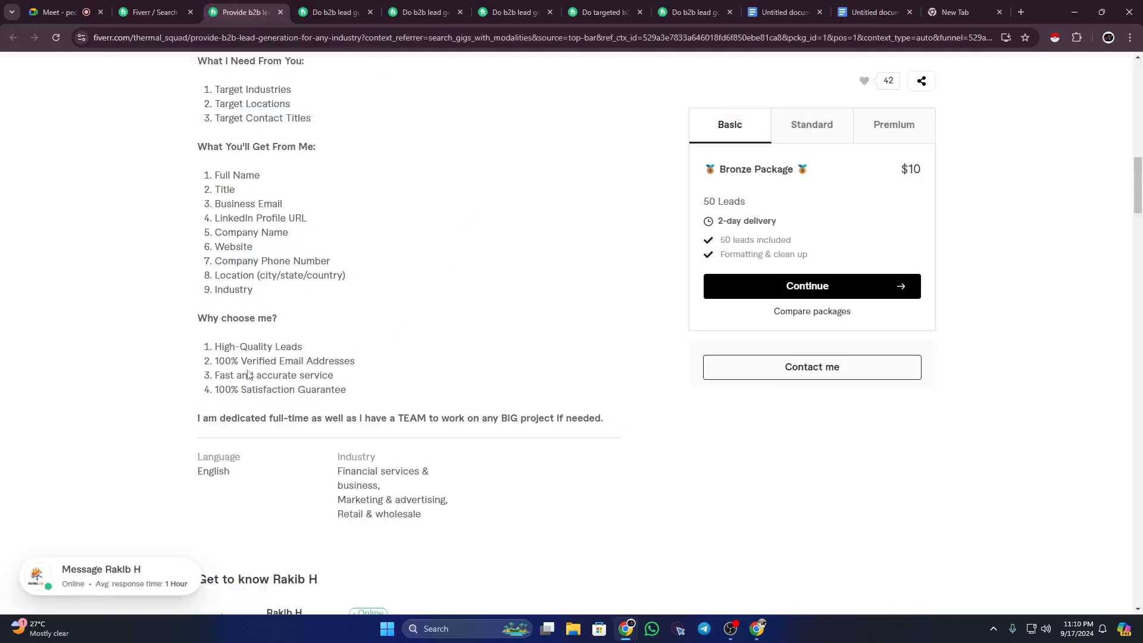
drag(267, 376, 310, 376)
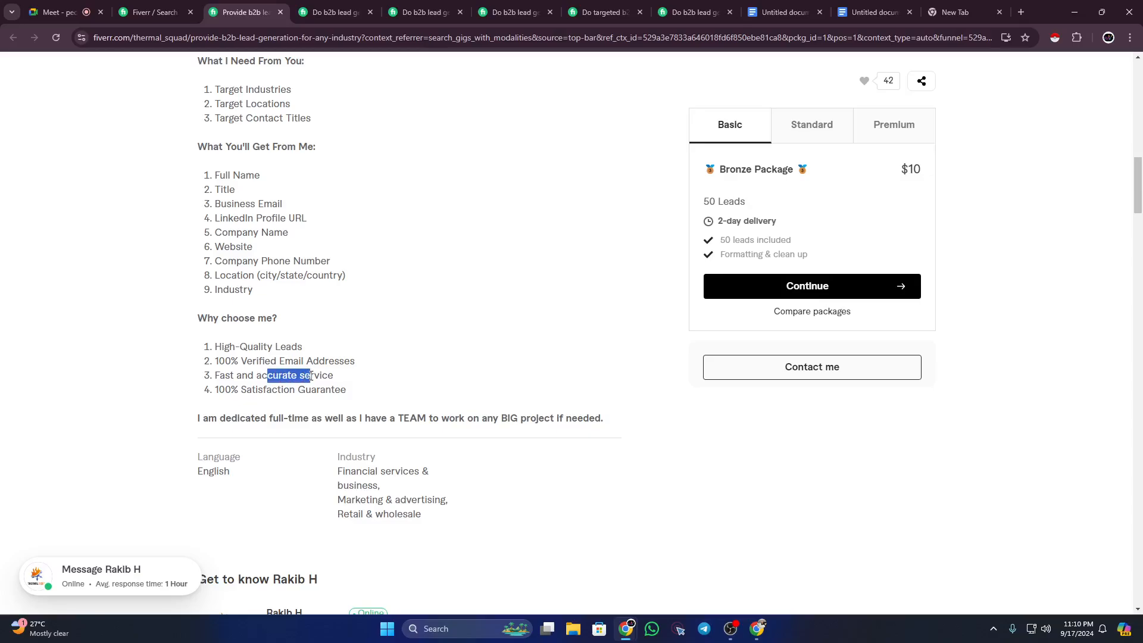
drag(231, 362, 280, 361)
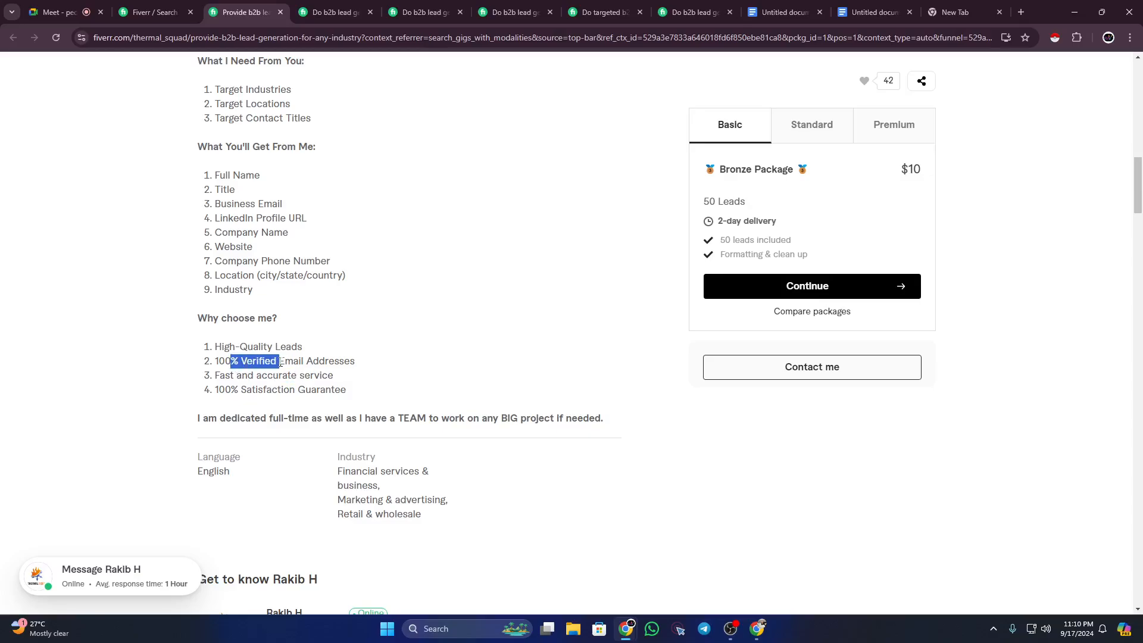
click(268, 345)
click(500, 10)
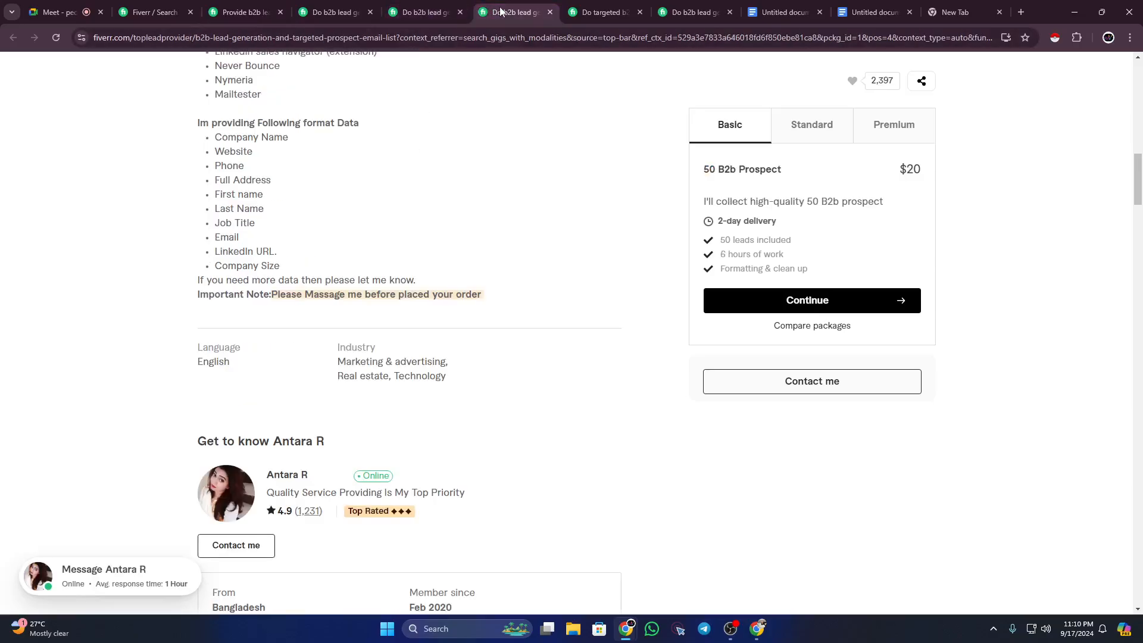
click(609, 11)
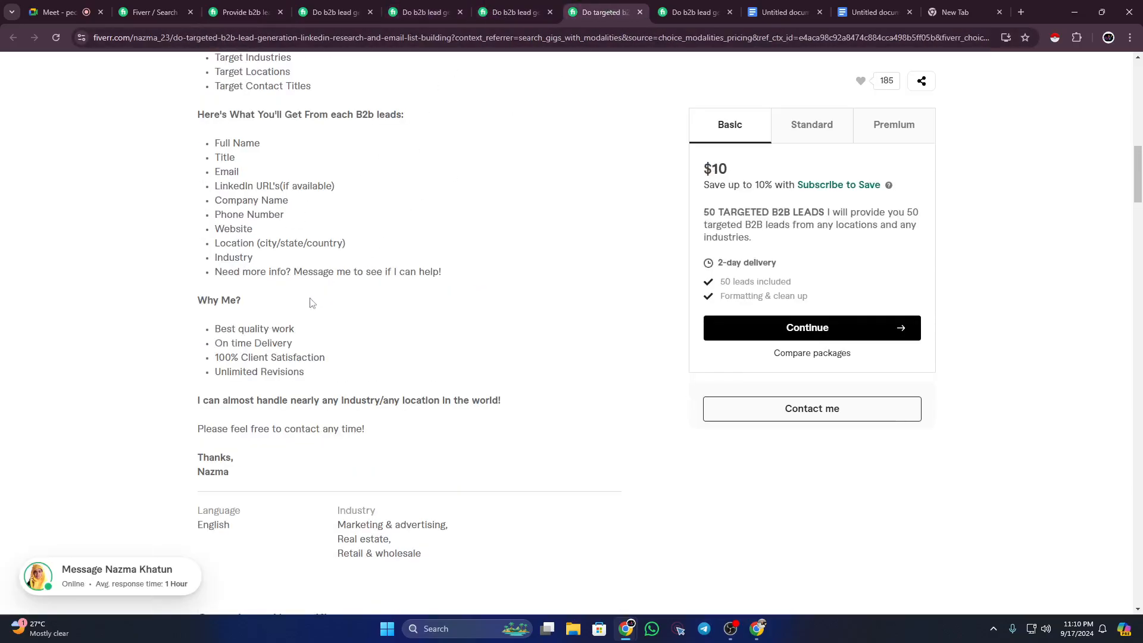
drag(218, 331, 298, 332)
drag(231, 344, 271, 357)
click(655, 6)
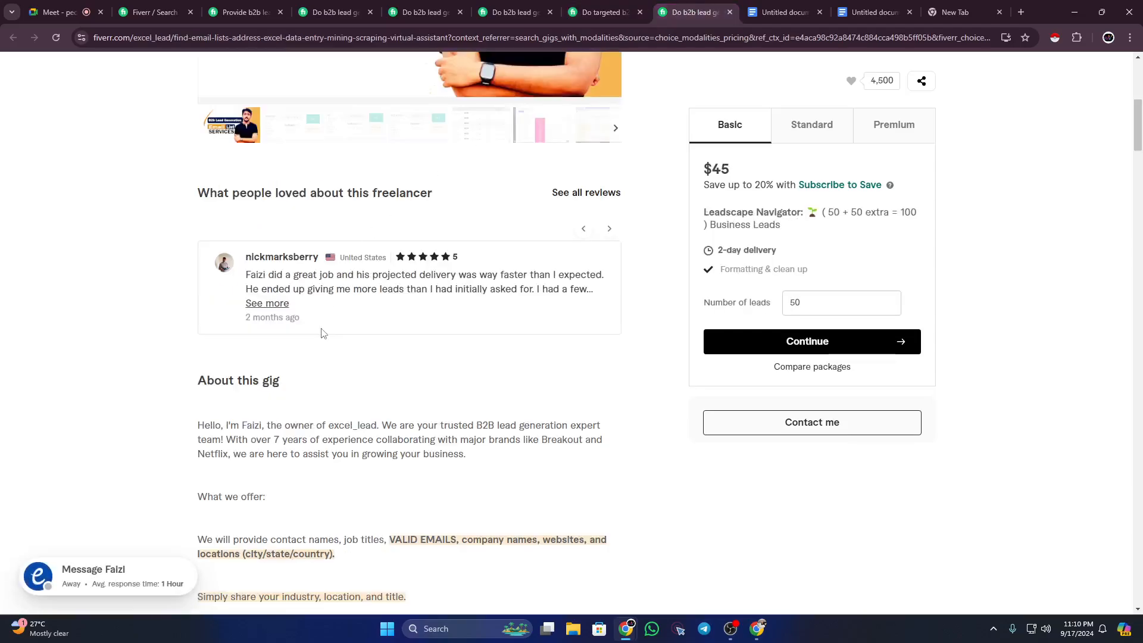
scroll(321, 342, down, 8)
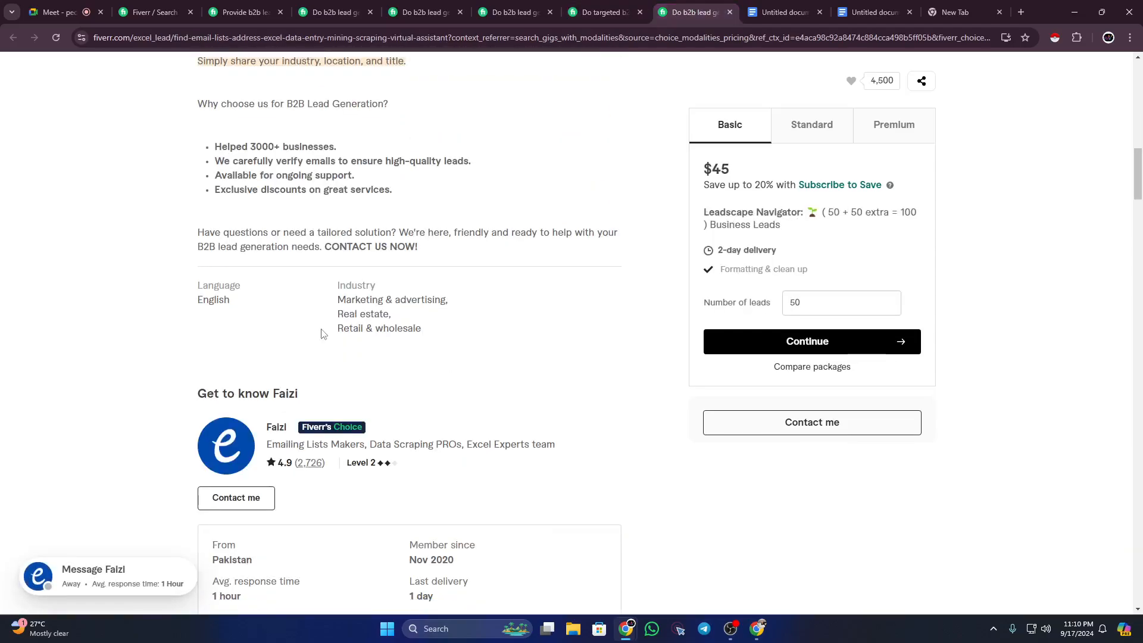
scroll(322, 332, up, 3)
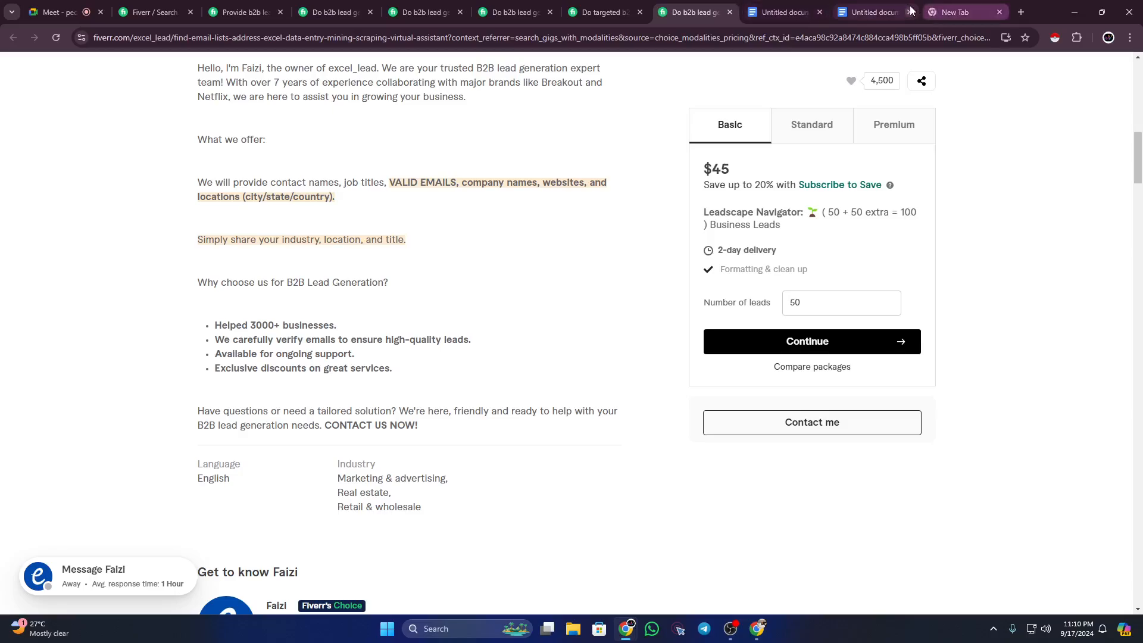
click(877, 13)
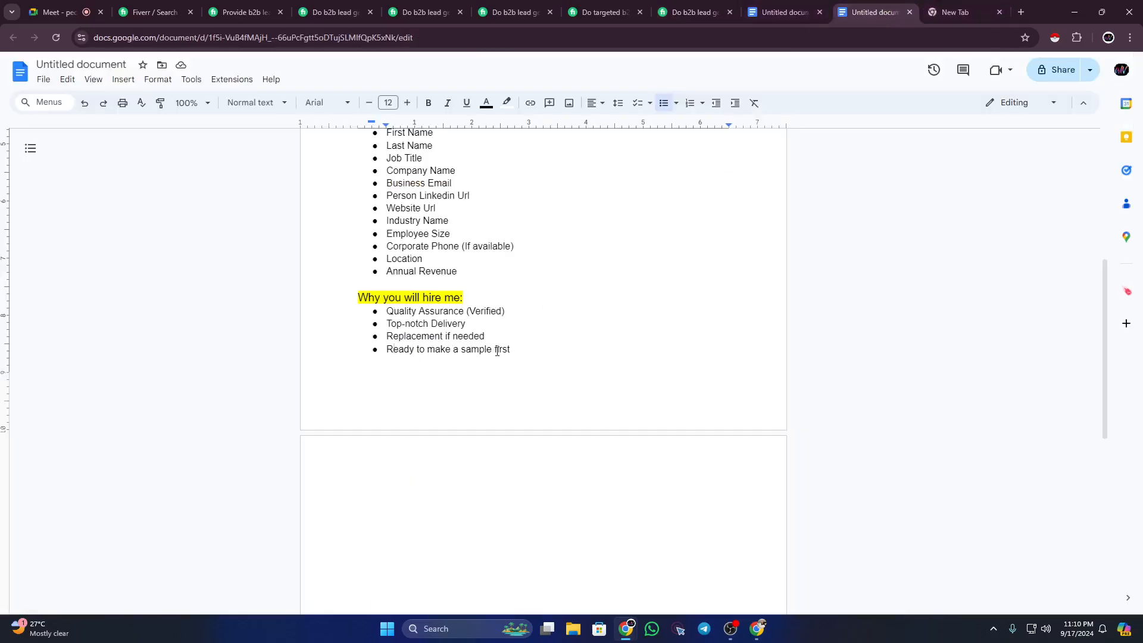
drag(510, 350, 393, 349)
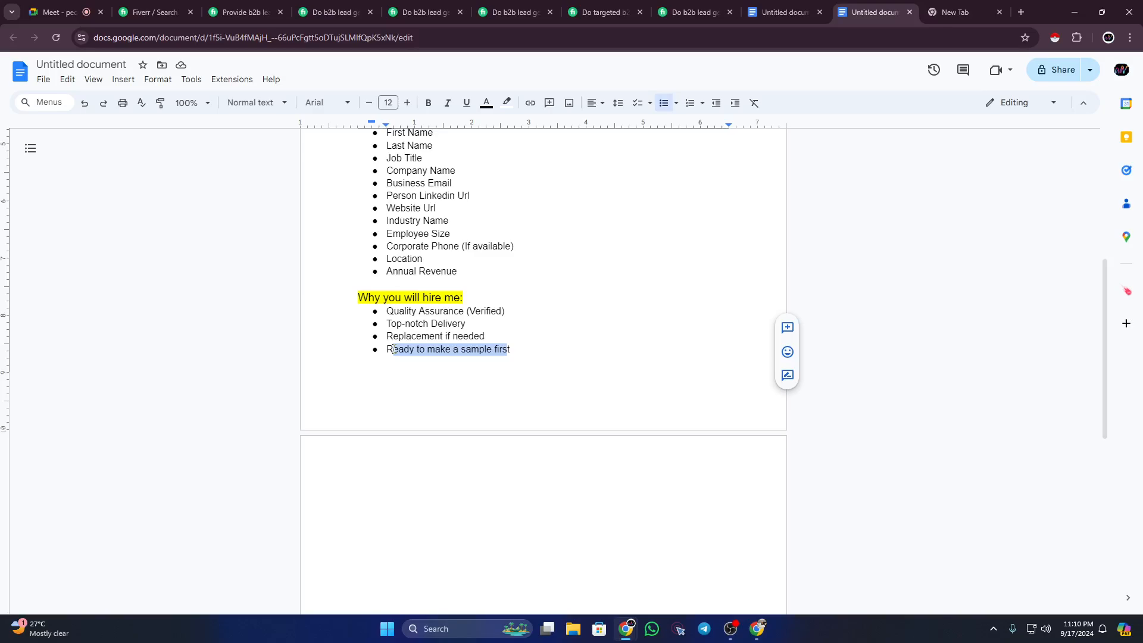
click(393, 349)
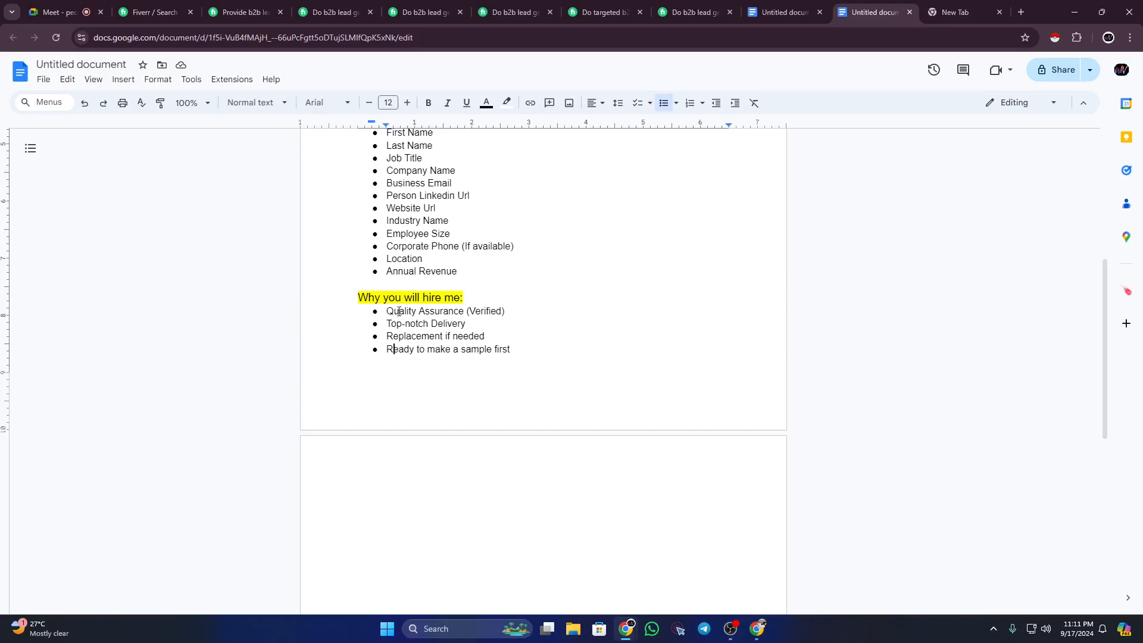
Step: Review the reasons, then add a new line after 'Ready to make a sample first'
drag(386, 308, 501, 310)
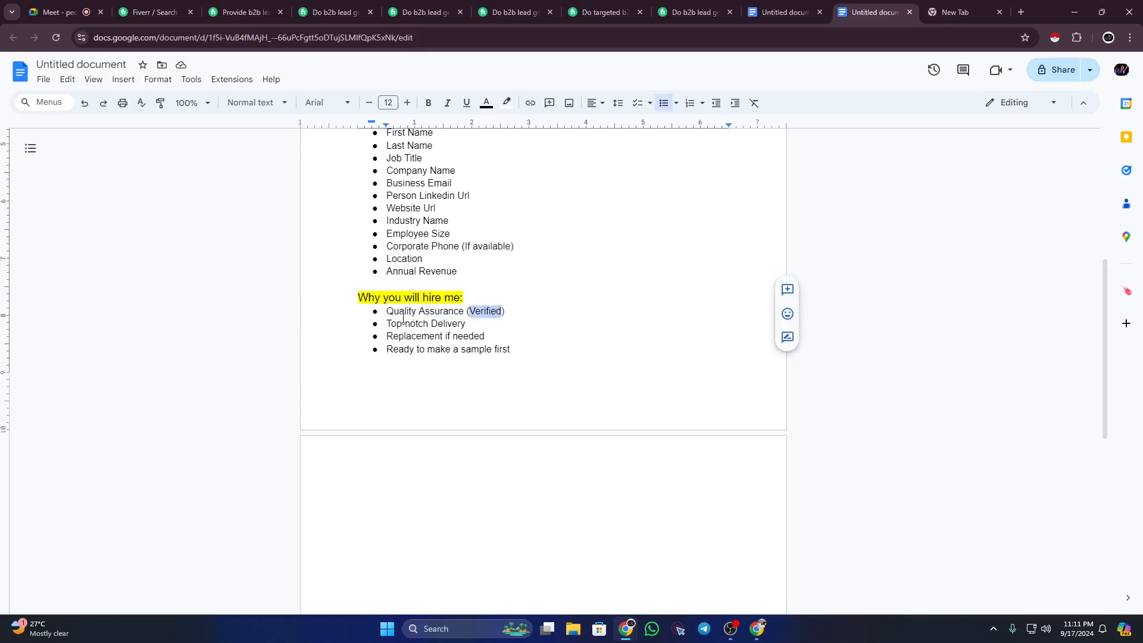
mouse_move(387, 324)
mouse_down()
mouse_move(477, 335)
mouse_move(388, 335)
mouse_up()
click(404, 336)
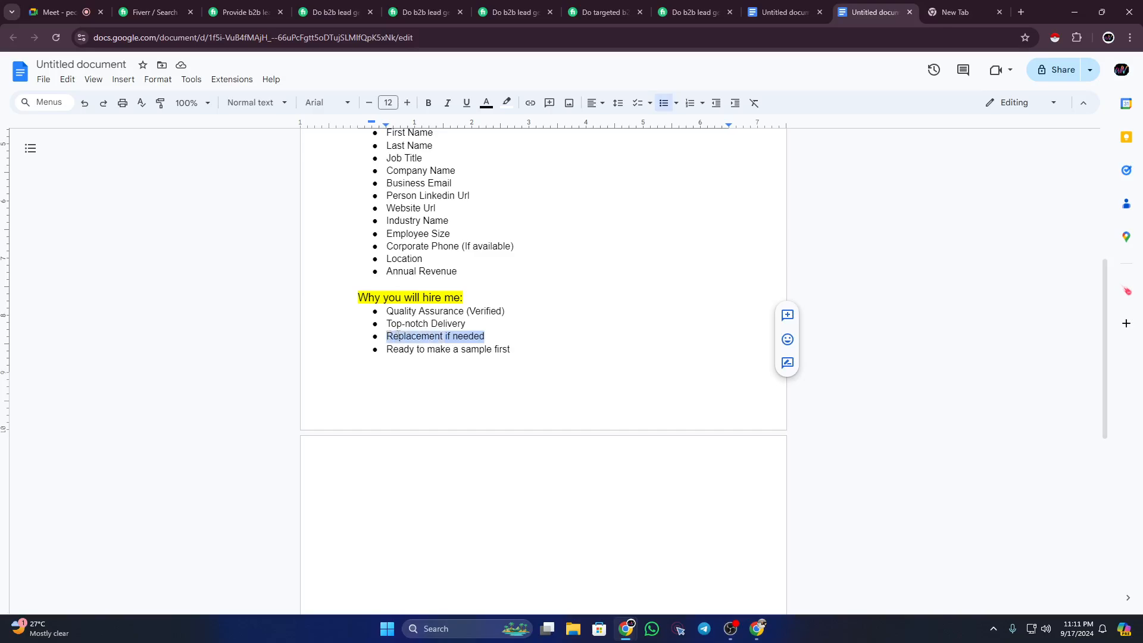
click(398, 335)
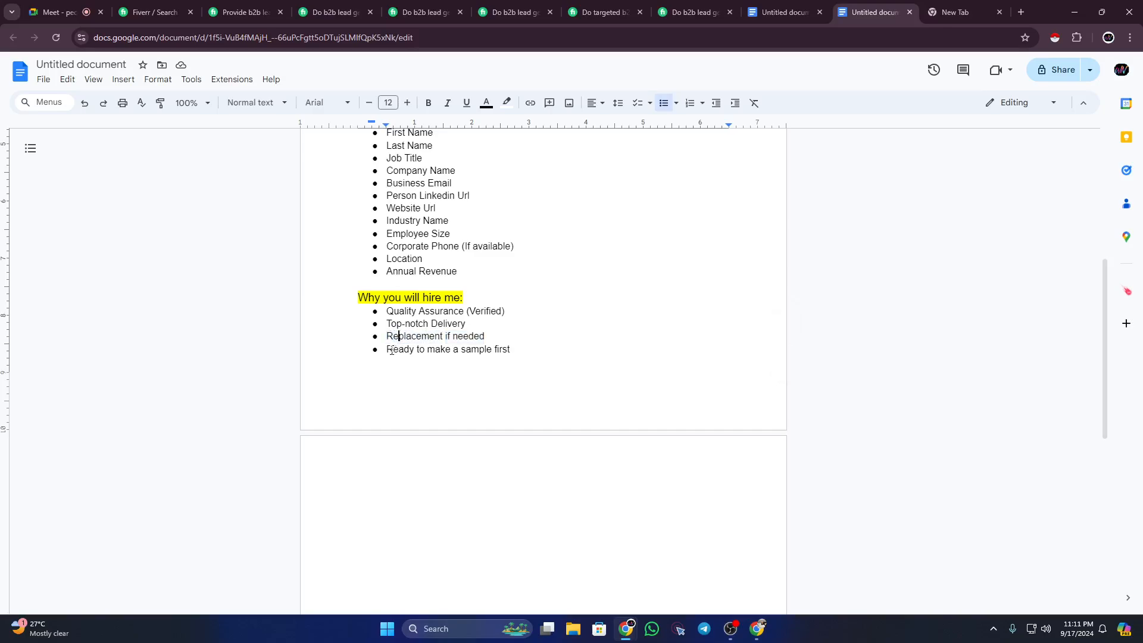
click(513, 350)
key(Return)
key(Return)
key(Return)
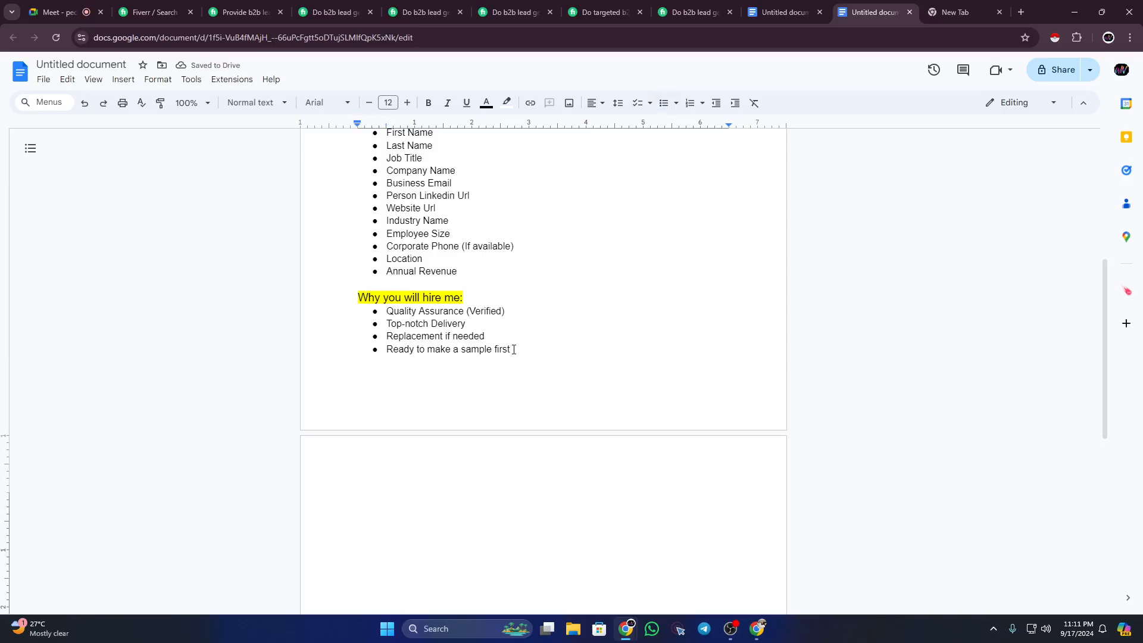
Step: Read the closing call-to-action lines of three competitor lead-generation gigs
click(241, 2)
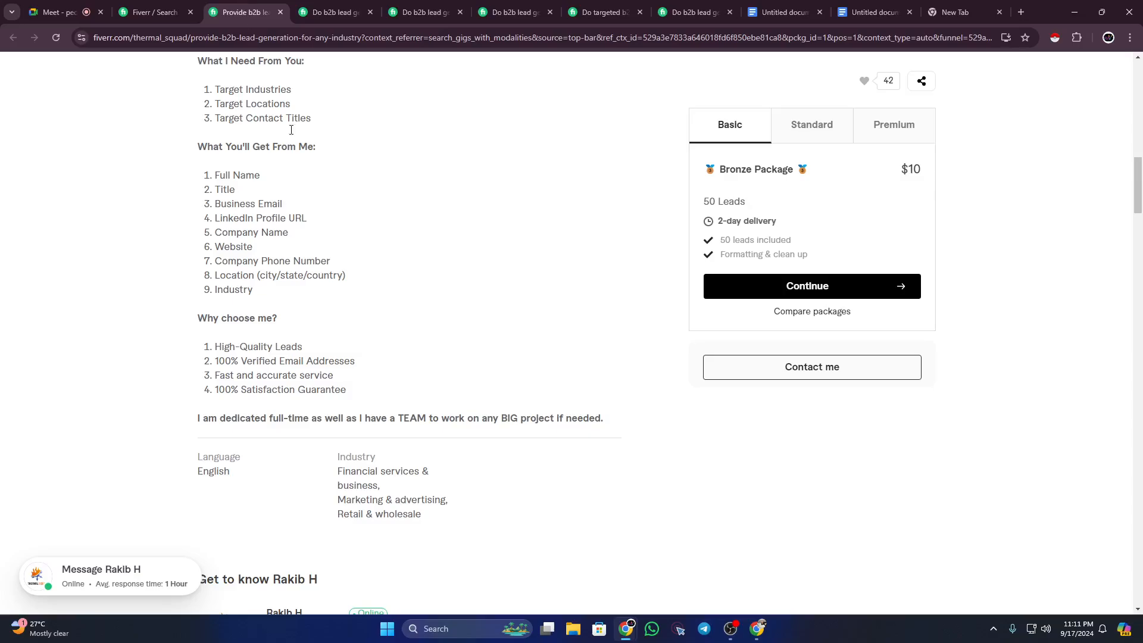
drag(207, 421, 508, 421)
click(315, 13)
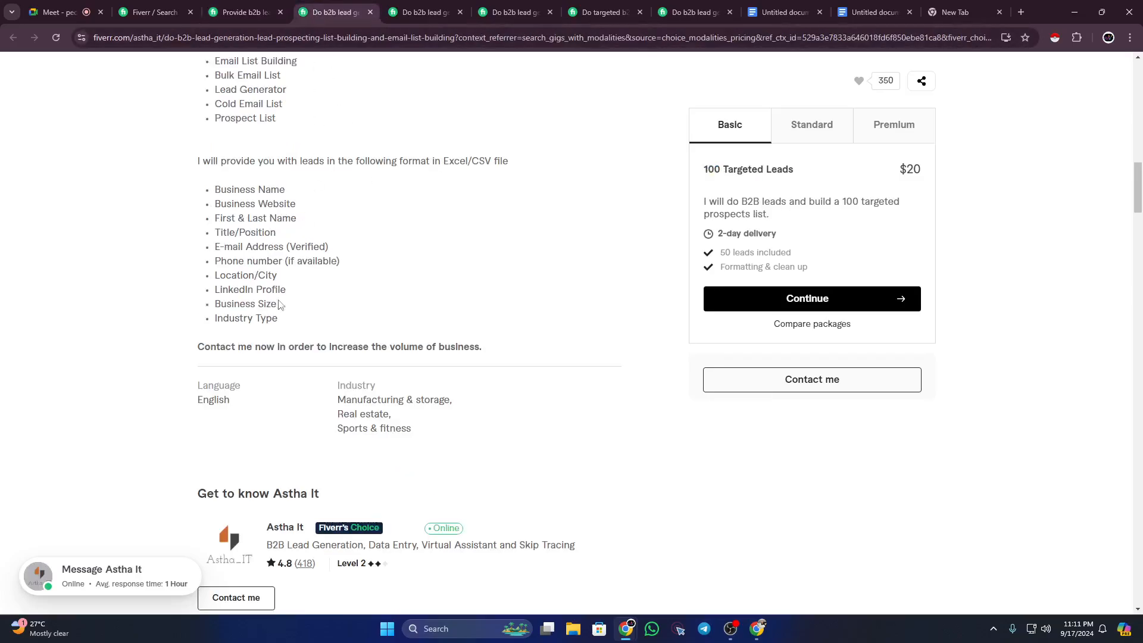
drag(205, 347, 451, 350)
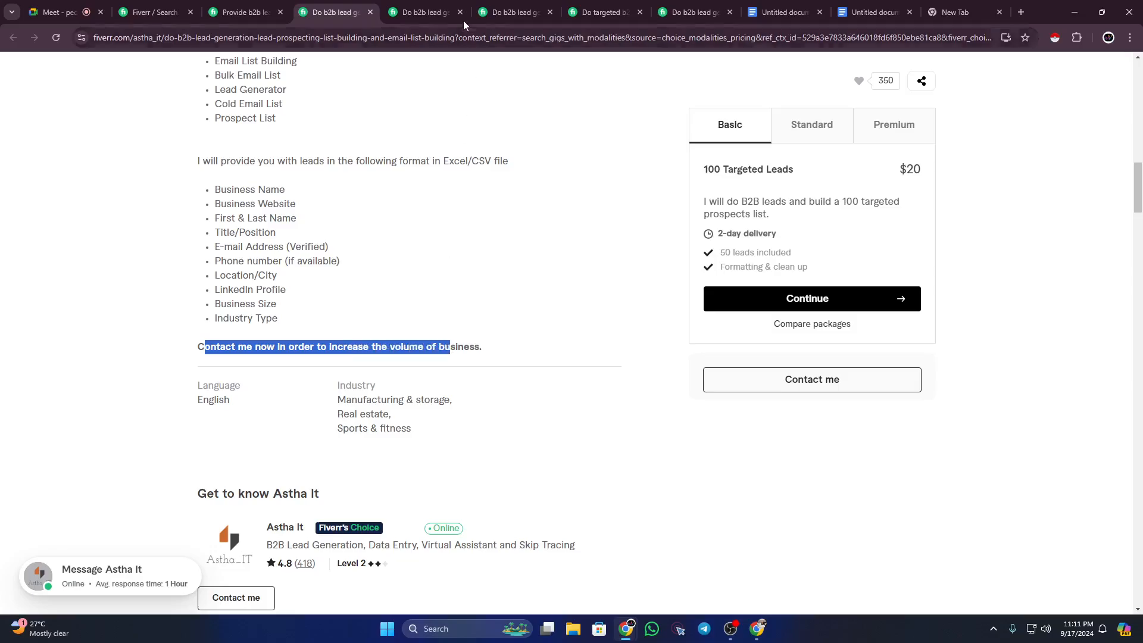
click(424, 13)
drag(213, 441, 347, 440)
scroll(347, 440, down, 1)
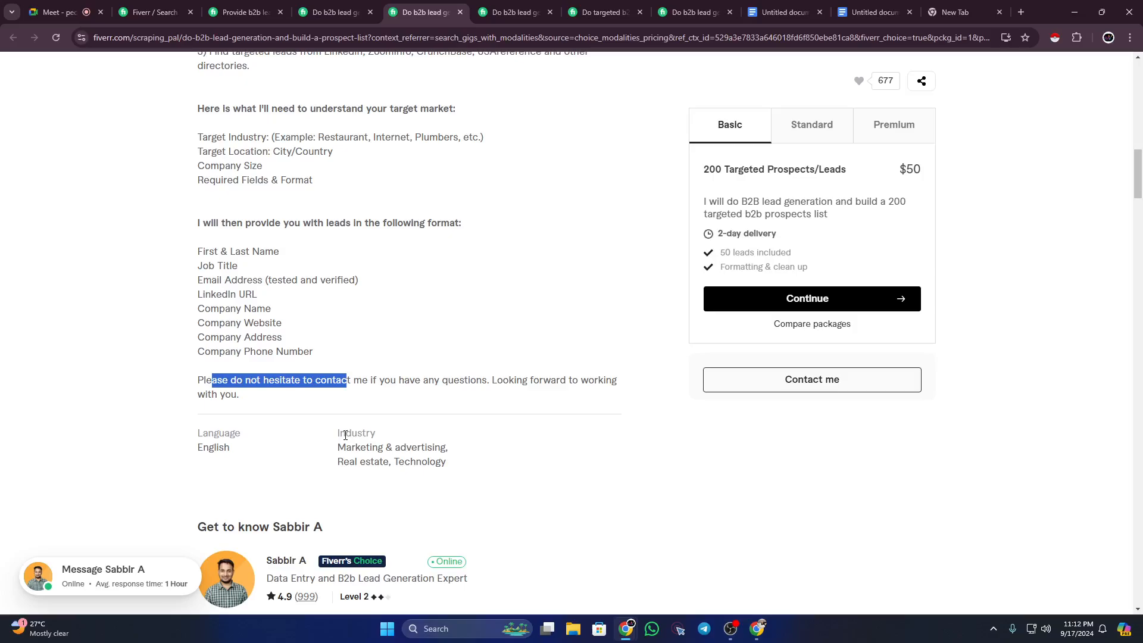
click(857, 12)
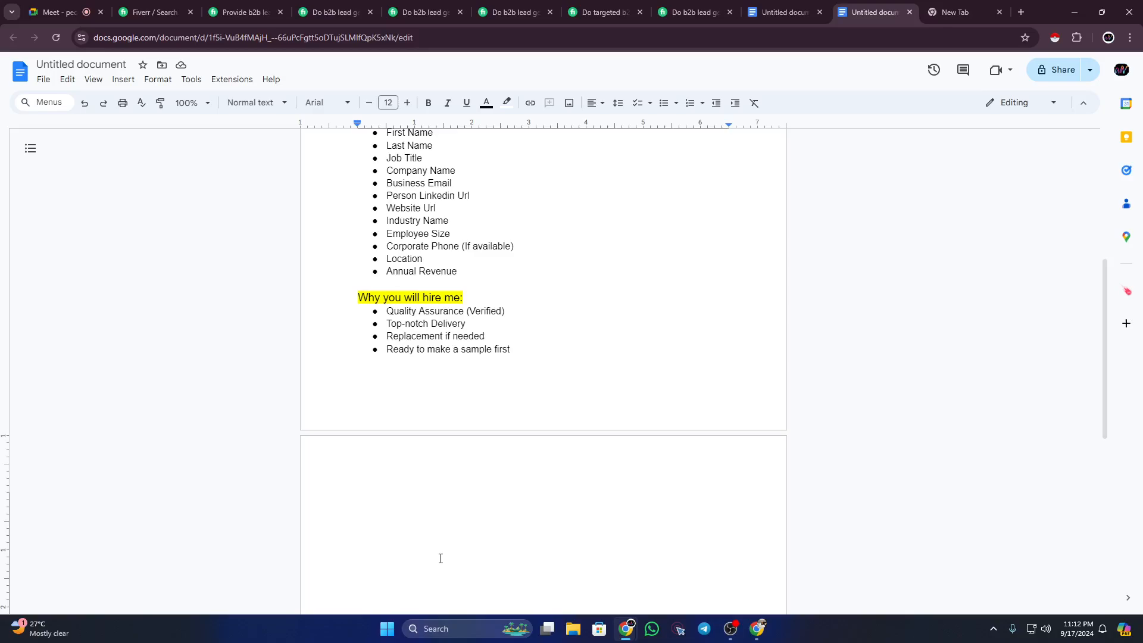
Step: Type 'Ready to take your business to new heights? Get in touch with me', then 'Best,' and the seller's name
text(Ready to take your)
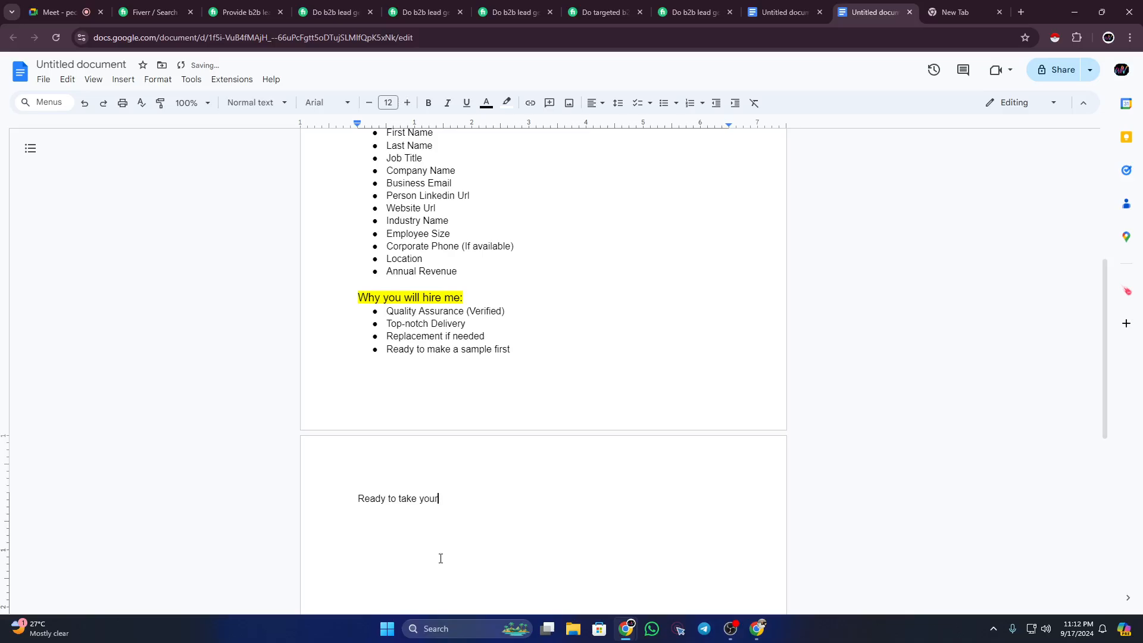
text( business to new heights?)
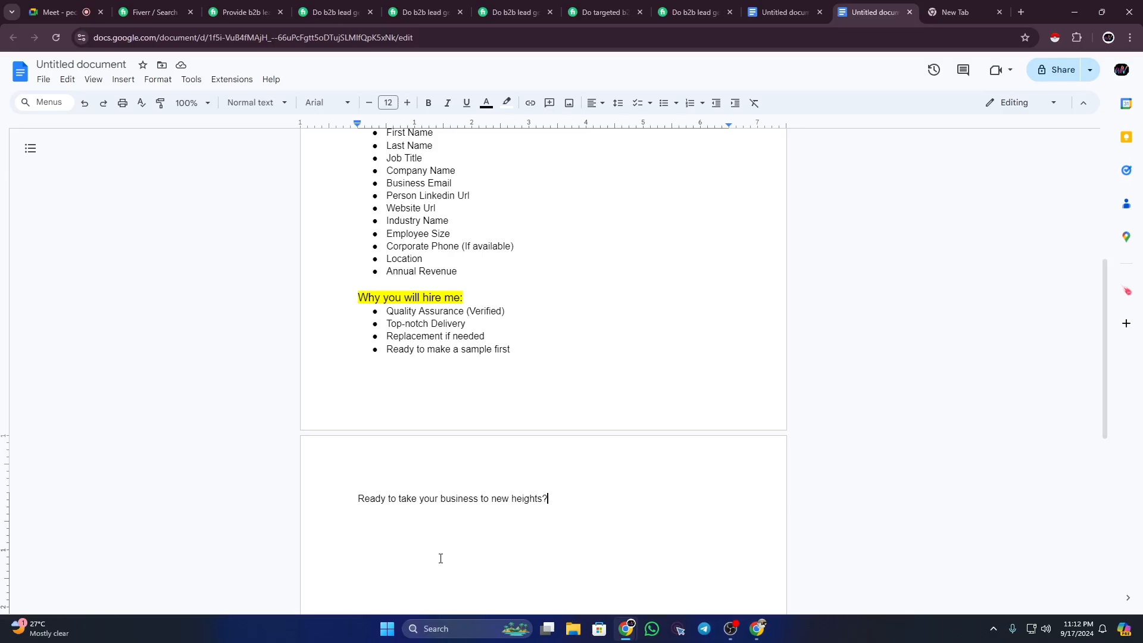
text(Get in touv)
key(BackSpace)
text(ch with me)
key(Return)
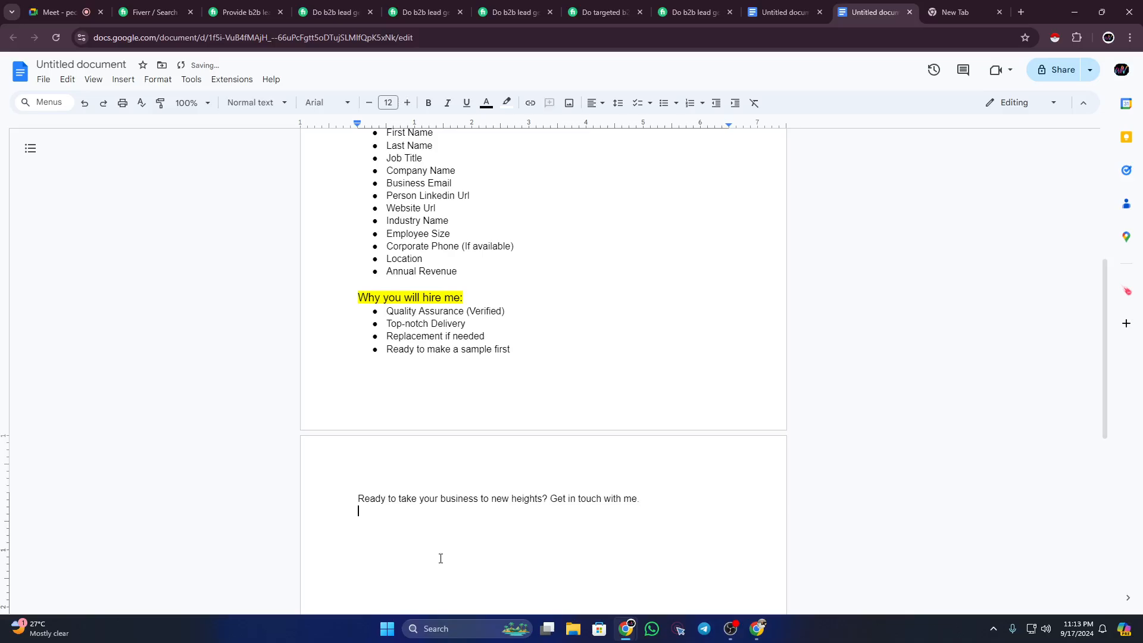
text(Best,)
key(Return)
text(Waliullah)
key(Return)
key(Return)
scroll(441, 558, up, 6)
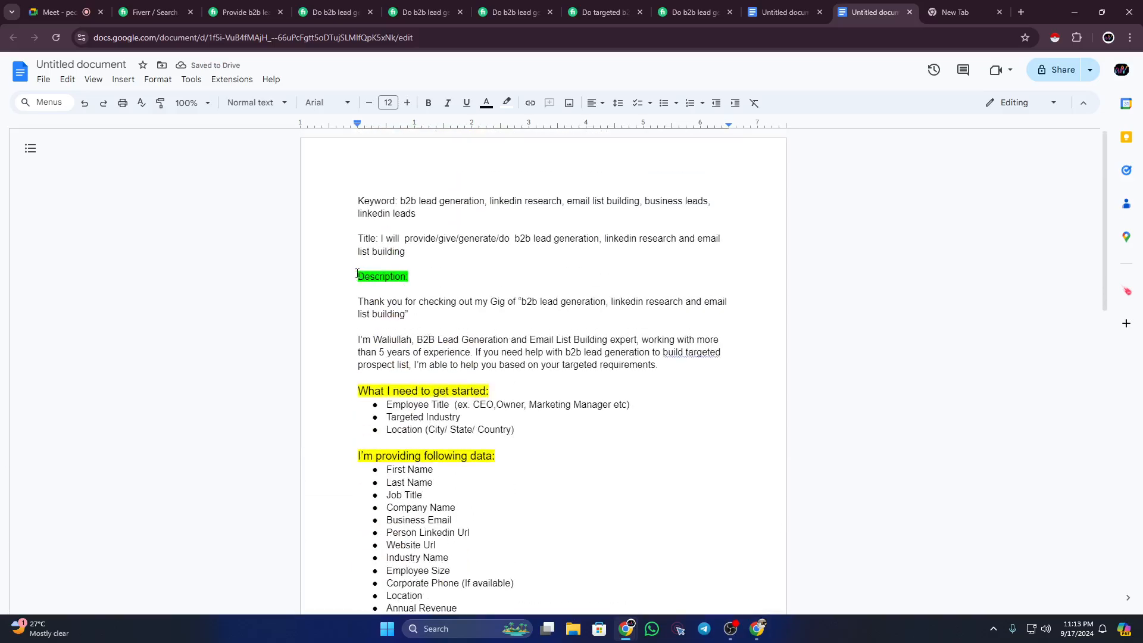
Step: Enlarge the 'Description:' heading to font size 15
drag(357, 274, 412, 276)
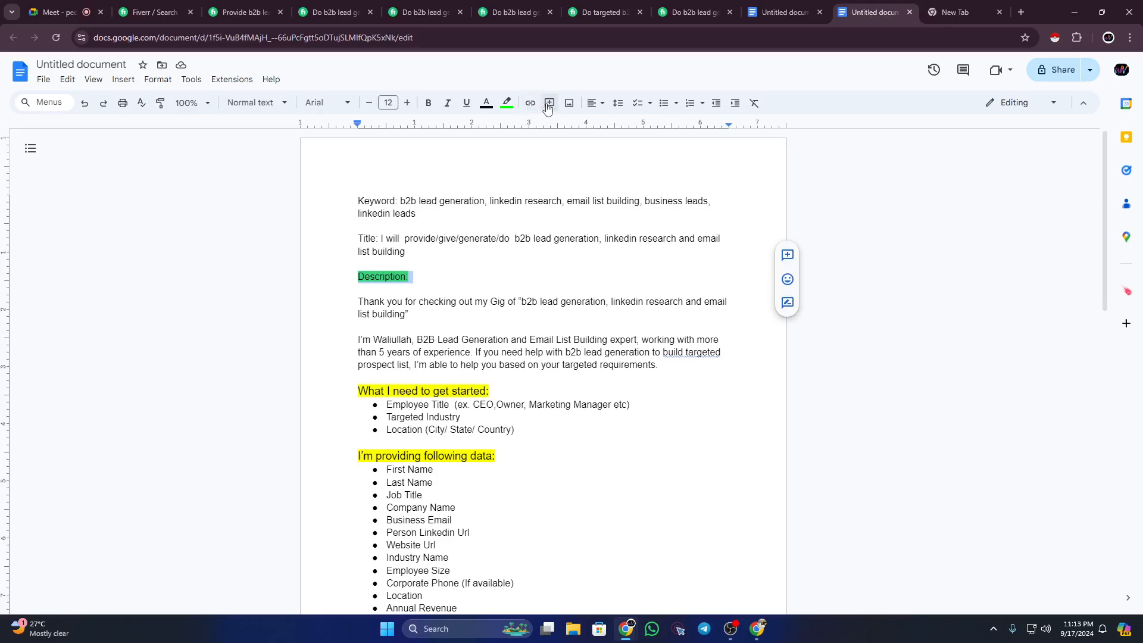
click(408, 103)
click(408, 103)
click(409, 103)
click(453, 274)
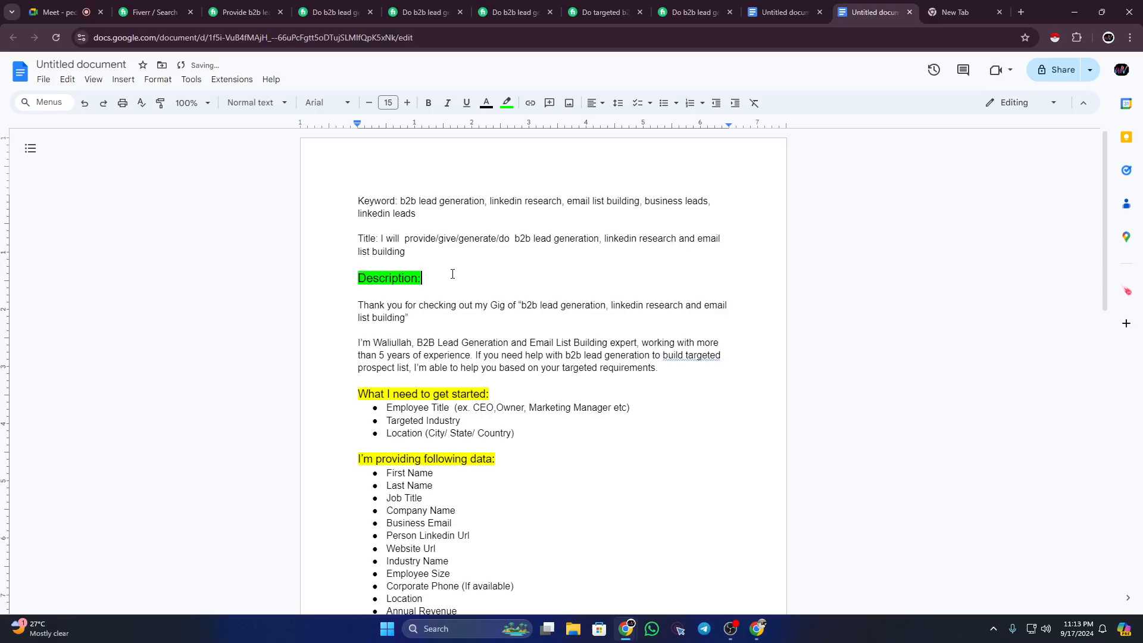
drag(357, 305, 408, 317)
click(408, 317)
Step: Review the b2b lead generation, LinkedIn research and email list building wording in the intro
scroll(420, 316, down, 1)
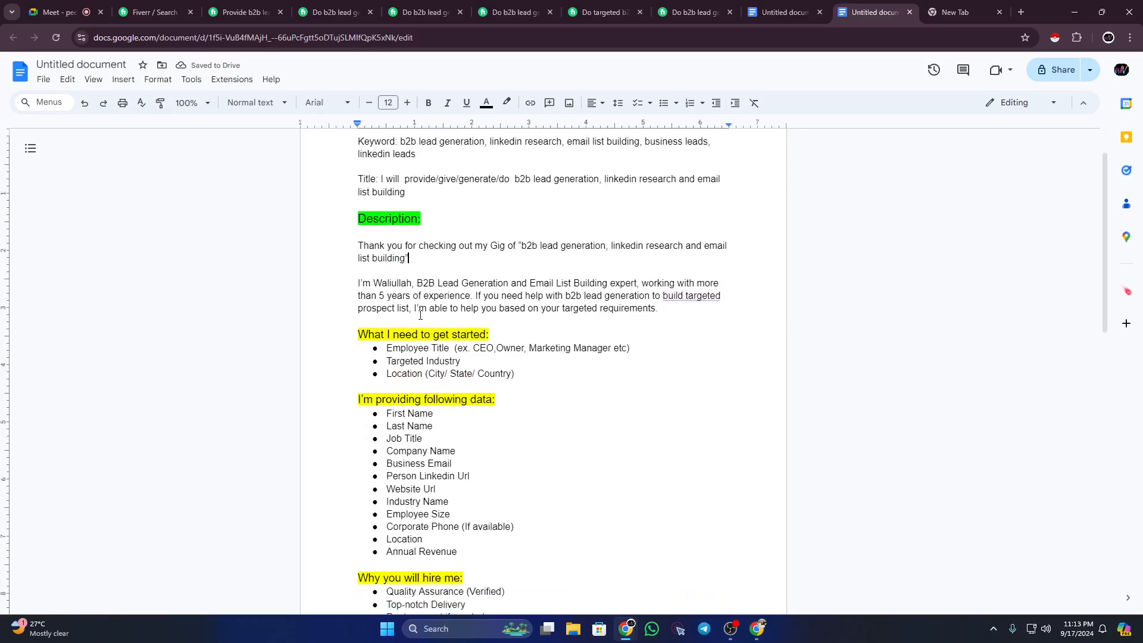
drag(522, 245, 602, 250)
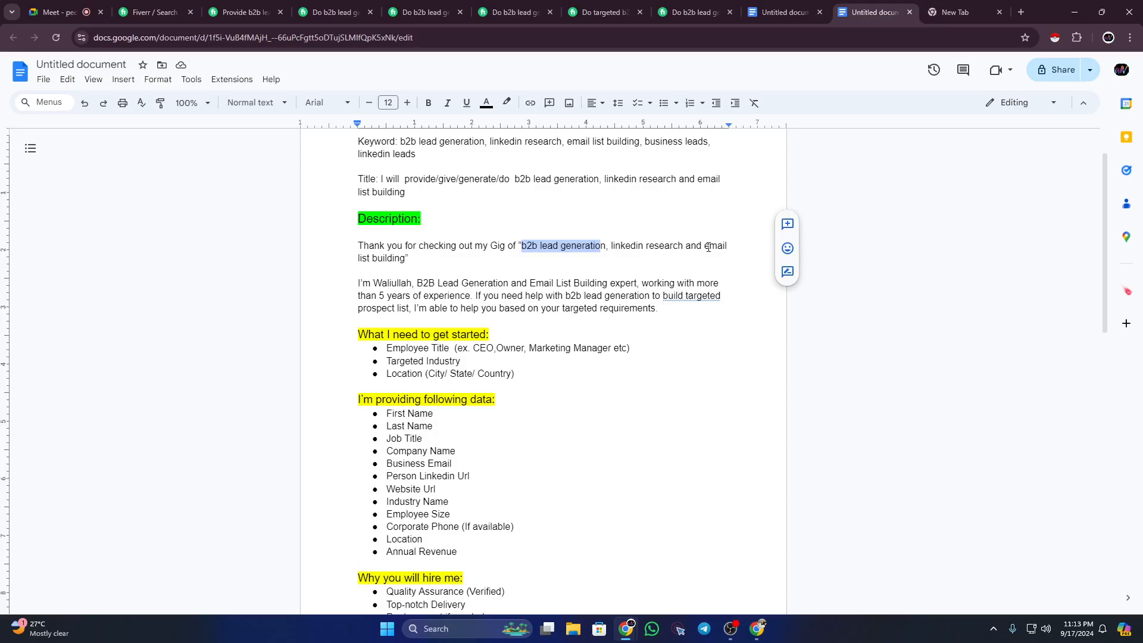
drag(708, 246, 716, 251)
click(646, 246)
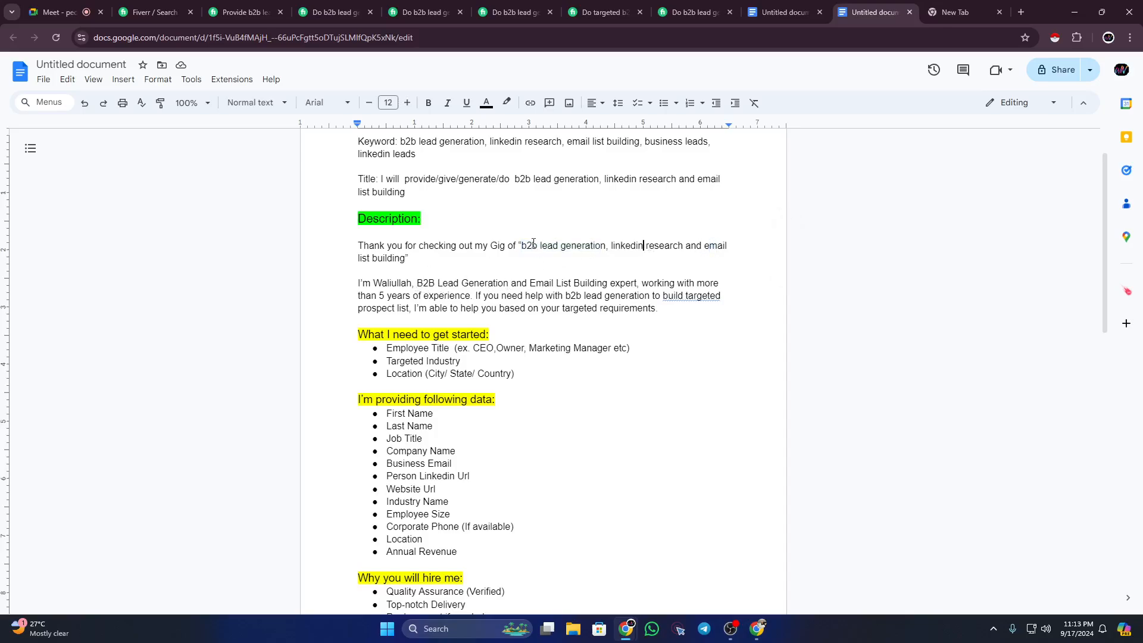
drag(523, 246, 566, 246)
drag(417, 283, 645, 296)
scroll(591, 322, down, 2)
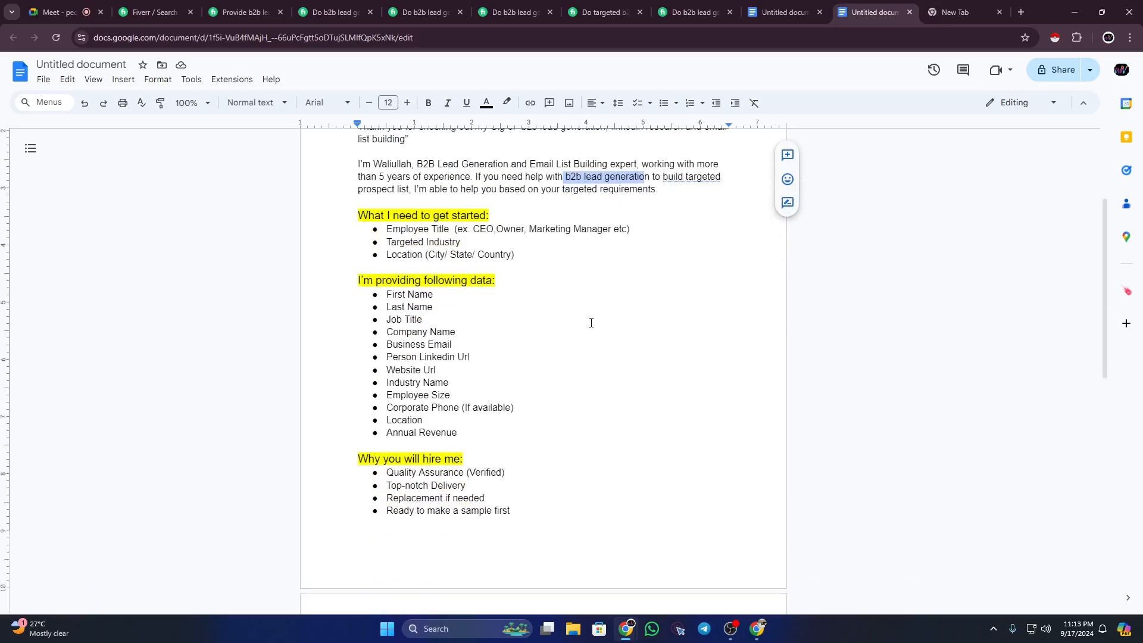
scroll(592, 323, down, 2)
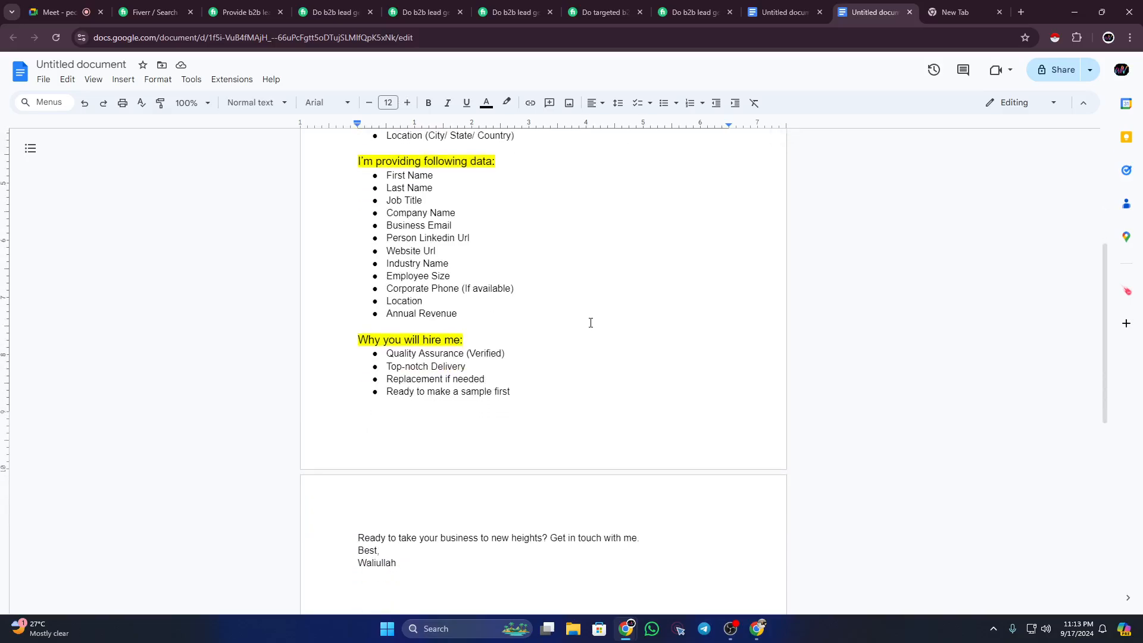
scroll(591, 321, up, 4)
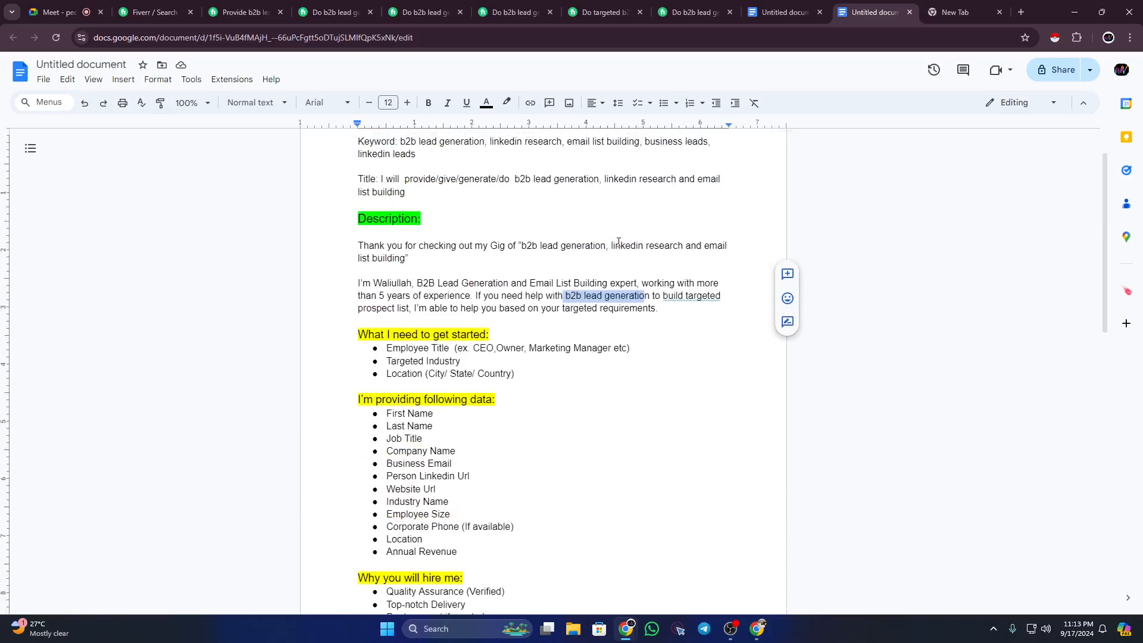
drag(610, 244, 541, 269)
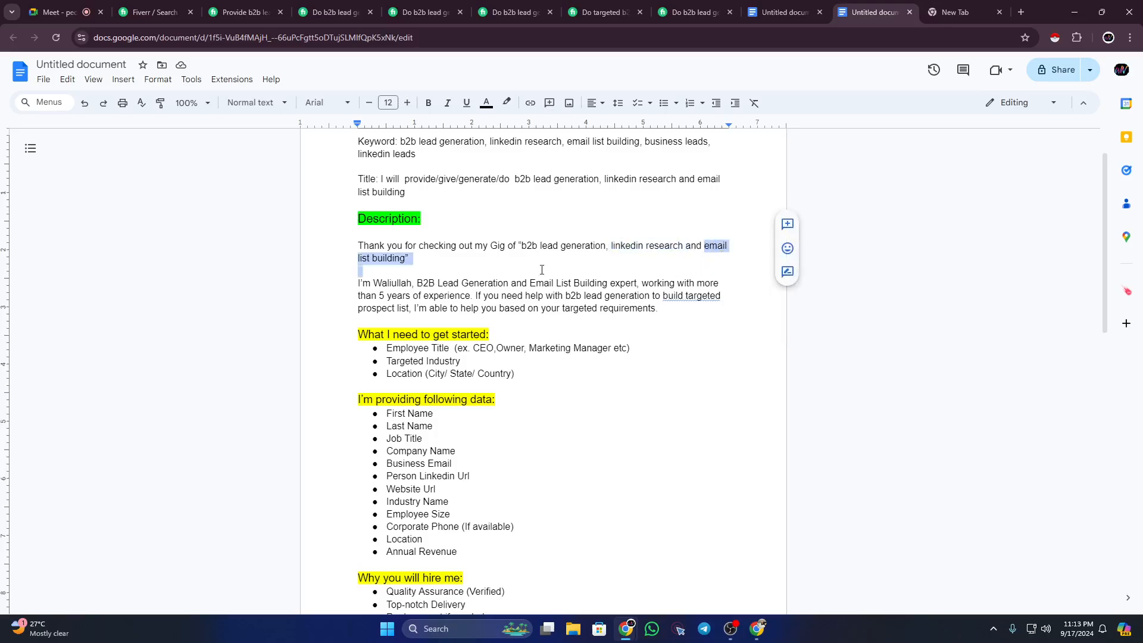
drag(409, 269, 407, 259)
drag(530, 283, 632, 280)
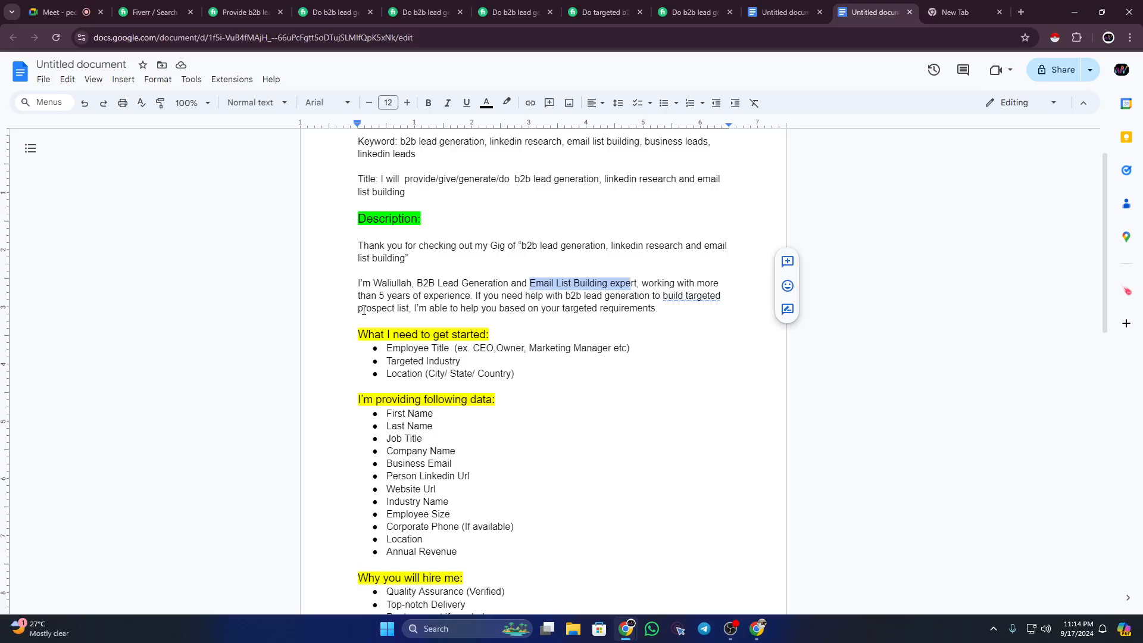
Step: Insert 'email' after 'prospect' so the intro reads 'targeted prospect email list'
click(396, 307)
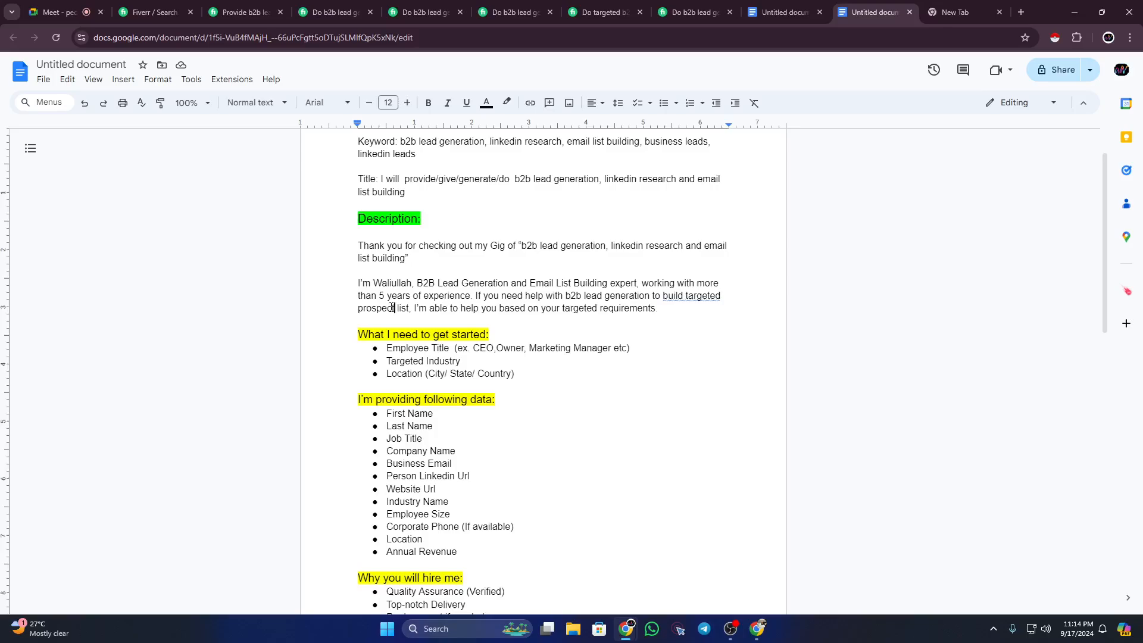
text(email)
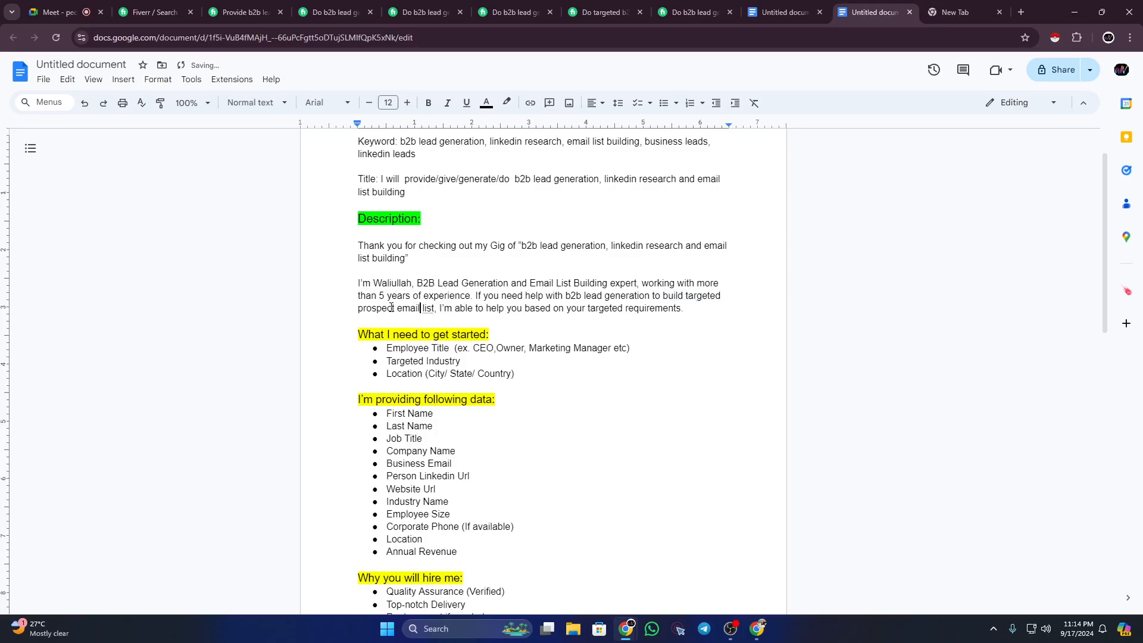
drag(434, 308, 403, 306)
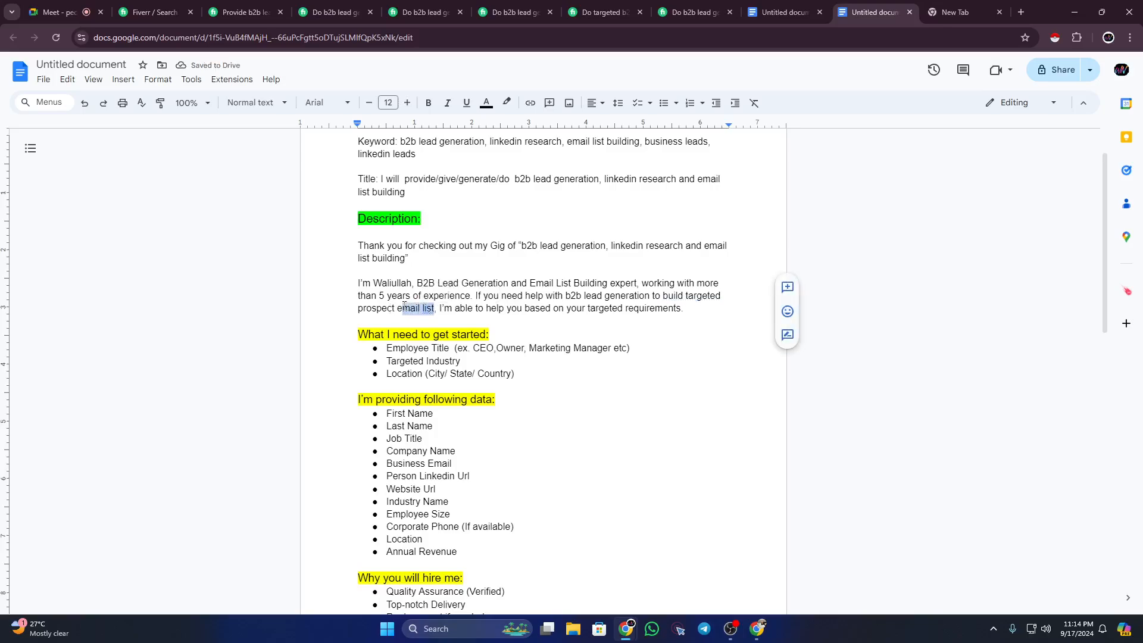
click(404, 307)
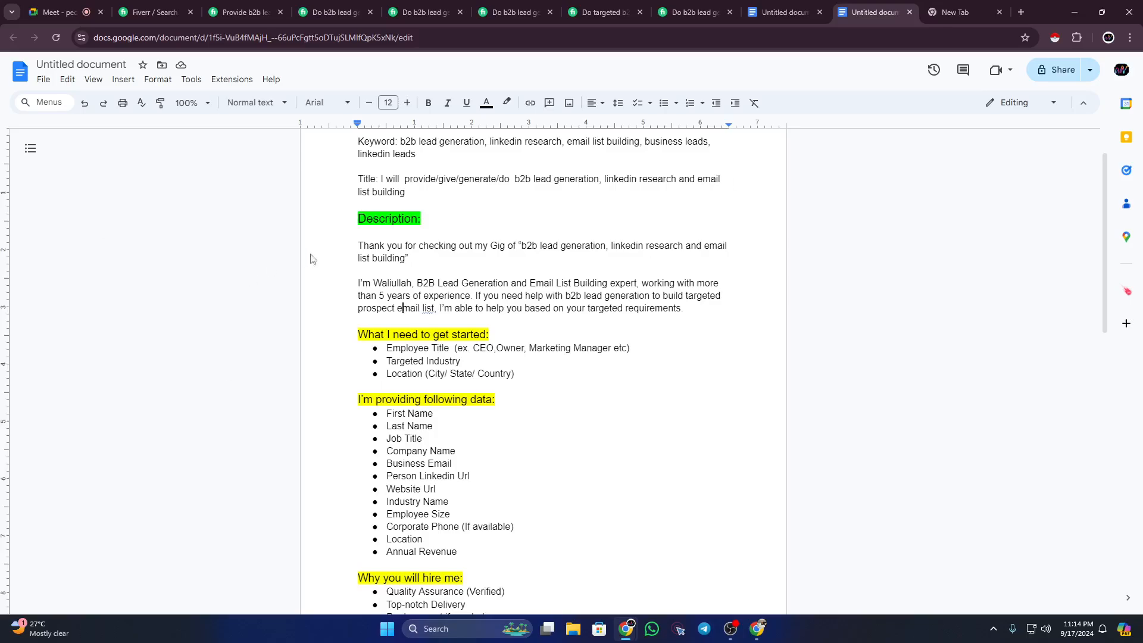
Step: Add another blank line below the sign-off
scroll(468, 375, down, 2)
scroll(467, 374, down, 5)
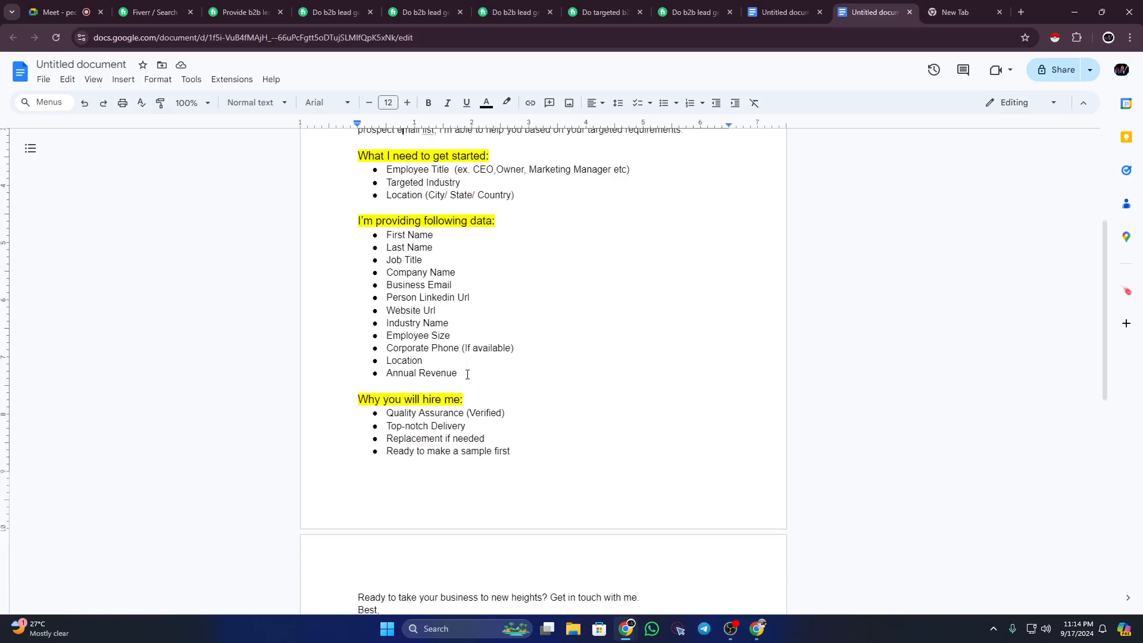
click(423, 399)
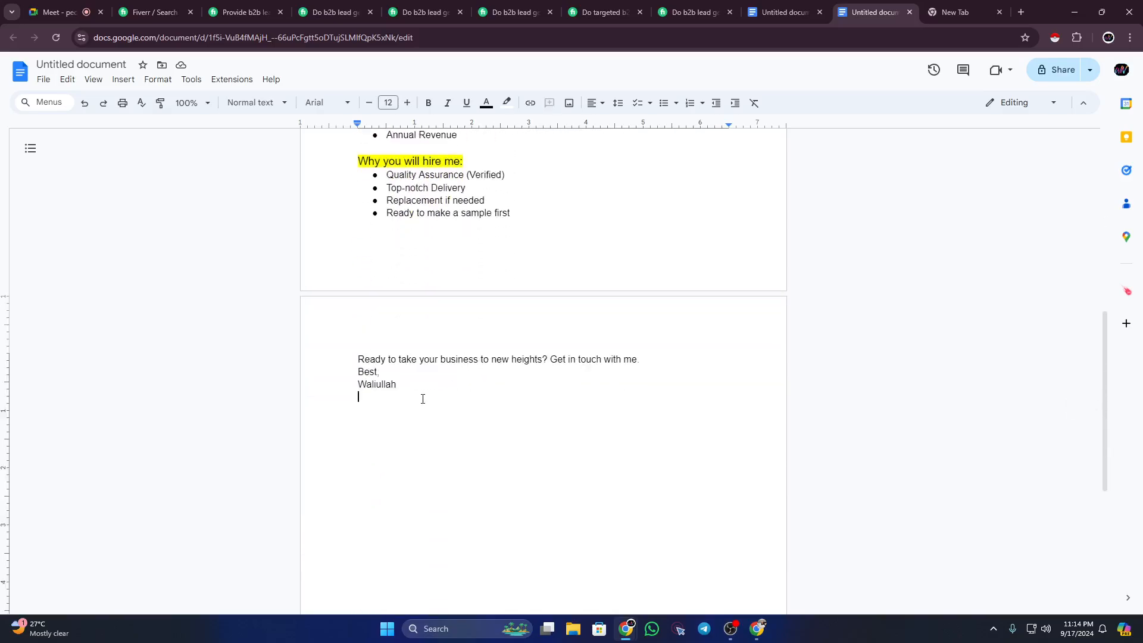
key(Return)
key(Return)
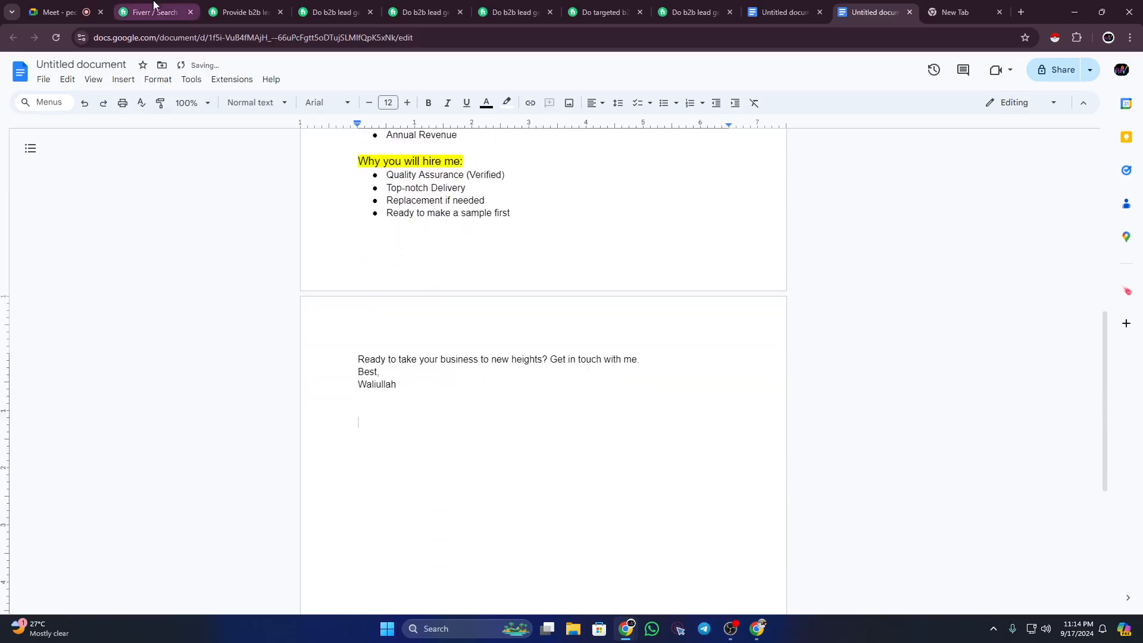
Step: Scroll through the competitor's b2b lead generation gig to its package section
click(244, 12)
scroll(364, 263, up, 15)
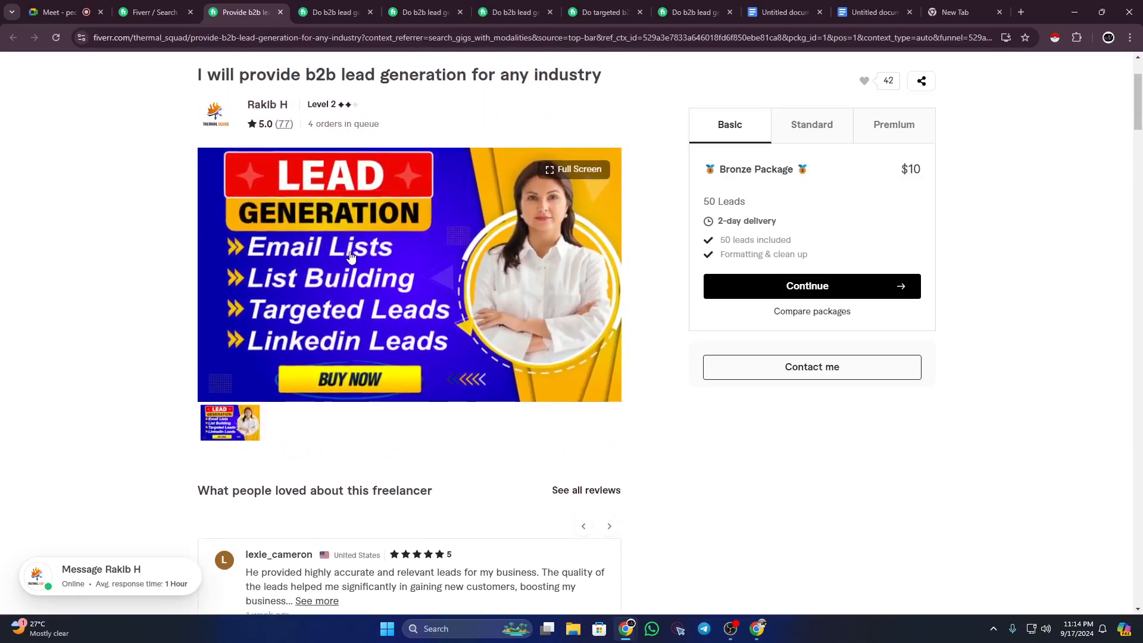
scroll(405, 246, down, 3)
scroll(405, 245, down, 6)
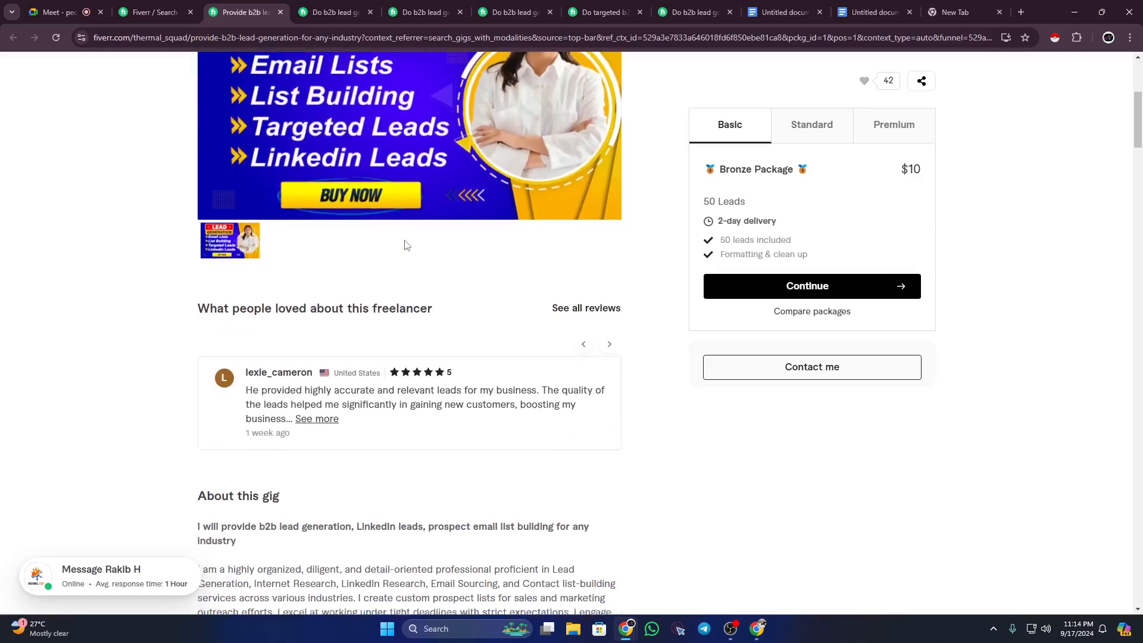
scroll(292, 260, down, 18)
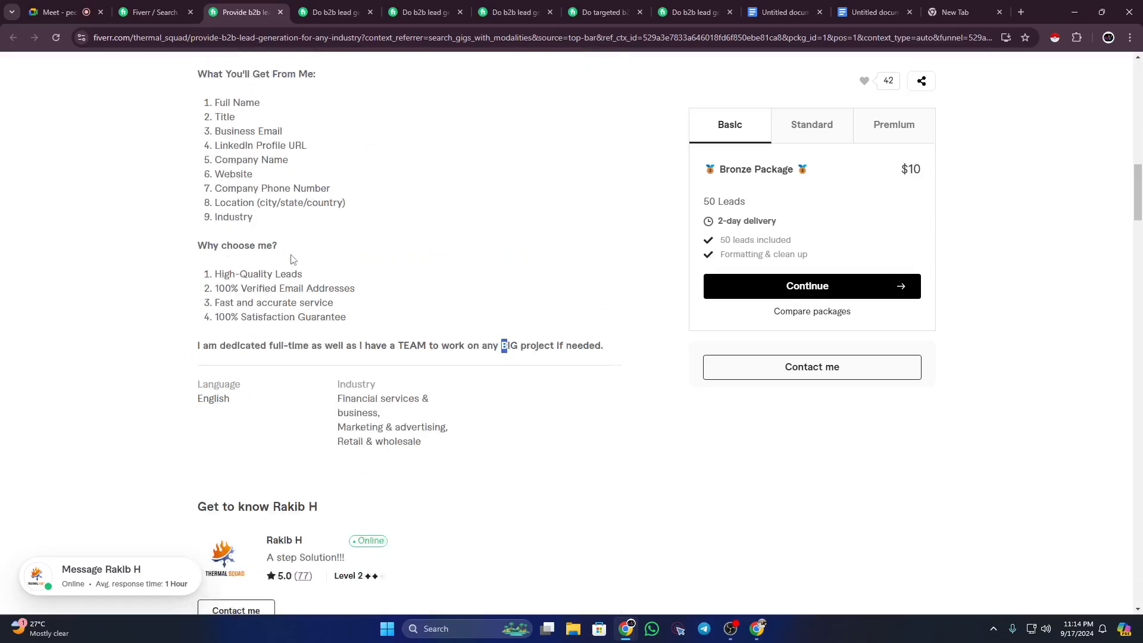
scroll(292, 260, down, 4)
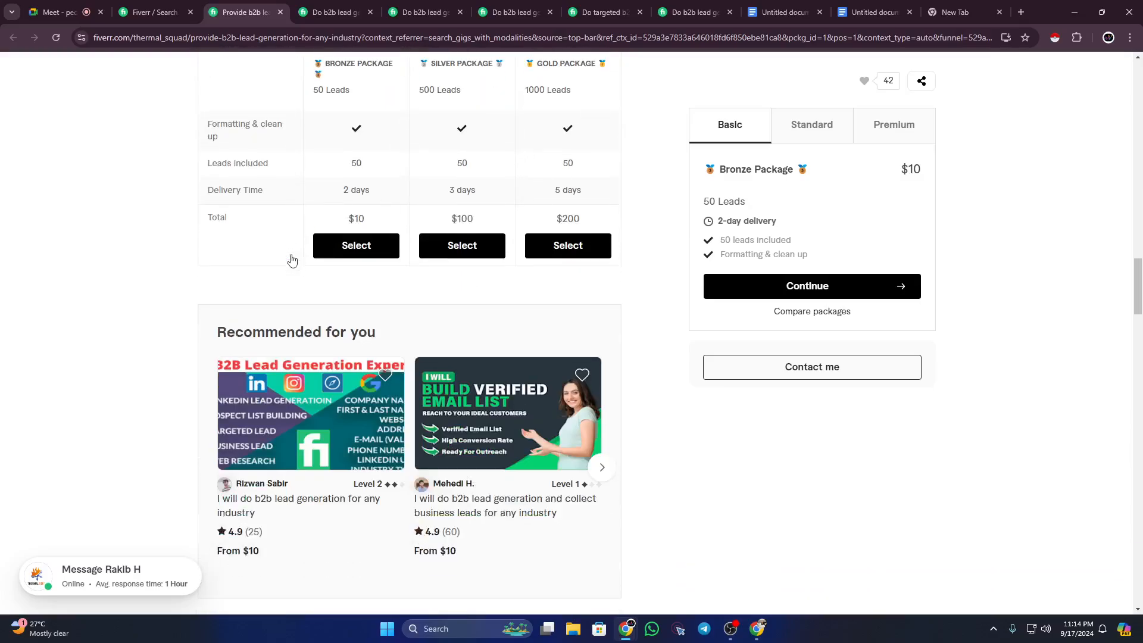
scroll(291, 260, up, 5)
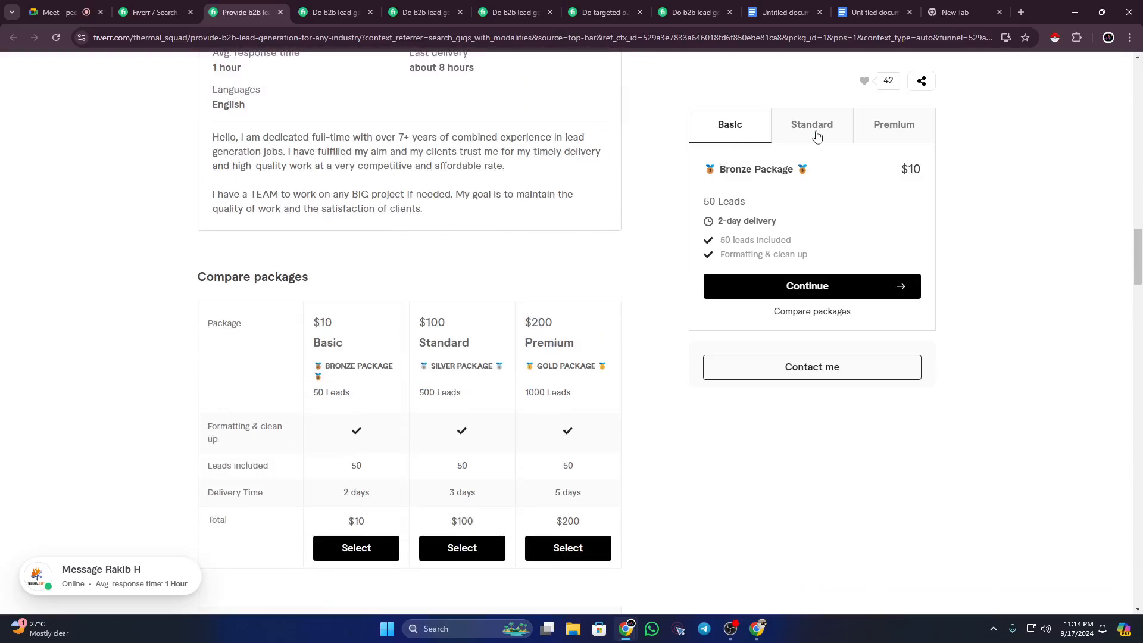
Step: Compare the Basic $10, Standard $100 and Premium $200 package tiers
drag(812, 132, 817, 131)
click(745, 128)
click(910, 123)
click(813, 123)
click(744, 129)
click(817, 132)
click(875, 129)
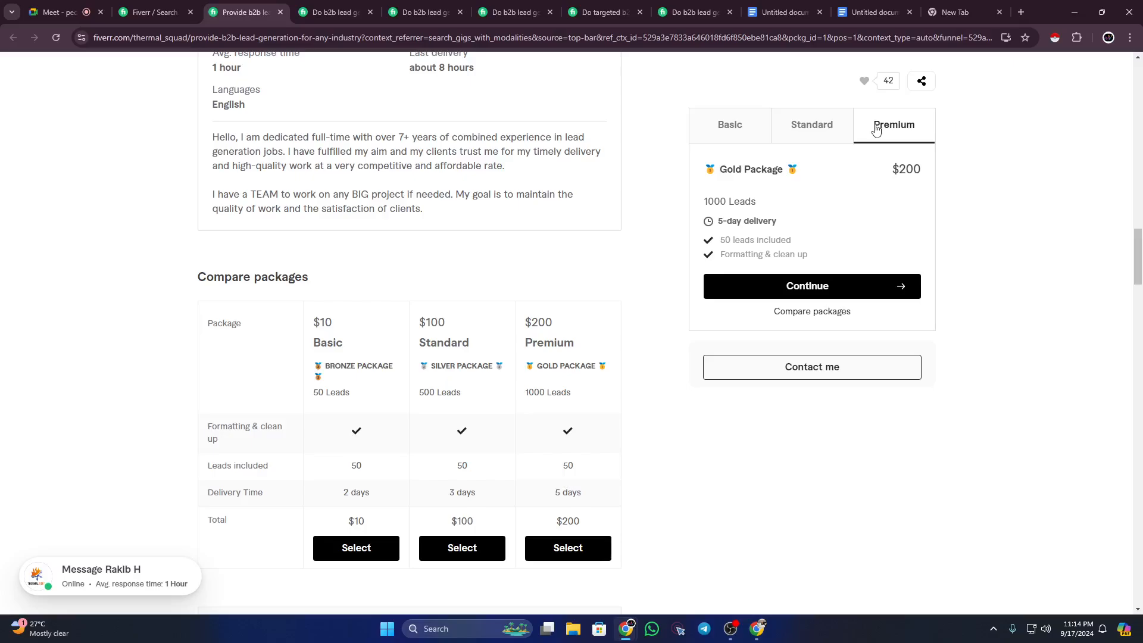
click(732, 132)
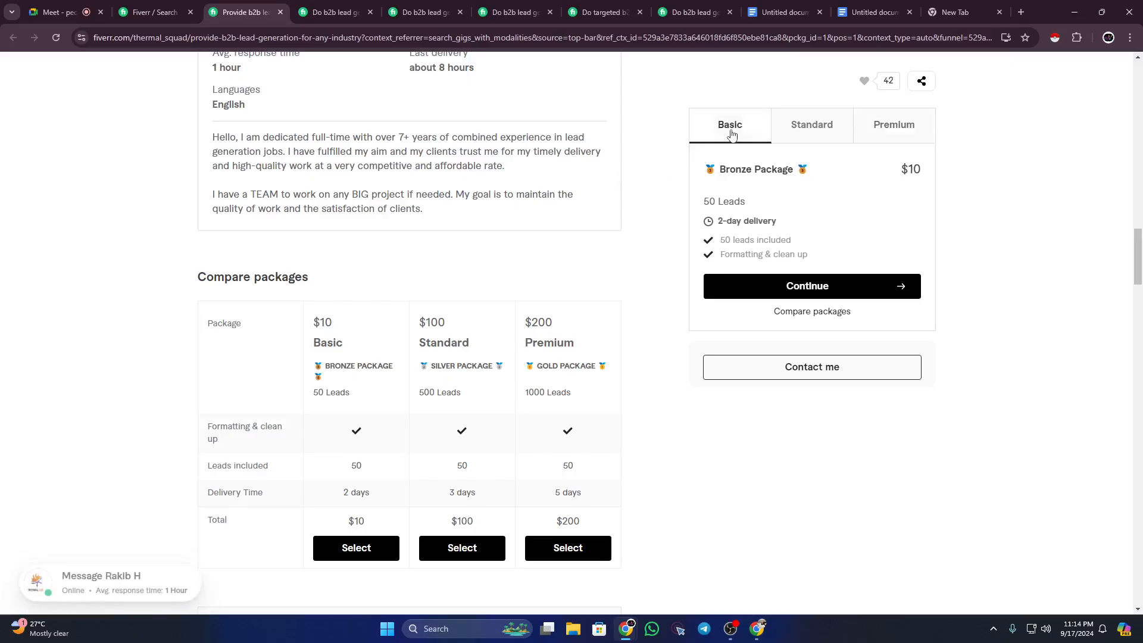
click(803, 130)
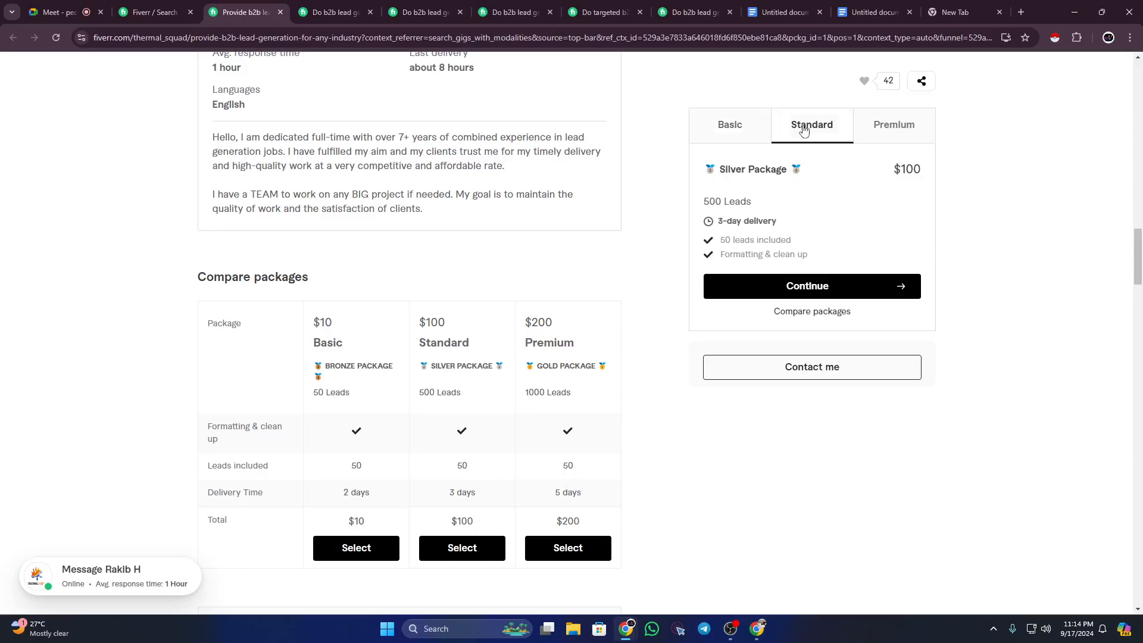
click(904, 139)
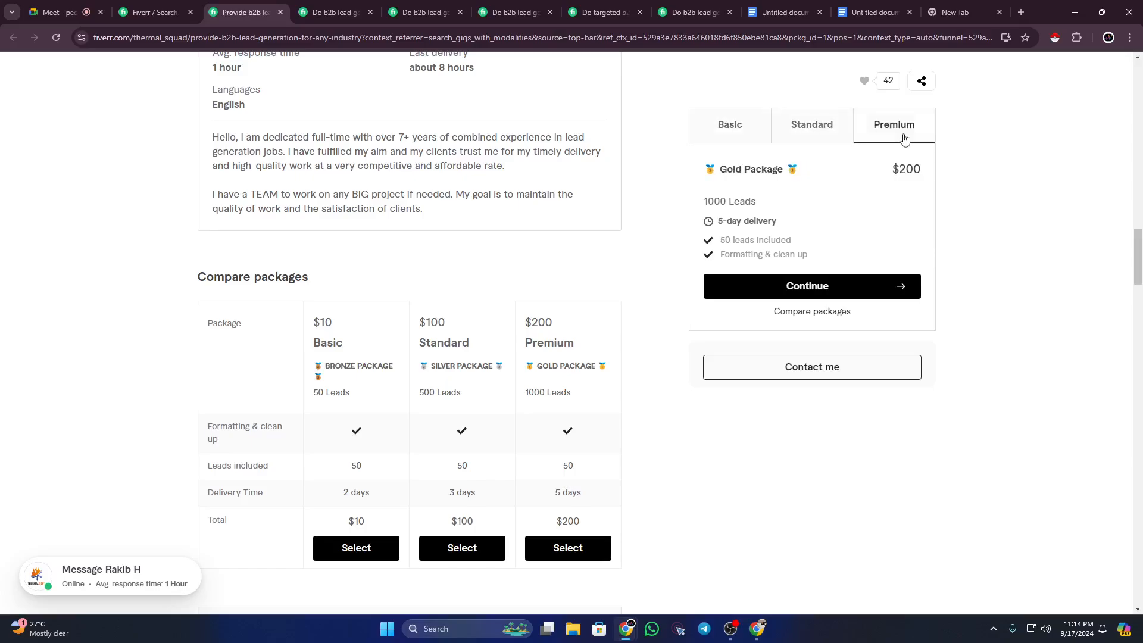
click(740, 135)
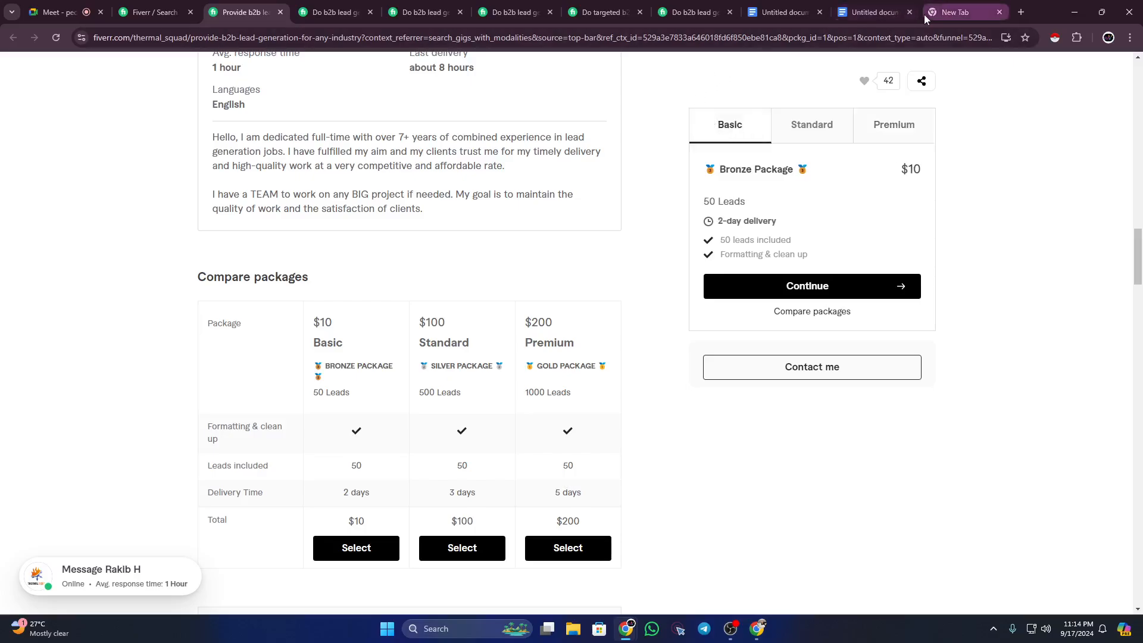
click(887, 12)
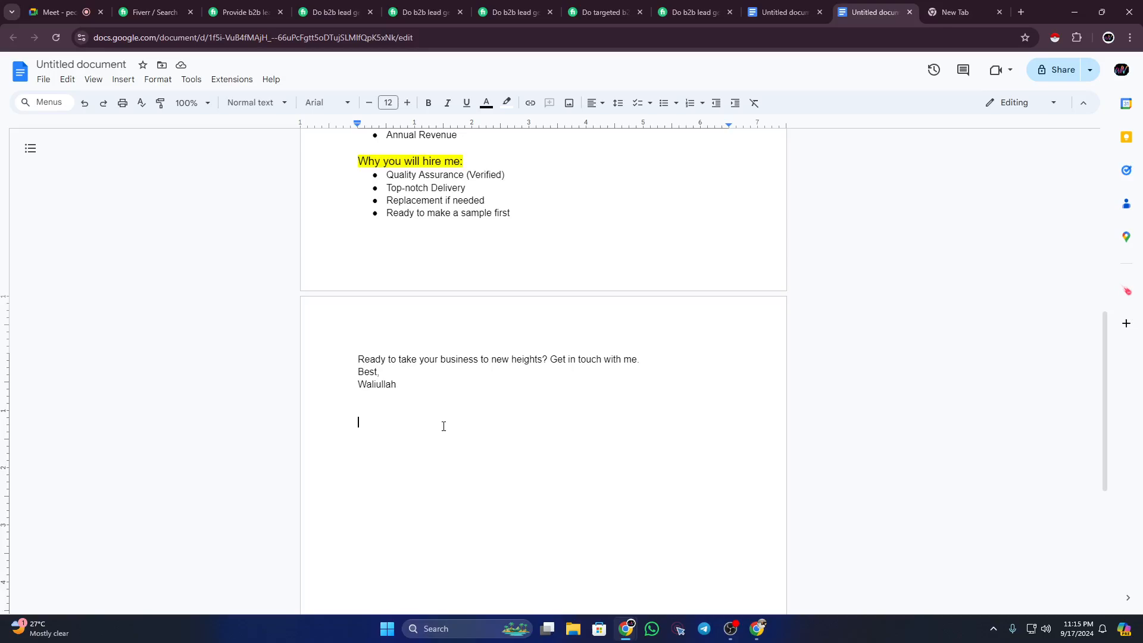
Step: Add a size-15, cyan-highlighted 'Pricing:' heading, with no highlight on the following line
text(Pricing)
key(BackSpace)
text(:)
drag(357, 422, 394, 422)
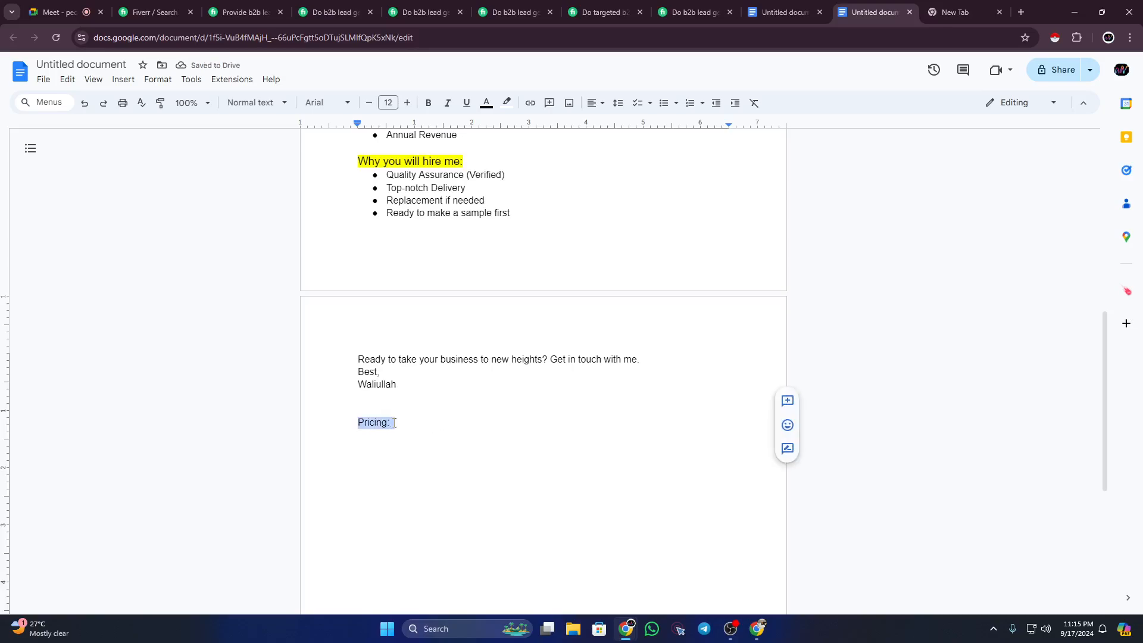
click(407, 102)
click(407, 102)
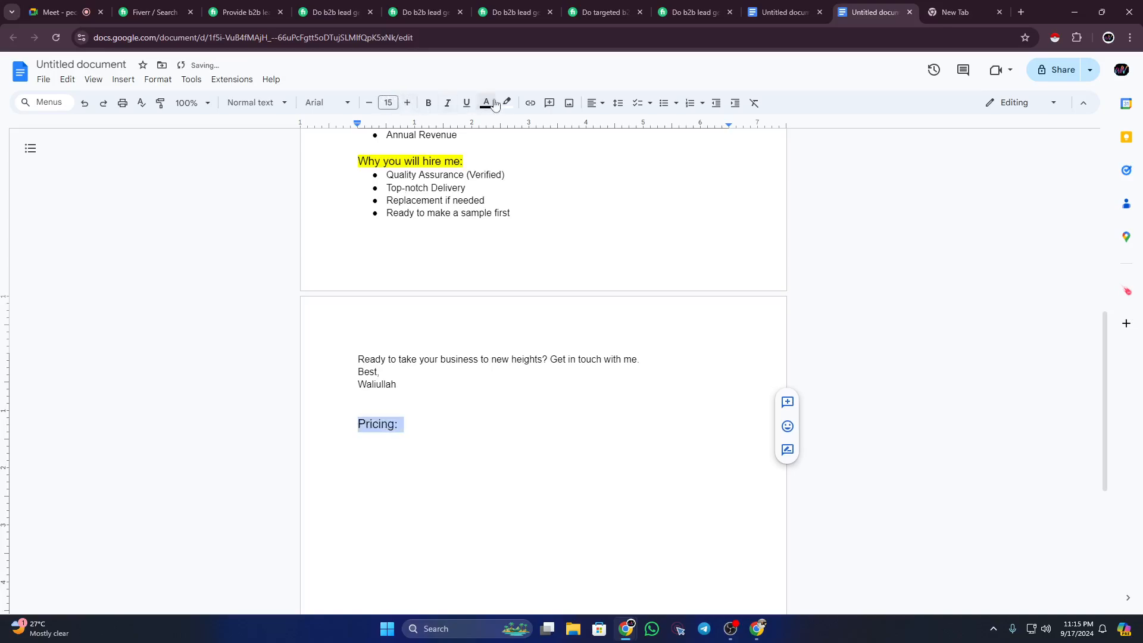
click(507, 102)
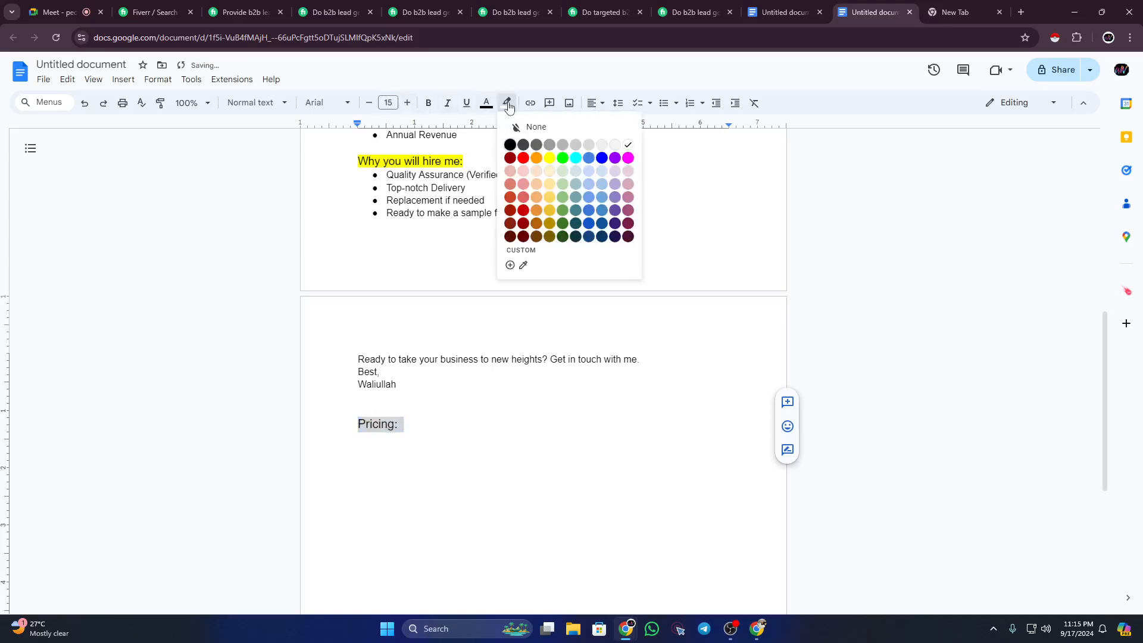
click(576, 157)
click(437, 431)
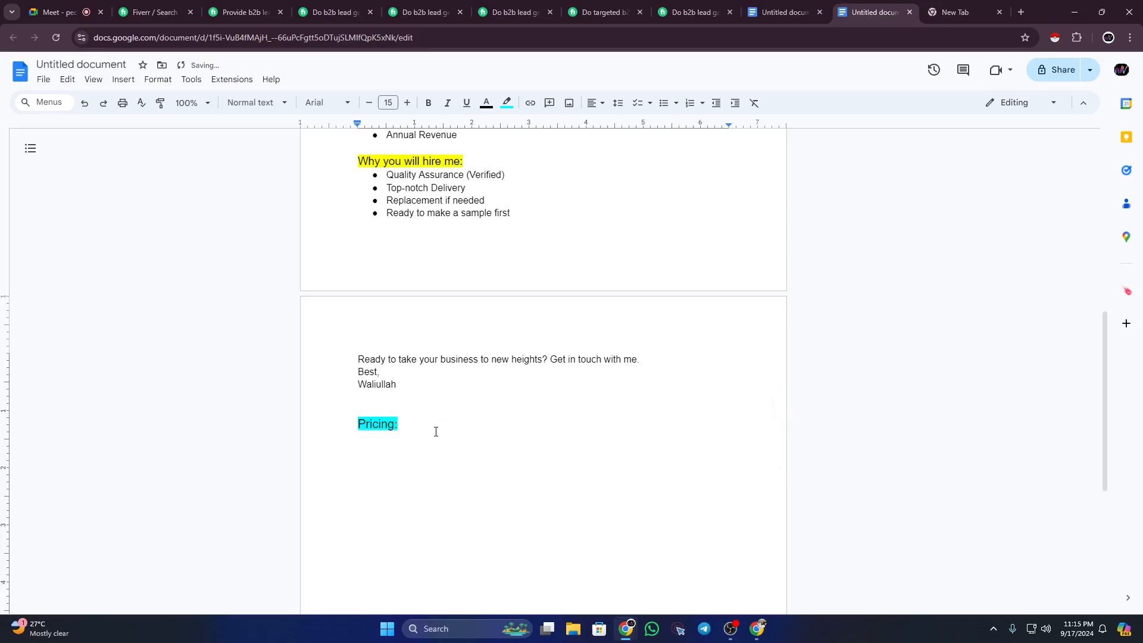
key(Return)
click(507, 103)
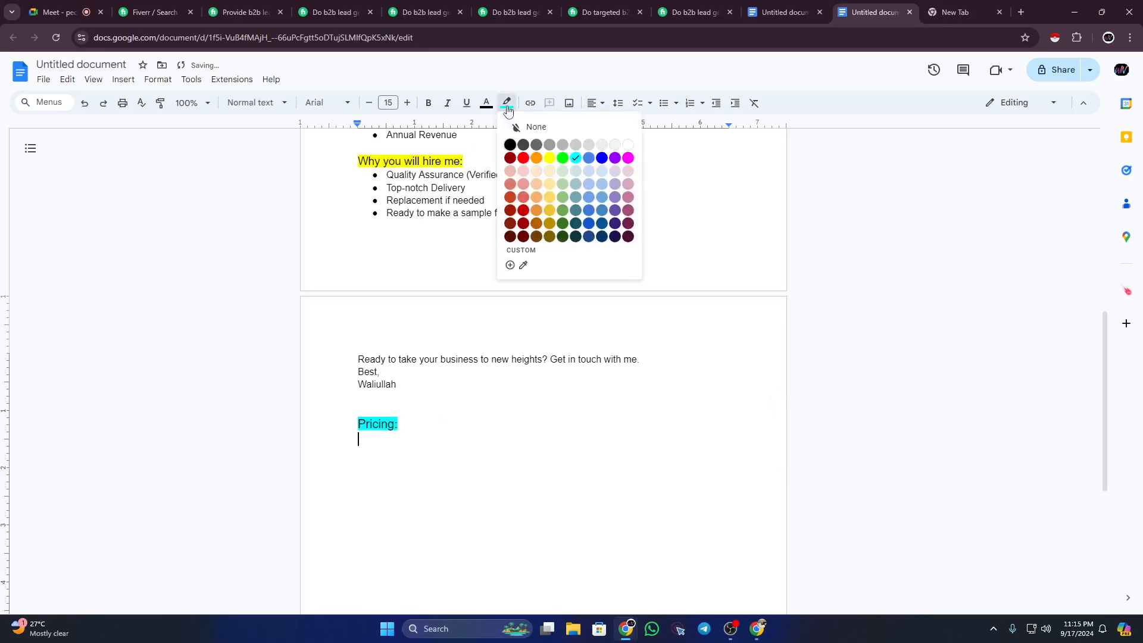
click(627, 146)
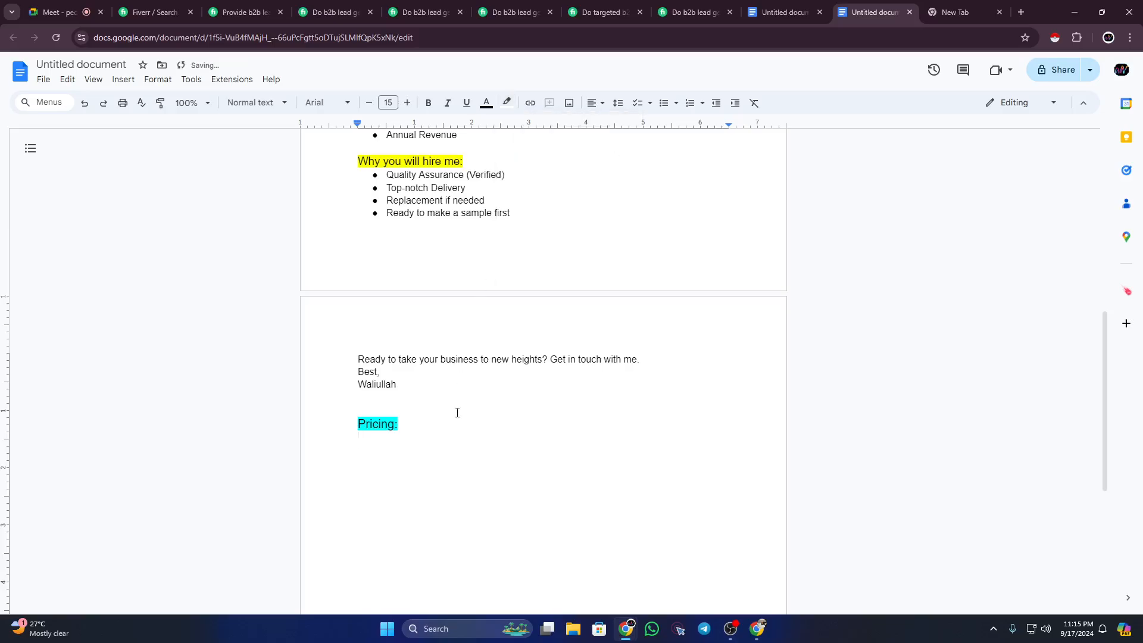
Step: Reduce the font size and type 'Basic:' with '50 lead' on the next line
click(370, 103)
click(370, 103)
click(370, 103)
text(Basic:)
key(Return)
text(%)
key(BackSpace)
text(50 lead)
Step: After checking the Meet call, add a tab and '10$' after '50 lead'
click(56, 12)
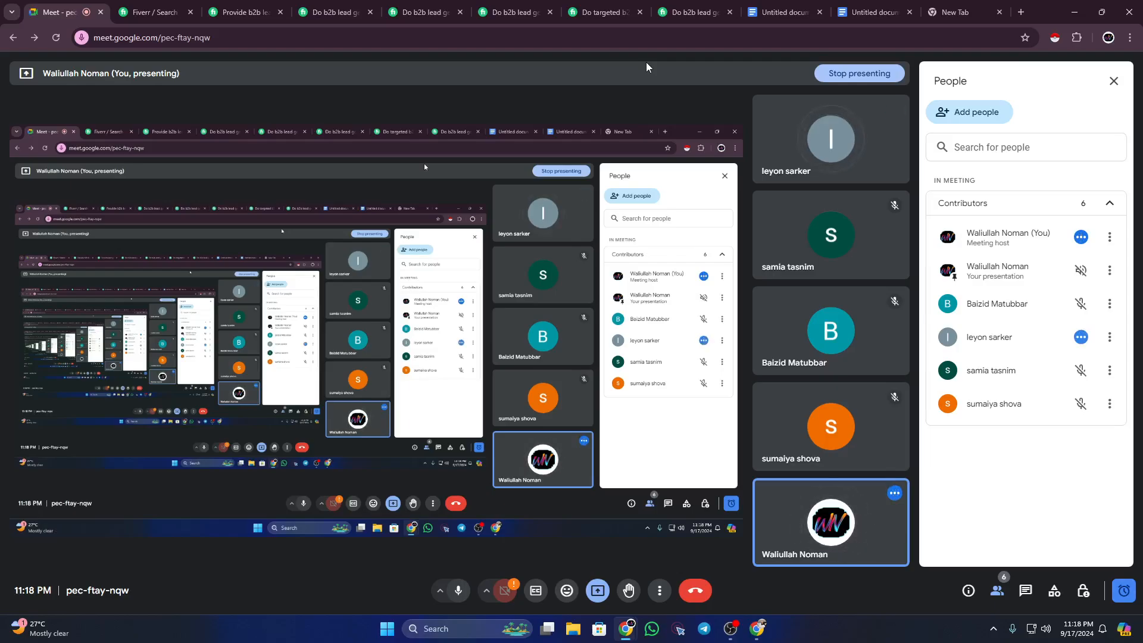
click(866, 11)
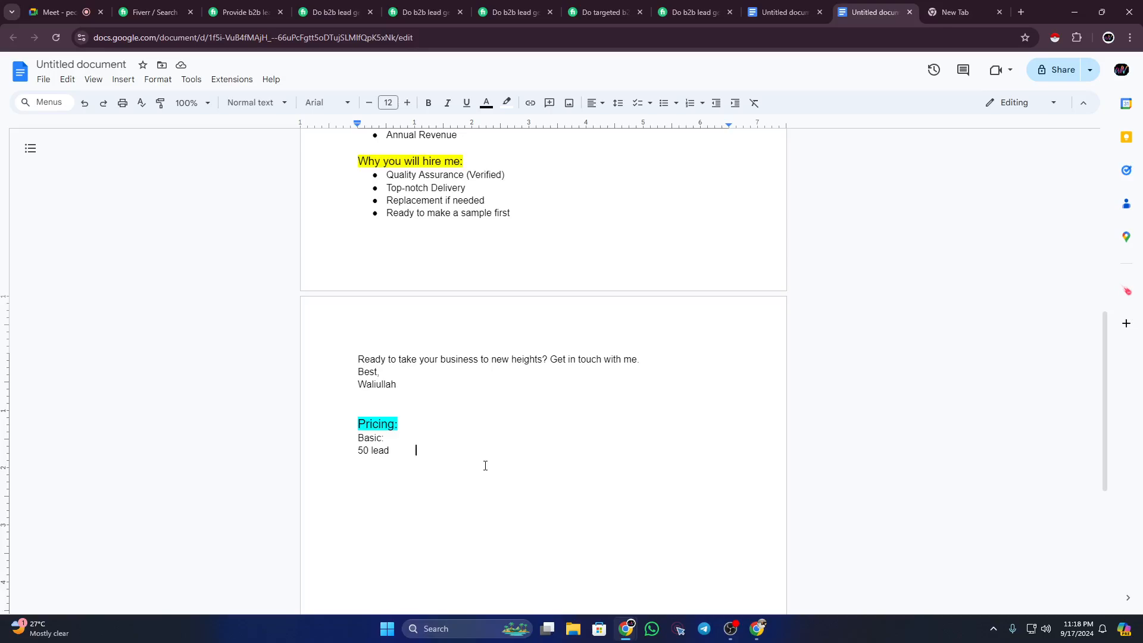
key(Tab)
text(10$)
Step: Change 'lead' to 'leads' and review the competitor's Bronze Package of 50 Leads
click(390, 450)
text(s)
click(244, 12)
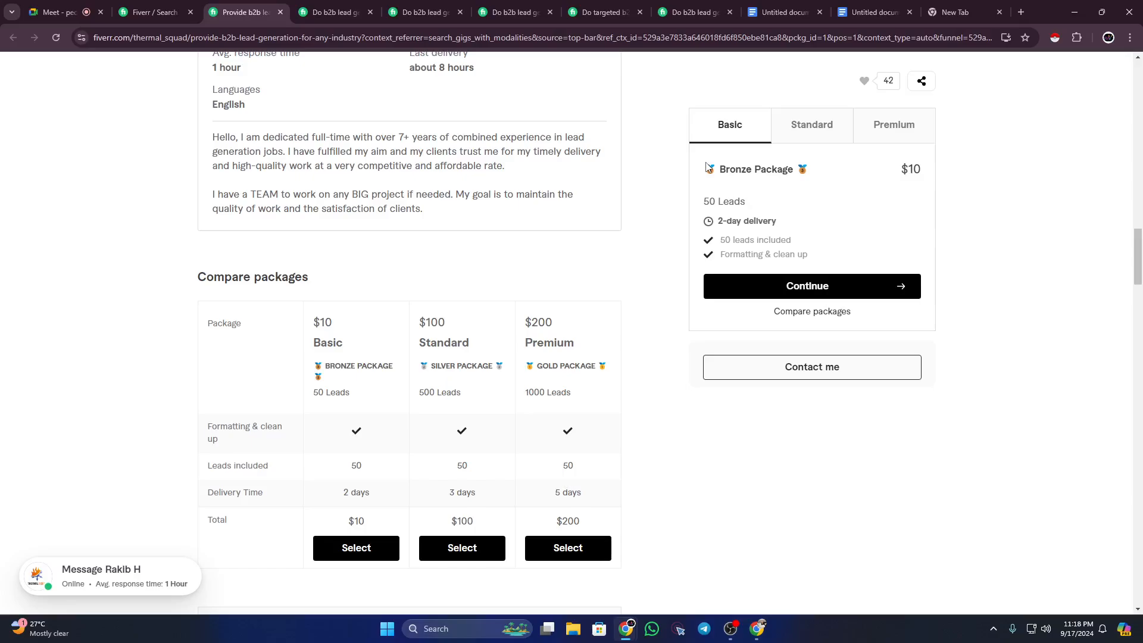
drag(706, 169, 817, 174)
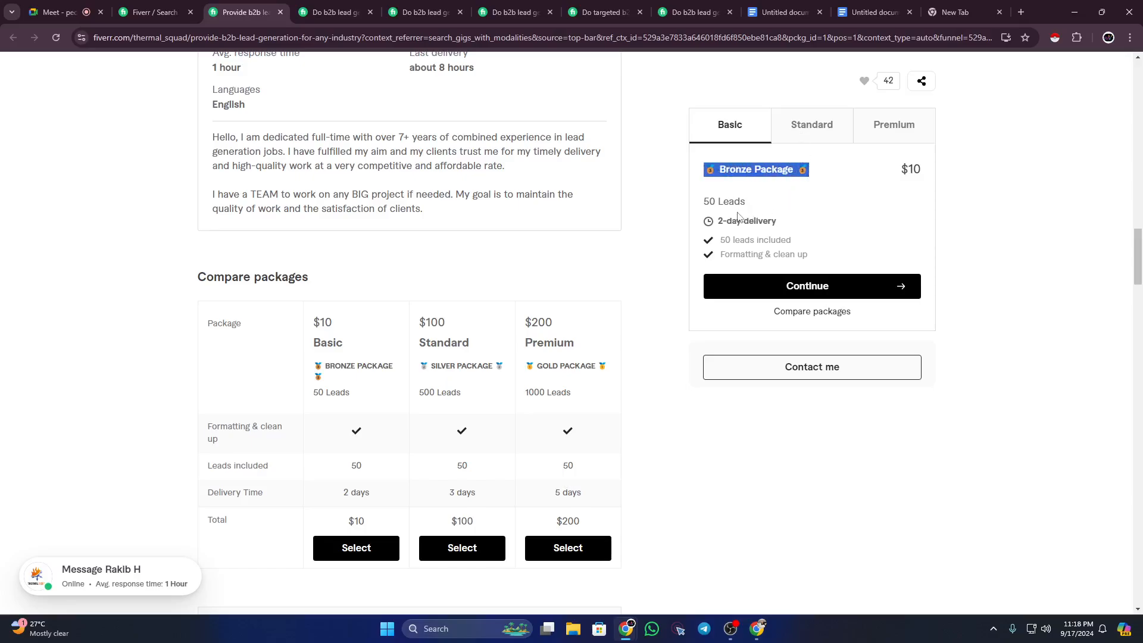
drag(704, 202, 791, 212)
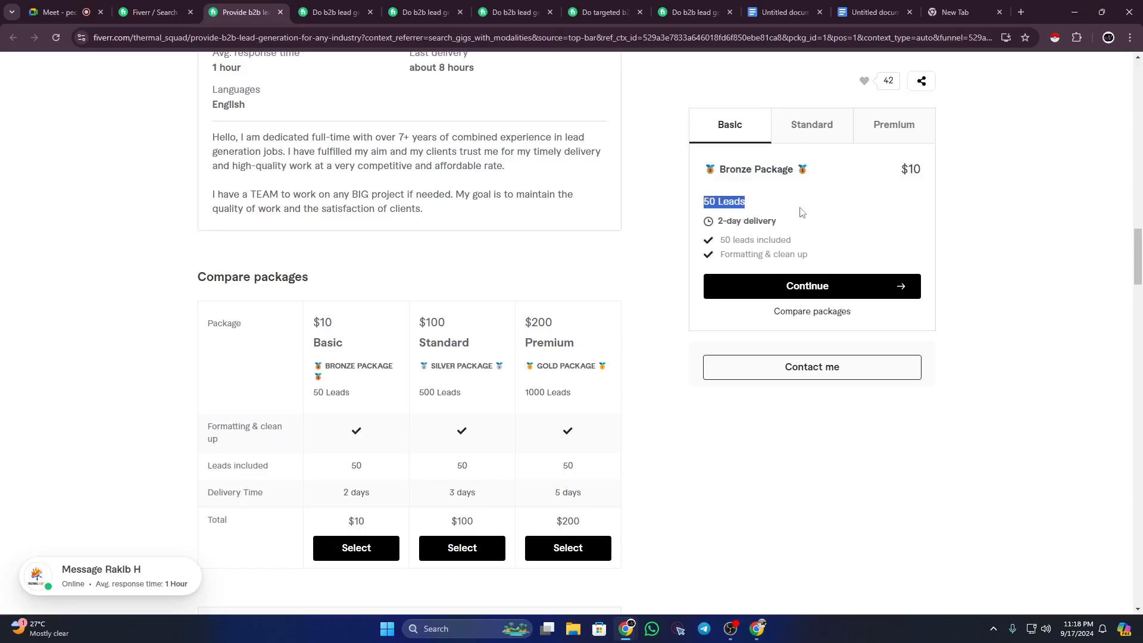
click(743, 202)
drag(706, 168, 813, 172)
click(764, 170)
drag(719, 169, 783, 170)
Step: Flip through the Standard, Premium and Basic tiers, checking the Gold and Bronze titles
click(807, 140)
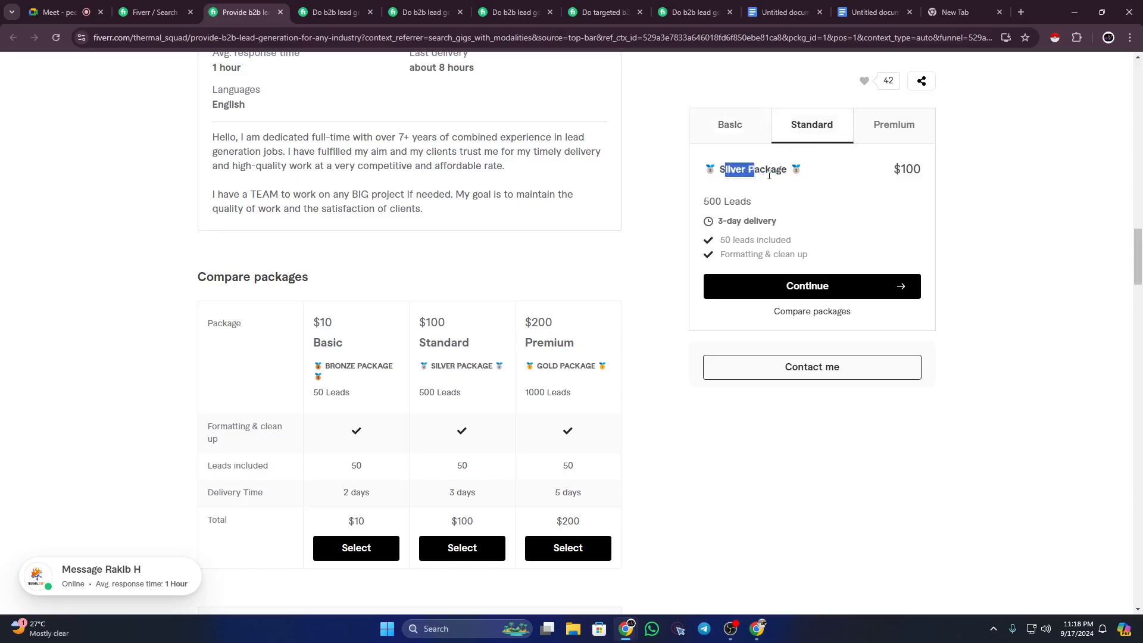
click(858, 136)
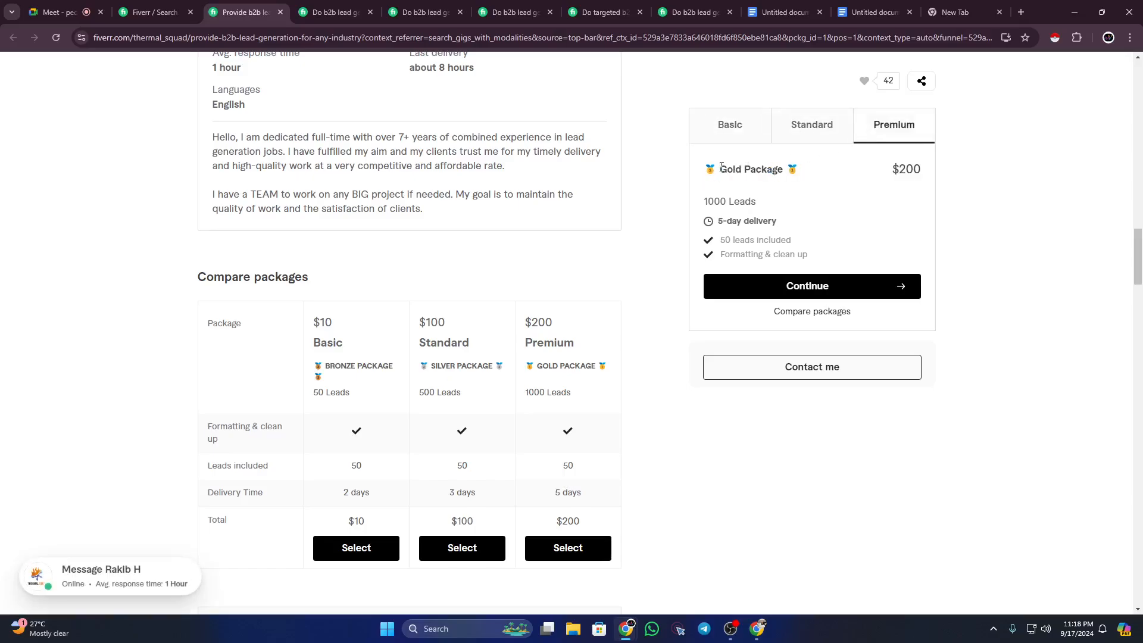
drag(719, 169, 784, 171)
click(783, 171)
click(727, 128)
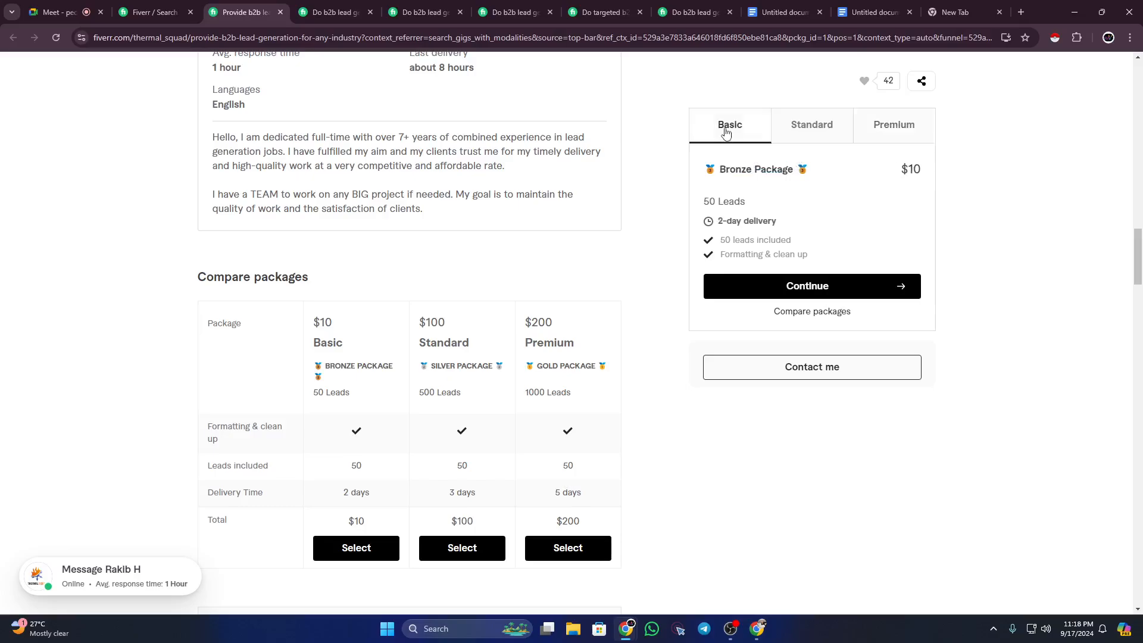
drag(704, 170, 793, 171)
click(795, 171)
Step: Check the Silver and Gold package titles and the Premium tier's 1000 Leads
click(814, 123)
drag(714, 171, 820, 168)
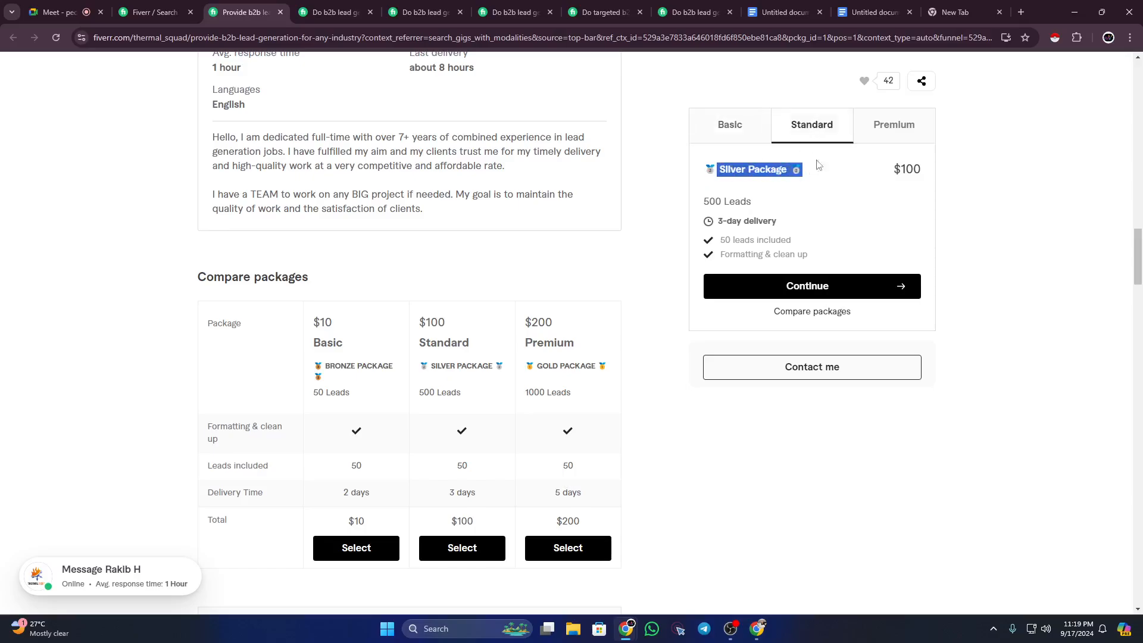
click(880, 134)
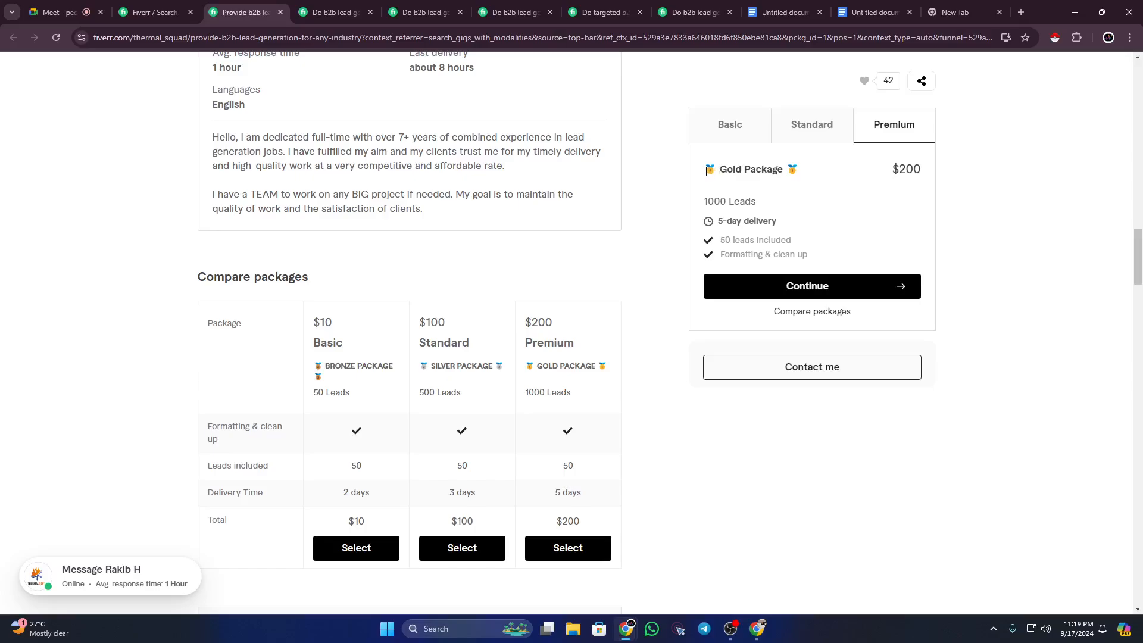
drag(706, 171, 808, 176)
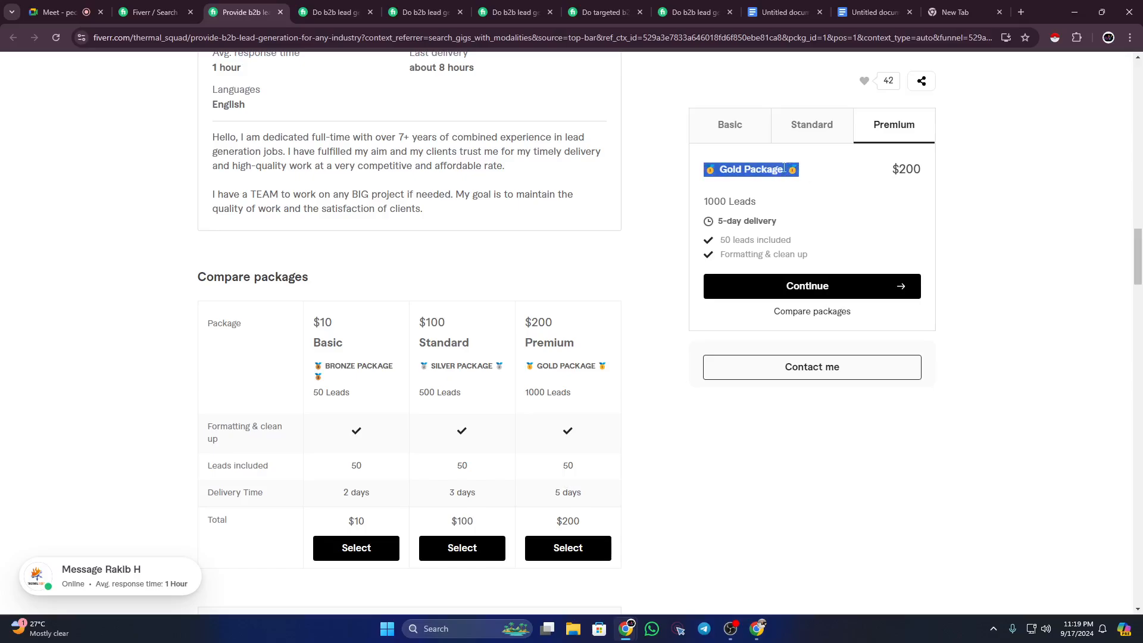
click(784, 168)
mouse_move(796, 170)
mouse_down()
mouse_move(684, 169)
mouse_move(804, 169)
mouse_up()
click(715, 171)
drag(704, 201, 763, 202)
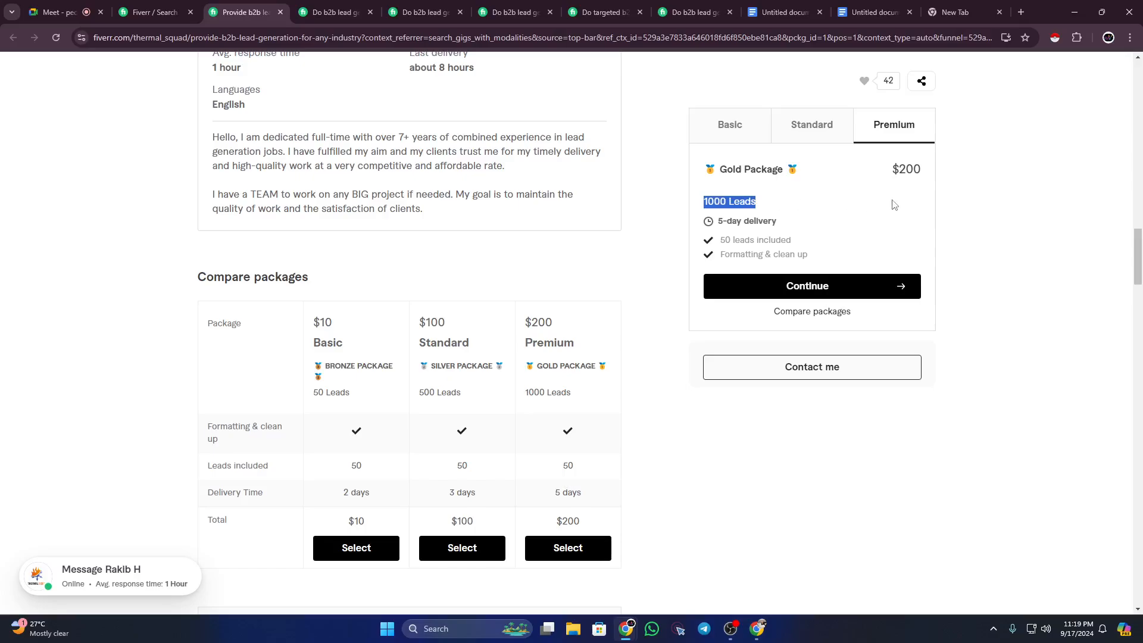
click(874, 12)
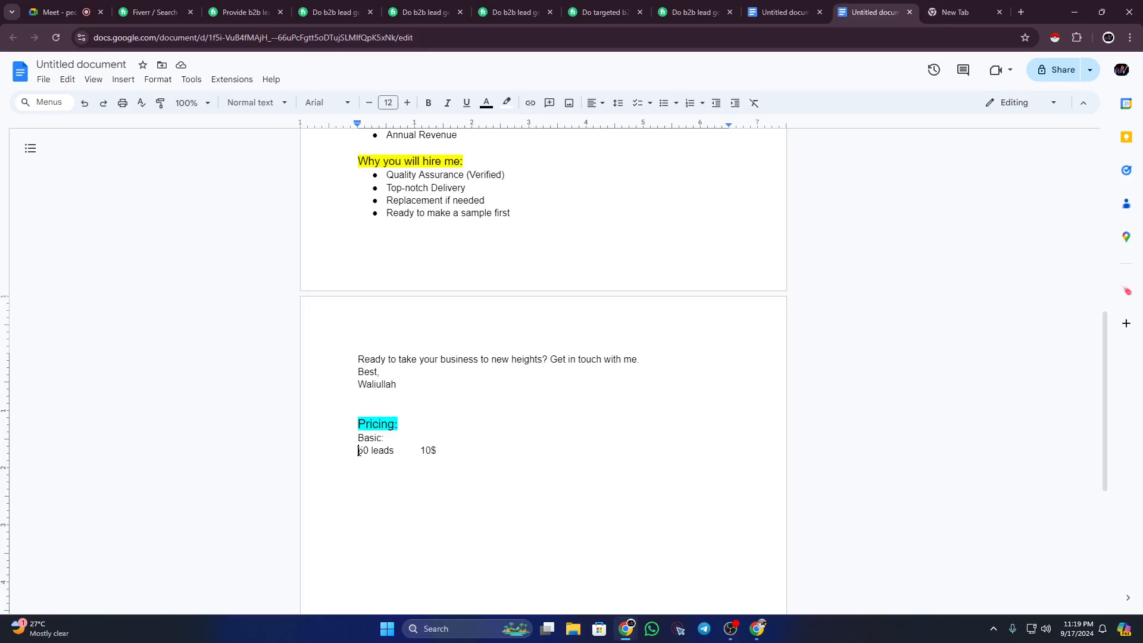
Step: Move the 10$ price from the '50 leads' line onto the 'Basic:' line
drag(420, 451, 441, 450)
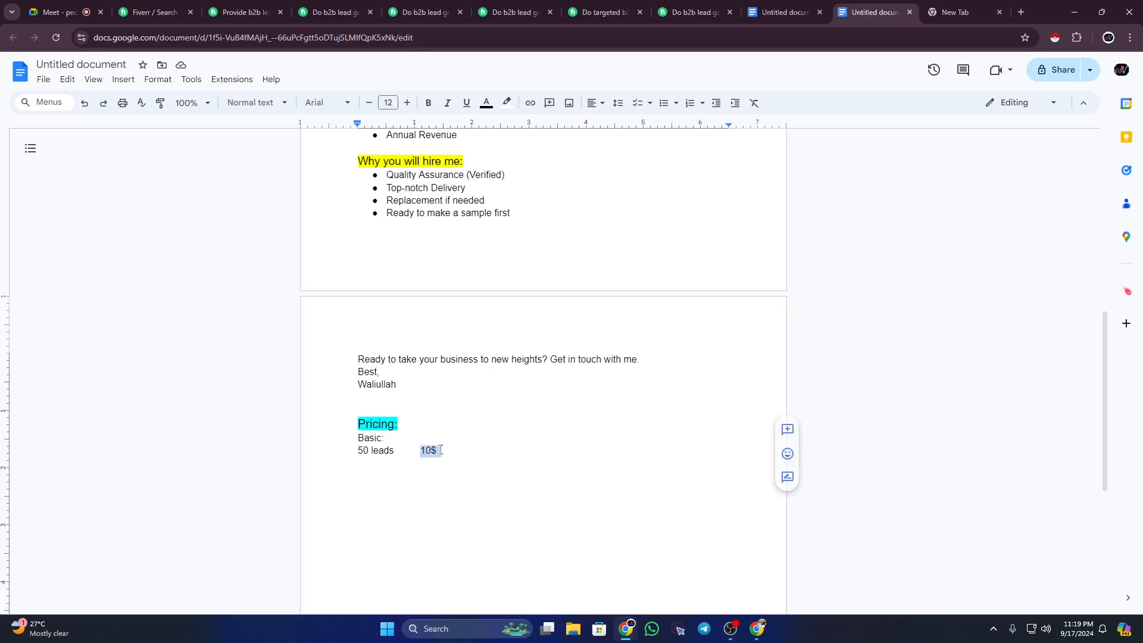
key(BackSpace)
click(419, 440)
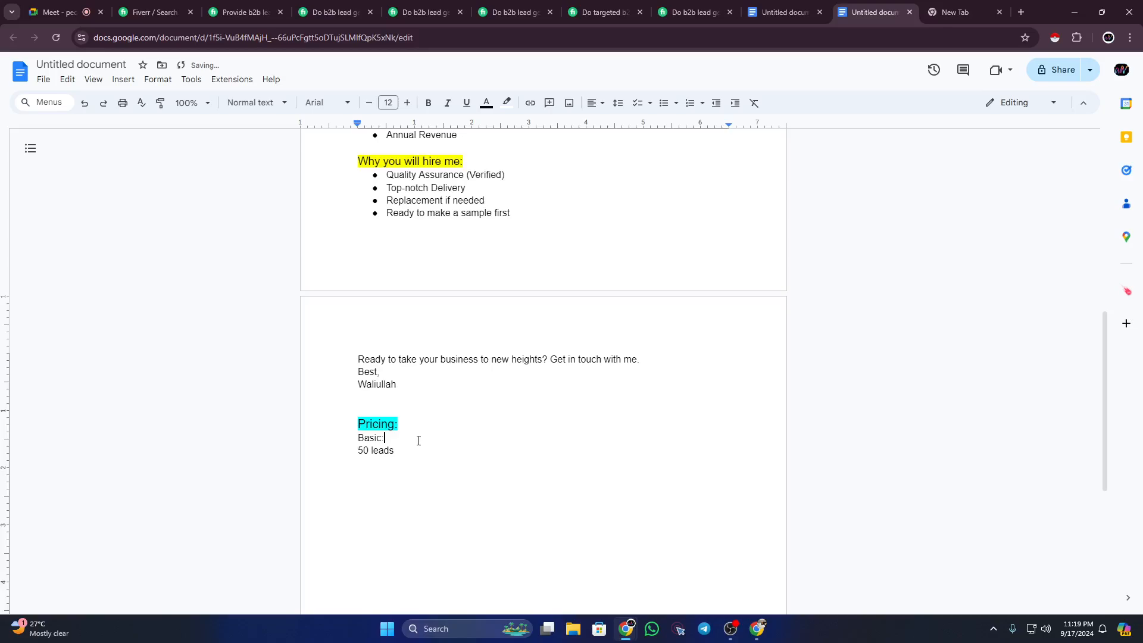
text(10$)
key(Return)
click(387, 438)
Step: Change '50 leads' to '50 b2b leads' and start a new line below it
click(404, 463)
key(ctrl+Left)
text(b2b b)
key(BackSpace)
click(419, 465)
key(Return)
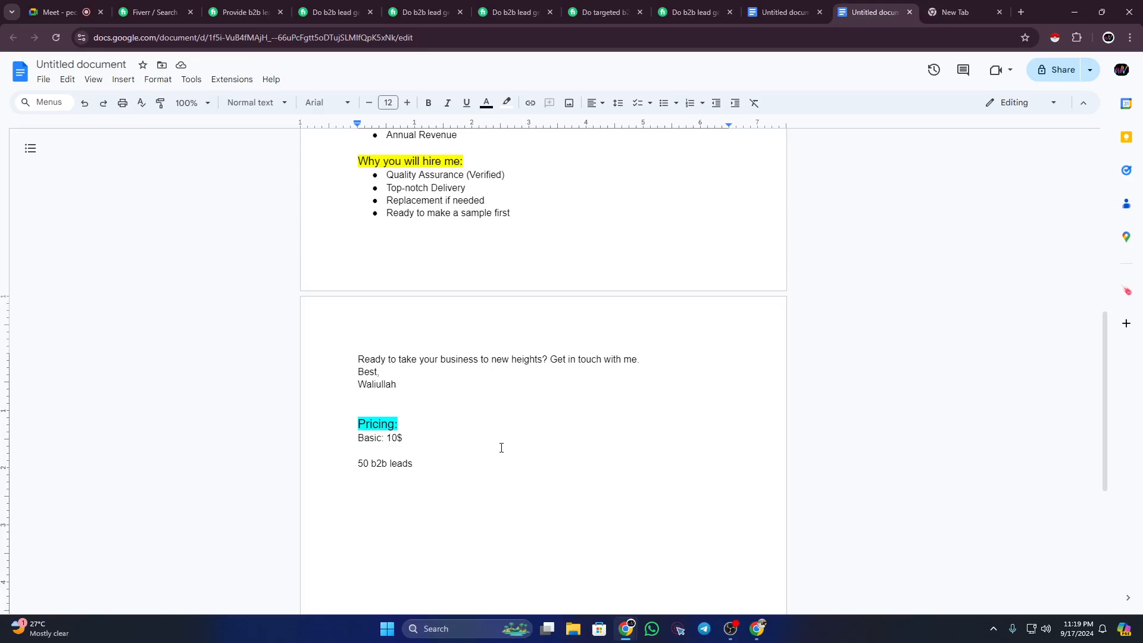
click(252, 6)
Step: Recheck the competitor's Gold Package with 1000 Leads, then return to the Untitled document
drag(705, 170, 801, 173)
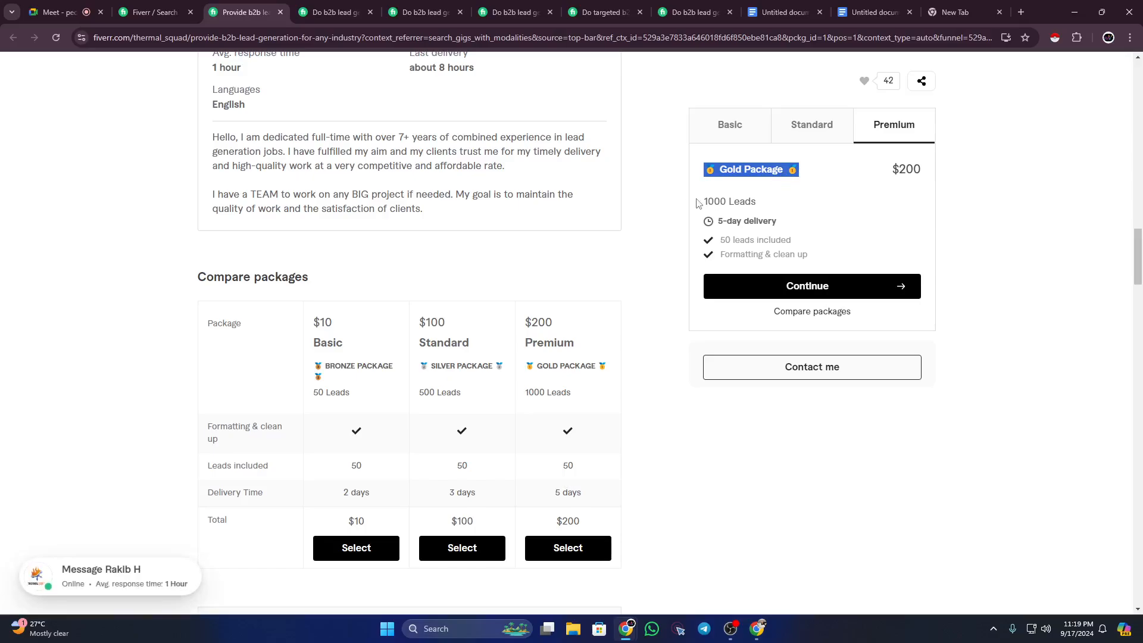
drag(701, 202, 784, 205)
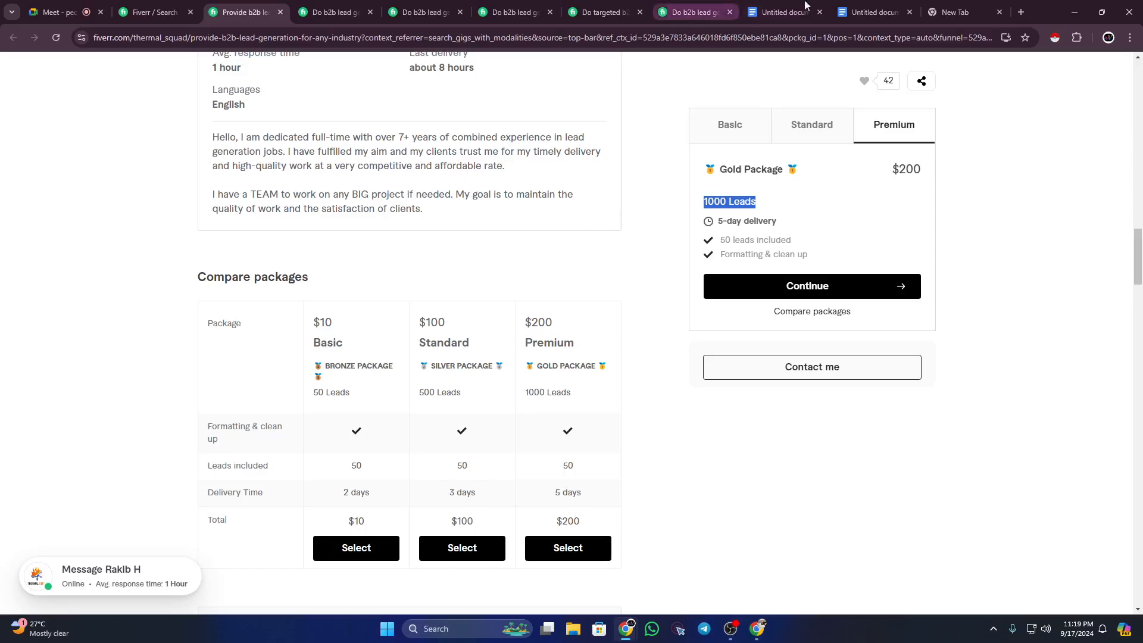
click(866, 12)
Step: Review the outline's lead data fields, from First Name through Business Email to Annual Revenue
scroll(545, 275, up, 5)
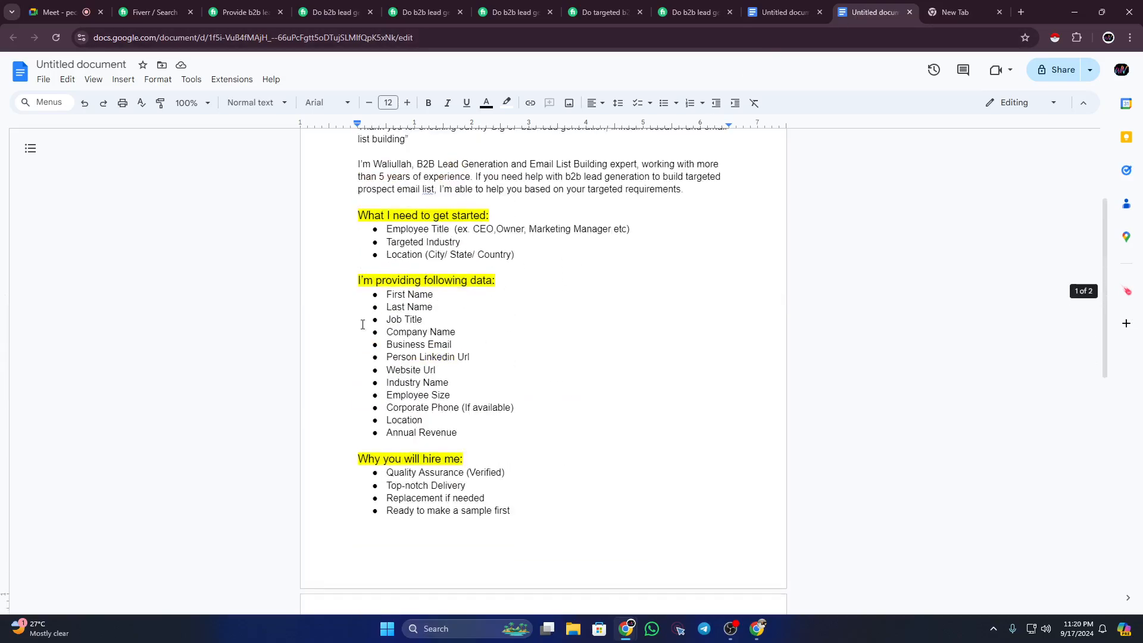
click(388, 296)
drag(393, 305, 480, 431)
click(457, 366)
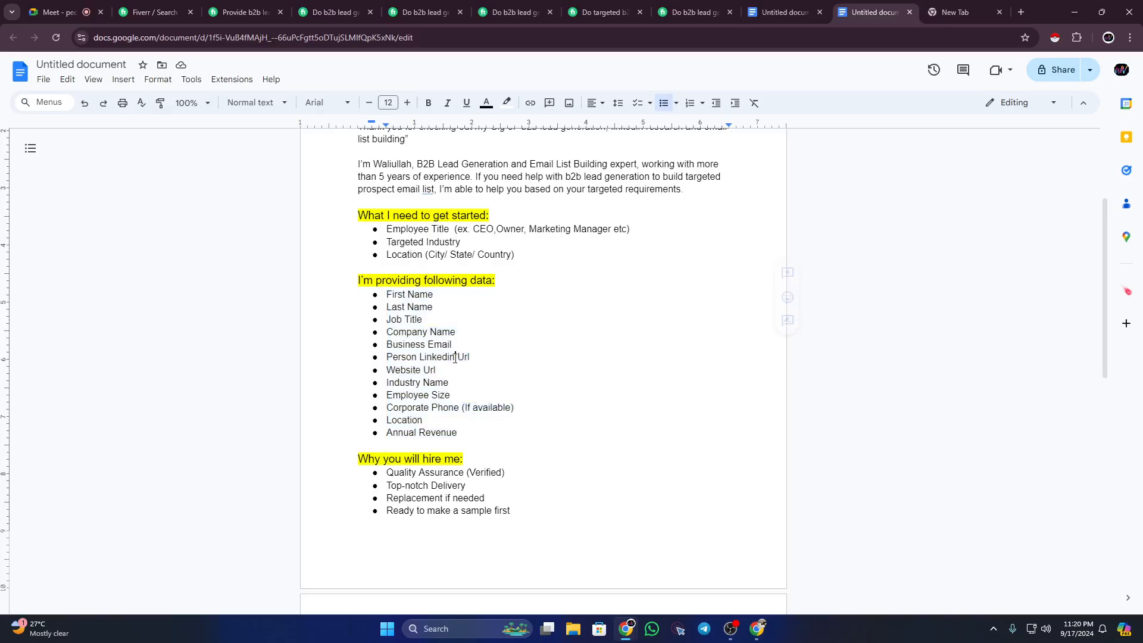
drag(391, 342, 421, 370)
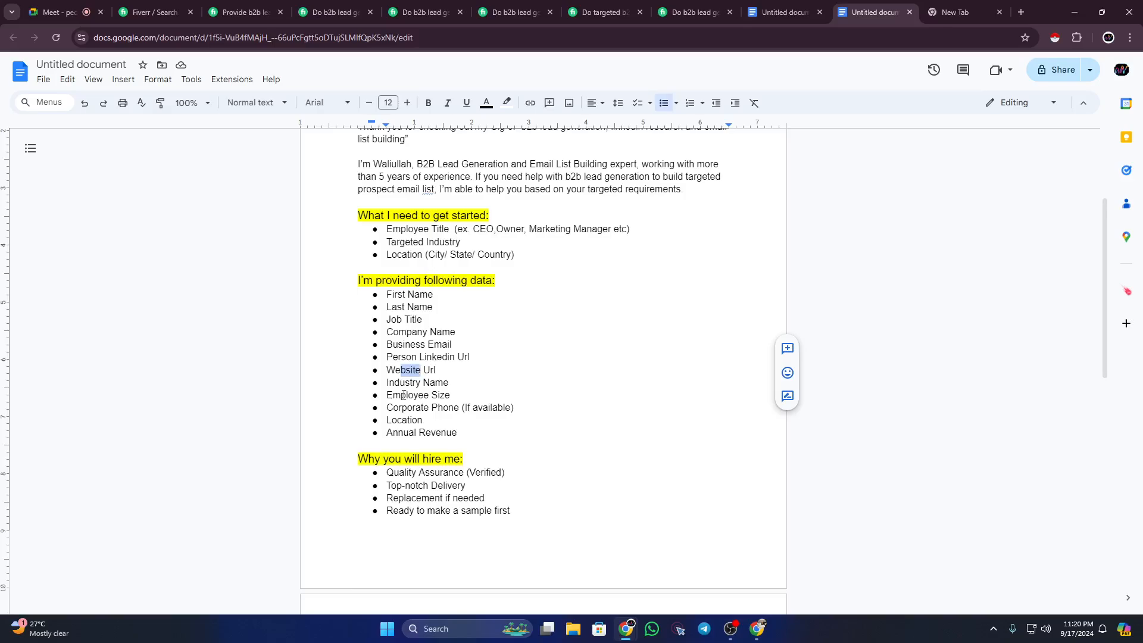
click(459, 369)
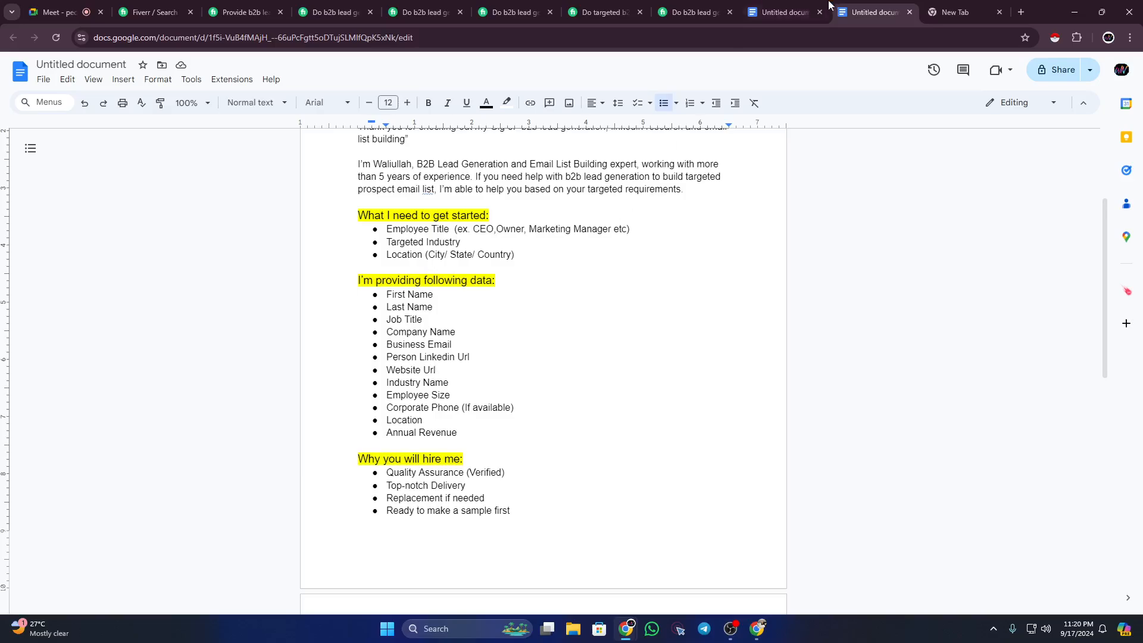
click(781, 5)
click(857, 11)
Step: Under '50 b2b leads', type 'Including with Contact Name, Business Email, Website, Linkedin url etc'
scroll(546, 480, down, 5)
scroll(405, 512, down, 1)
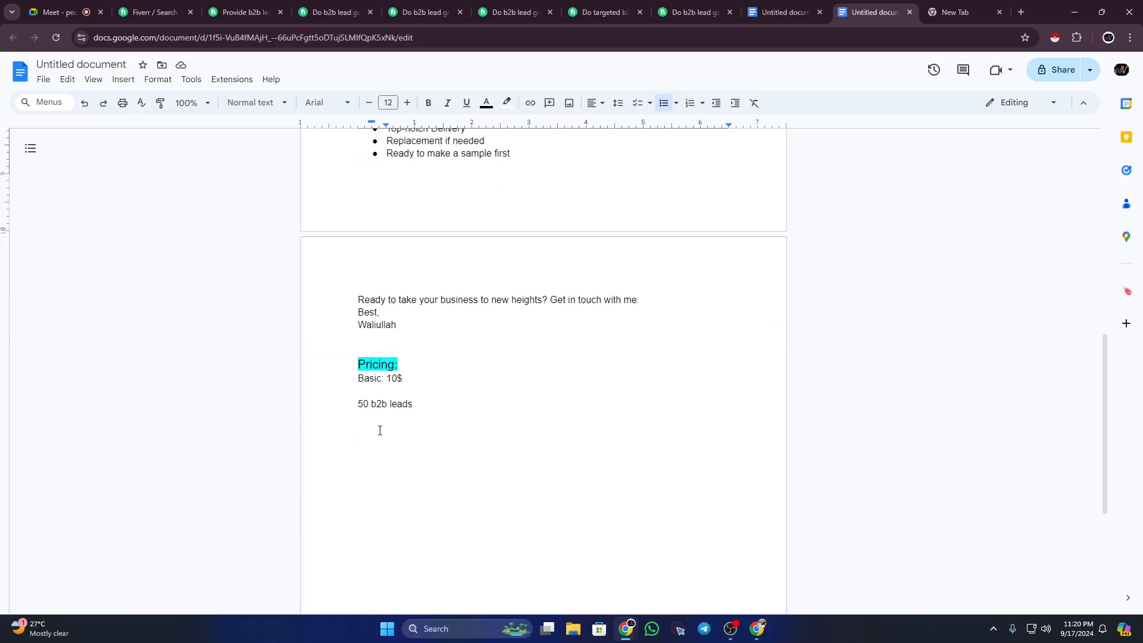
click(377, 415)
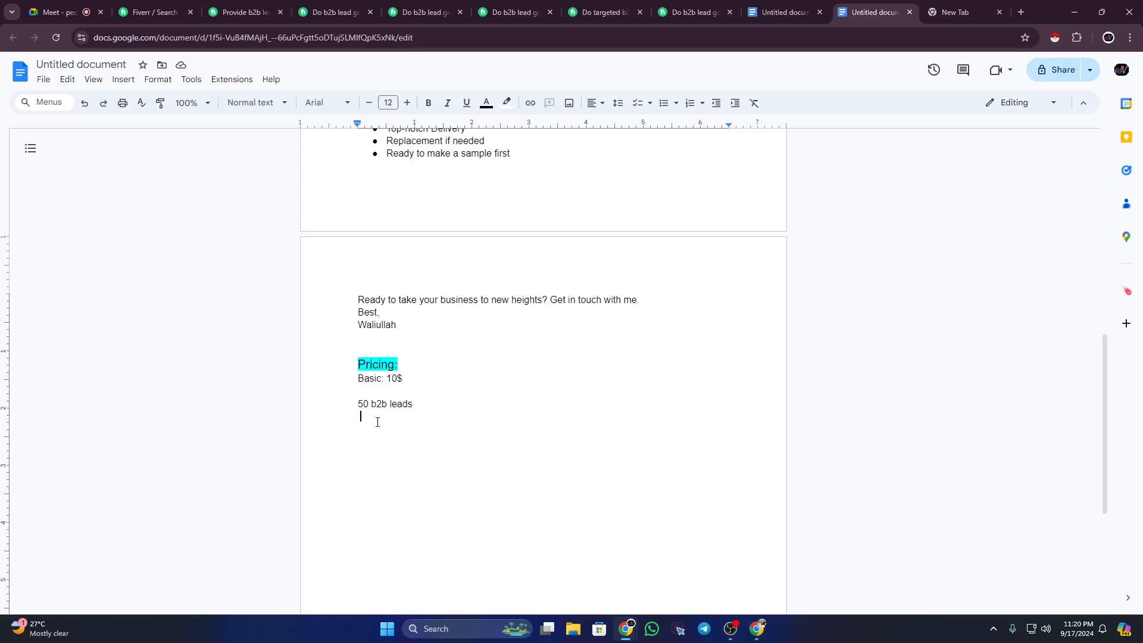
text(Including with Contact Name)
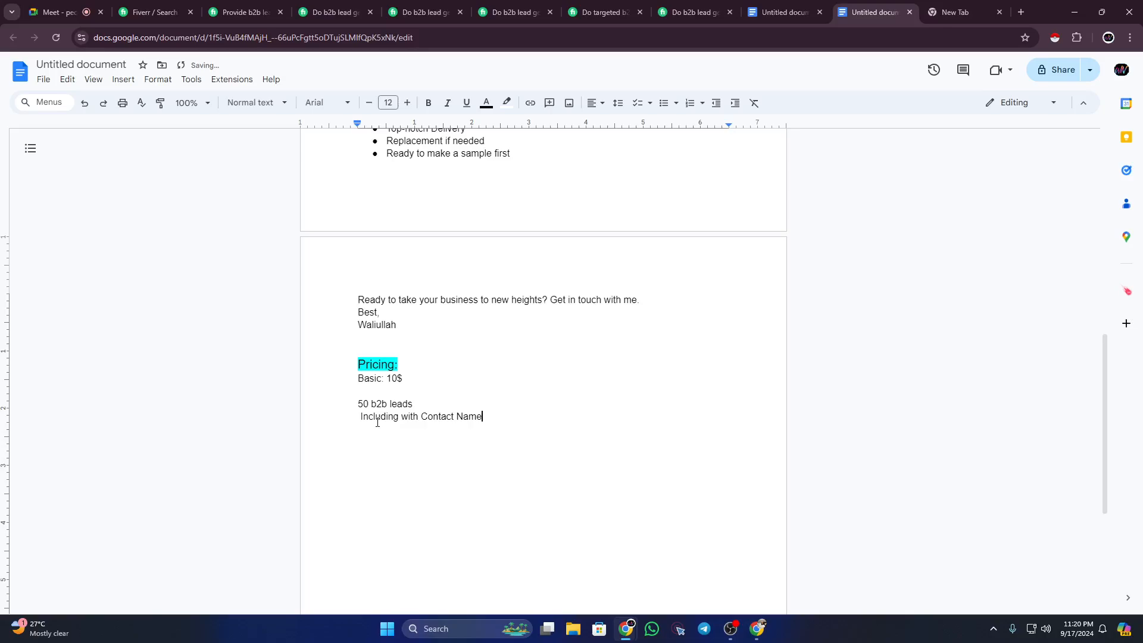
text(, Business Email, Website, Linkedin)
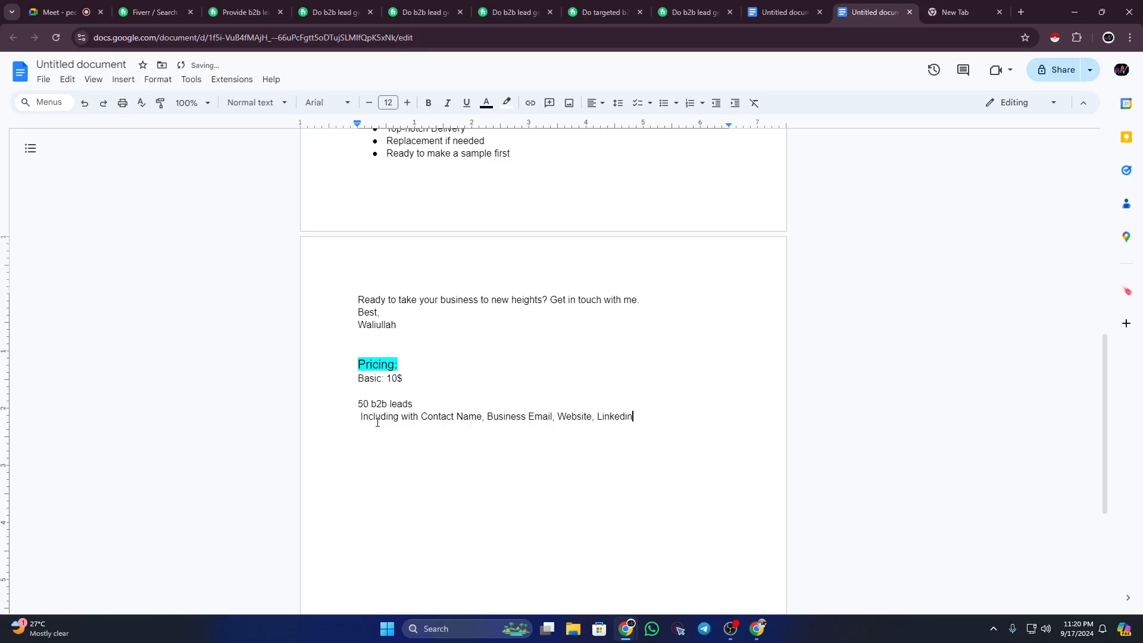
text( url etc)
Step: Compare the Basic and Standard package descriptions of the targeted b2b competitor gig
click(361, 418)
click(601, 12)
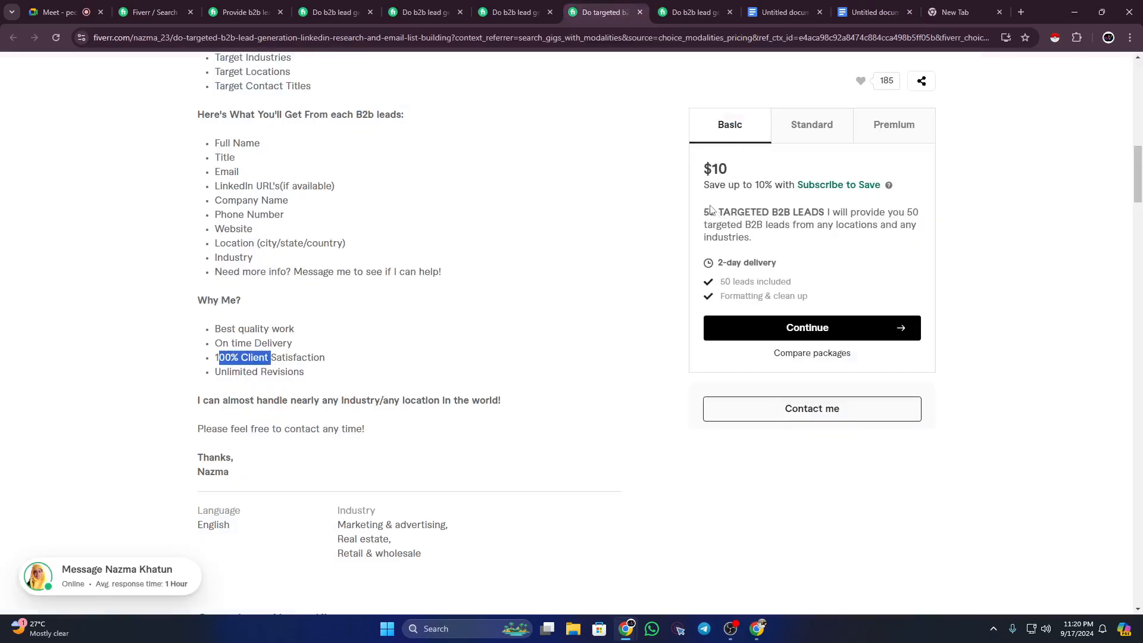
drag(704, 212, 763, 229)
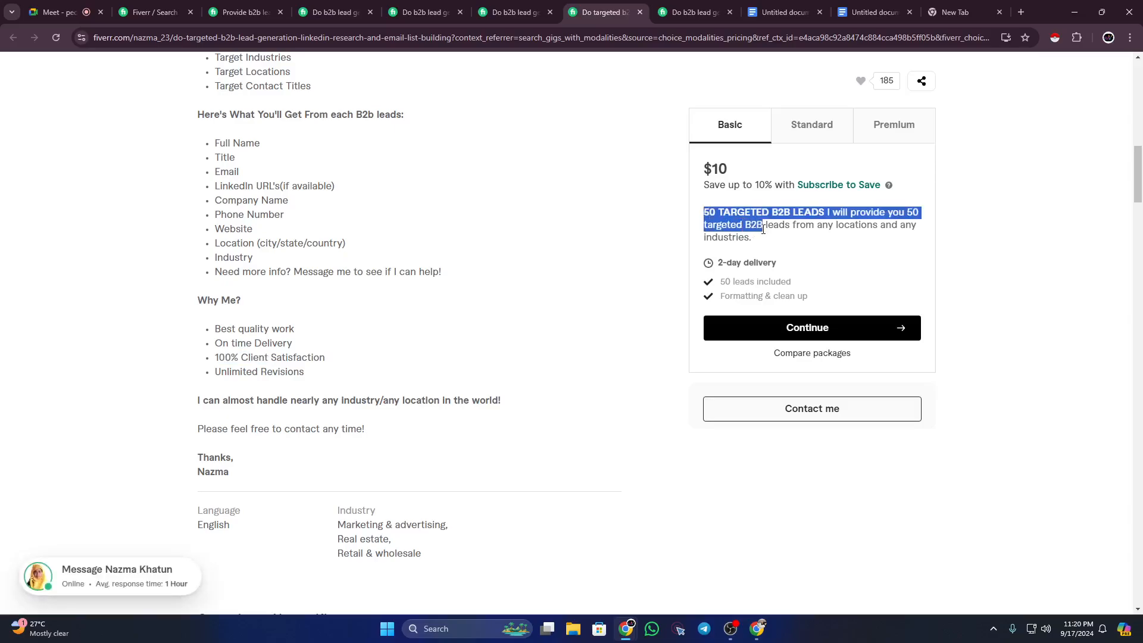
click(778, 212)
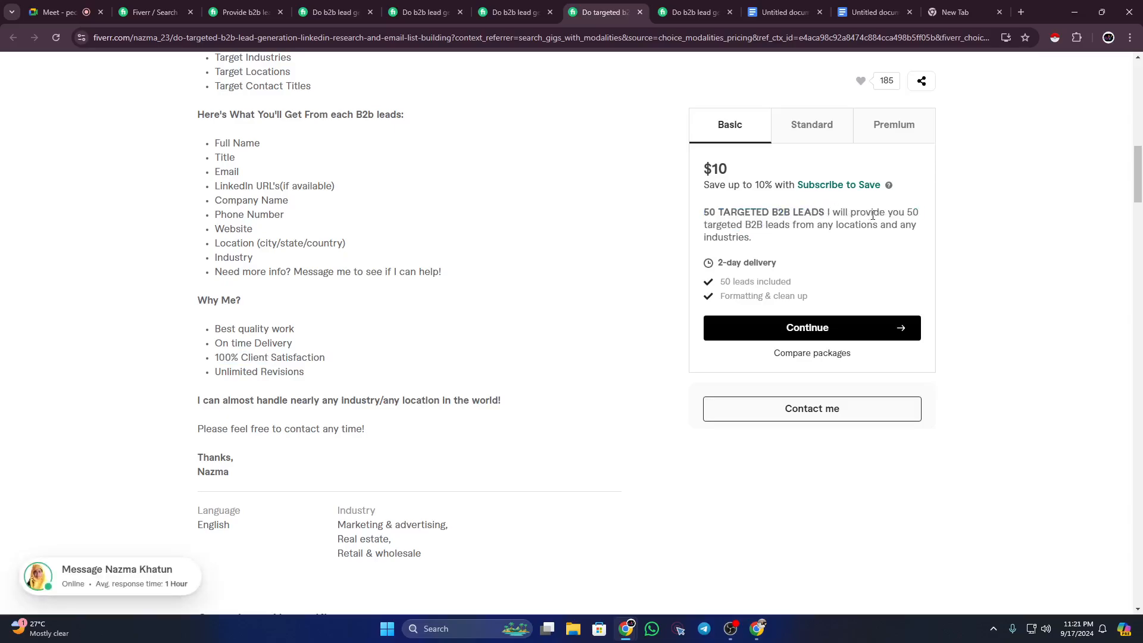
drag(773, 225, 855, 225)
click(808, 124)
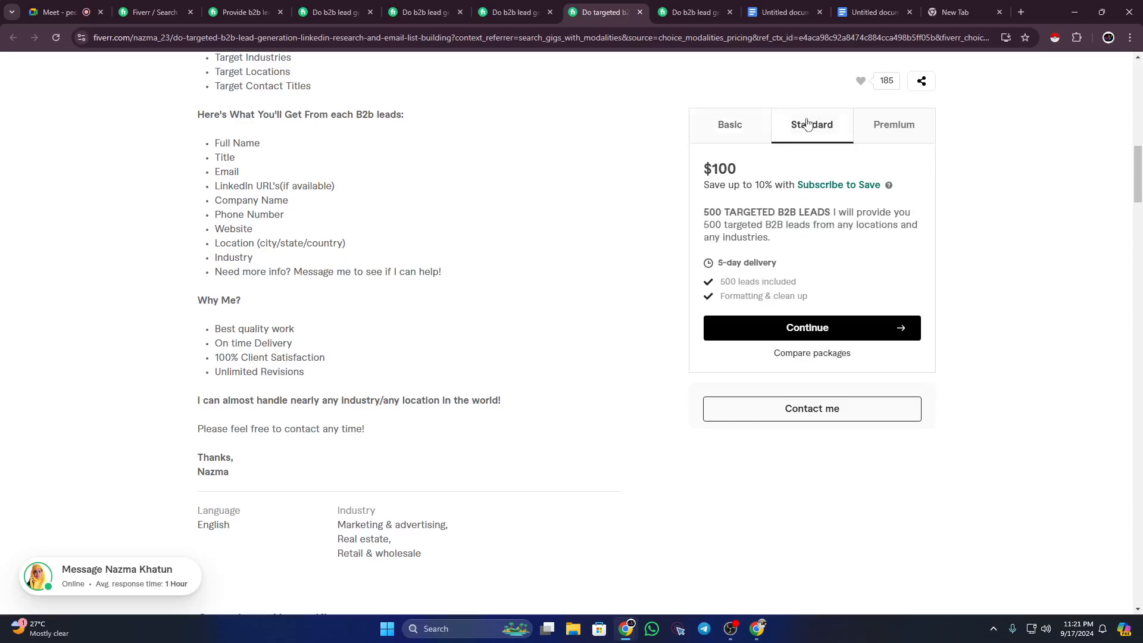
click(743, 137)
Step: Read the Basic package and Standard price of two more competitor gigs
key(ctrl+Tab)
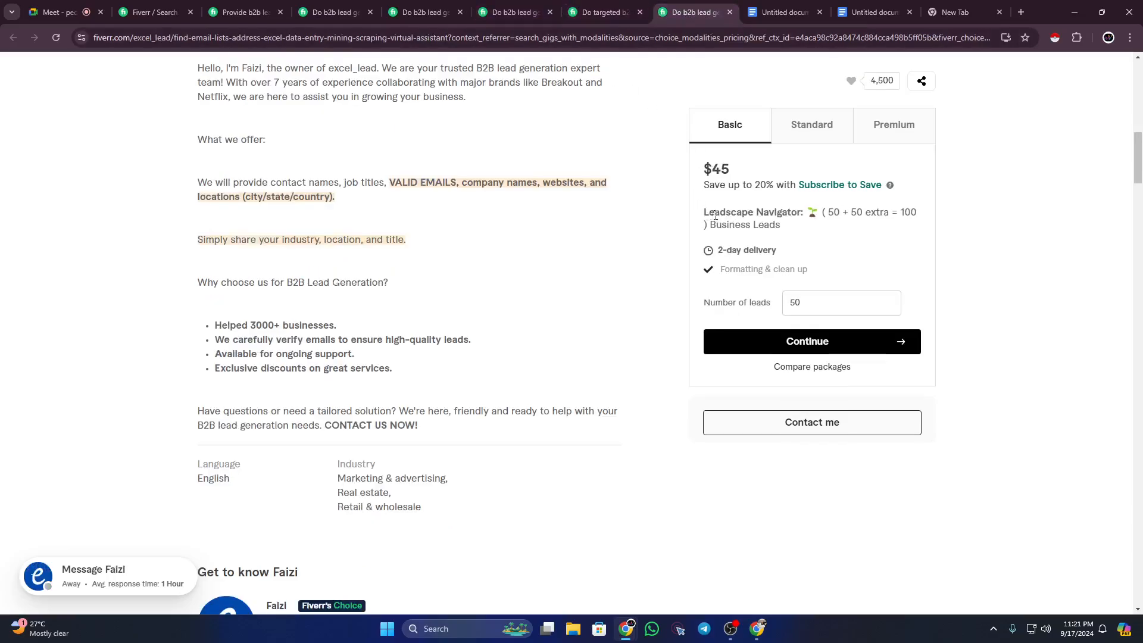
drag(709, 213, 833, 224)
click(810, 107)
click(816, 137)
click(423, 11)
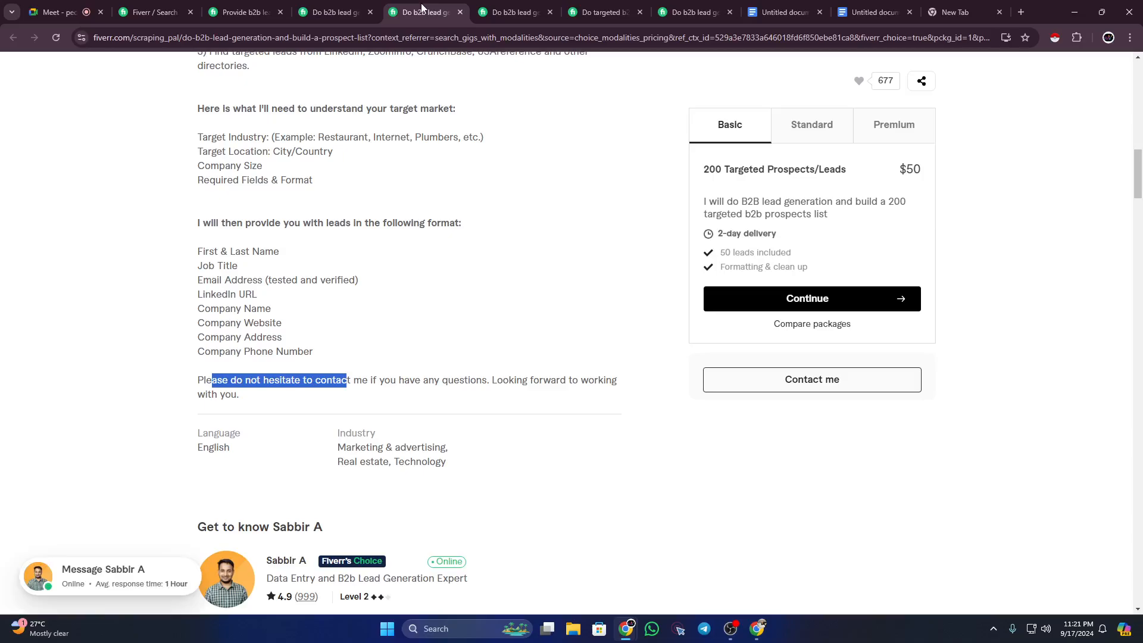
drag(709, 201, 831, 222)
Step: Delete the trailing character after 'etc' in the Including line
click(851, 13)
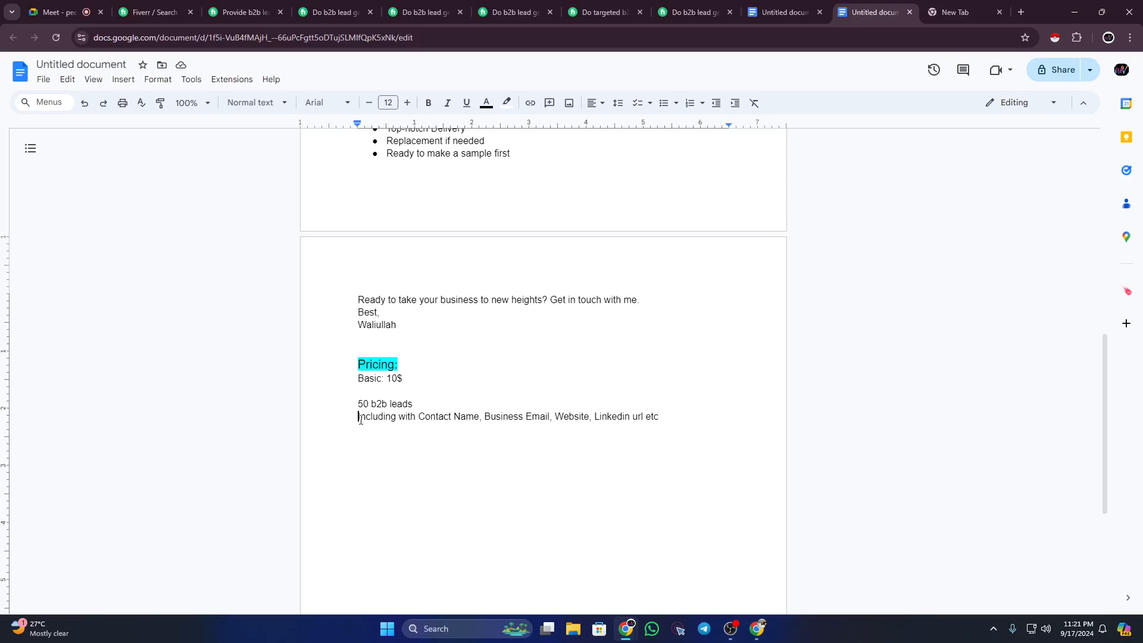
drag(360, 416, 660, 419)
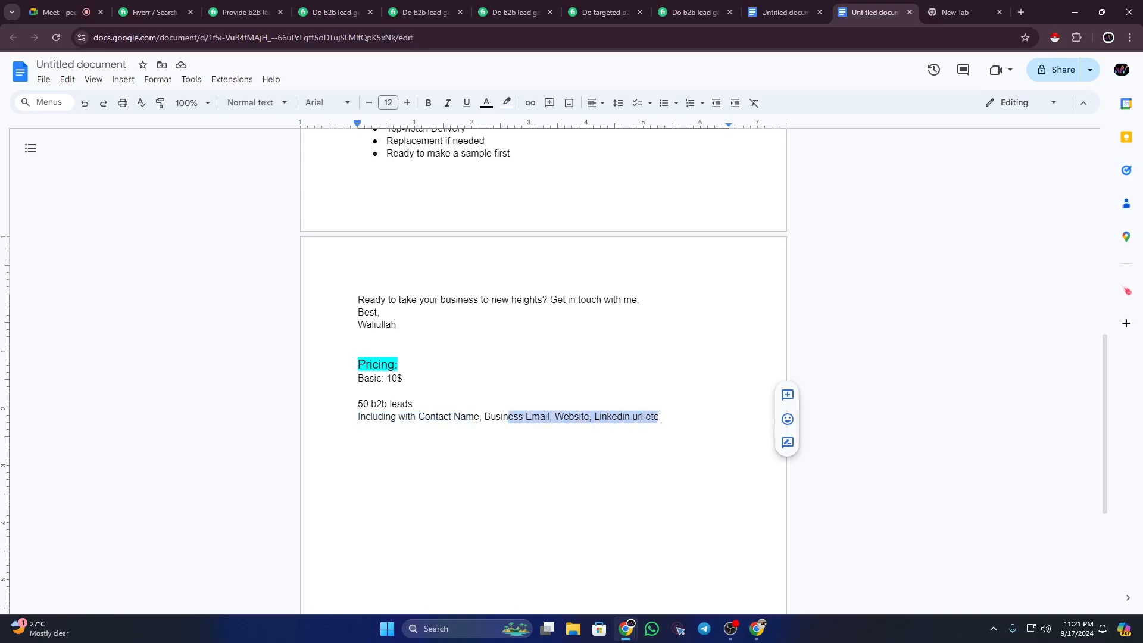
click(661, 418)
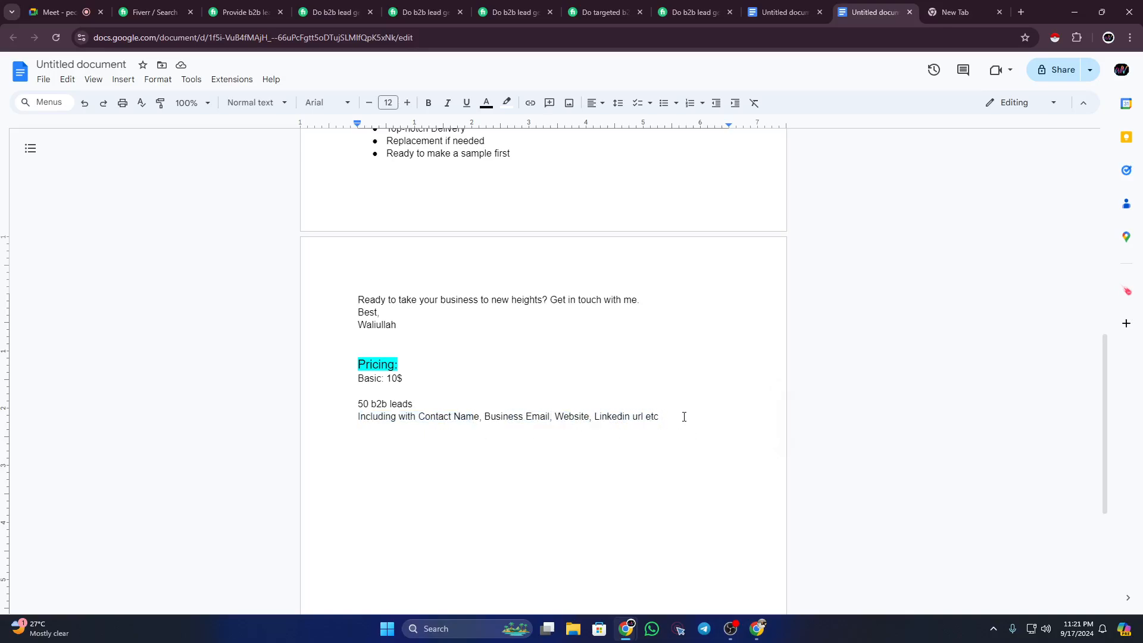
key(BackSpace)
Step: Paste two copies of the Basic price block below the original
drag(357, 376, 660, 418)
key(ctrl+c)
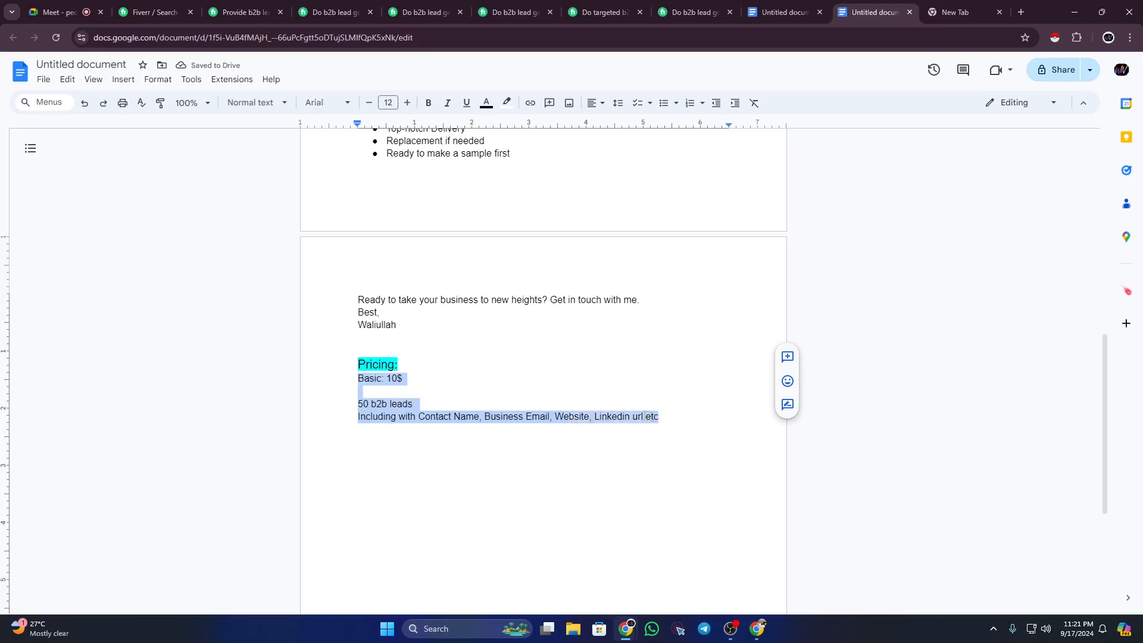
click(596, 447)
key(ctrl+v)
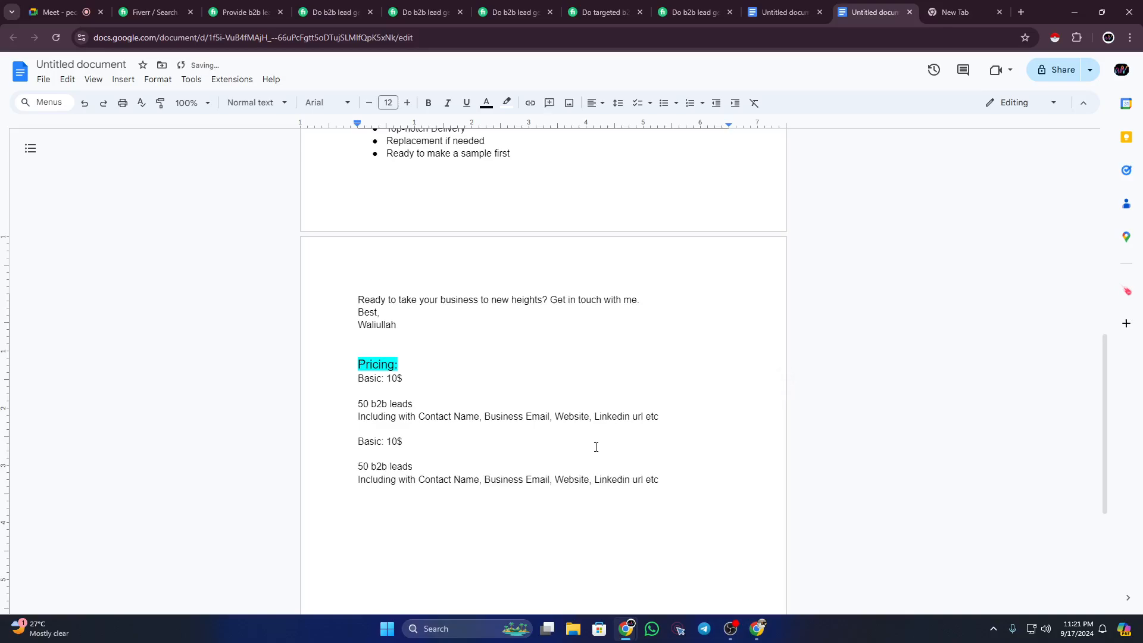
key(Return)
key(Return)
key(ctrl+v)
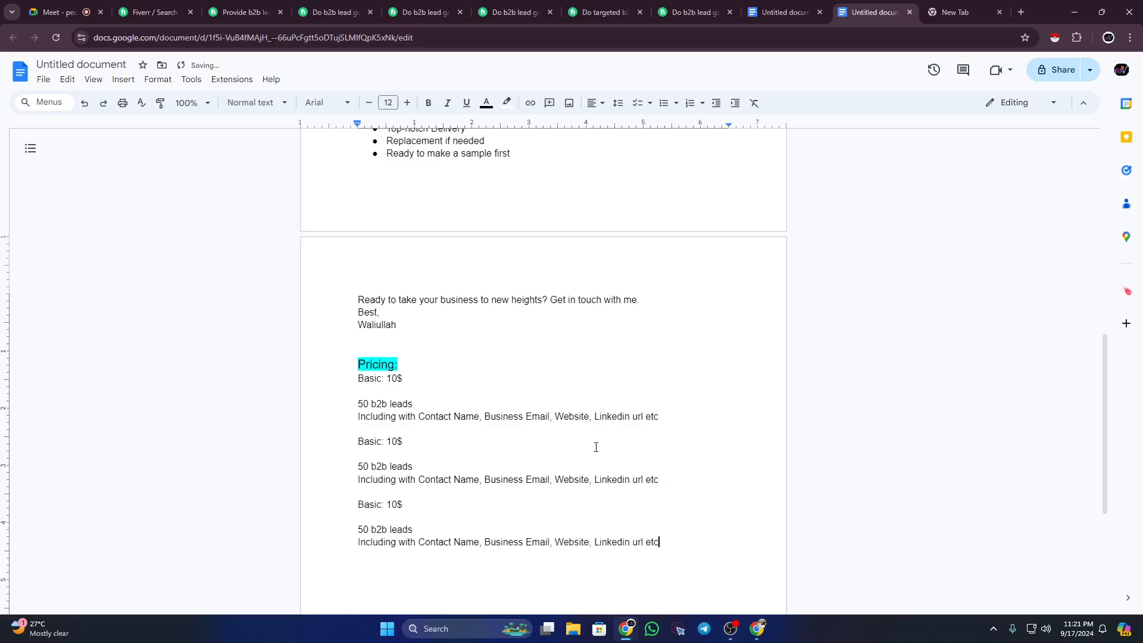
Step: Rename the second block's 'Basic' to 'Standard', briefly checking the targeted b2b competitor gig
scroll(419, 390, down, 1)
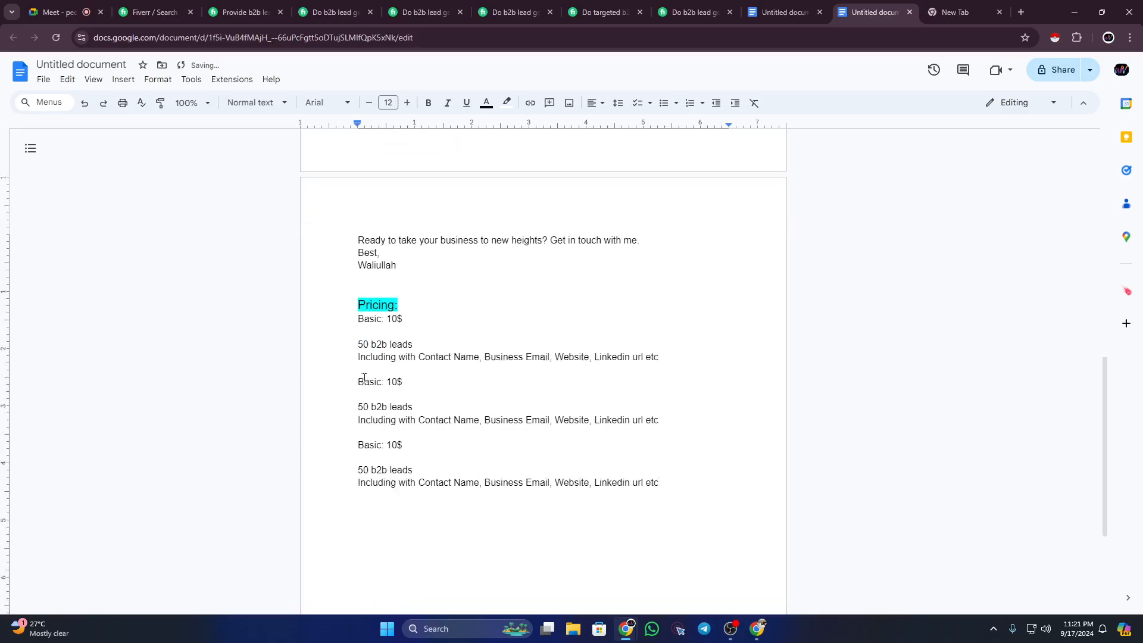
drag(359, 382, 382, 385)
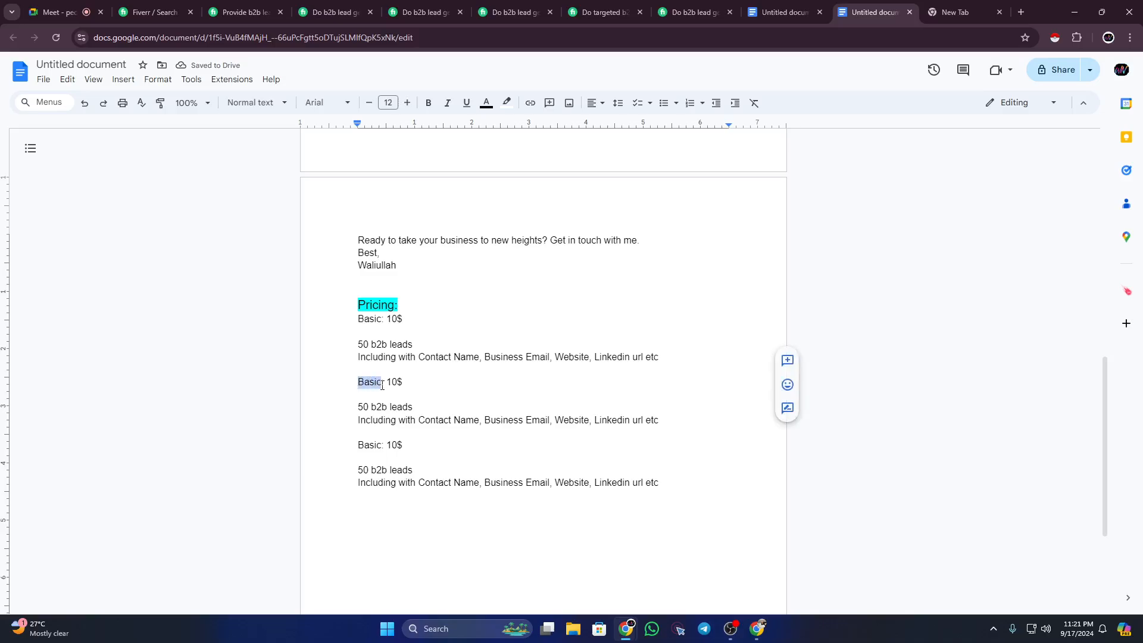
text(Sta)
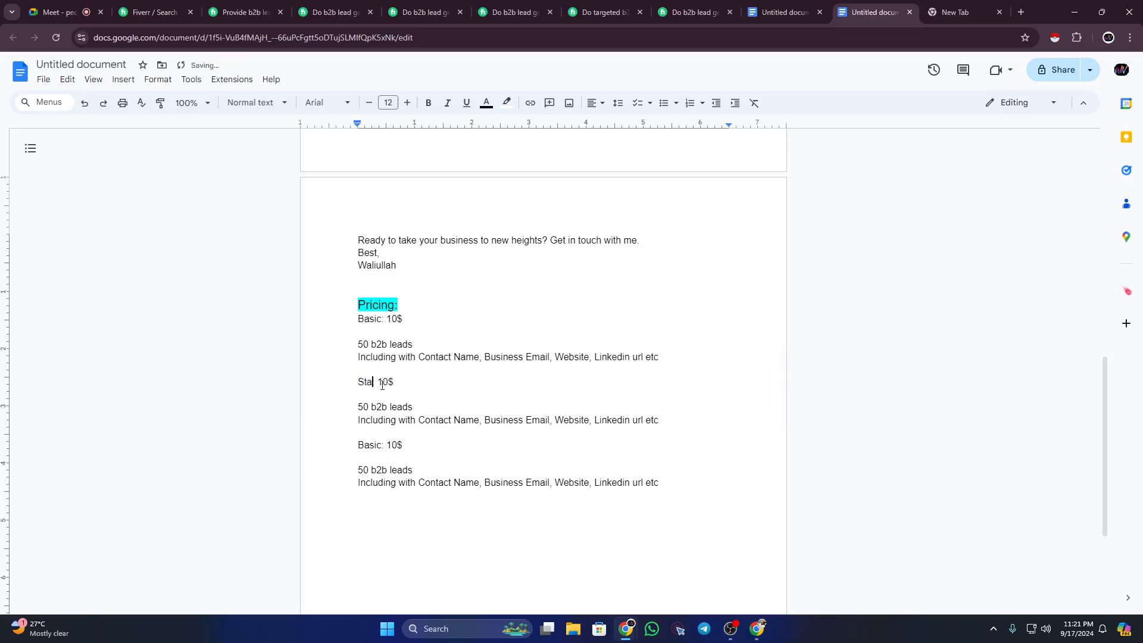
text(ndard)
click(598, 12)
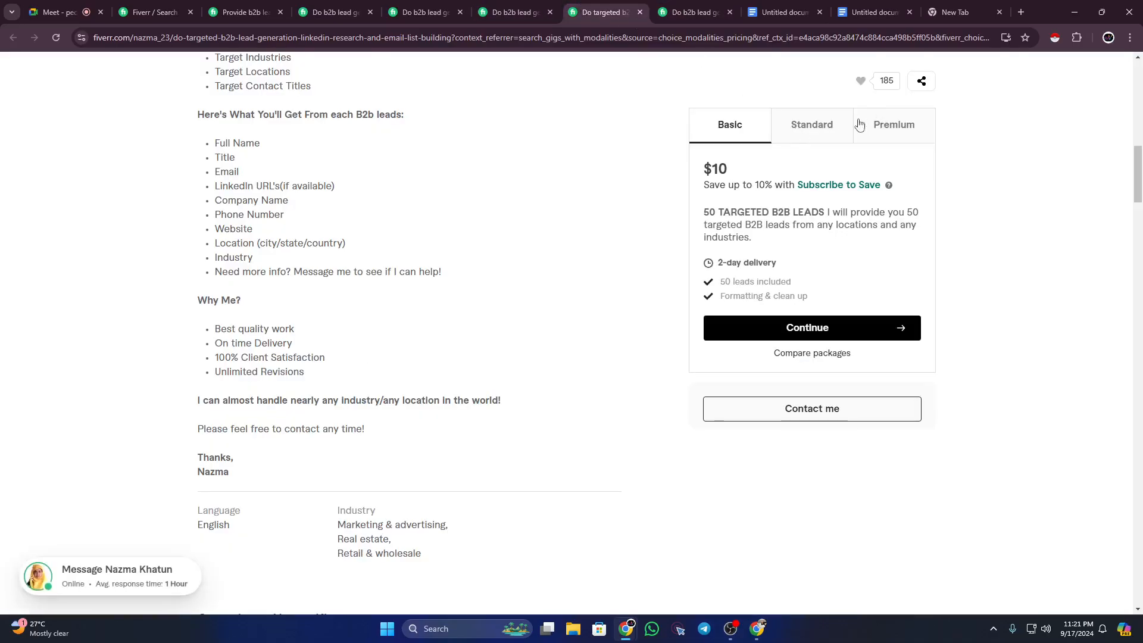
click(870, 12)
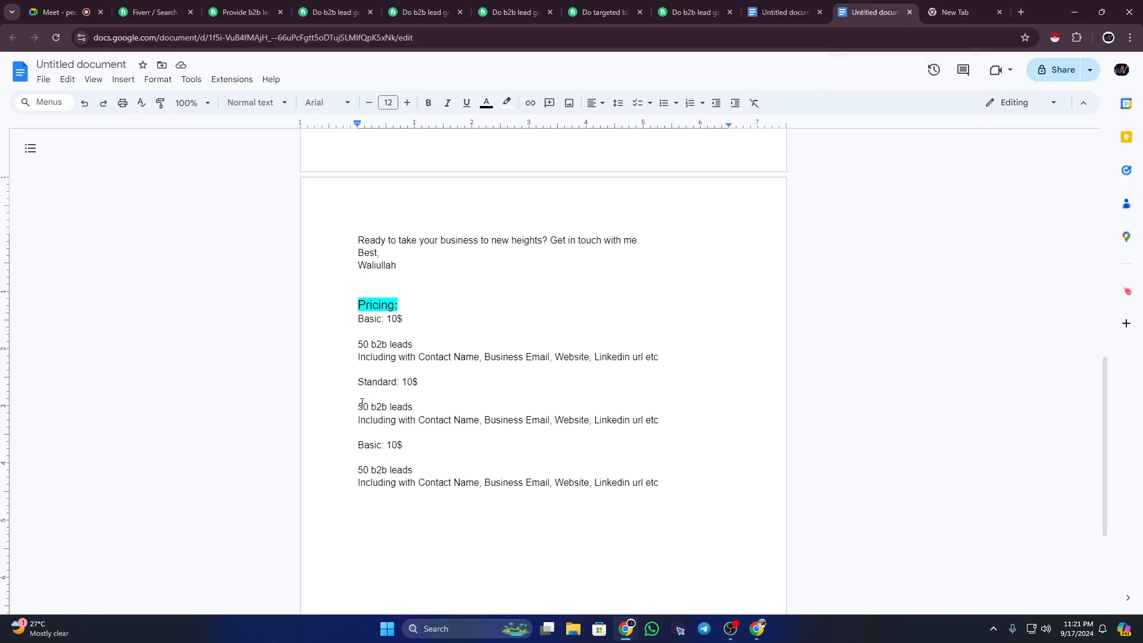
Step: Make the second tier 'Standard: 20$' with 100 b2b leads
text(:)
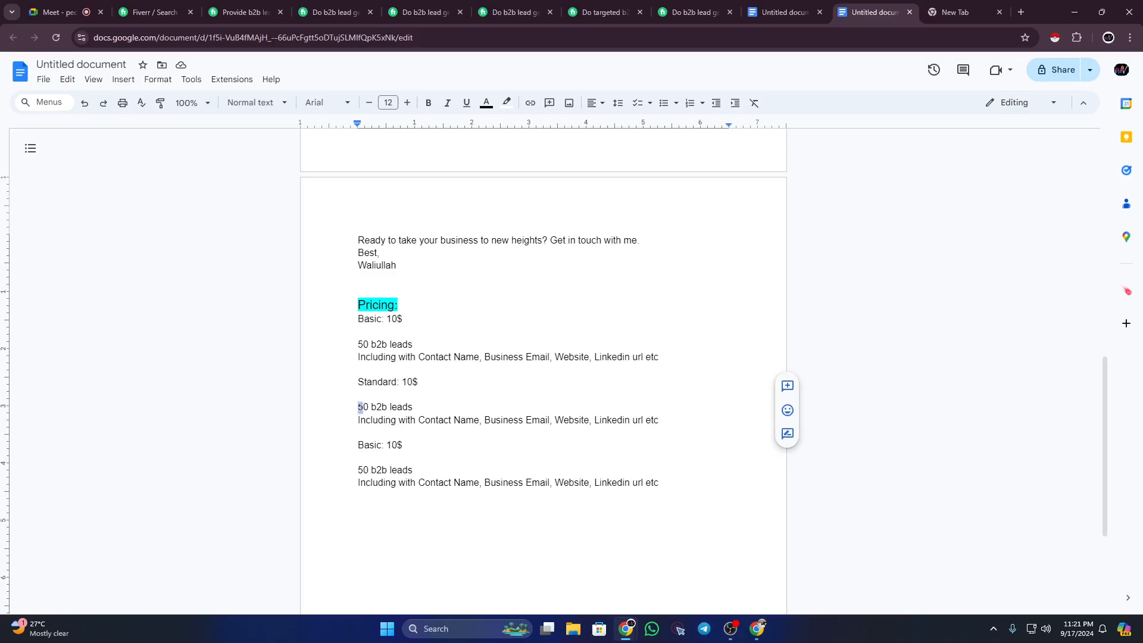
click(361, 408)
text(0)
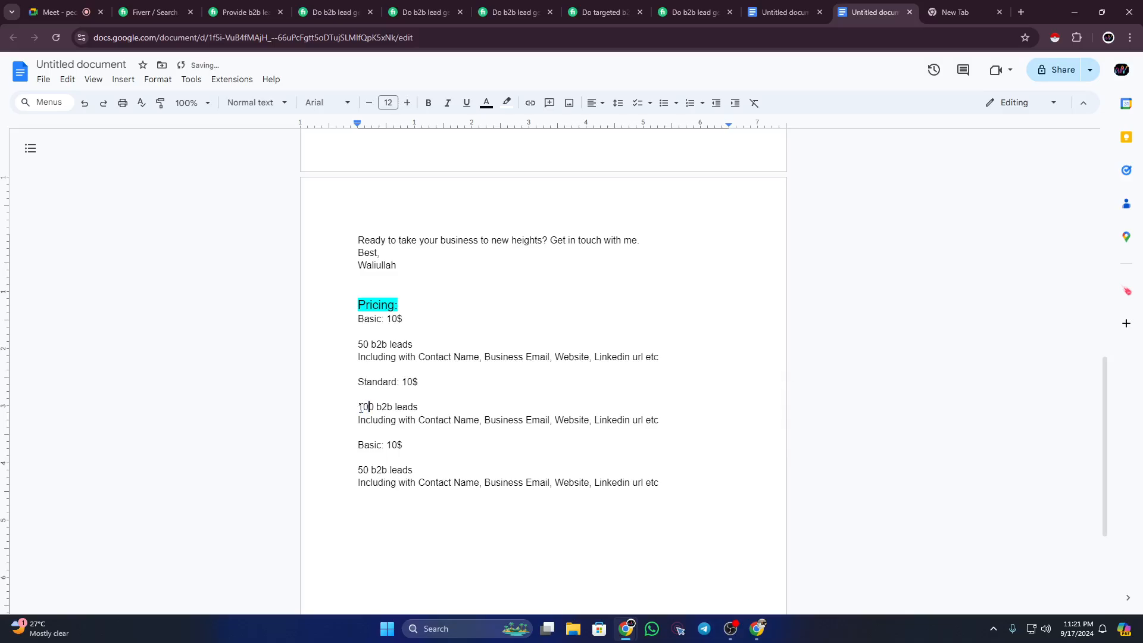
drag(408, 385, 402, 385)
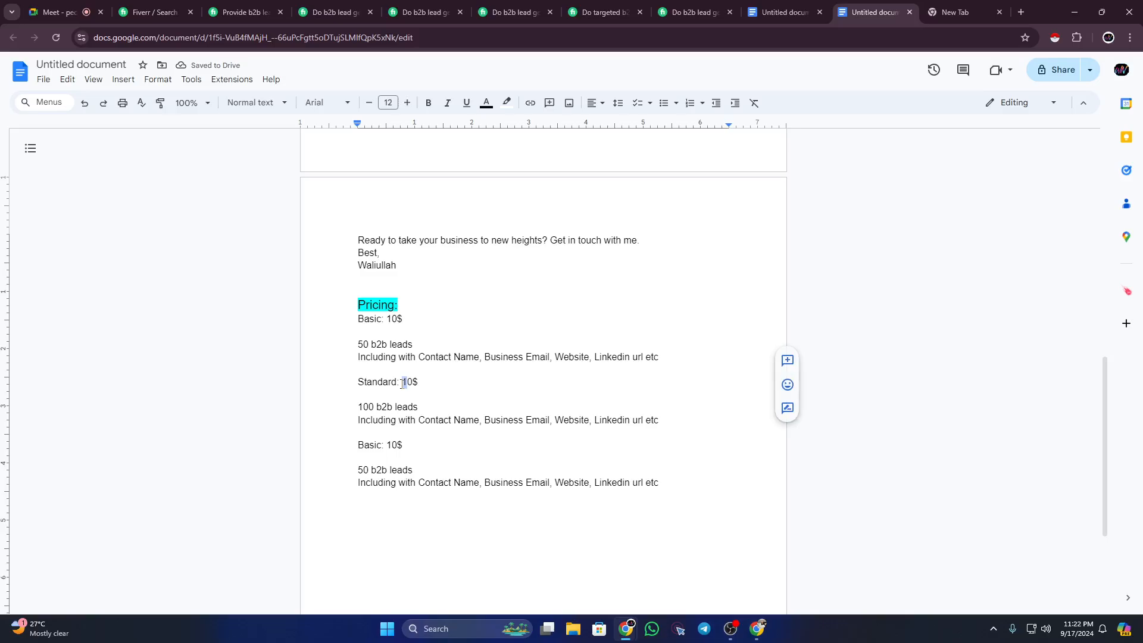
text(2)
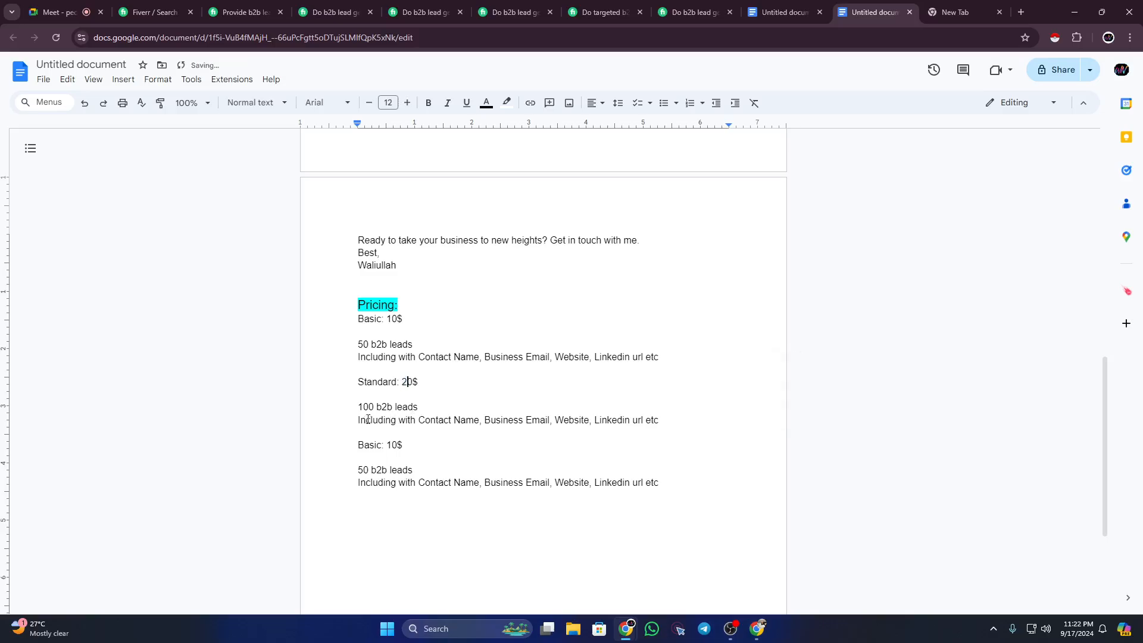
drag(356, 421, 661, 421)
click(661, 421)
Step: Rename the third tier 'Premium' and raise its leads to 500
double_click(378, 444)
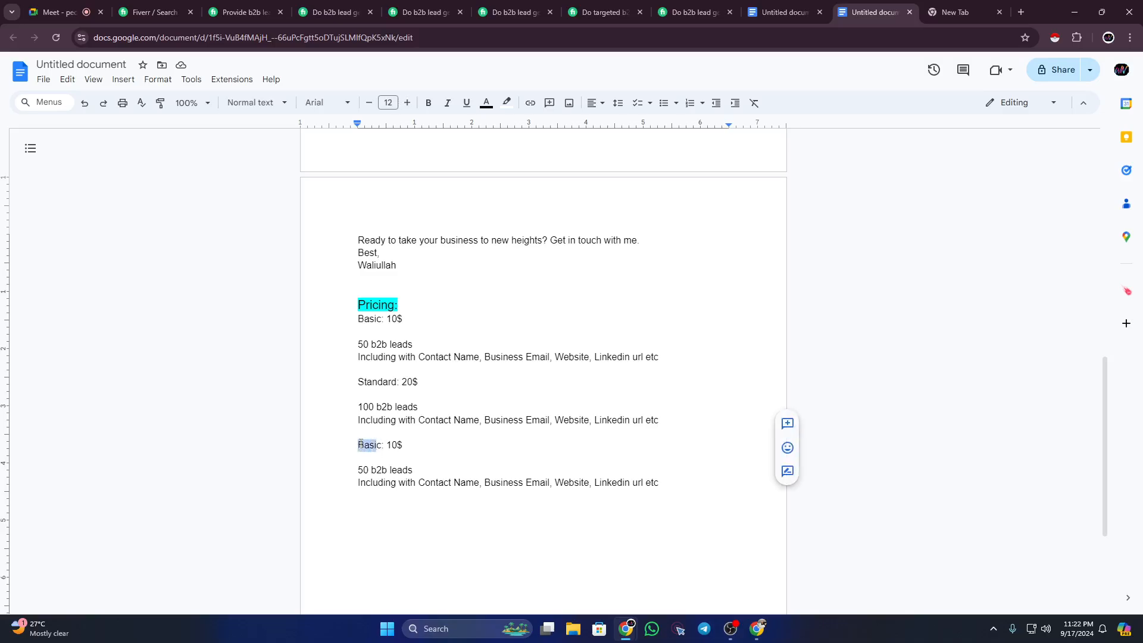
key(BackSpace)
text(d)
key(BackSpace)
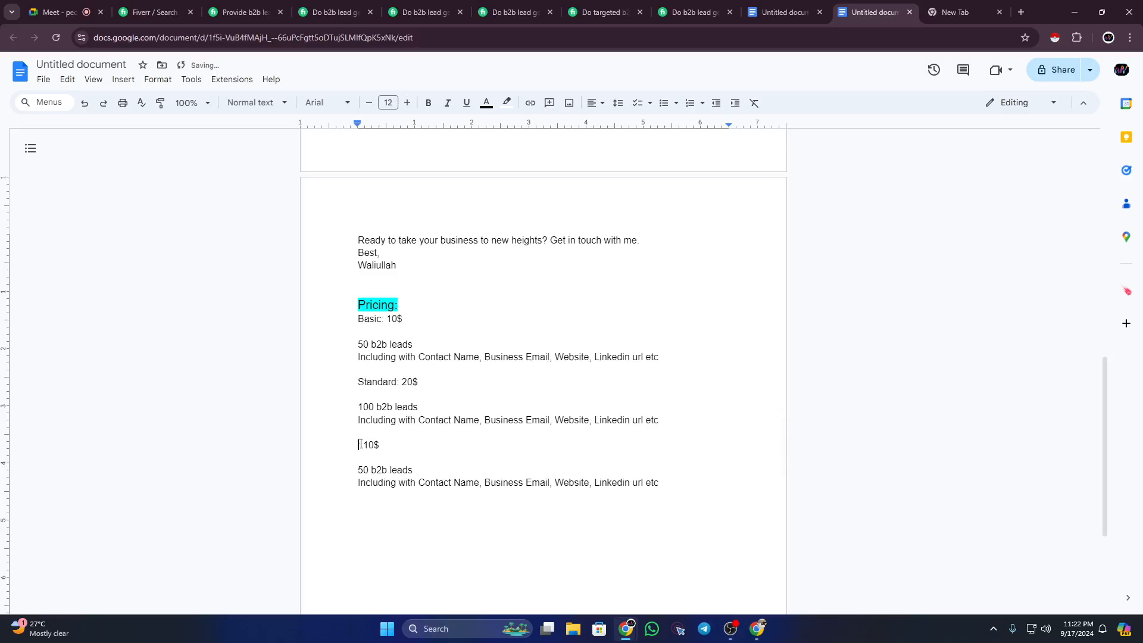
text(Premium)
click(367, 468)
text(0)
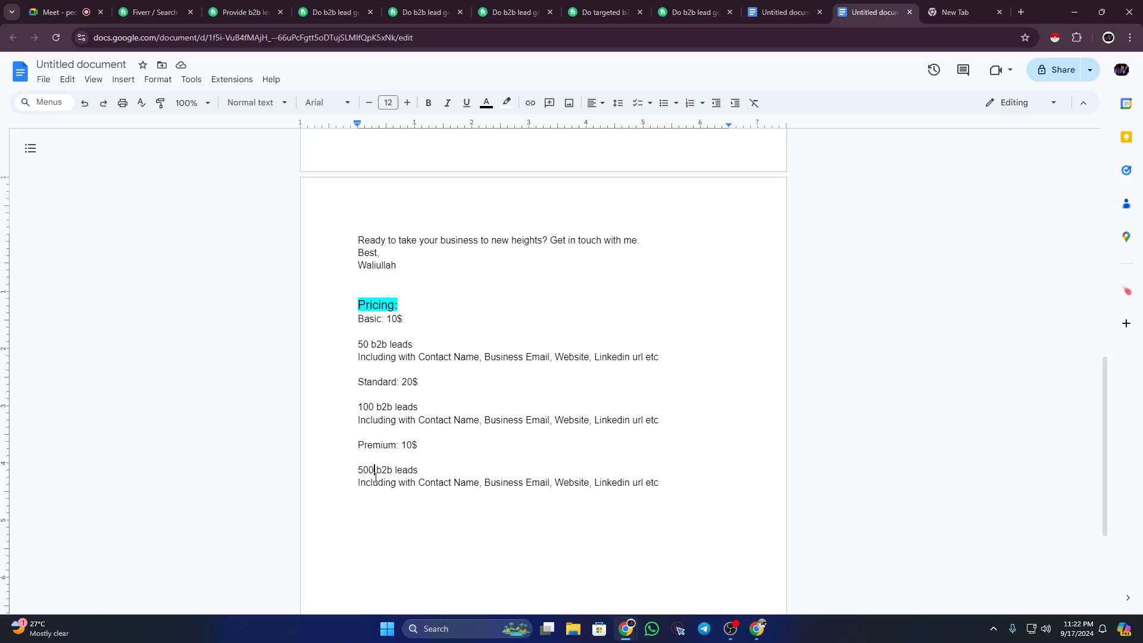
Step: Change the Premium tier price from 10$ to 90$
click(410, 445)
text(0)
drag(412, 445, 403, 445)
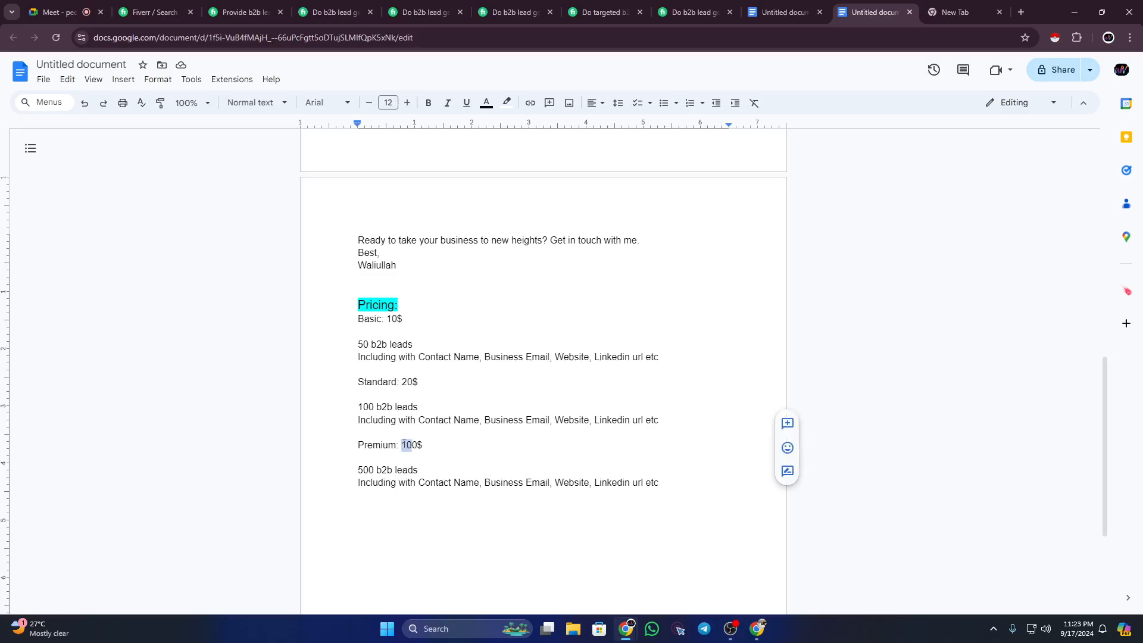
text(9)
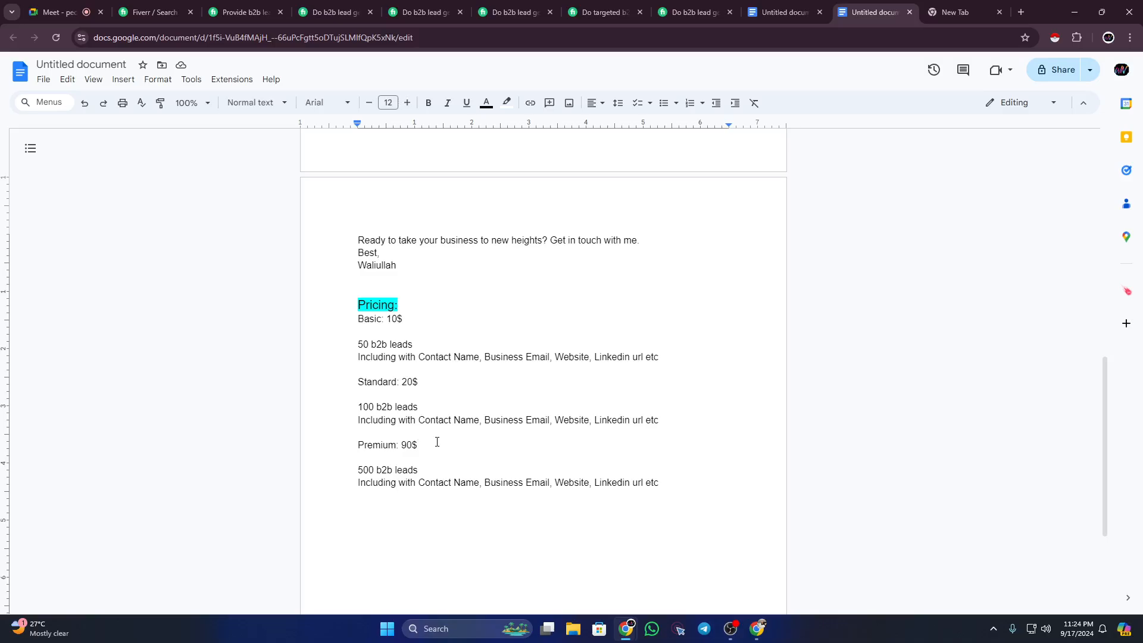
Step: Insert a blank line above each of the Premium, Standard and Basic tiers
click(359, 446)
key(Return)
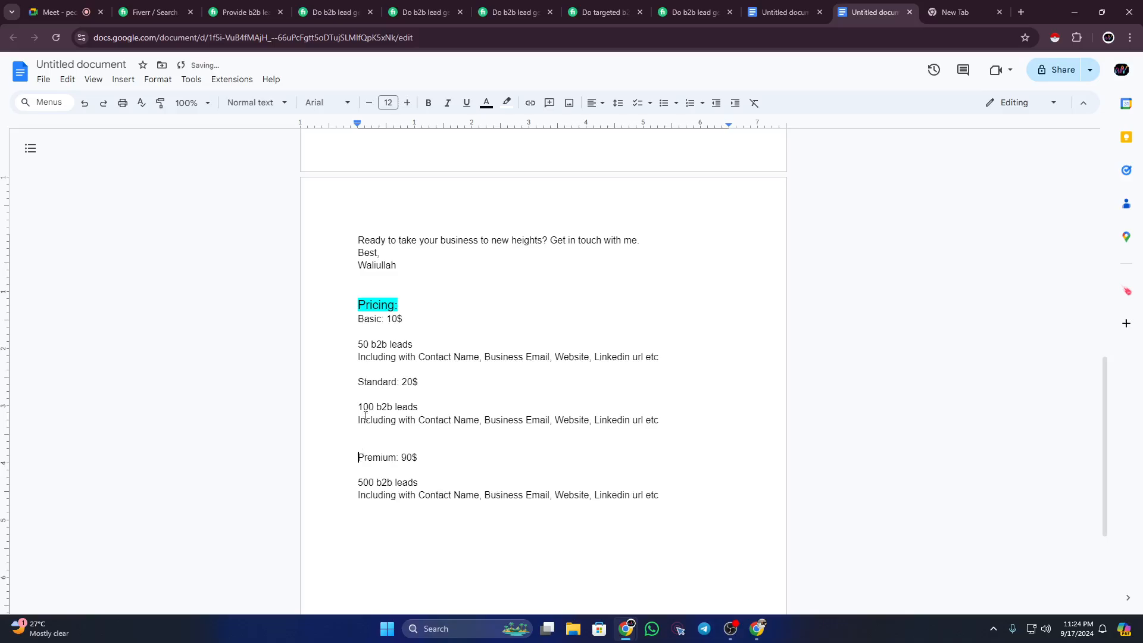
click(359, 381)
key(Return)
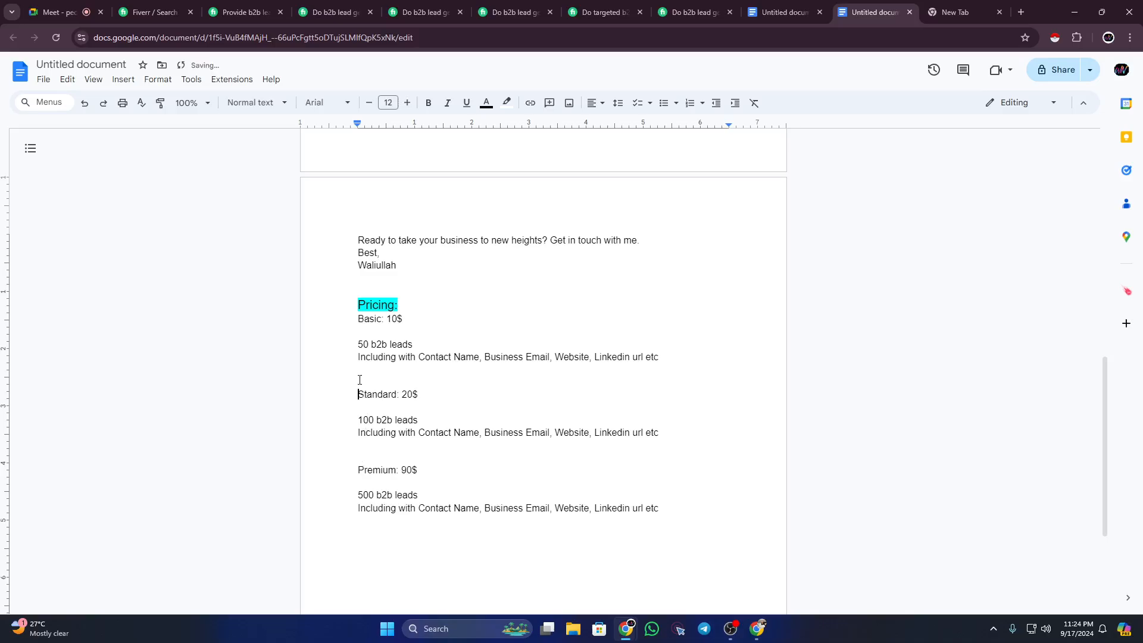
click(359, 319)
key(Return)
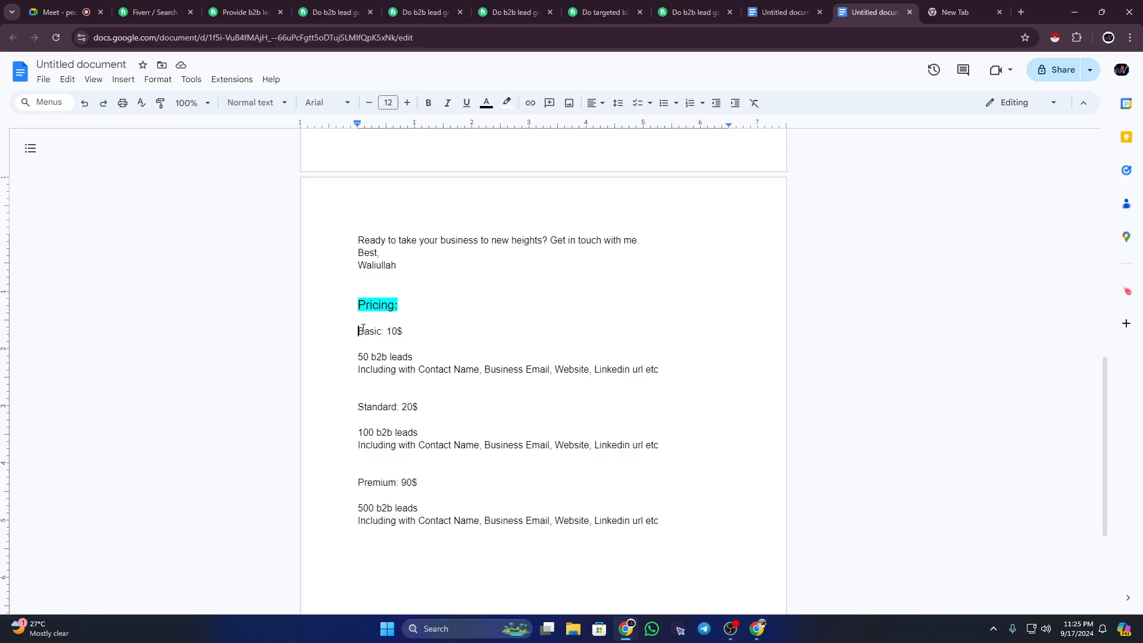
drag(358, 331, 398, 337)
drag(360, 405, 418, 408)
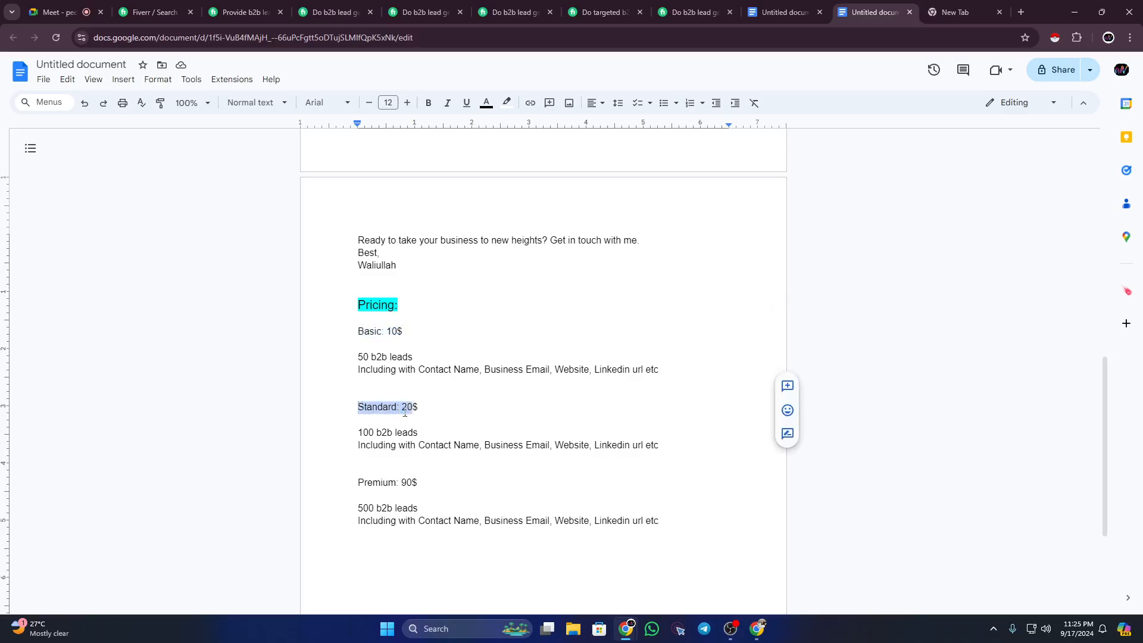
drag(364, 482, 415, 485)
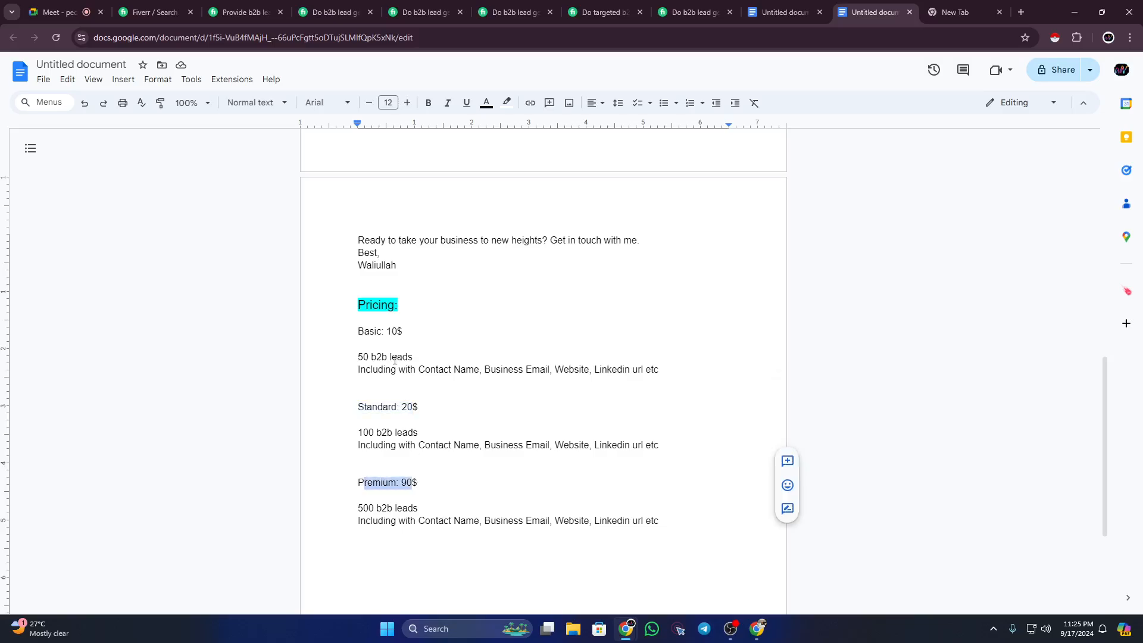
click(362, 358)
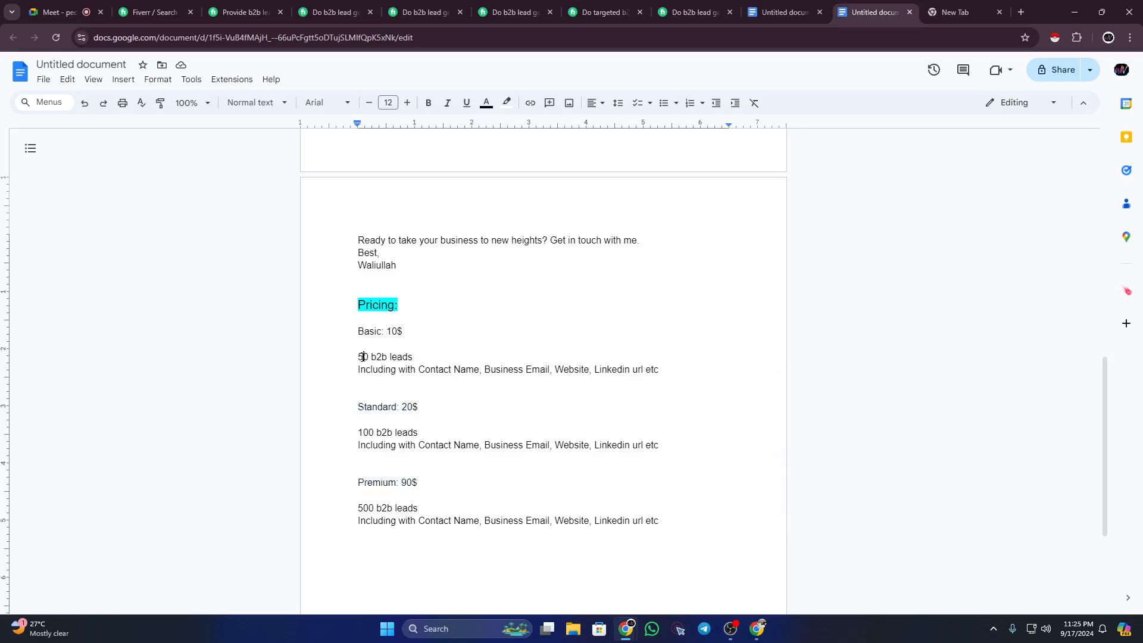
drag(362, 358, 357, 357)
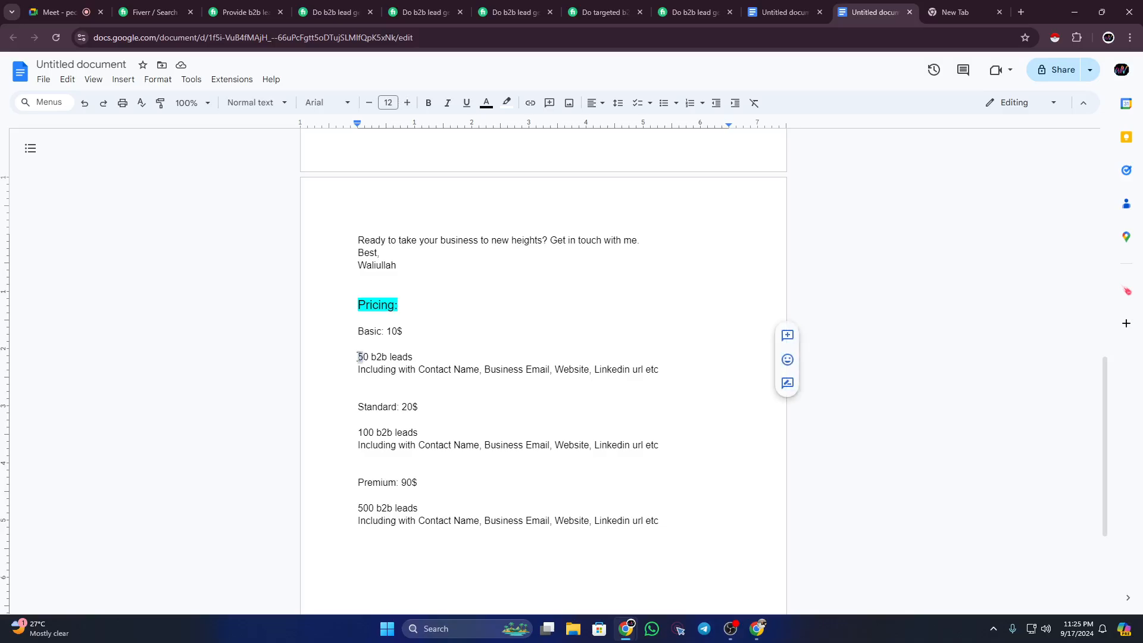
click(393, 330)
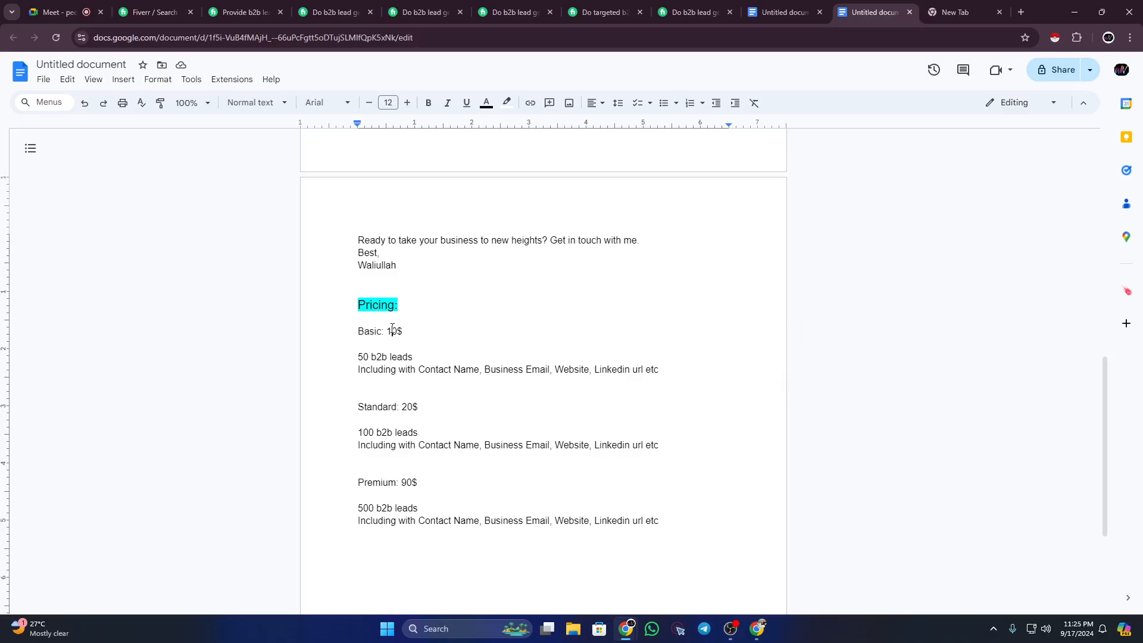
drag(373, 412, 391, 411)
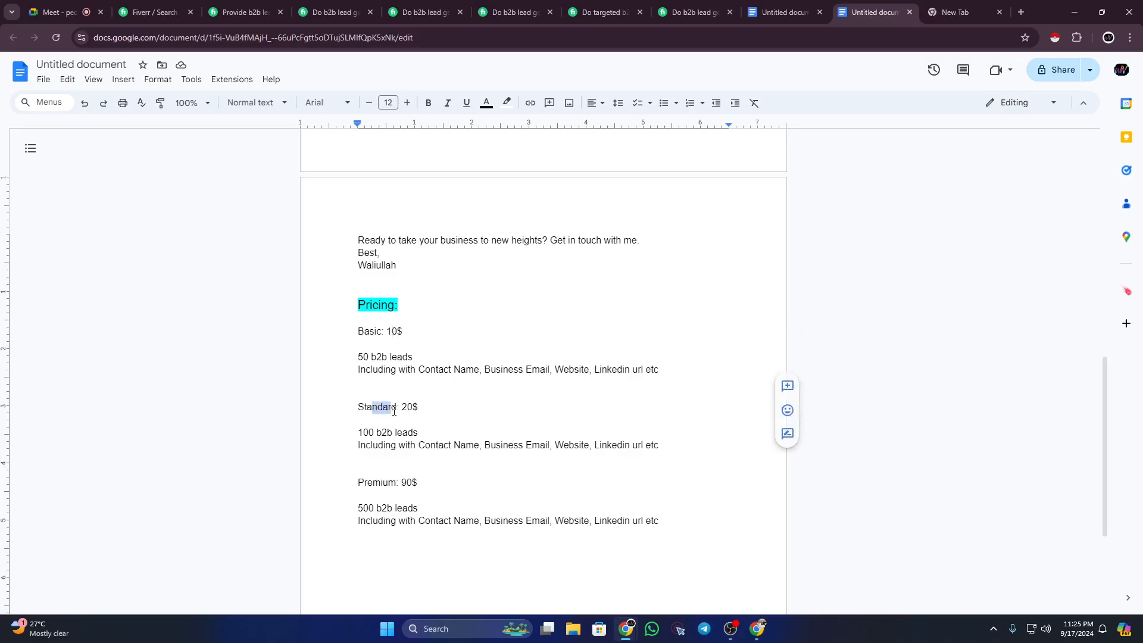
click(369, 428)
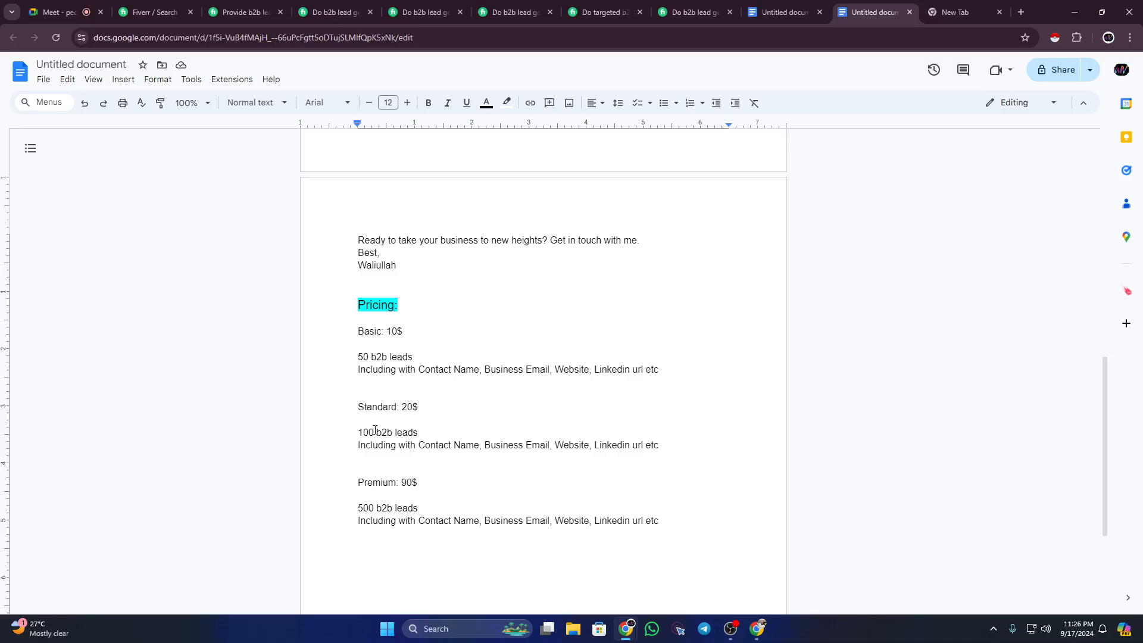
drag(365, 414, 398, 412)
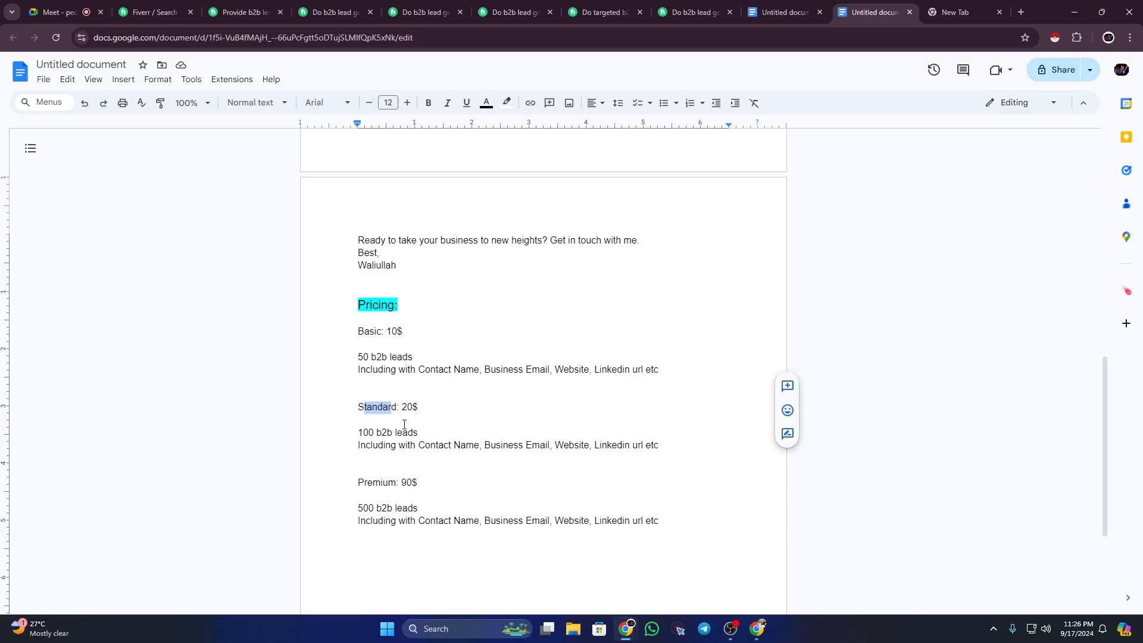
drag(400, 483, 413, 484)
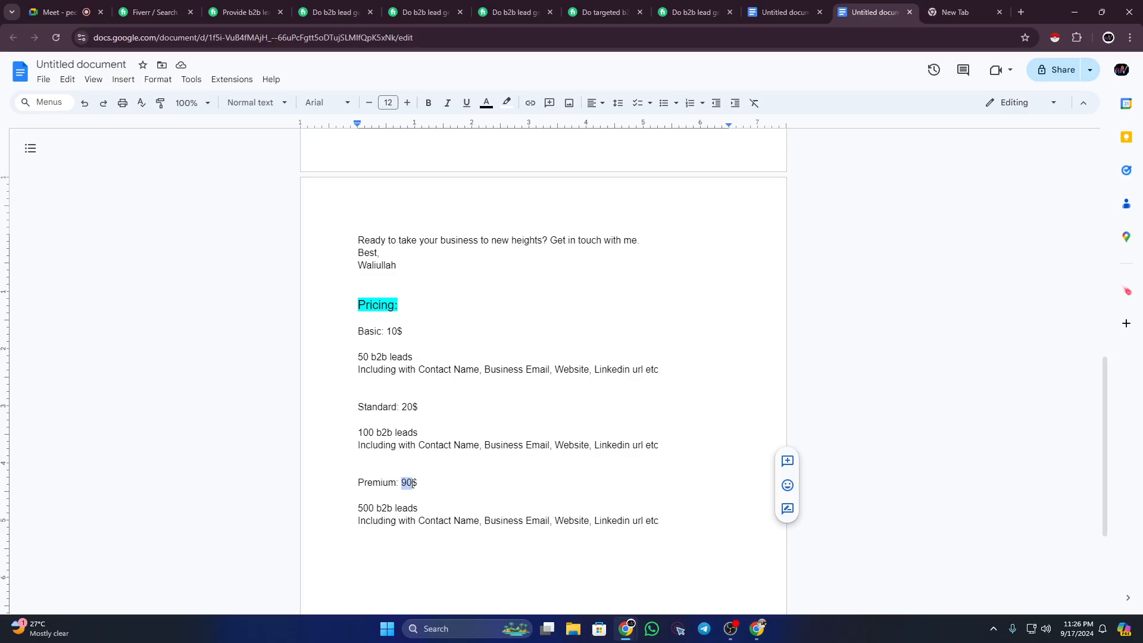
click(374, 433)
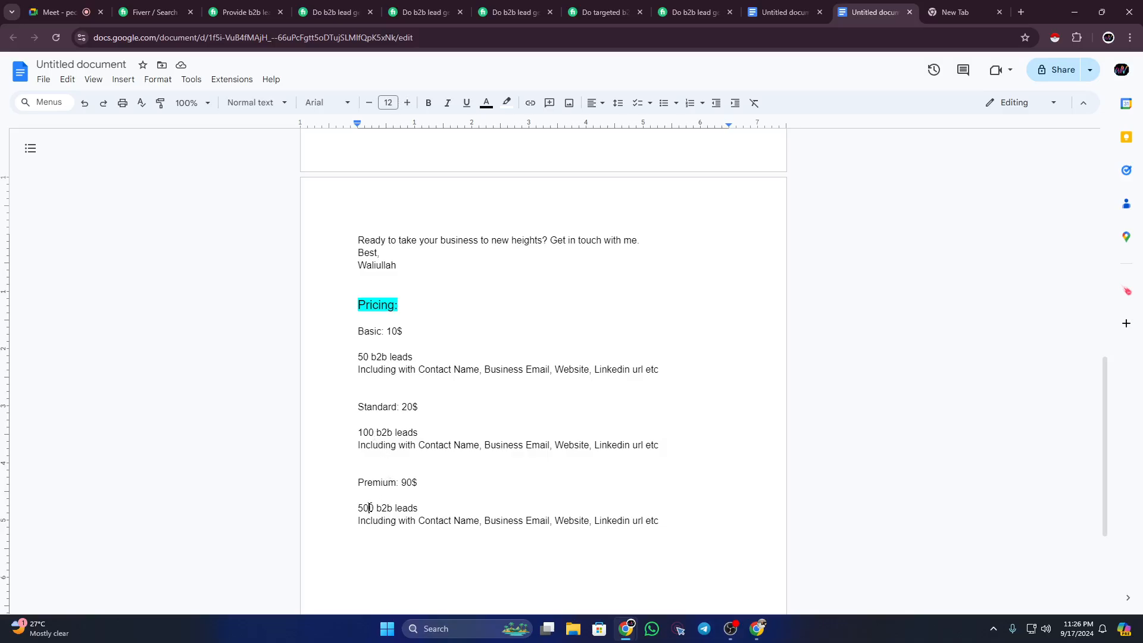
drag(369, 507, 358, 507)
drag(363, 357, 357, 356)
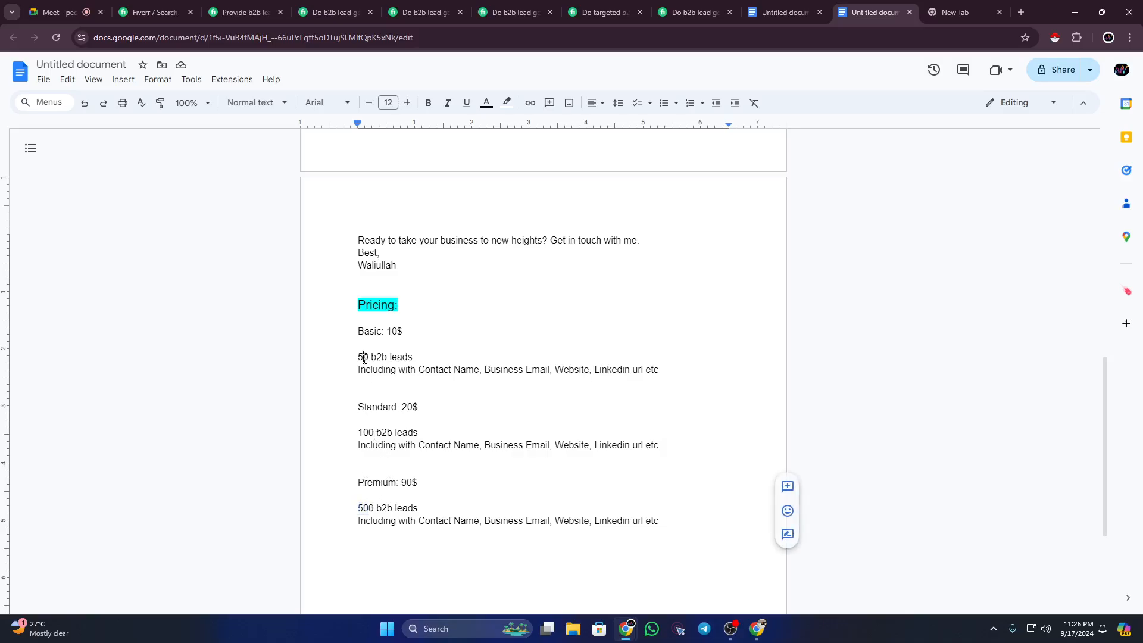
drag(369, 433, 358, 433)
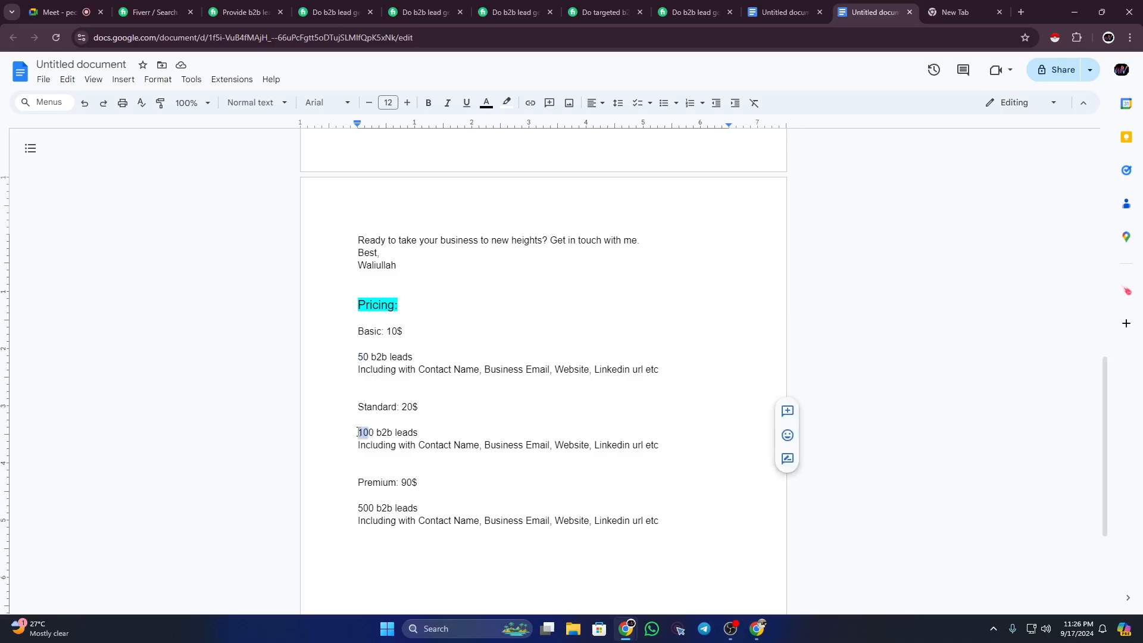
drag(374, 508, 359, 501)
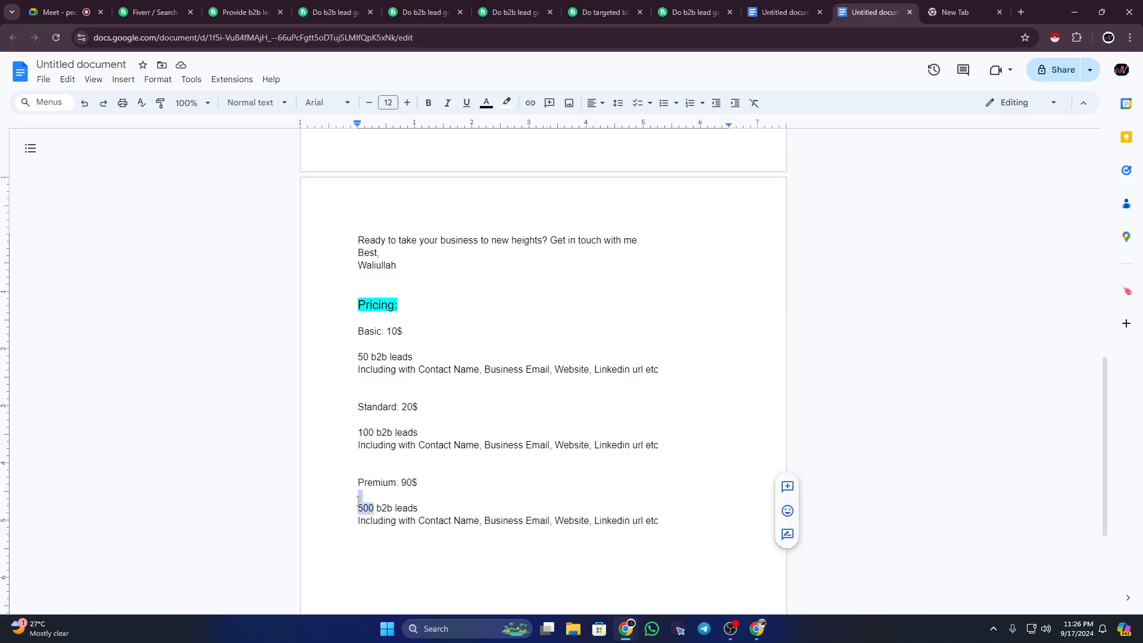
click(372, 503)
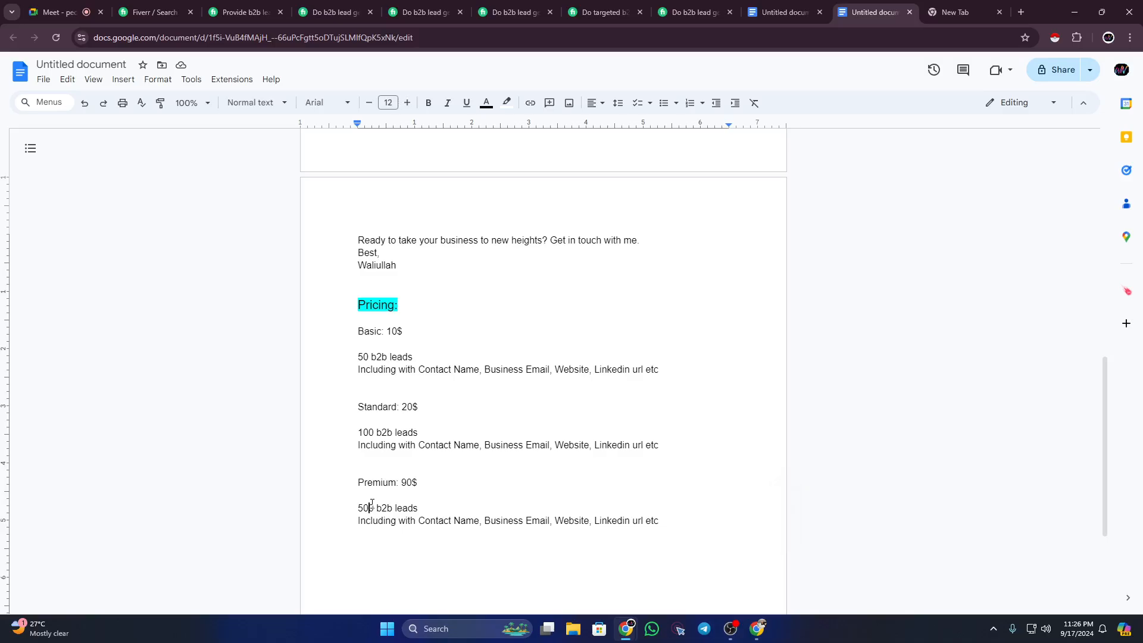
scroll(372, 503, down, 1)
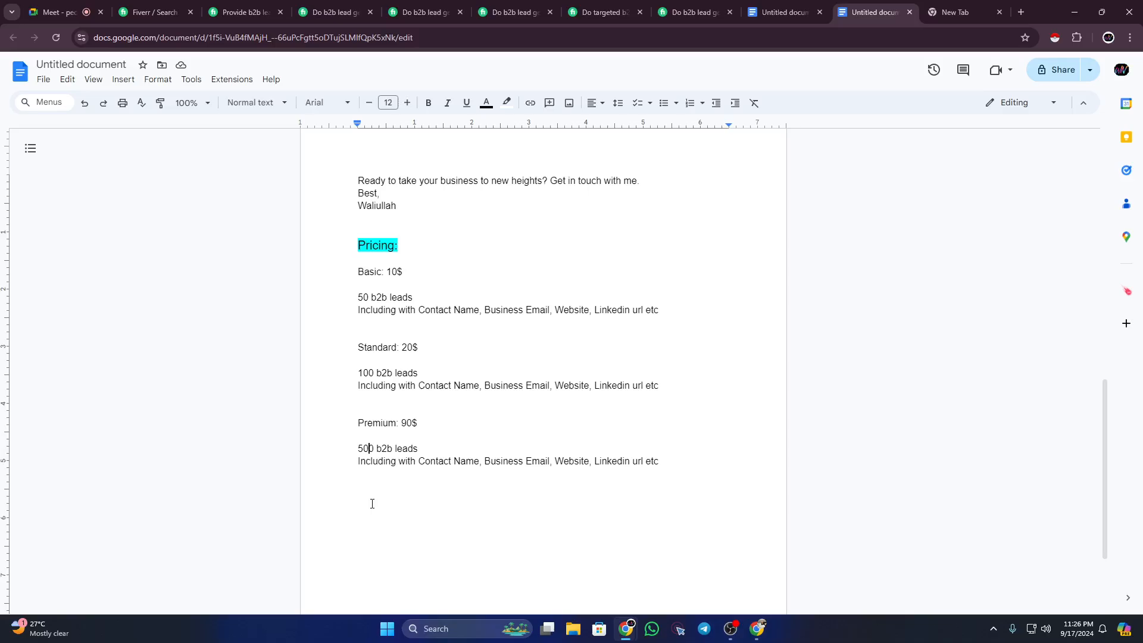
click(59, 12)
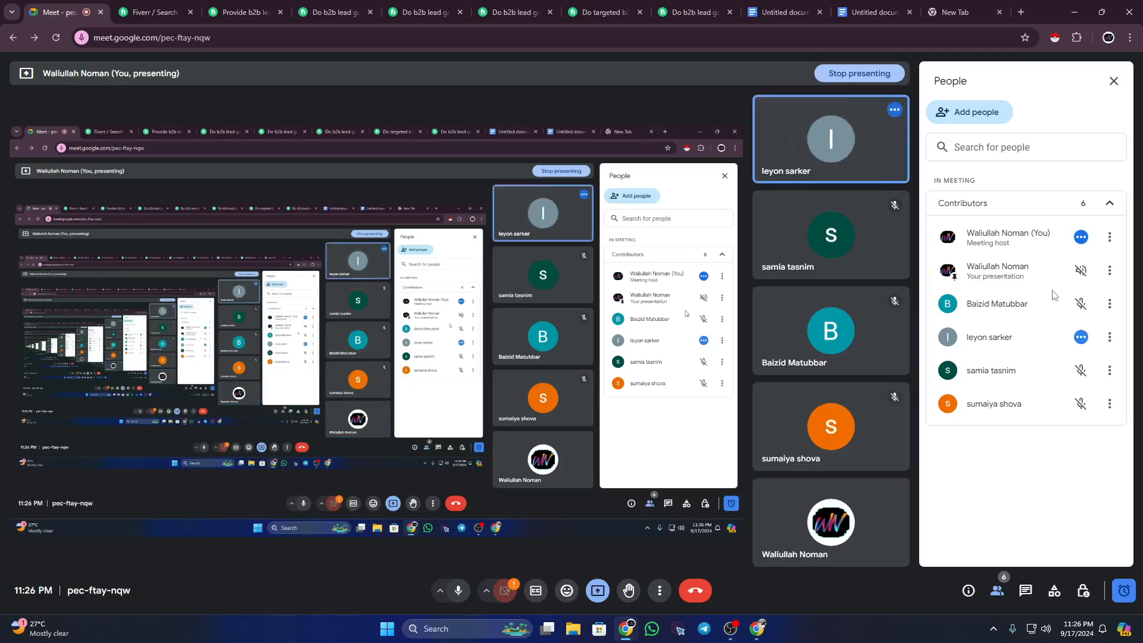
click(876, 12)
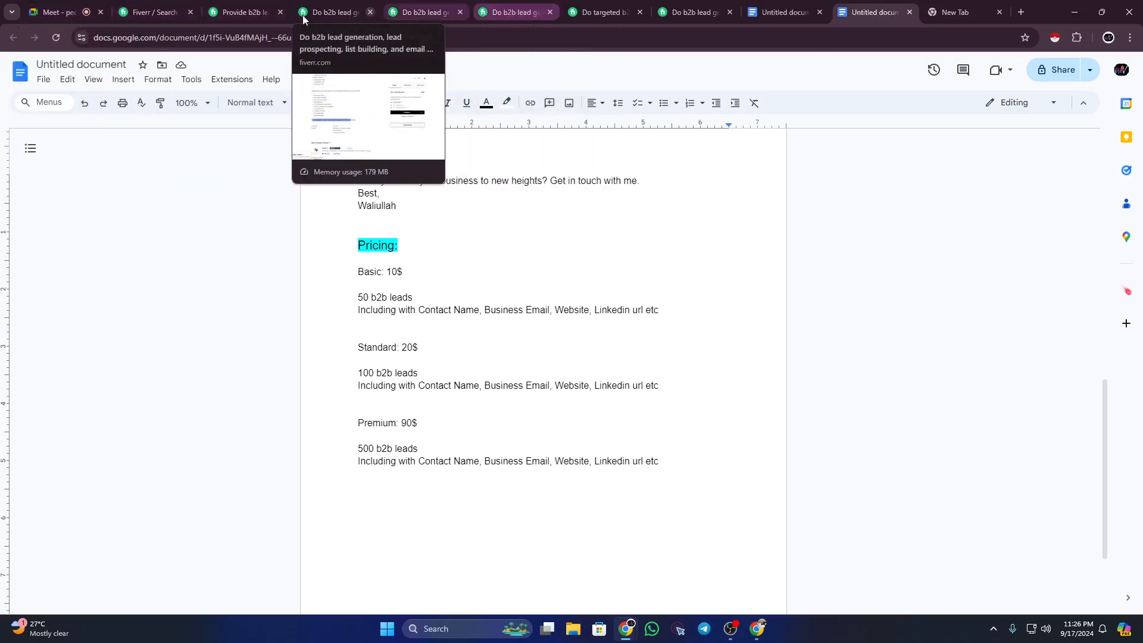
Step: On the 'Provide b2b lead' gig, expand the FAQ answer listing the email verification tools
click(242, 13)
scroll(446, 386, down, 5)
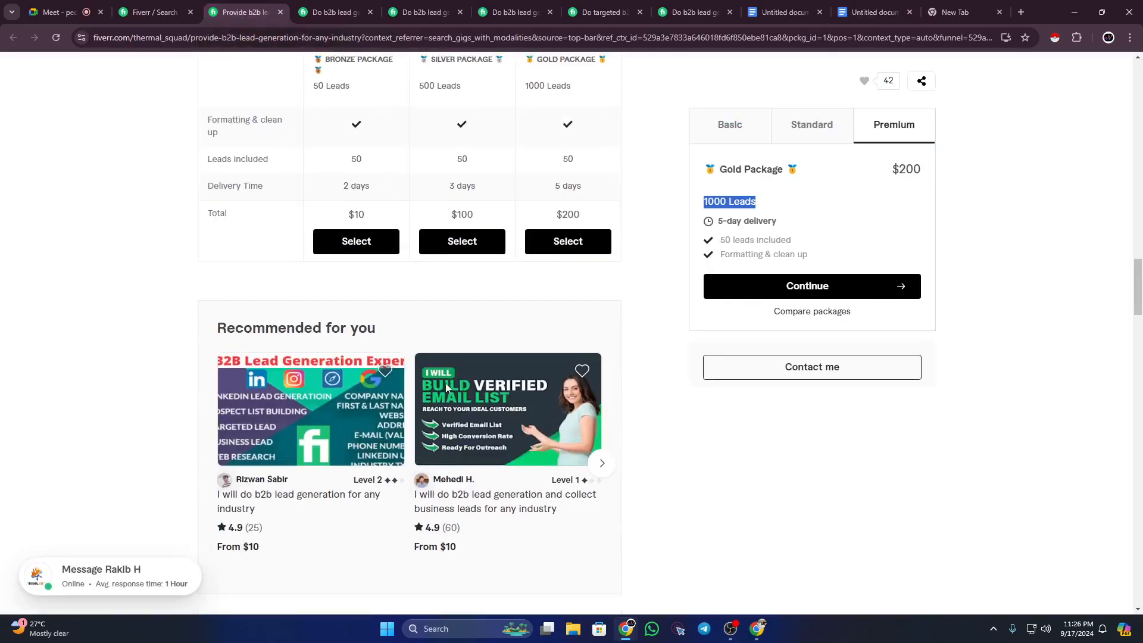
scroll(447, 386, down, 15)
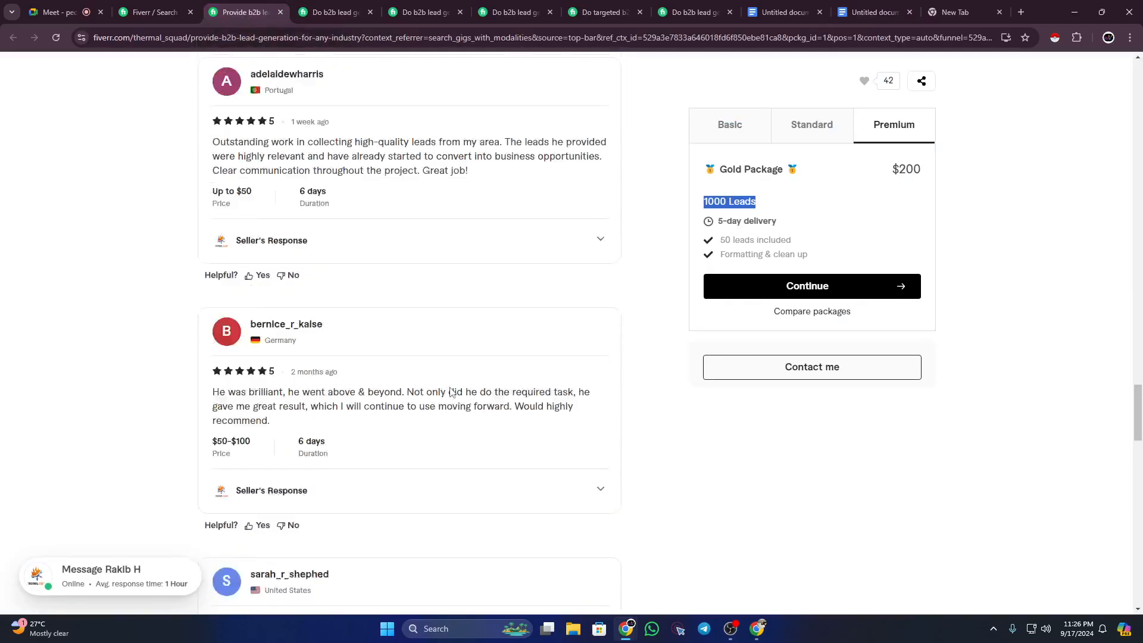
scroll(451, 393, up, 15)
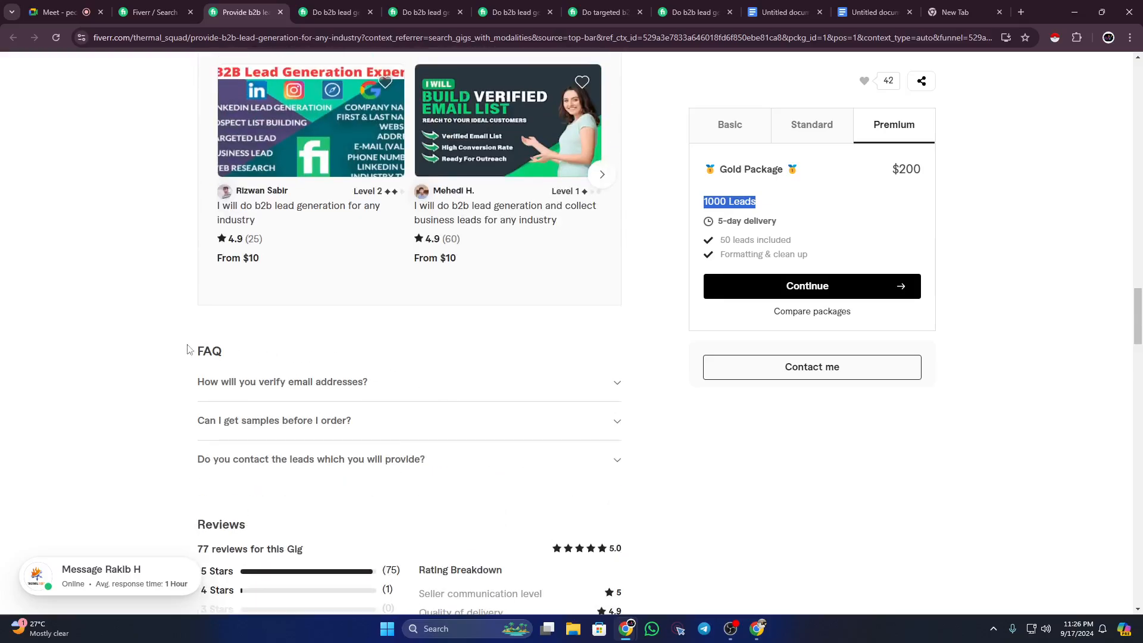
drag(190, 351, 225, 351)
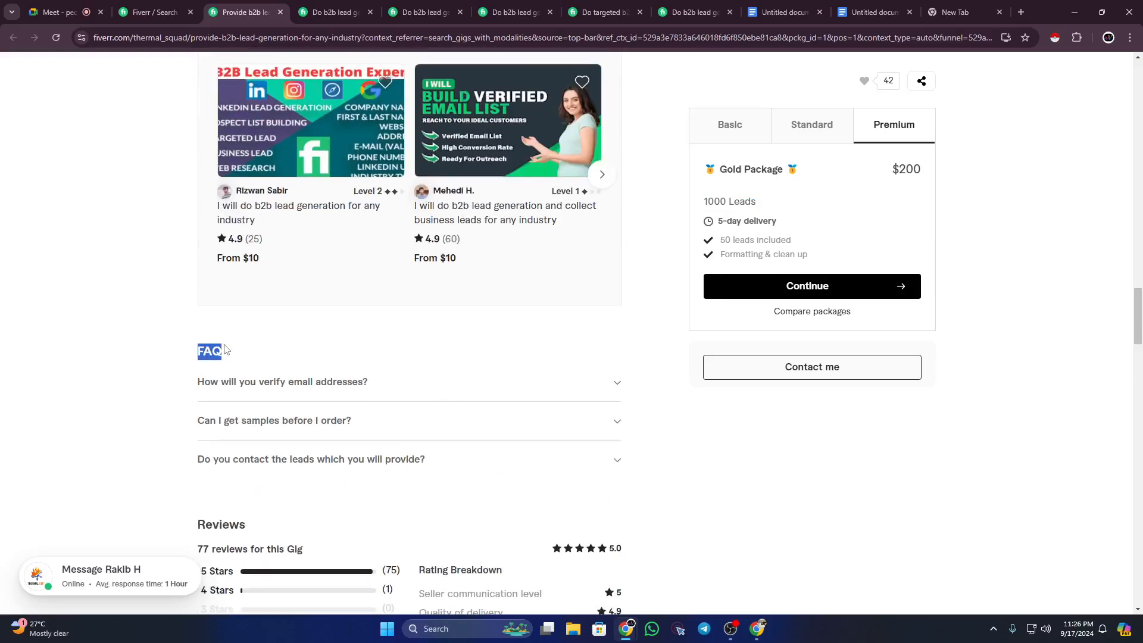
click(156, 274)
click(613, 384)
drag(200, 382, 382, 385)
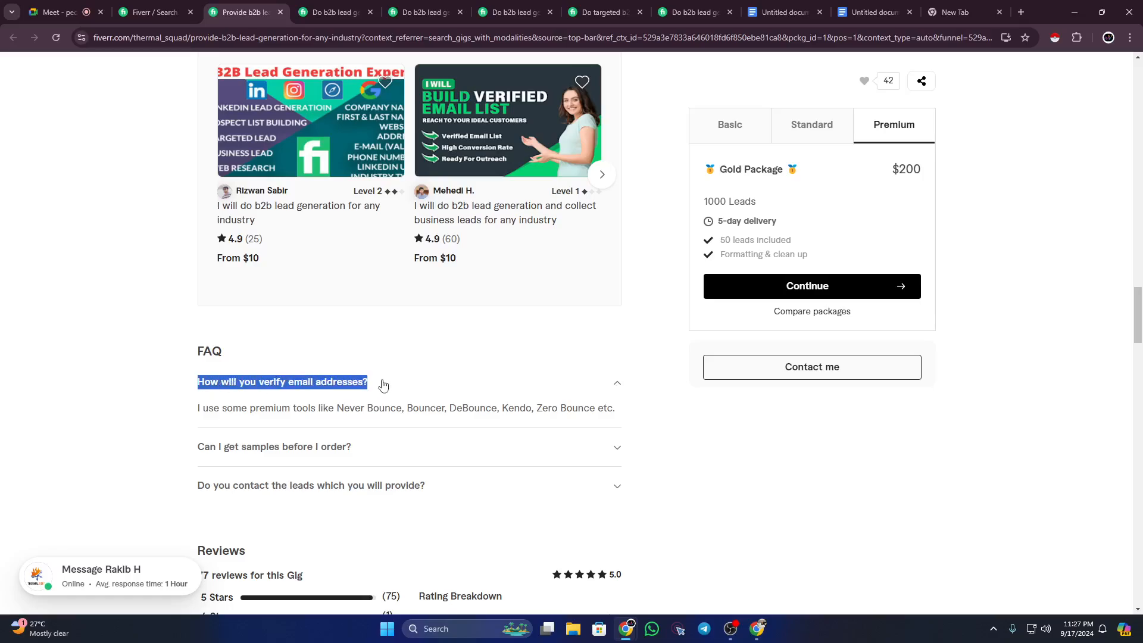
drag(199, 409, 558, 408)
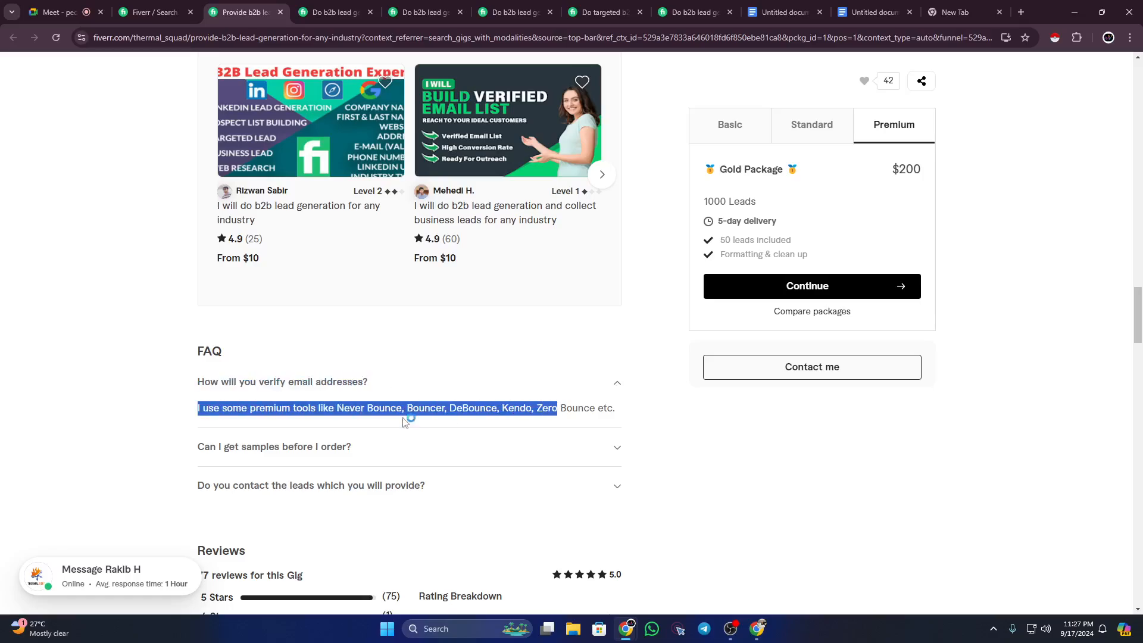
click(129, 347)
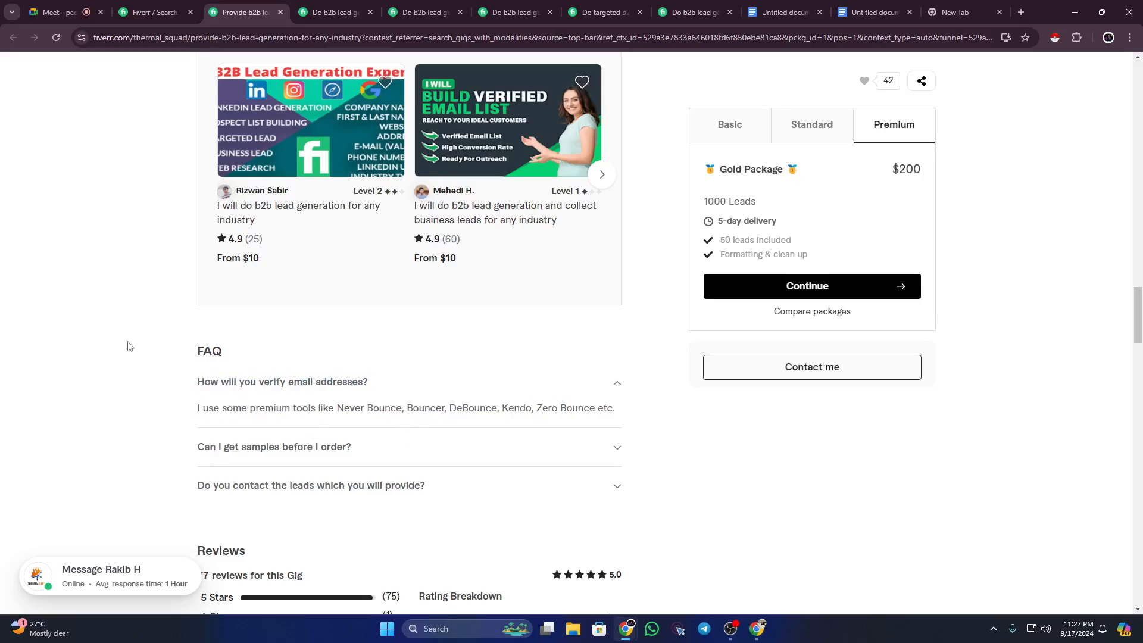
Step: Scroll through the competitor gig's 77 reviews and $200 Gold Package
click(852, 14)
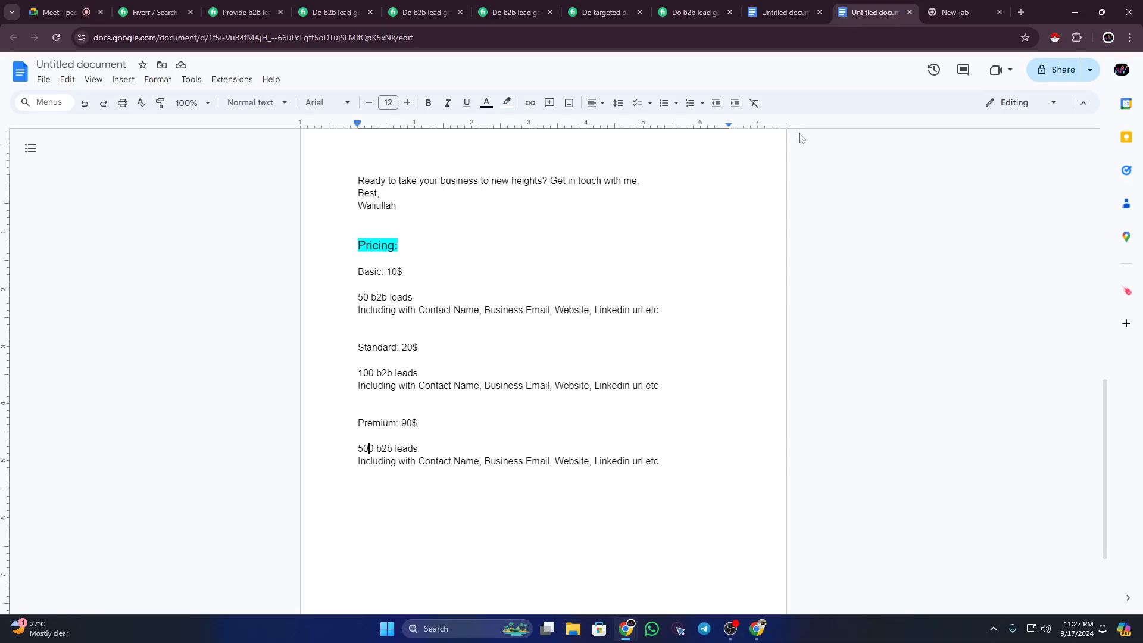
click(244, 11)
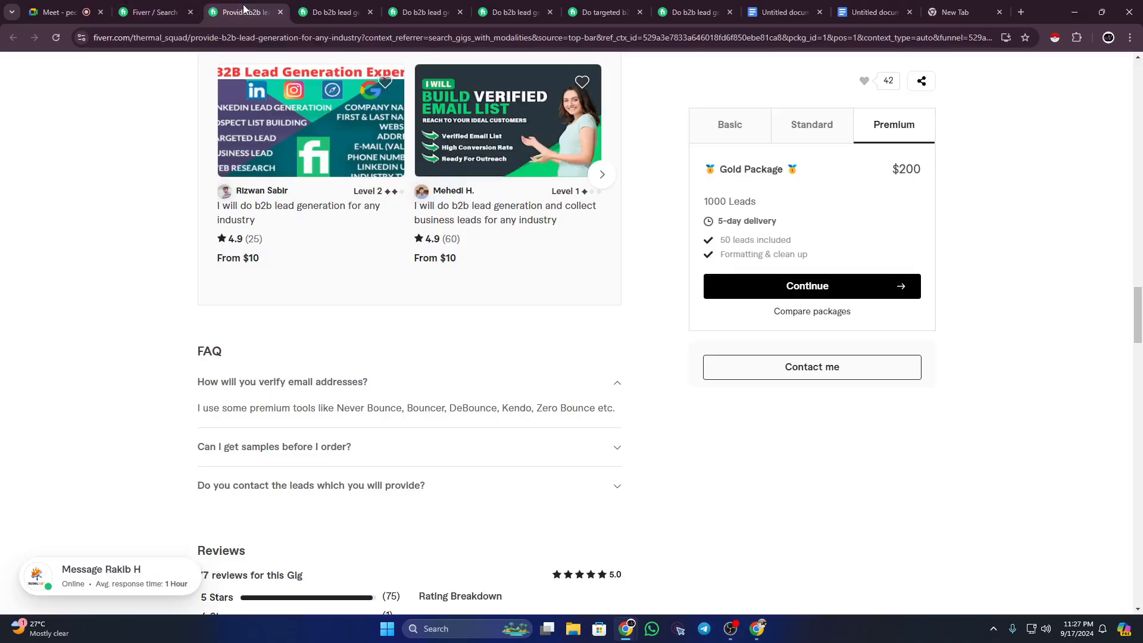
drag(1136, 317, 1138, 493)
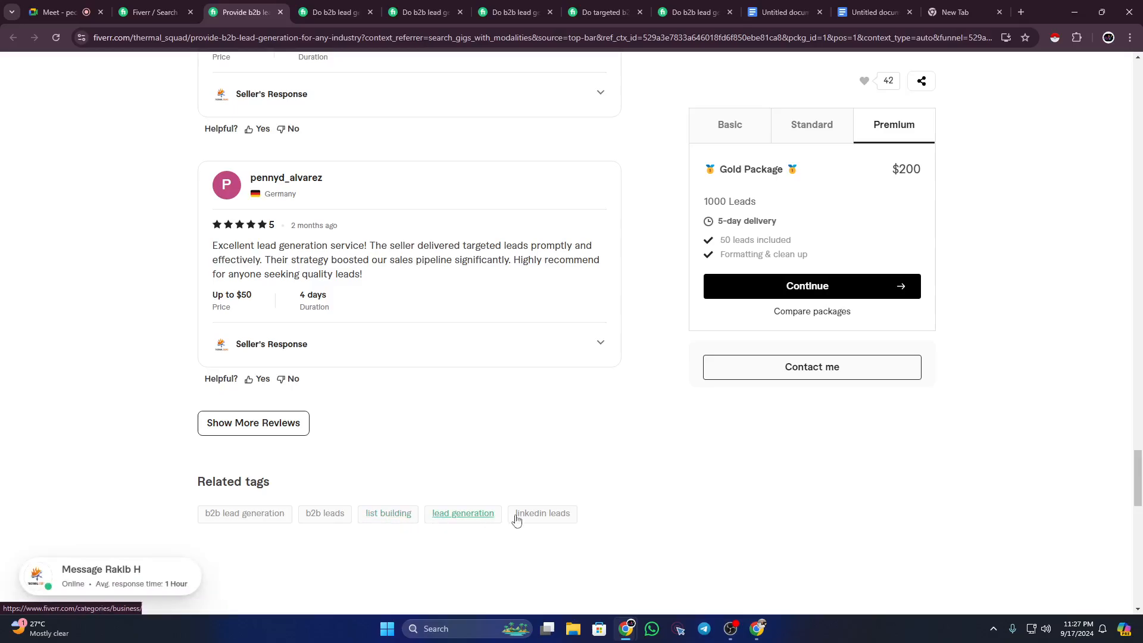
drag(1136, 477, 1137, 63)
Step: Highlight the 'Keyword:' label in bright green
click(872, 12)
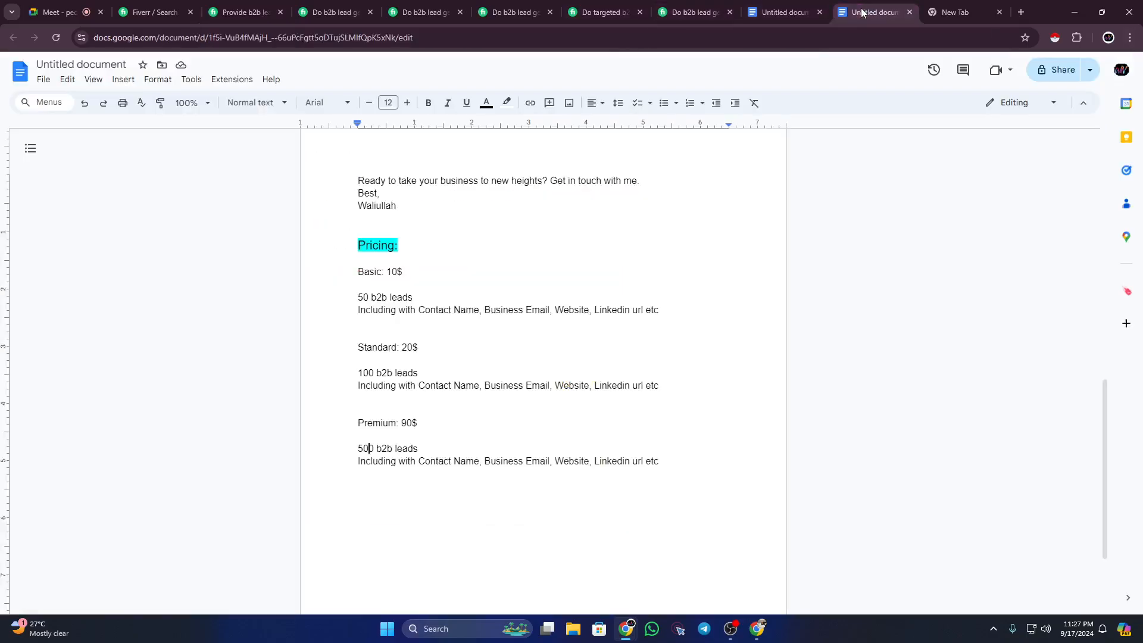
scroll(644, 317, up, 10)
scroll(644, 317, up, 3)
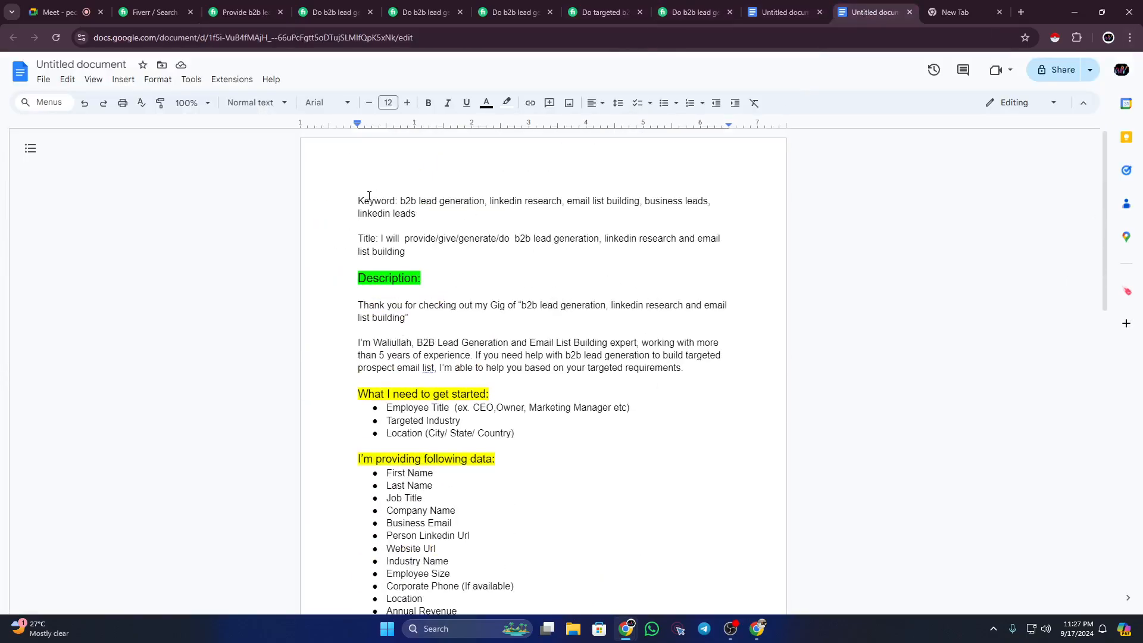
drag(358, 200, 553, 211)
click(398, 201)
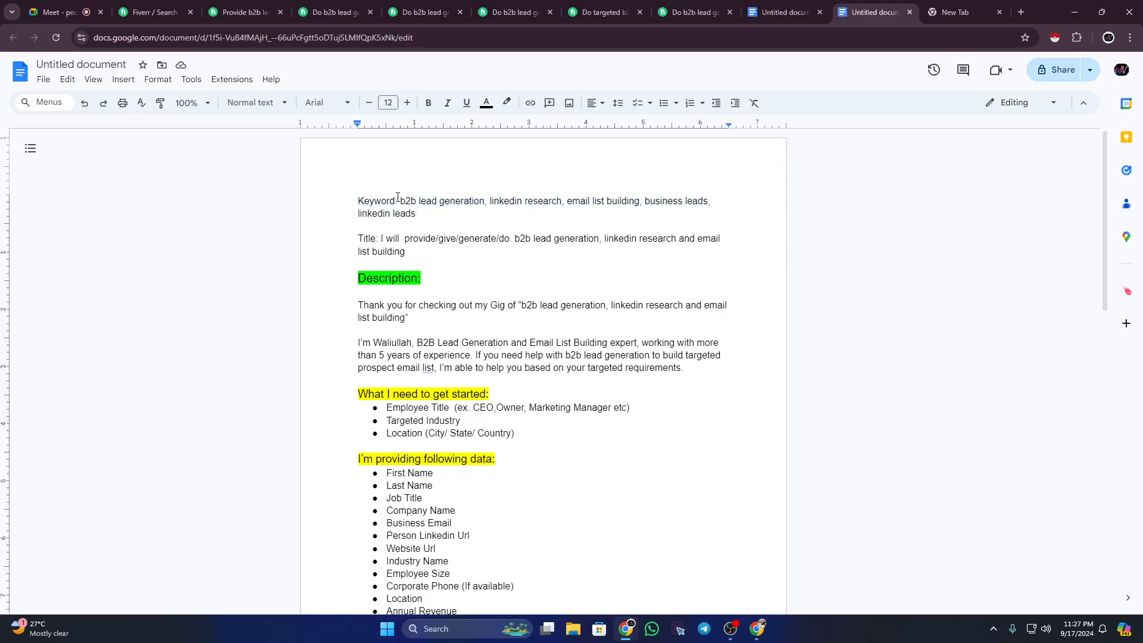
drag(398, 201, 358, 197)
click(506, 102)
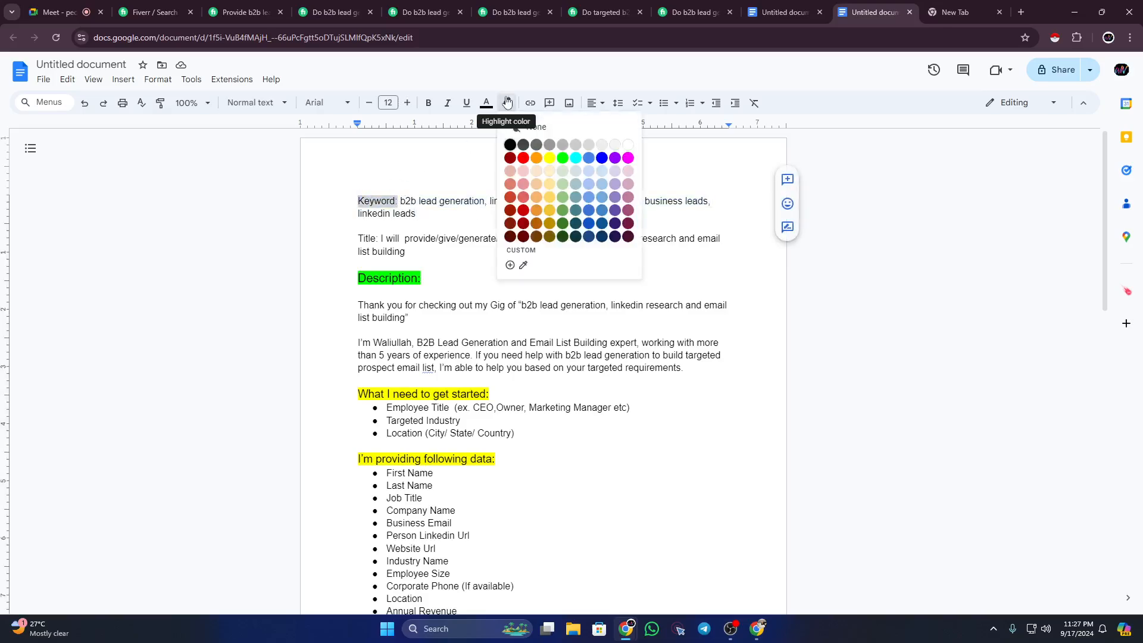
click(563, 158)
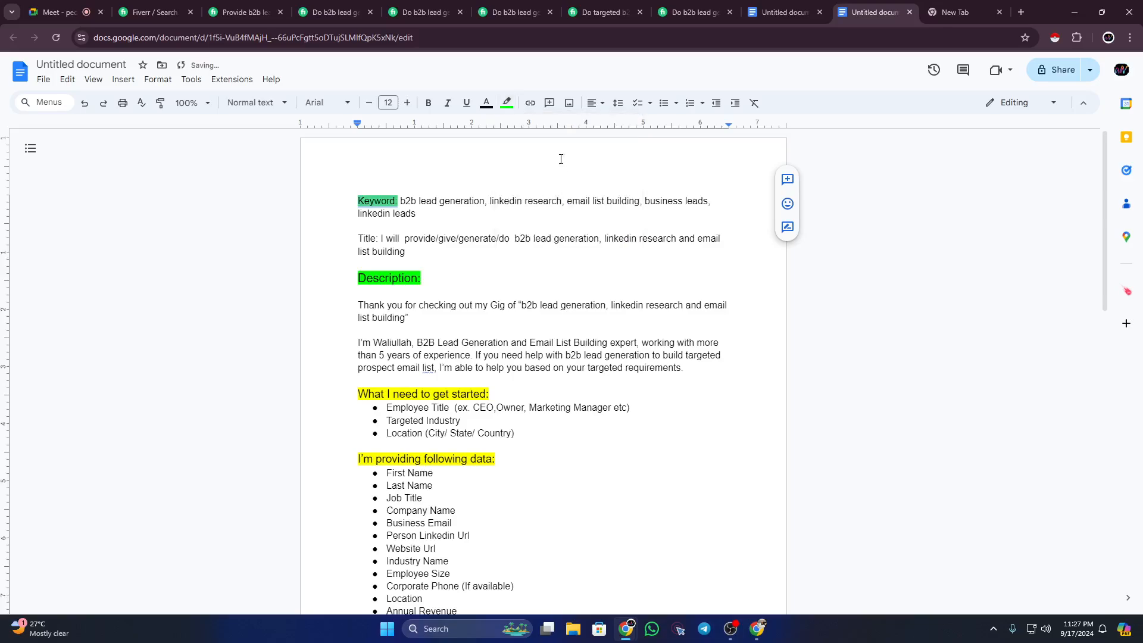
click(460, 217)
Step: Highlight the 'Title' label in the same bright green
scroll(429, 288, down, 7)
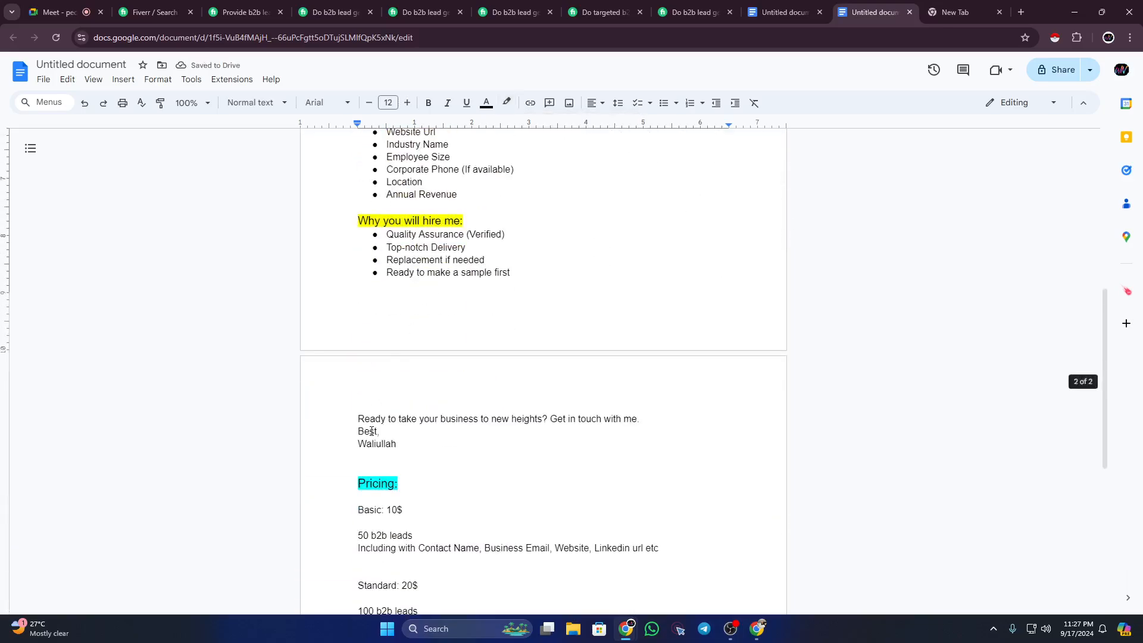
scroll(370, 431, down, 3)
scroll(402, 449, up, 3)
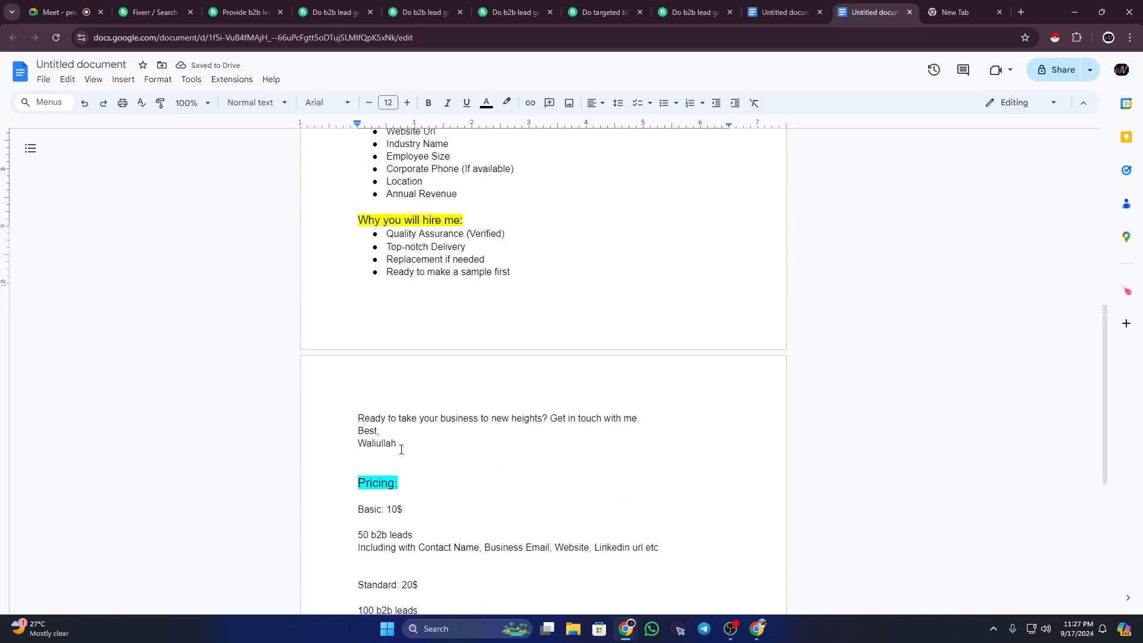
scroll(401, 450, up, 7)
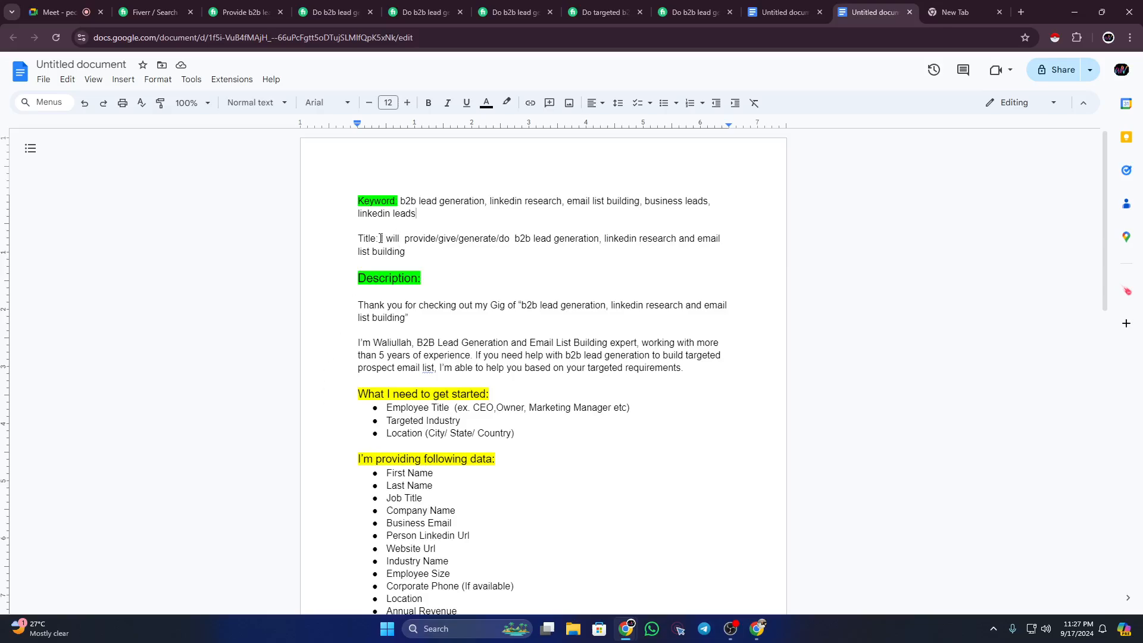
drag(377, 237, 360, 234)
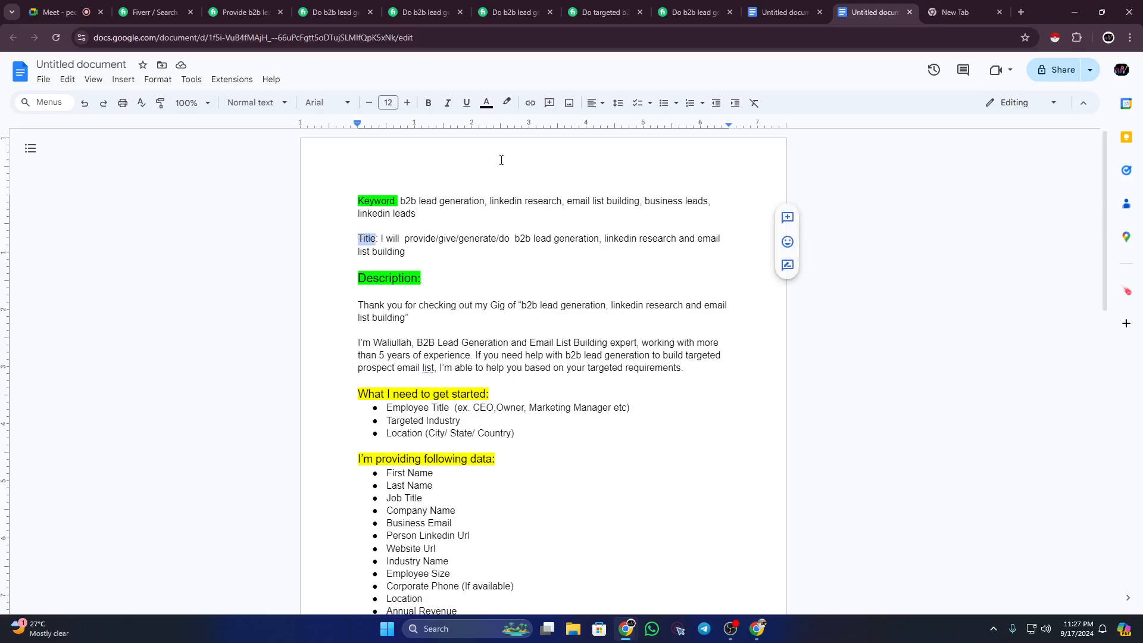
click(507, 102)
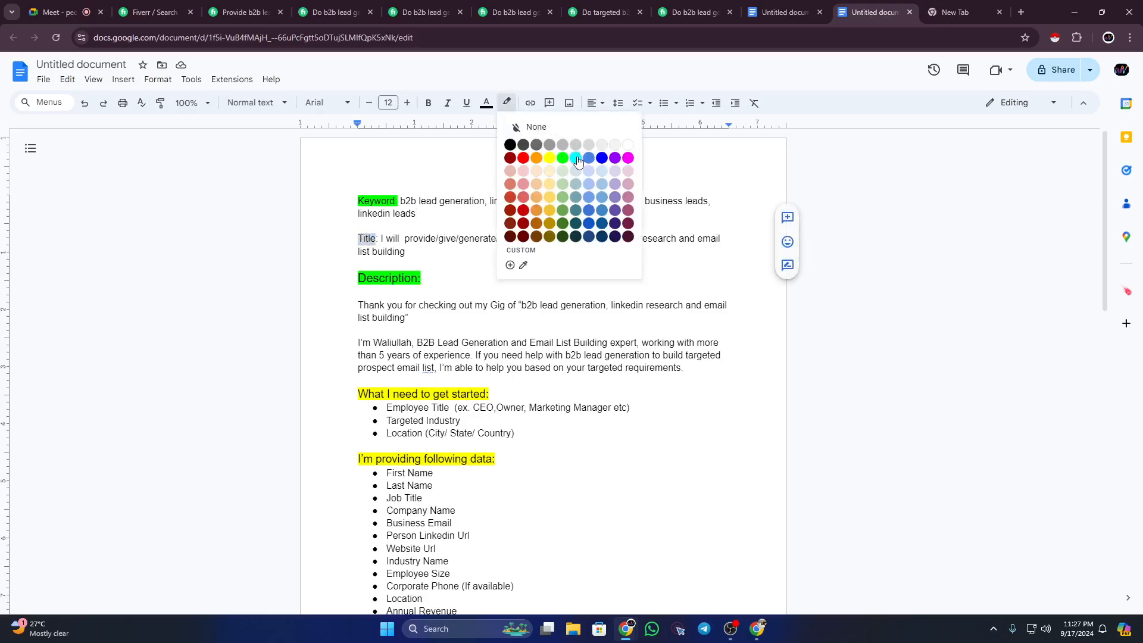
click(563, 158)
click(421, 264)
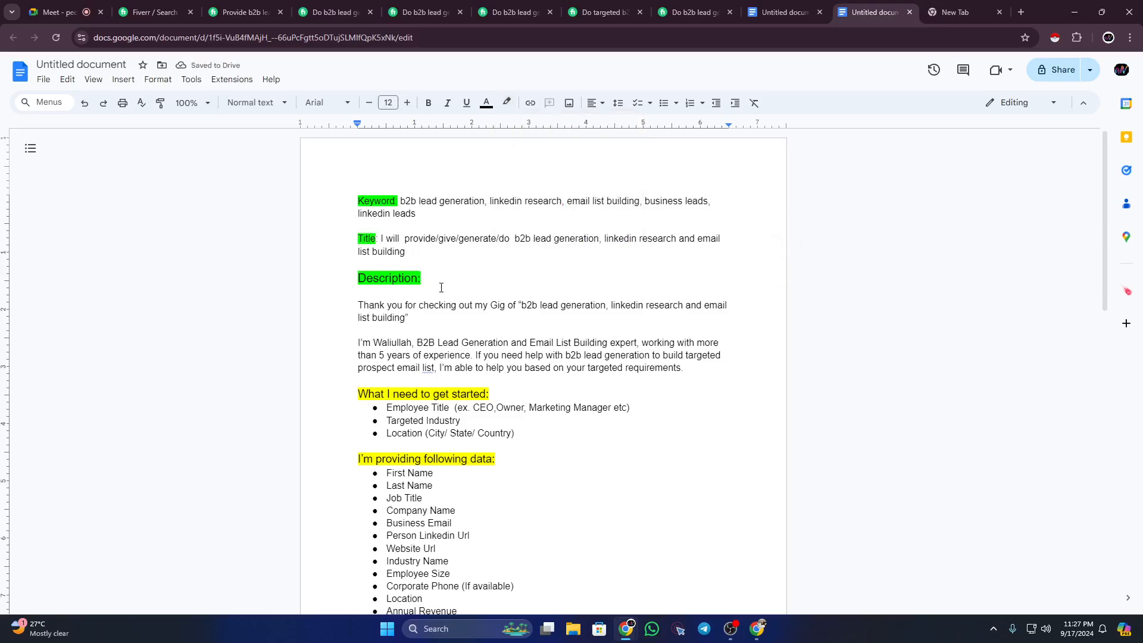
scroll(441, 287, down, 7)
scroll(441, 288, down, 6)
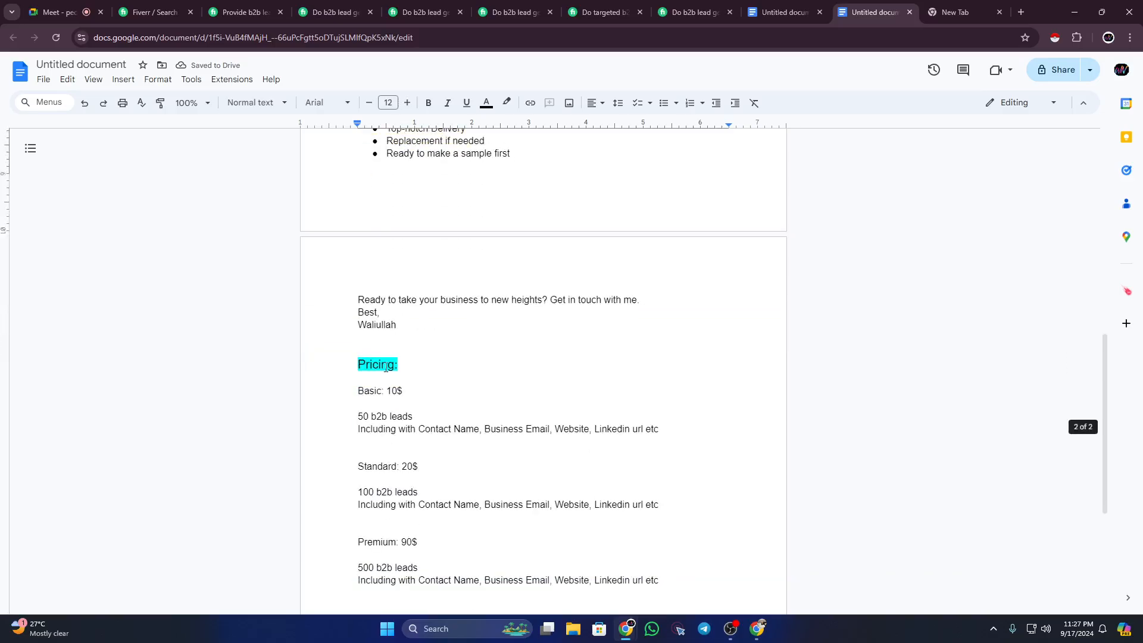
scroll(404, 379, up, 13)
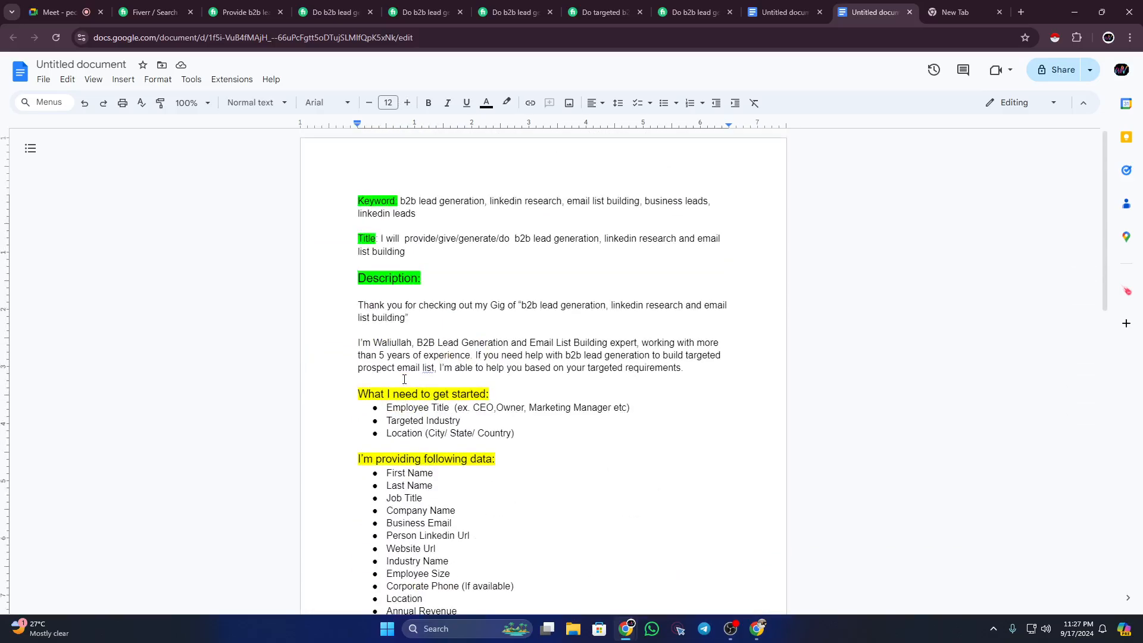
Step: Open the next competitor's b2b lead gig and read its title
click(337, 12)
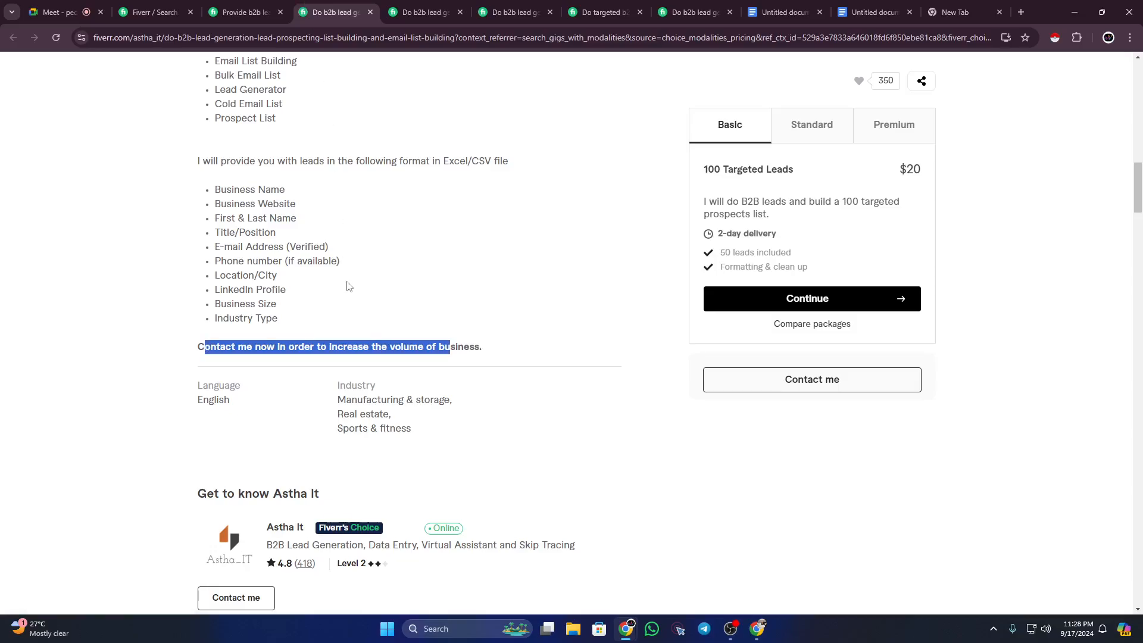
scroll(339, 268, up, 10)
scroll(323, 239, up, 2)
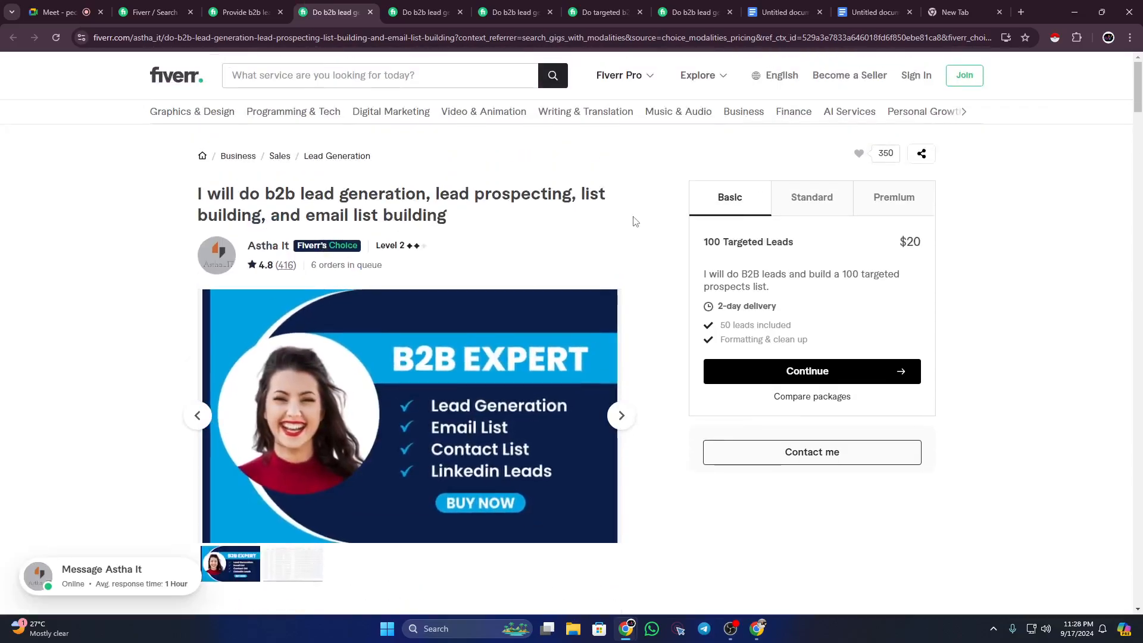
drag(1140, 115, 1140, 89)
drag(189, 193, 481, 225)
Step: Read through the competitor's gig description and lead data format
scroll(472, 235, down, 2)
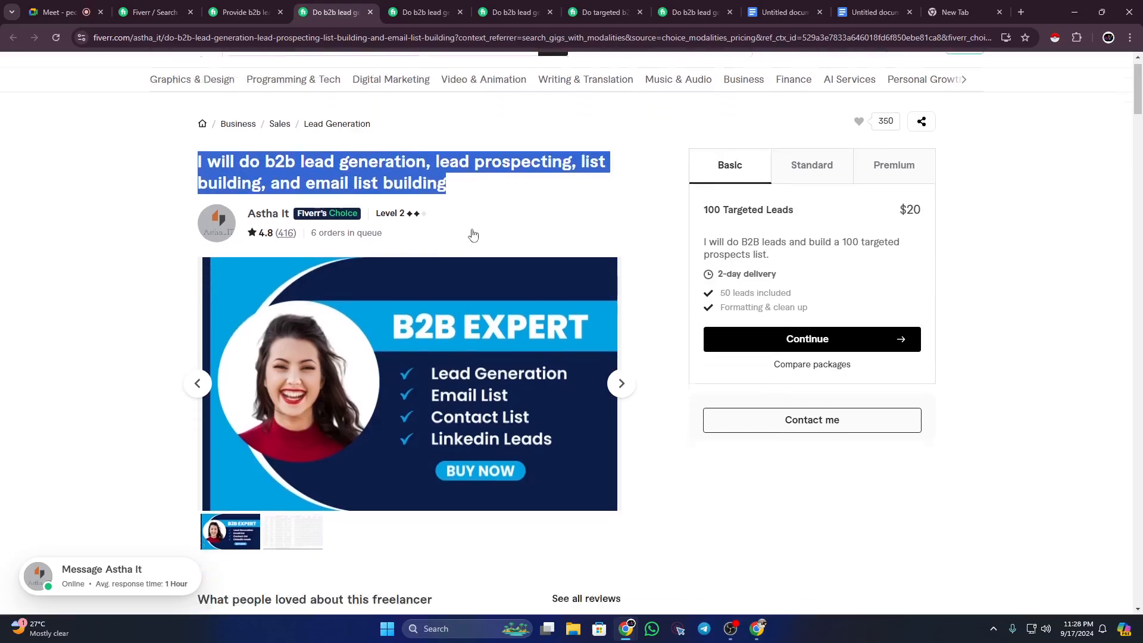
scroll(378, 262, down, 7)
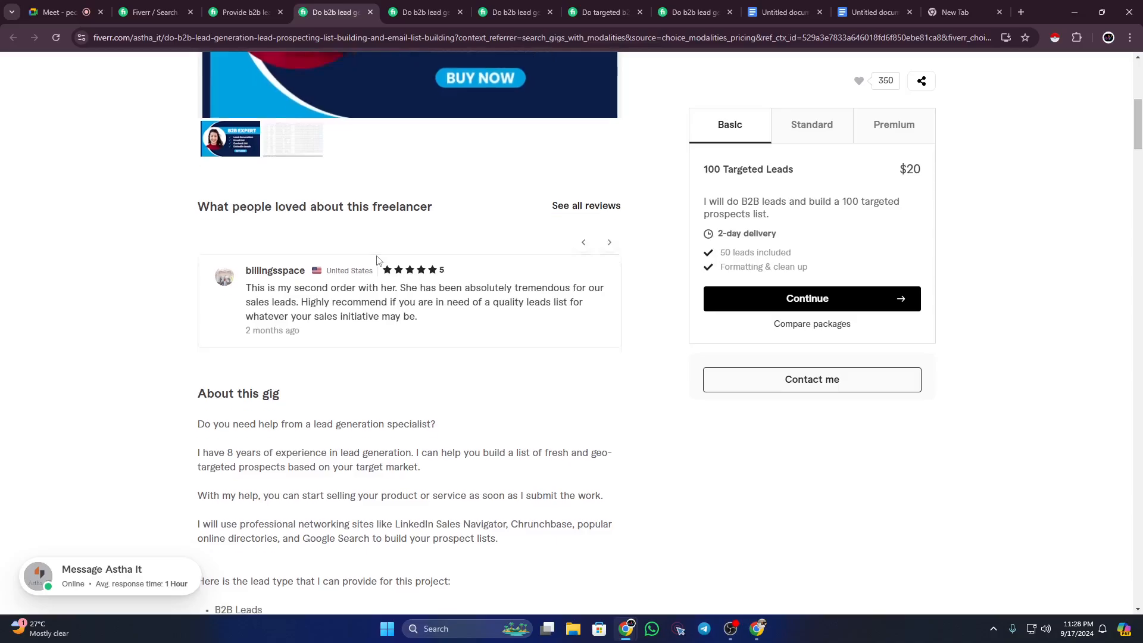
scroll(205, 344, down, 1)
drag(203, 287, 411, 600)
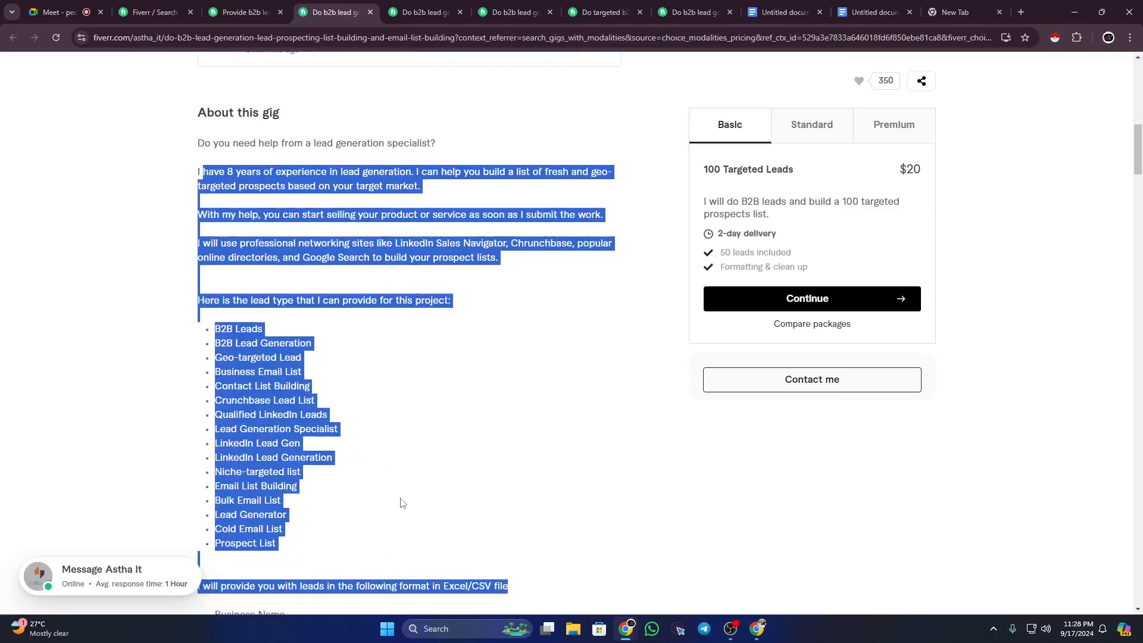
scroll(401, 488, down, 1)
click(400, 491)
scroll(400, 490, down, 5)
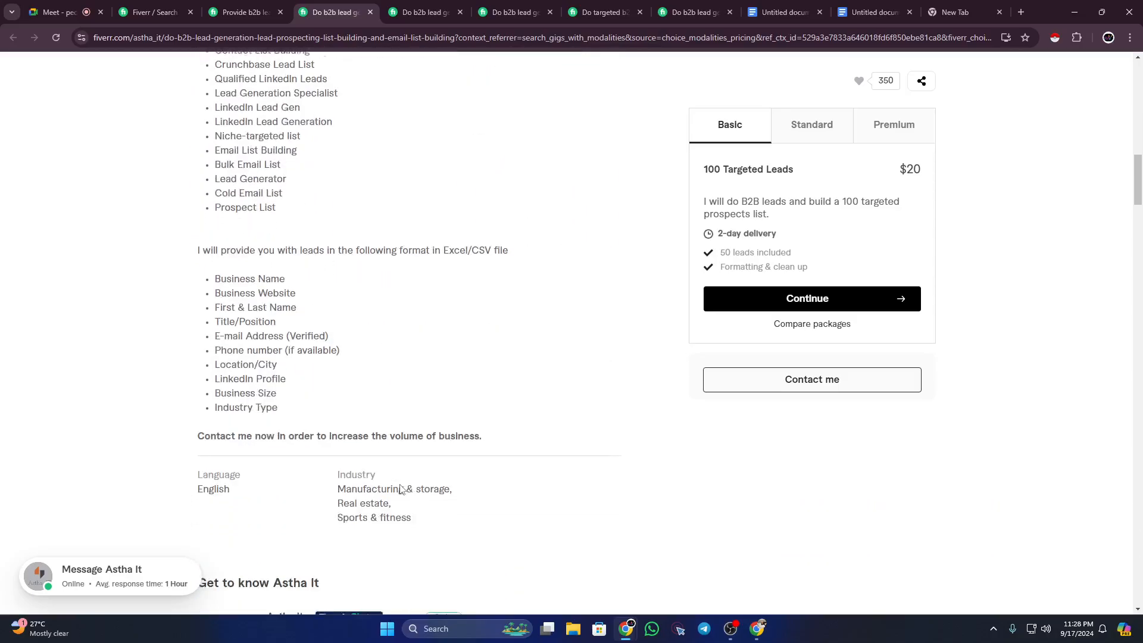
drag(316, 394, 247, 203)
click(312, 297)
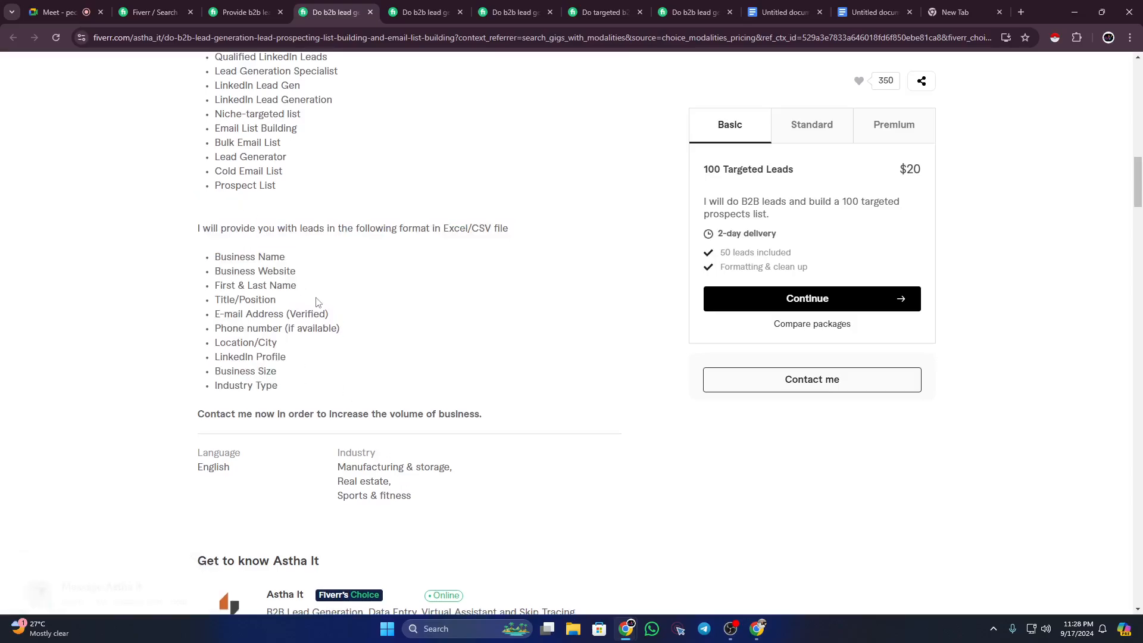
scroll(315, 302, down, 13)
scroll(316, 302, down, 12)
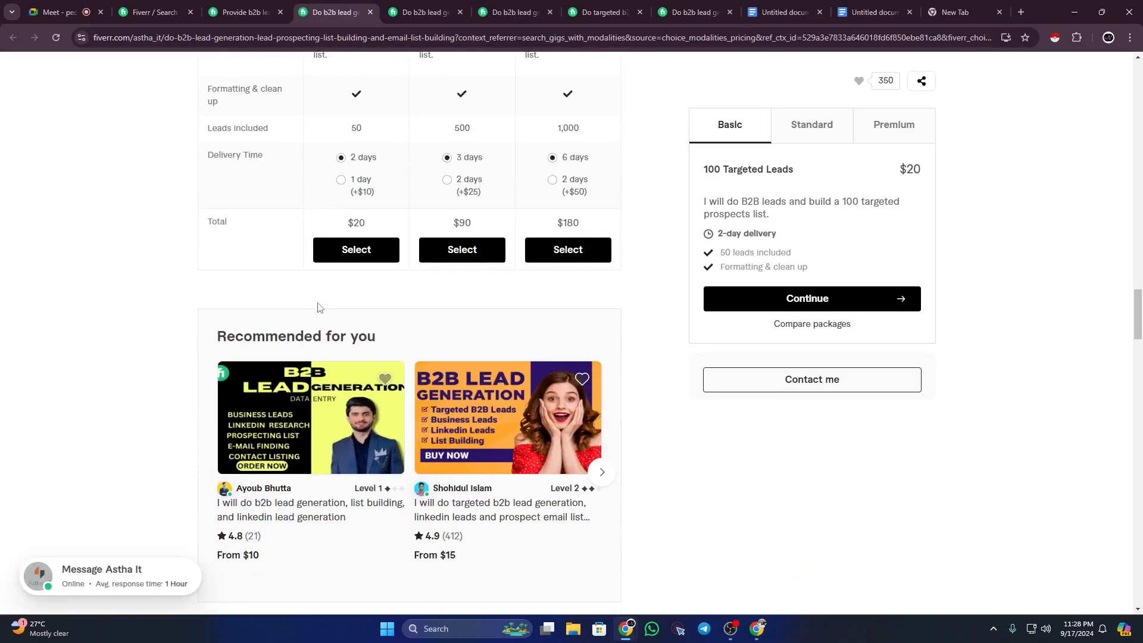
scroll(297, 268, up, 3)
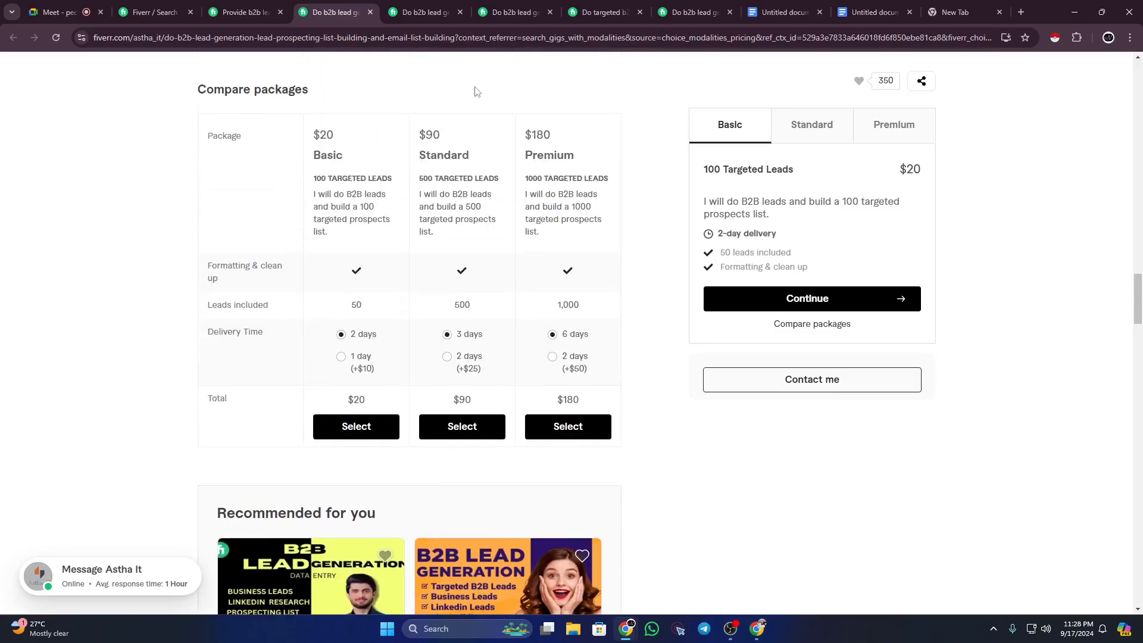
Step: Review the Compare packages table's $20, $90 and $180 tiers, then return to the outline
double_click(316, 156)
drag(316, 175, 369, 195)
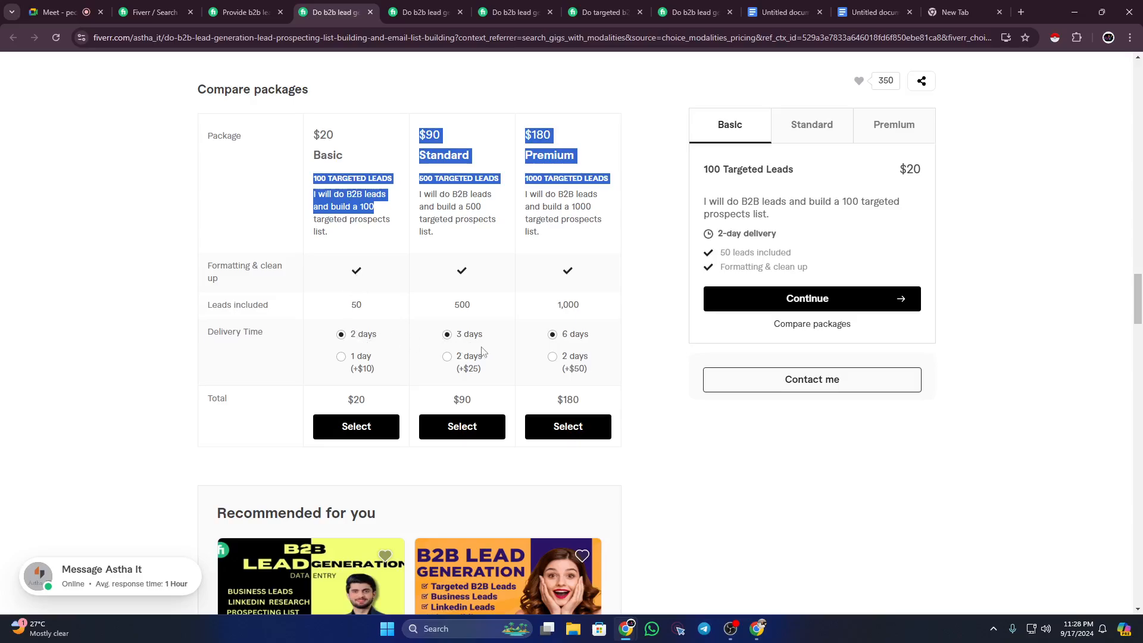
click(653, 352)
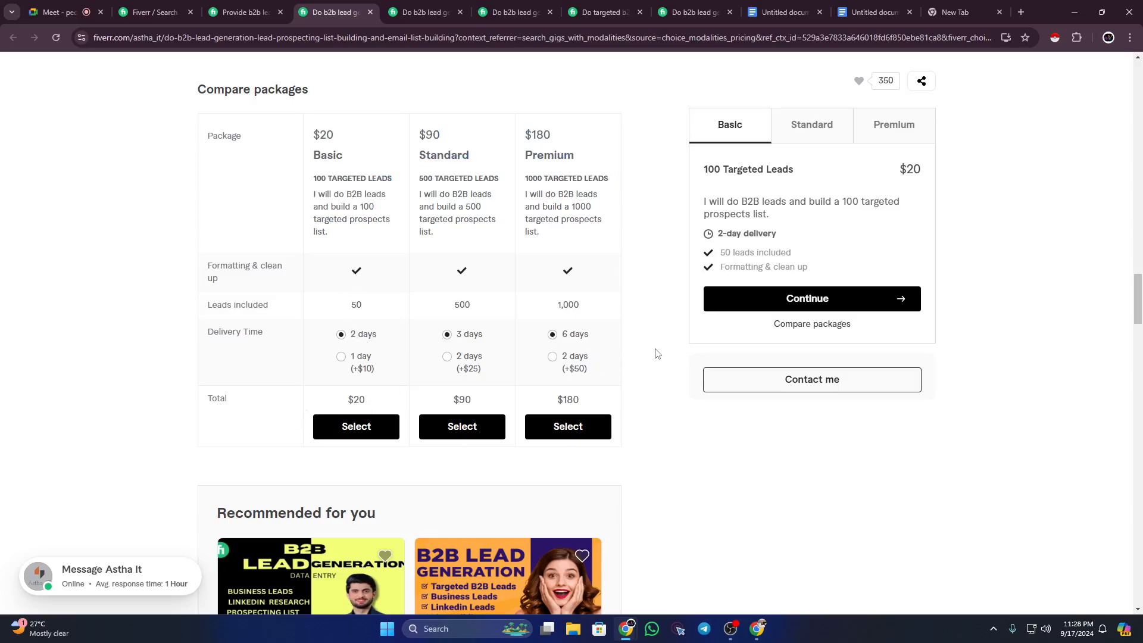
scroll(658, 350, up, 12)
scroll(660, 350, up, 20)
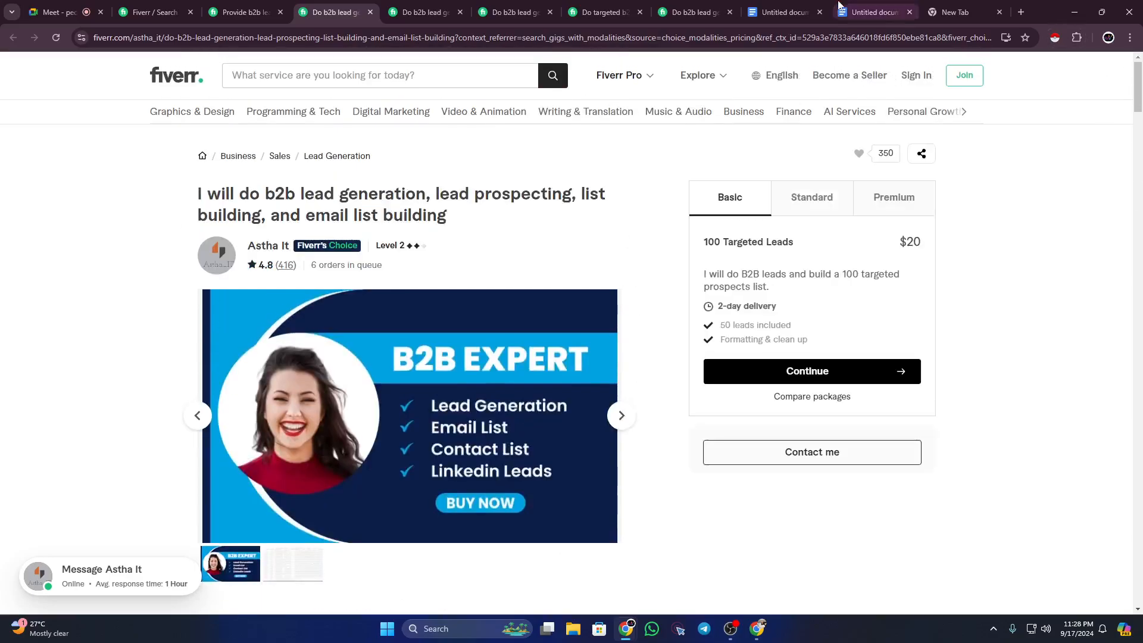
click(870, 12)
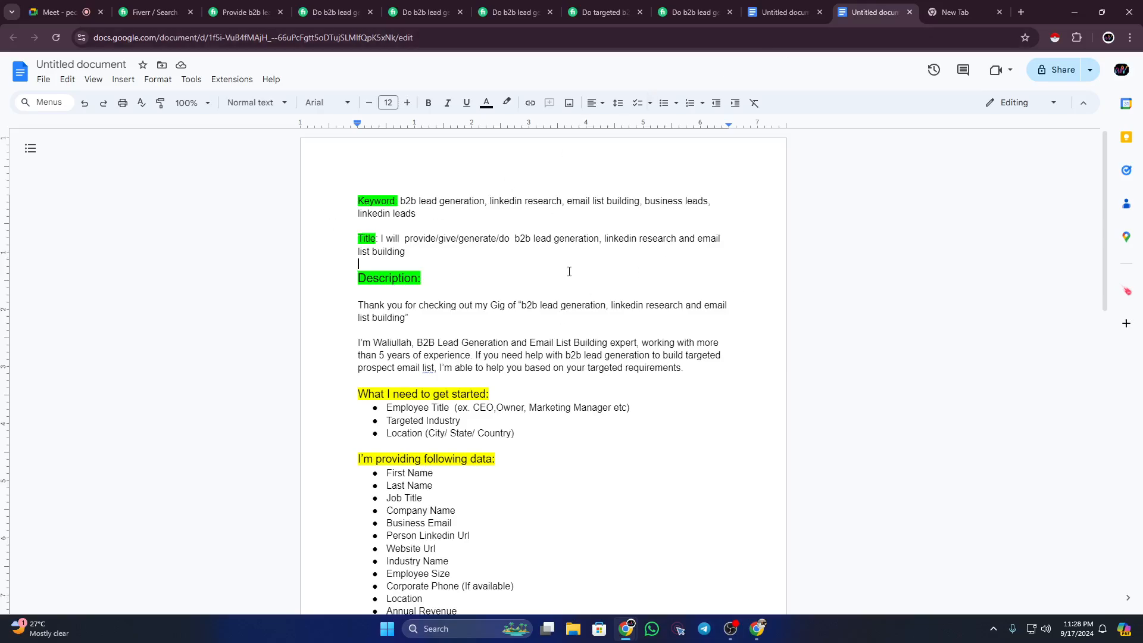
scroll(531, 365, down, 11)
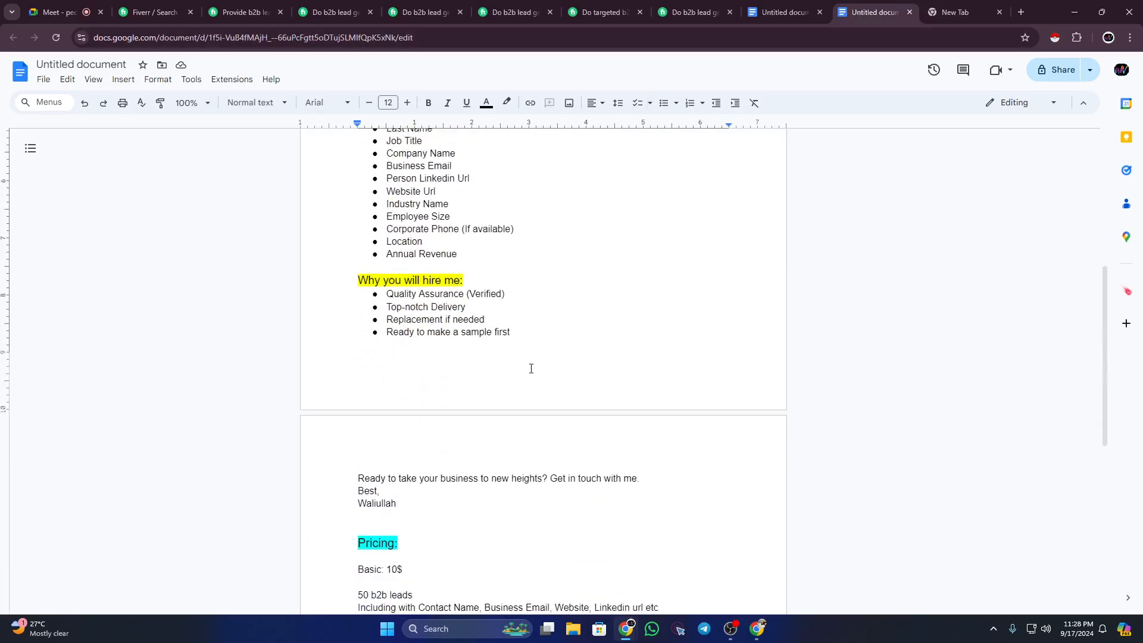
scroll(531, 368, up, 10)
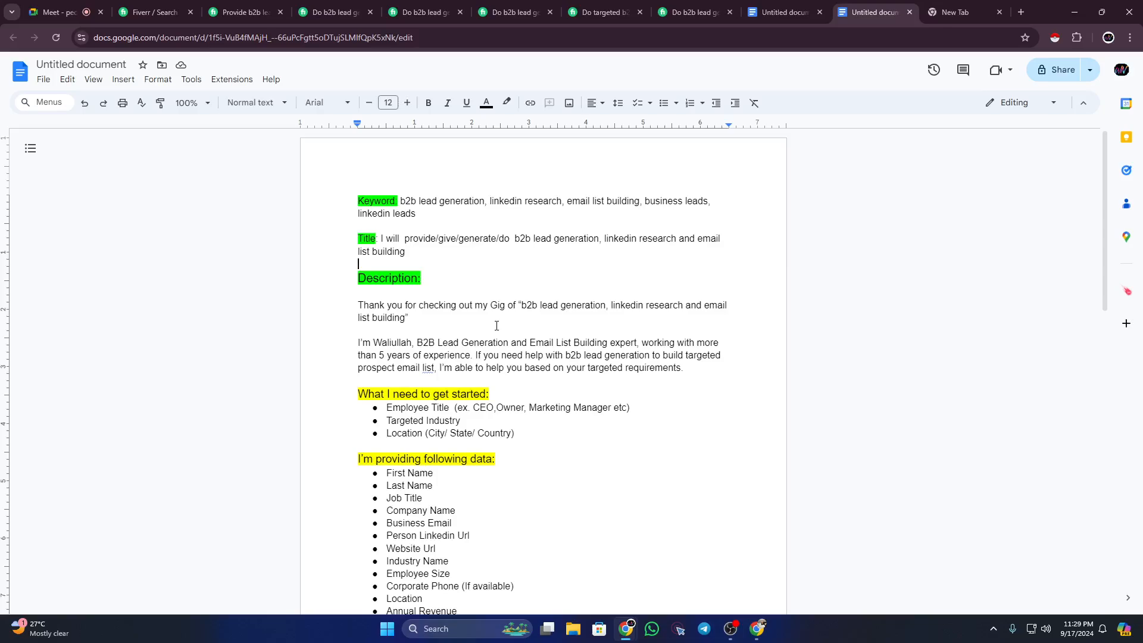
scroll(452, 286, down, 3)
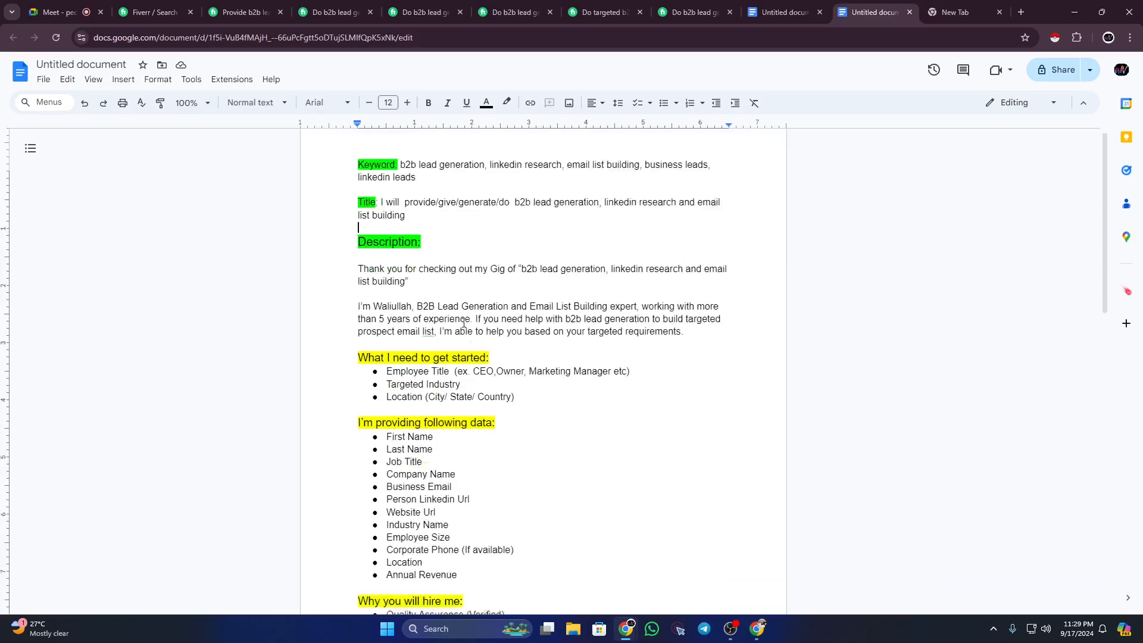
scroll(464, 321, up, 3)
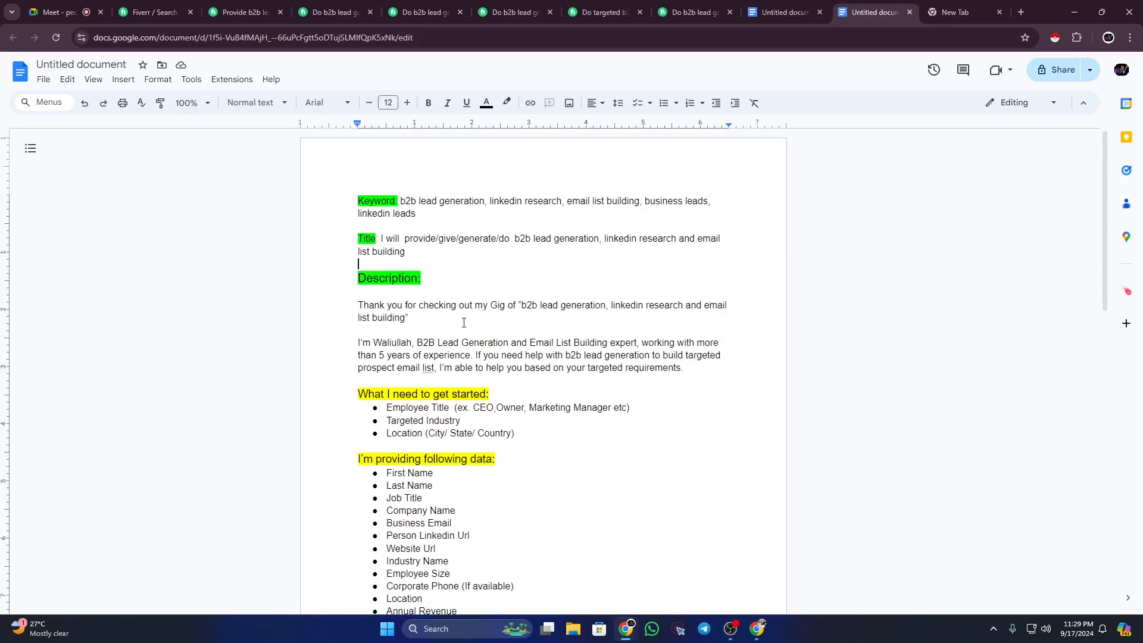
click(515, 12)
scroll(411, 226, up, 2)
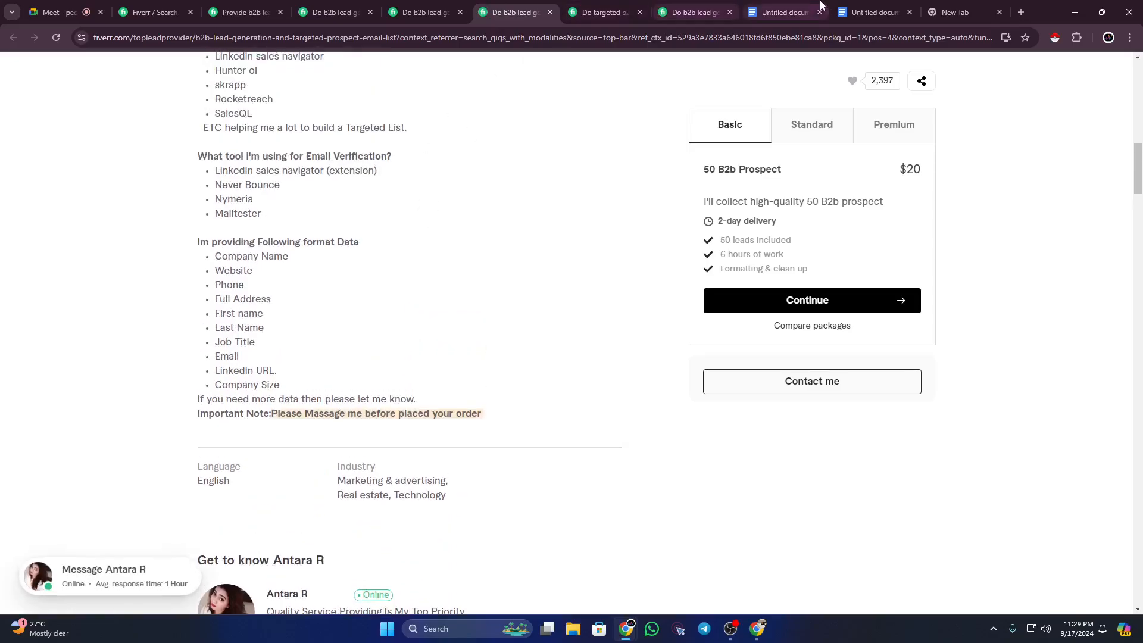
click(850, 10)
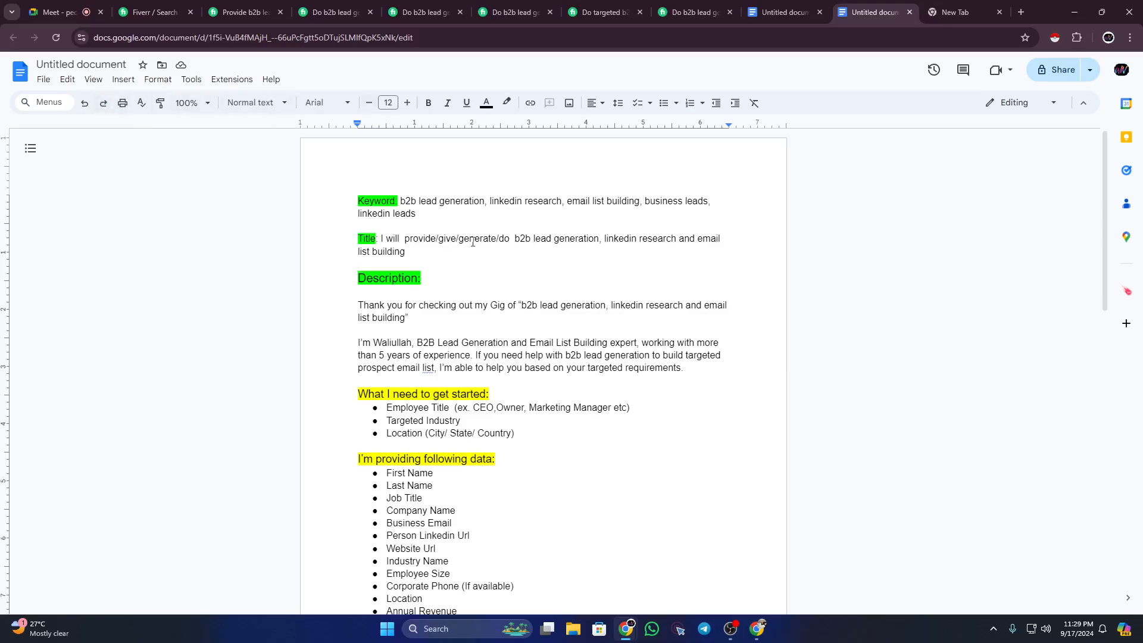
scroll(485, 321, down, 15)
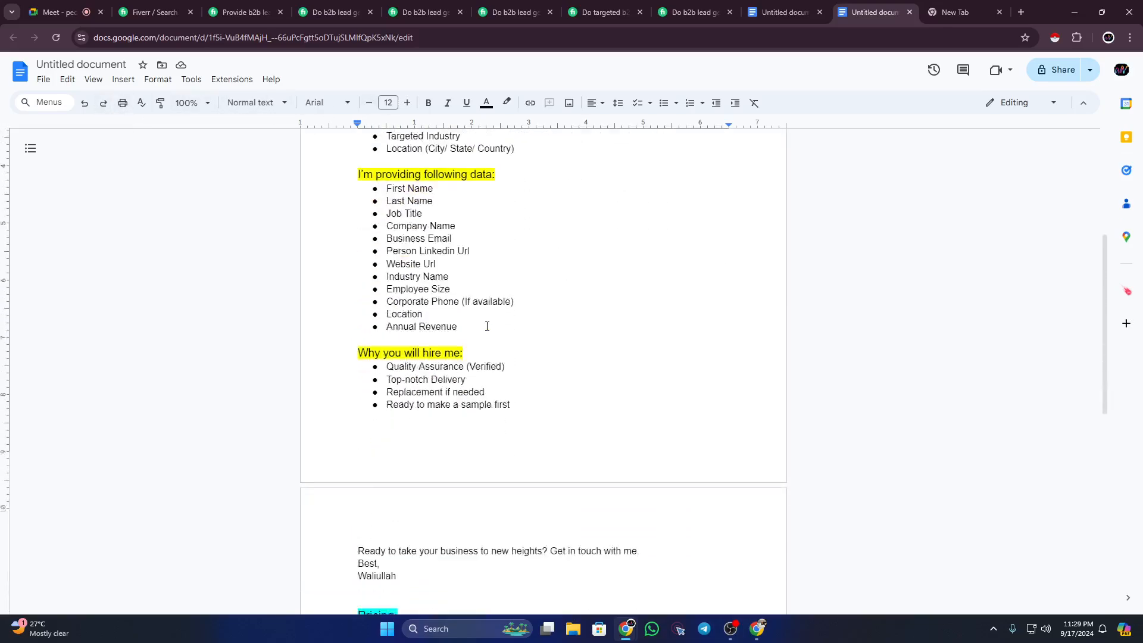
scroll(490, 321, up, 15)
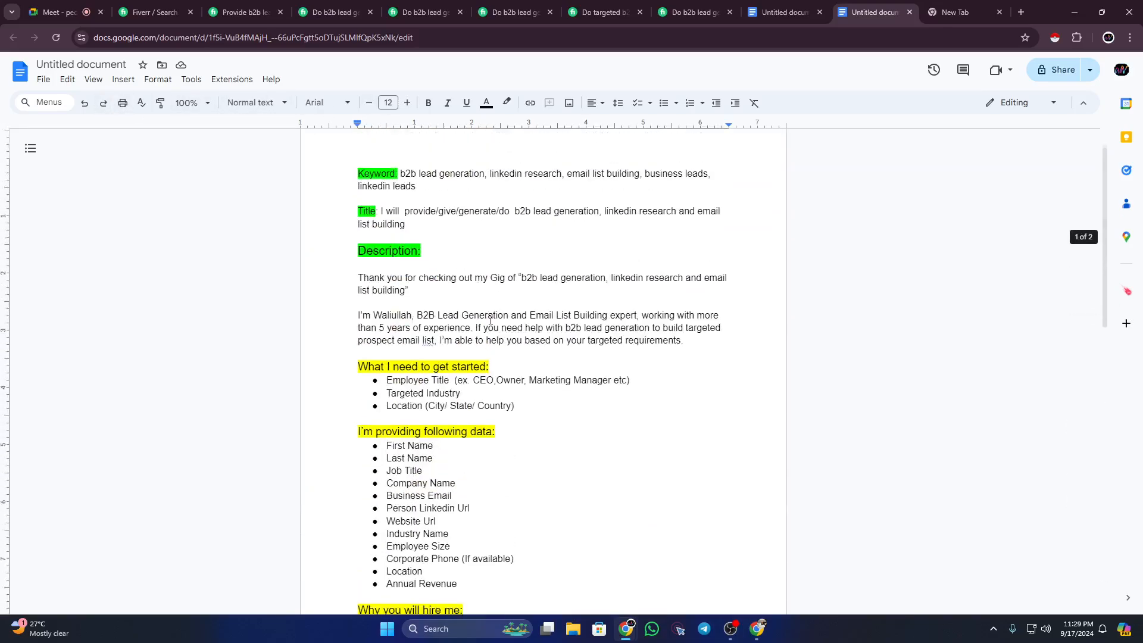
click(602, 12)
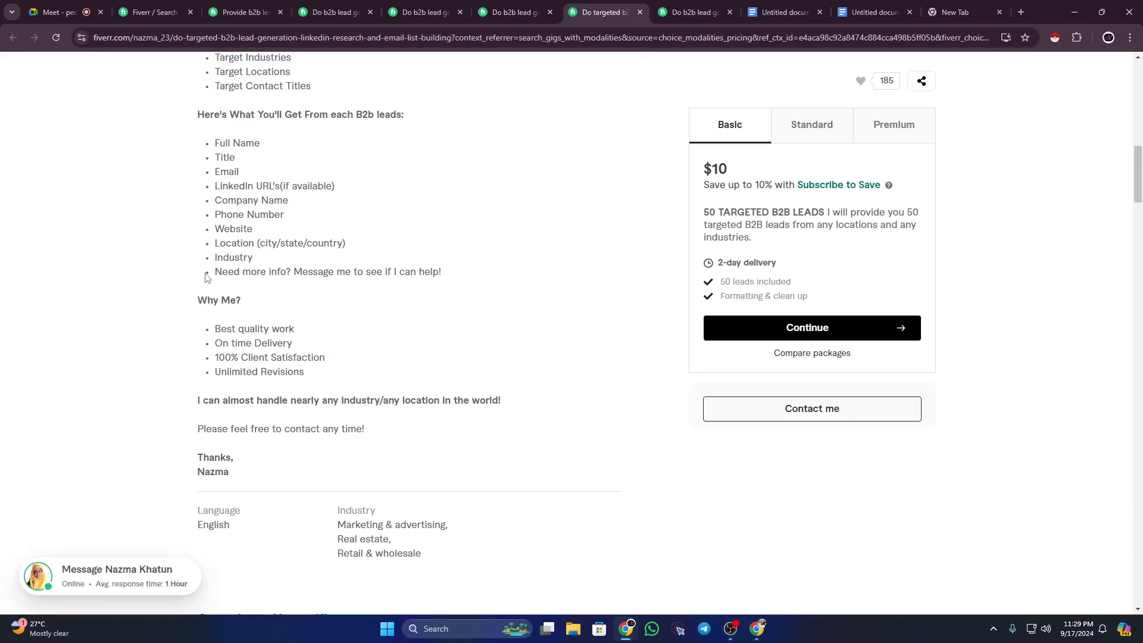
drag(207, 272, 499, 274)
key(ctrl+c)
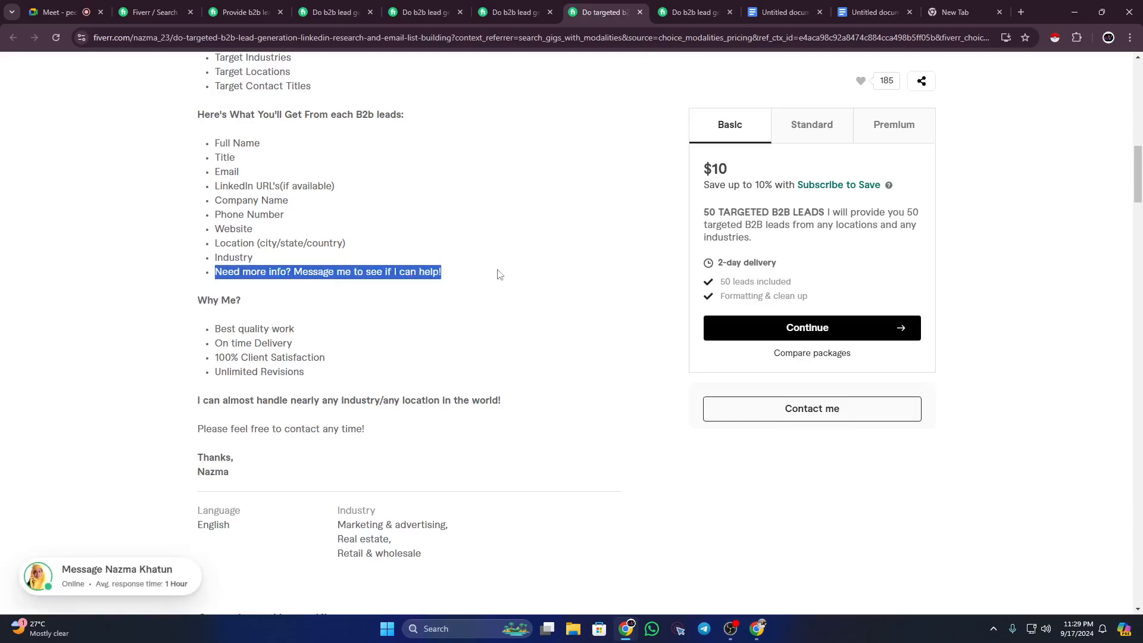
click(875, 12)
scroll(573, 480, down, 10)
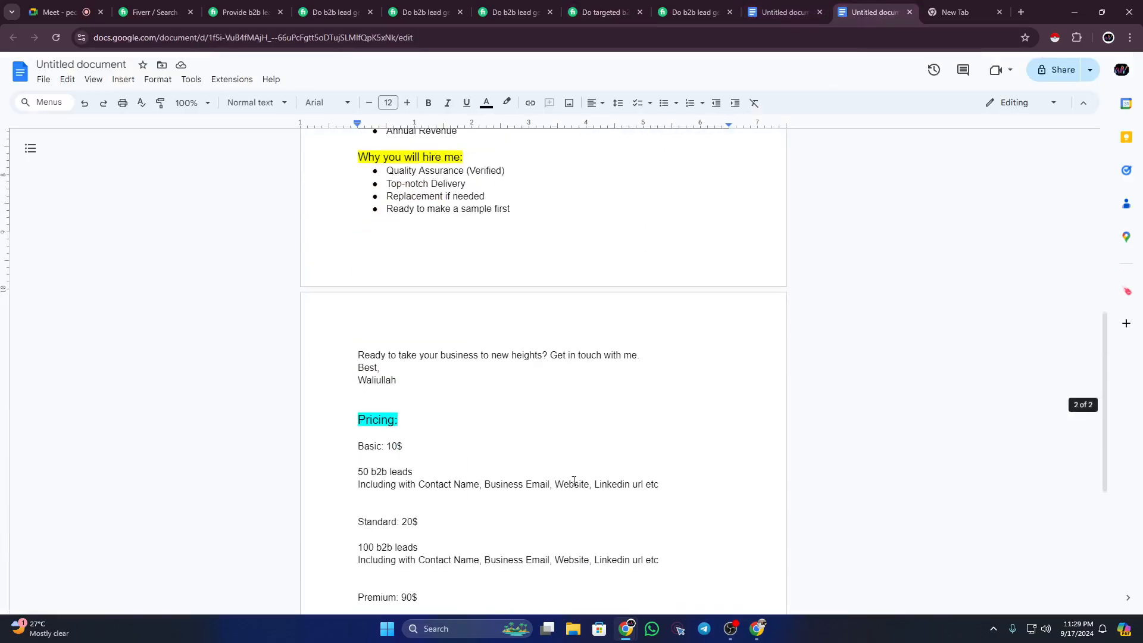
scroll(573, 480, down, 5)
click(428, 431)
key(ctrl+v)
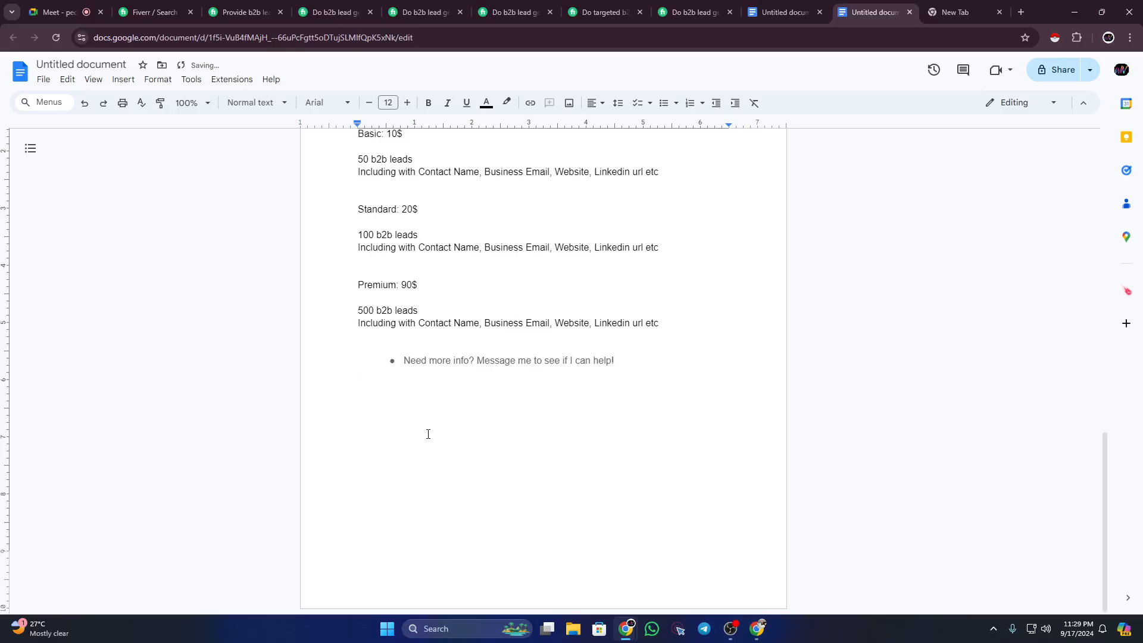
drag(404, 360, 618, 363)
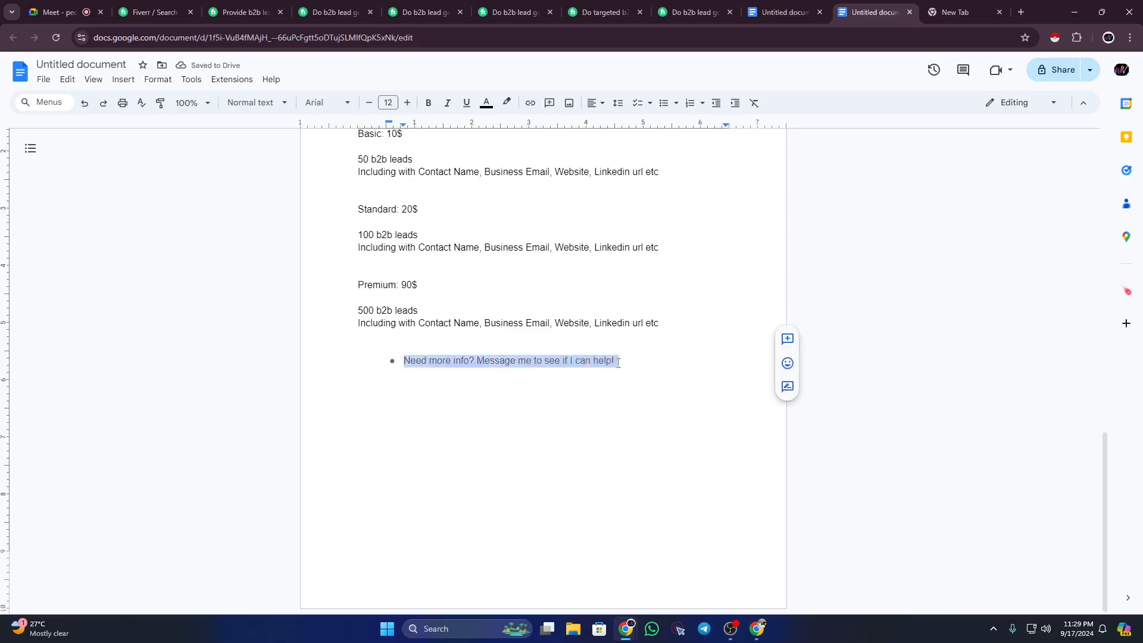
key(ctrl+z)
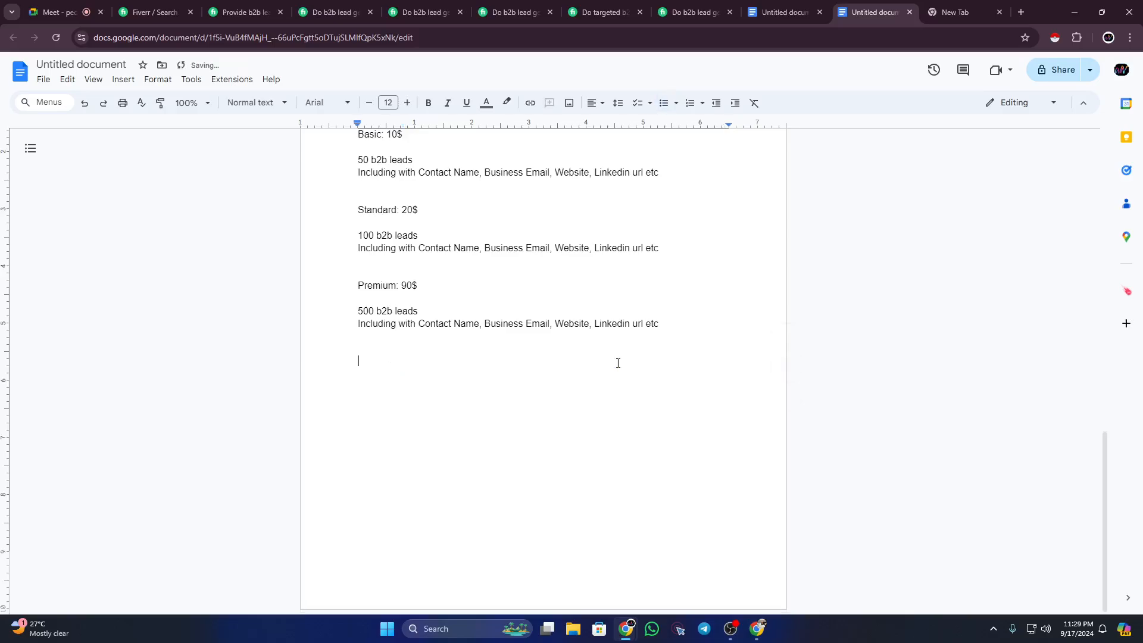
scroll(618, 363, up, 6)
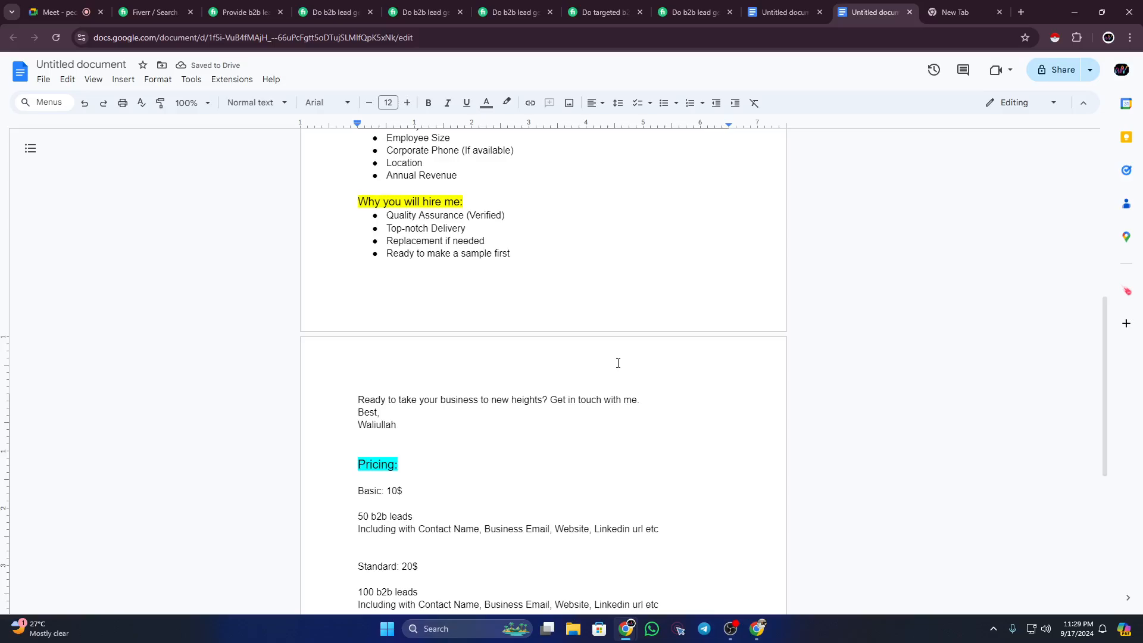
scroll(618, 362, up, 7)
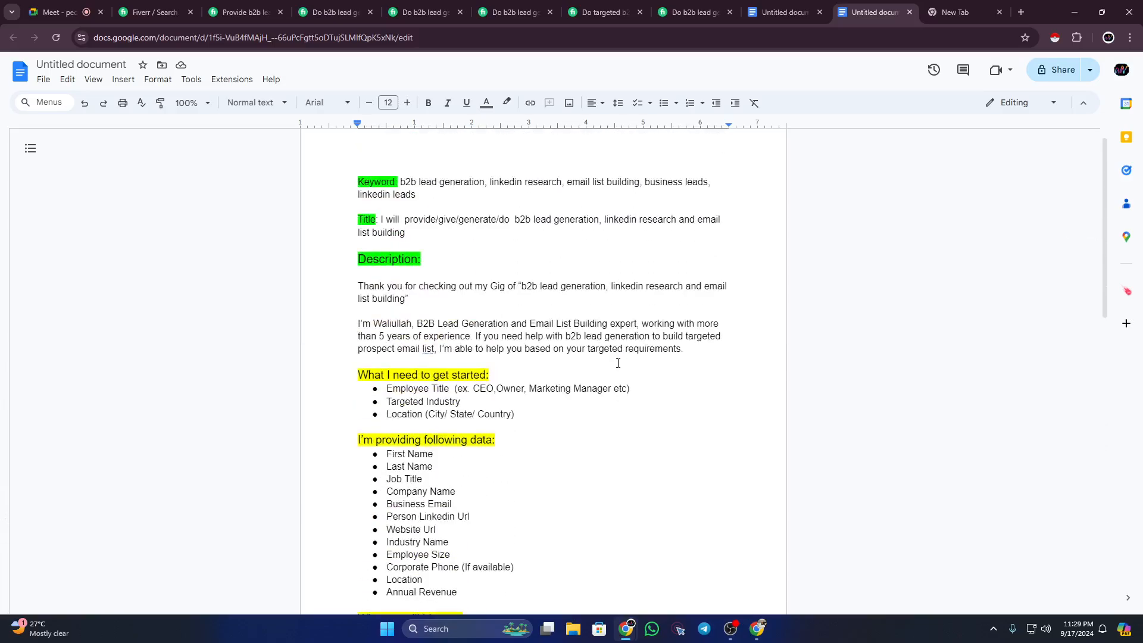
click(353, 184)
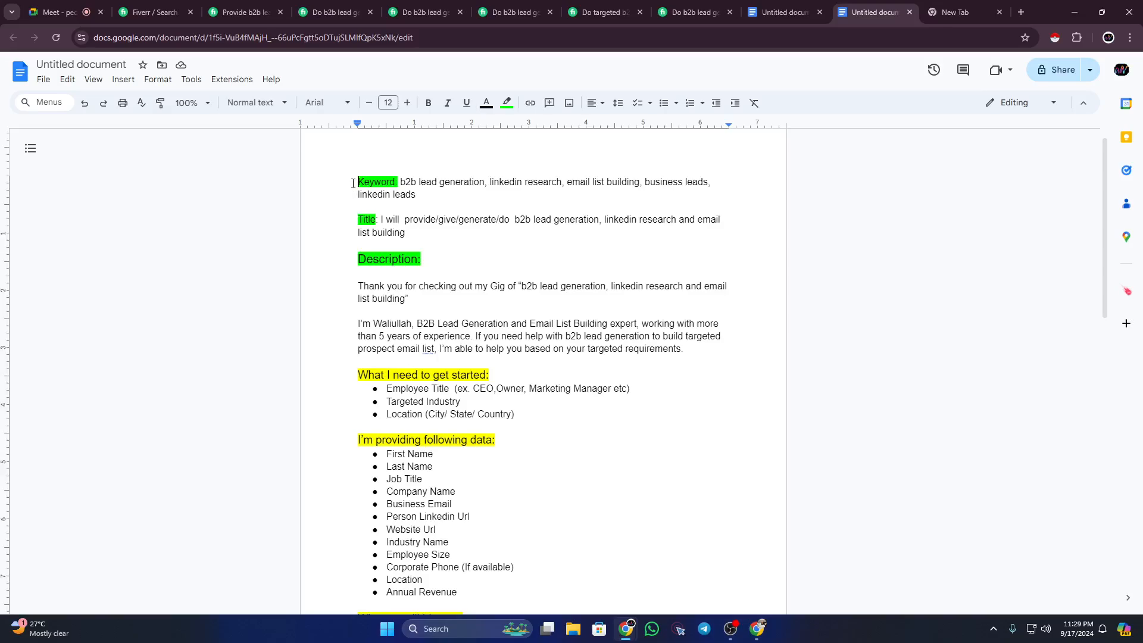
scroll(435, 382, down, 13)
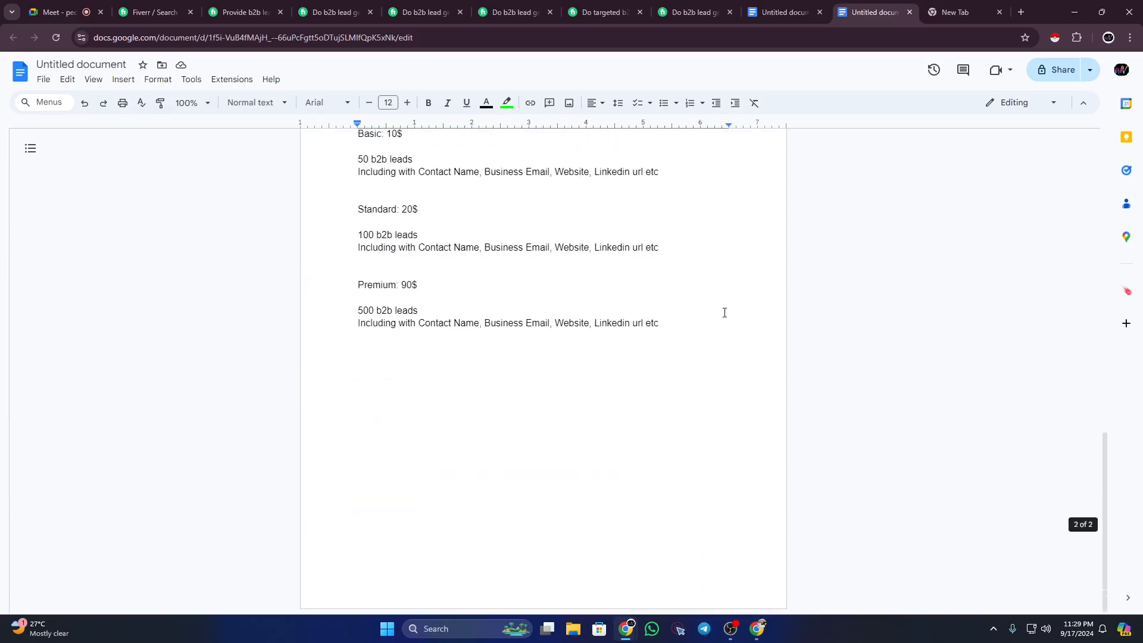
click(706, 318)
scroll(706, 318, up, 13)
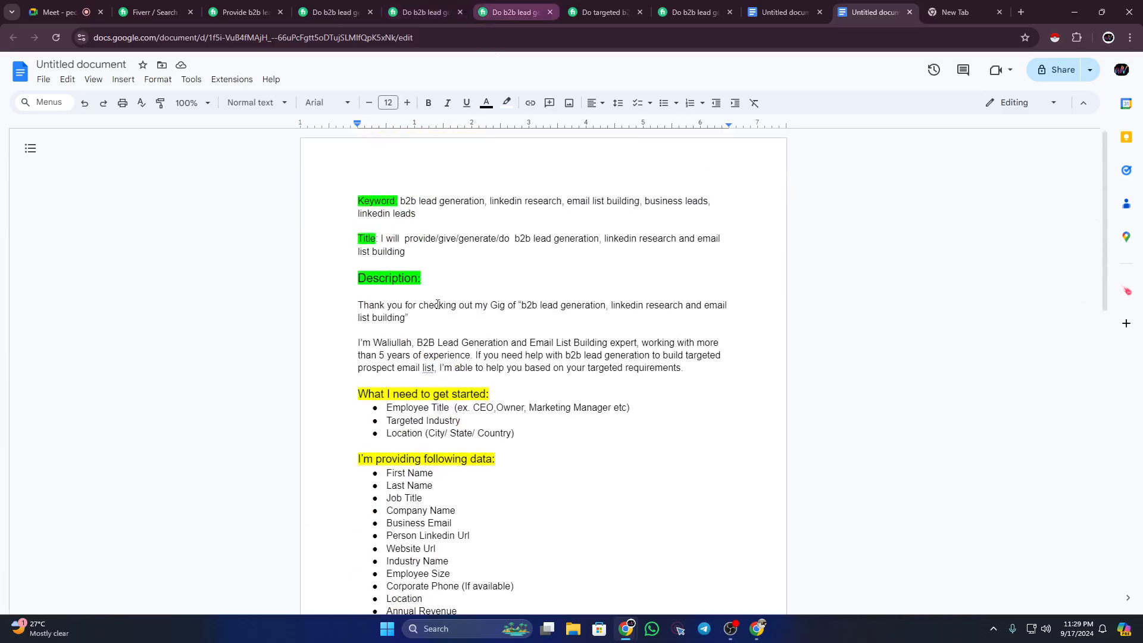
scroll(422, 321, down, 3)
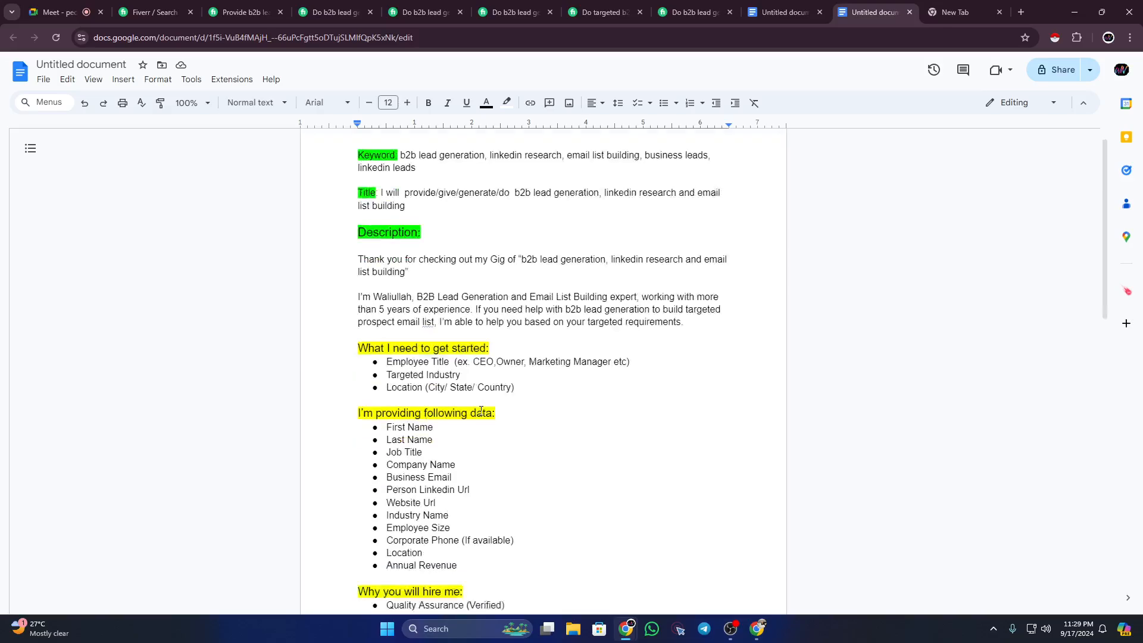
Step: Move through the competitor gig tabs to the targeted b2b lead generation gig's description
click(416, 7)
scroll(399, 196, up, 7)
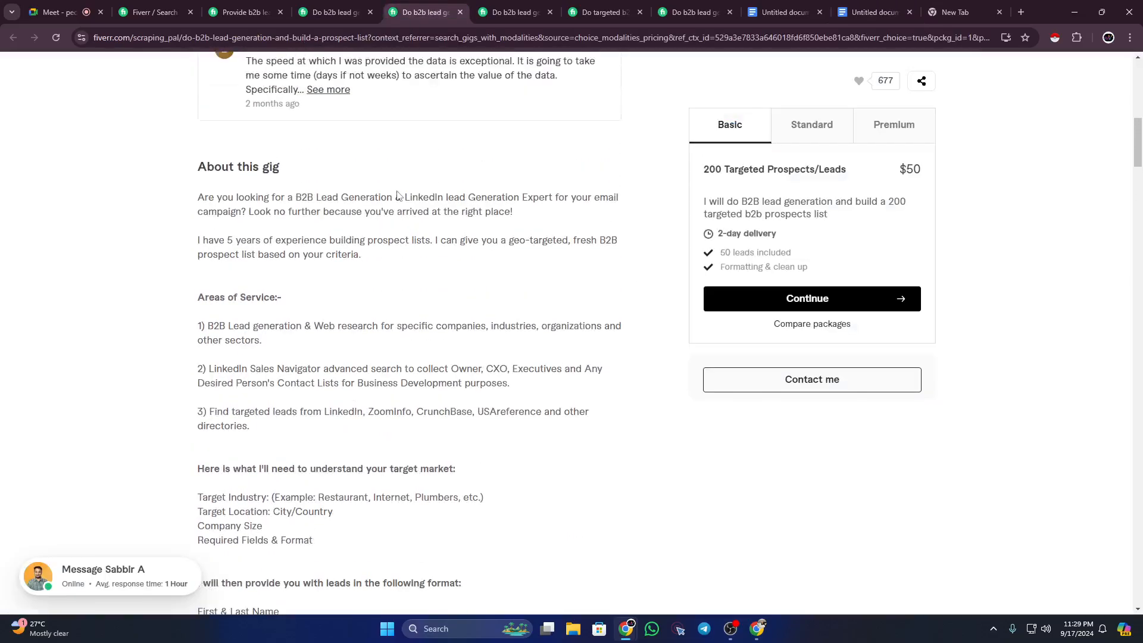
click(516, 12)
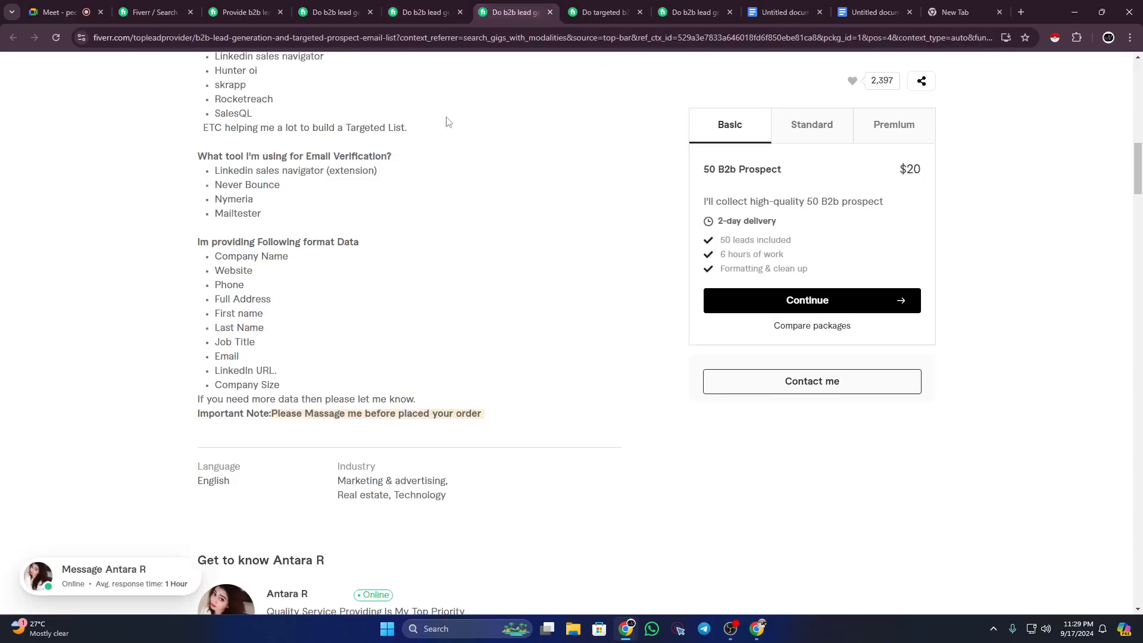
scroll(345, 294, up, 8)
scroll(271, 325, up, 7)
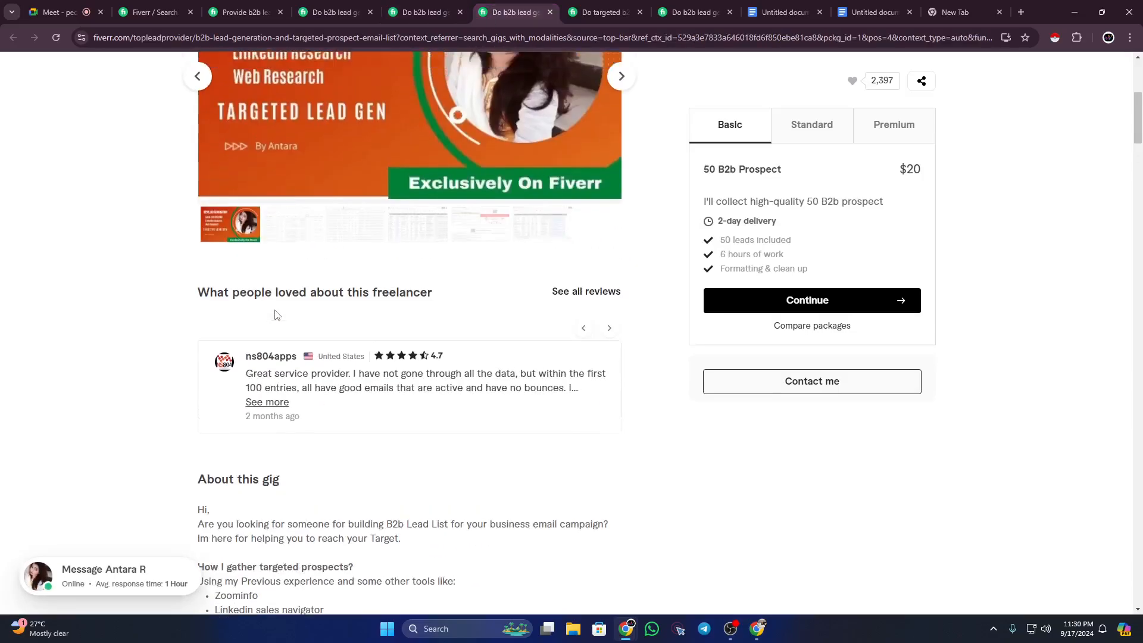
click(583, 9)
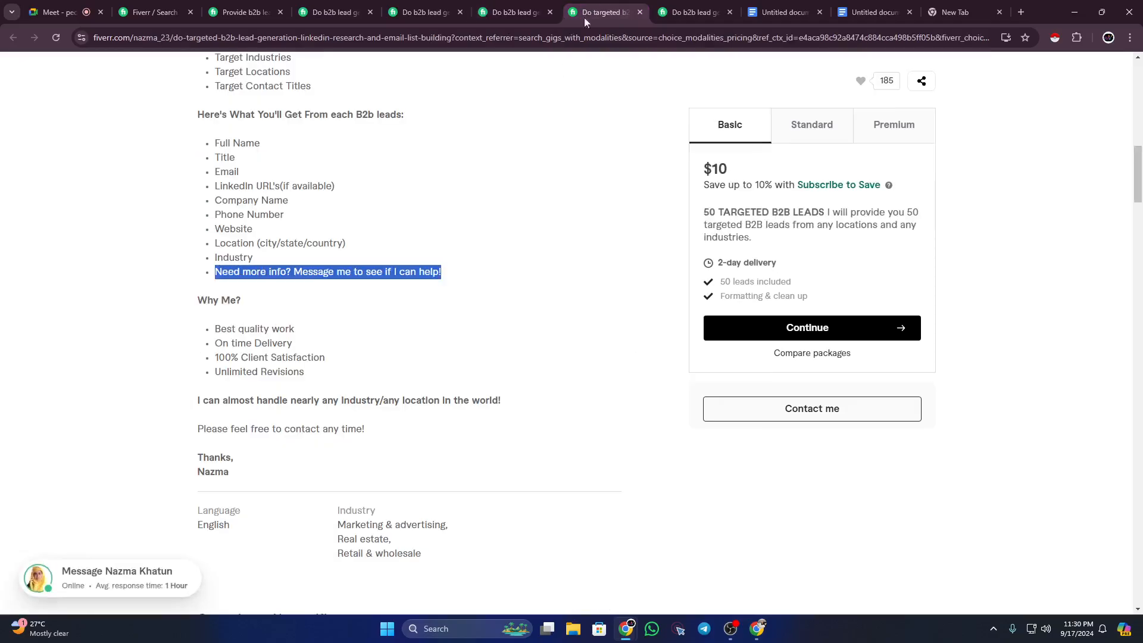
scroll(401, 245, up, 9)
scroll(349, 329, down, 3)
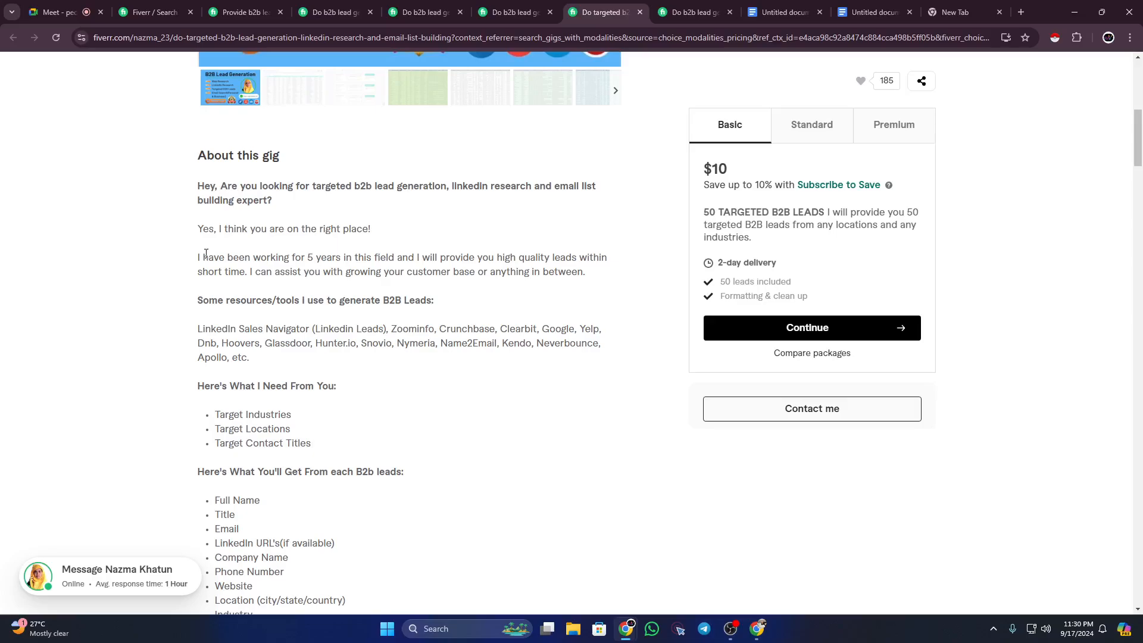
Step: Review the five-years' experience paragraph, the resources/tools section and the 'What I Need From You' and 'What You'll Get' headings
drag(203, 257, 601, 276)
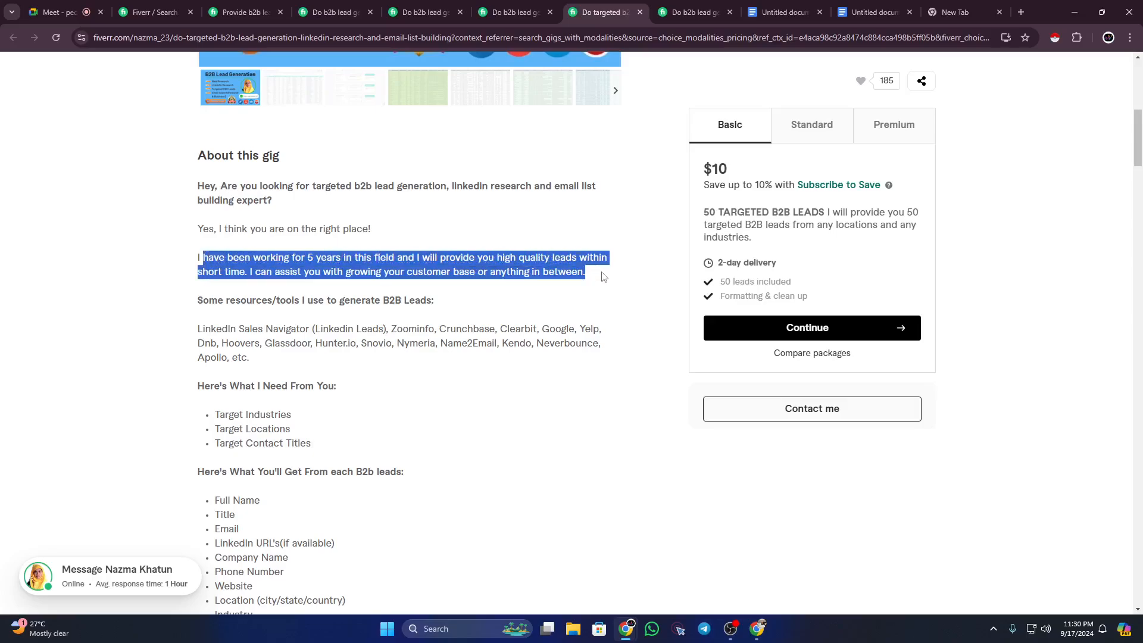
click(603, 277)
scroll(210, 184, up, 6)
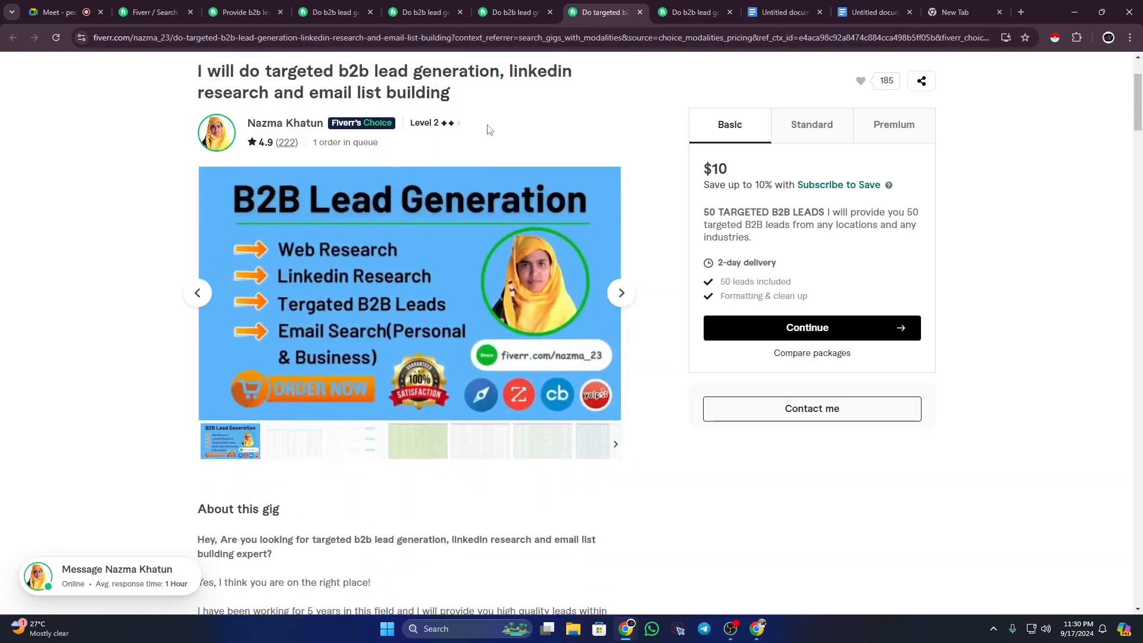
scroll(279, 172, down, 7)
drag(206, 229, 205, 408)
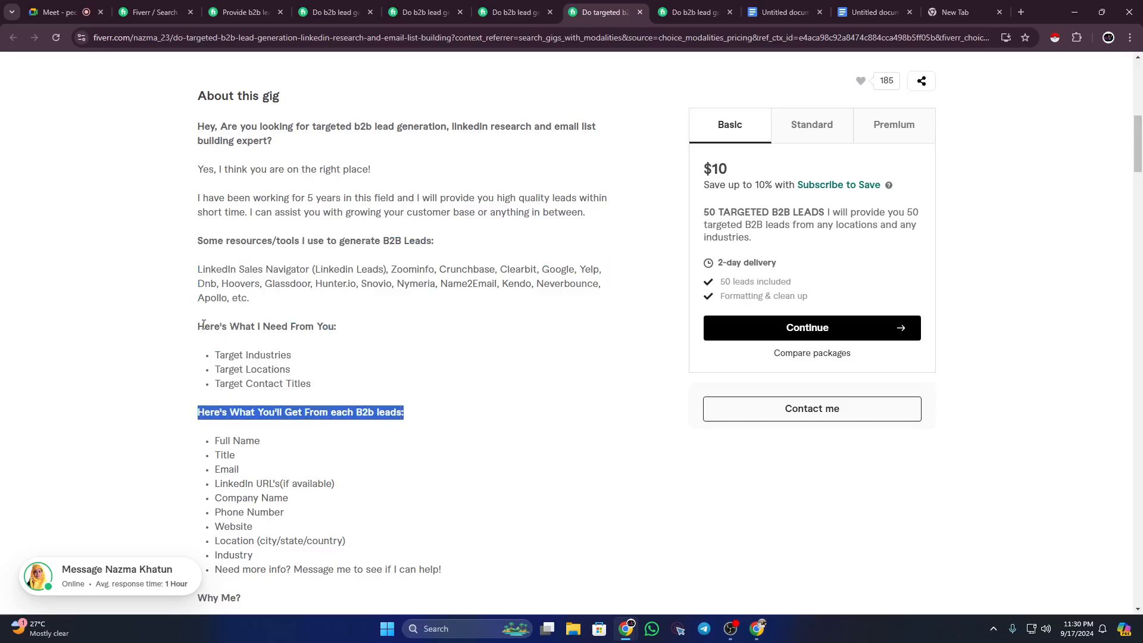
drag(199, 325, 342, 334)
mouse_move(201, 415)
mouse_down()
mouse_move(256, 413)
mouse_move(199, 395)
mouse_move(403, 416)
mouse_move(199, 411)
mouse_up()
click(259, 410)
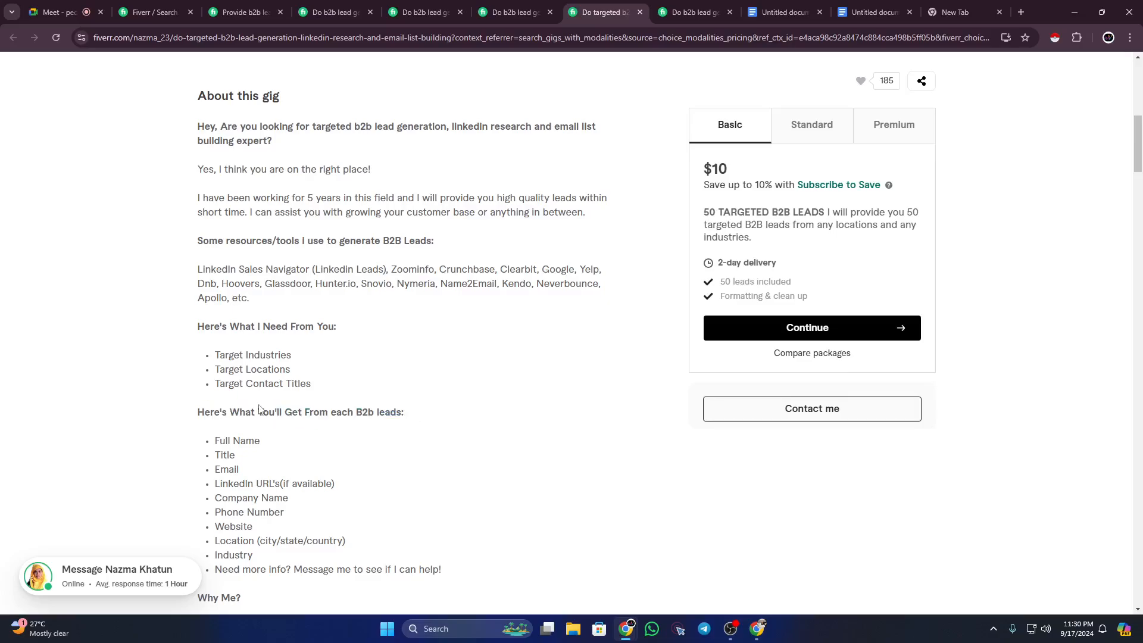
Step: Review the closing 'Thanks,' line and the any industry/any location line, then return to the gig draft
scroll(260, 409, down, 3)
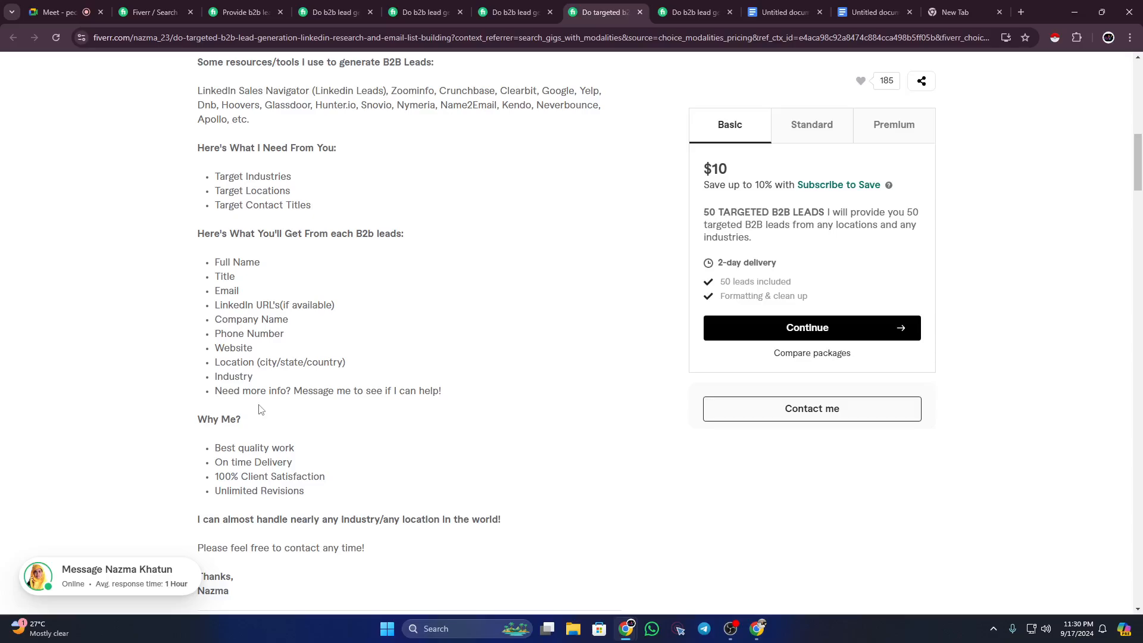
scroll(259, 409, down, 2)
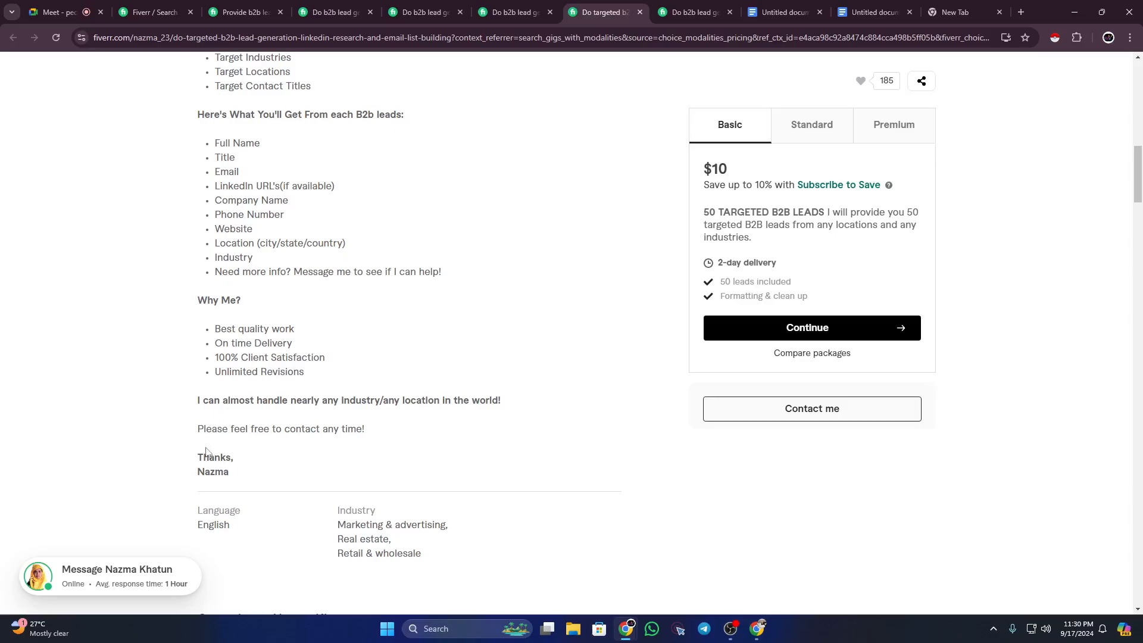
drag(200, 456, 237, 461)
click(237, 461)
drag(199, 400, 503, 407)
click(502, 401)
scroll(277, 449, up, 15)
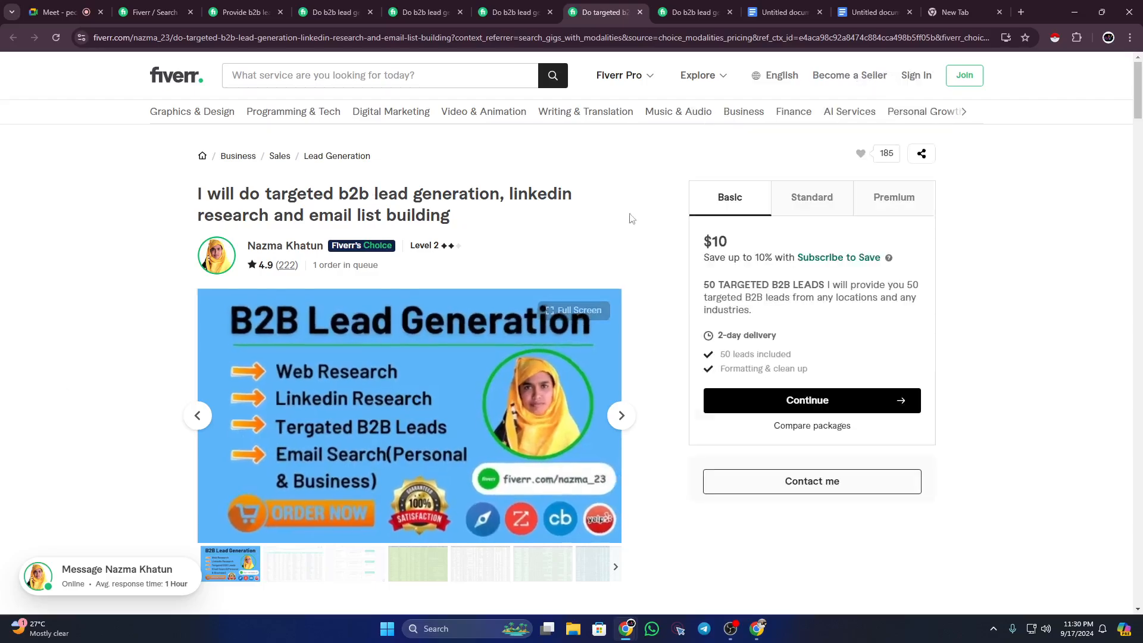
click(852, 13)
scroll(580, 381, up, 2)
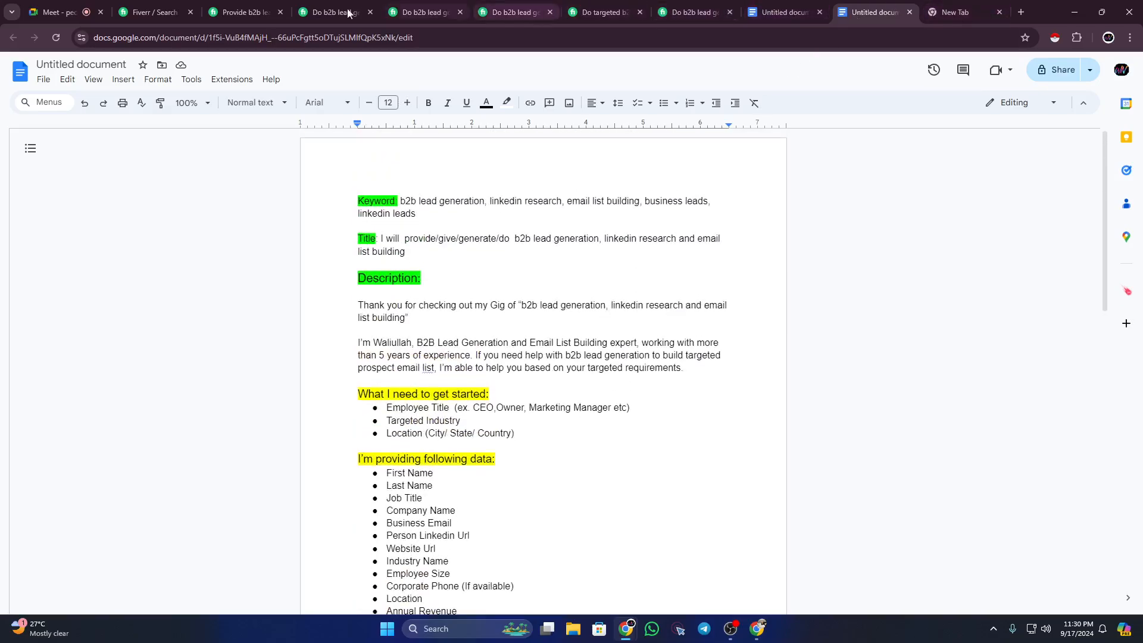
Step: Select the top gig's title in the b2b lead generation search results for comparison
click(152, 12)
scroll(339, 294, up, 1)
scroll(338, 295, up, 5)
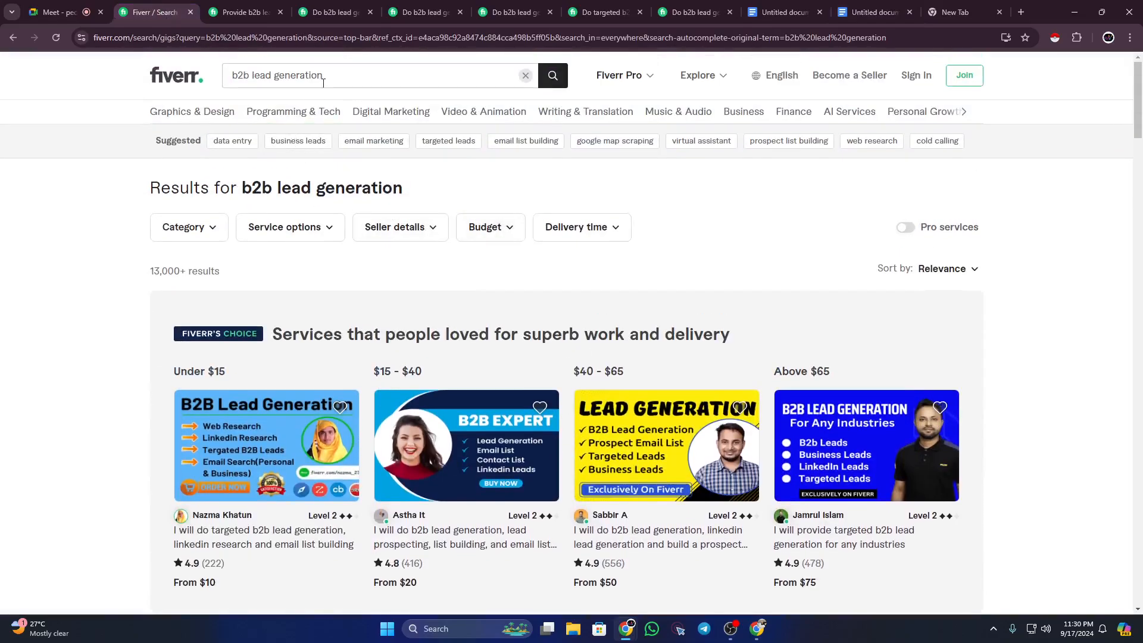
click(324, 76)
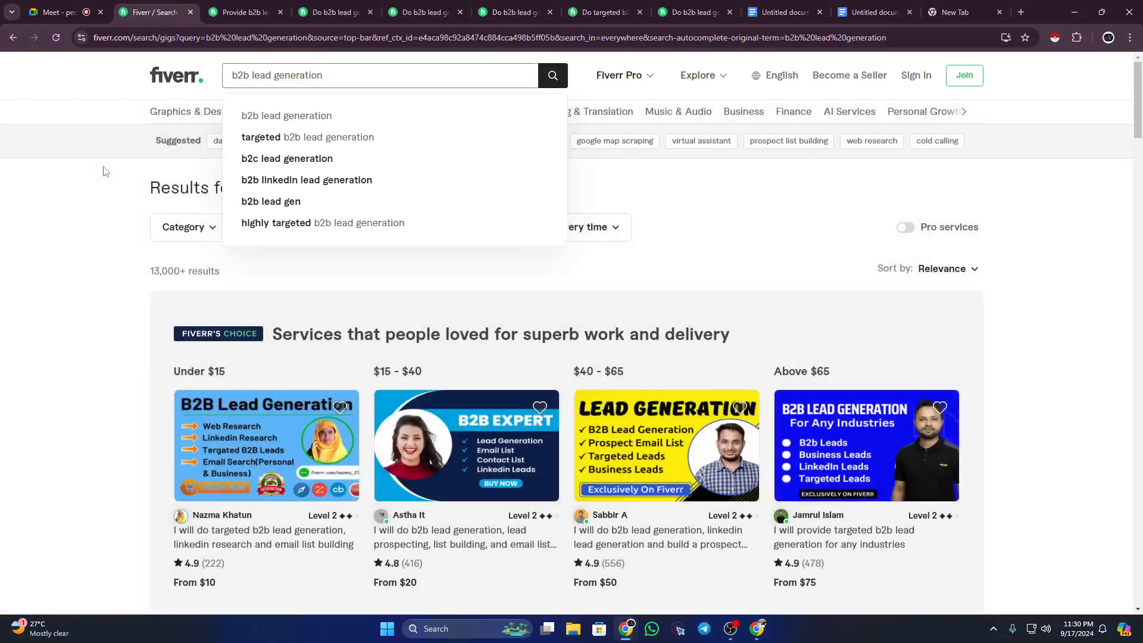
click(103, 171)
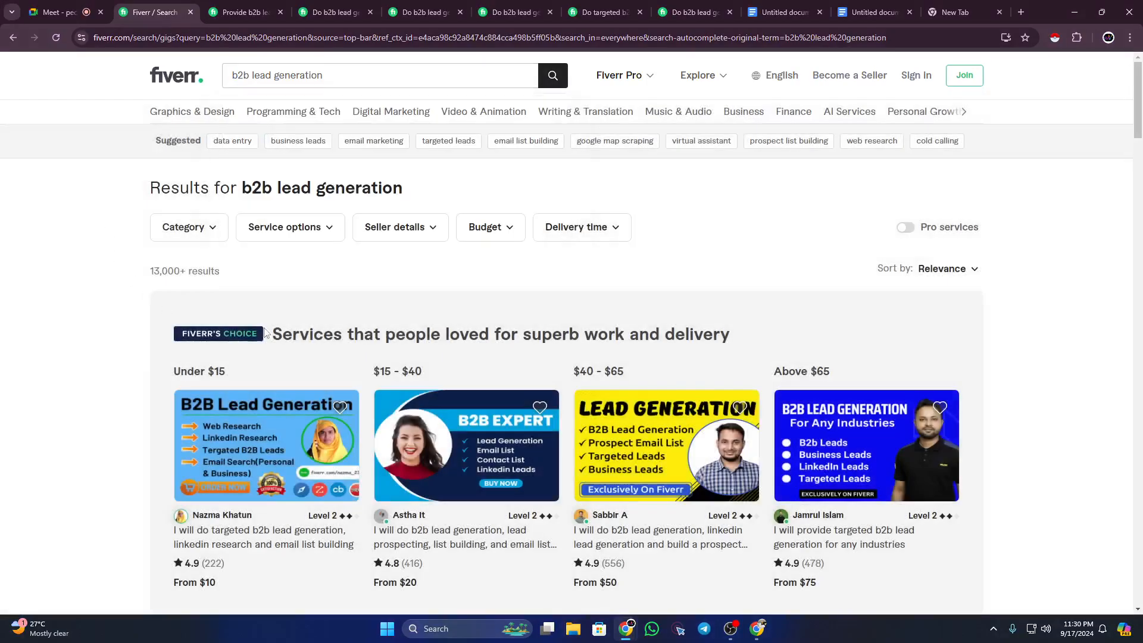
scroll(267, 334, down, 2)
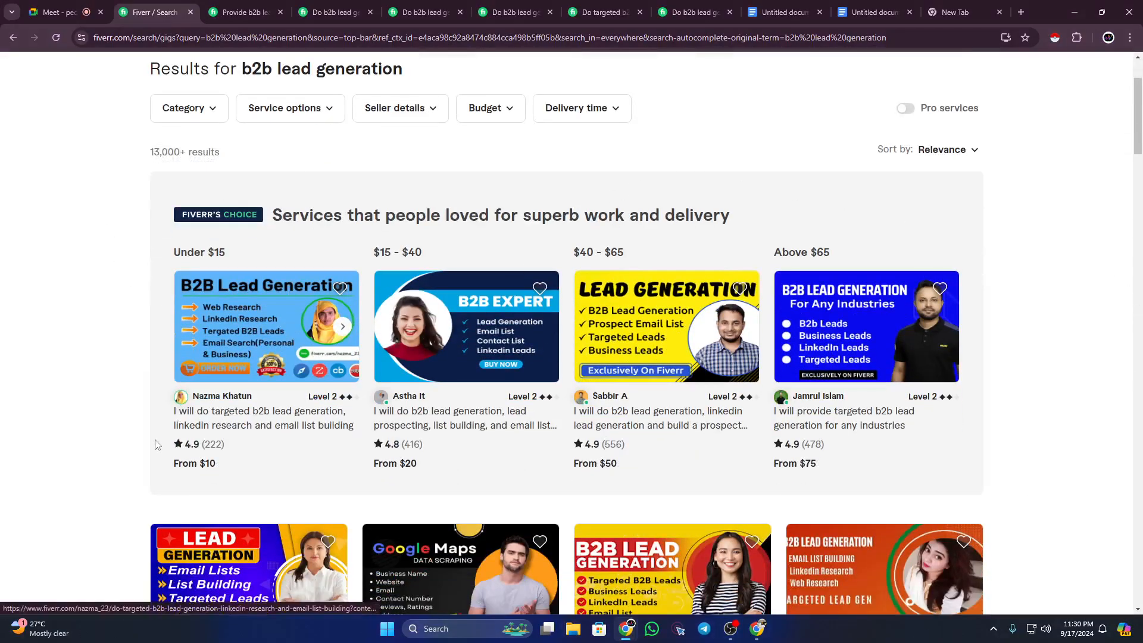
drag(168, 418, 353, 427)
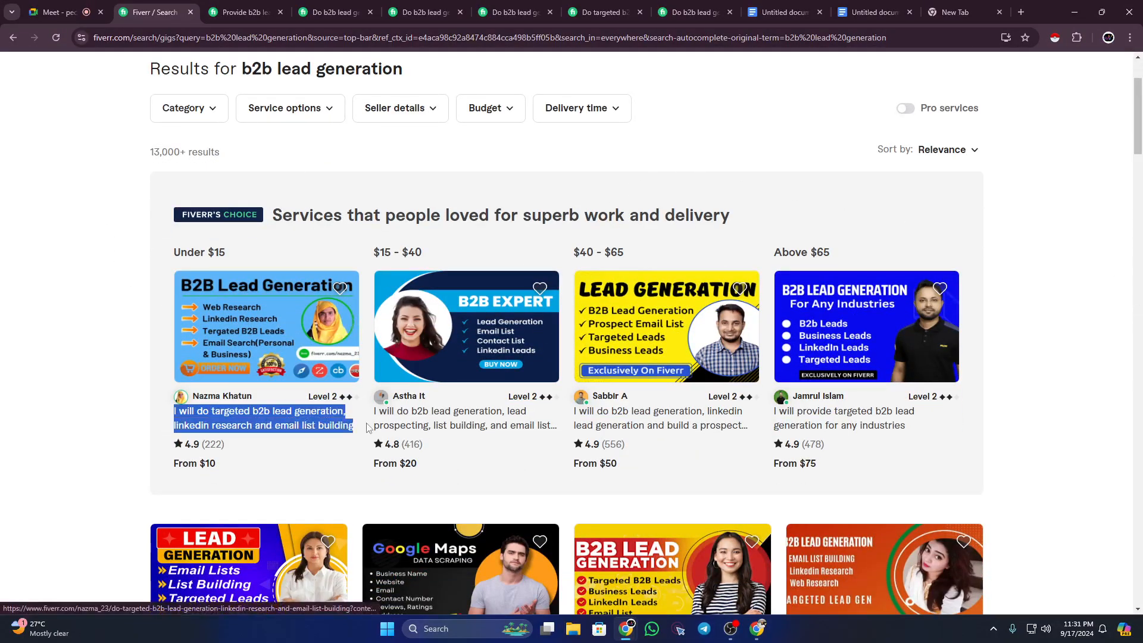
Step: Check it against the Title sentence in the gig draft
click(862, 16)
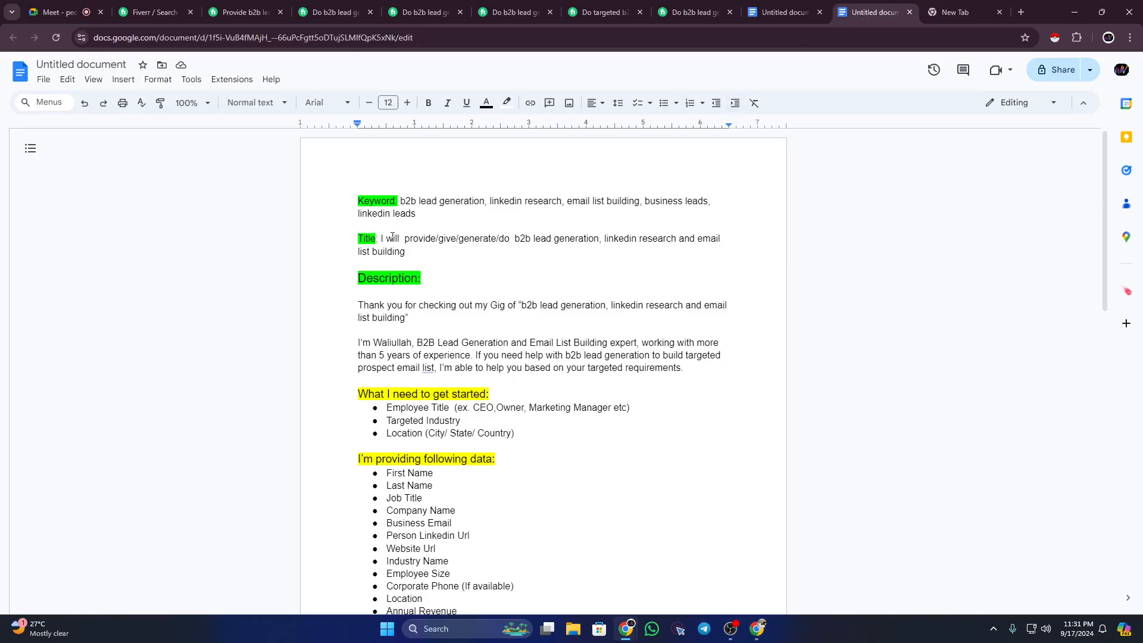
drag(384, 234, 436, 250)
click(436, 250)
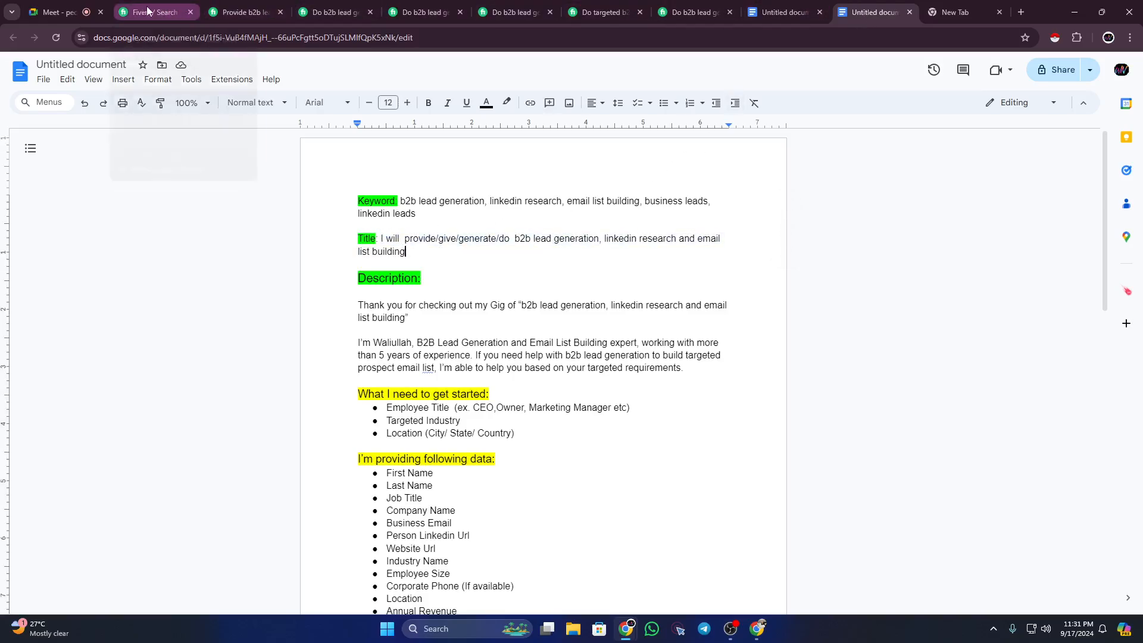
Step: Glance at the any-industry gig page, then browse the b2b lead generation search results
click(247, 10)
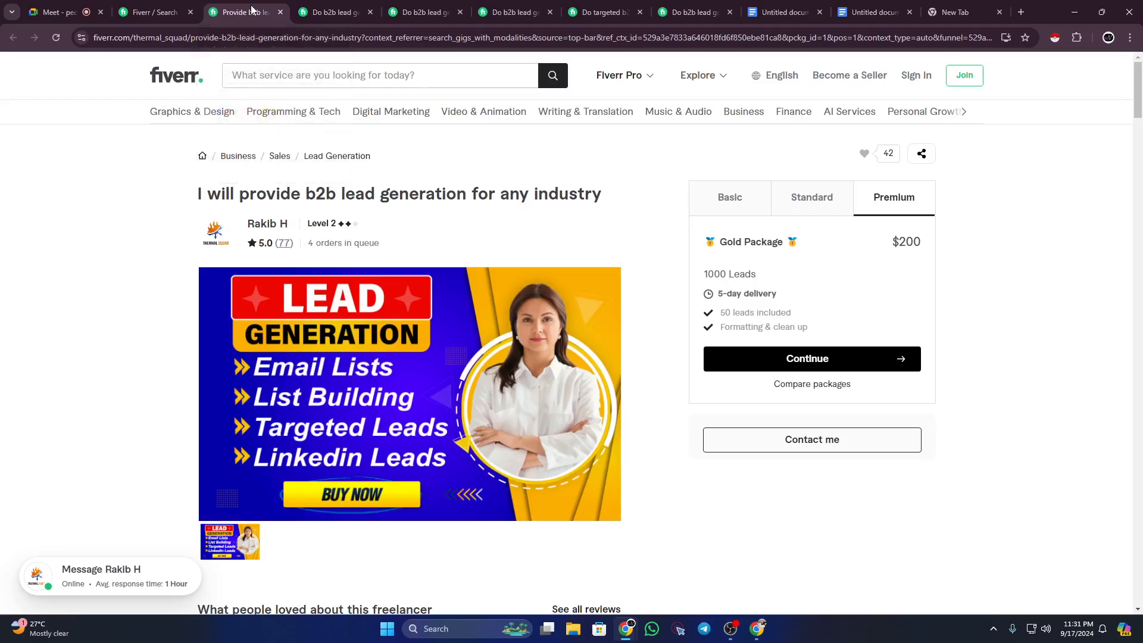
click(145, 7)
scroll(298, 101, up, 2)
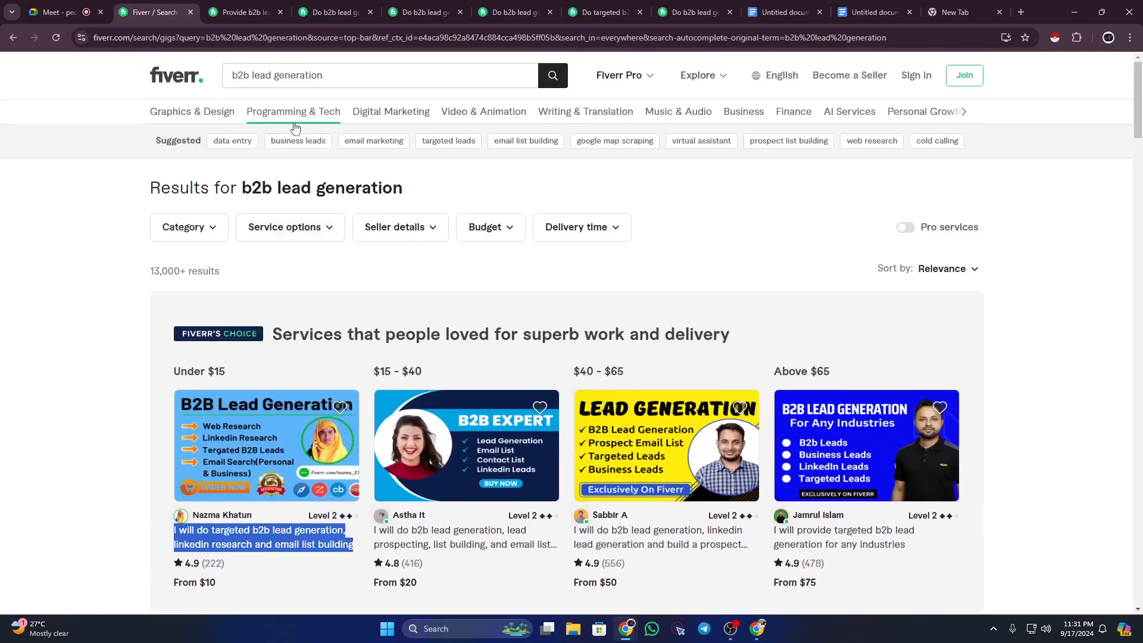
mouse_move(295, 127)
scroll(185, 255, down, 5)
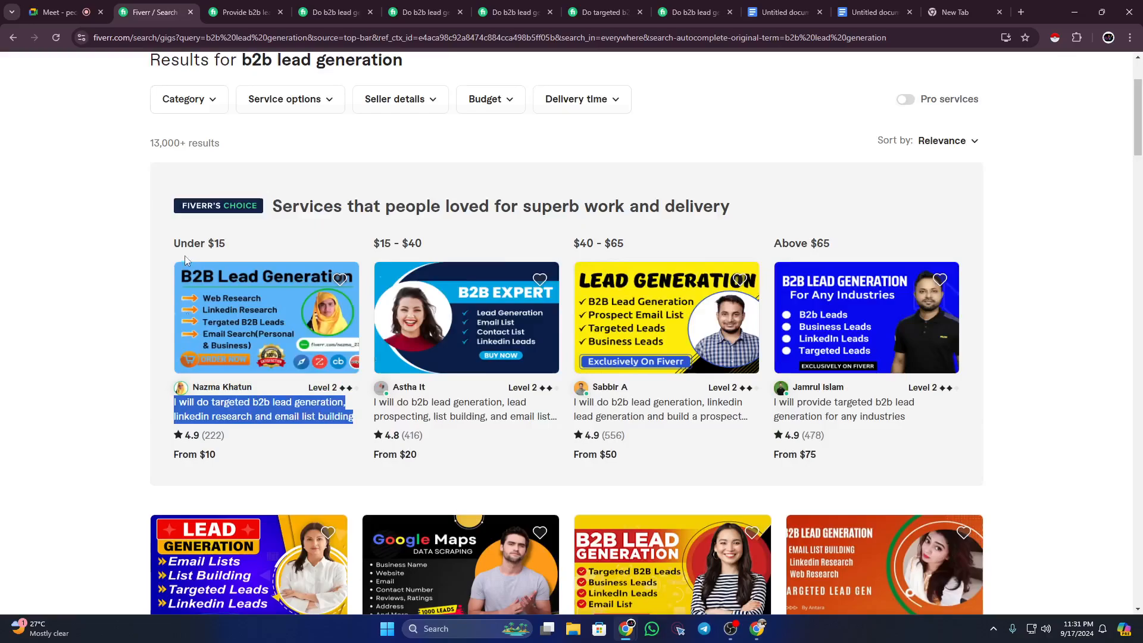
scroll(189, 260, down, 2)
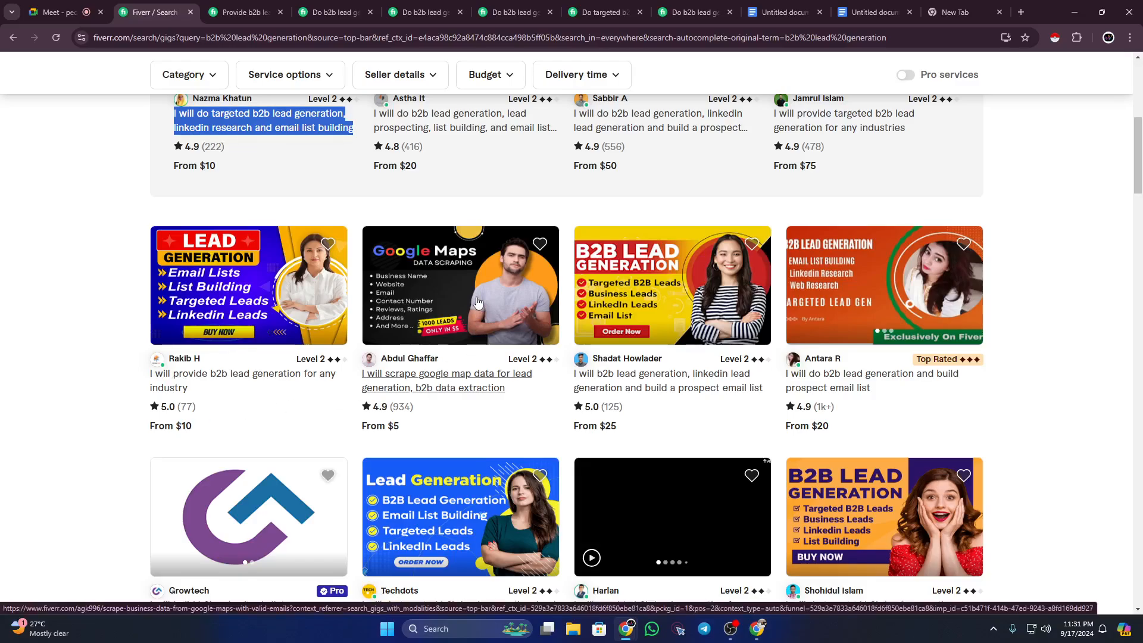
scroll(477, 302, up, 8)
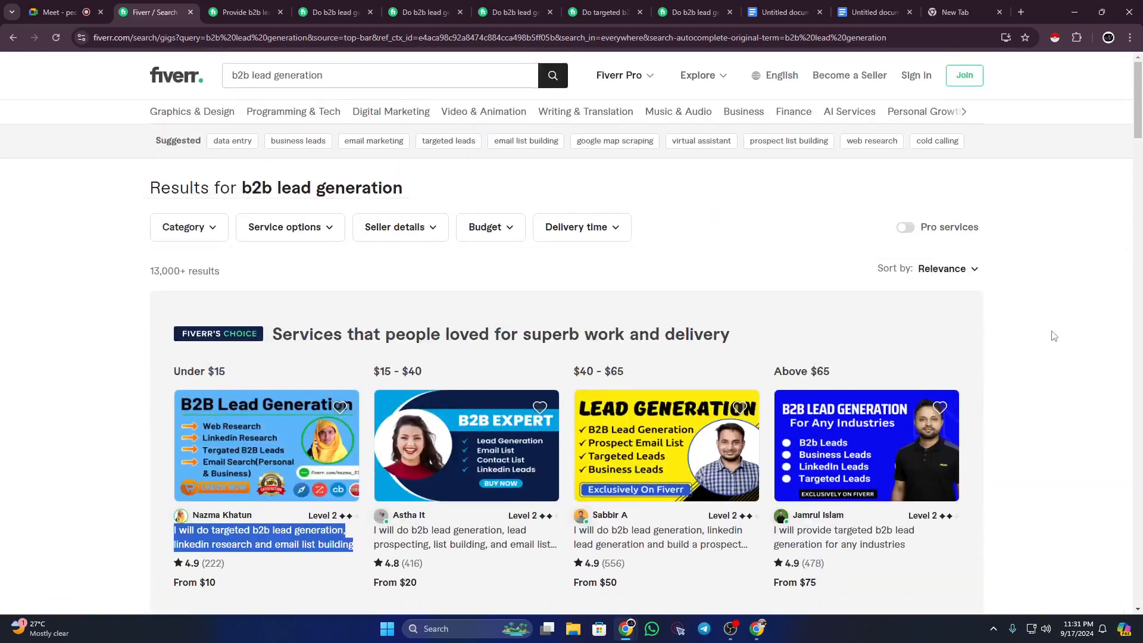
scroll(1068, 348, down, 3)
scroll(1063, 341, down, 3)
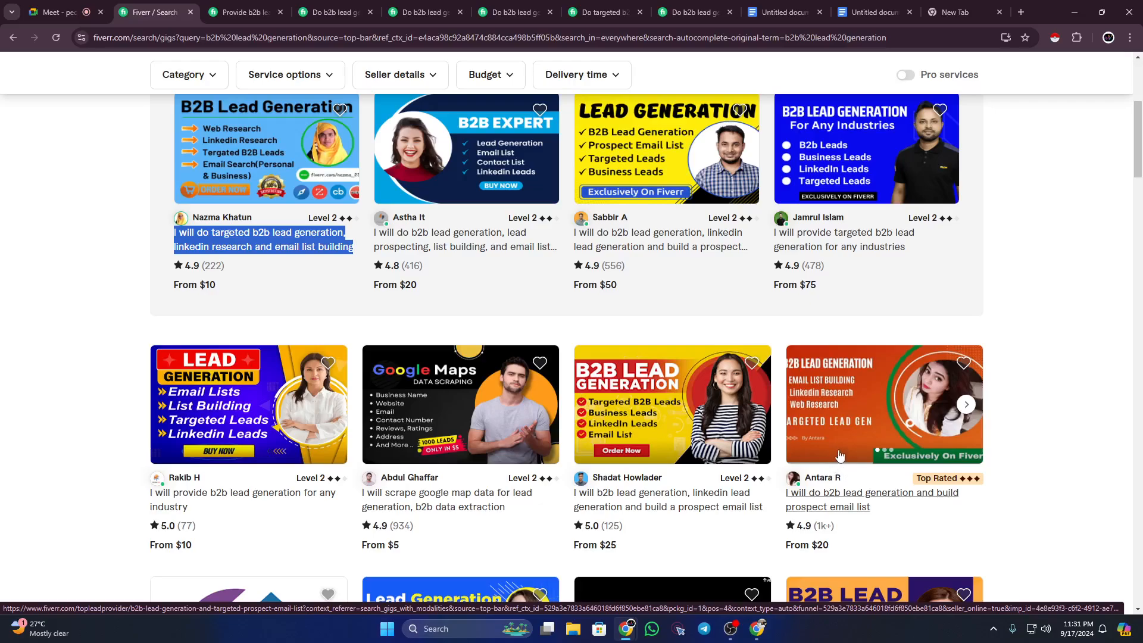
Step: Open the any-industry b2b lead generation gig in a new tab and view its main image full screen
right_click(212, 376)
click(274, 113)
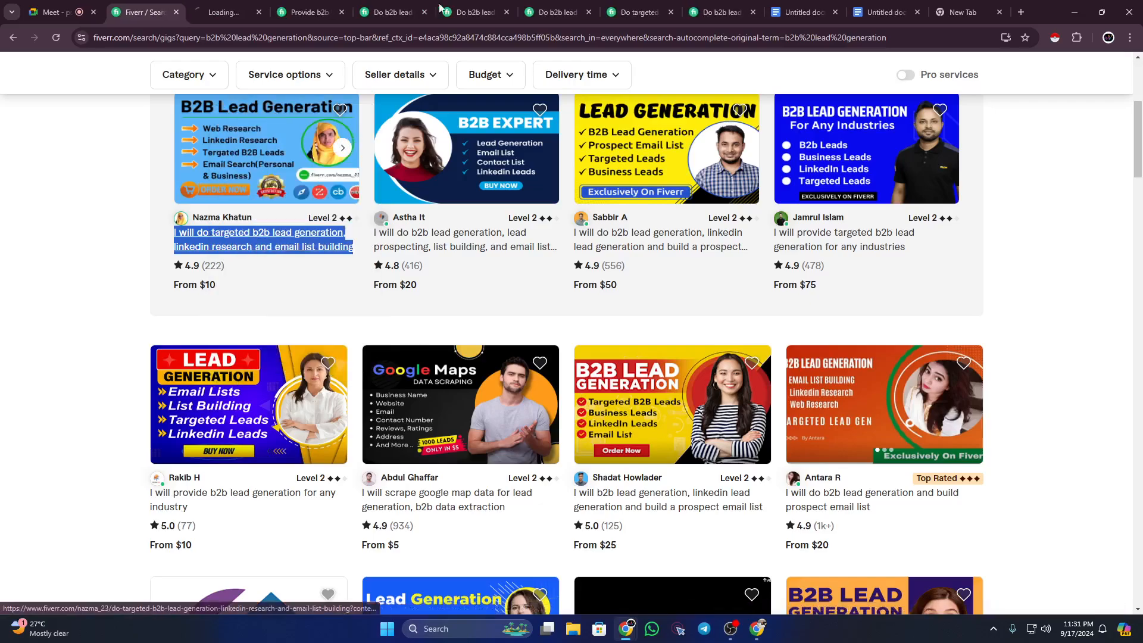
click(260, 7)
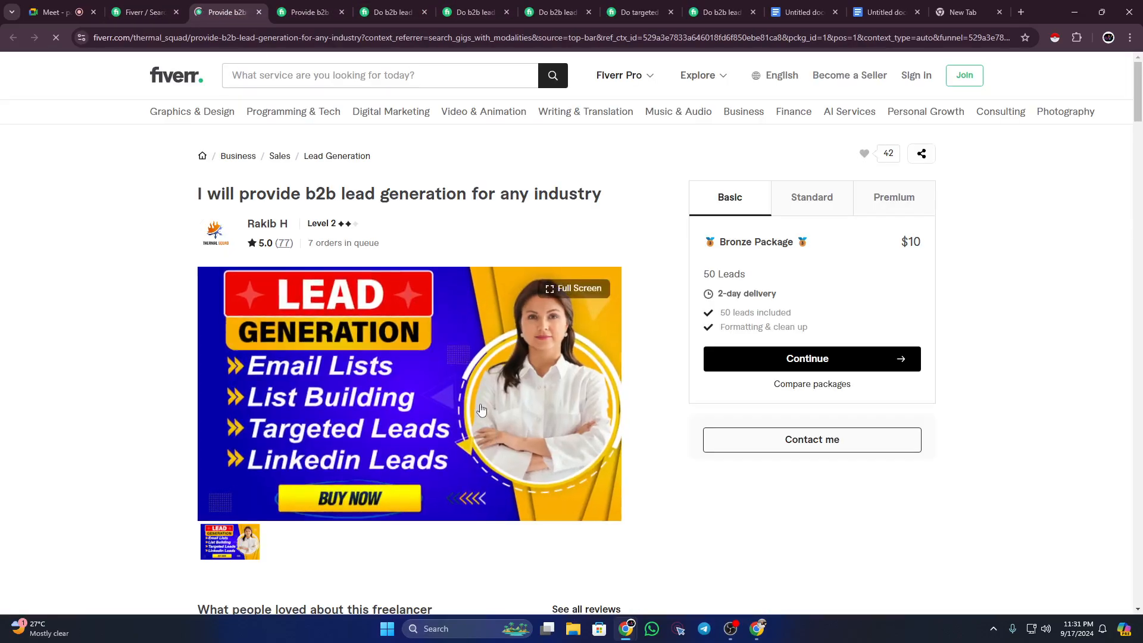
click(482, 410)
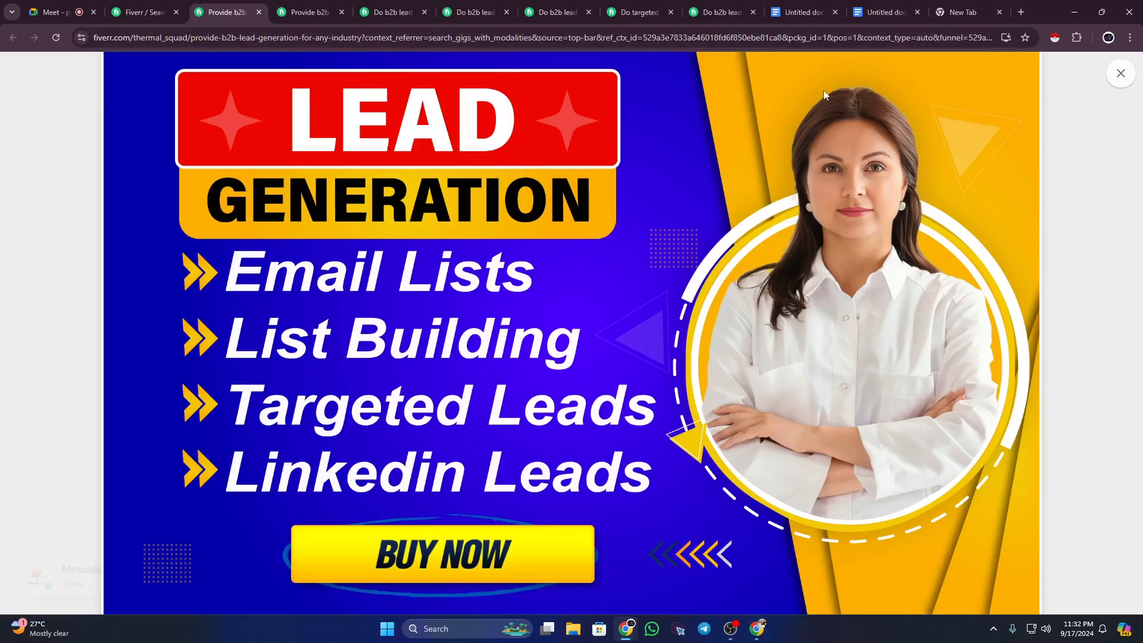
Step: Close the gig image and go to page 2 of the b2b lead generation results
click(1122, 75)
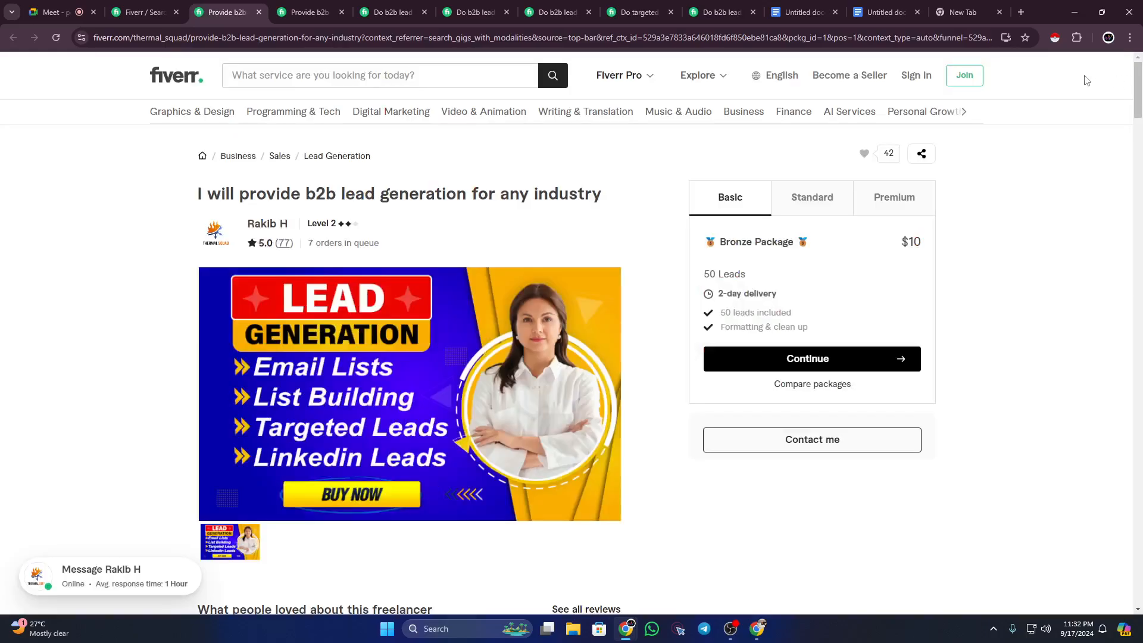
click(141, 12)
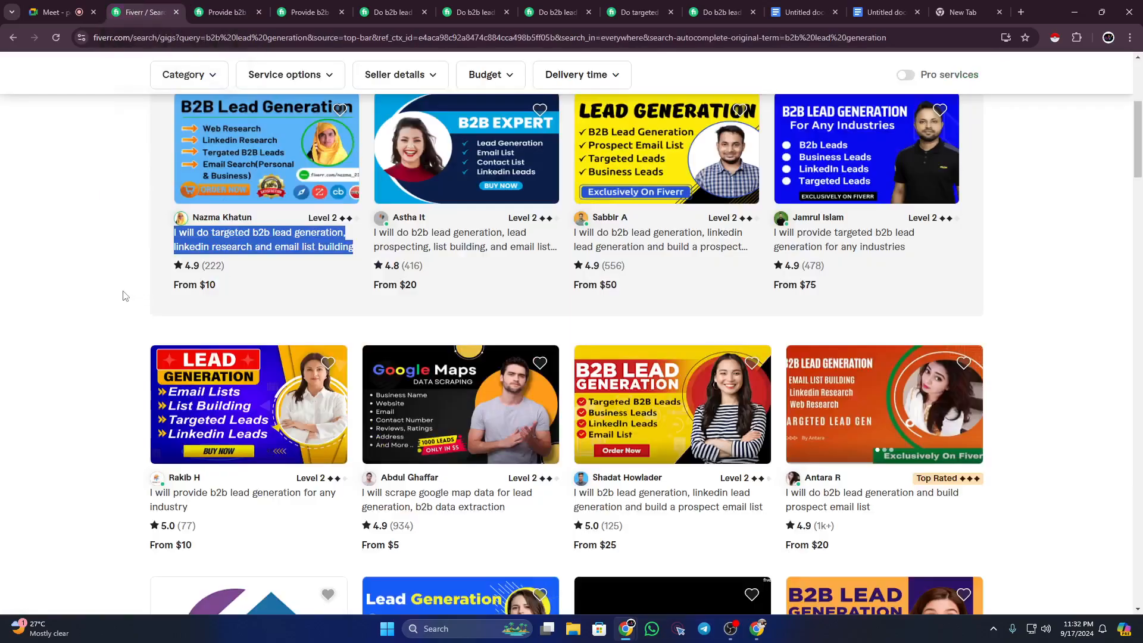
scroll(125, 295, down, 1)
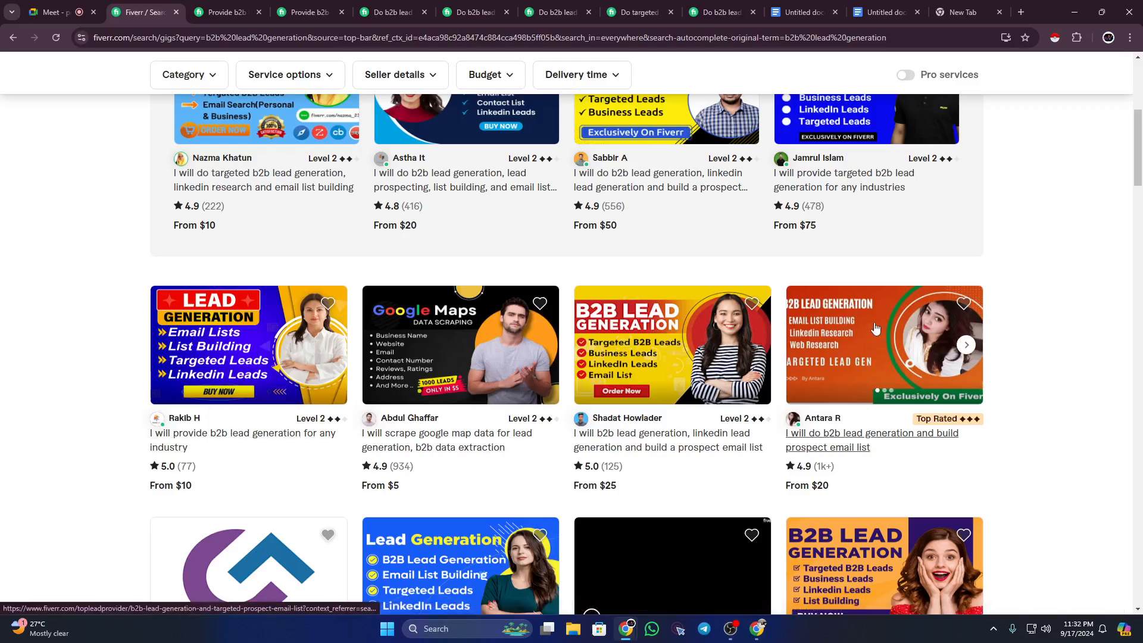
scroll(875, 326, down, 5)
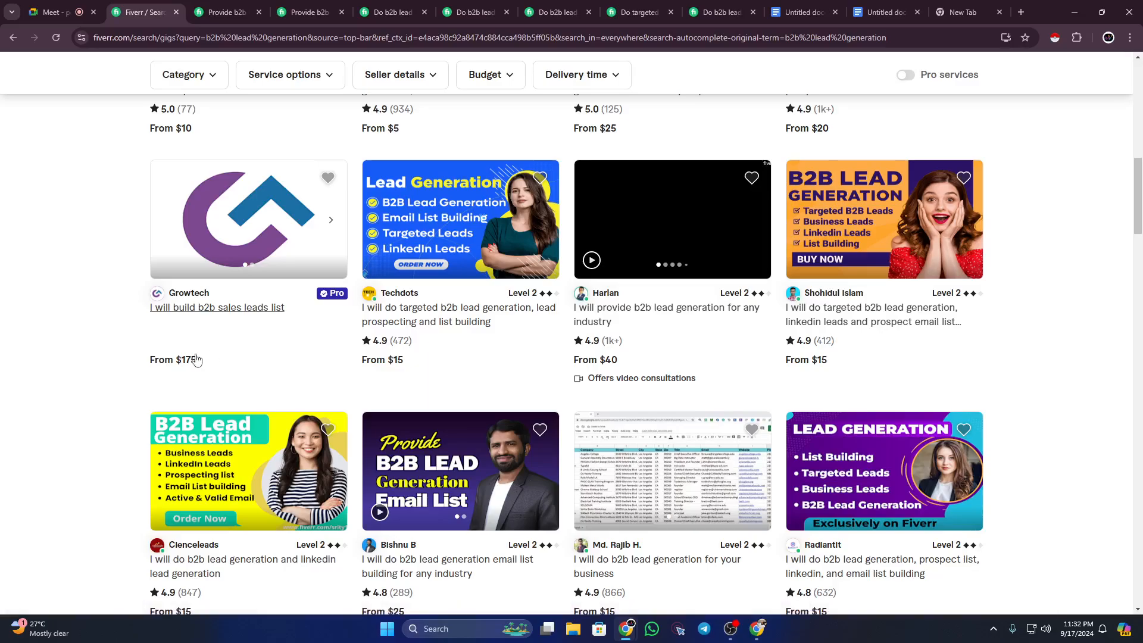
mouse_move(329, 296)
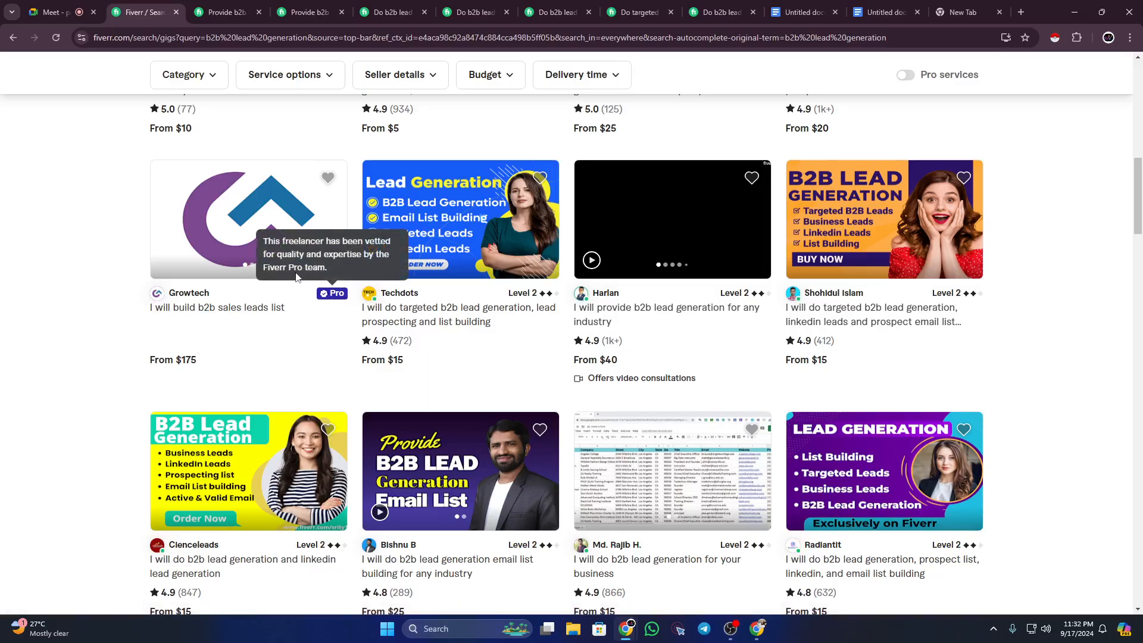
scroll(972, 306, down, 14)
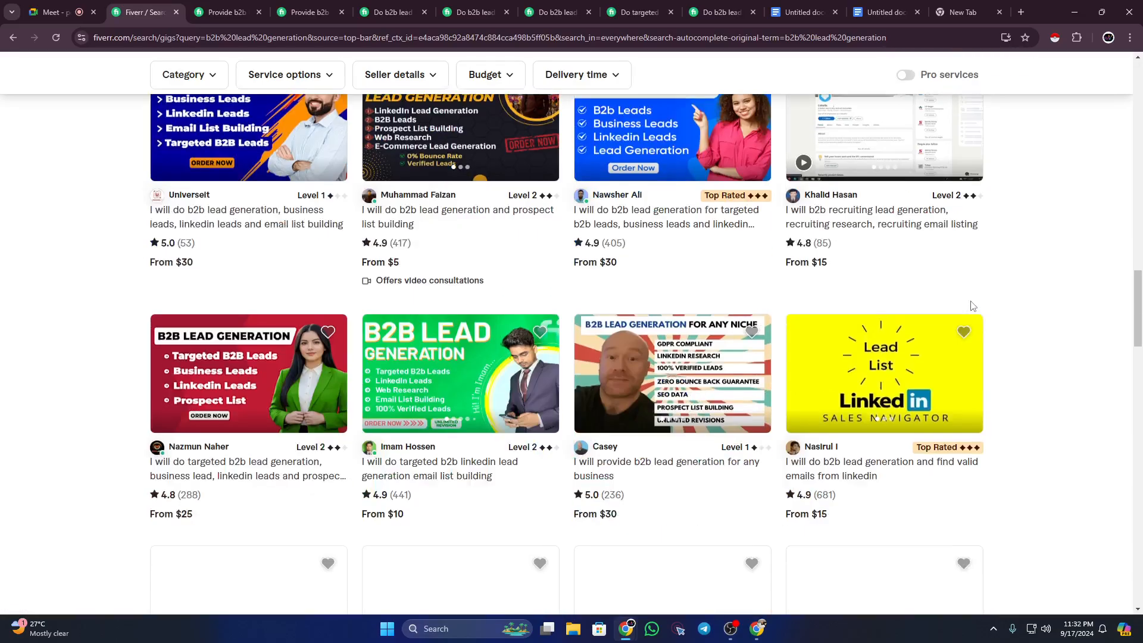
scroll(972, 306, down, 14)
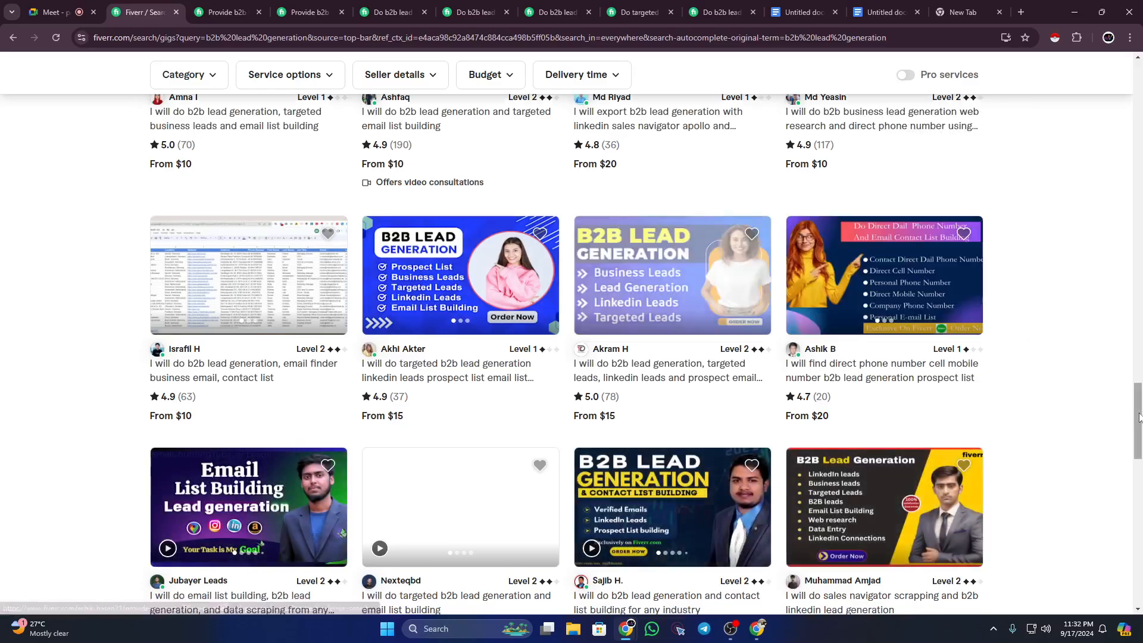
scroll(1139, 417, down, 10)
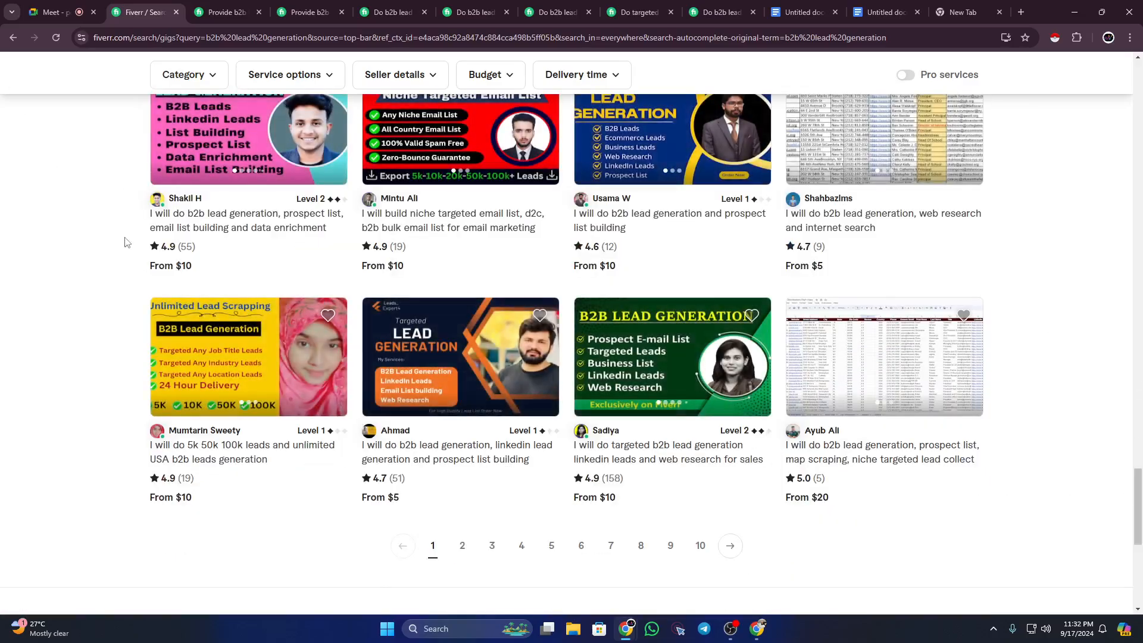
scroll(125, 245, down, 2)
click(463, 429)
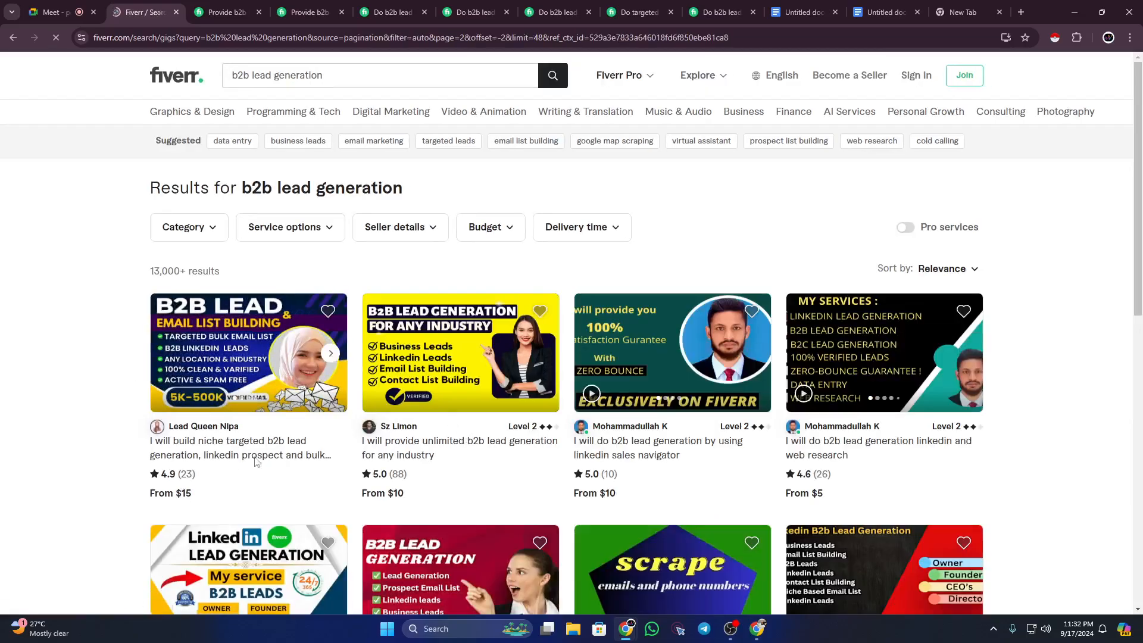
scroll(342, 429, down, 3)
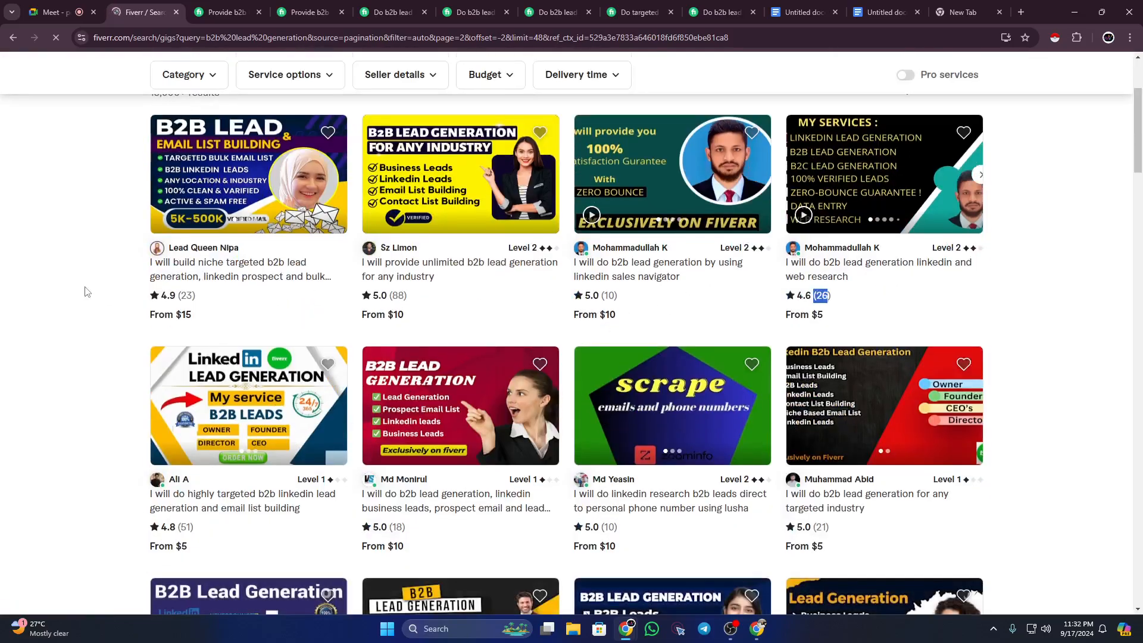
scroll(337, 298, up, 2)
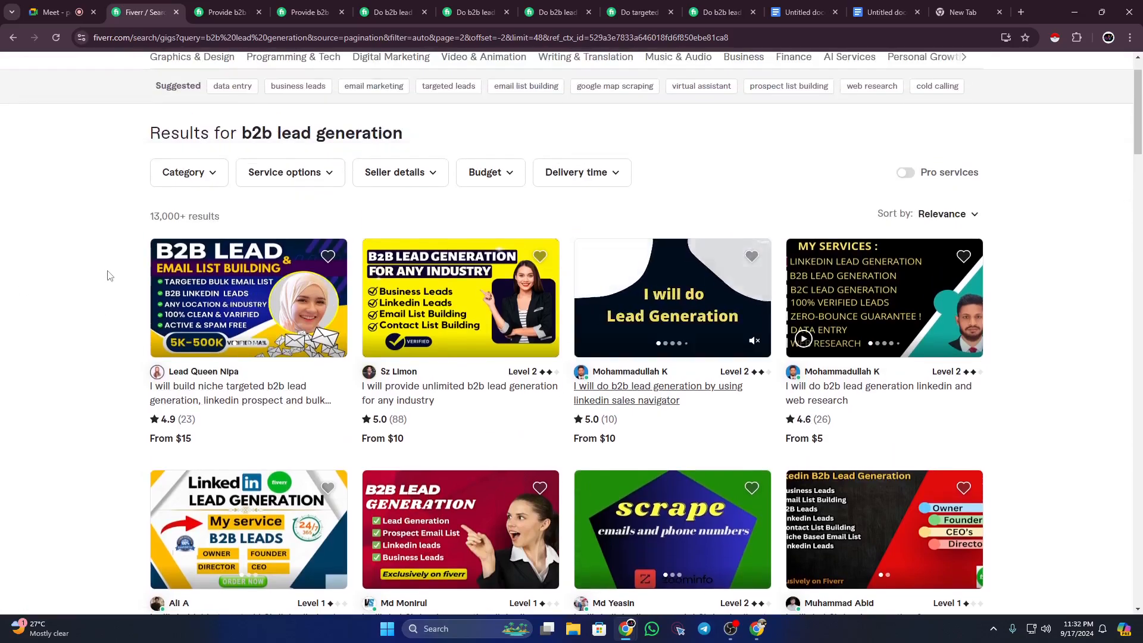
scroll(112, 275, down, 2)
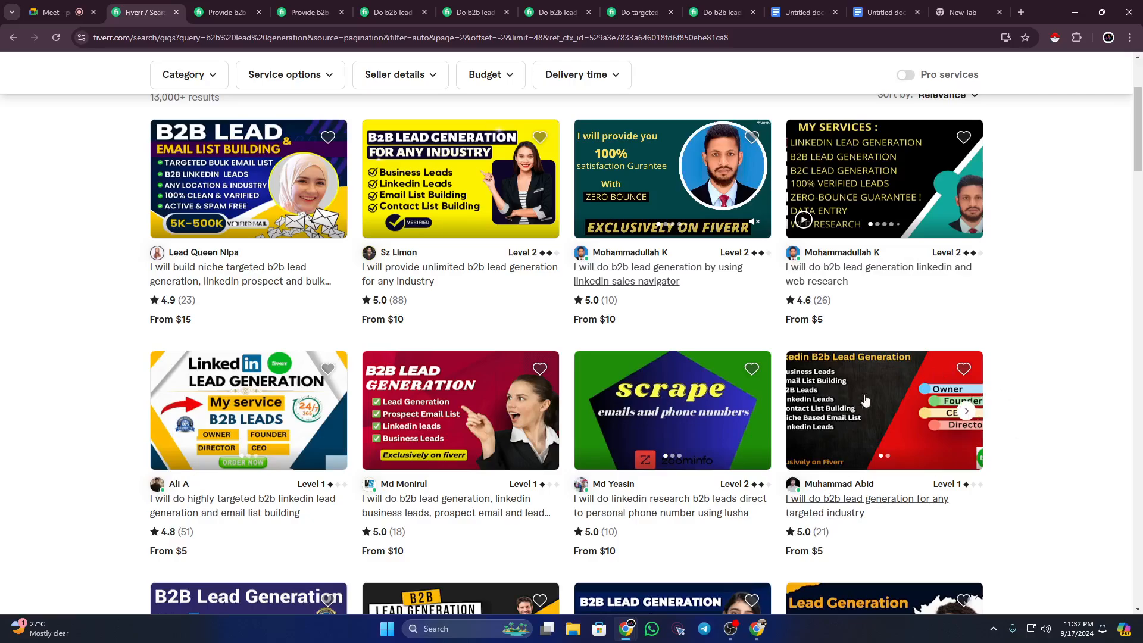
scroll(995, 383, down, 5)
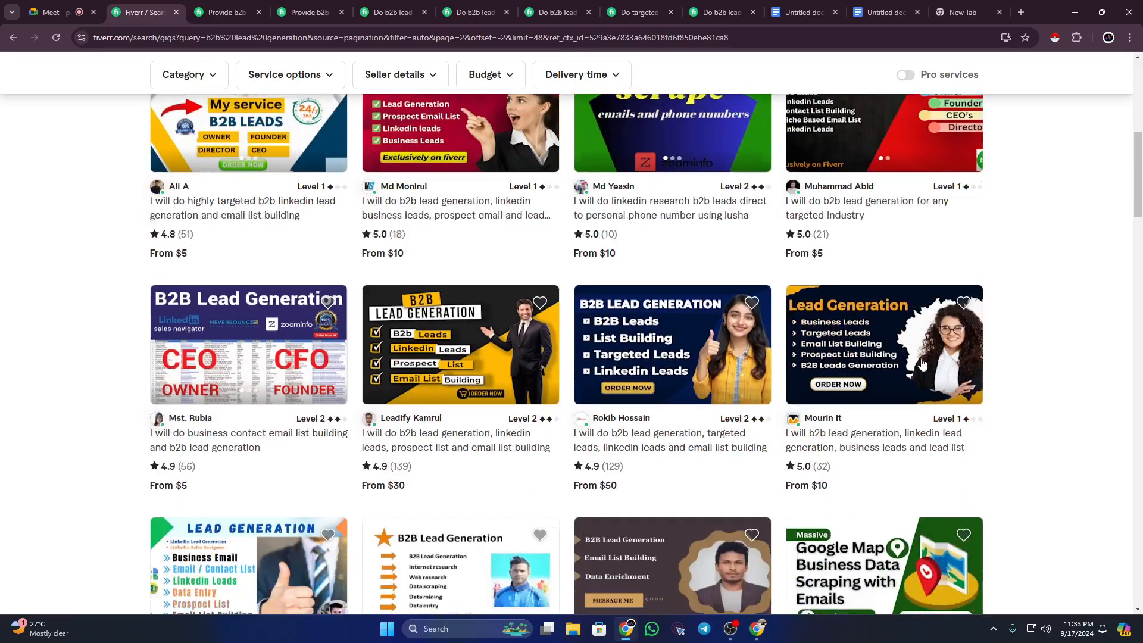
scroll(76, 355, down, 3)
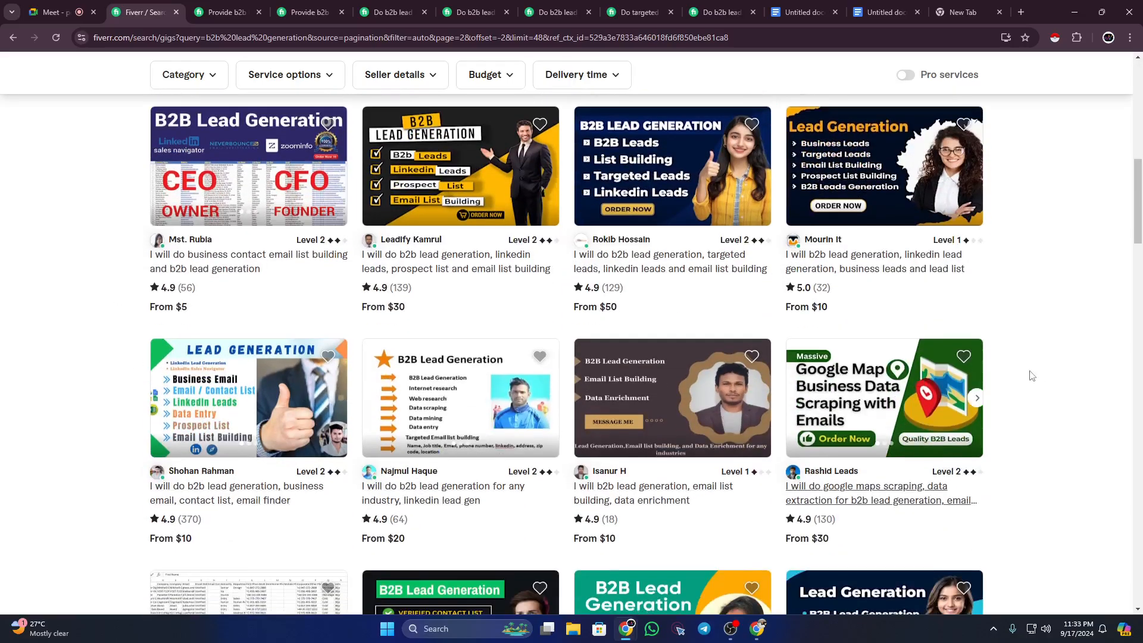
scroll(897, 405, down, 4)
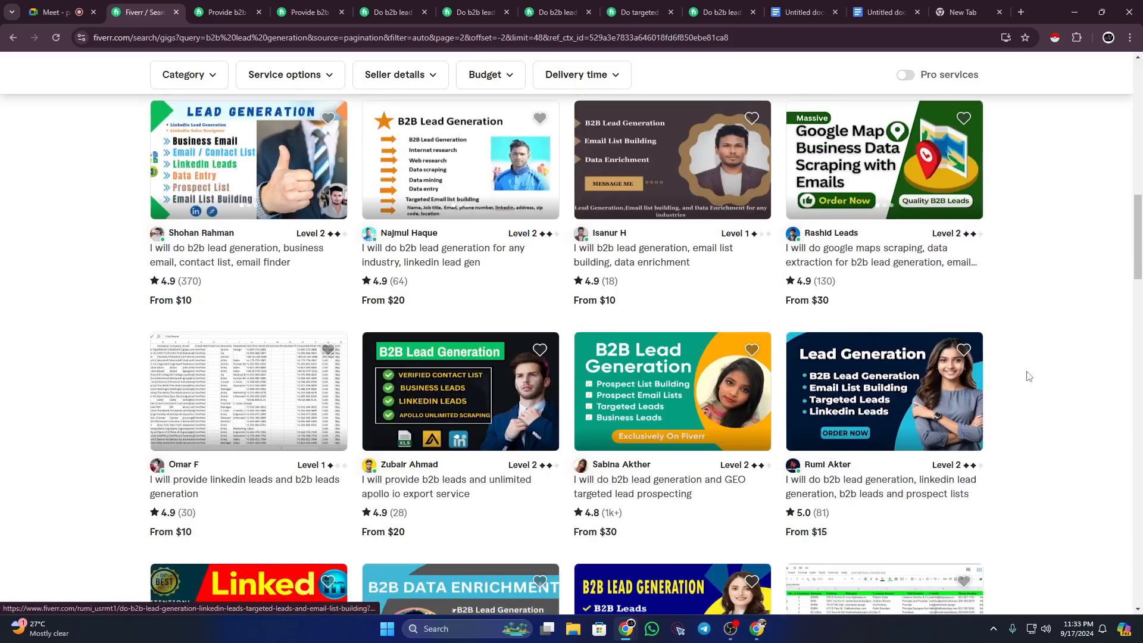
scroll(1028, 376, up, 3)
scroll(1029, 376, up, 12)
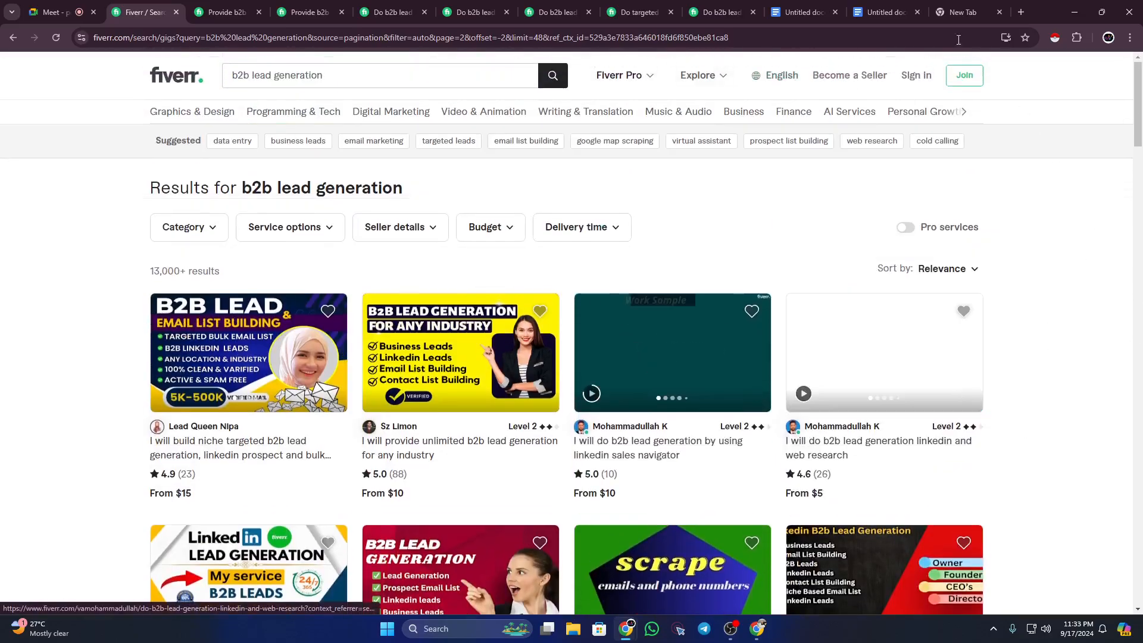
Step: Scroll through the gig outline doc's keywords, title and description
click(889, 11)
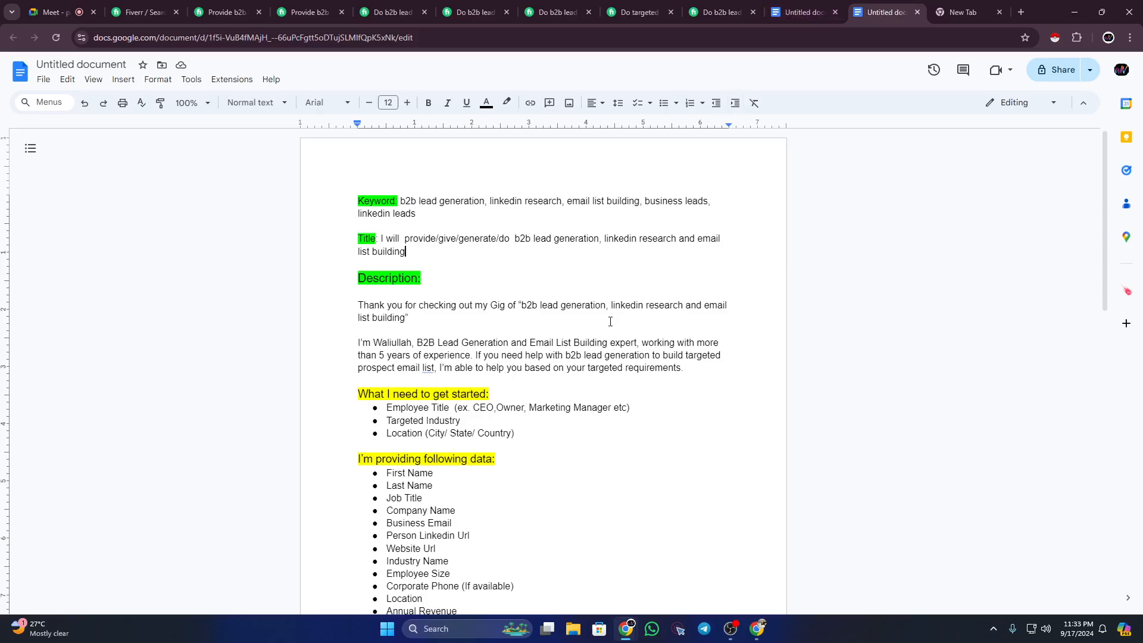
scroll(610, 321, down, 7)
scroll(611, 322, up, 7)
Step: Switch the signed-in Fiverr account to selling and open its seller profile page
click(757, 629)
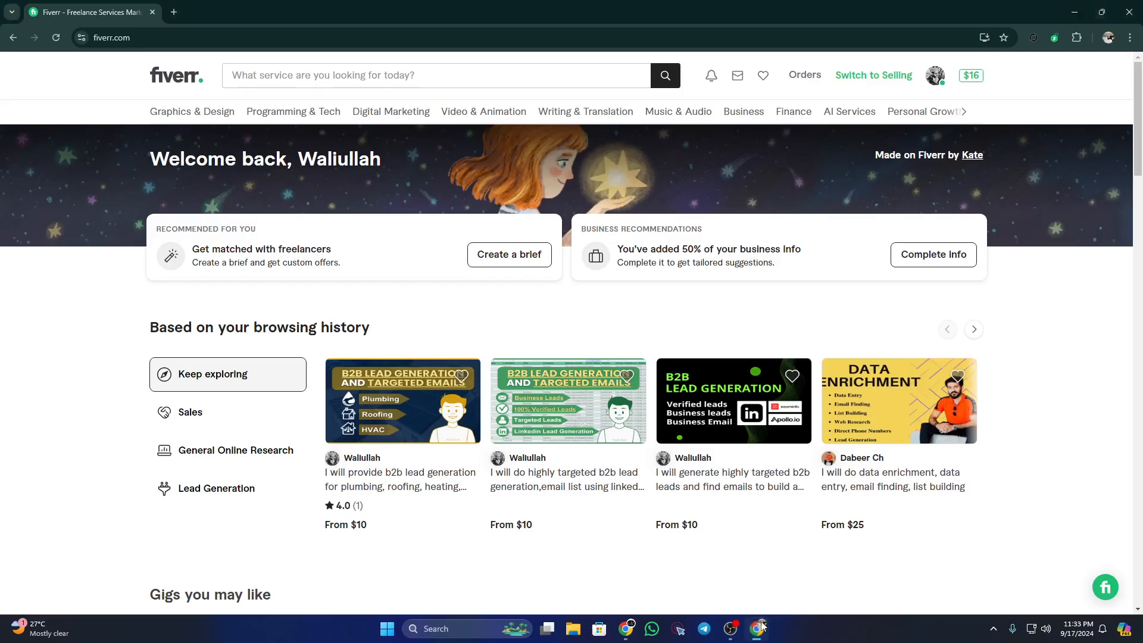
click(935, 78)
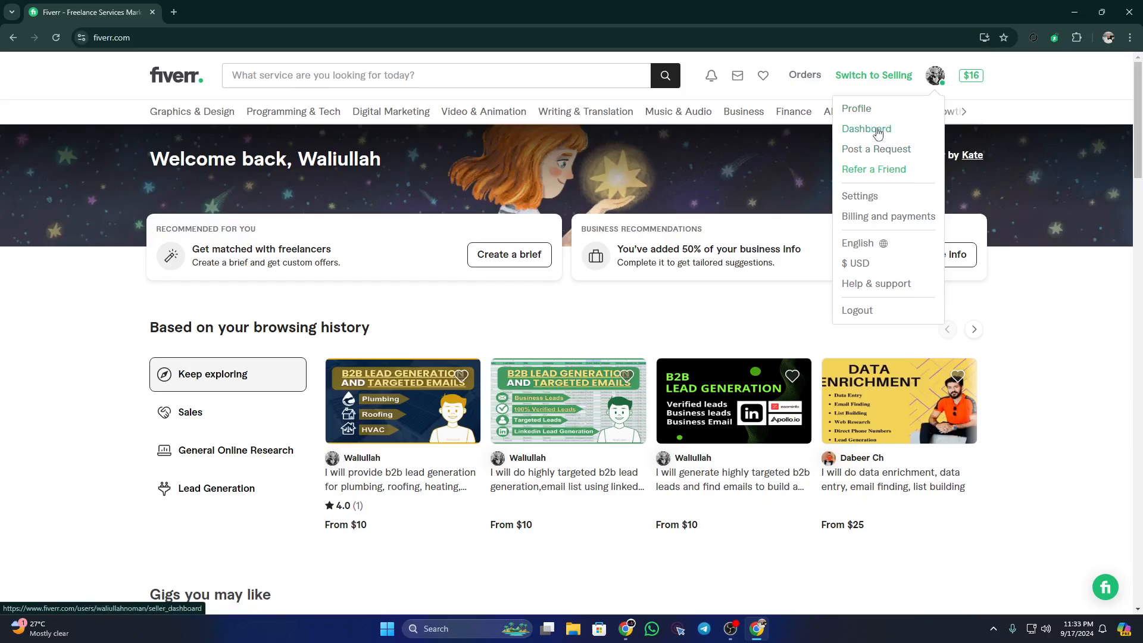
click(873, 111)
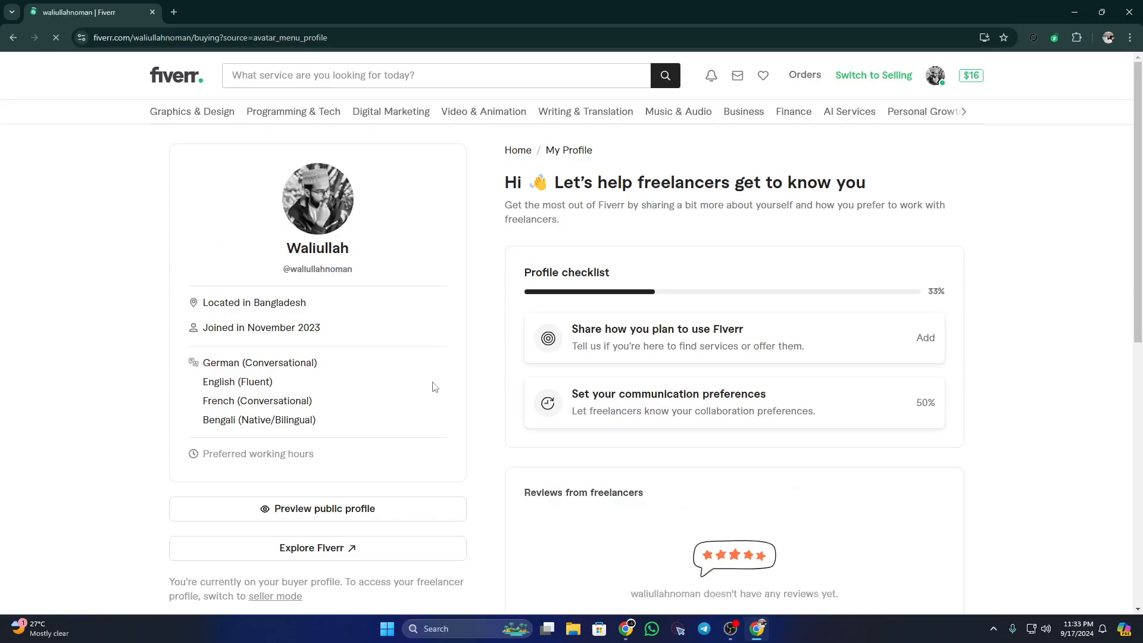
click(894, 79)
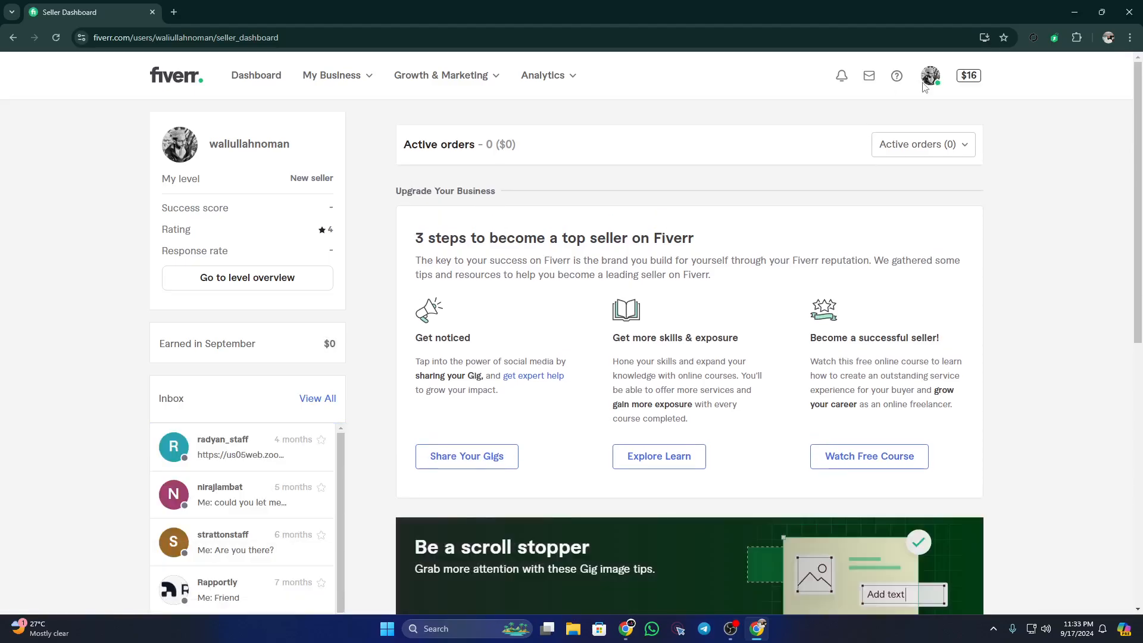
click(927, 85)
click(822, 191)
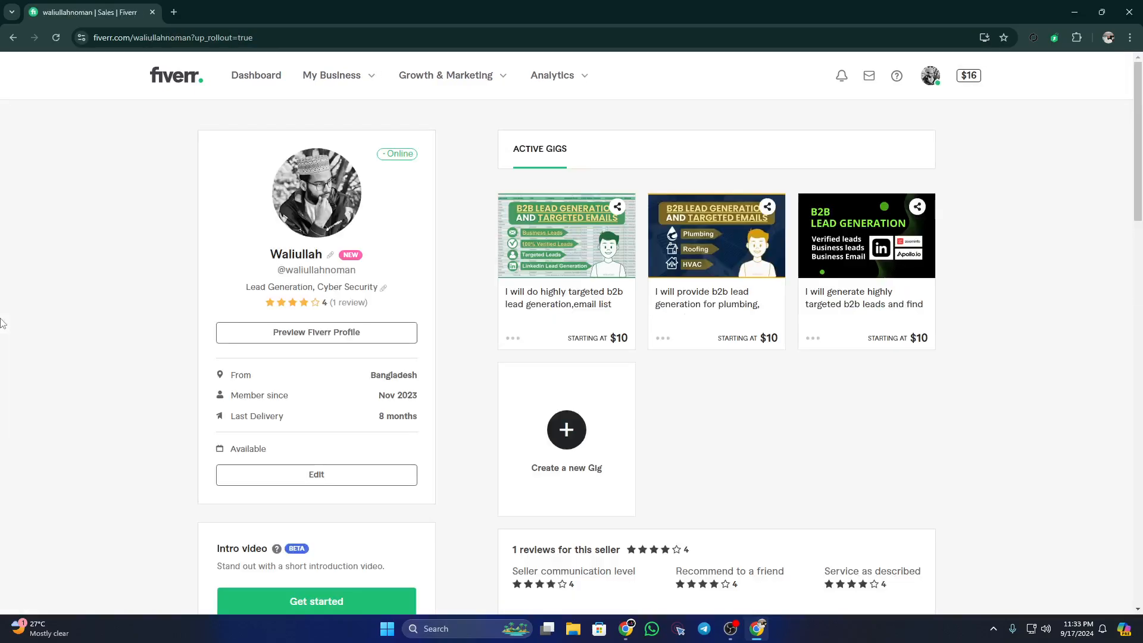
scroll(525, 430, down, 4)
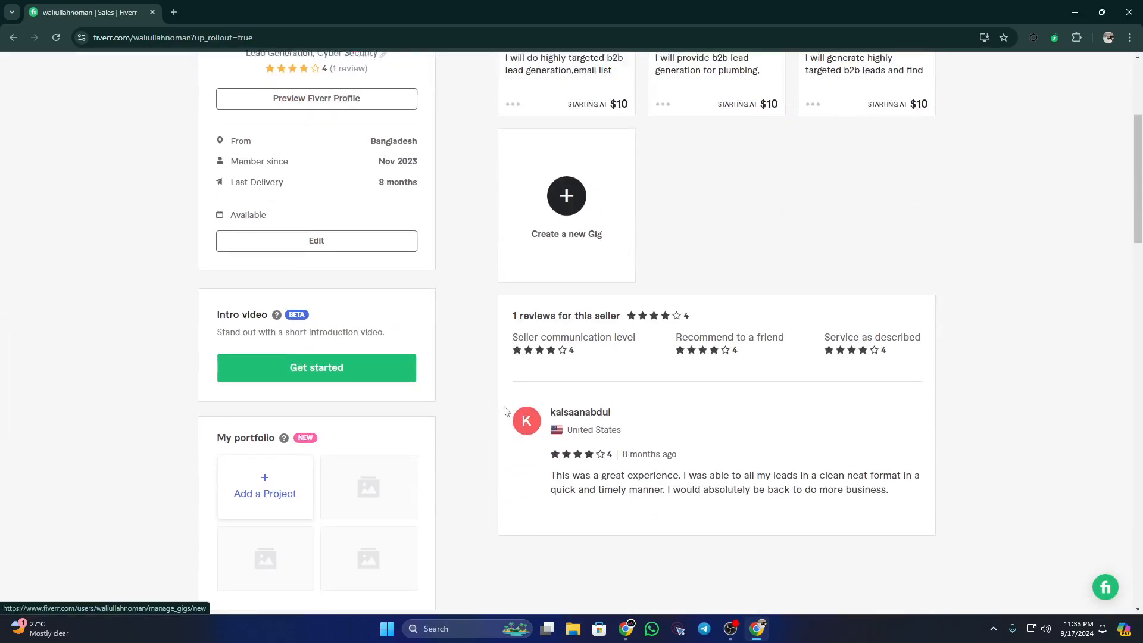
scroll(510, 390, up, 4)
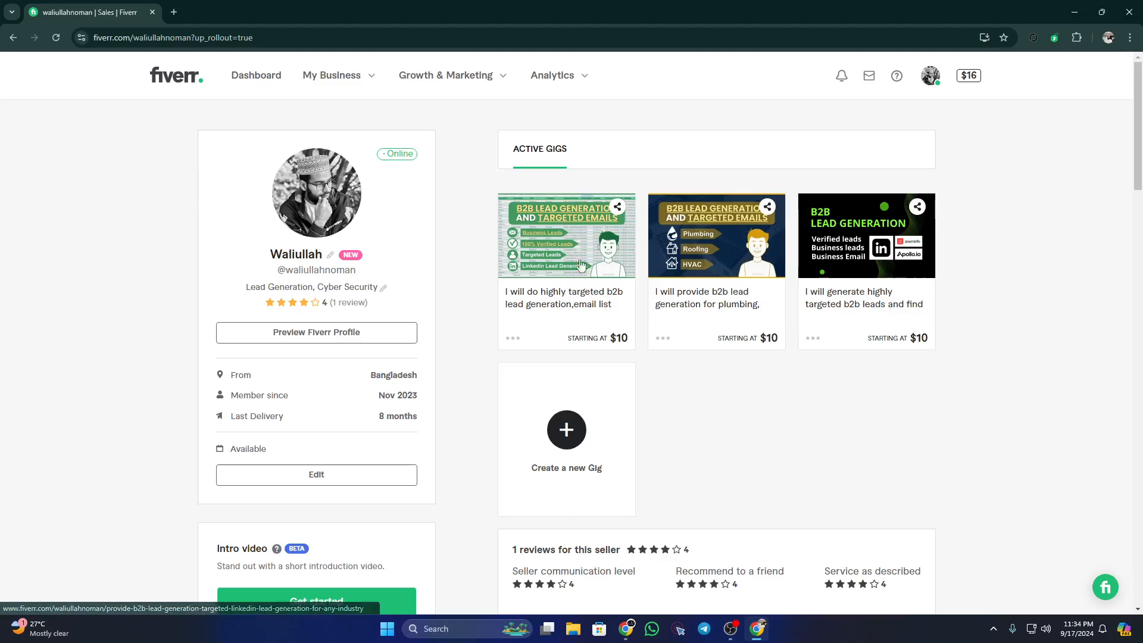
right_click(854, 306)
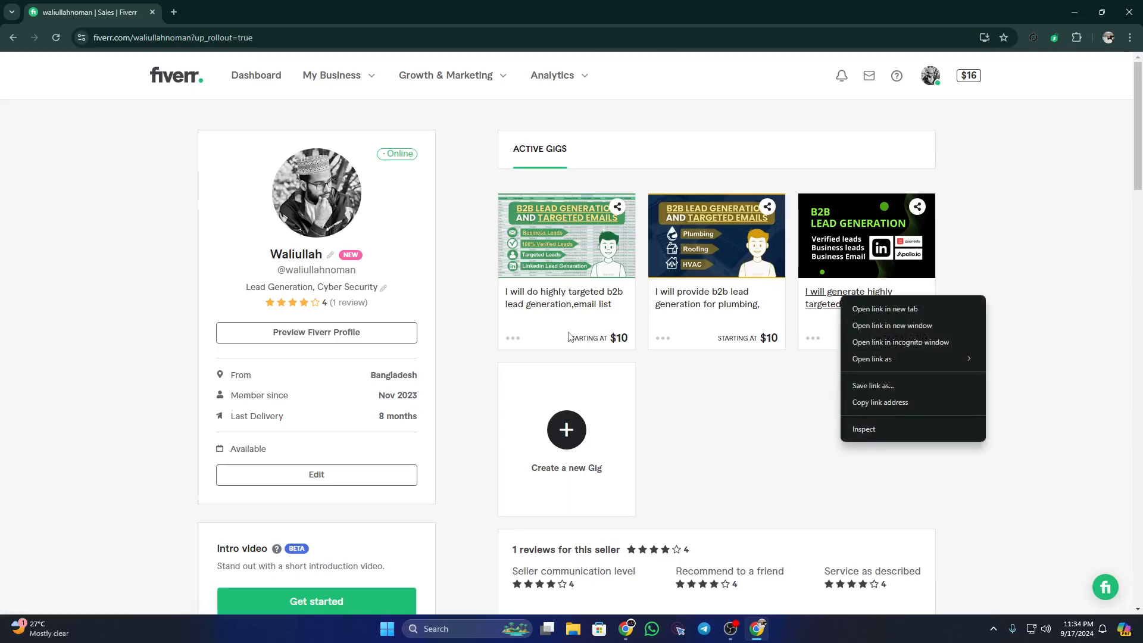
click(200, 206)
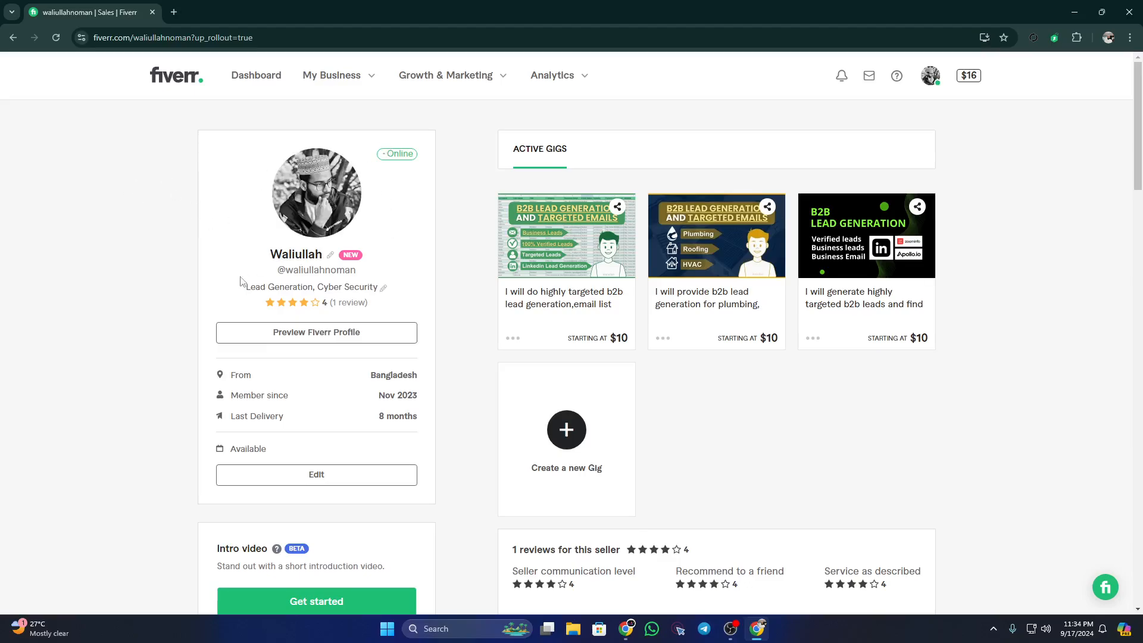
drag(246, 286, 370, 287)
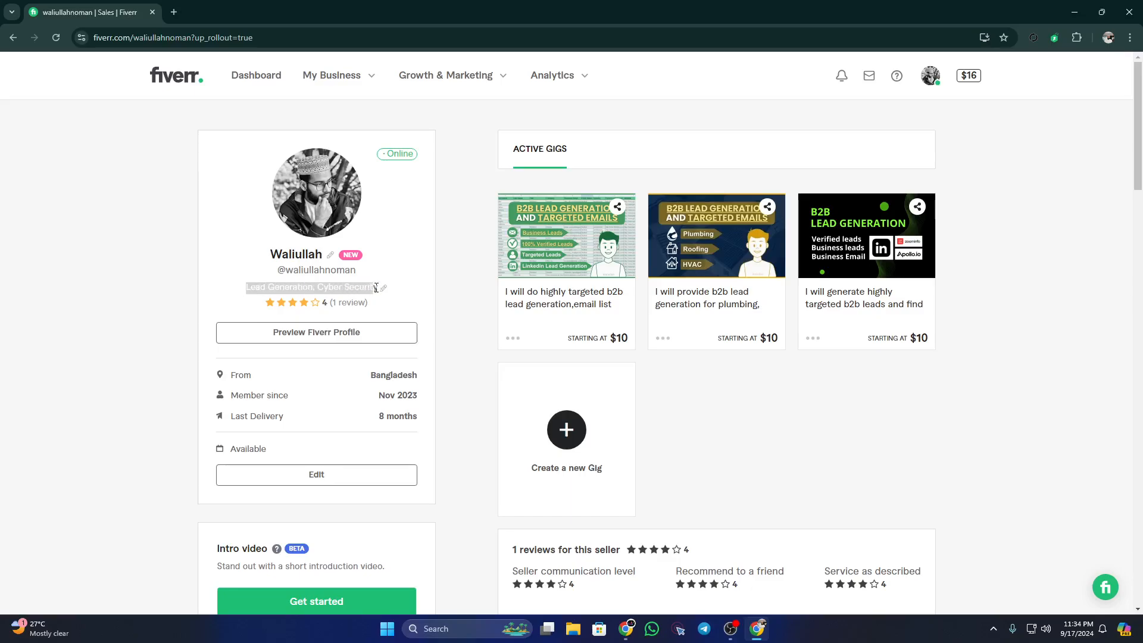
click(288, 286)
drag(247, 287, 384, 288)
click(106, 301)
scroll(104, 303, down, 4)
scroll(103, 303, down, 11)
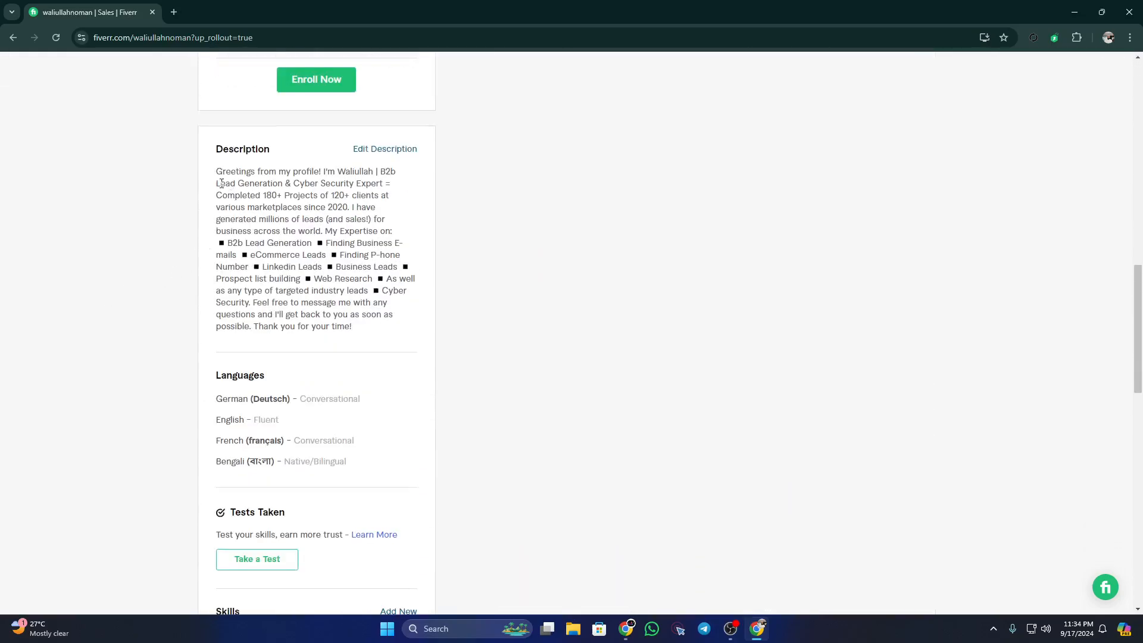
mouse_move(214, 177)
mouse_down()
mouse_move(378, 278)
mouse_move(374, 335)
mouse_move(309, 207)
mouse_move(232, 171)
mouse_up()
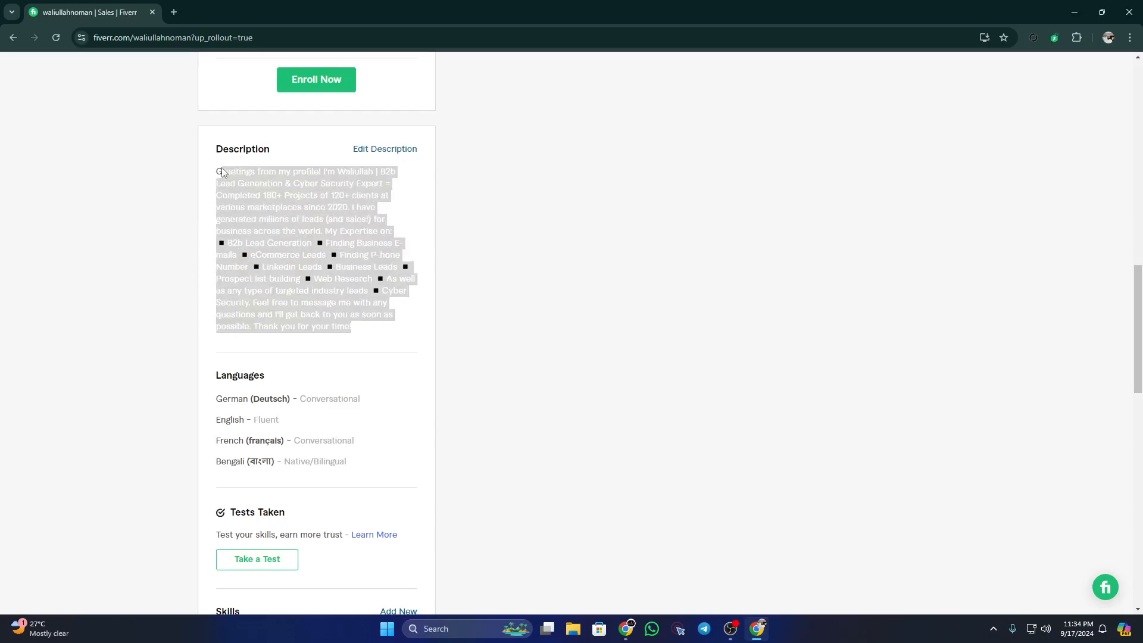
scroll(153, 288, down, 6)
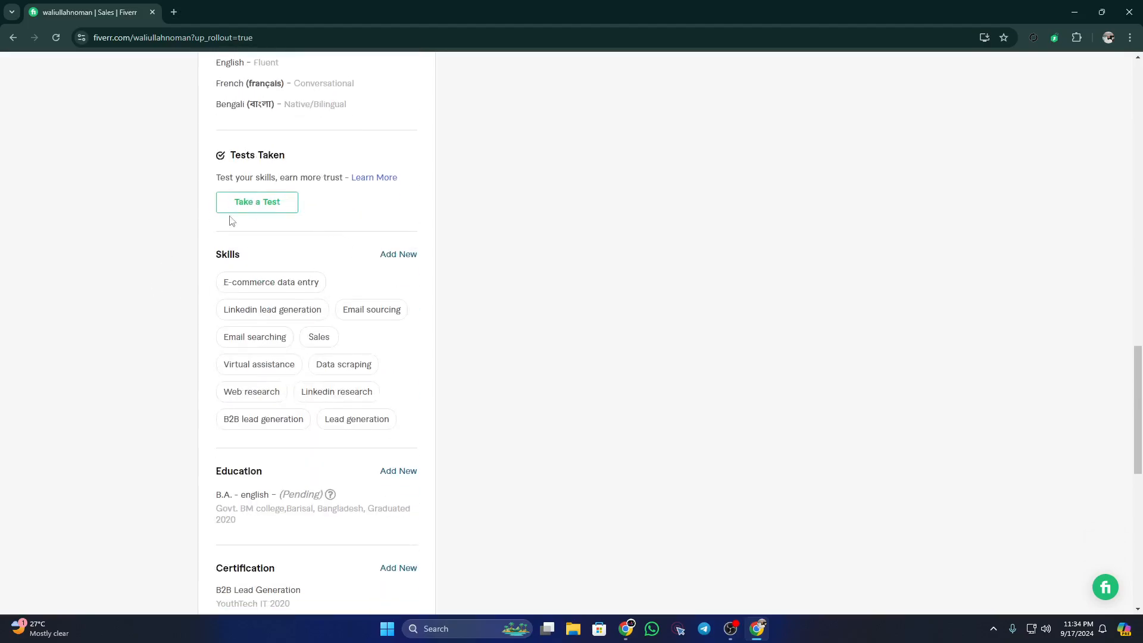
scroll(232, 221, up, 2)
scroll(260, 272, down, 3)
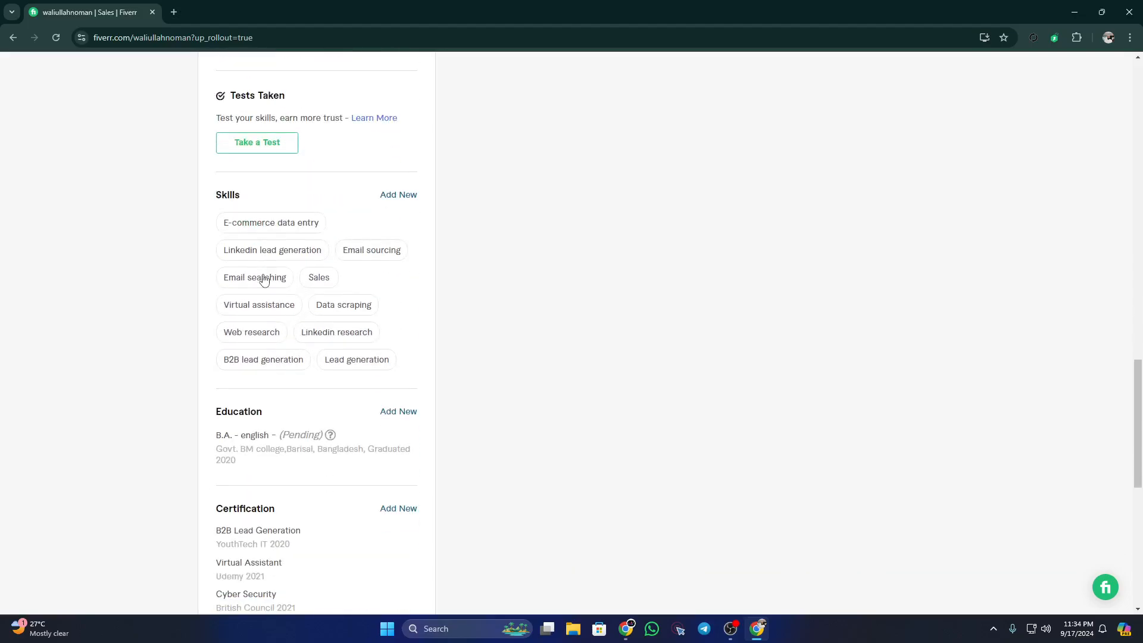
scroll(256, 298, down, 3)
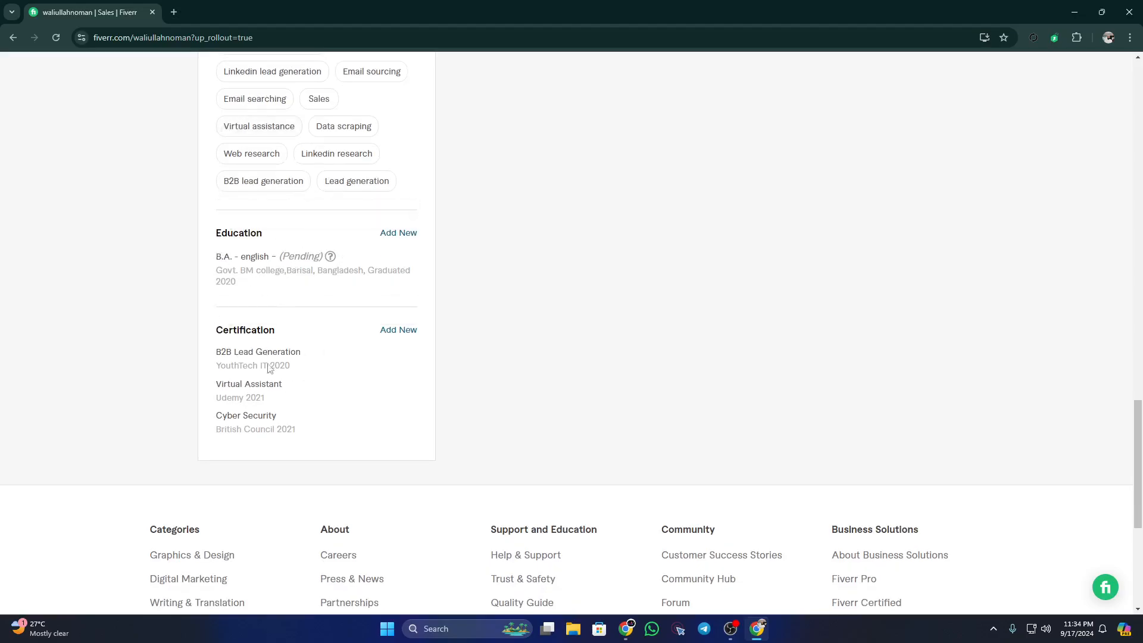
scroll(500, 347, up, 15)
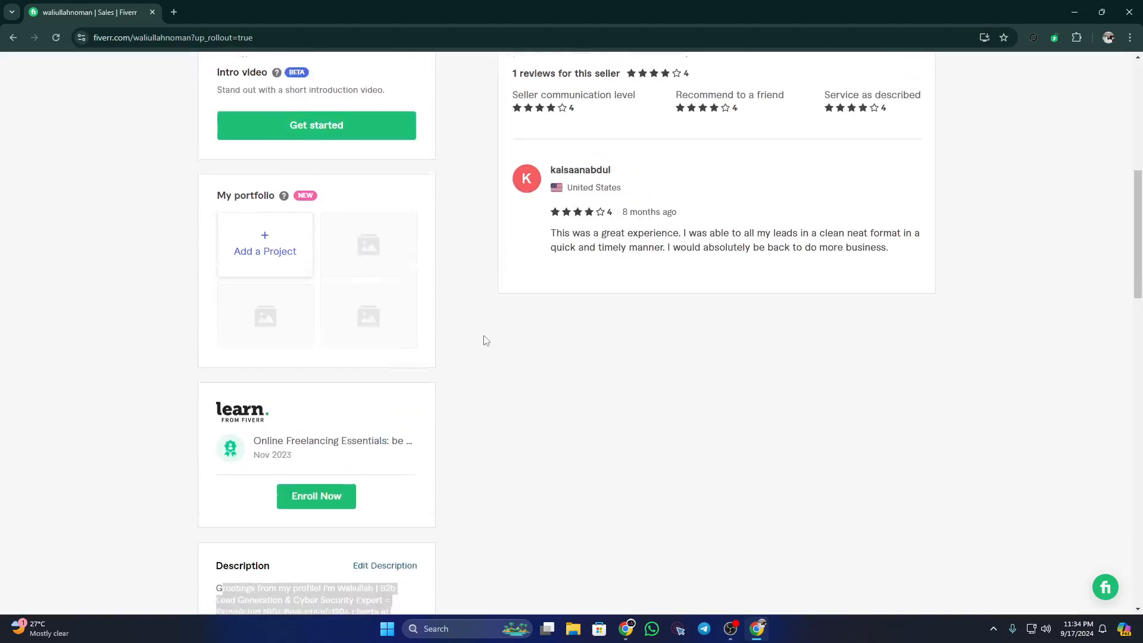
scroll(401, 322, up, 6)
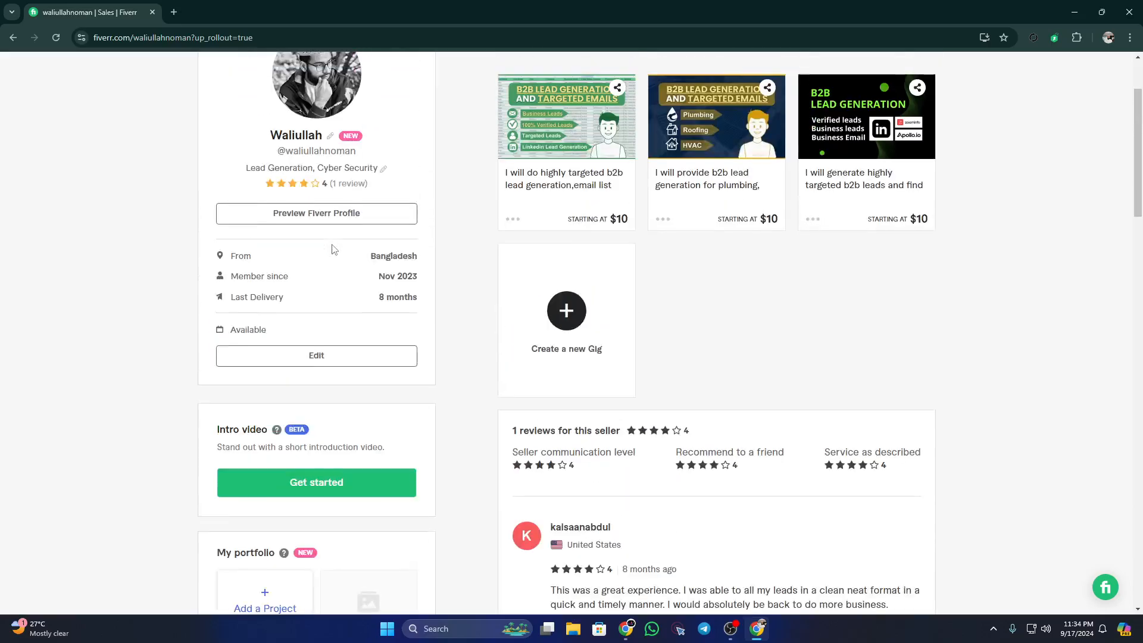
scroll(334, 250, up, 2)
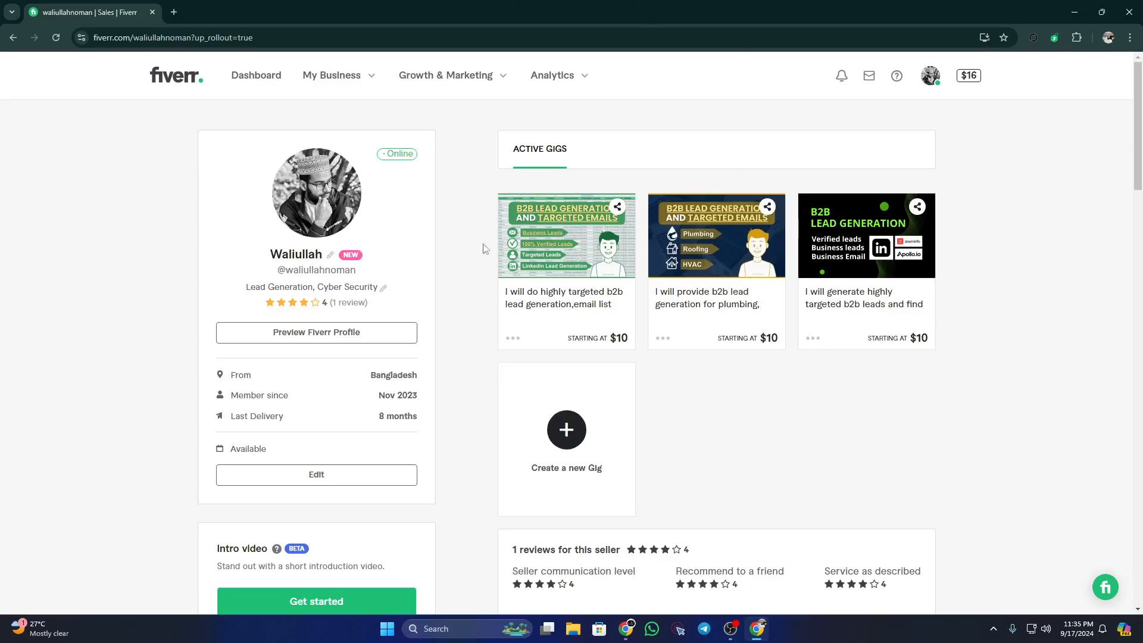
Step: Open the third gig, for highly targeted B2B leads, in a new tab
right_click(853, 296)
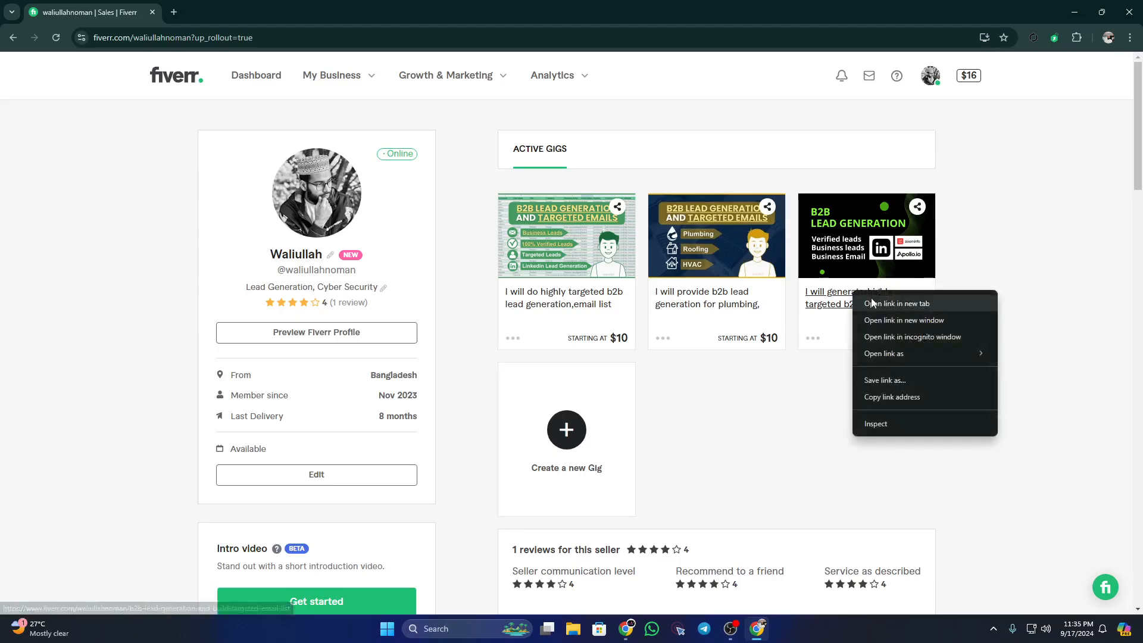
click(875, 301)
click(235, 13)
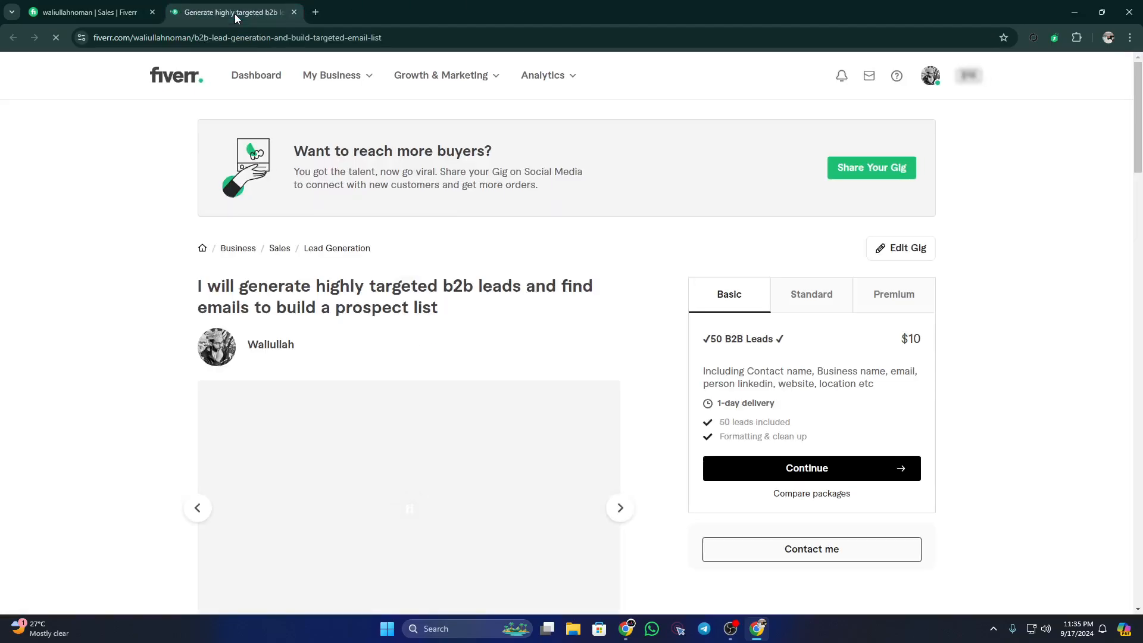
drag(194, 290, 434, 306)
click(429, 308)
scroll(429, 308, down, 2)
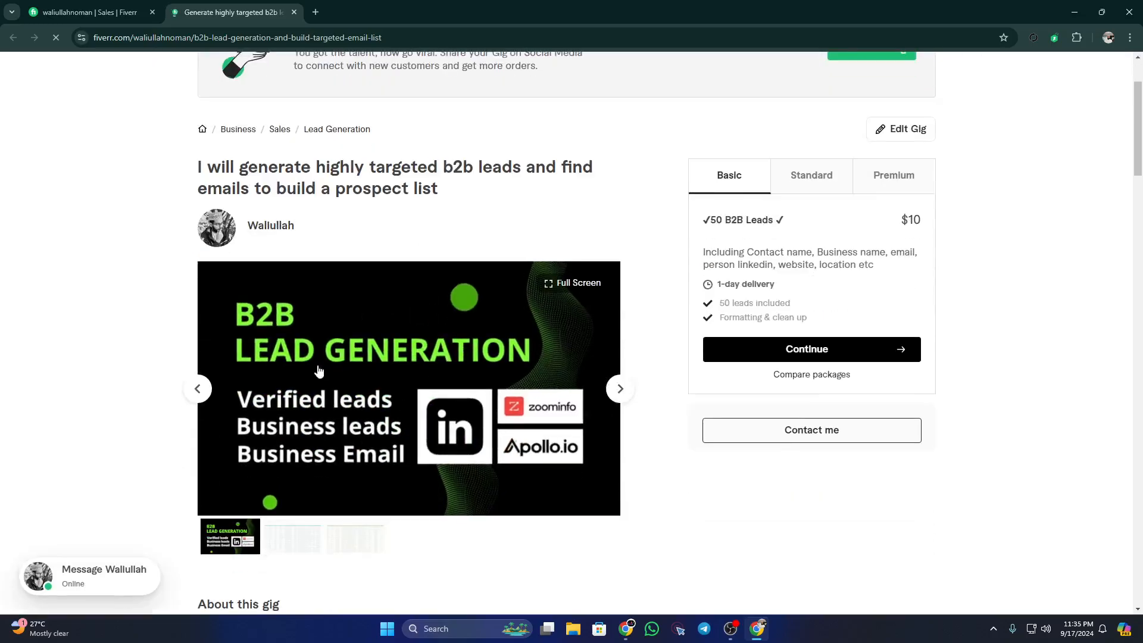
Step: View the B2B Lead Generation banner full screen and flip to the spreadsheet screenshot
click(492, 349)
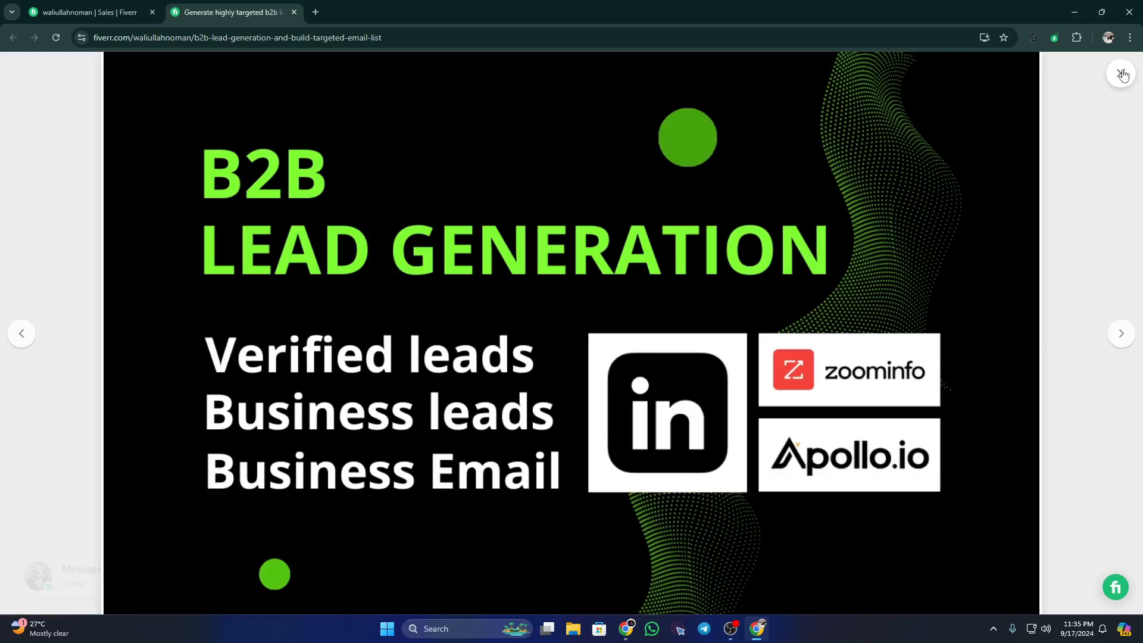
click(1121, 73)
scroll(651, 388, down, 2)
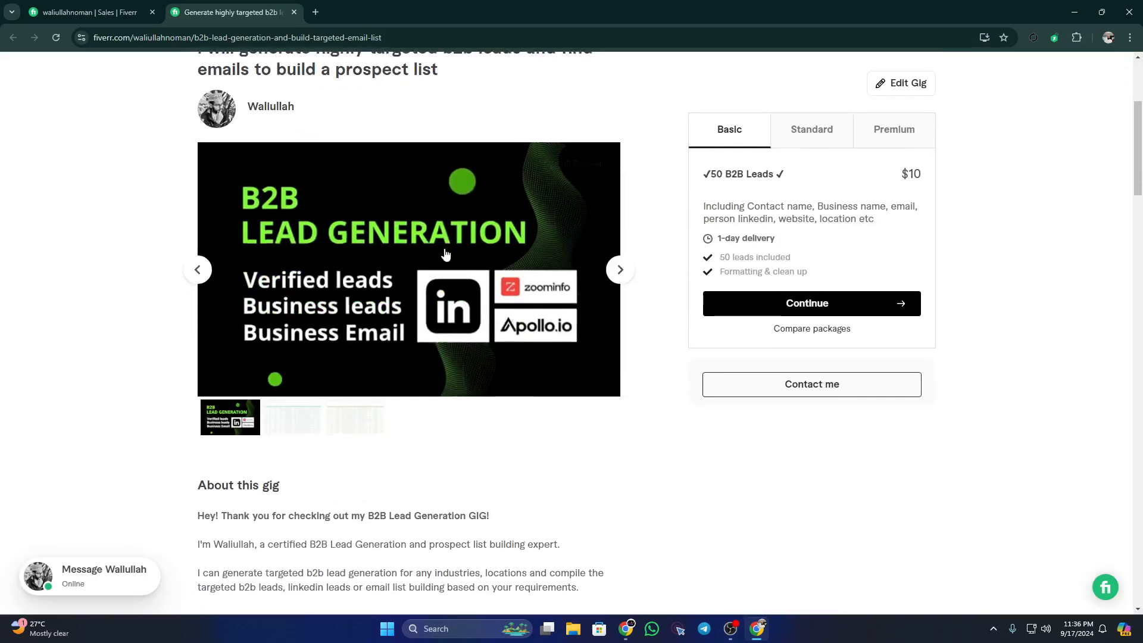
click(623, 270)
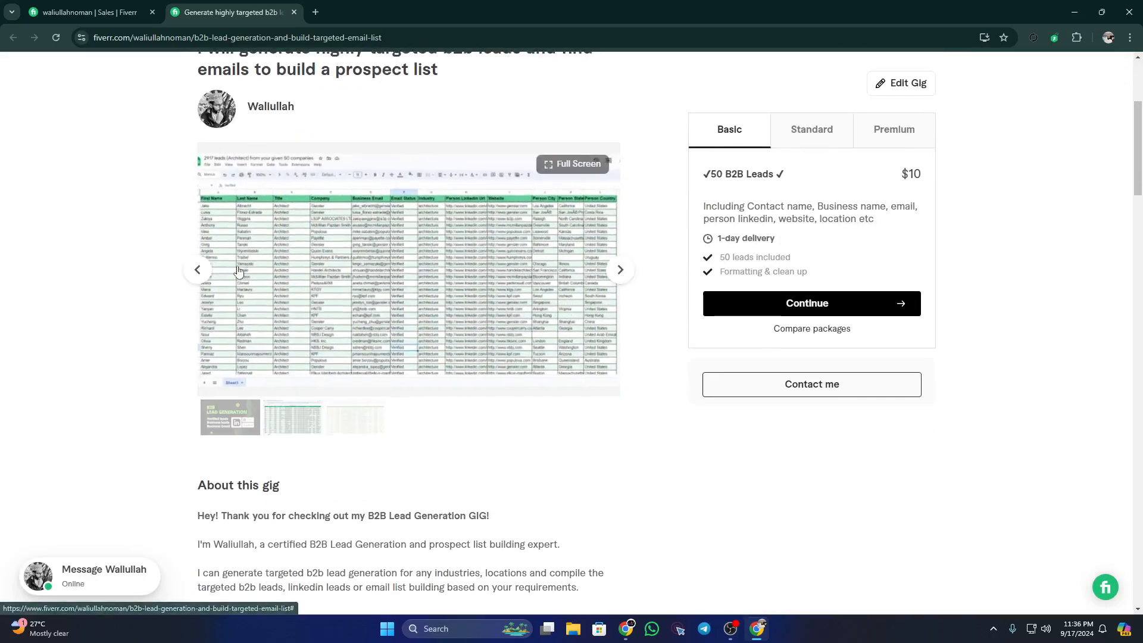
click(197, 269)
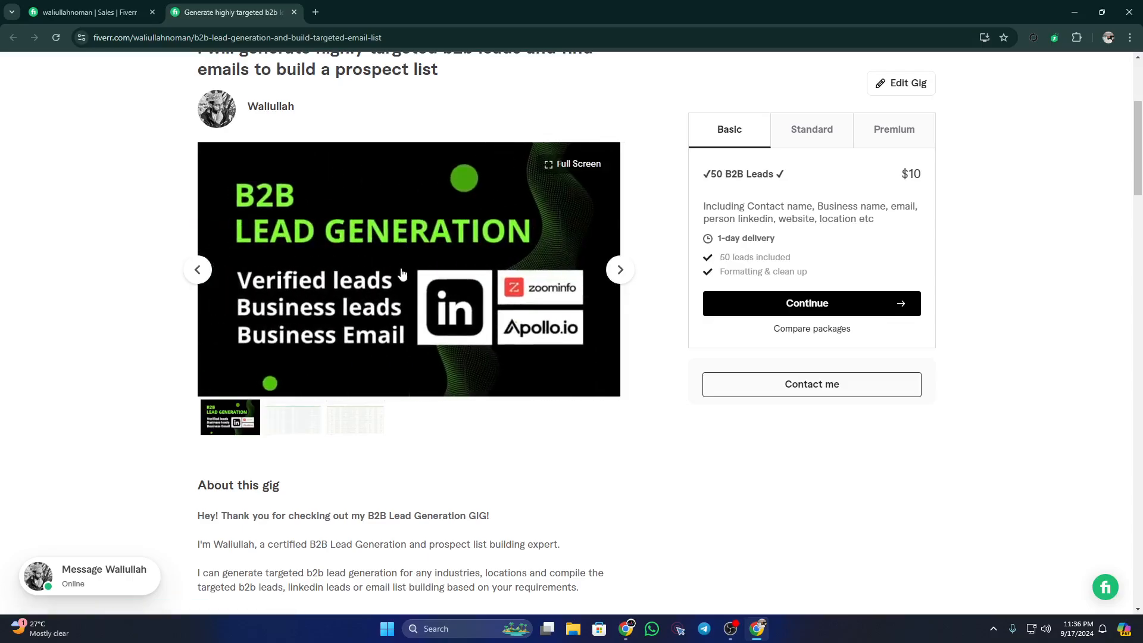
click(619, 269)
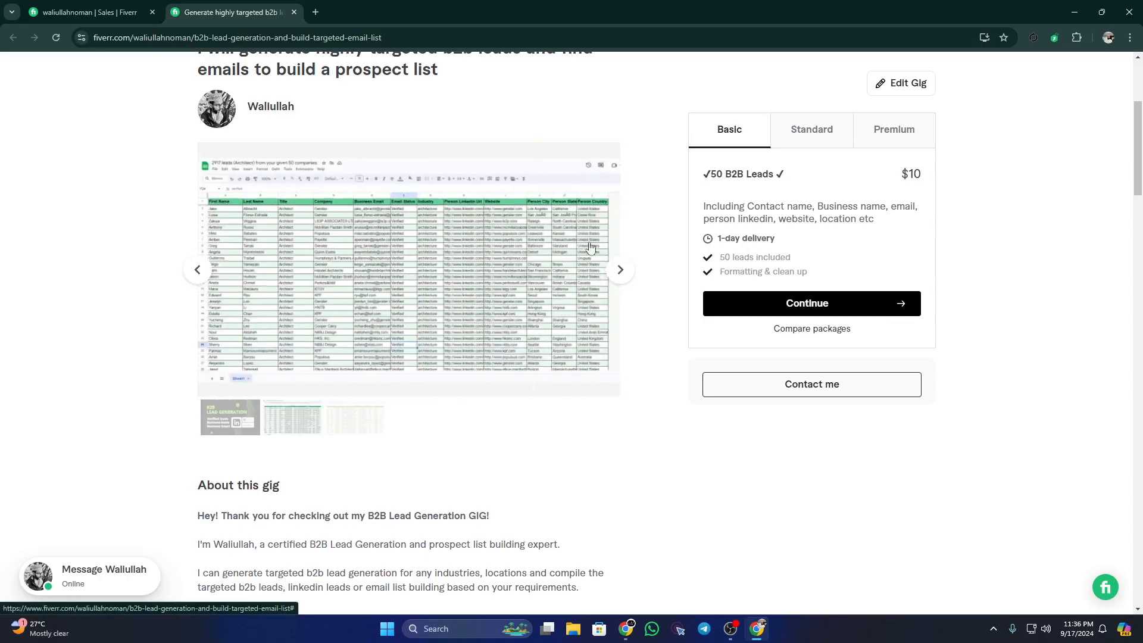
Step: View the second and third leads spreadsheet images full screen
click(370, 257)
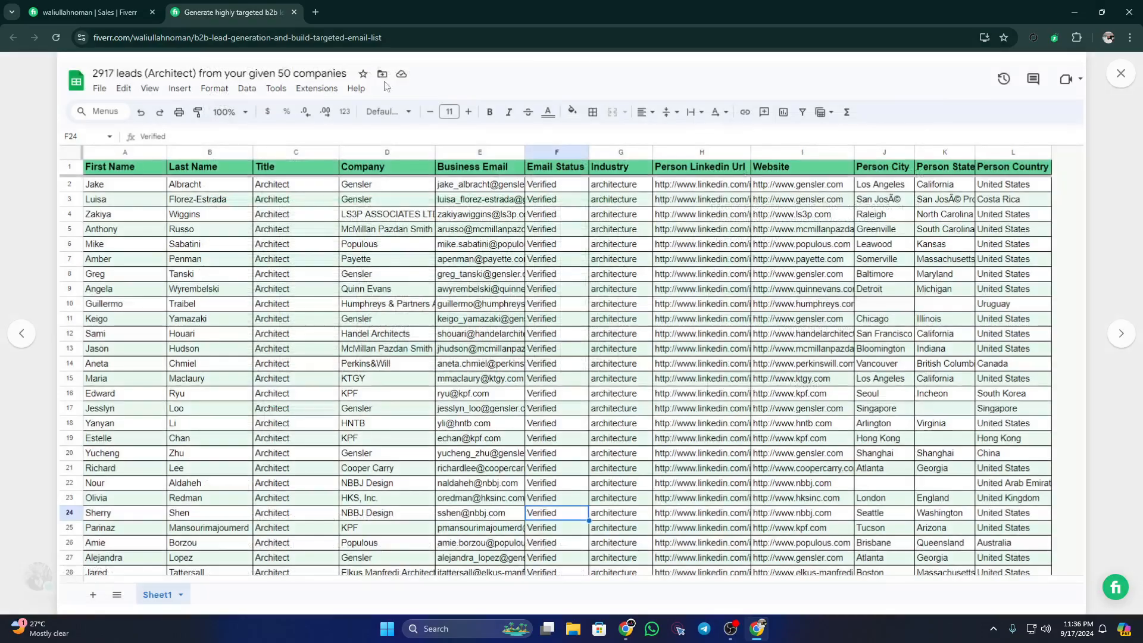
click(1124, 74)
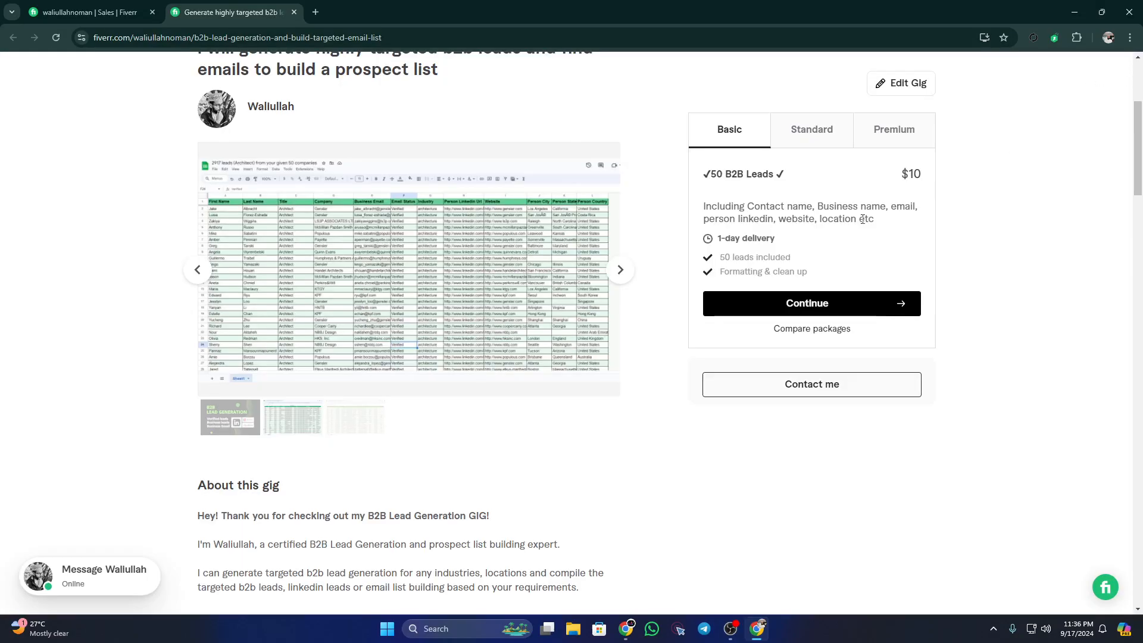
click(629, 274)
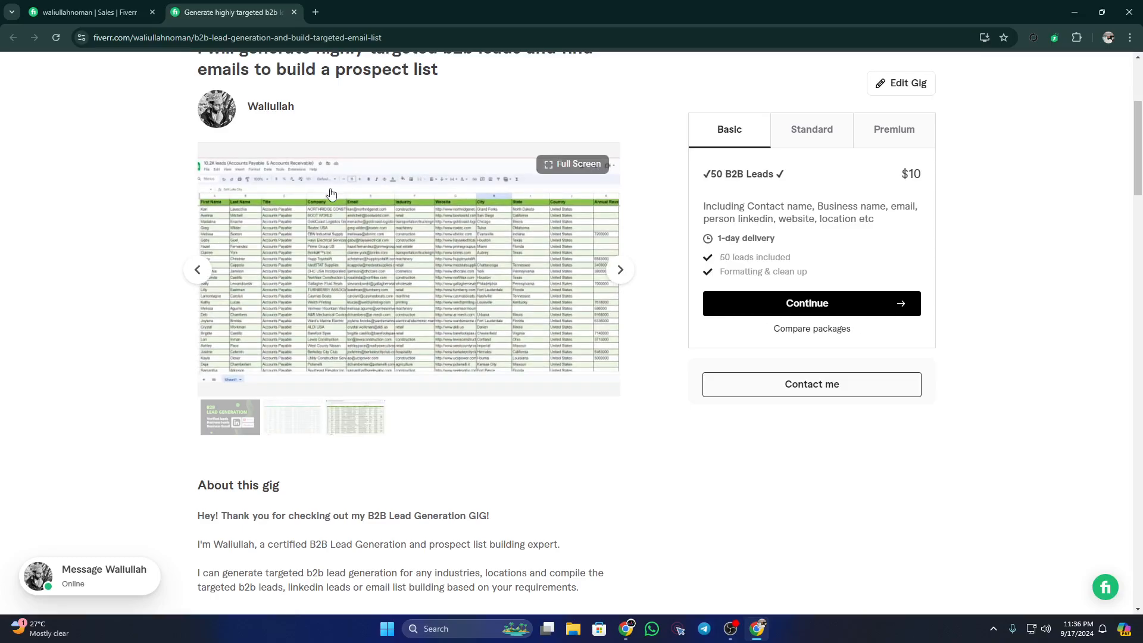
click(360, 256)
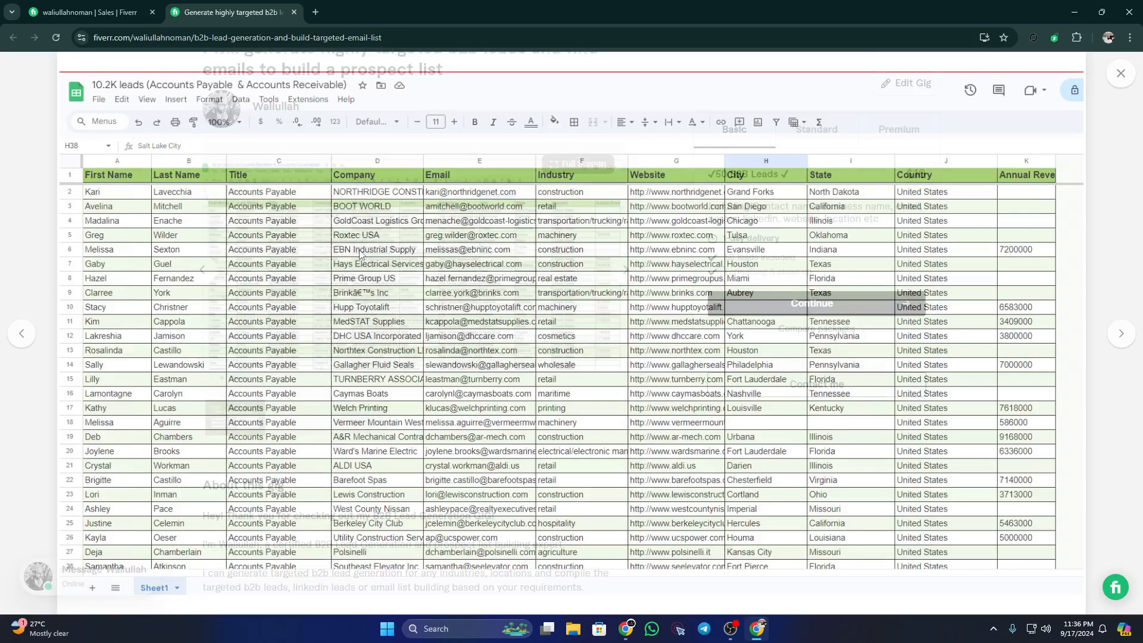
click(1121, 73)
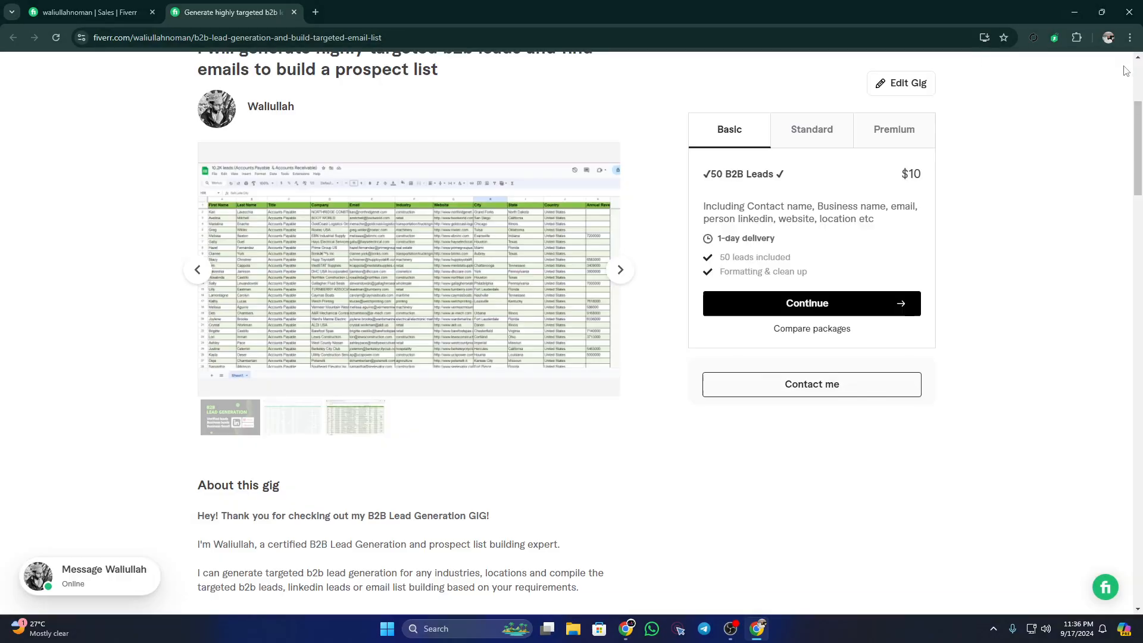
scroll(434, 377, down, 3)
scroll(434, 376, down, 2)
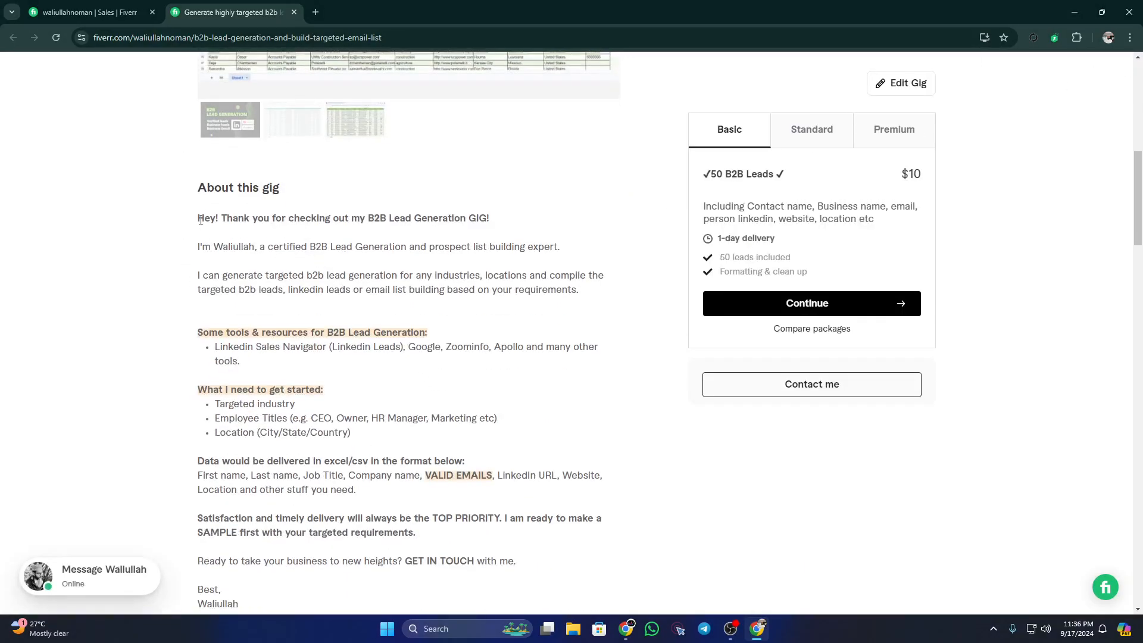
drag(200, 220, 483, 503)
scroll(482, 503, down, 2)
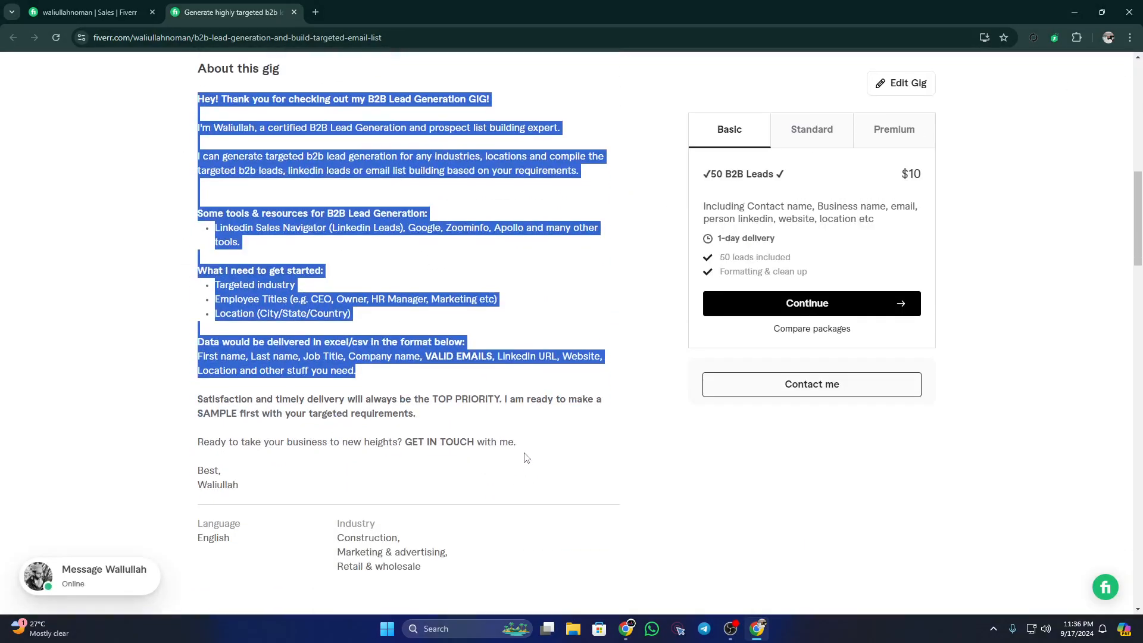
drag(524, 457, 268, 127)
click(726, 153)
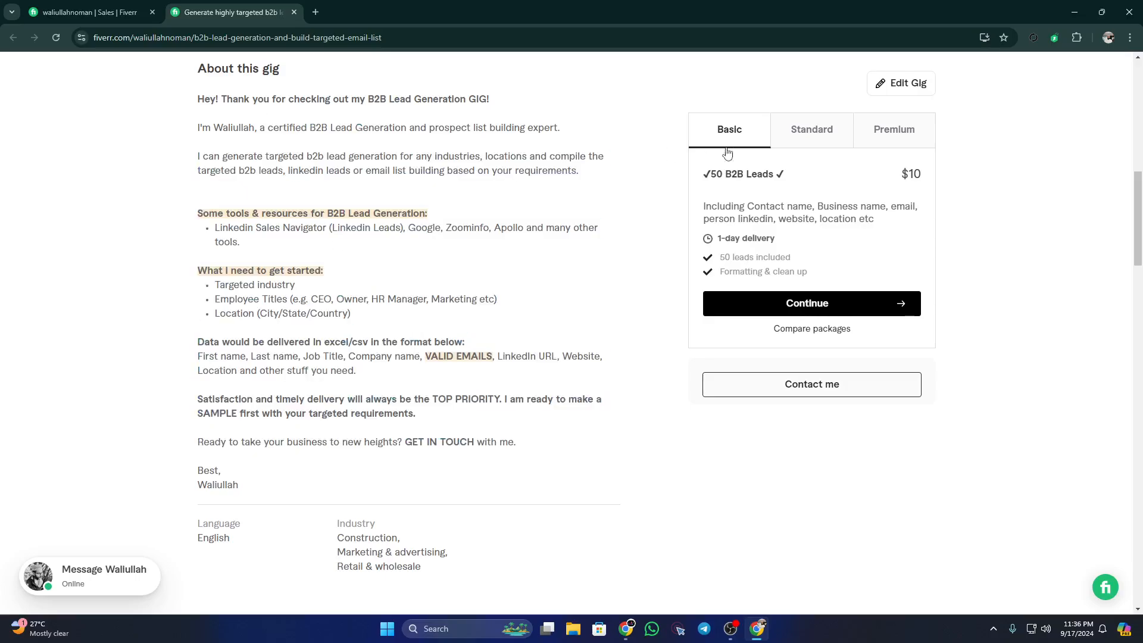
click(815, 138)
click(905, 138)
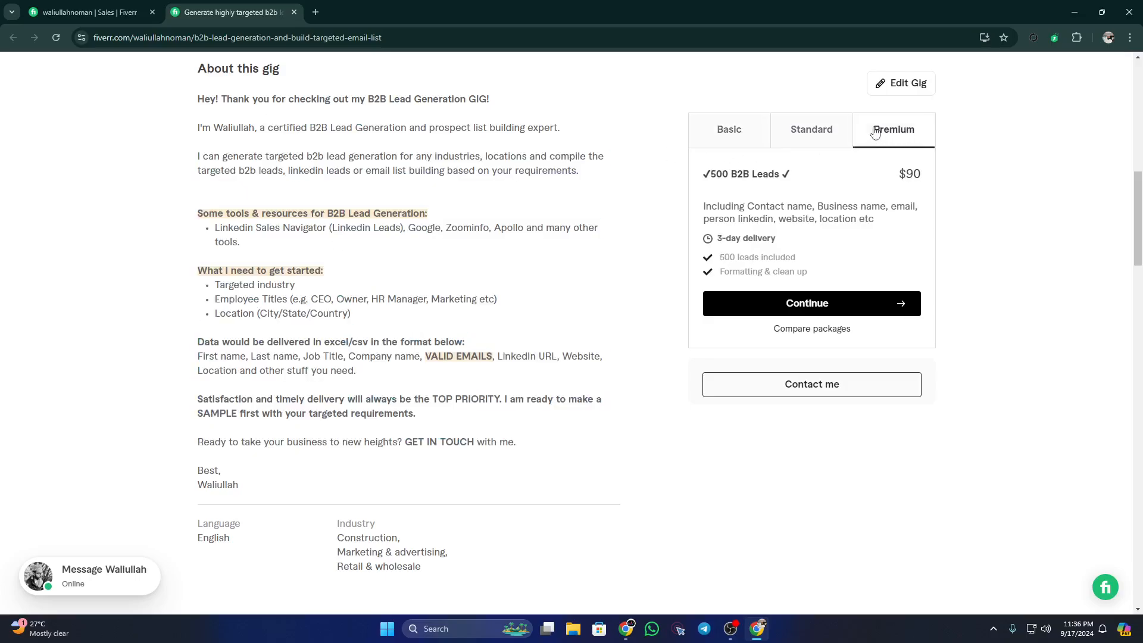
click(720, 133)
scroll(462, 324, down, 15)
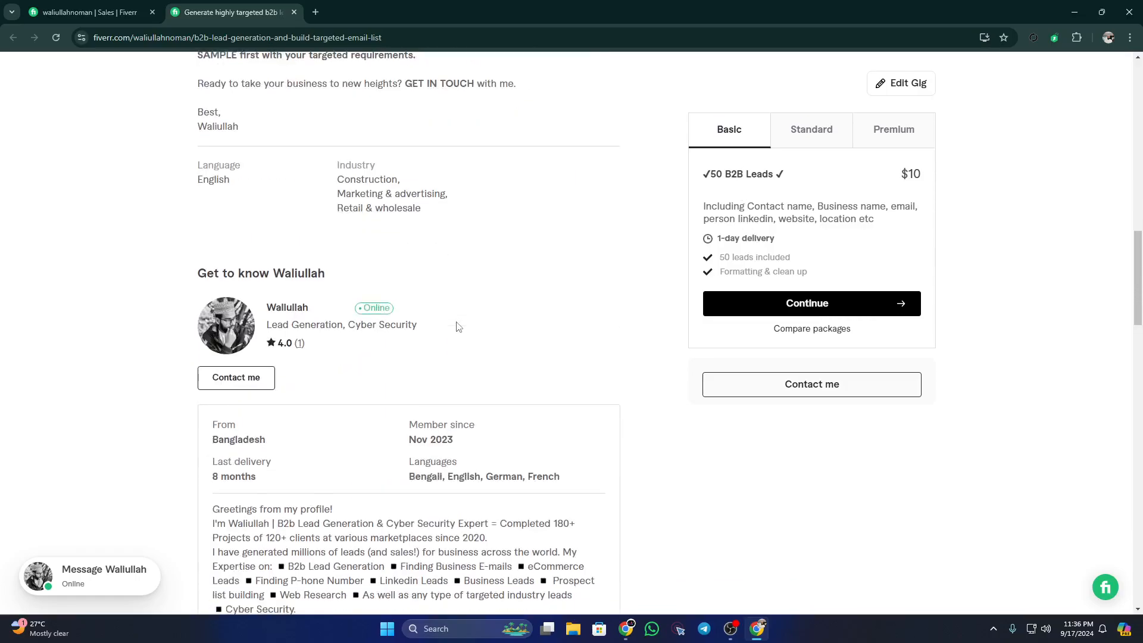
scroll(452, 324, down, 6)
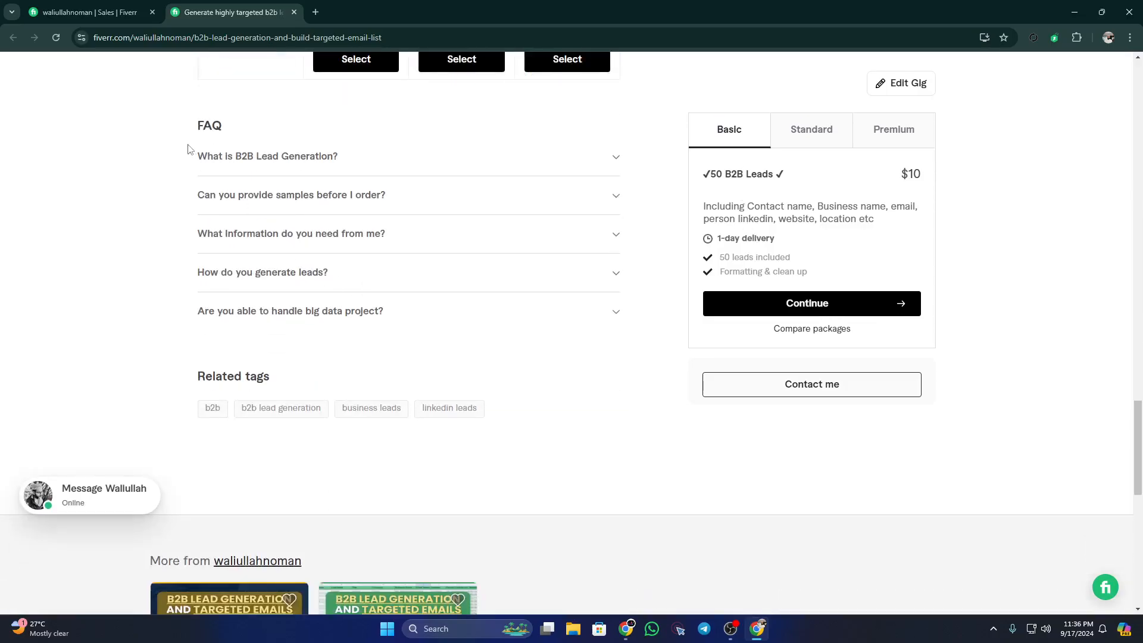
drag(192, 127, 249, 132)
drag(198, 383, 296, 381)
drag(177, 413, 500, 412)
click(116, 381)
scroll(409, 421, up, 10)
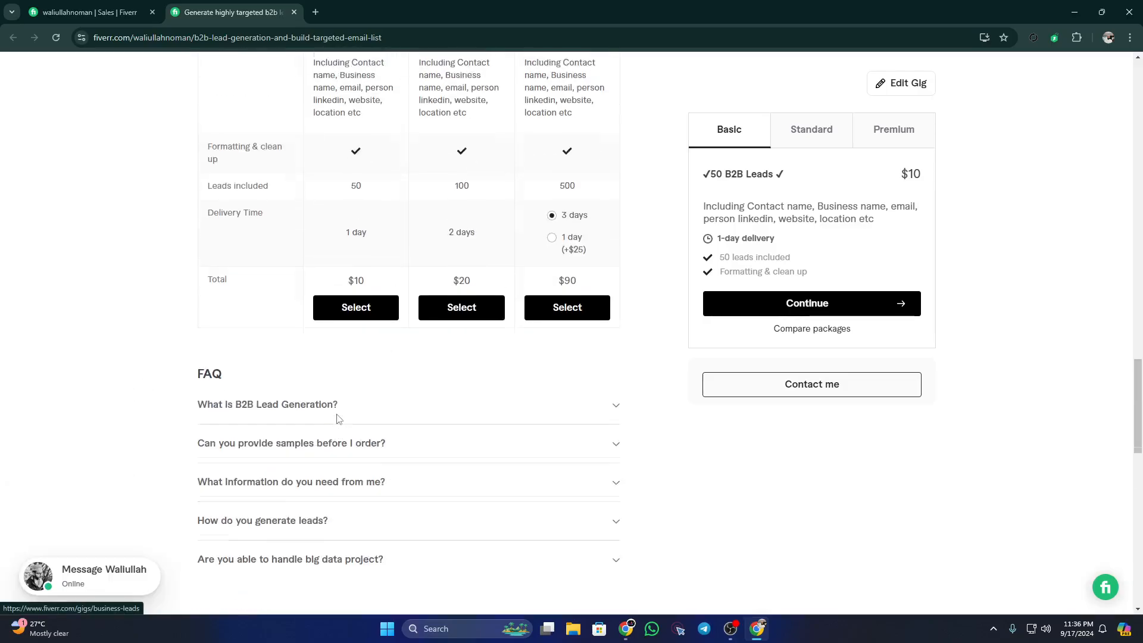
scroll(333, 415, up, 15)
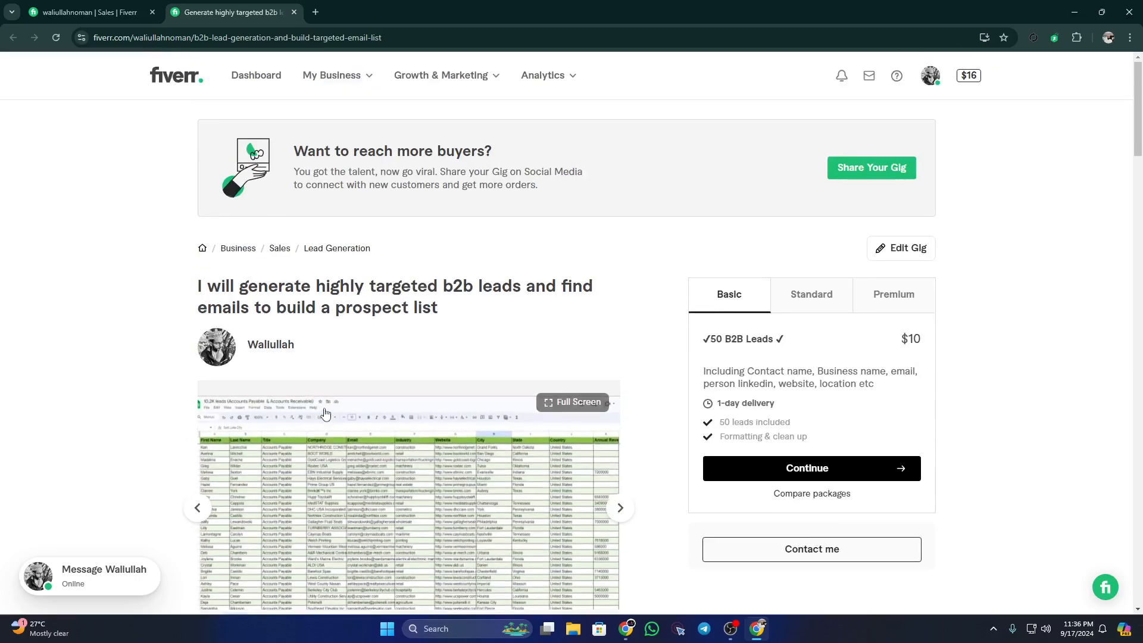
mouse_move(626, 629)
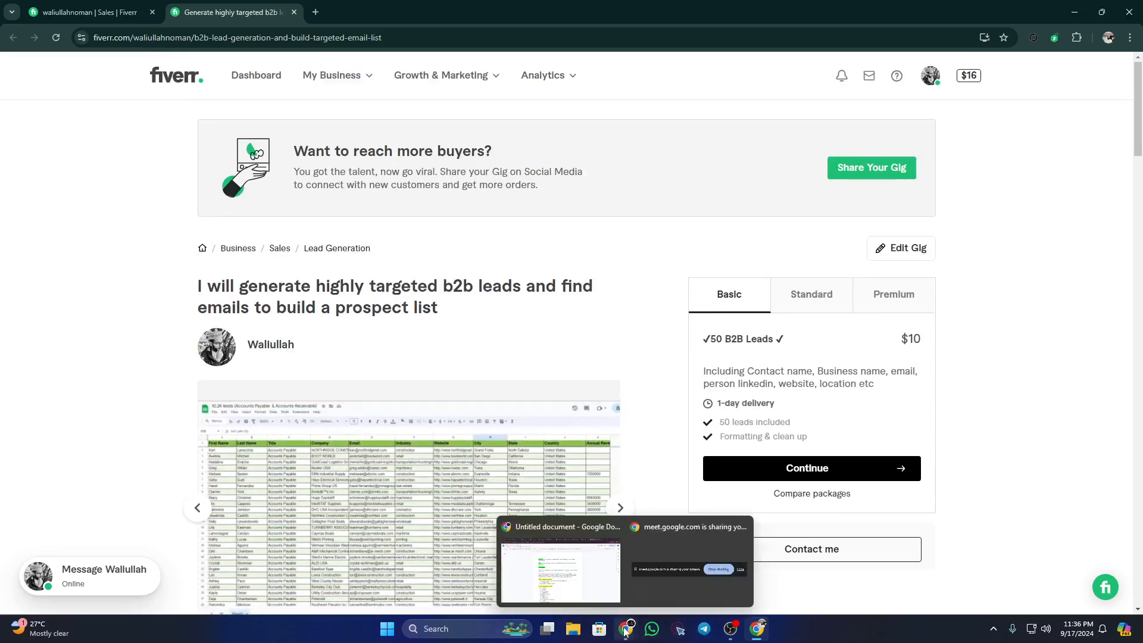
Step: Glance at the outline doc and Meet presentation, then return to the b2b lead gig page's search box
click(592, 576)
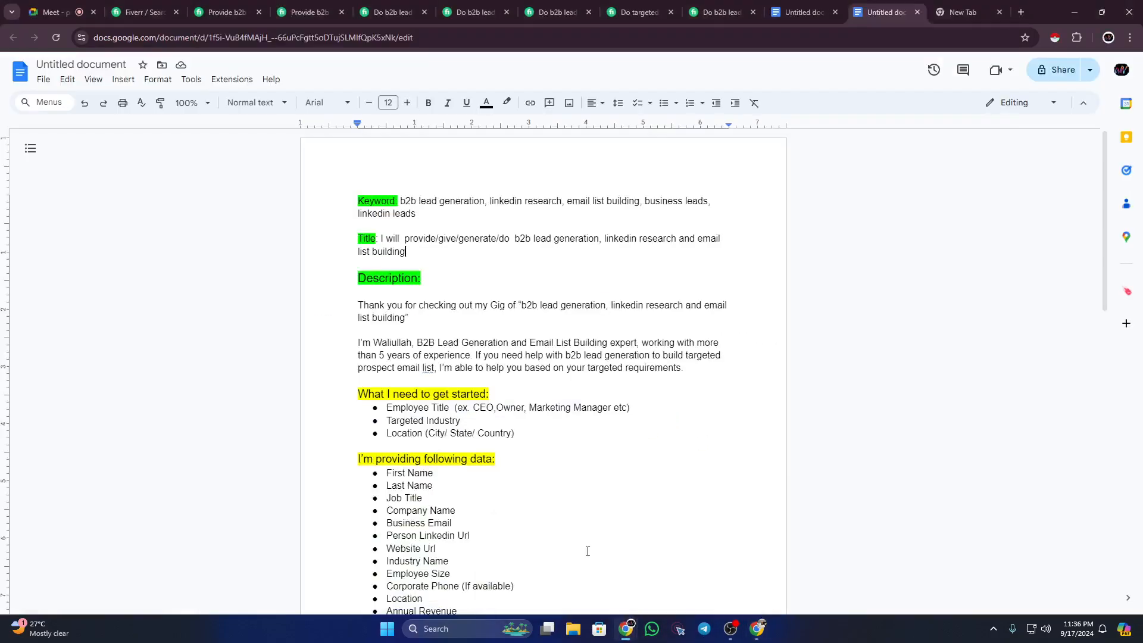
click(56, 12)
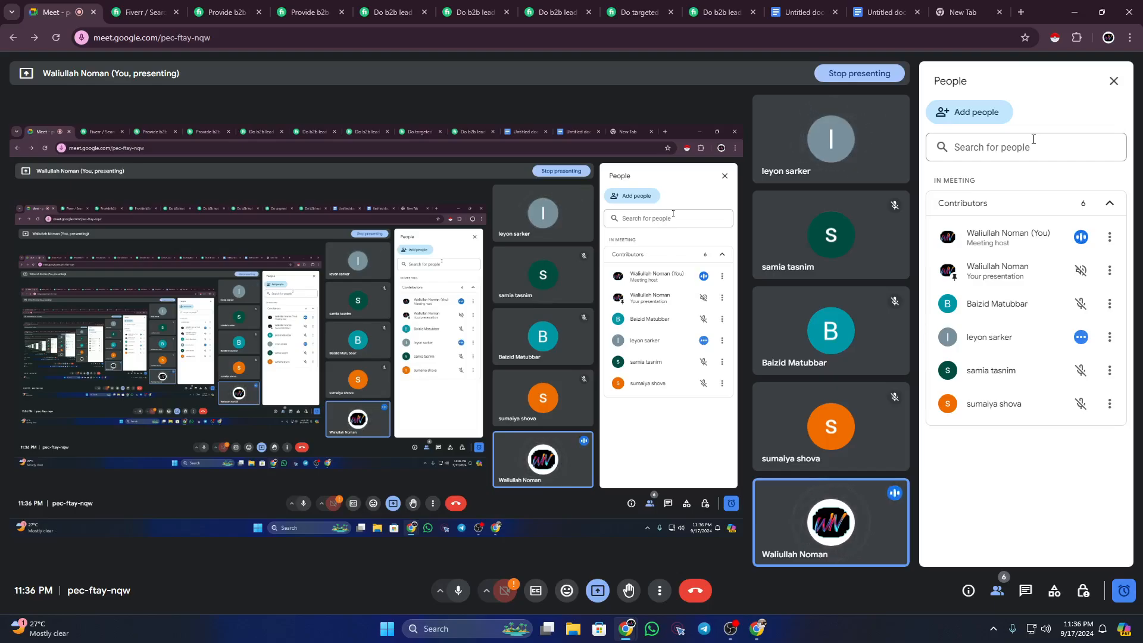
click(388, 6)
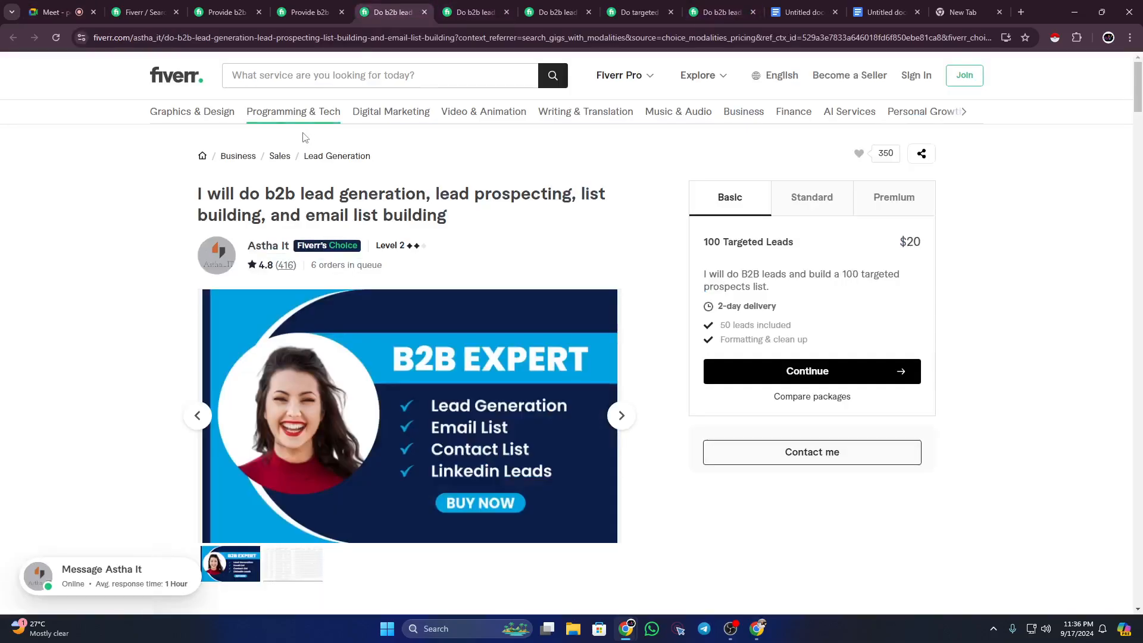
click(261, 76)
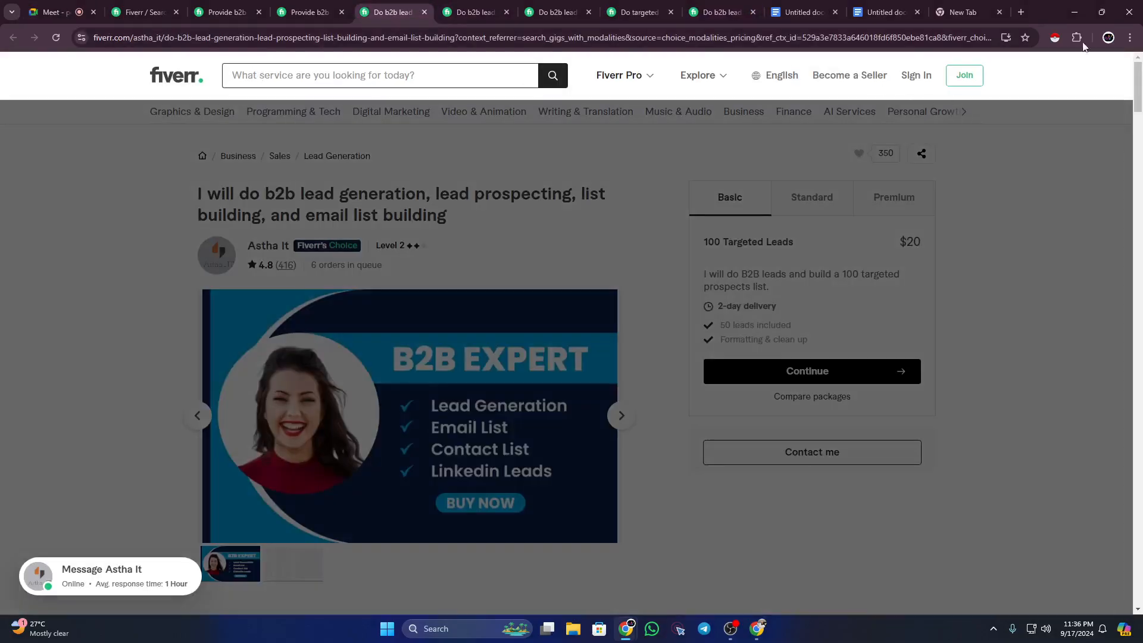
Step: Load fiverr.com in a new tab
click(1021, 12)
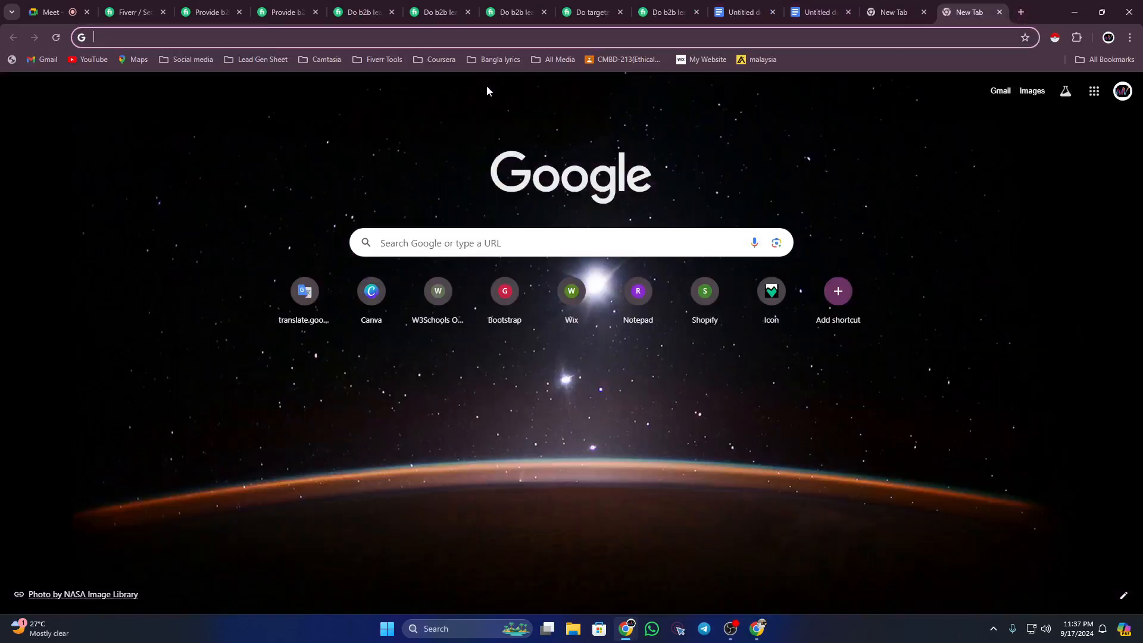
text(fiverr.com)
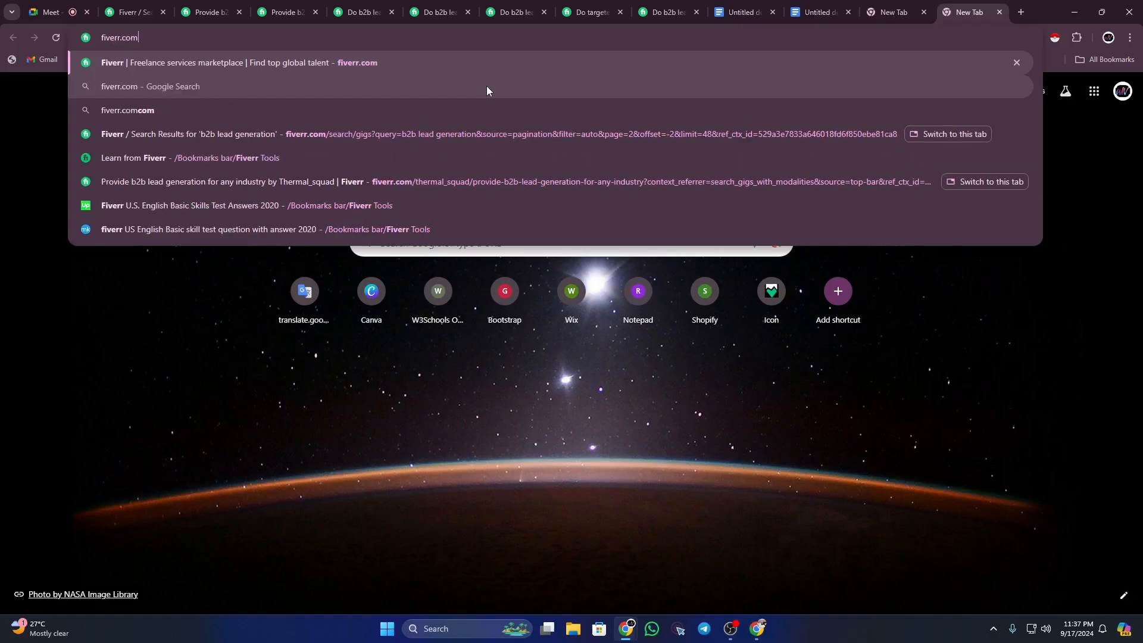
key(Return)
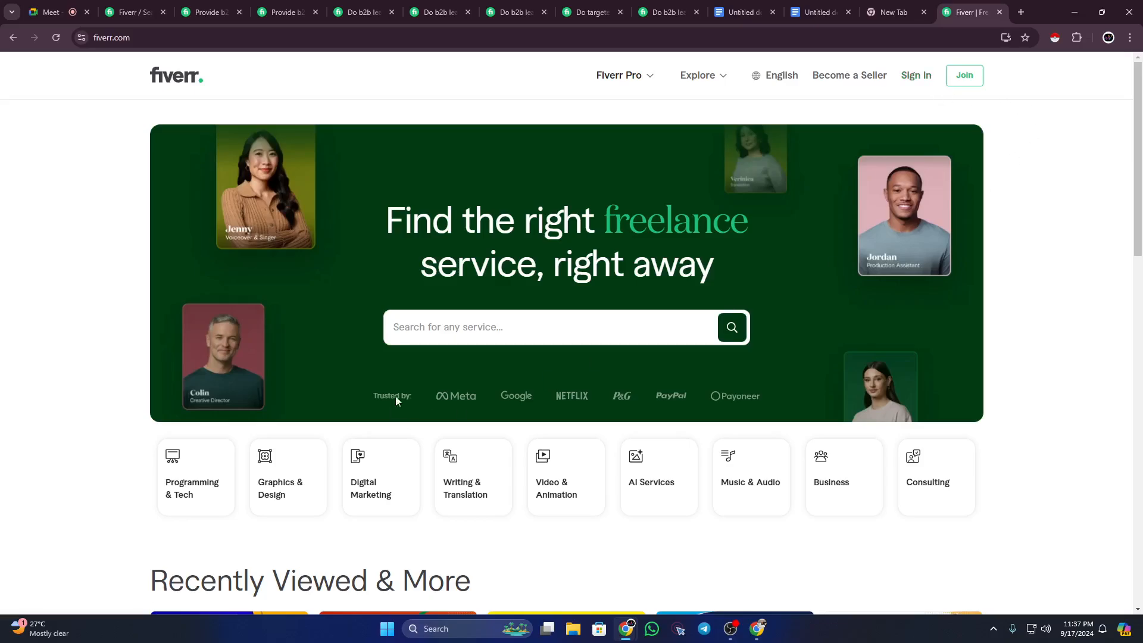
Step: Search Fiverr for 'b2b lead generation' and browse the 13,000+ results
click(441, 325)
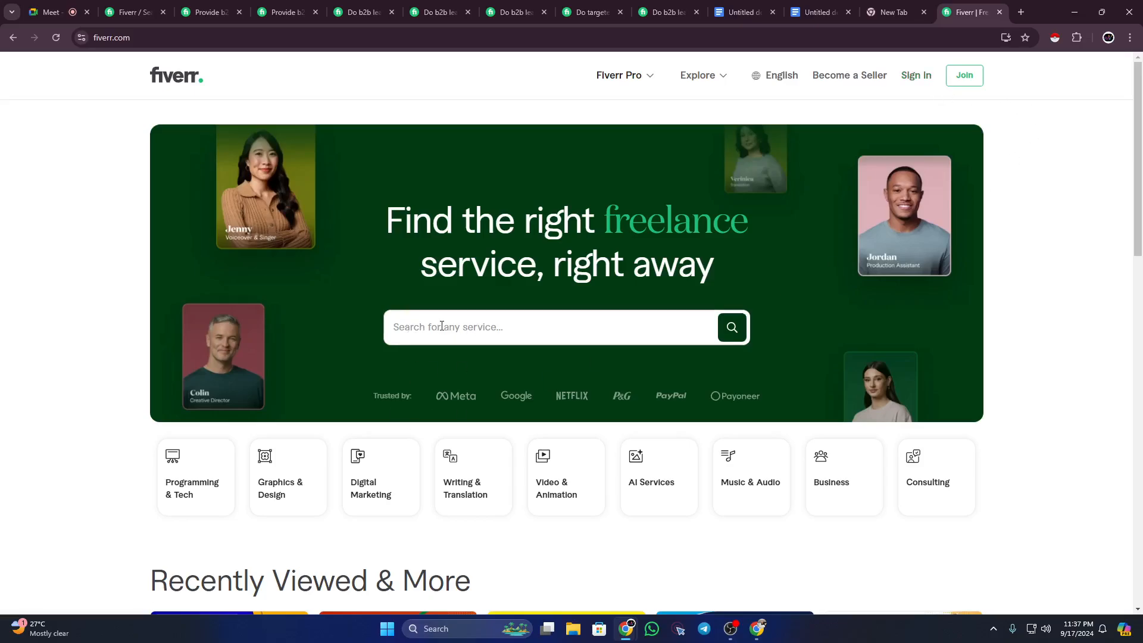
text(b2)
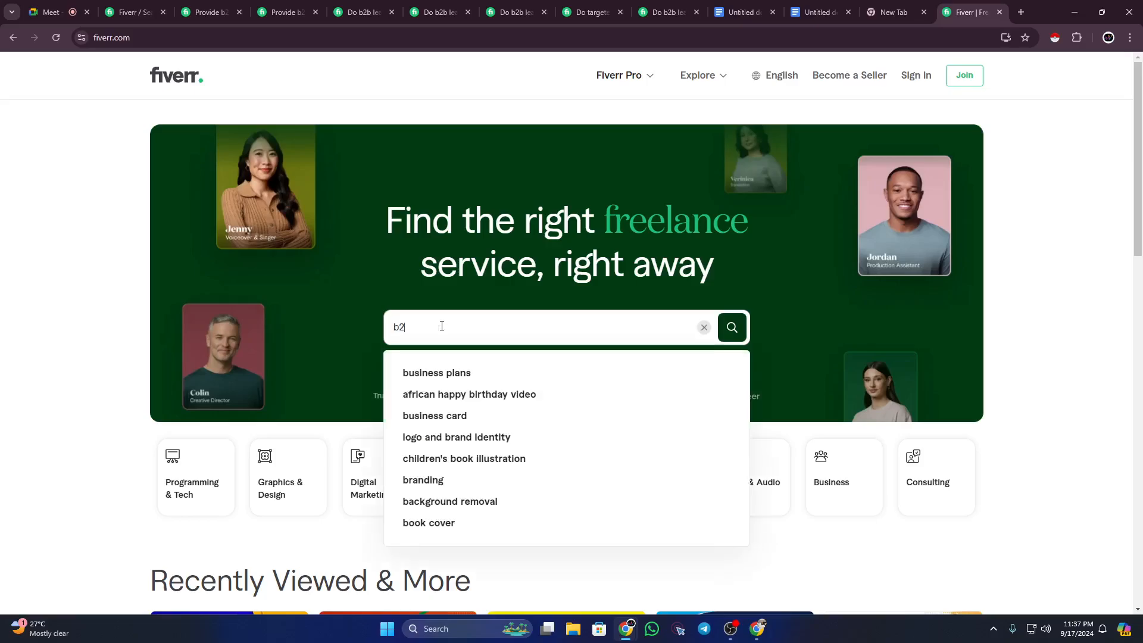
text(b lead)
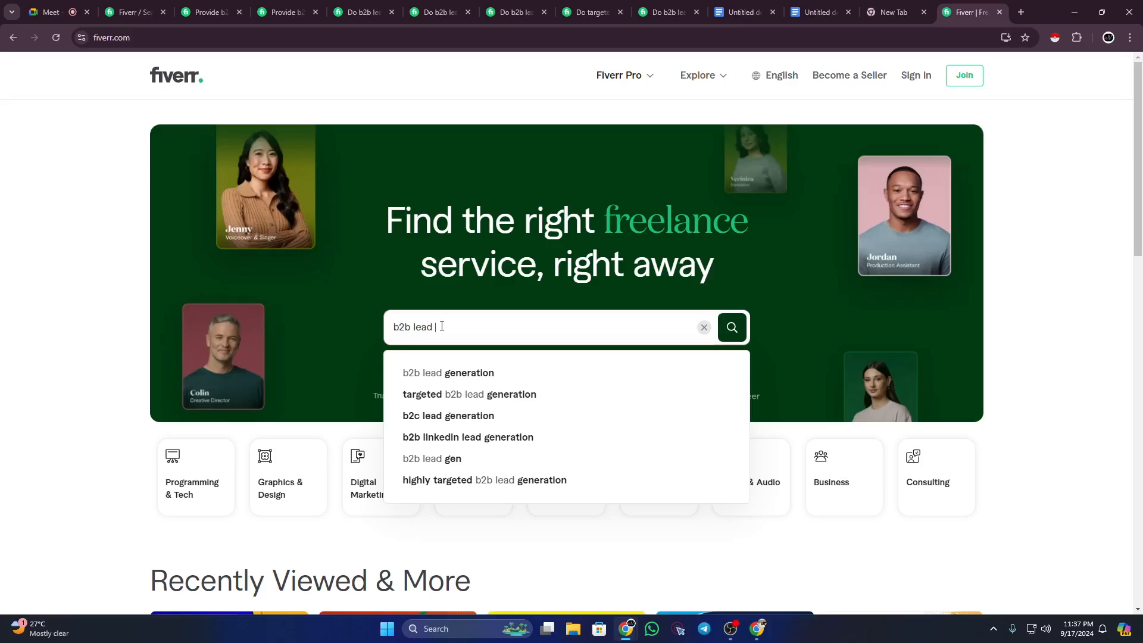
click(434, 367)
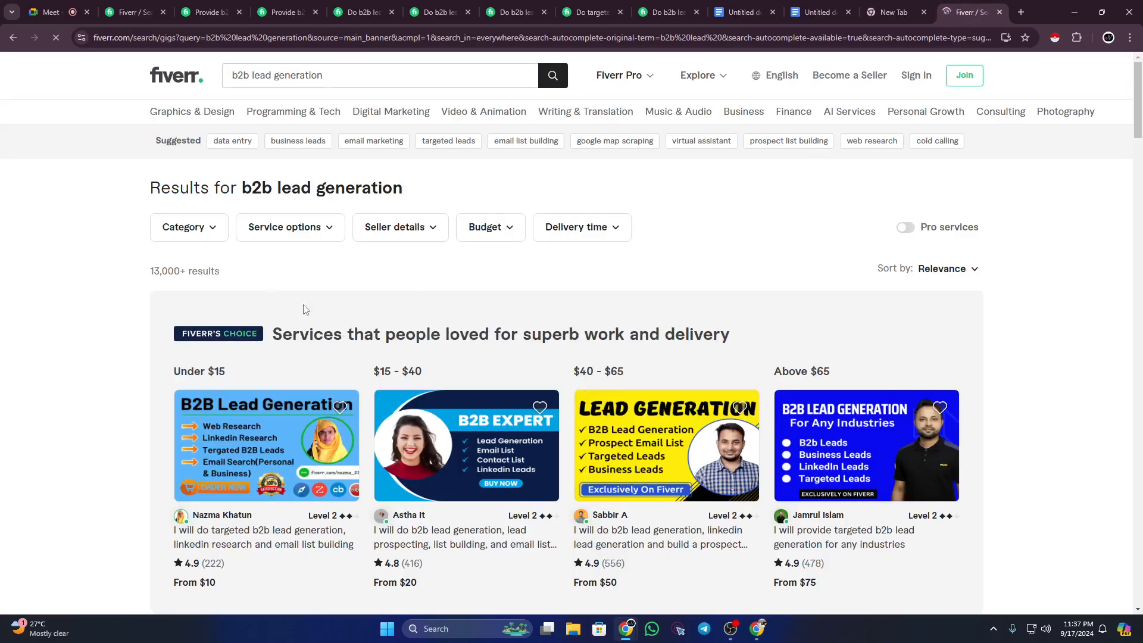
scroll(411, 492, down, 4)
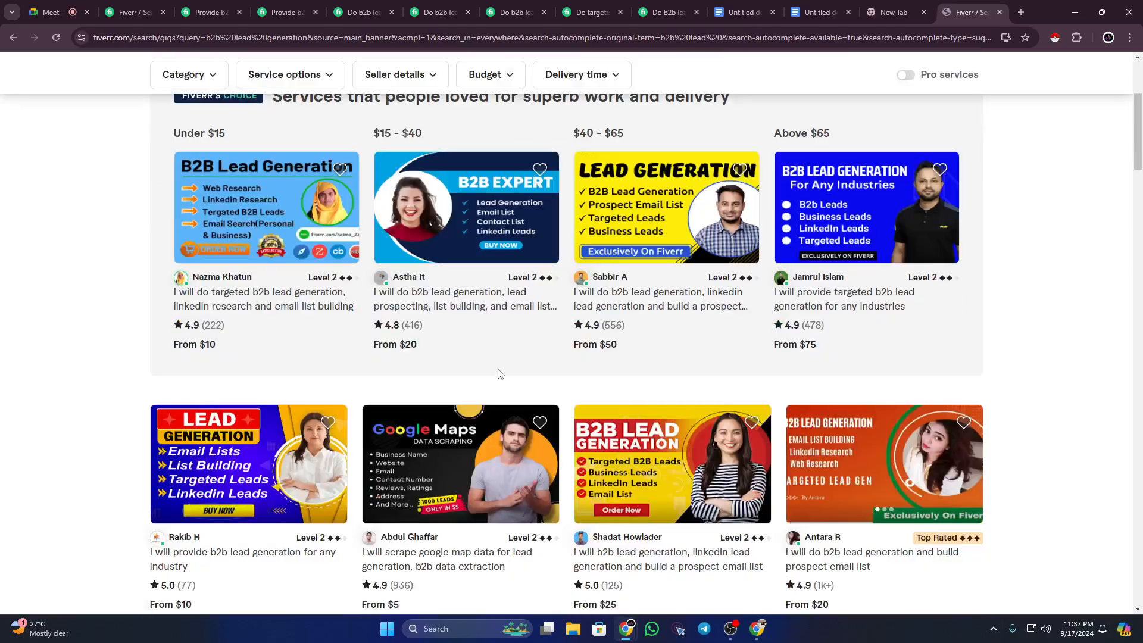
scroll(500, 374, down, 12)
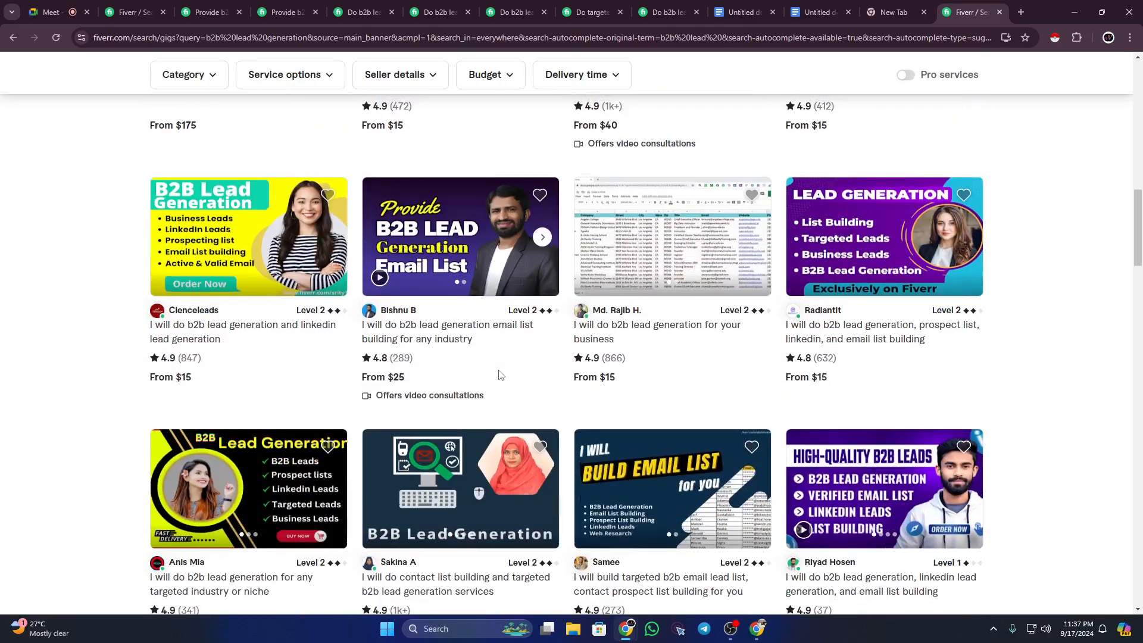
scroll(500, 374, up, 13)
scroll(503, 375, up, 3)
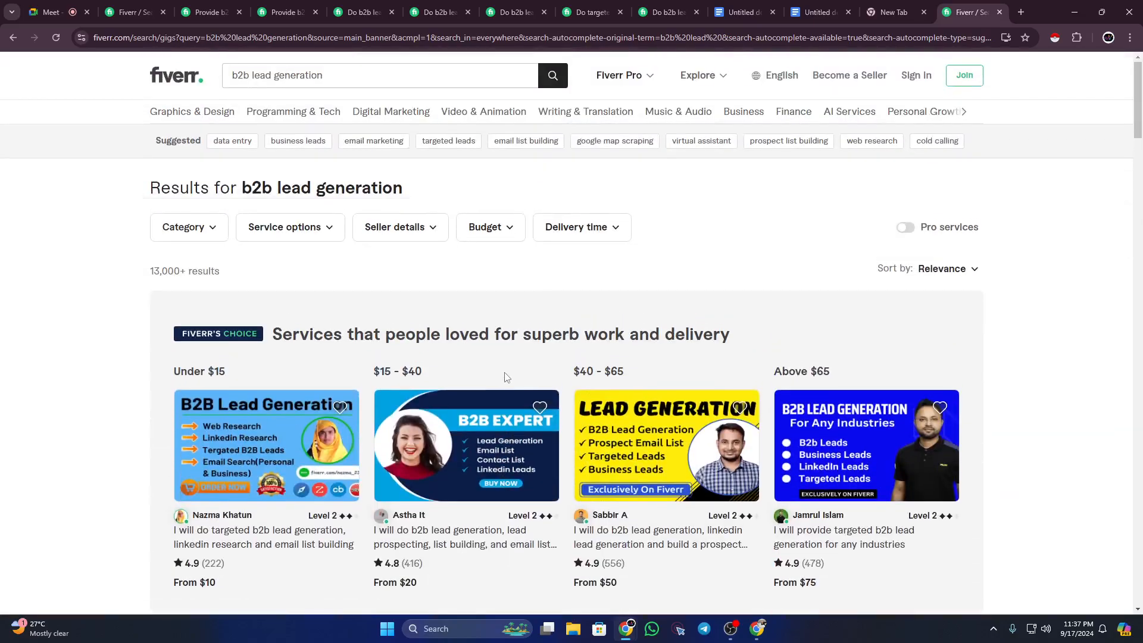
Step: Search for 'linkedin lead generation' and review the 6,000+ results
click(385, 82)
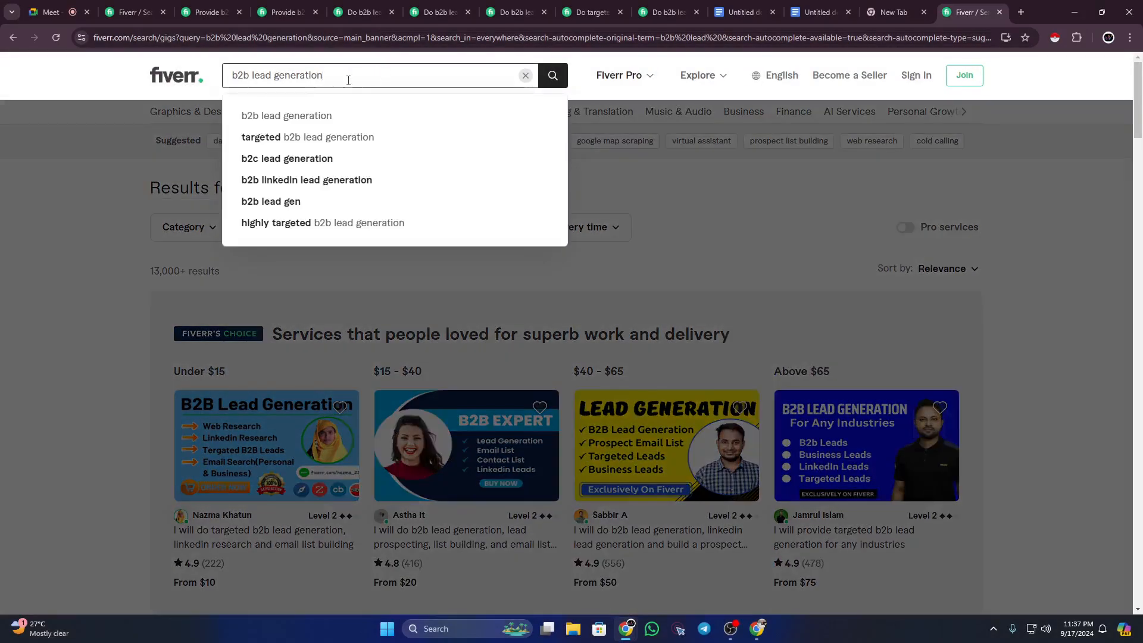
drag(349, 78, 191, 89)
text(linkedin)
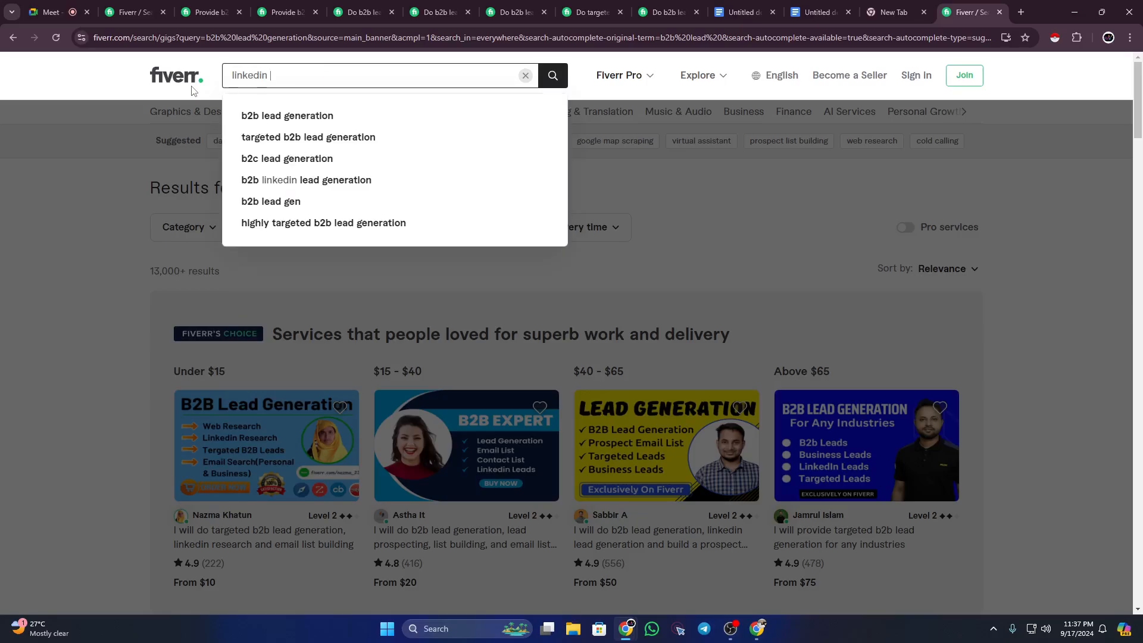
text( l)
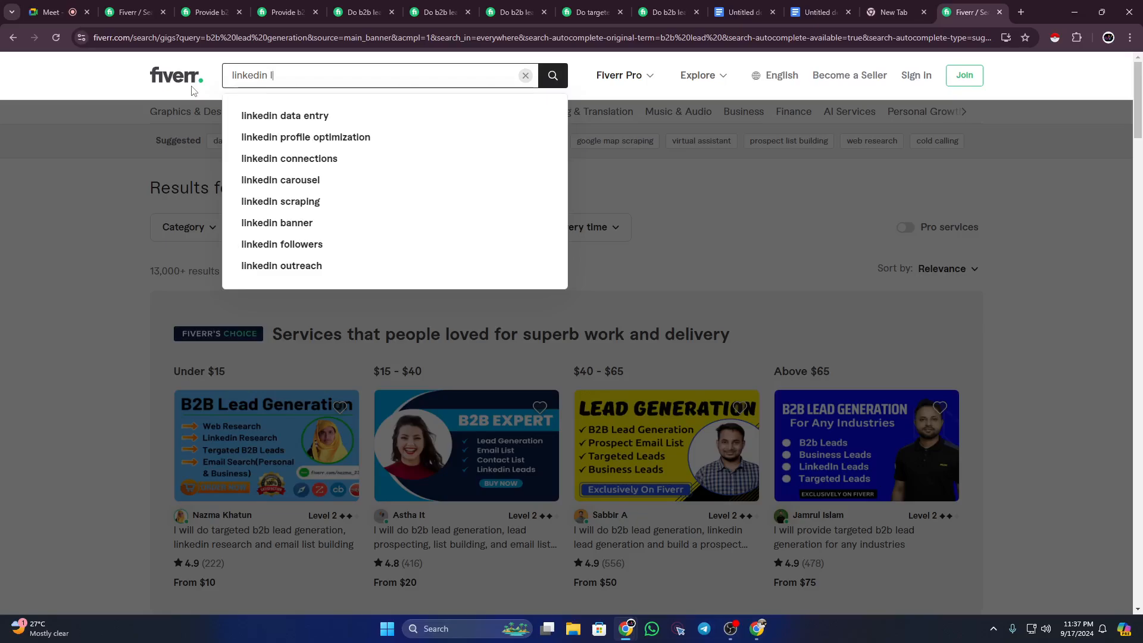
text(ead g)
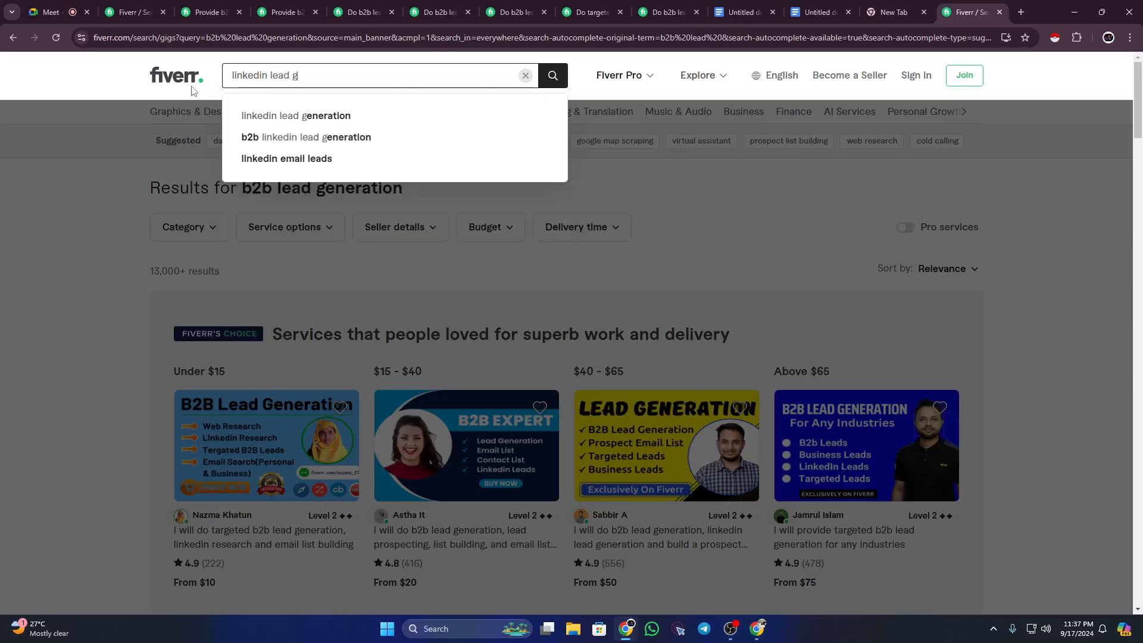
text(eneration)
key(Return)
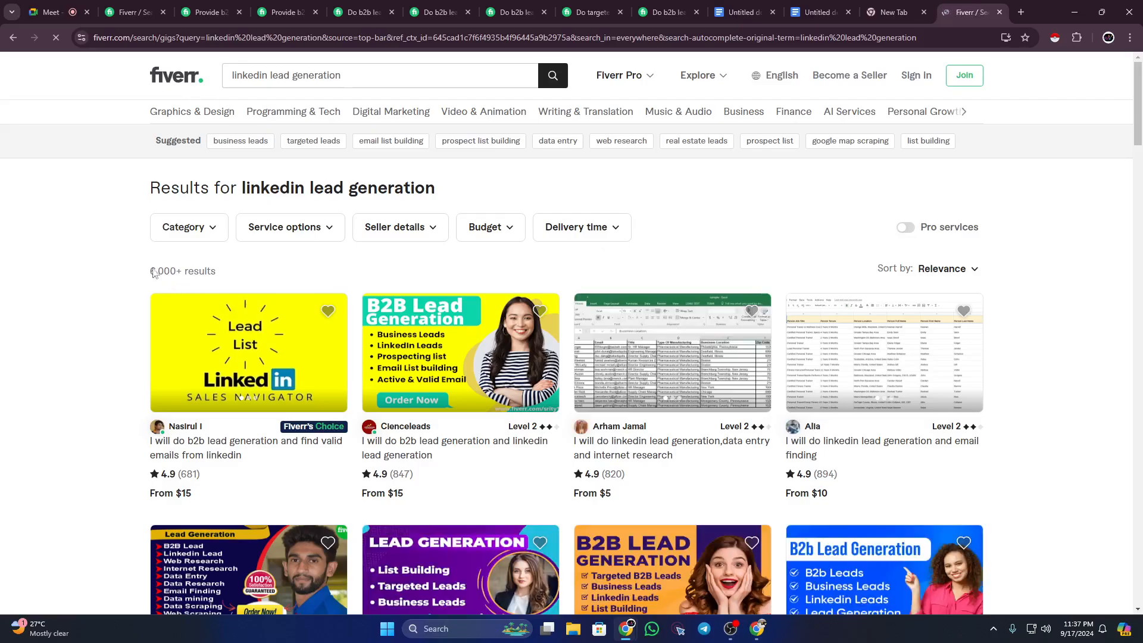
drag(152, 272, 193, 272)
drag(244, 186, 441, 188)
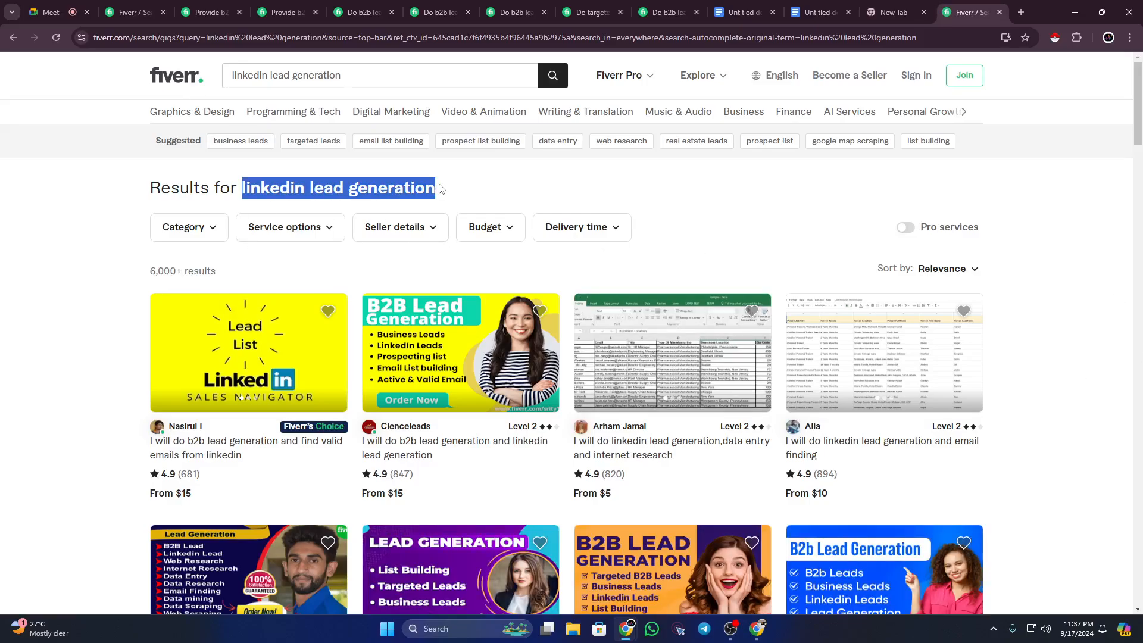
click(114, 271)
scroll(528, 359, down, 4)
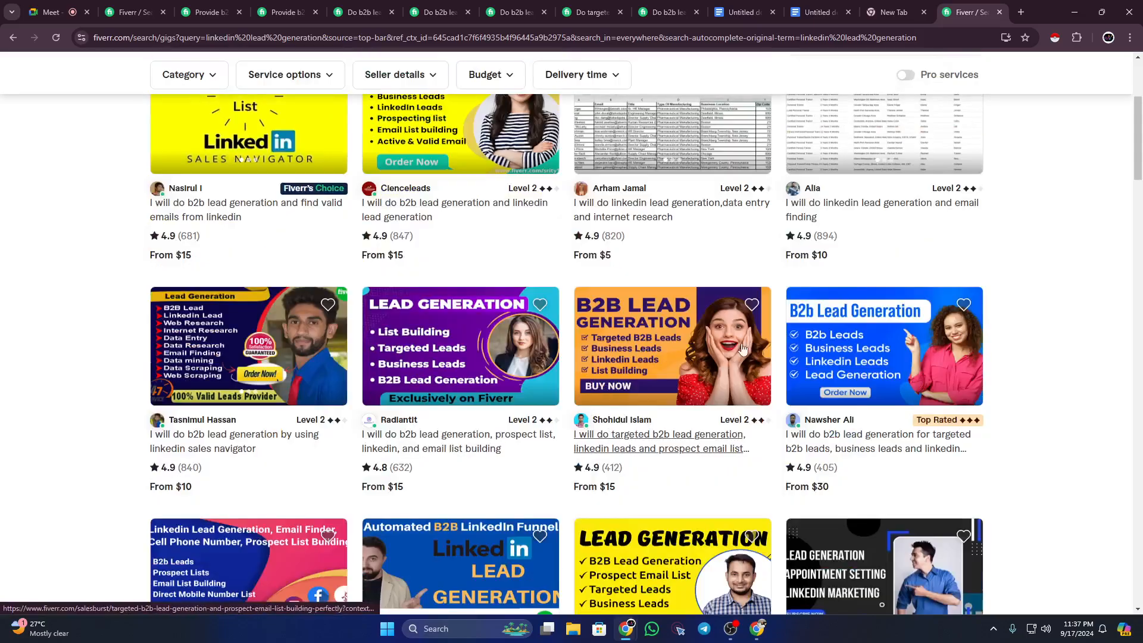
scroll(528, 359, down, 5)
scroll(548, 375, up, 9)
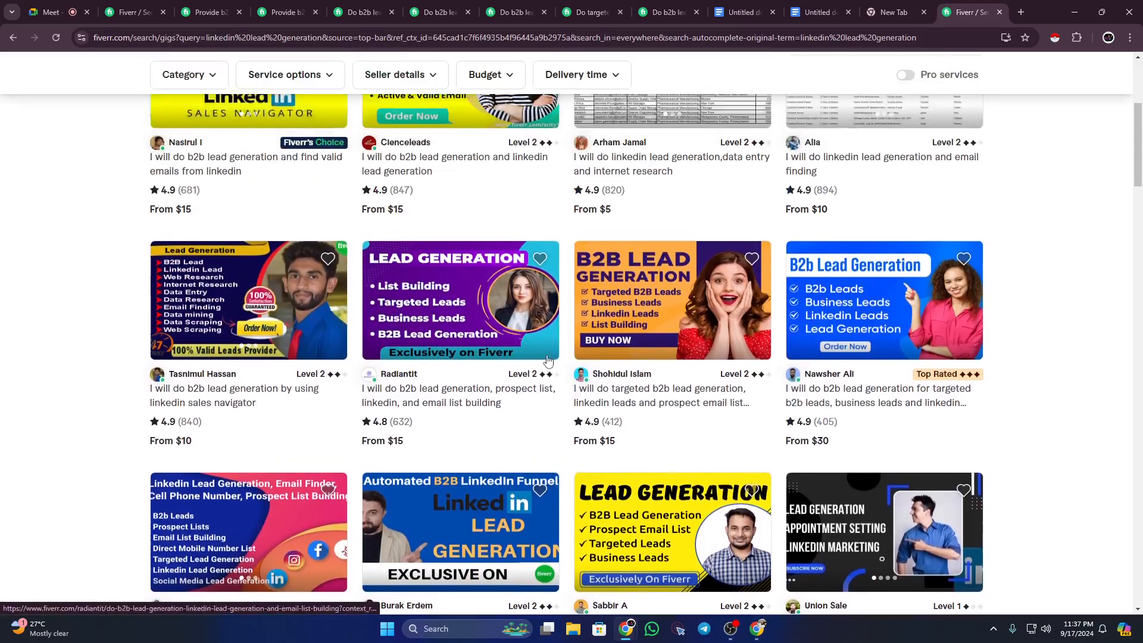
drag(362, 75, 193, 50)
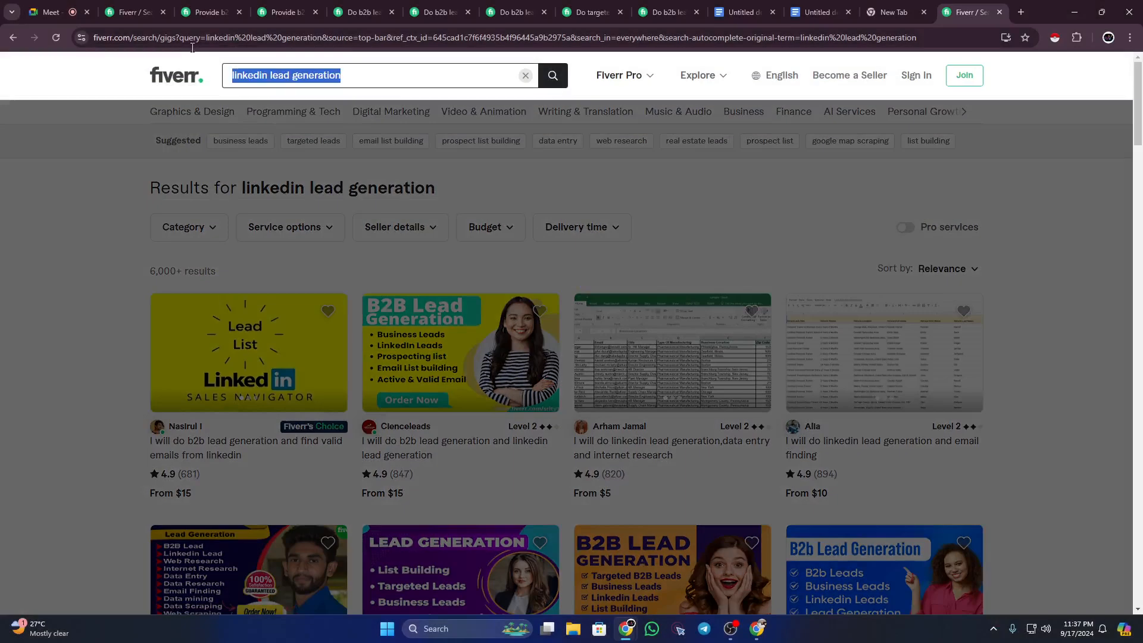
Step: Search for 'email finding' and browse the 2,000+ results
text(ema)
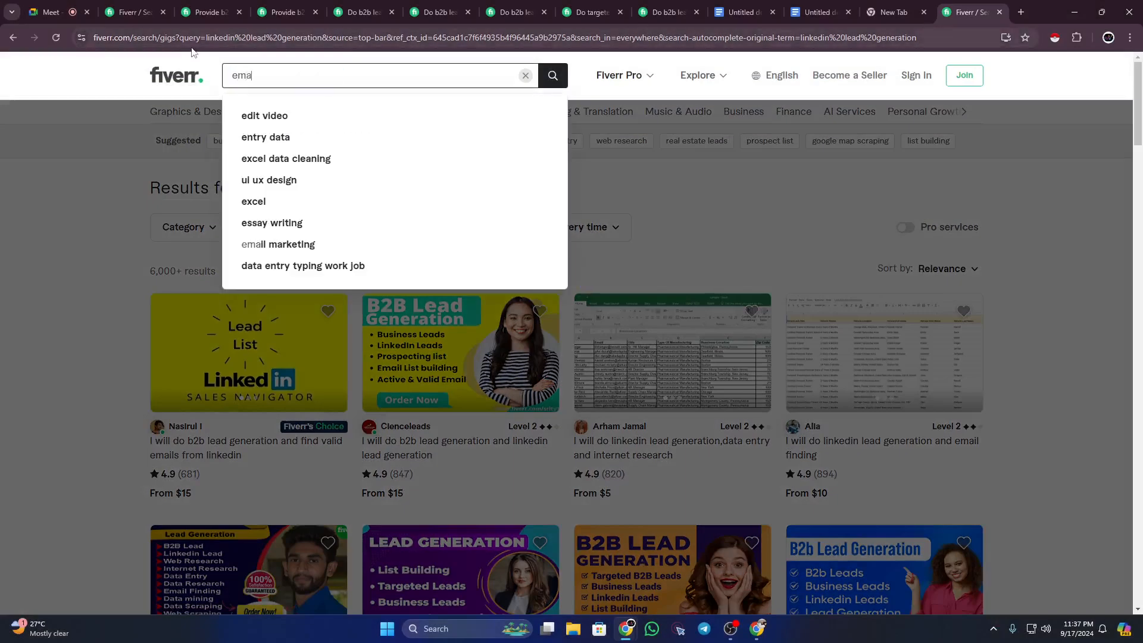
text(il f)
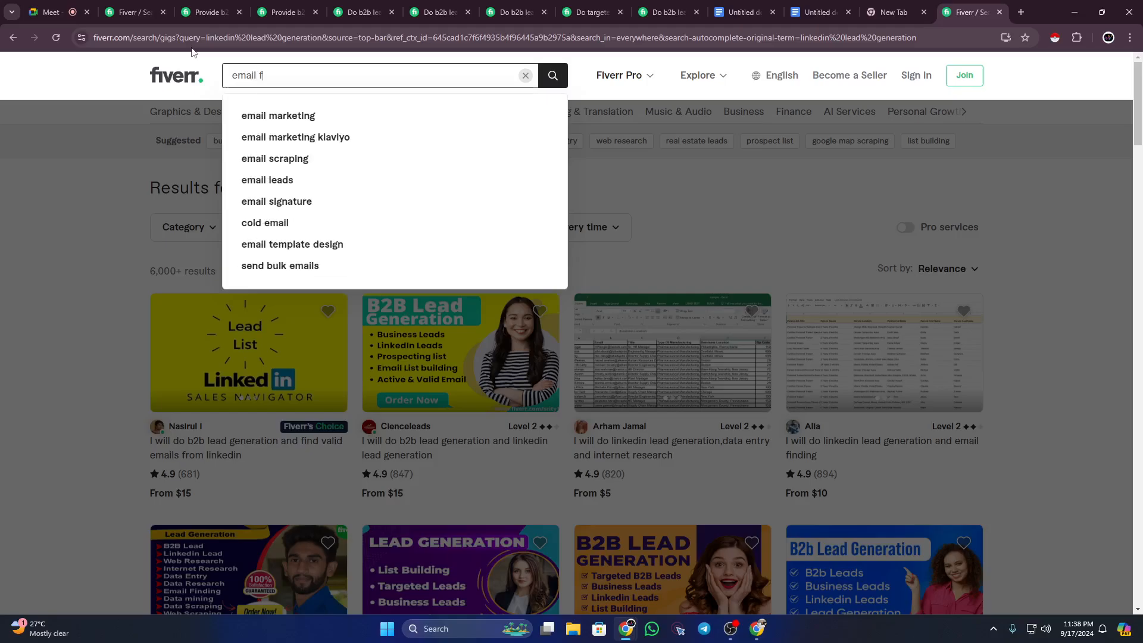
text(inding)
key(Return)
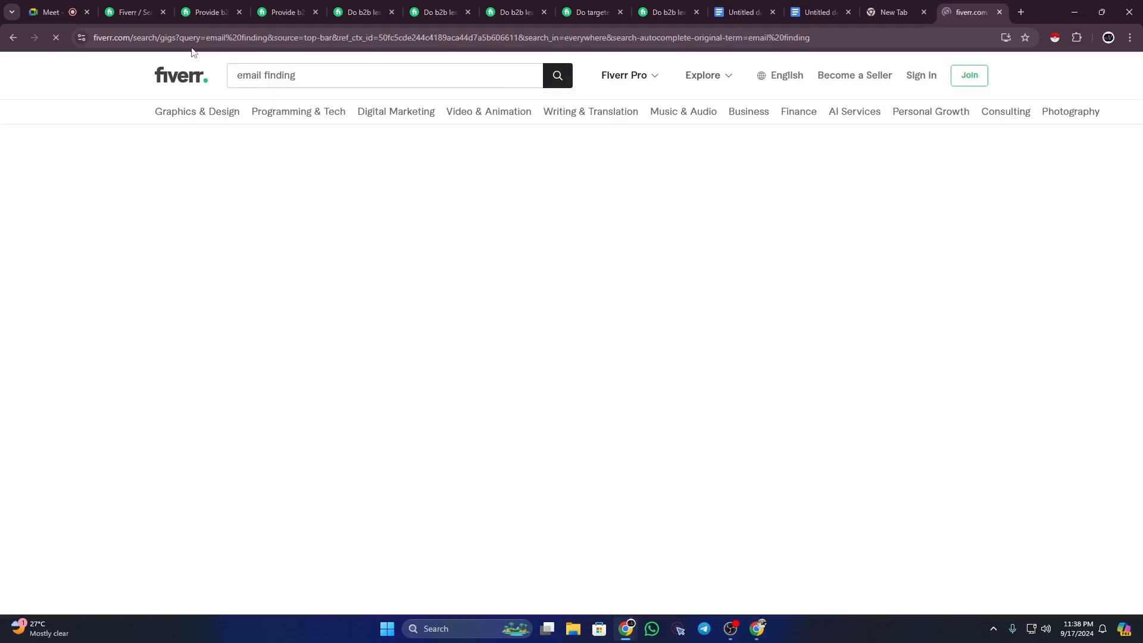
drag(143, 276, 219, 276)
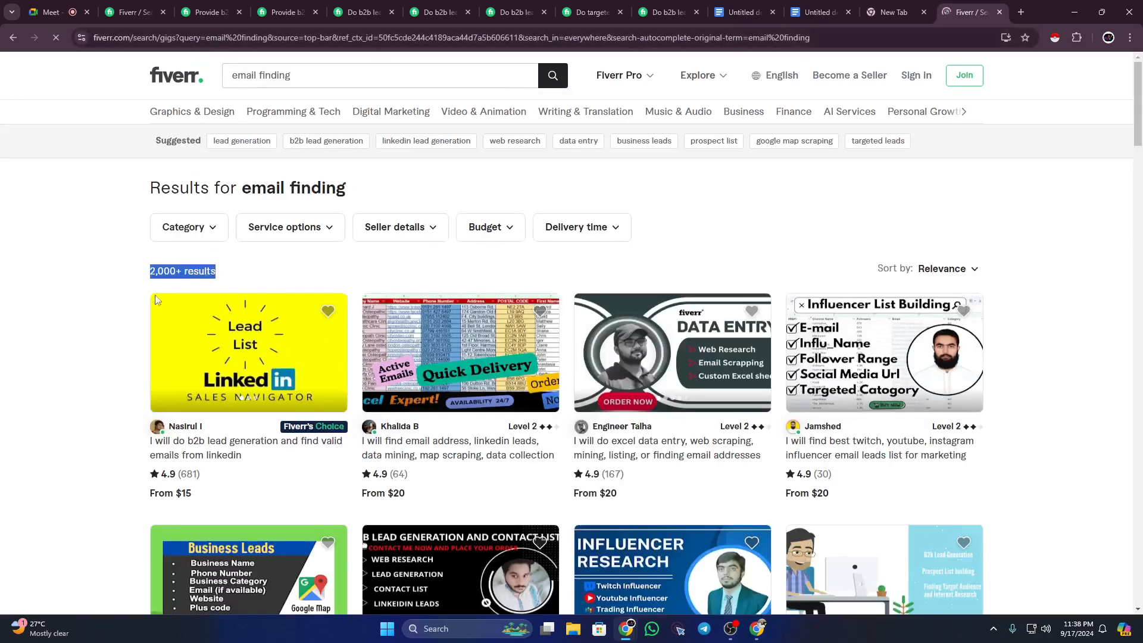
click(1052, 336)
scroll(1051, 336, down, 3)
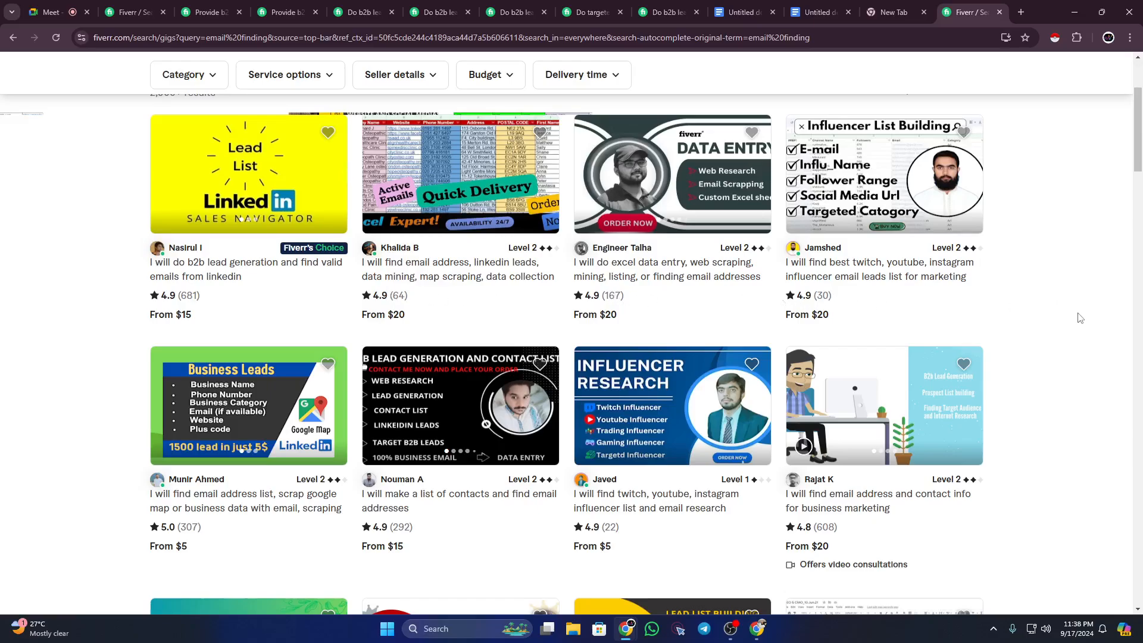
scroll(1080, 317, down, 15)
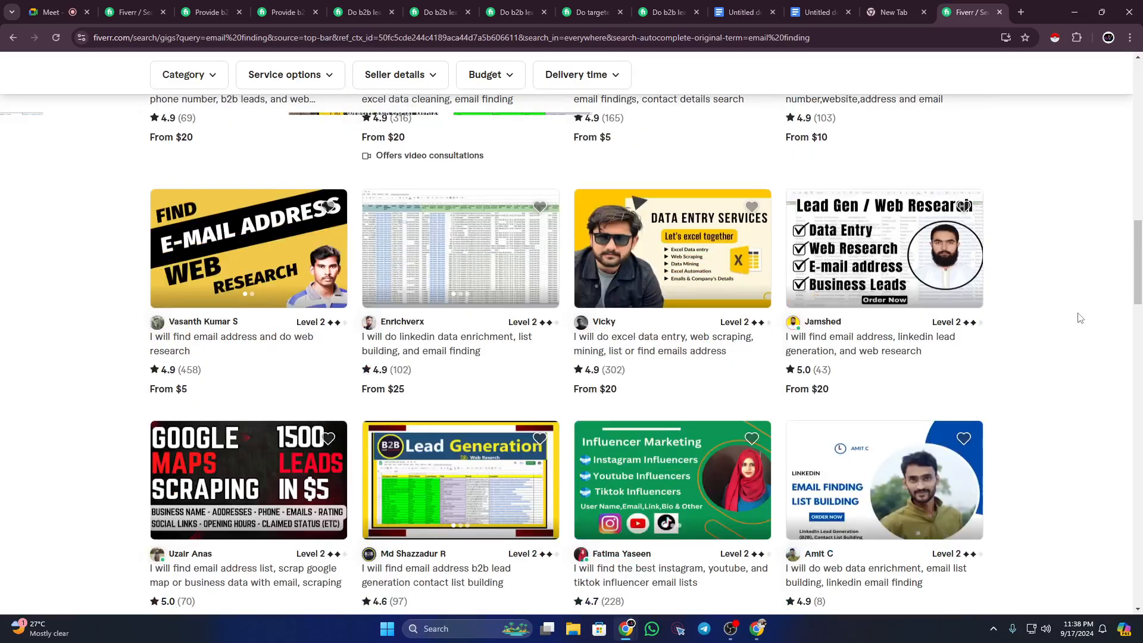
scroll(1072, 319, up, 15)
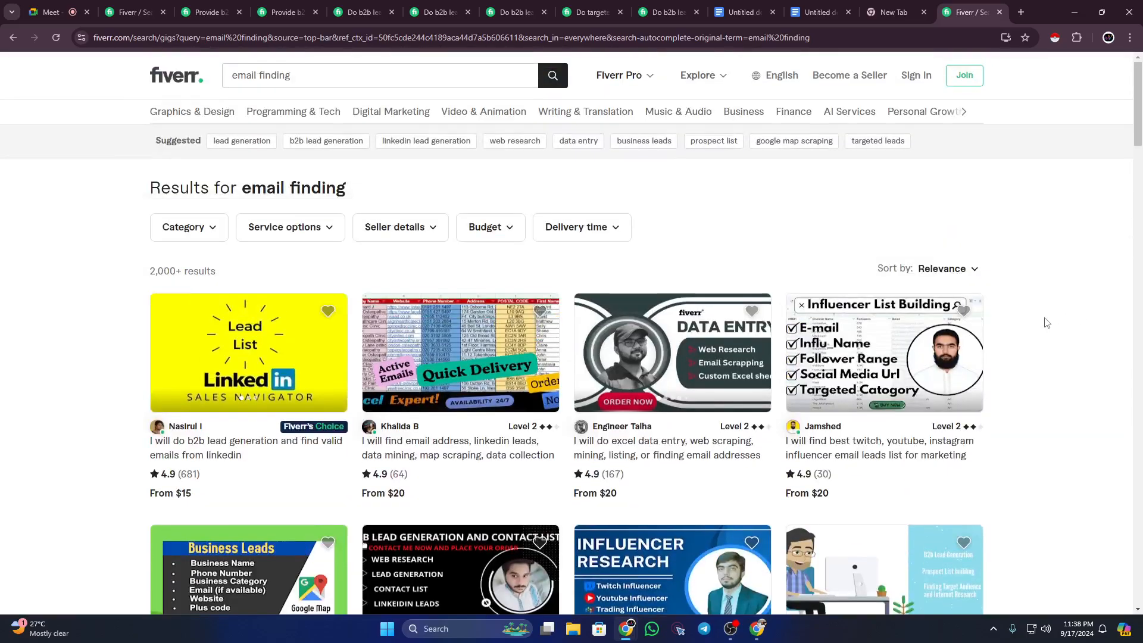
Step: Switch the search to 'find email address' and browse the 8,400+ results
click(302, 75)
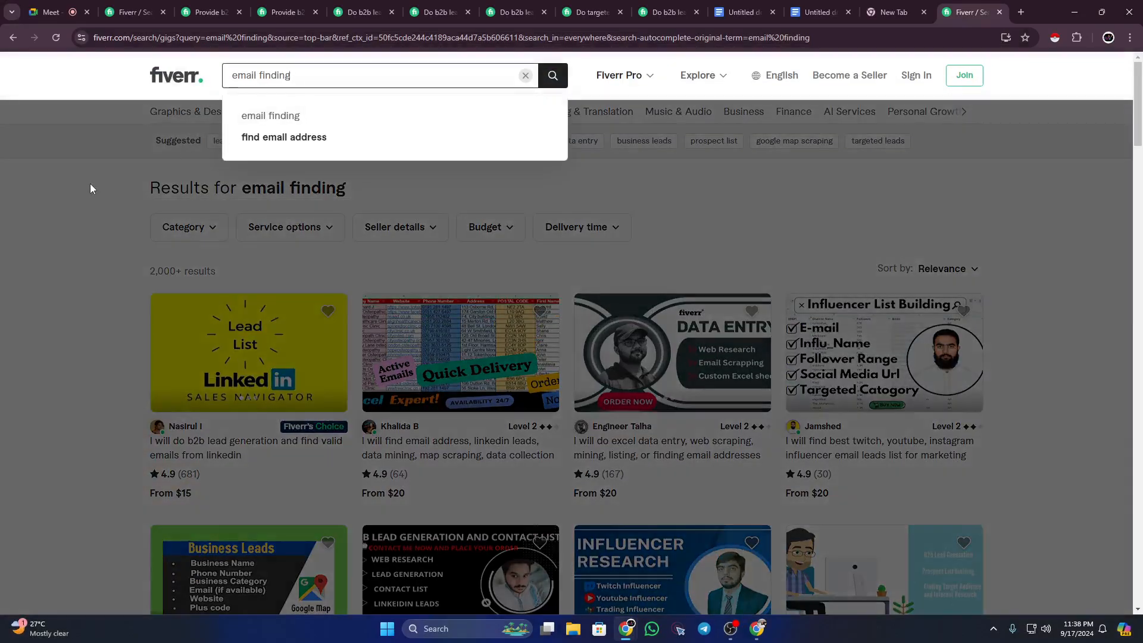
click(269, 142)
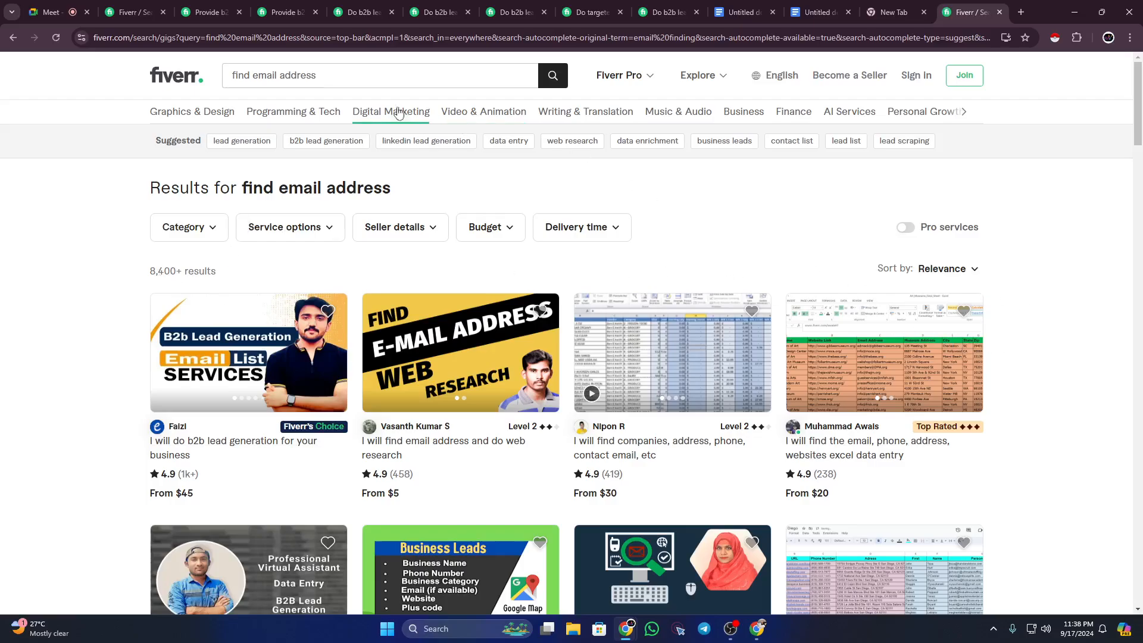
click(379, 75)
drag(368, 74, 229, 75)
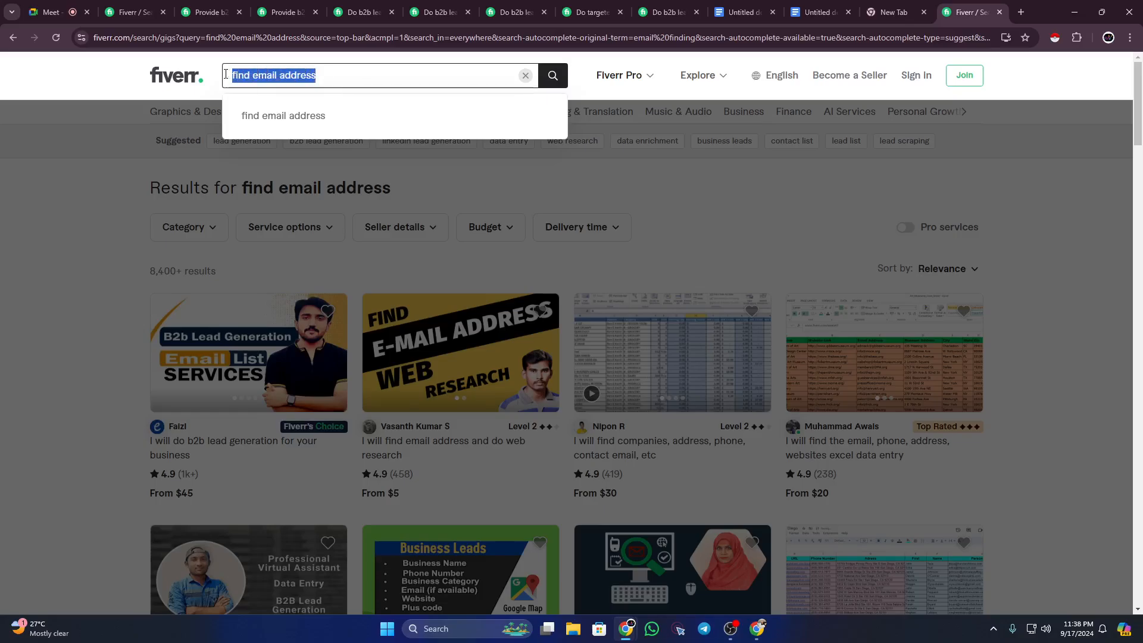
click(96, 179)
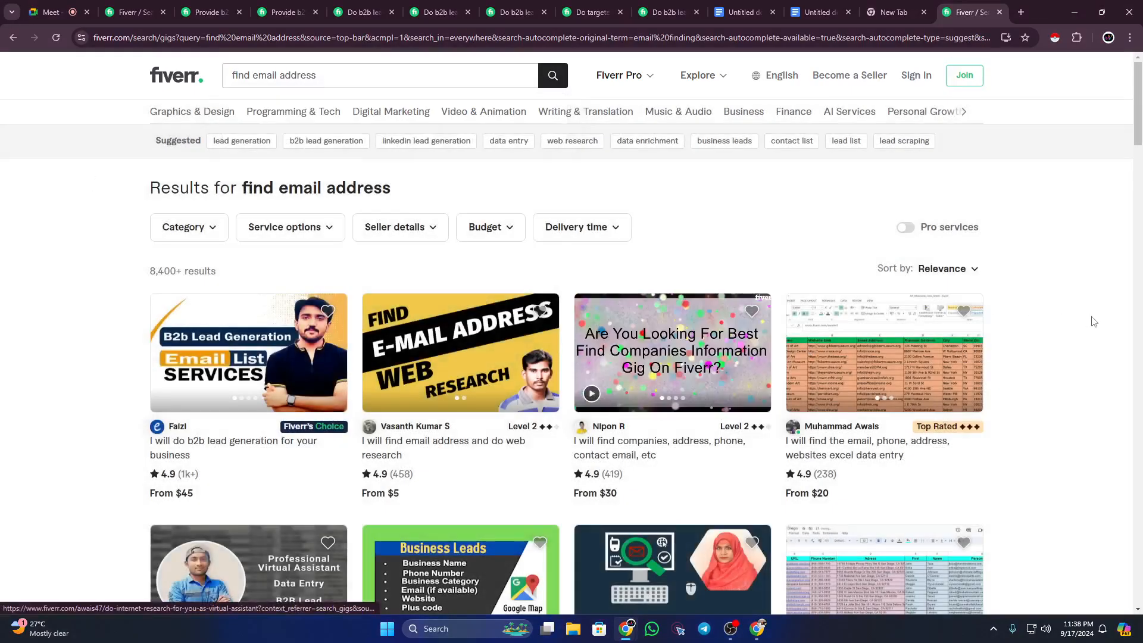
scroll(1092, 321, down, 15)
scroll(1092, 324, down, 4)
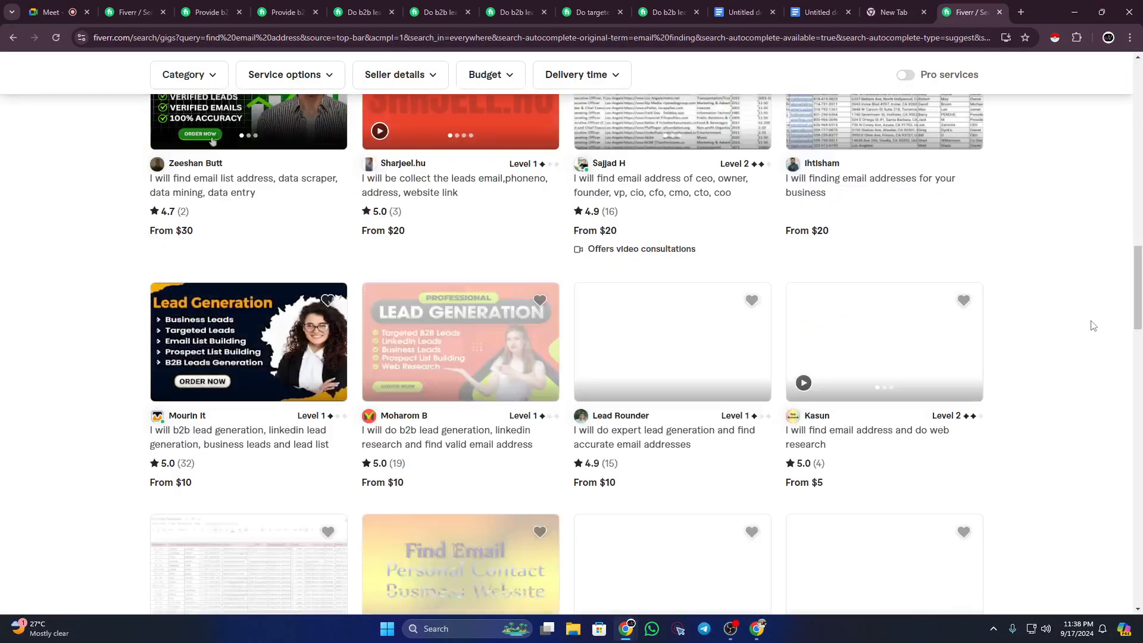
scroll(1088, 324, up, 10)
scroll(1085, 325, up, 7)
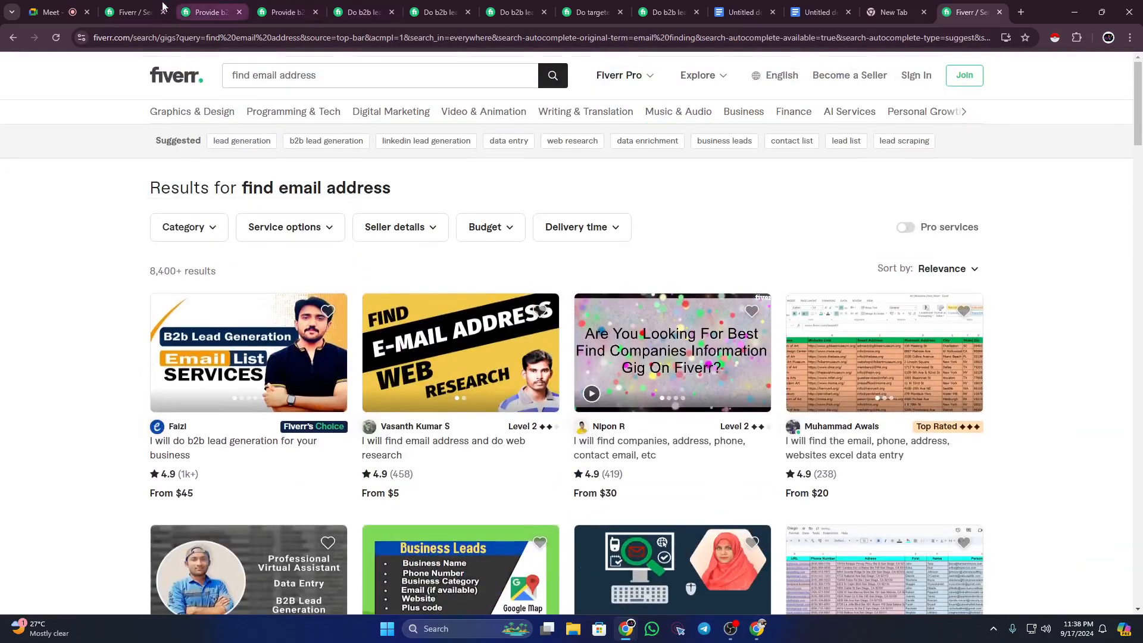
Step: Review the keyword line, gig title and description in the outline document
click(800, 8)
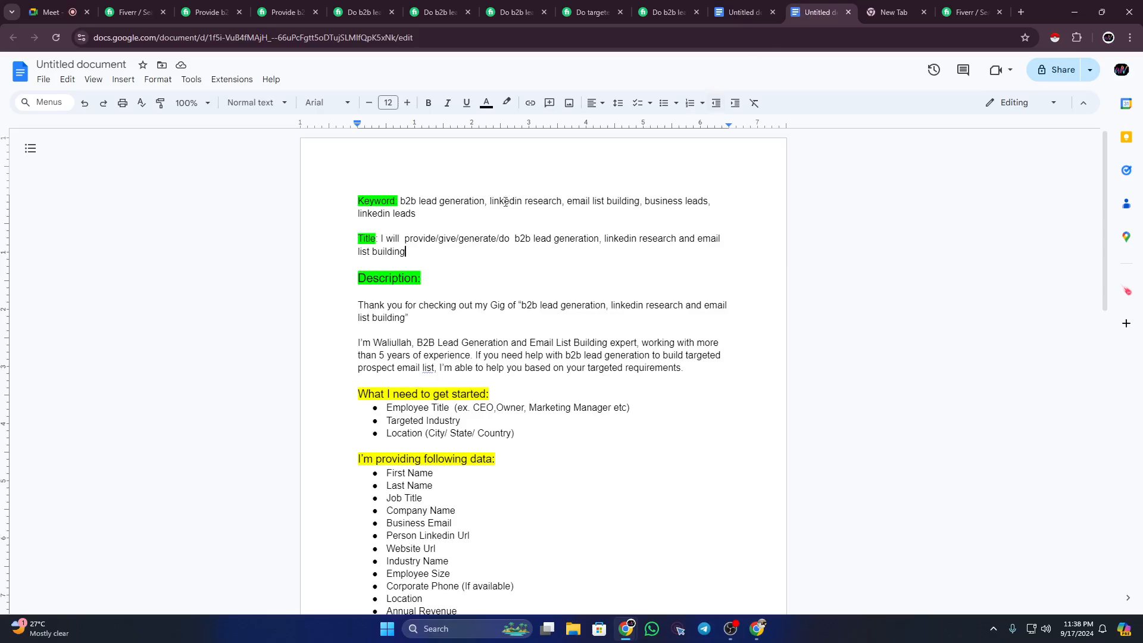
drag(399, 201, 482, 200)
drag(381, 237, 425, 249)
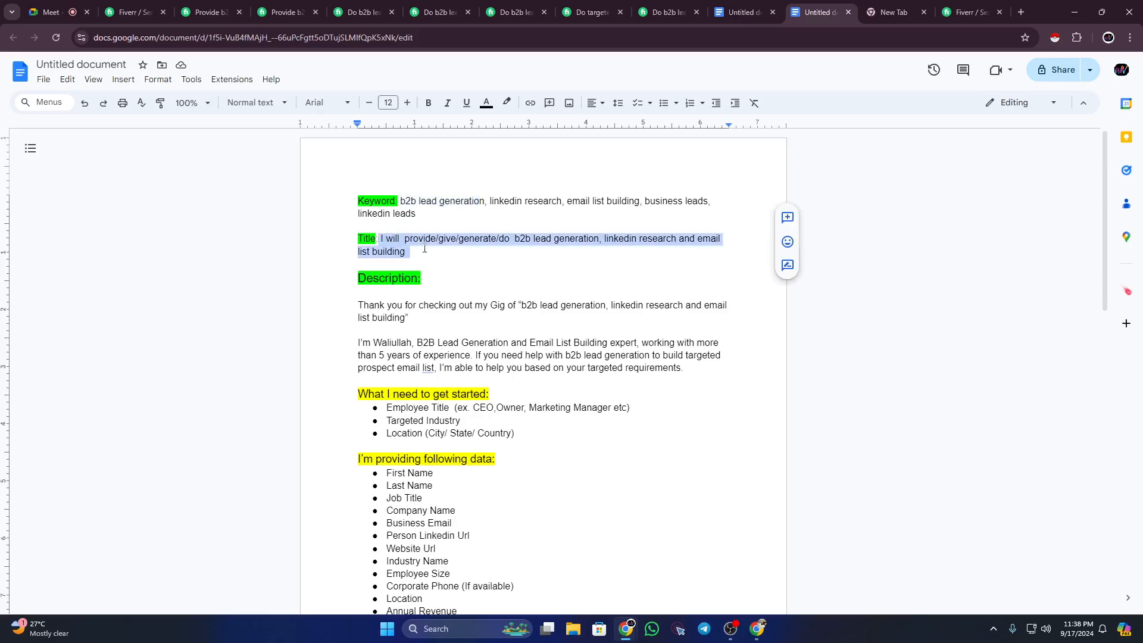
click(425, 249)
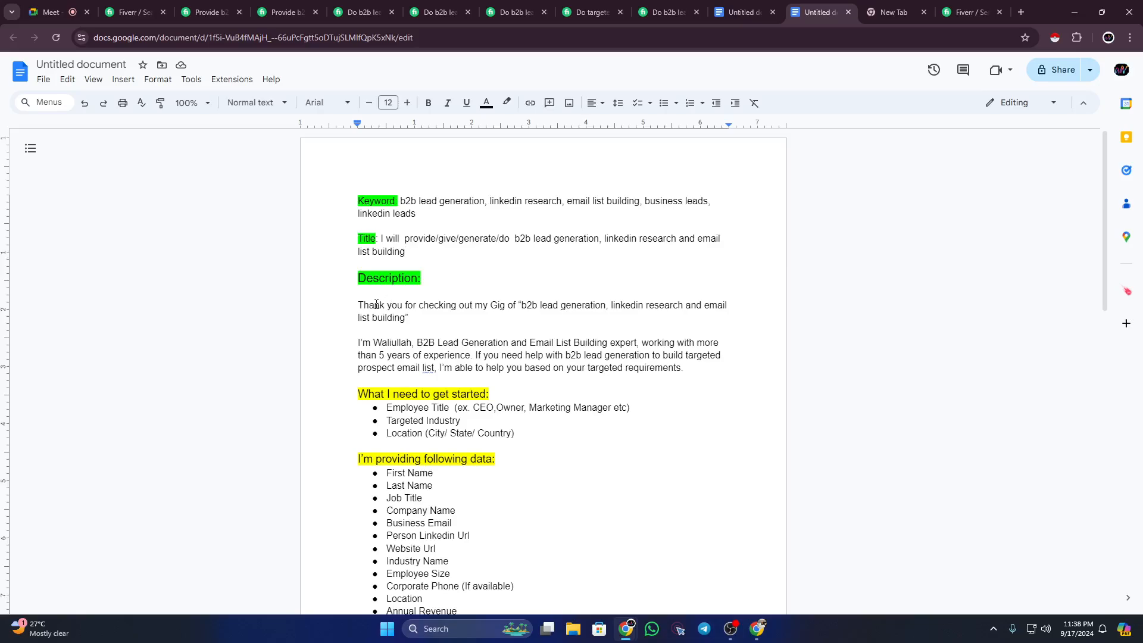
drag(377, 305, 498, 456)
click(506, 456)
Step: Review the provided data fields list and scroll down to the pricing tiers
scroll(613, 319, down, 2)
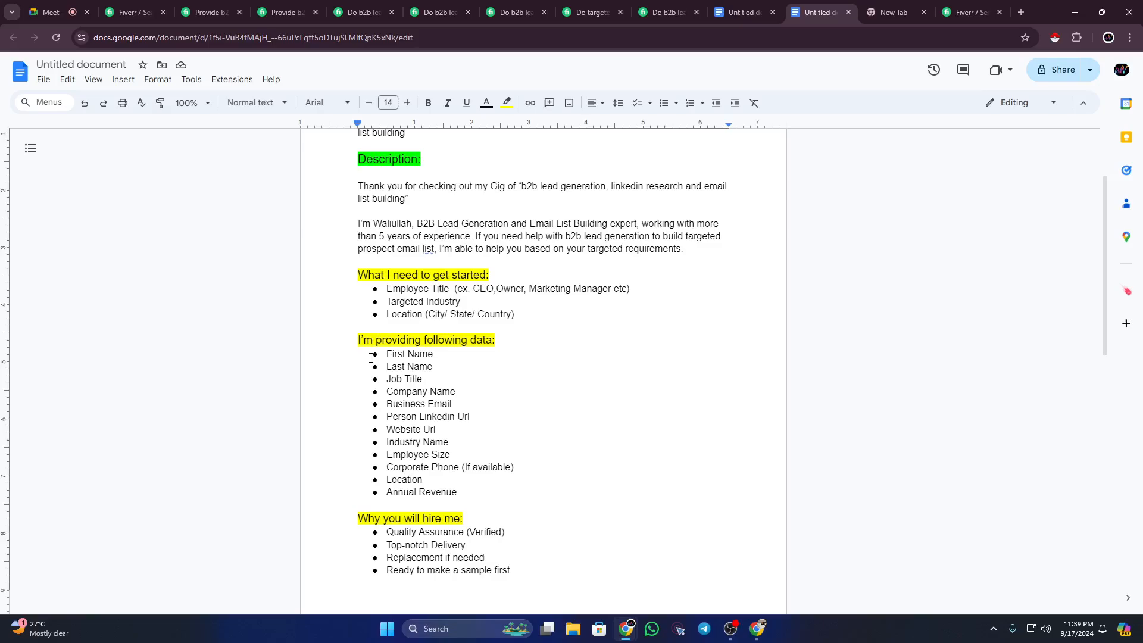
drag(388, 354, 473, 367)
click(490, 483)
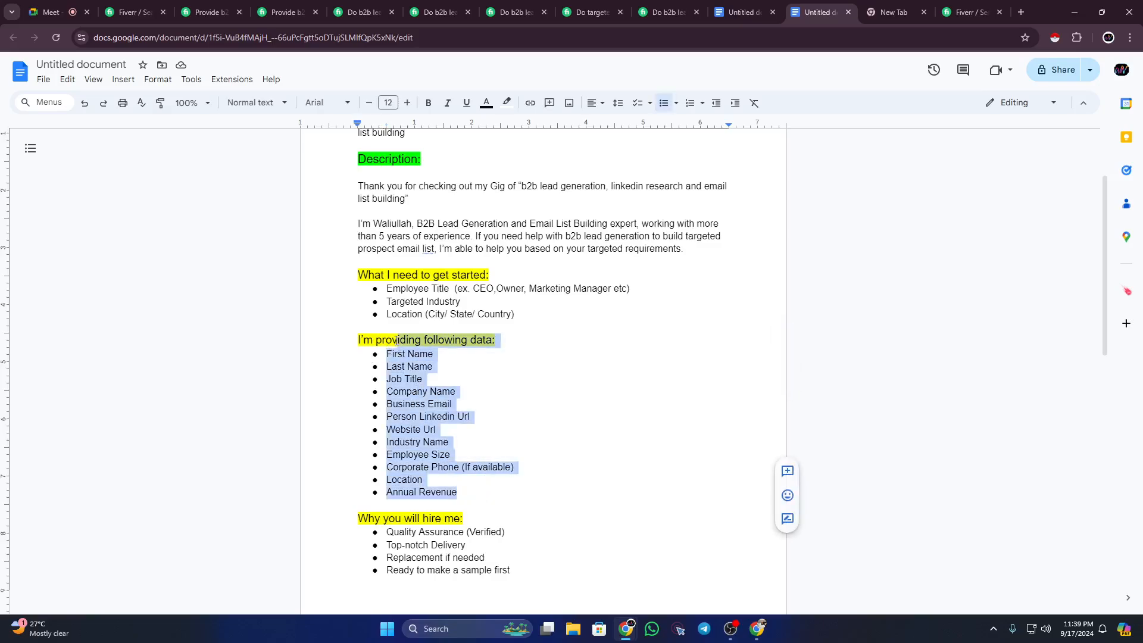
click(475, 367)
drag(369, 173, 569, 509)
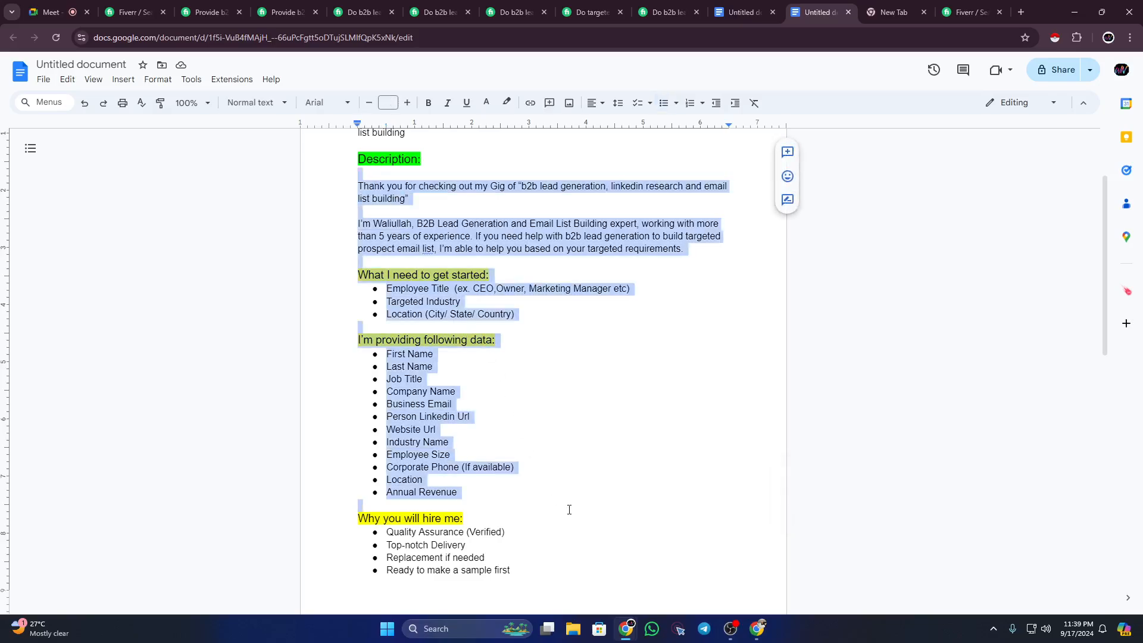
click(548, 474)
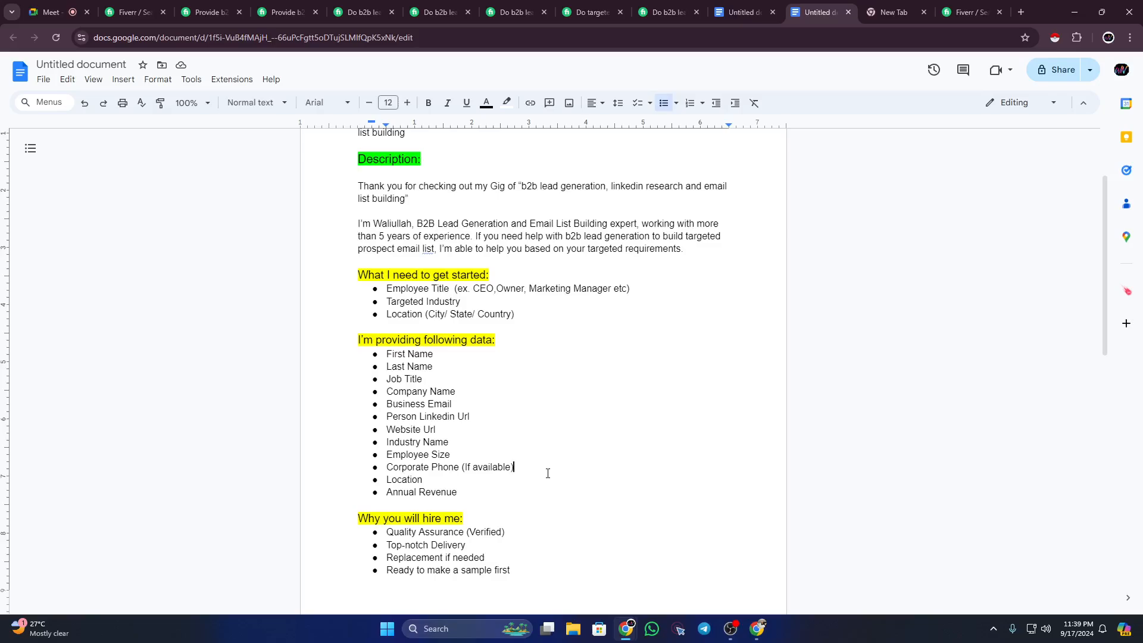
scroll(549, 471, up, 2)
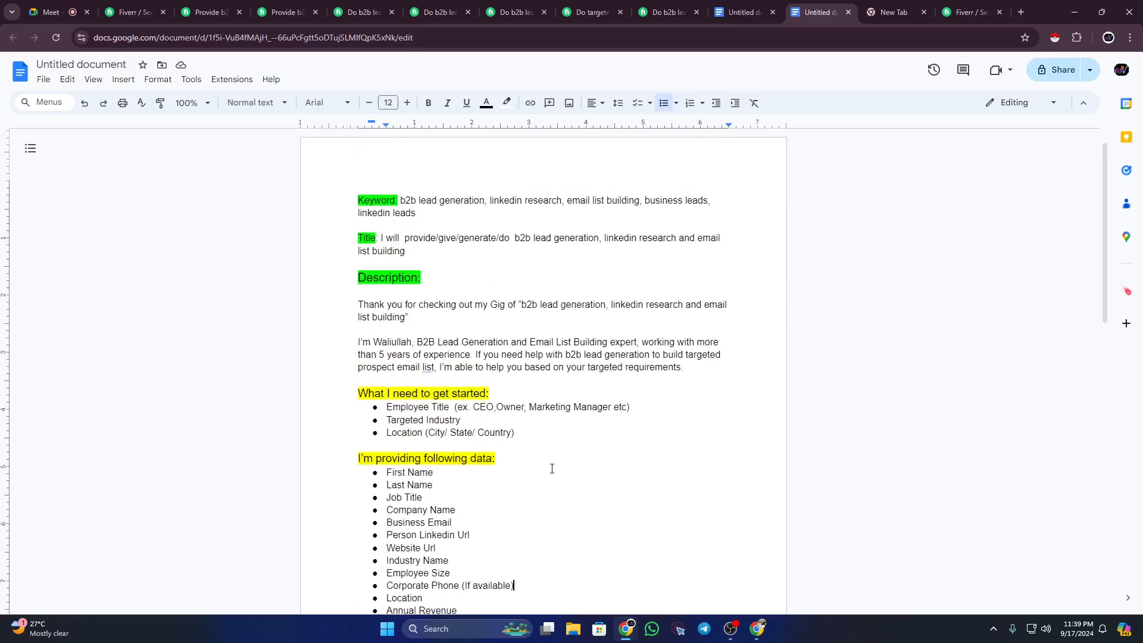
scroll(551, 468, down, 5)
scroll(554, 464, down, 3)
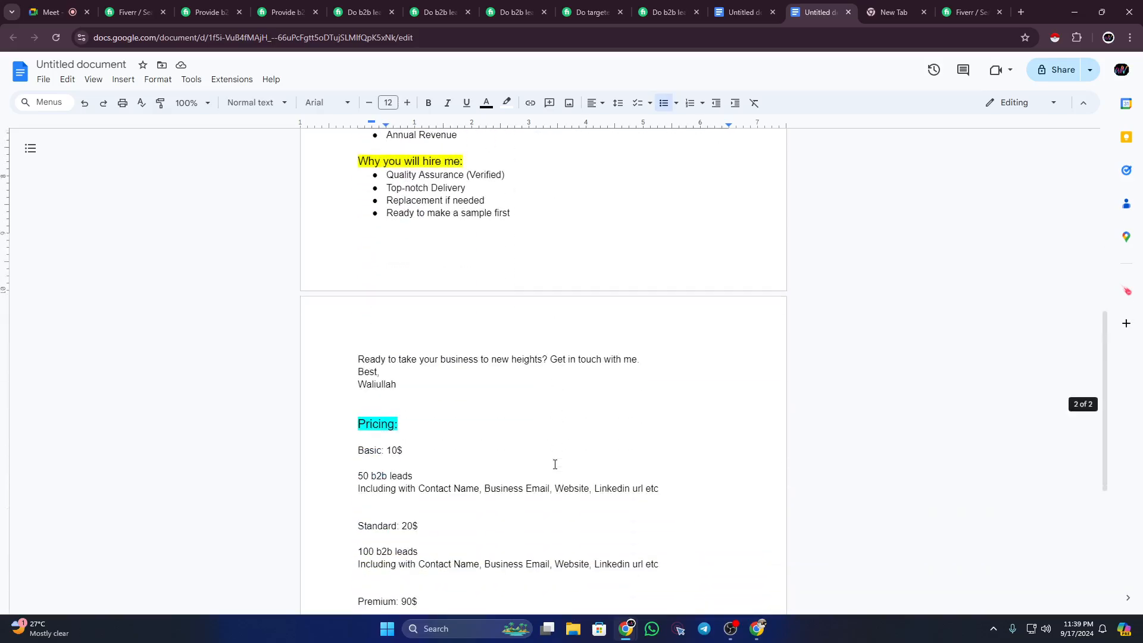
scroll(491, 332, down, 2)
scroll(493, 333, down, 2)
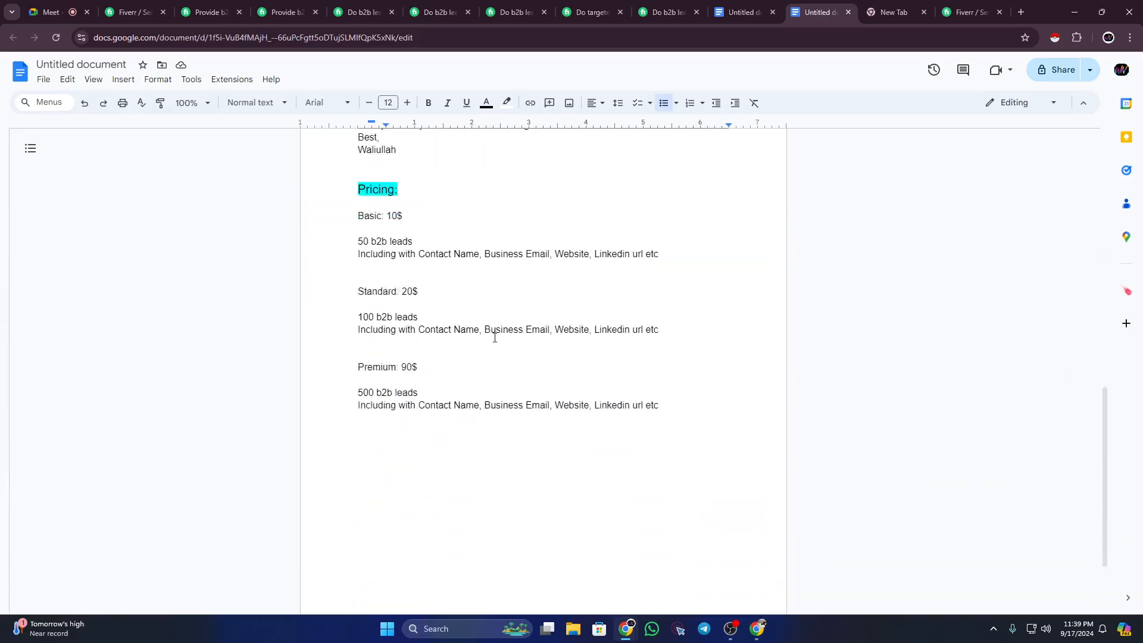
scroll(489, 331, up, 10)
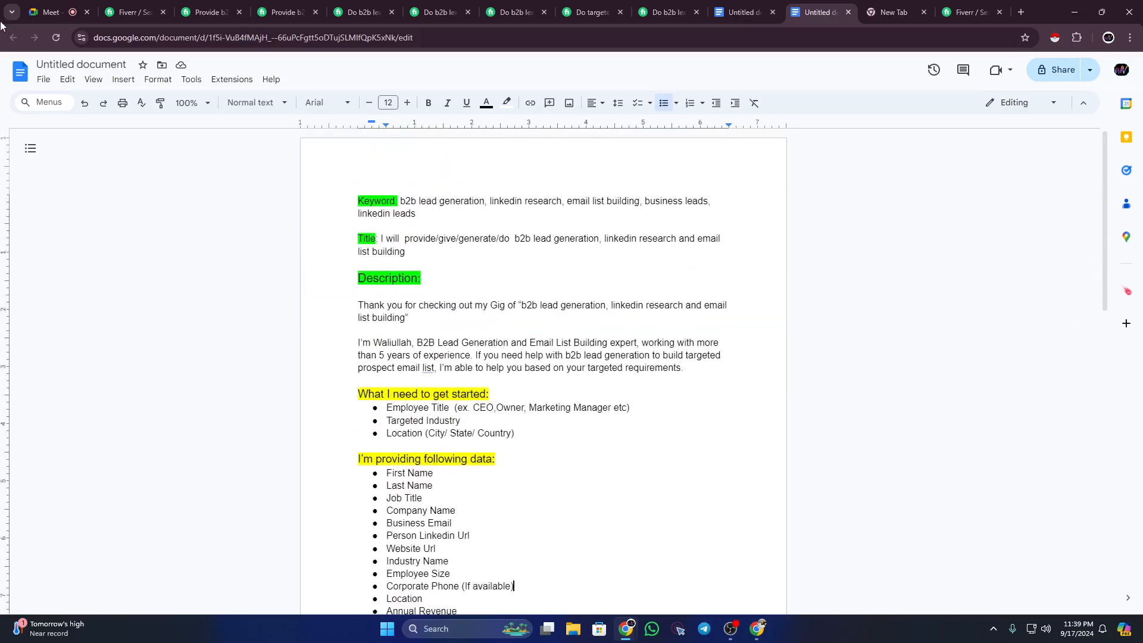
Step: Rename the document 'Fiverr Gig Creating'
click(81, 63)
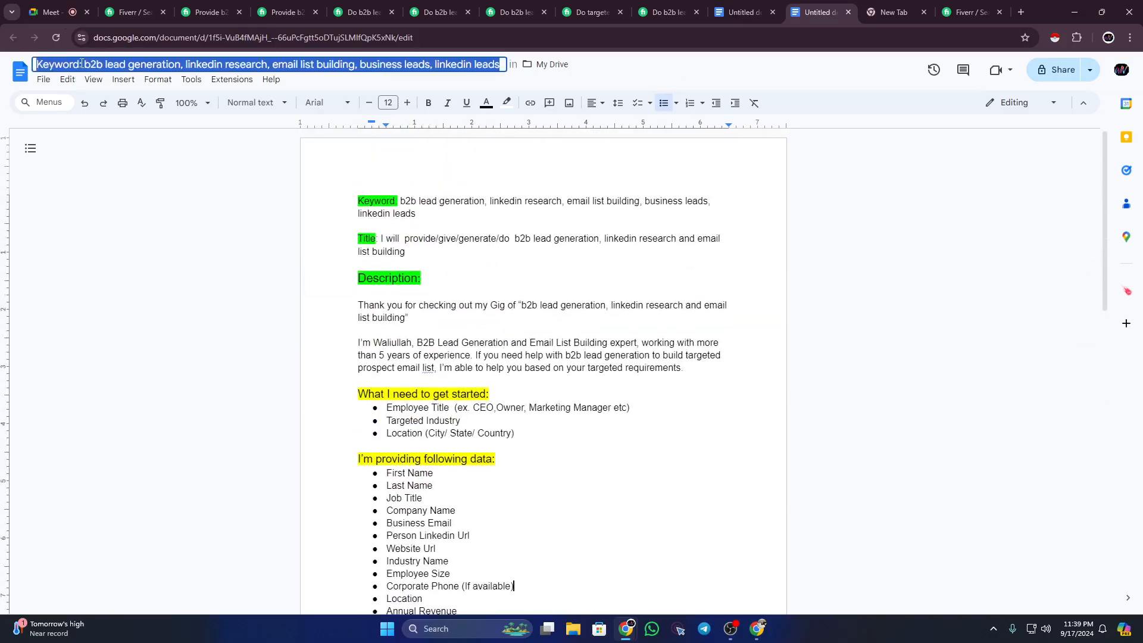
key(Return)
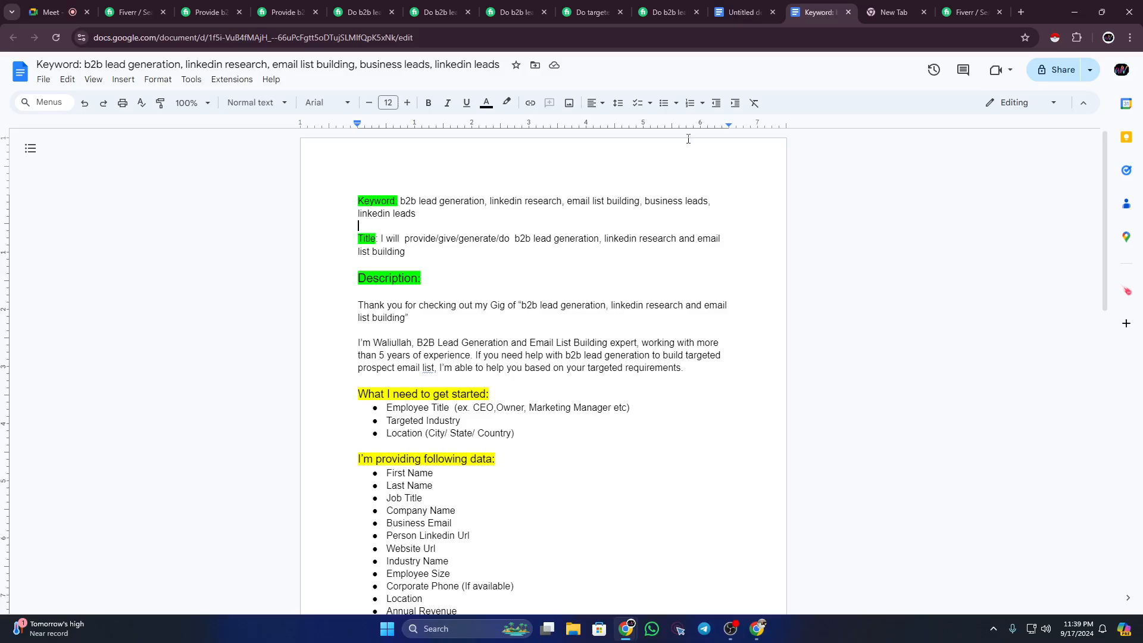
triple_click(121, 60)
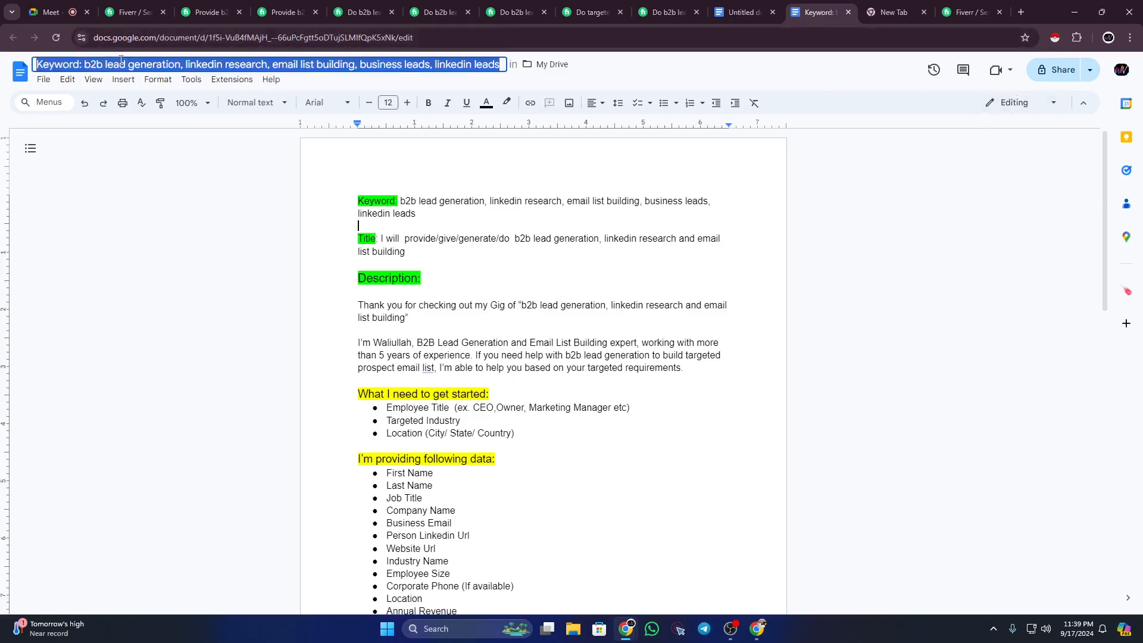
text(Gi)
key(BackSpace)
key(BackSpace)
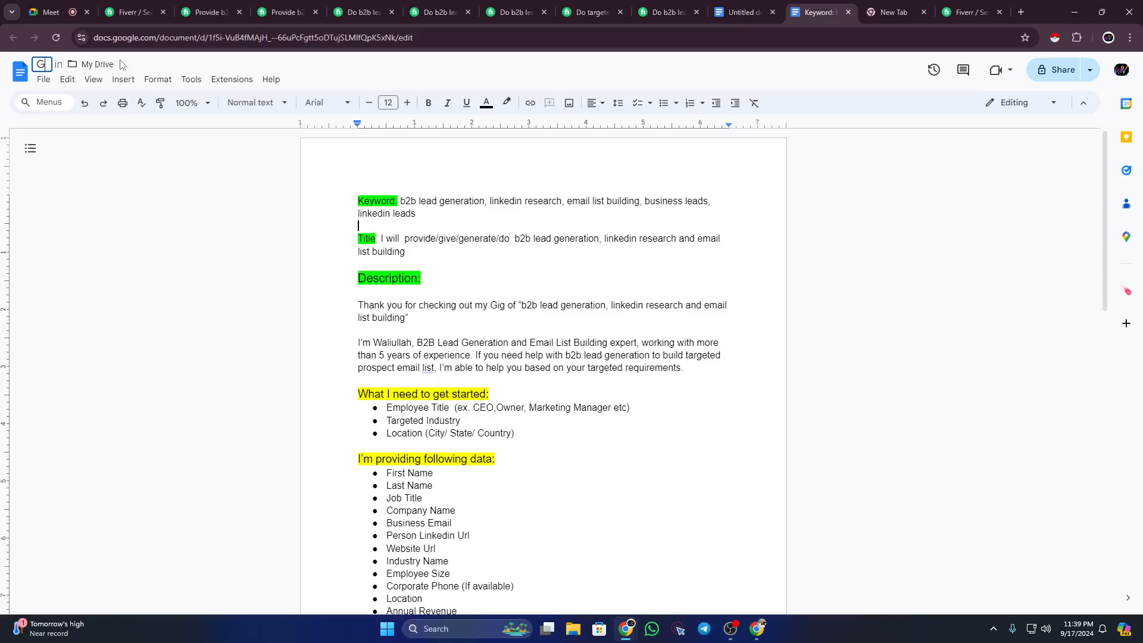
text(Fiverr Gig Crea)
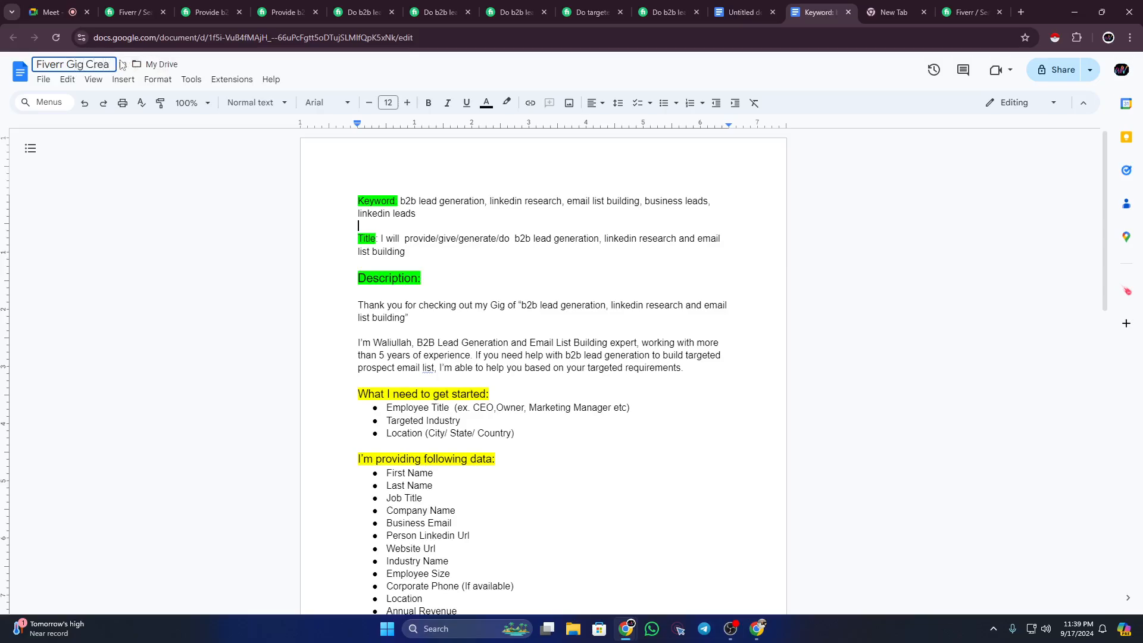
text(ting)
click(133, 250)
Step: Share it so anyone with the link can view, and copy the link
click(1066, 72)
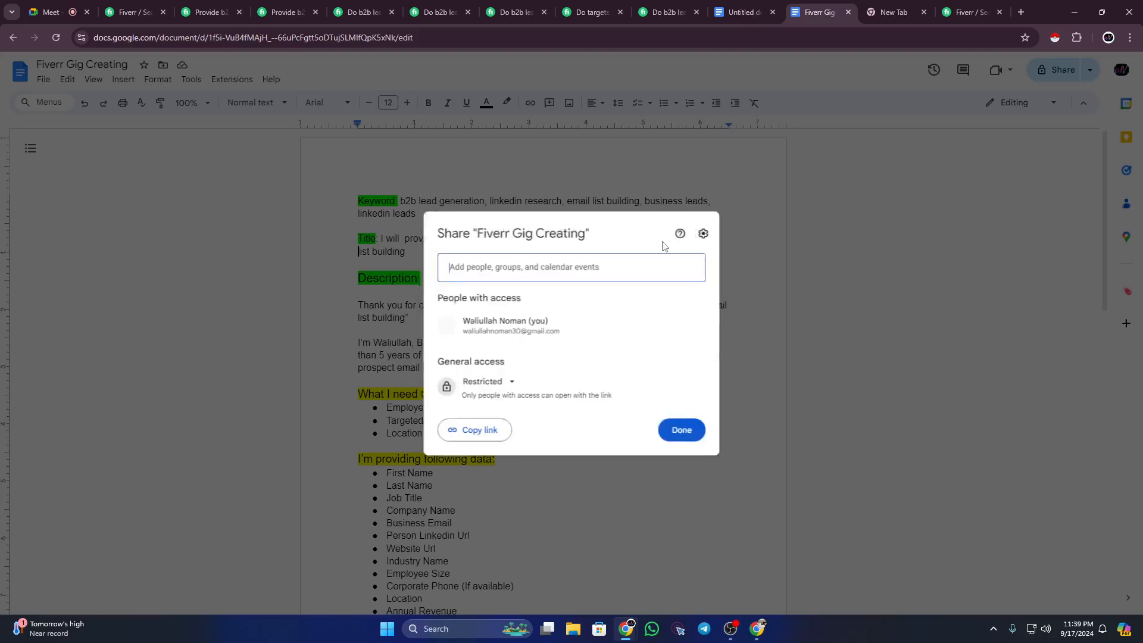
click(507, 384)
click(523, 440)
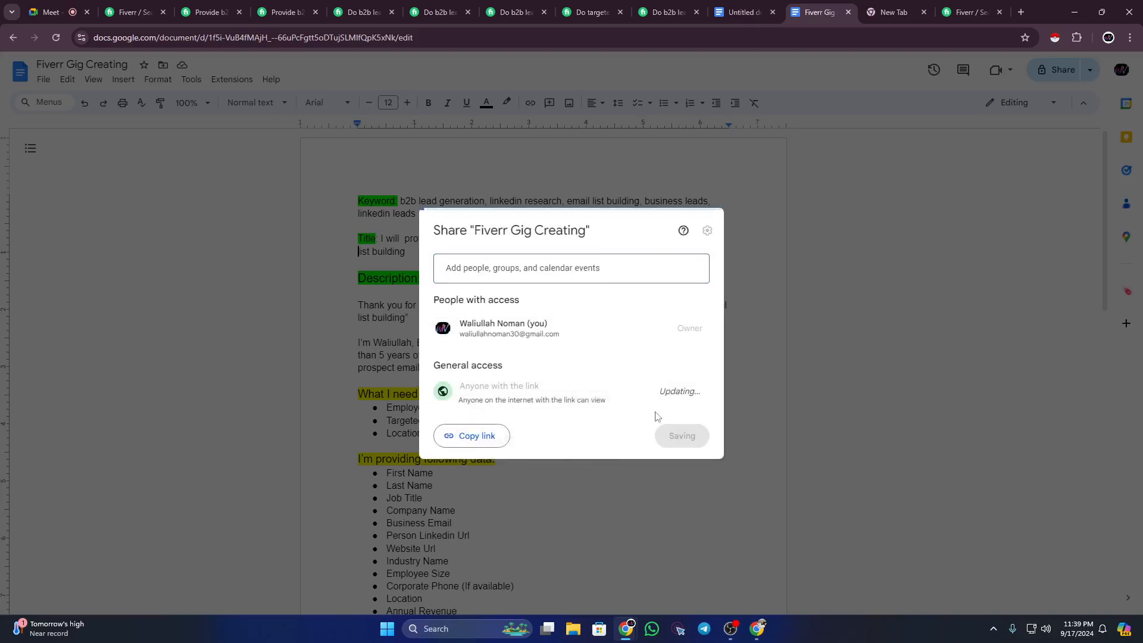
click(486, 435)
click(685, 433)
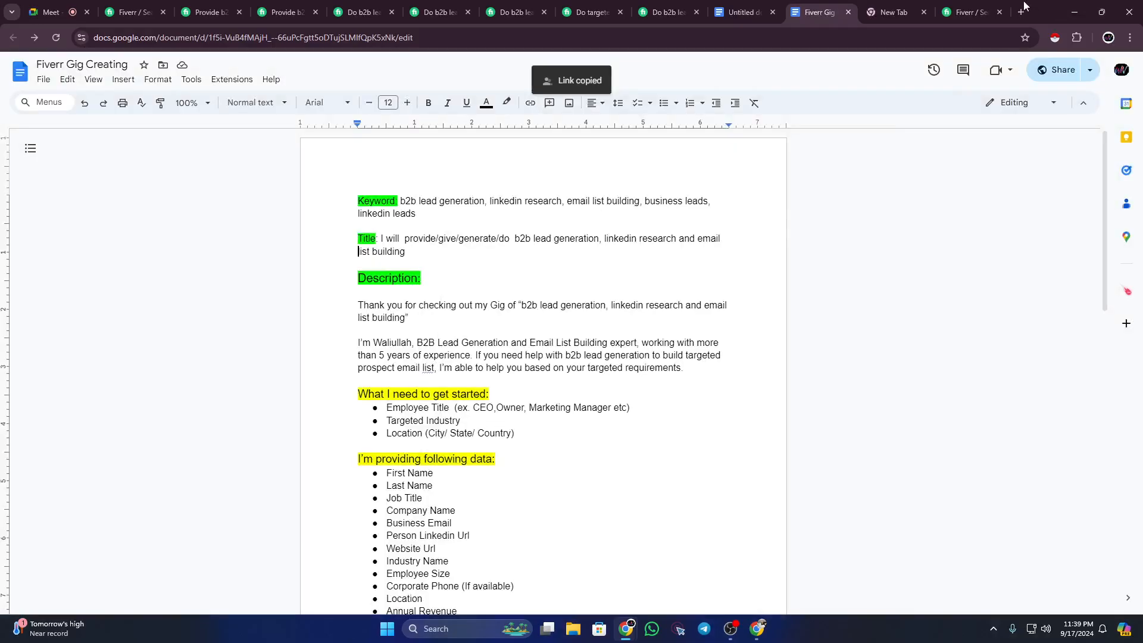
click(1021, 12)
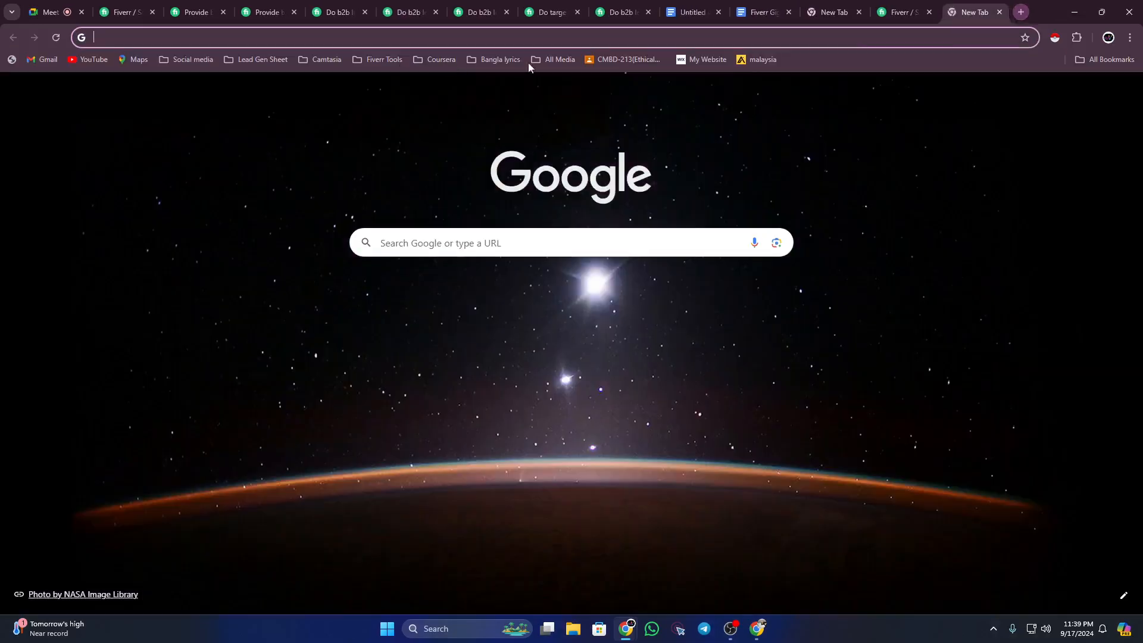
Step: Go to the Digital Learning class's Classwork page after checking the Fiverr Gig Creating doc
click(635, 61)
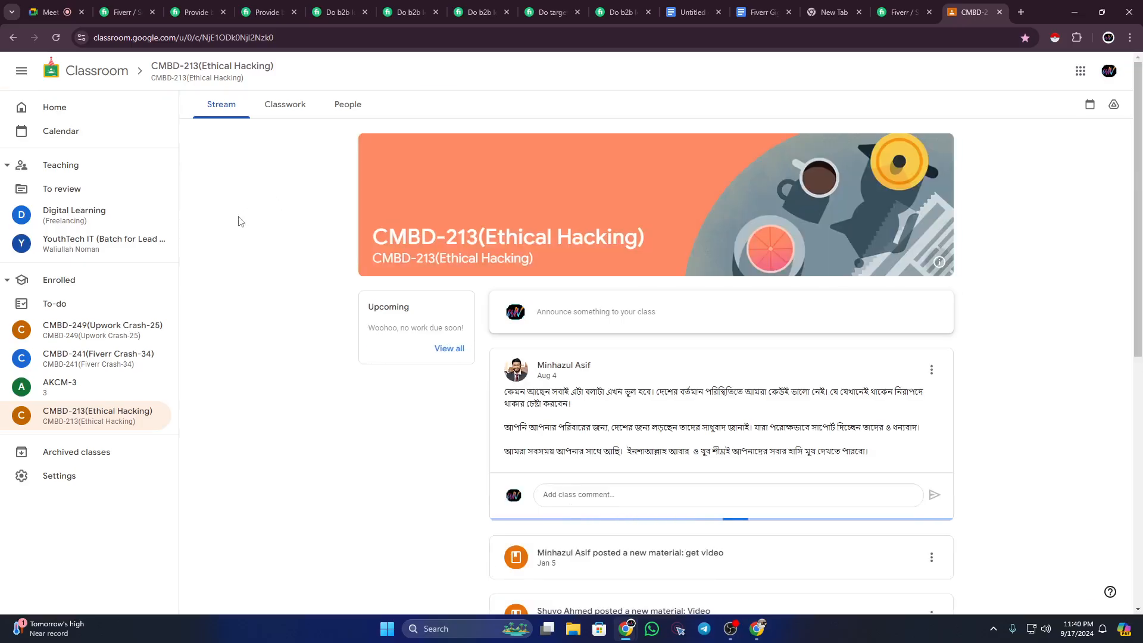
click(136, 218)
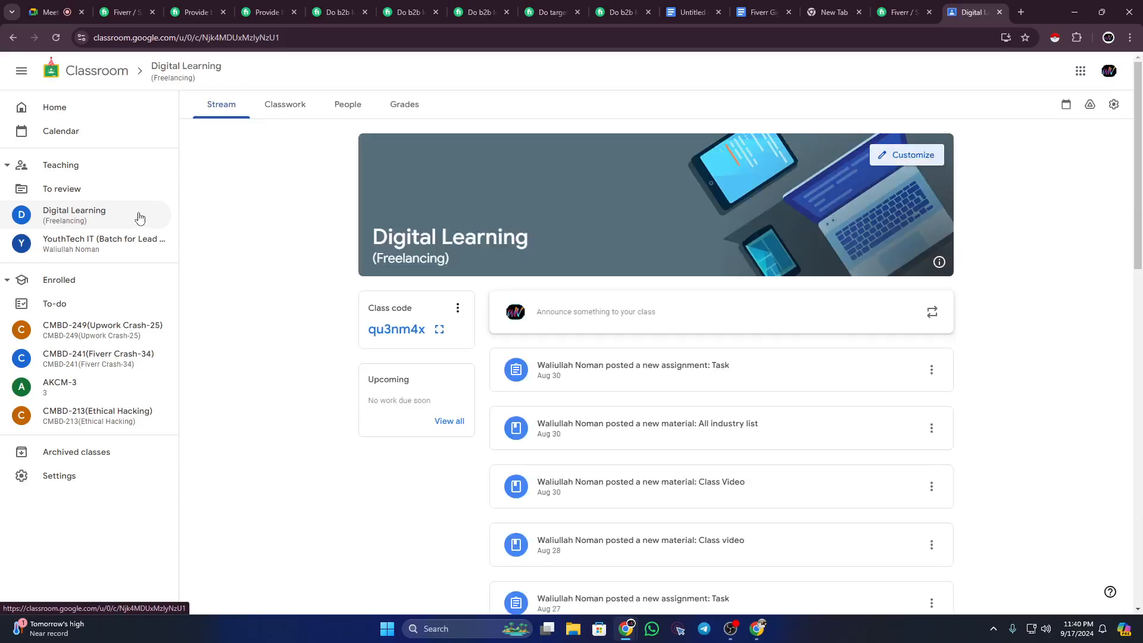
click(283, 105)
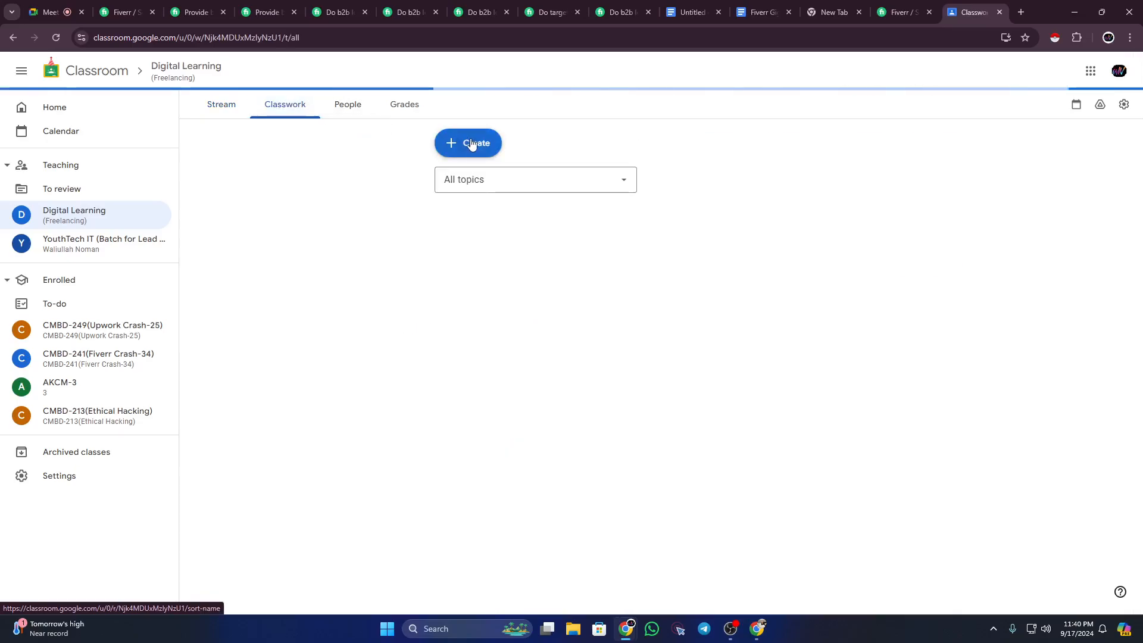
click(743, 13)
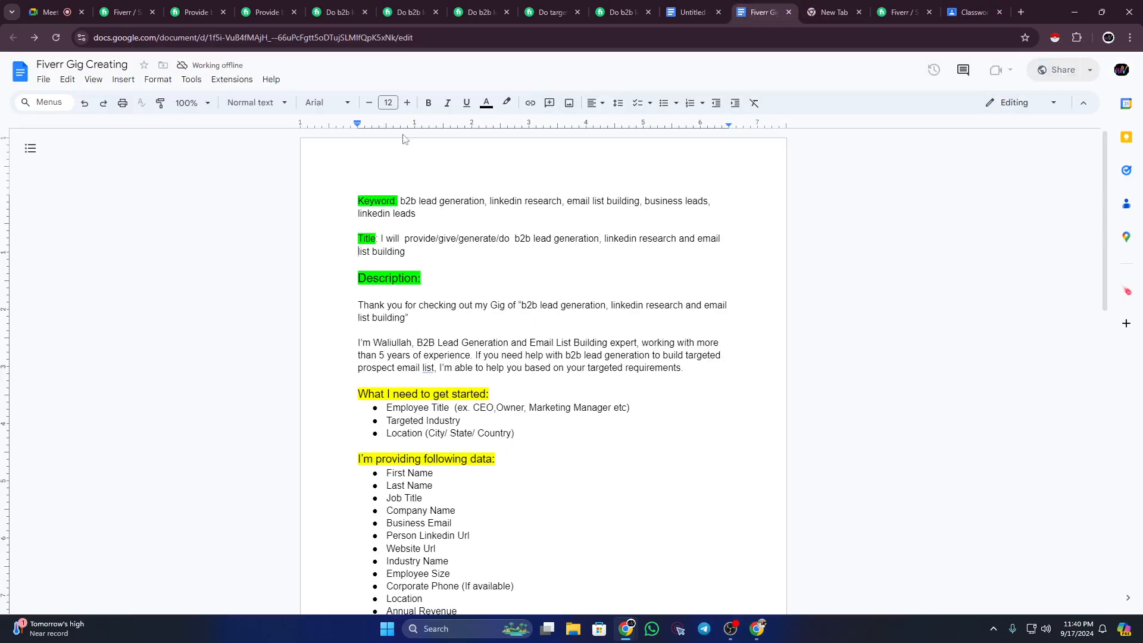
click(970, 12)
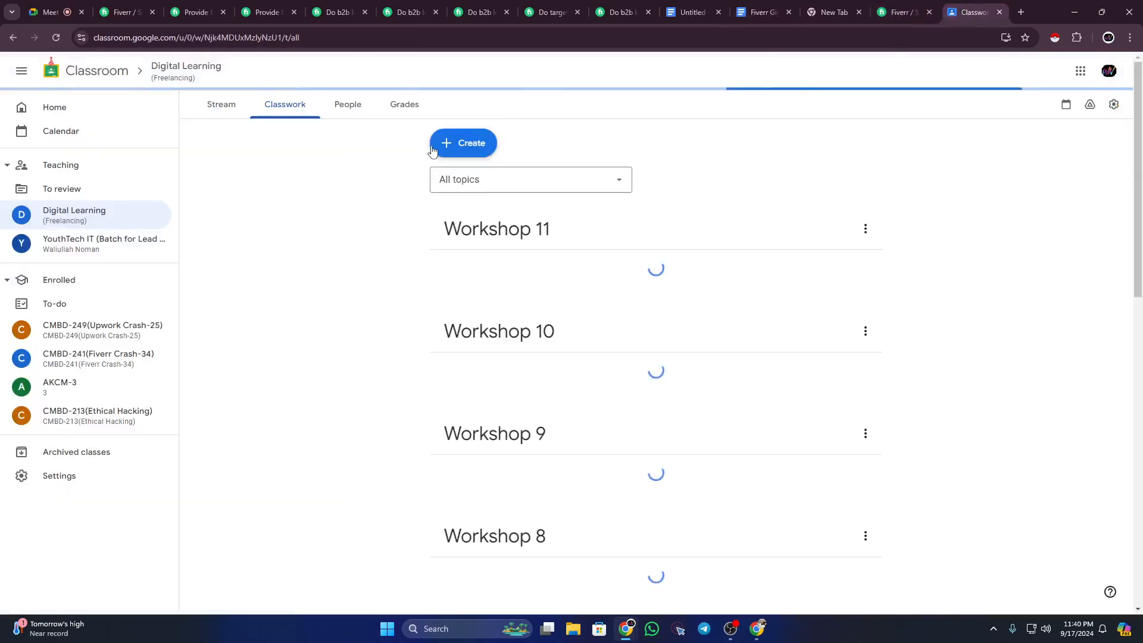
Step: Add a new Classwork topic named 'Fiverr 01'
click(468, 144)
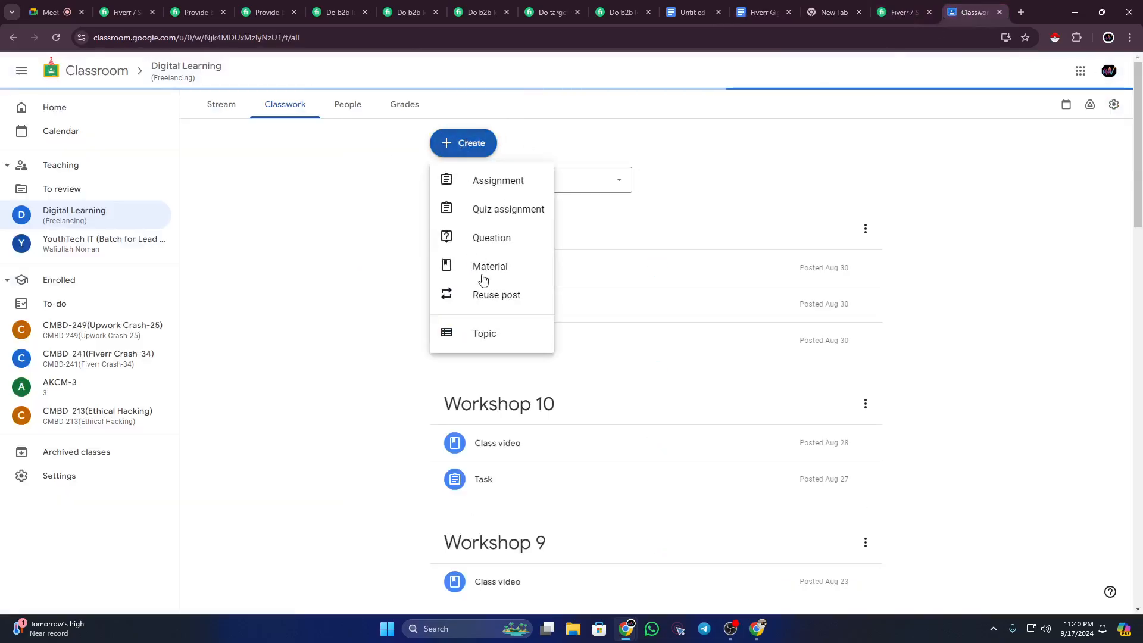
click(501, 336)
text(F)
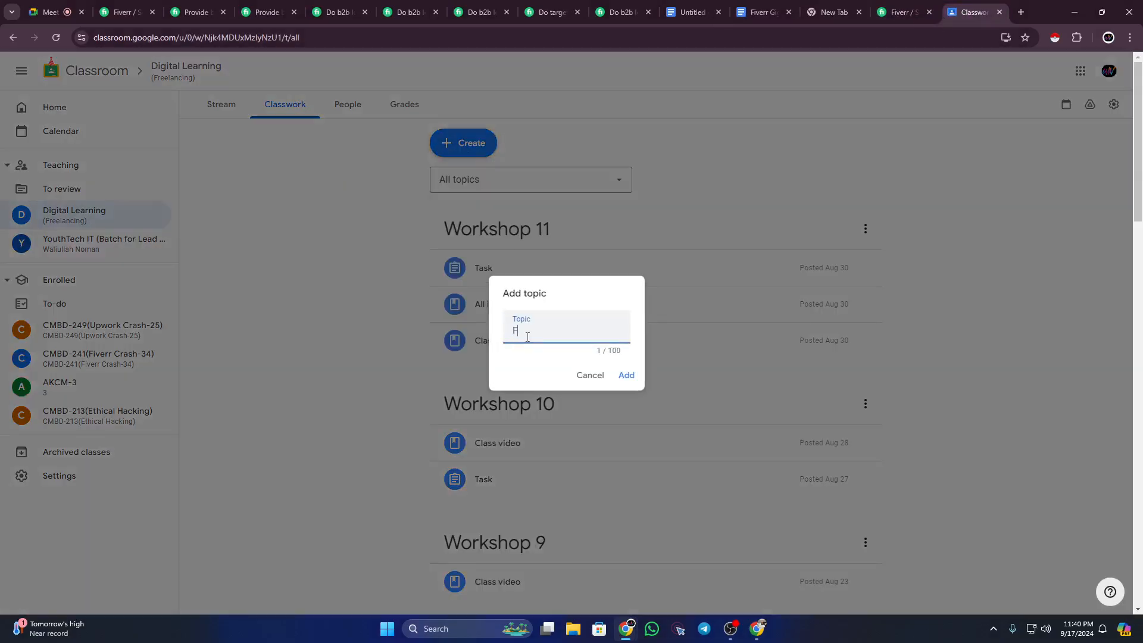
text(iverr 01)
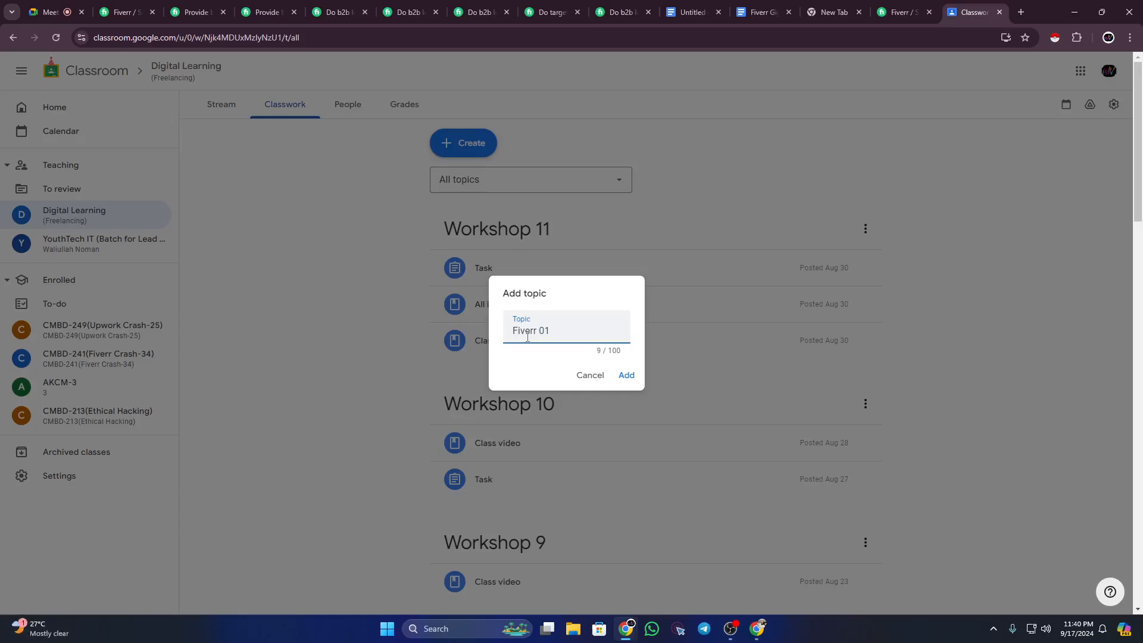
click(628, 375)
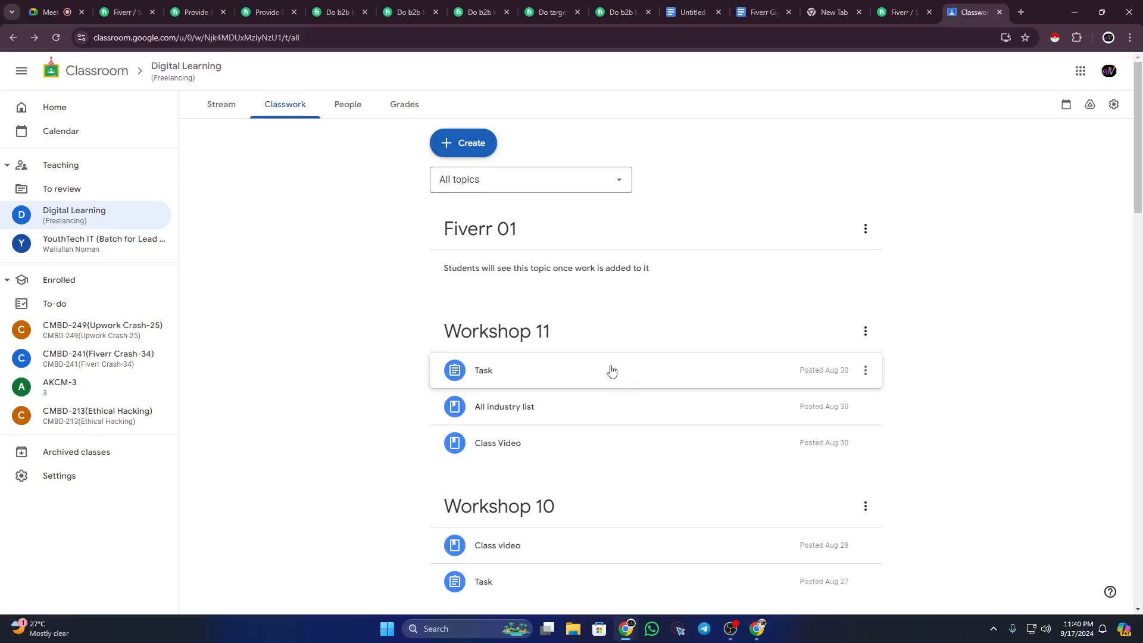
Step: Start a new material titled 'Template' with the doc's sharing link pasted as its description
click(471, 146)
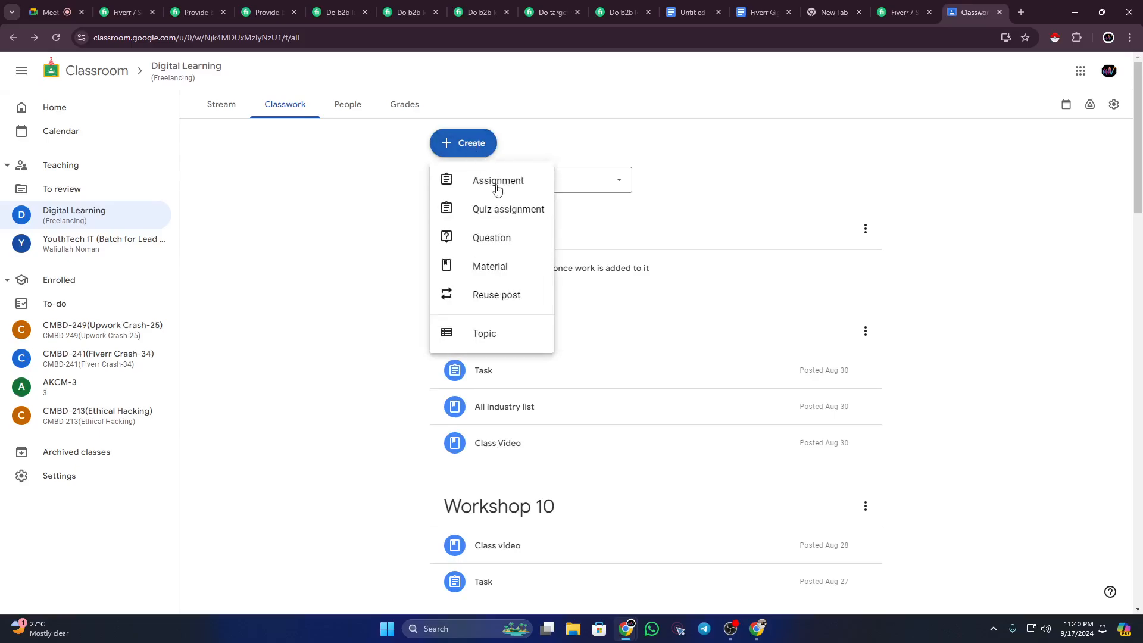
click(525, 265)
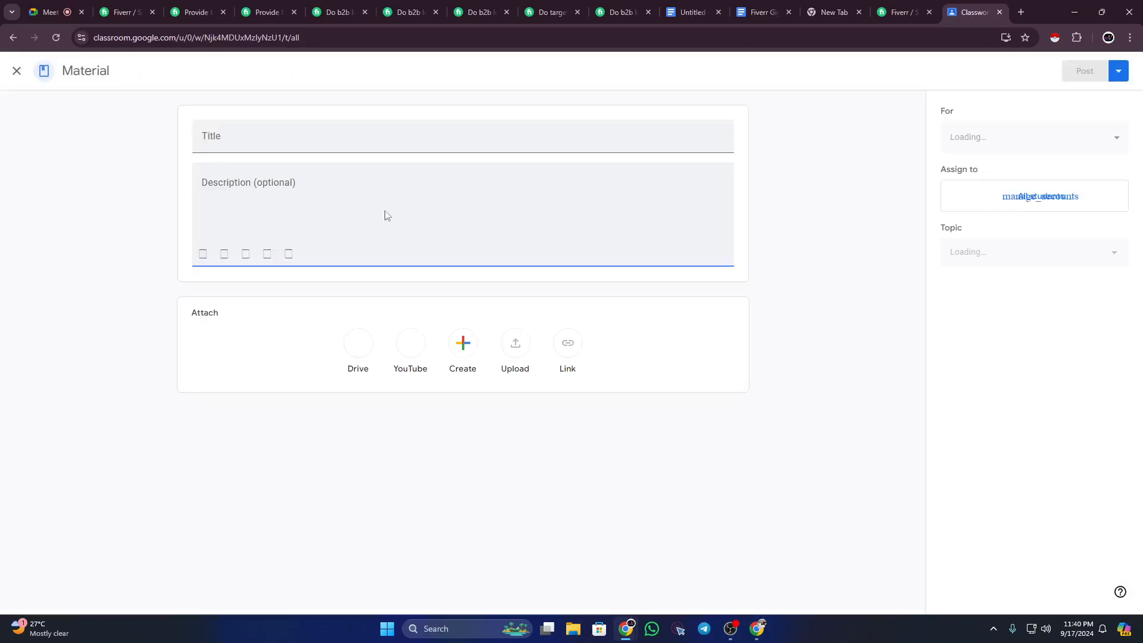
click(271, 194)
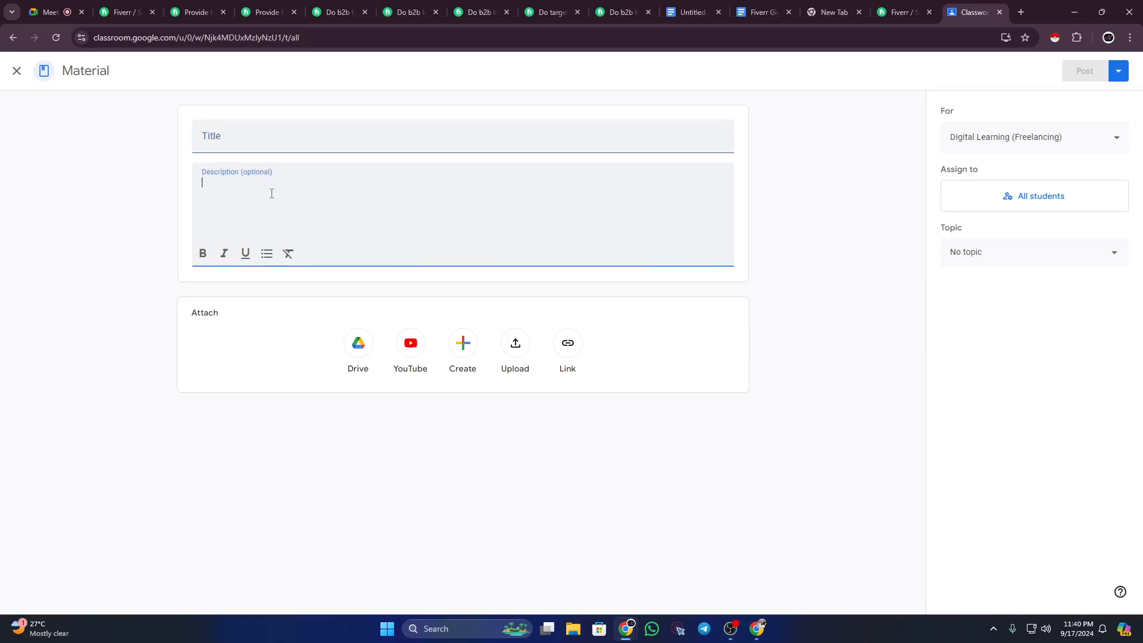
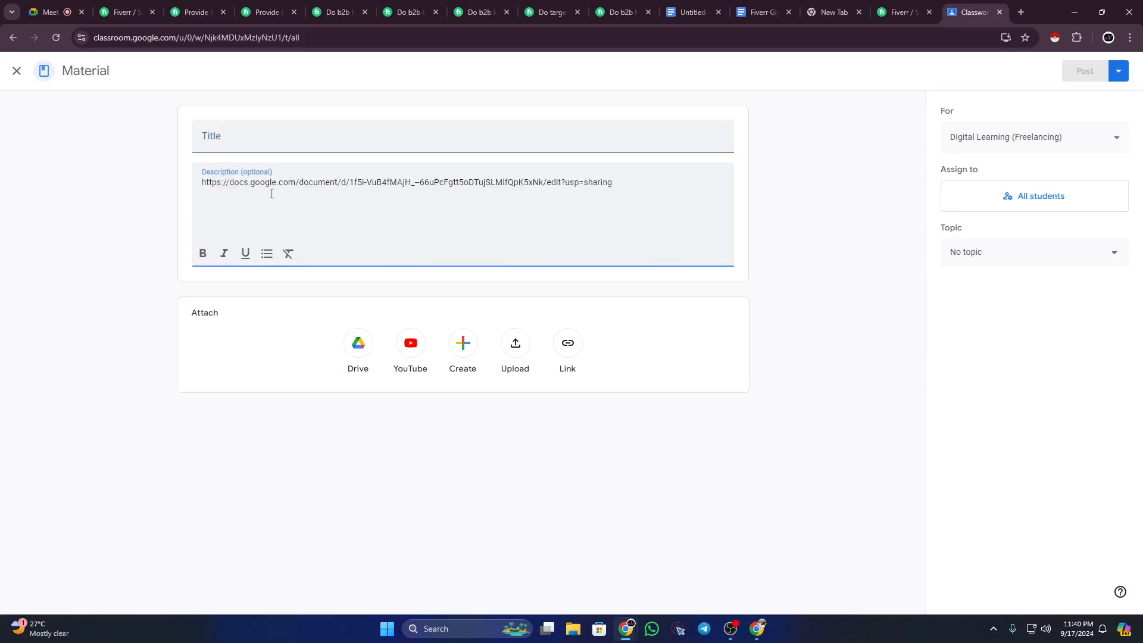
click(286, 126)
text(Te)
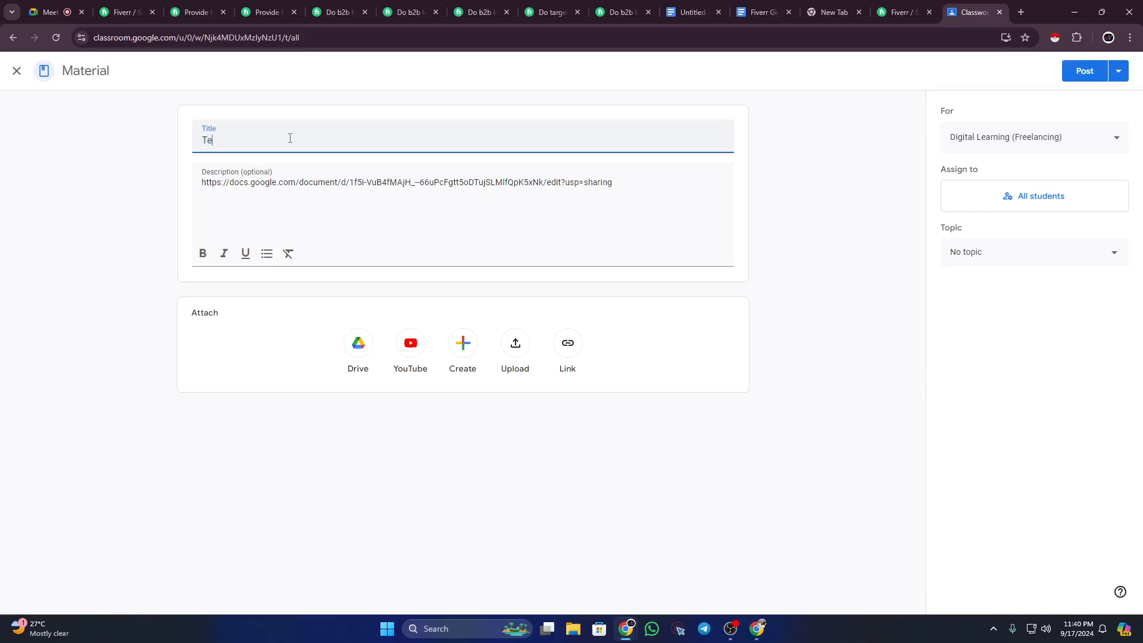
text(mplate)
Step: File the Template material under the Fiverr 01 topic and post it
click(979, 254)
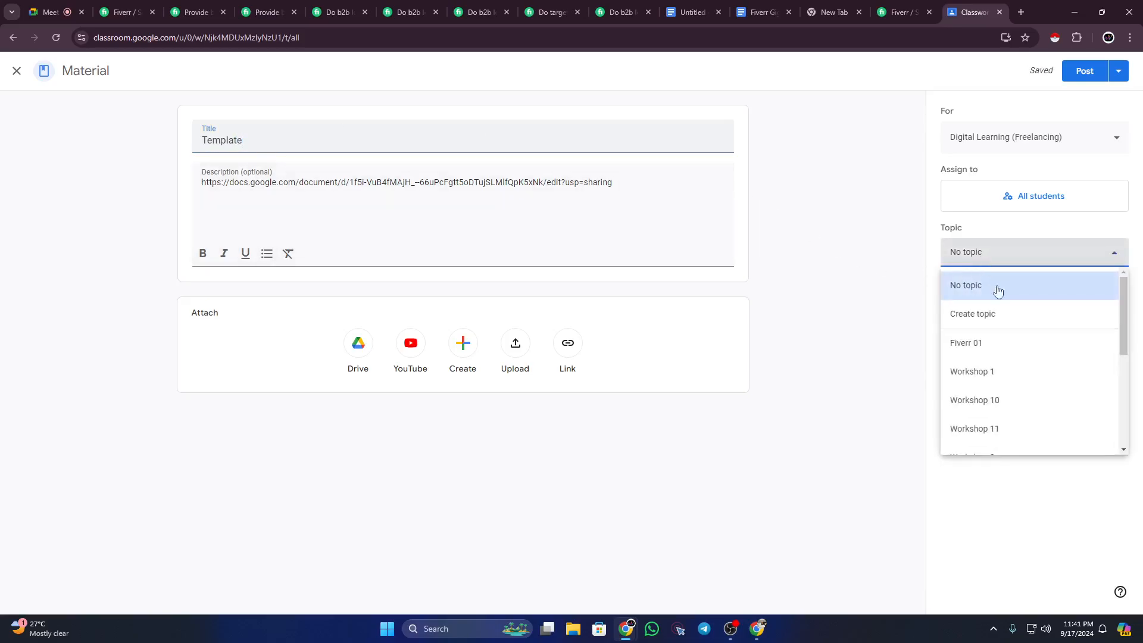
scroll(1033, 401, down, 5)
scroll(1039, 400, up, 5)
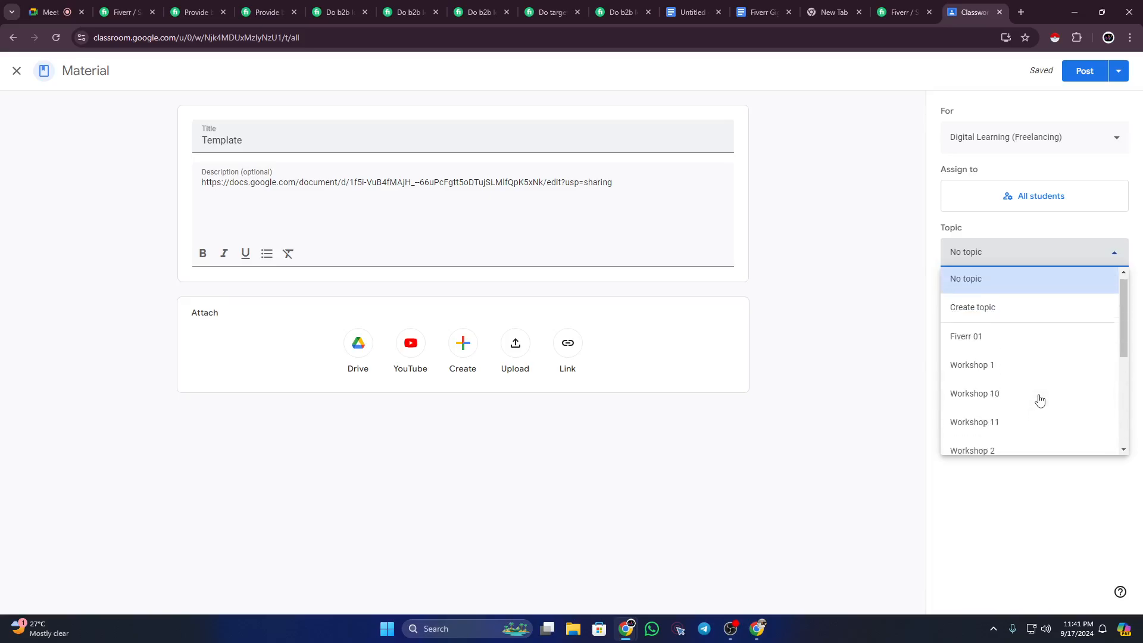
click(1038, 348)
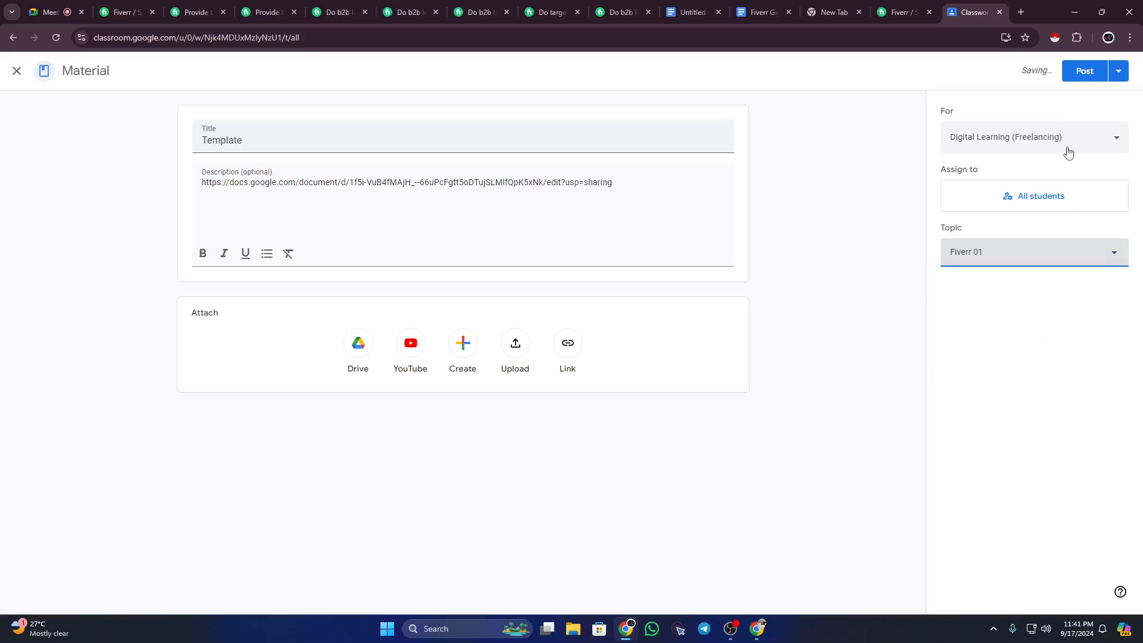
click(1083, 72)
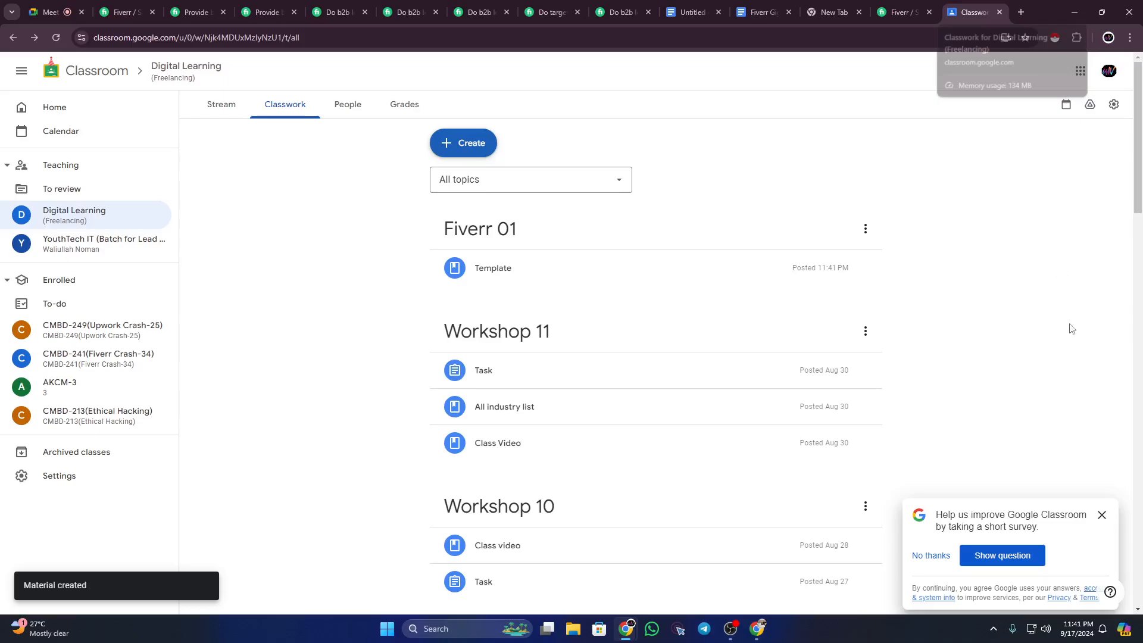
Step: Dismiss the Classroom survey and close the leftover Fiverr gig and doc tabs
click(1102, 514)
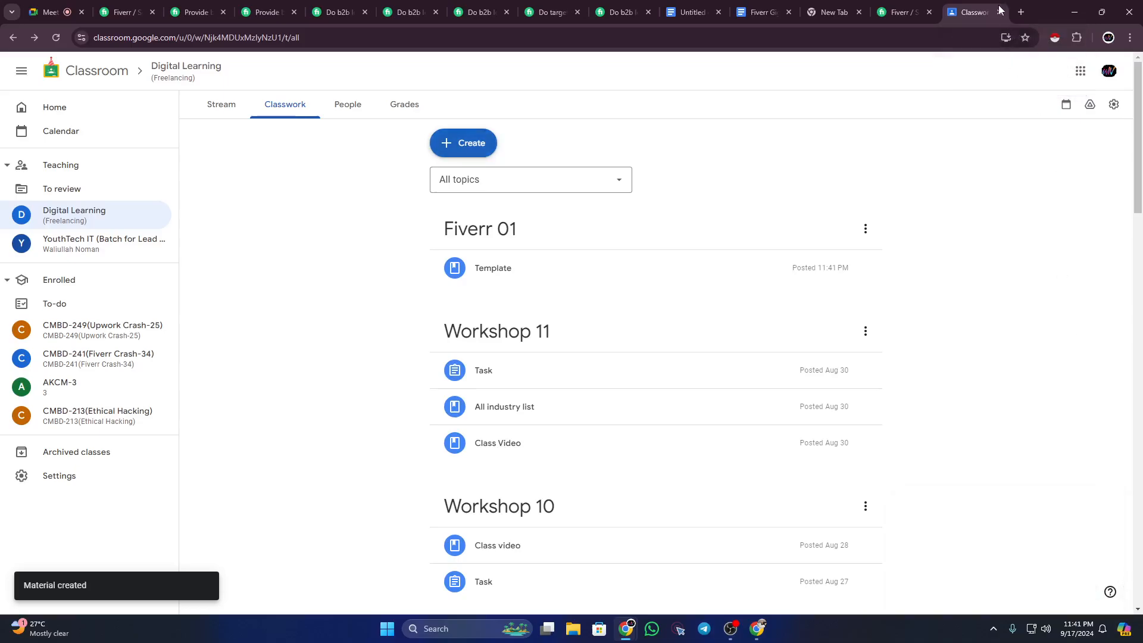
click(224, 12)
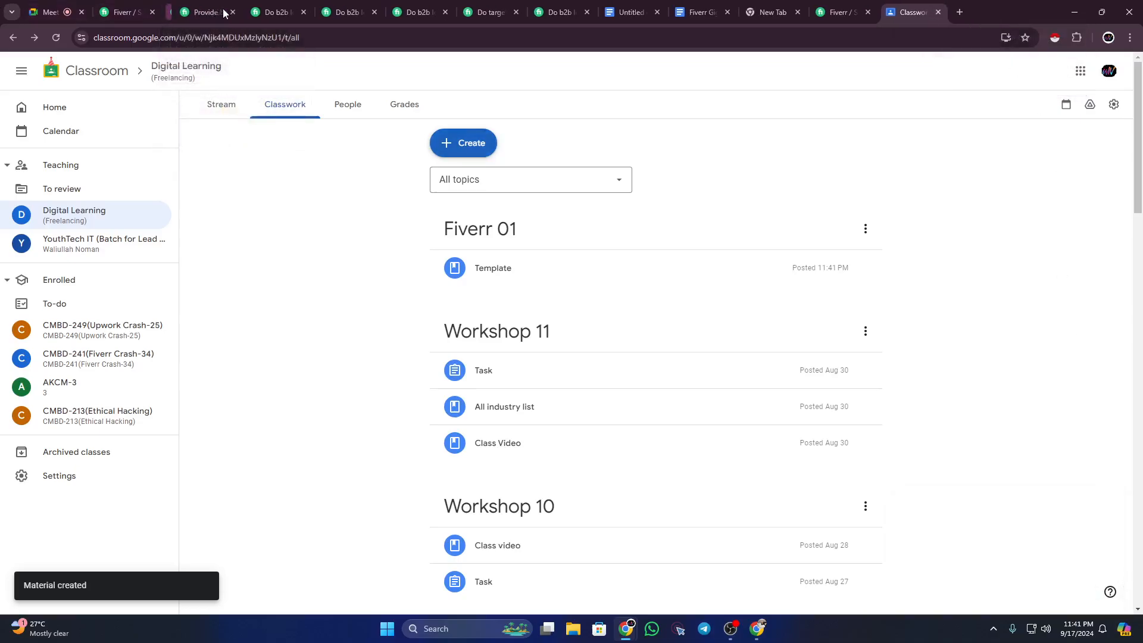
click(224, 12)
click(224, 12)
click(224, 13)
click(224, 13)
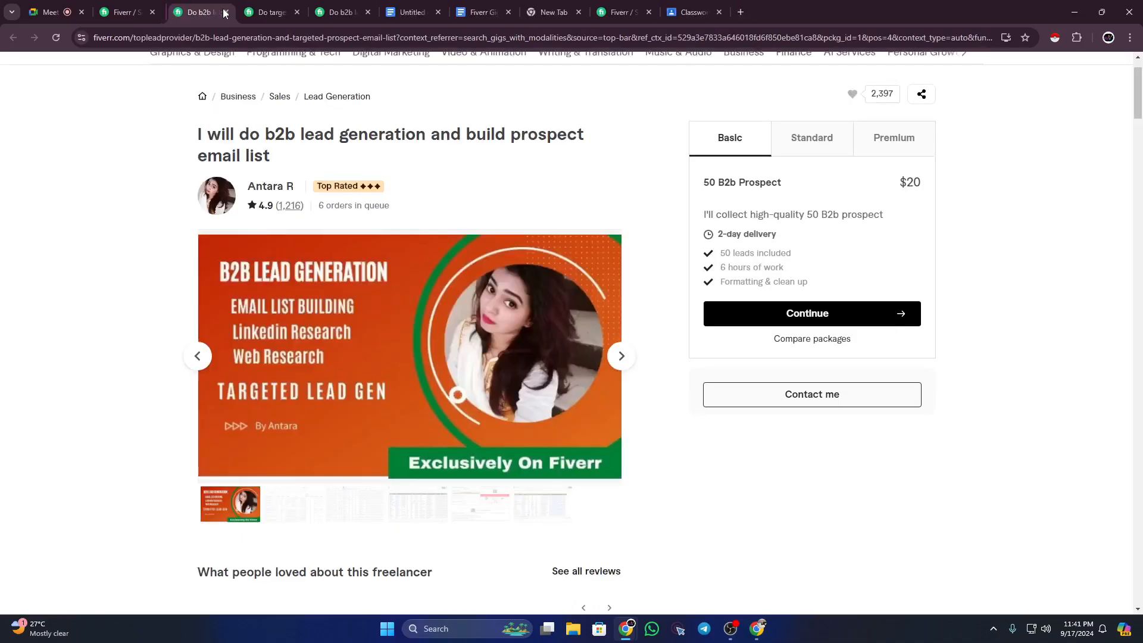
click(224, 12)
click(224, 13)
click(224, 13)
click(224, 13)
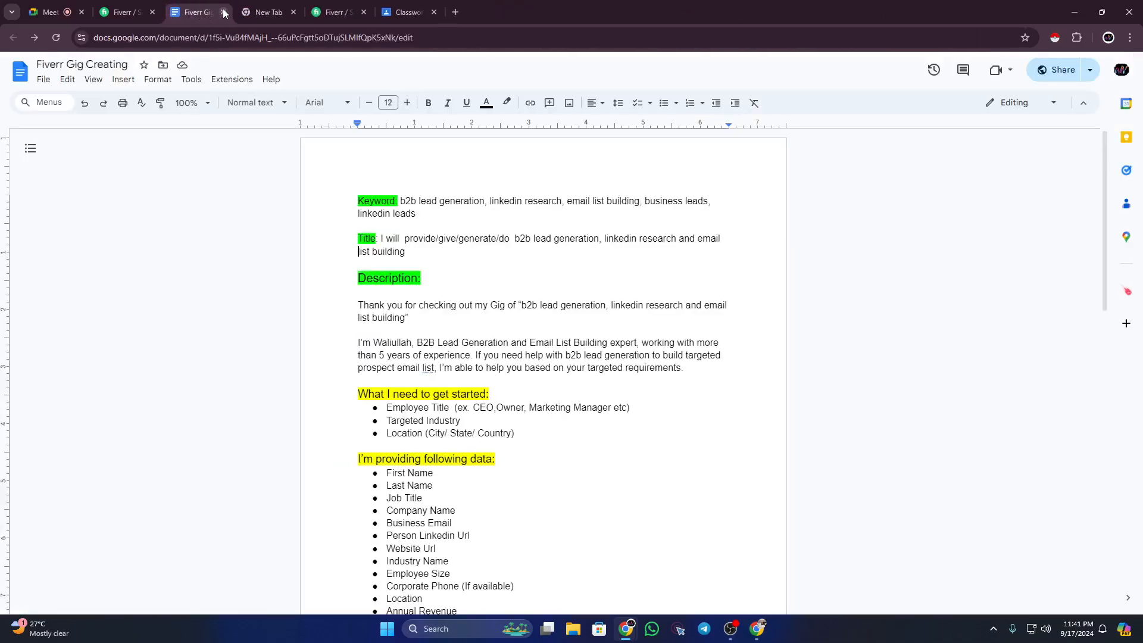
click(224, 12)
click(223, 12)
click(224, 13)
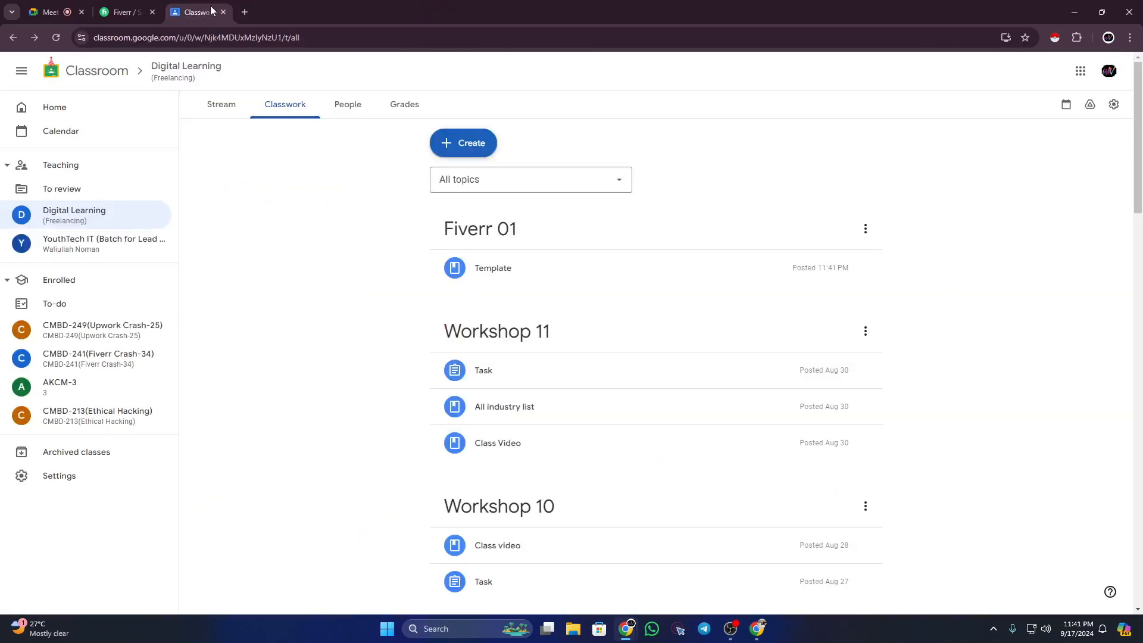
Step: From the Fiverr search results, open a new window under another Chrome profile
click(125, 11)
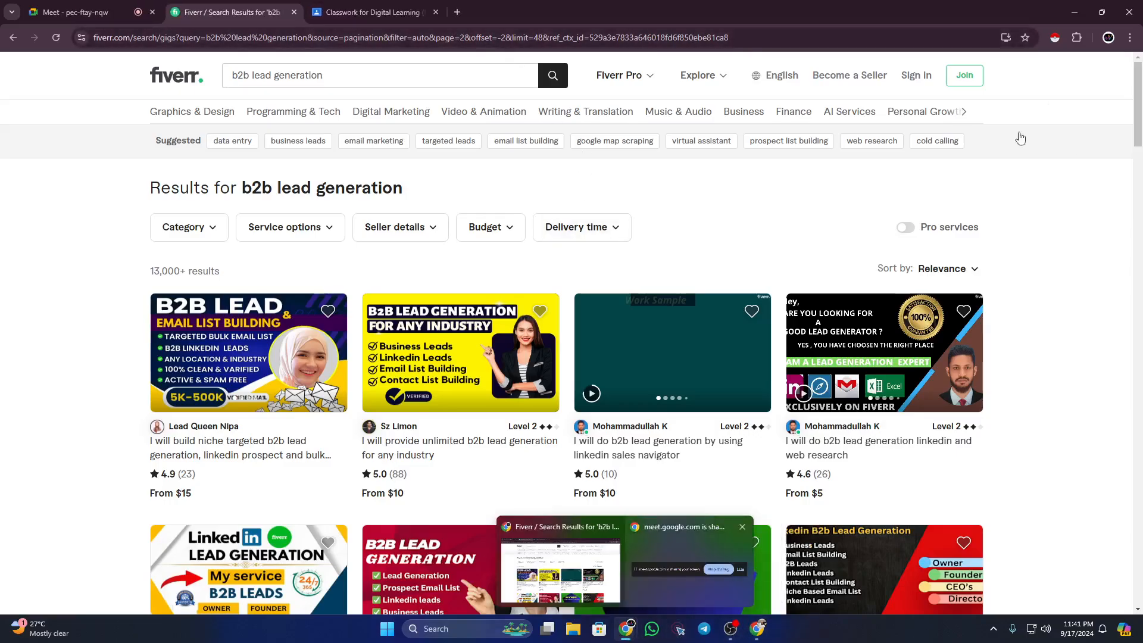
click(1108, 38)
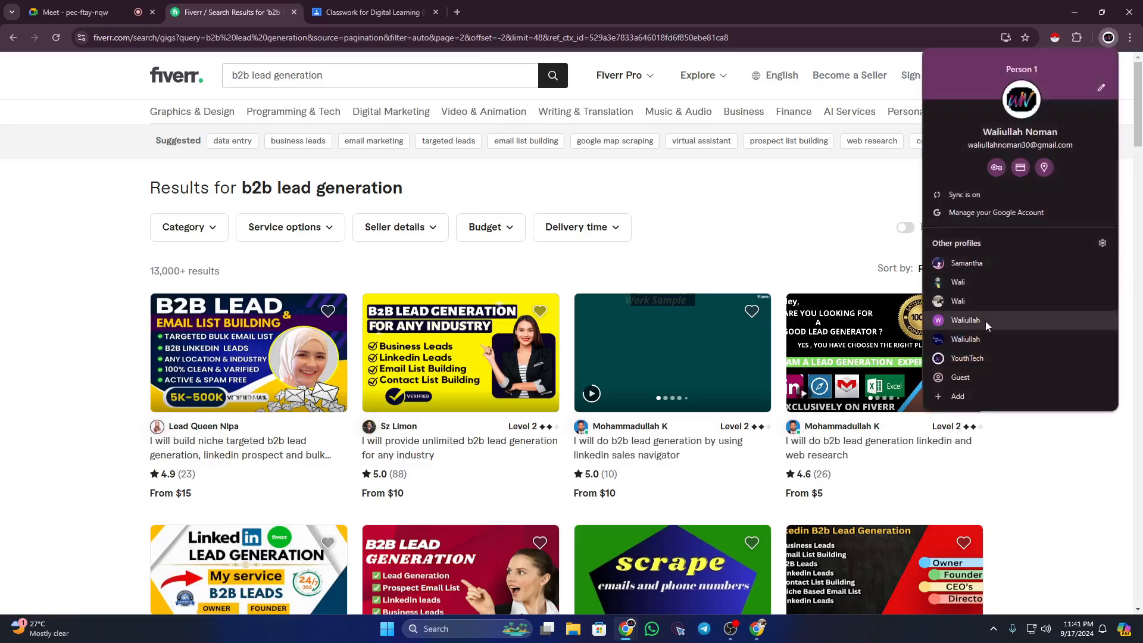
click(991, 264)
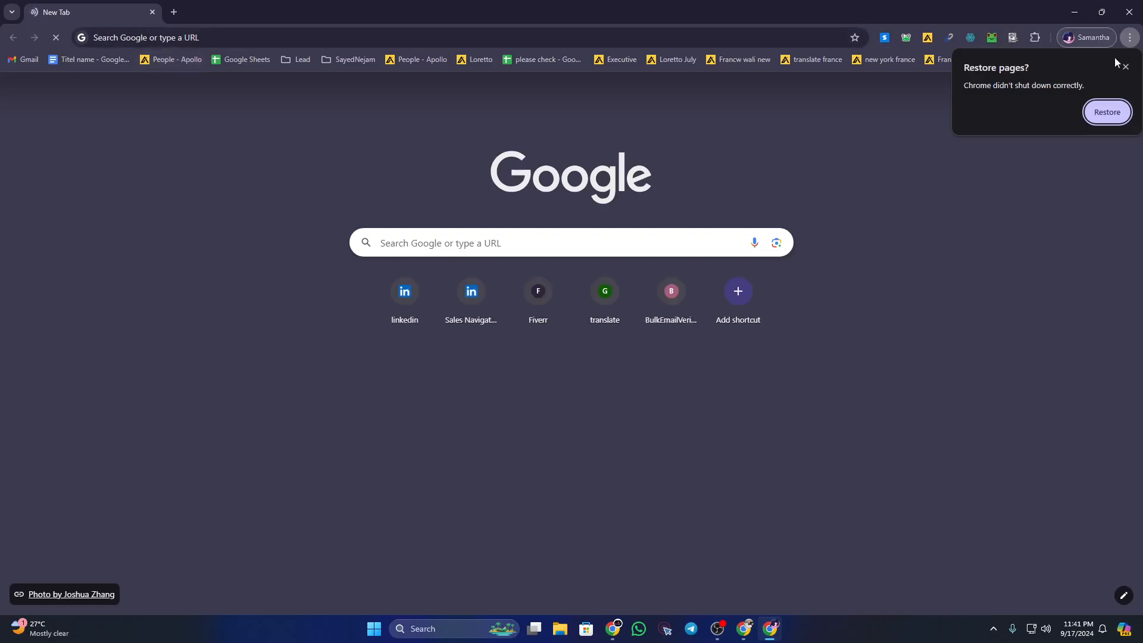
click(1125, 67)
Step: Load Apollo's unfiltered People search from the 'People - Apollo' bookmark
click(162, 61)
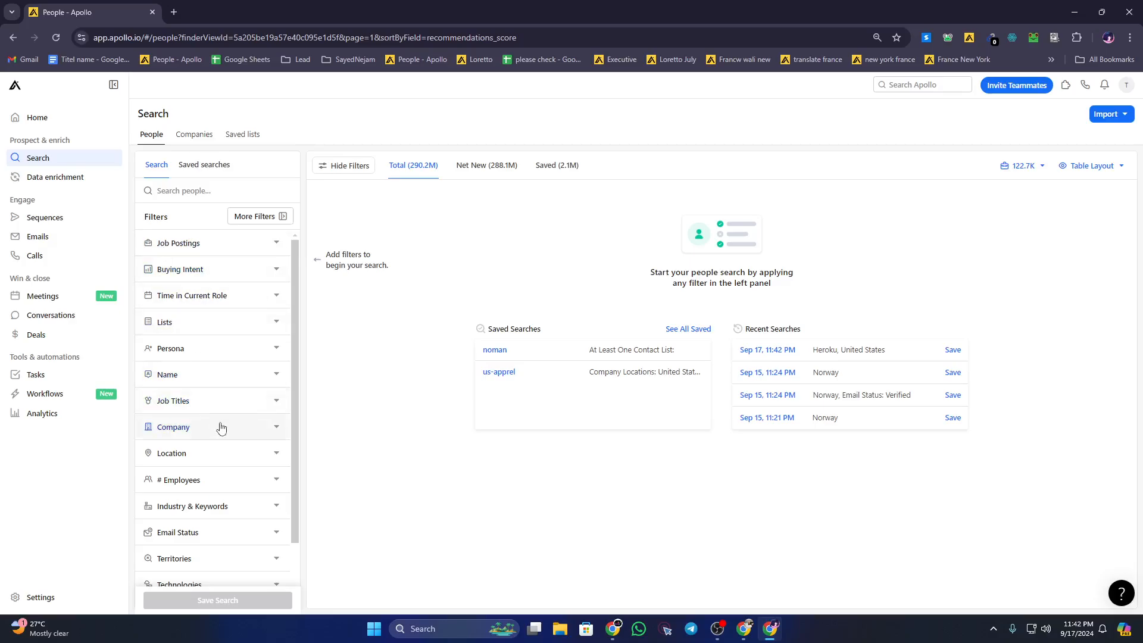
Step: Set the Company filter to Fiverr, narrowing results to 19.9K people
click(221, 428)
key(ctrl+plus)
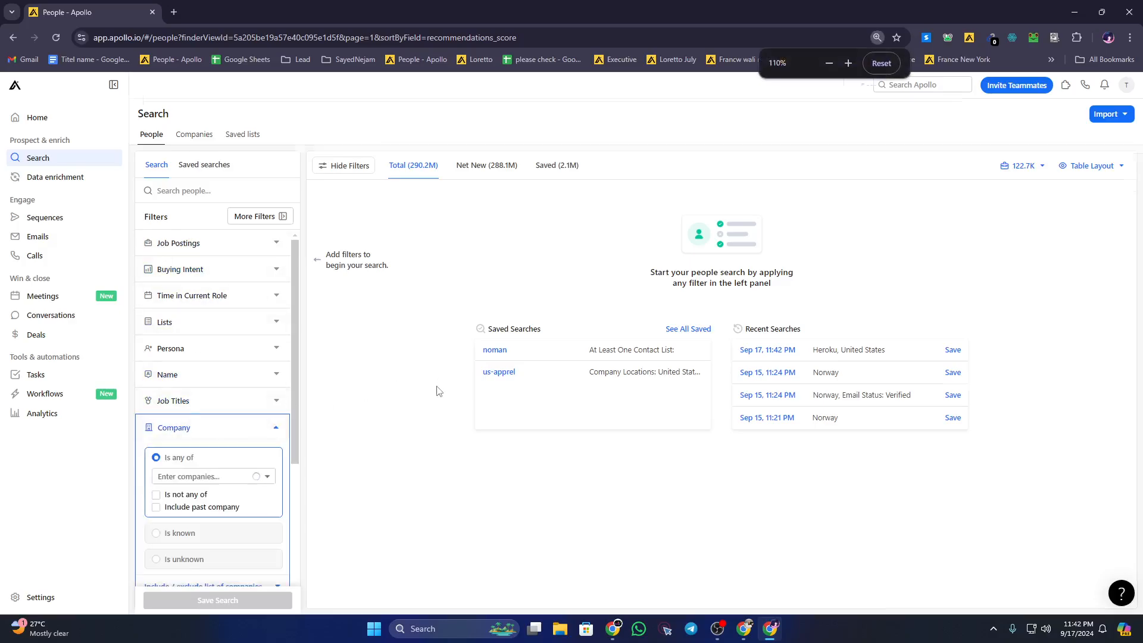
key(ctrl+minus)
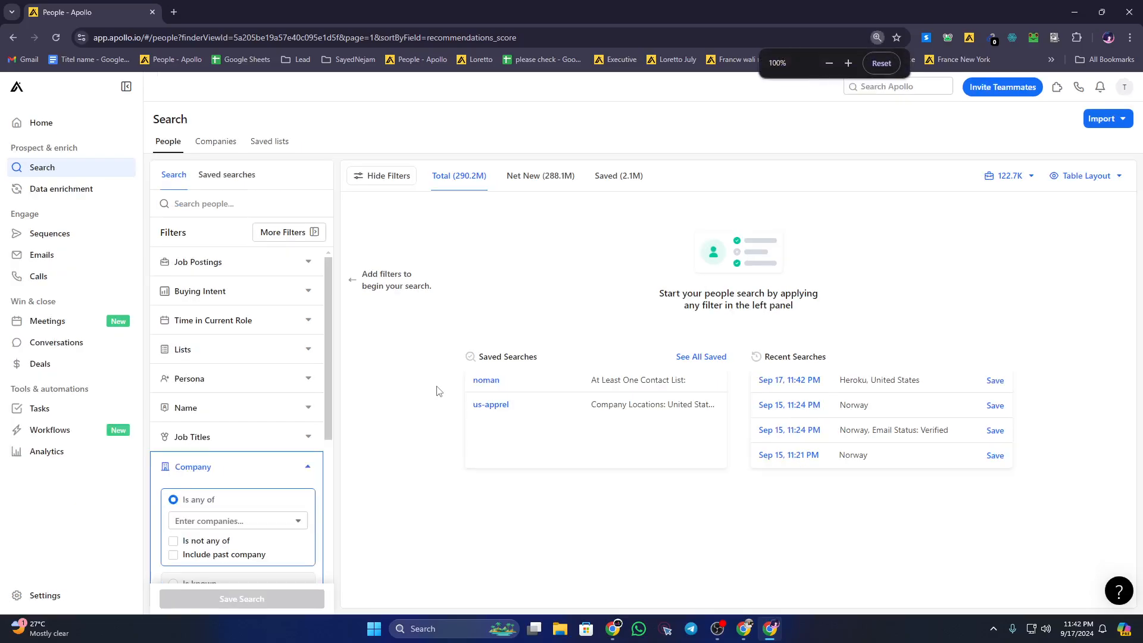
scroll(253, 495, down, 2)
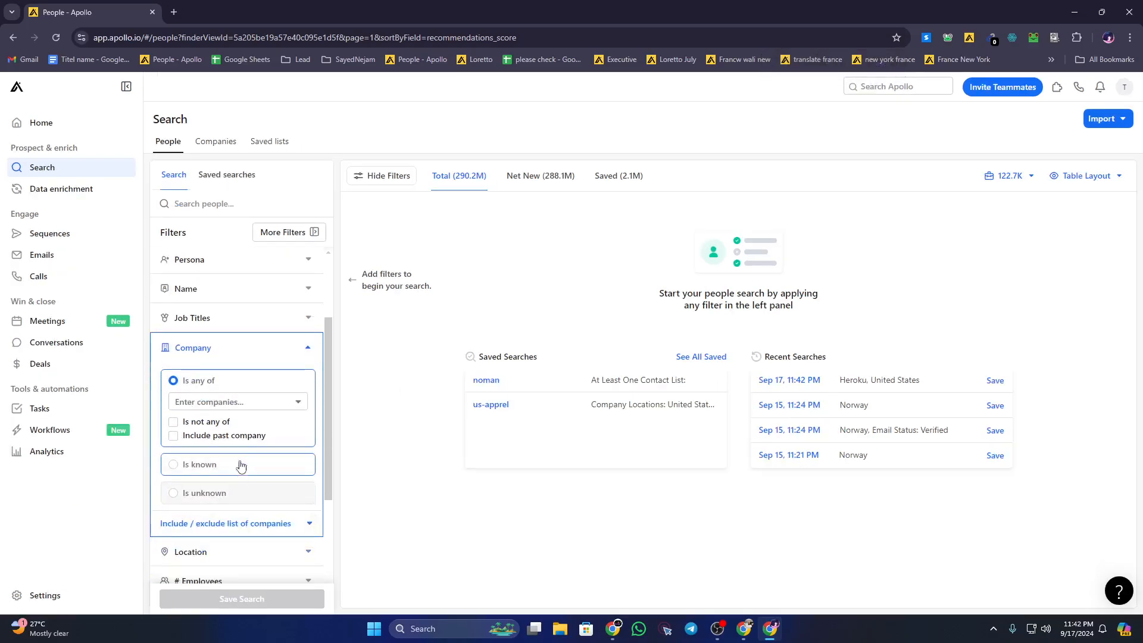
click(249, 403)
text(f)
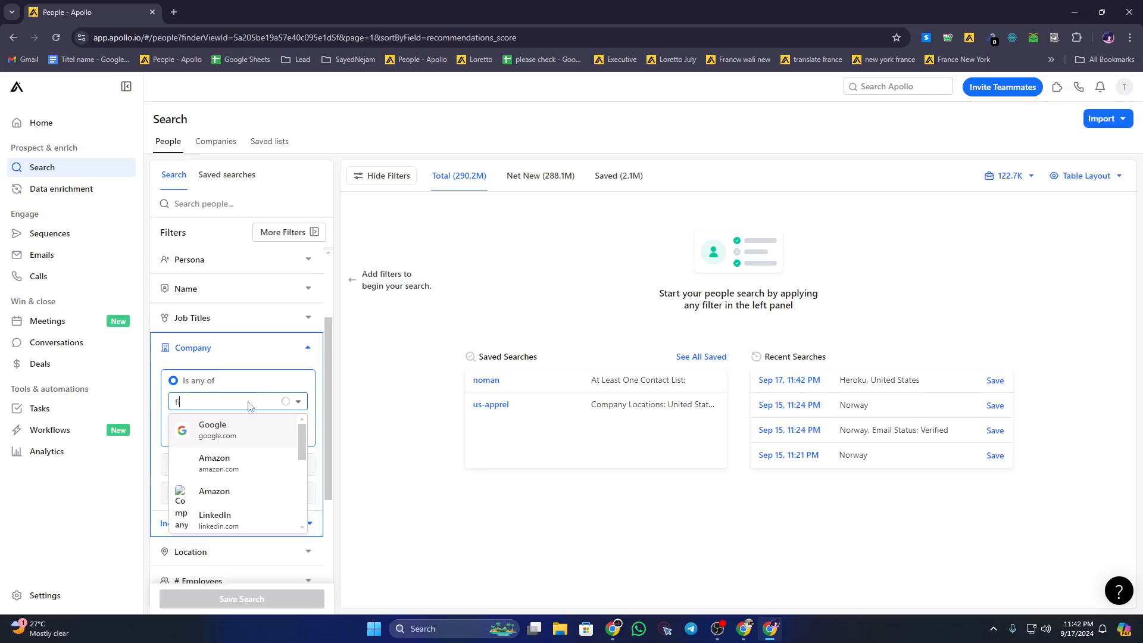
text(iverr)
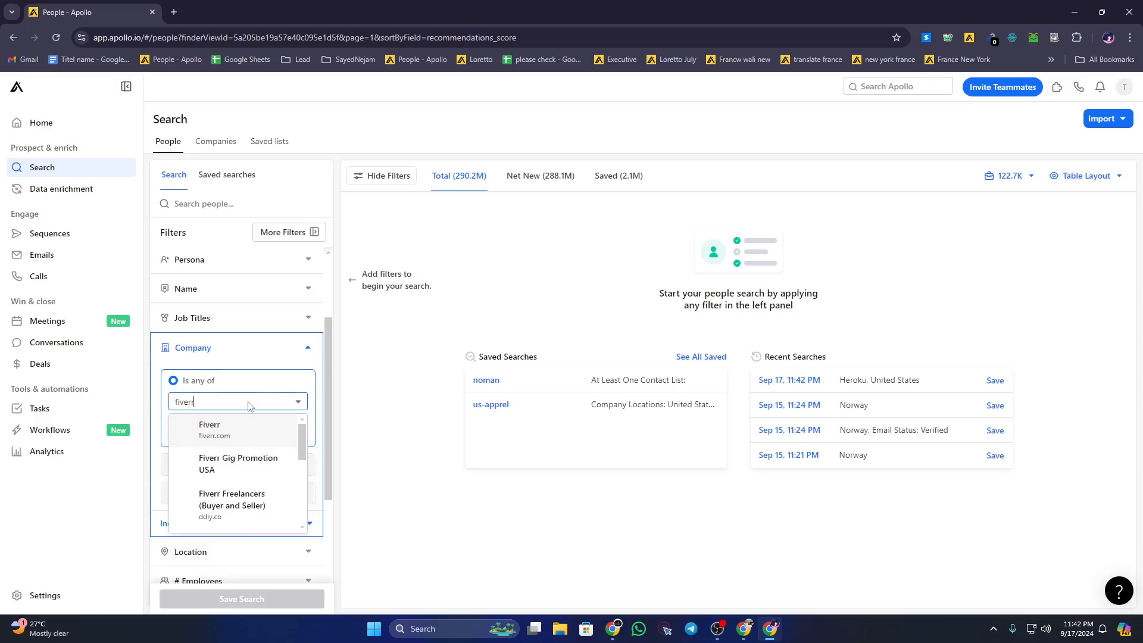
click(218, 430)
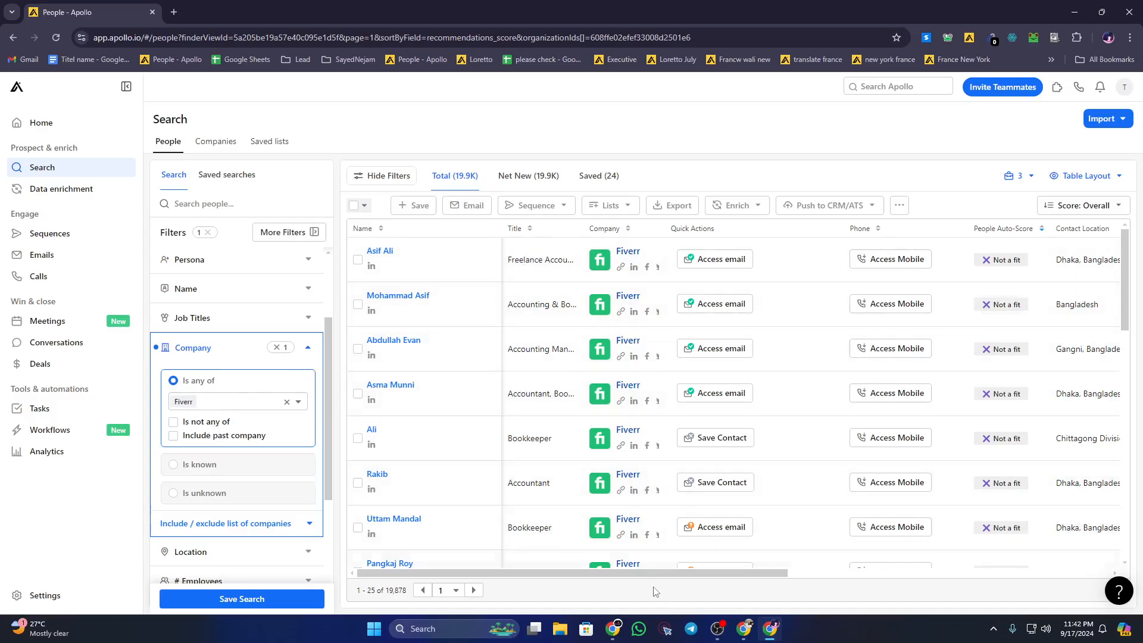
Step: Replace Fiverr with Upwork in the Company filter, giving 94.6K people
drag(656, 572, 770, 568)
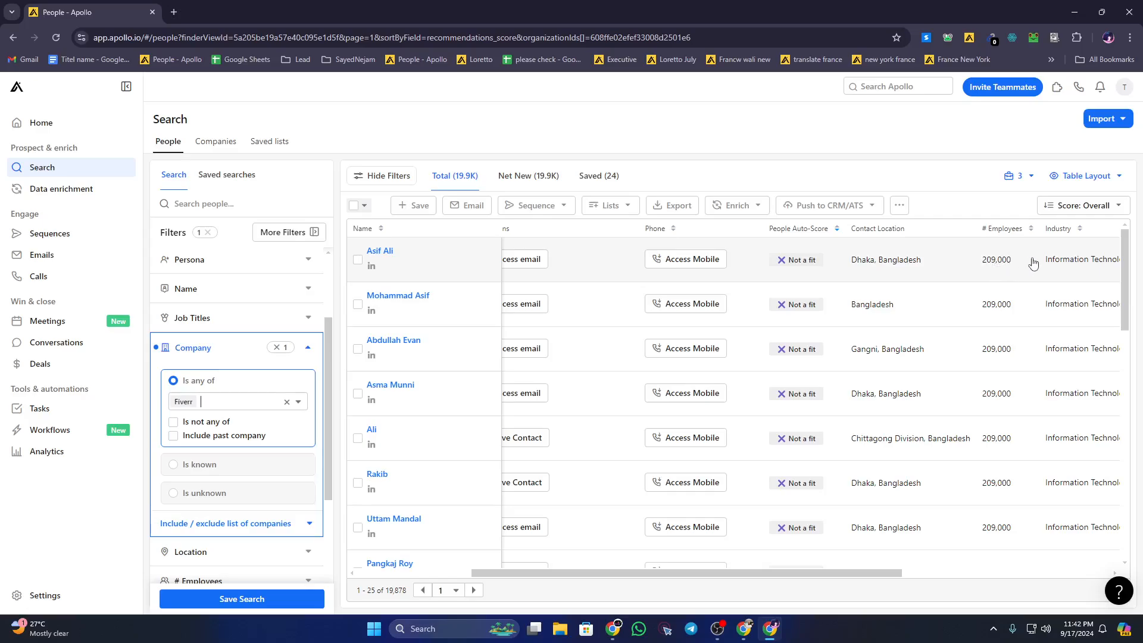
click(216, 404)
text(u)
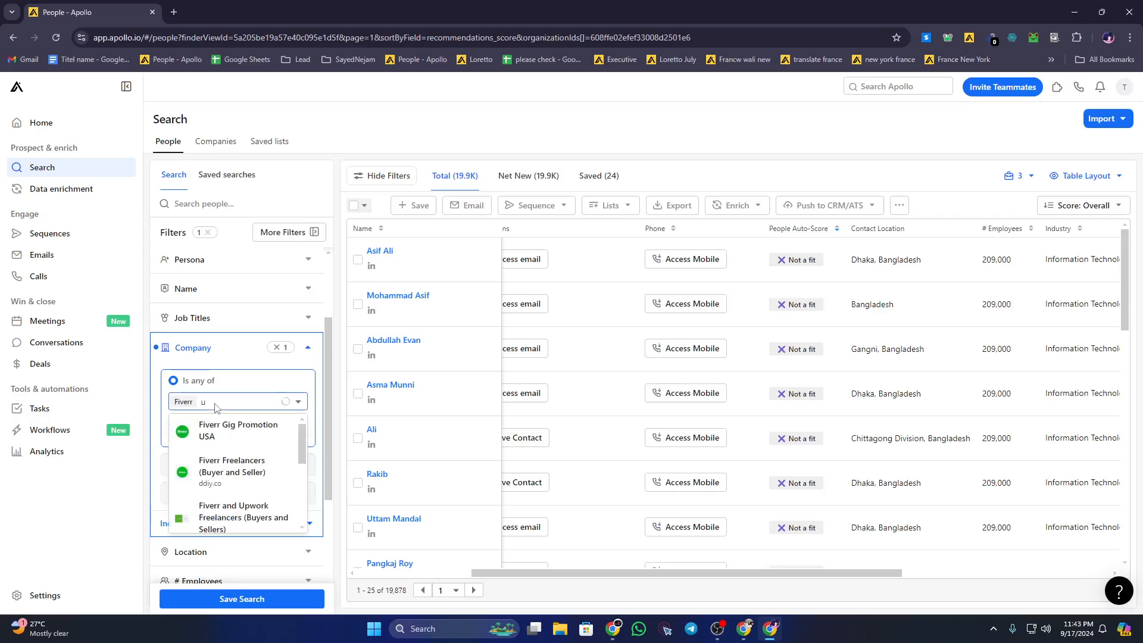
text(pwo)
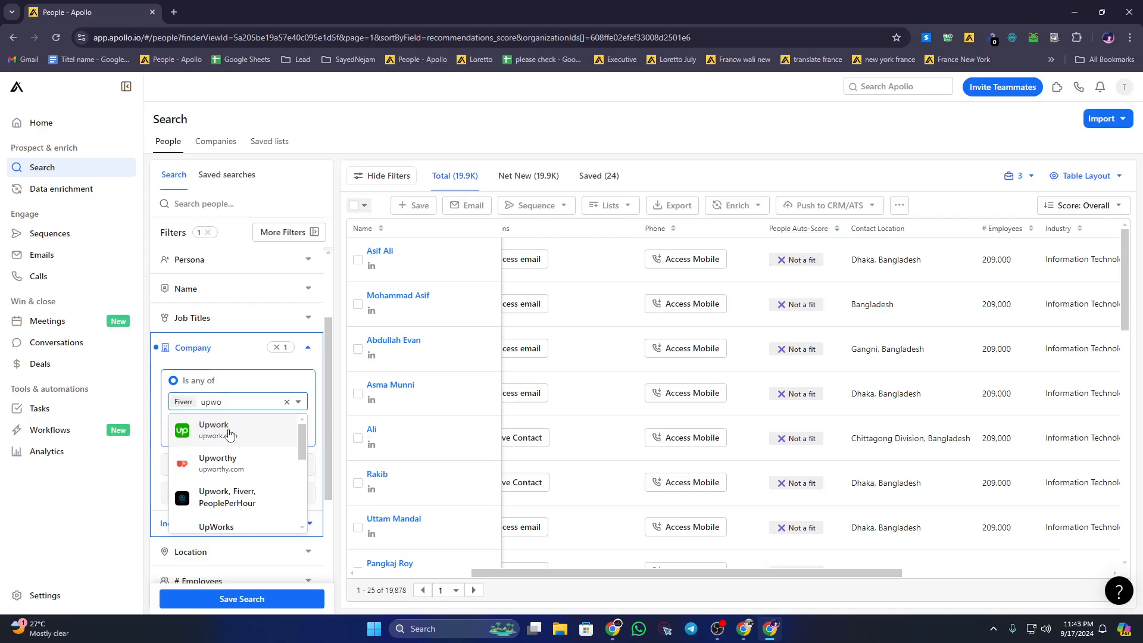
click(229, 435)
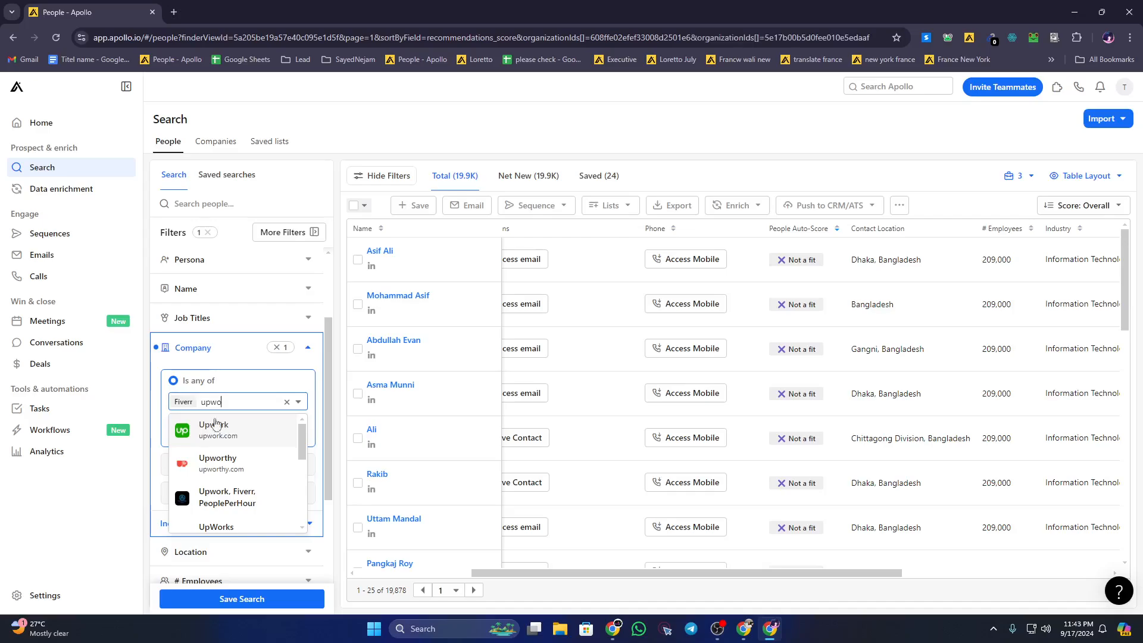
click(186, 404)
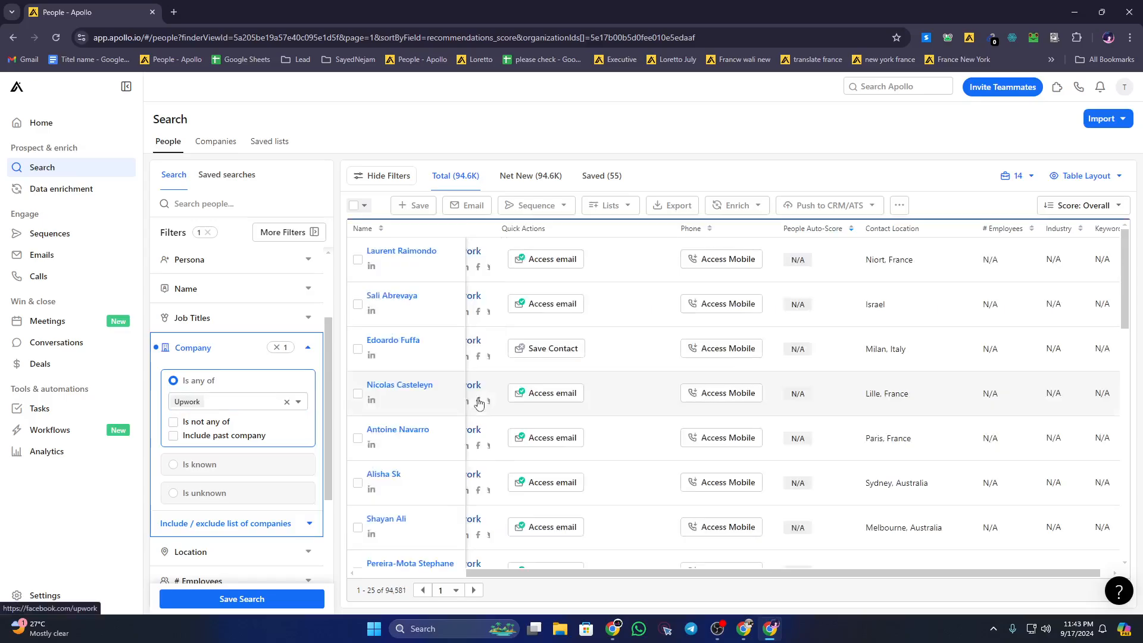
Step: Switch the results to the Saved tab listing the 55 saved Upwork contacts
scroll(452, 428, down, 2)
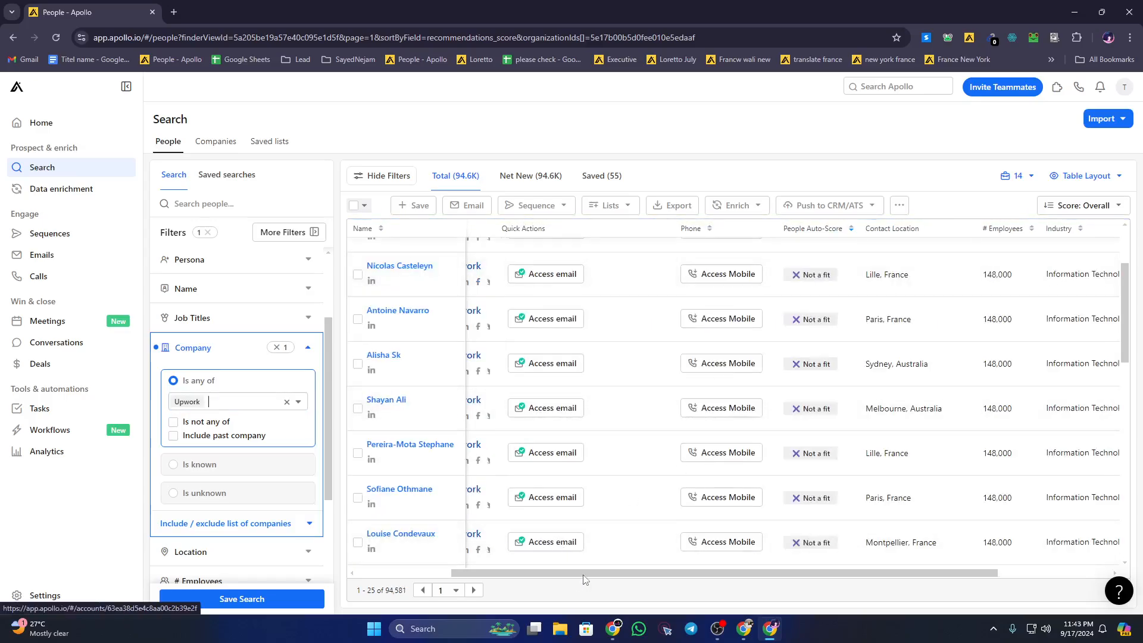
drag(584, 574, 670, 573)
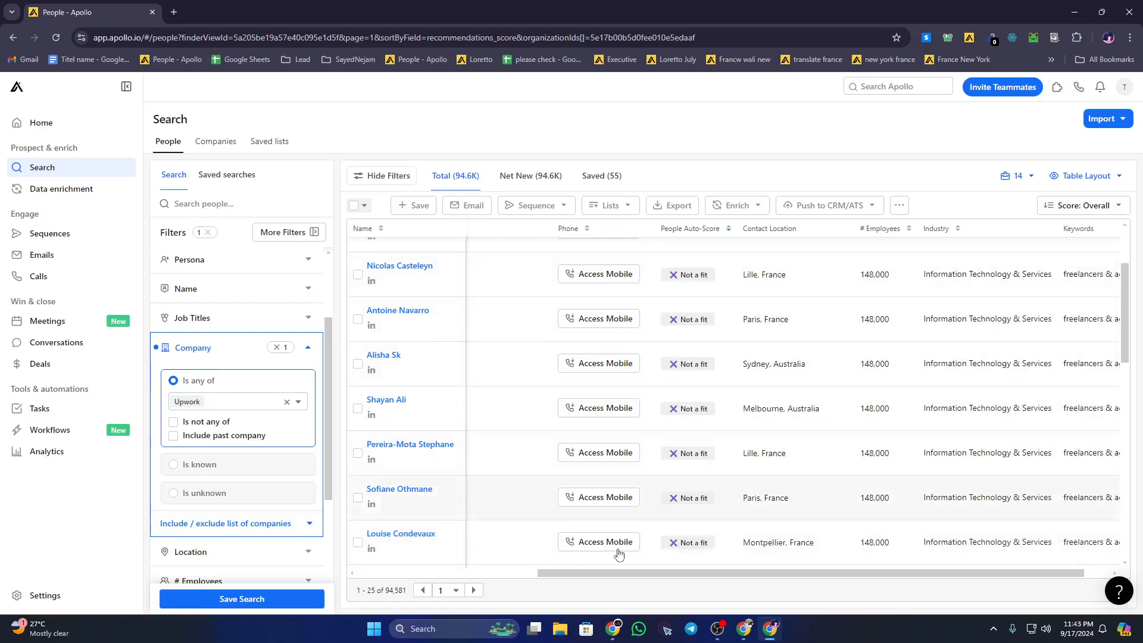
drag(620, 574, 439, 573)
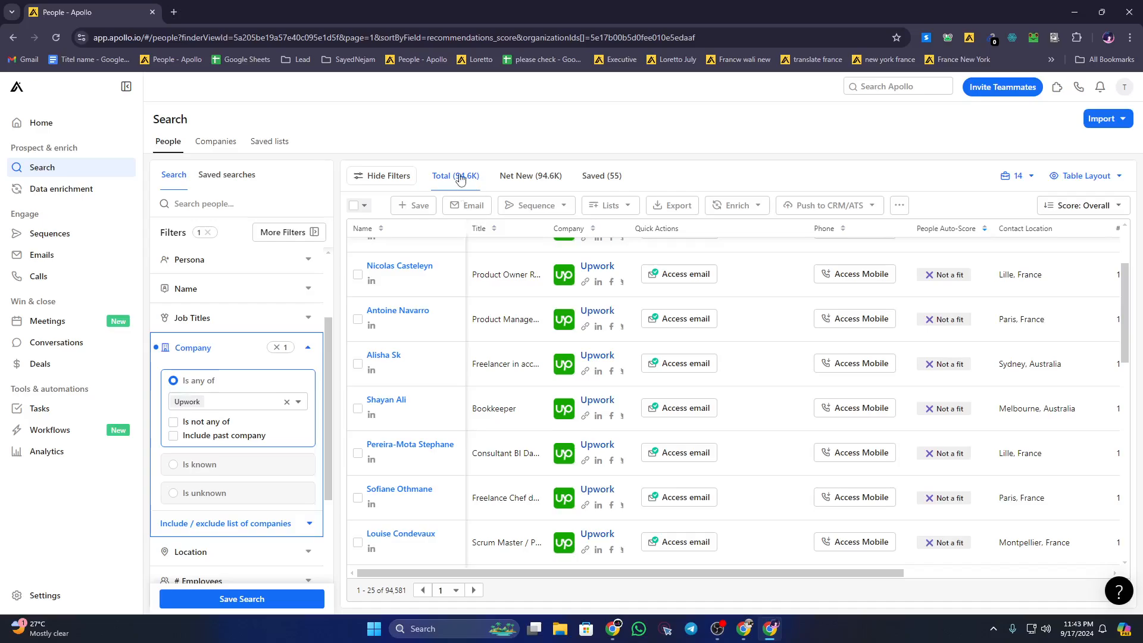
scroll(197, 463, down, 3)
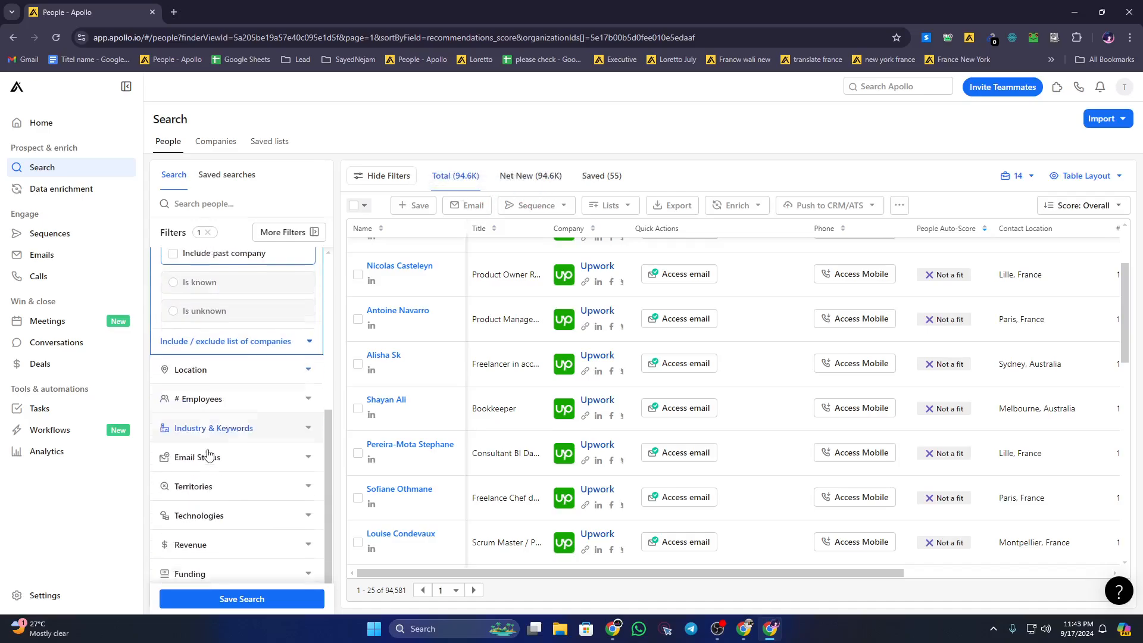
scroll(204, 447, up, 5)
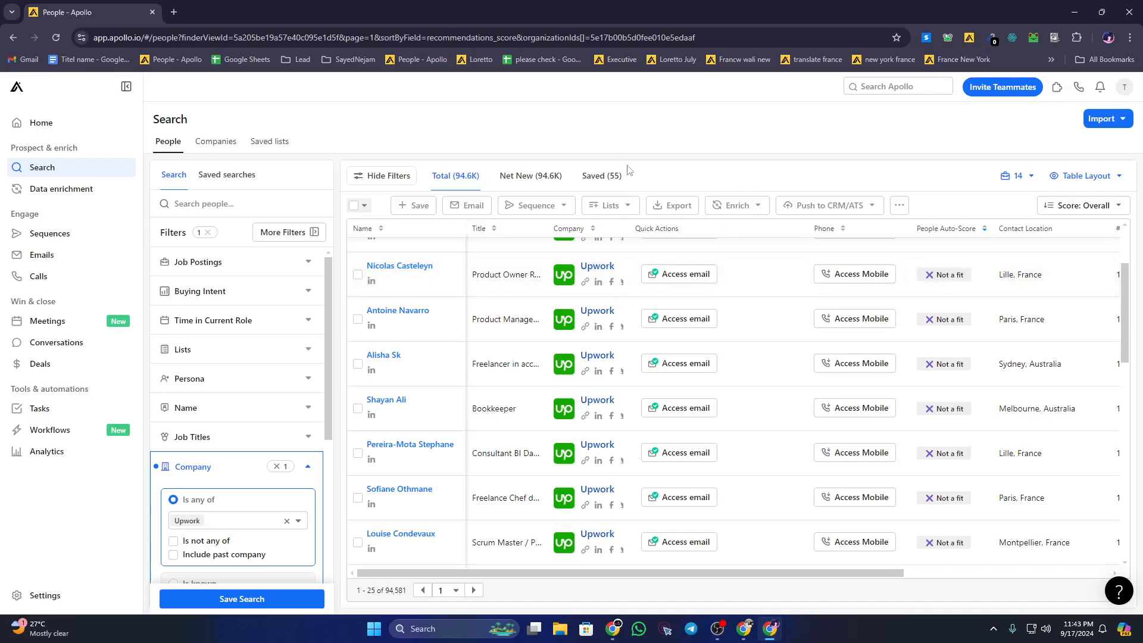
click(603, 174)
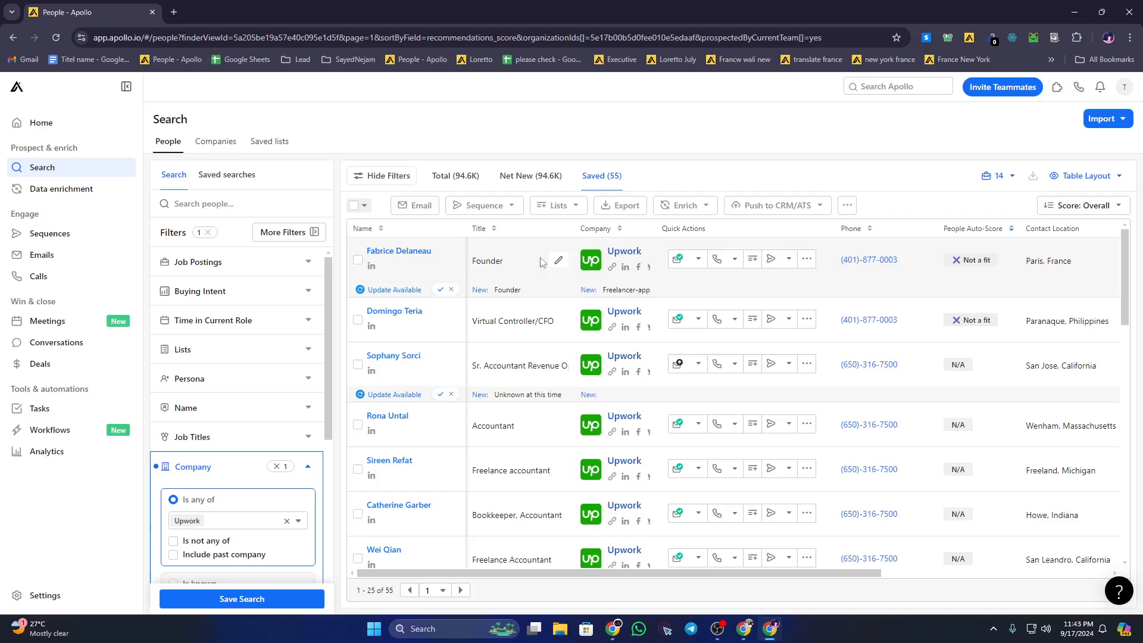
click(518, 261)
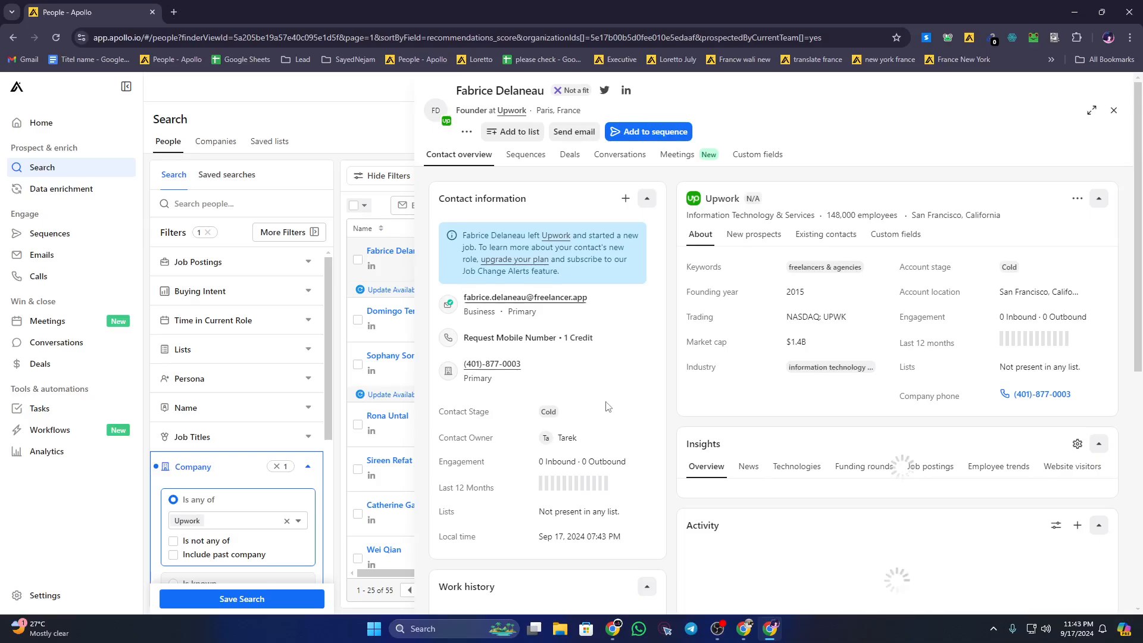
scroll(606, 406, down, 3)
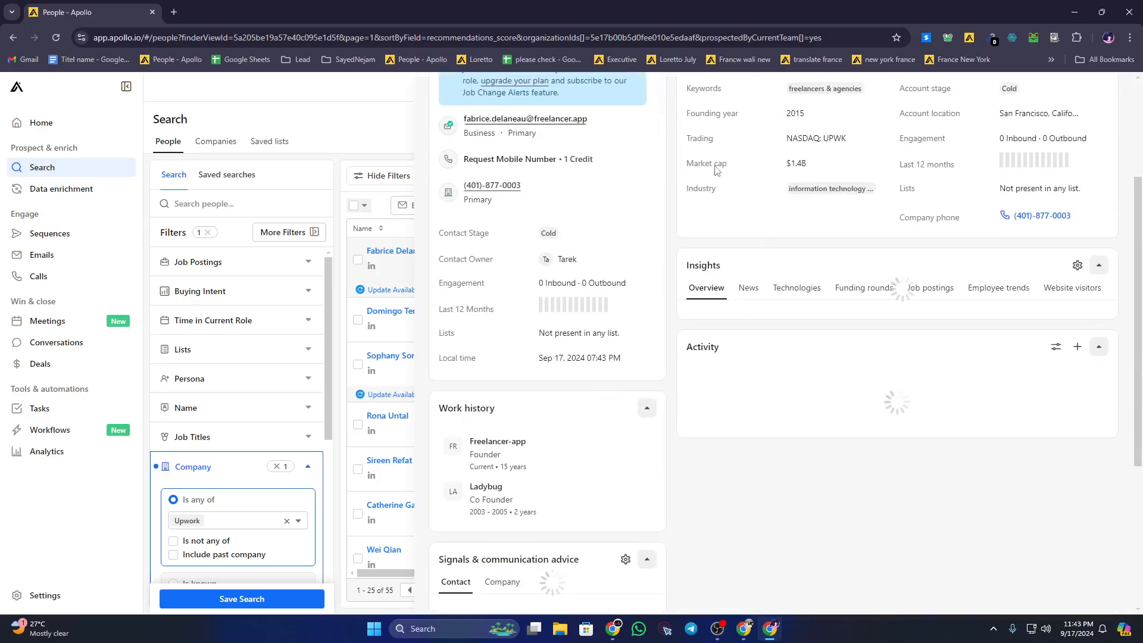
scroll(720, 171, up, 1)
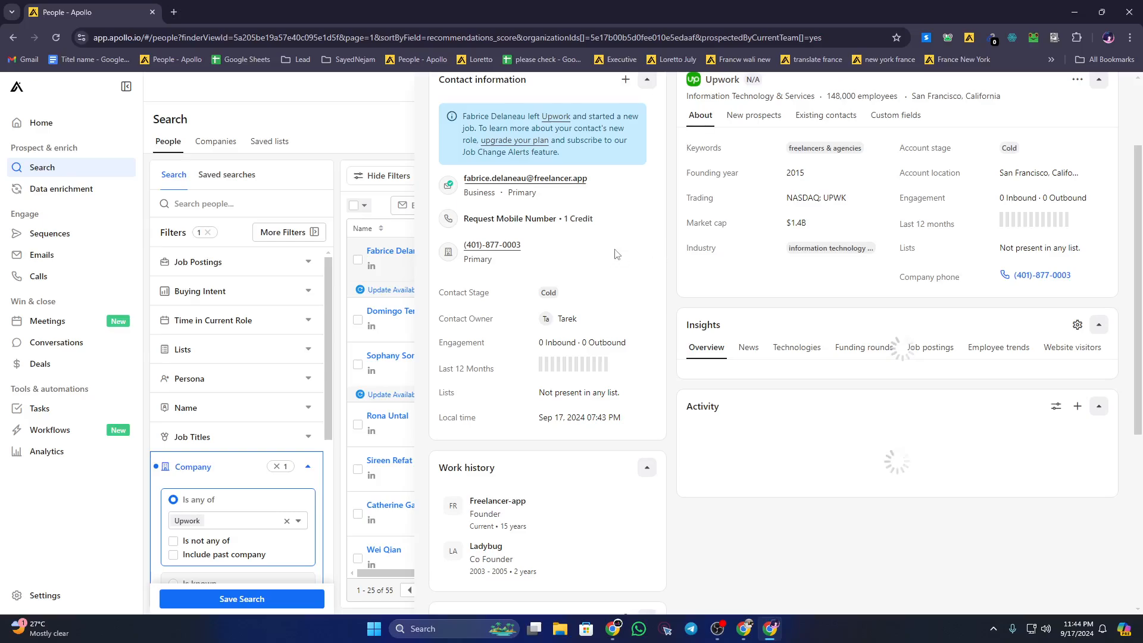
scroll(621, 252, up, 2)
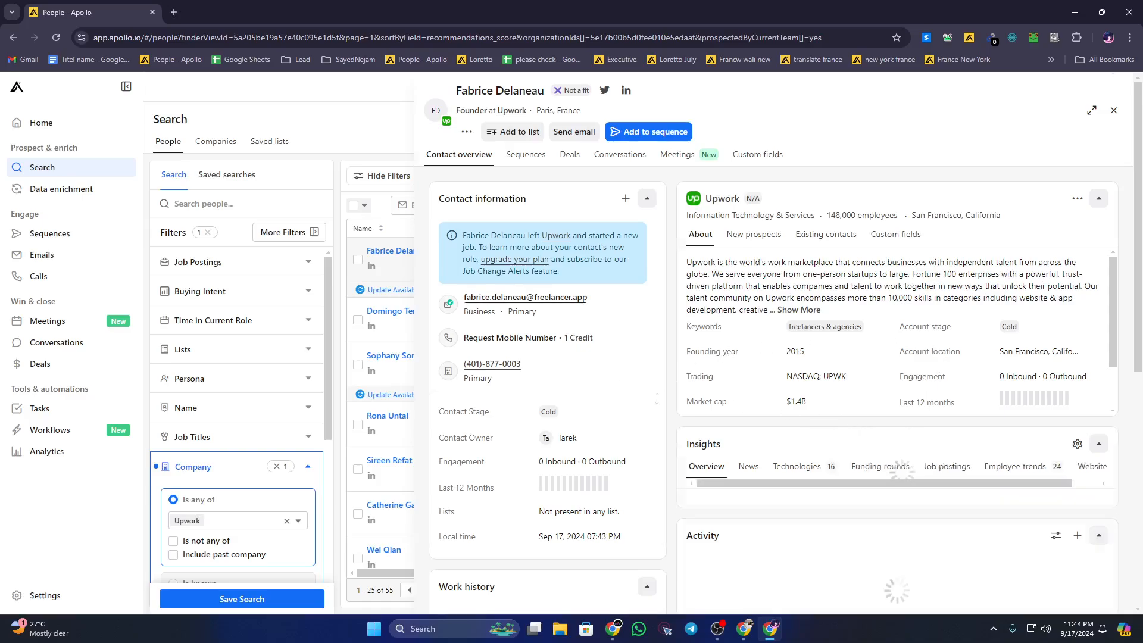
scroll(622, 403, down, 3)
scroll(622, 403, down, 3)
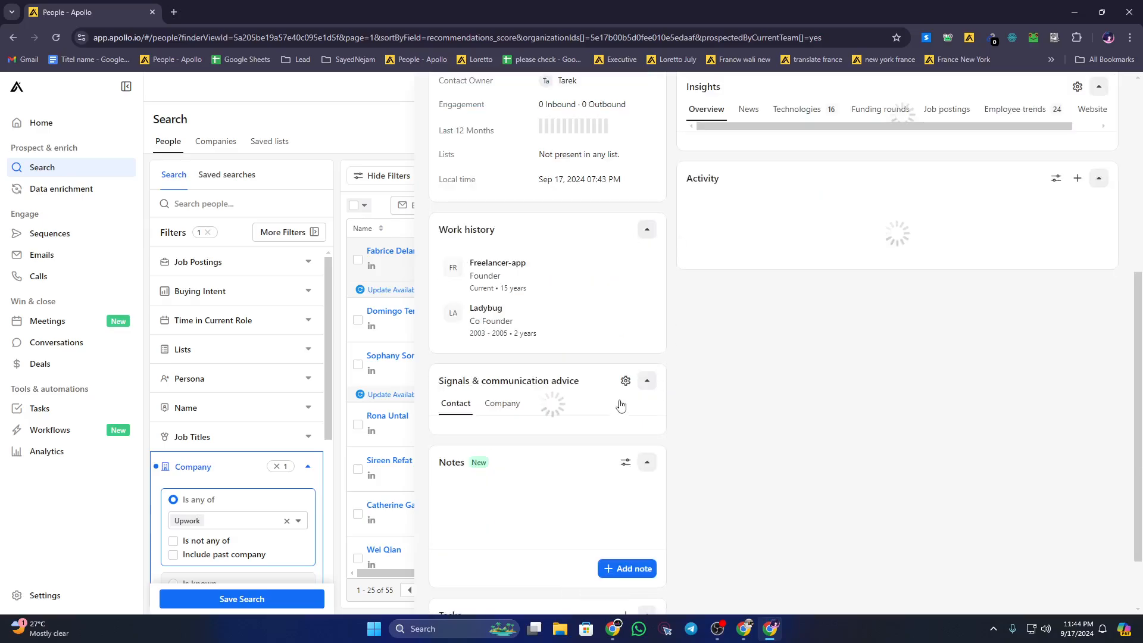
scroll(623, 400, down, 1)
scroll(622, 401, up, 6)
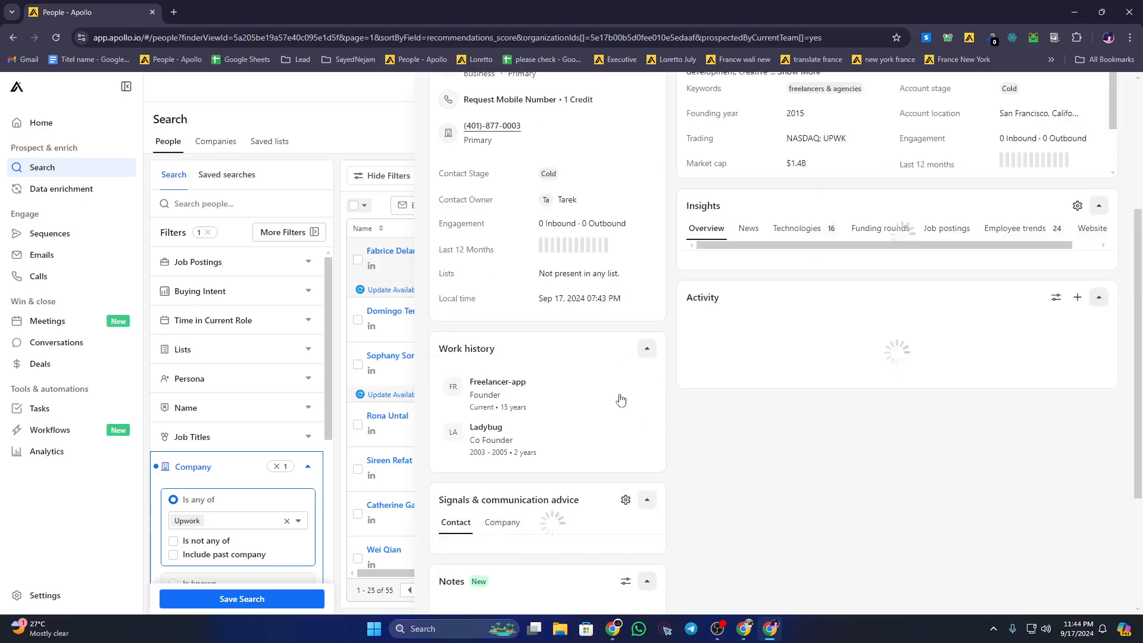
scroll(622, 397, up, 1)
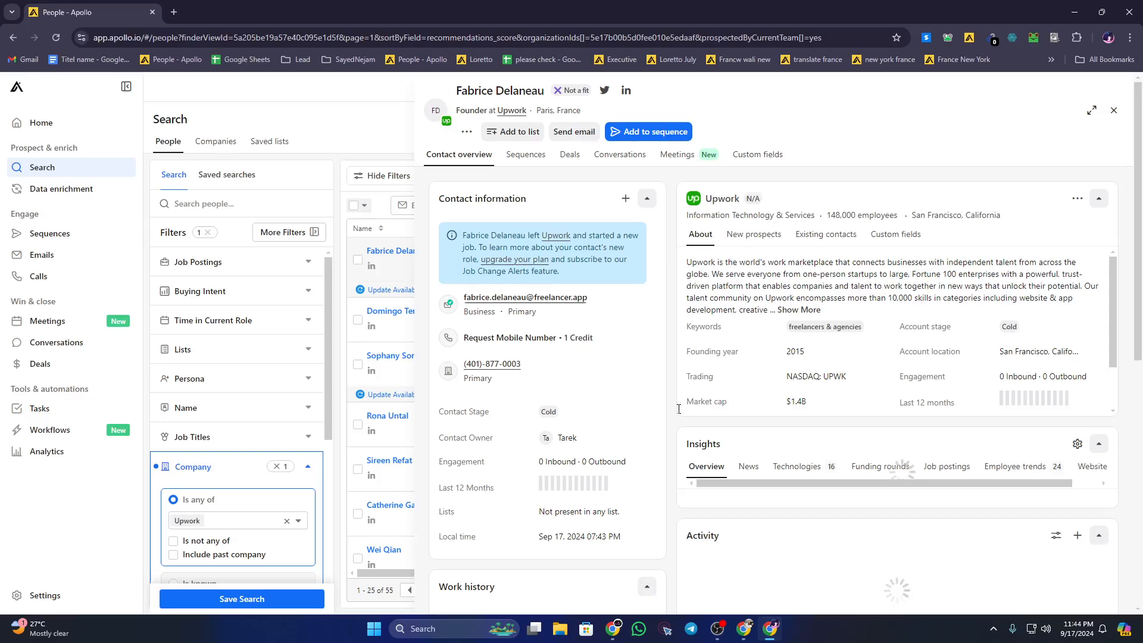
scroll(600, 426, down, 2)
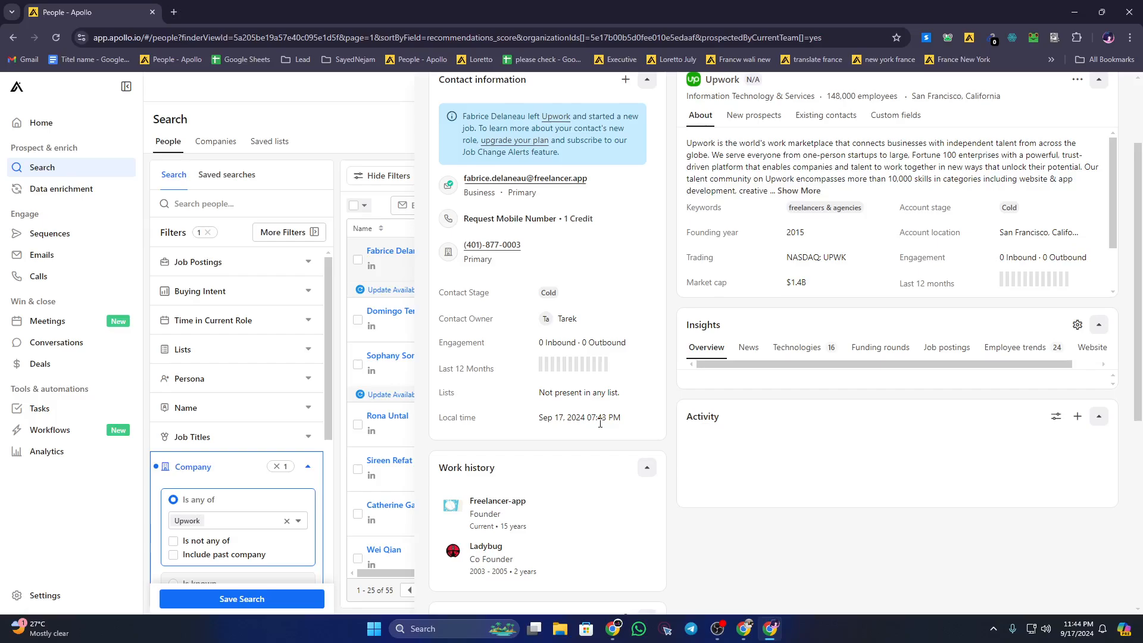
scroll(600, 424, down, 6)
scroll(600, 427, up, 8)
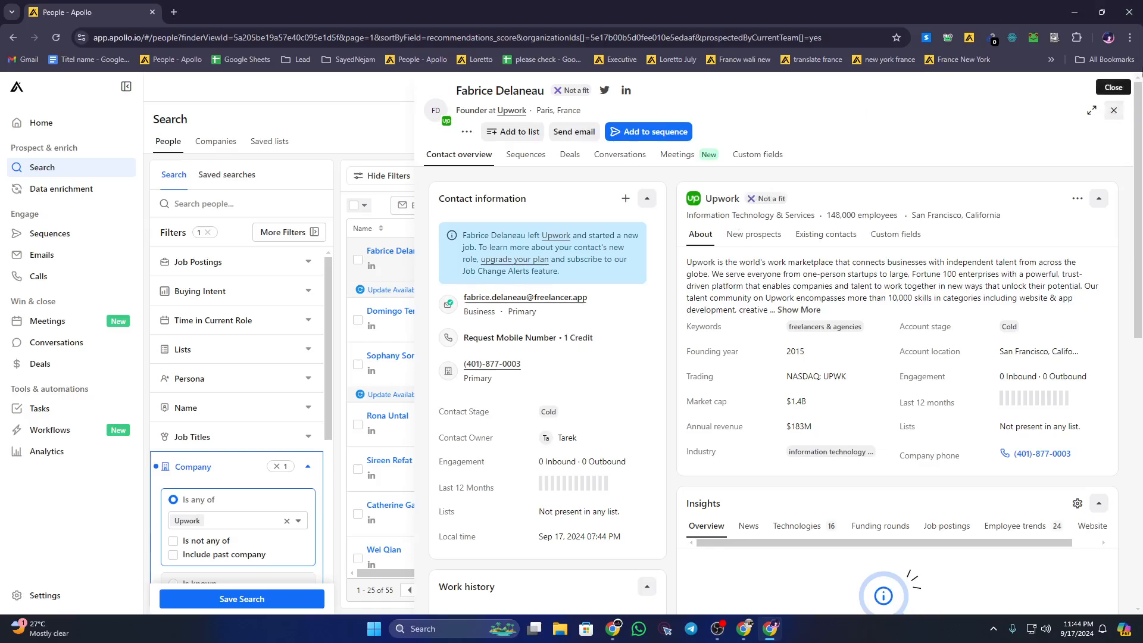
click(1115, 112)
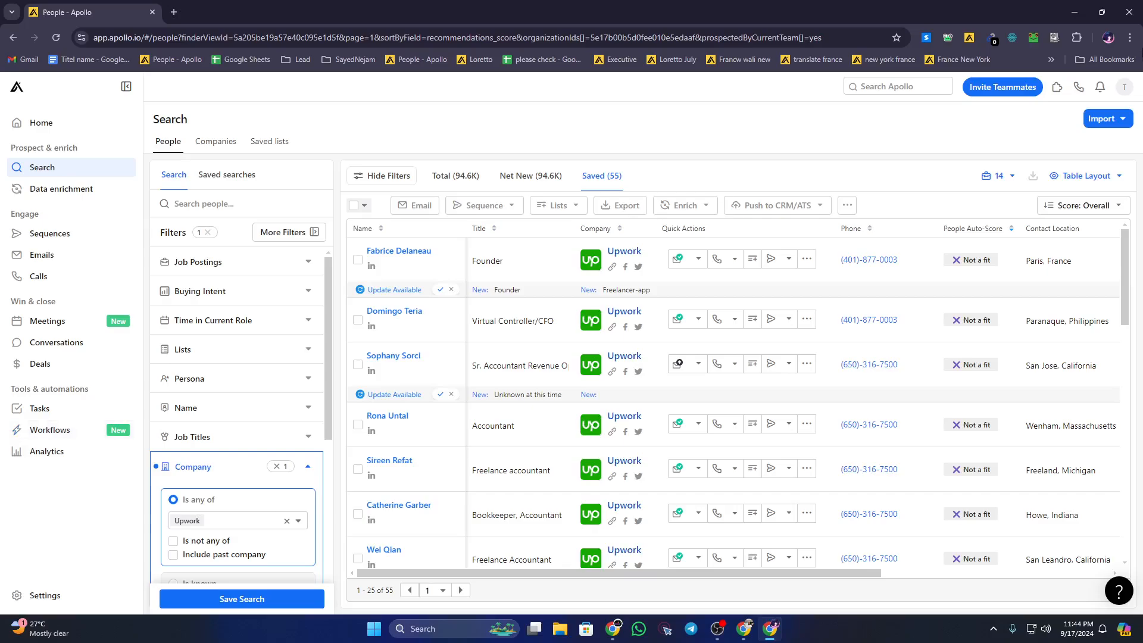
Step: Close the Apollo Chrome window to reveal Fiverr's 'b2b lead generation' results
click(1129, 12)
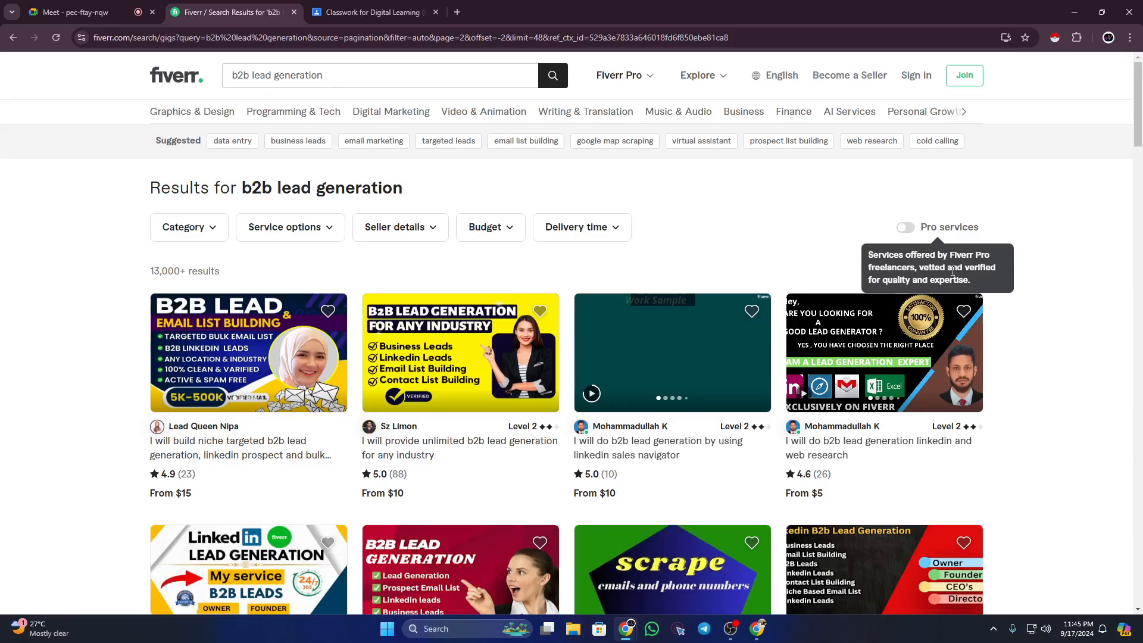
Step: Bring back the Google Meet presentation and raise the OBS Studio window over it
click(101, 13)
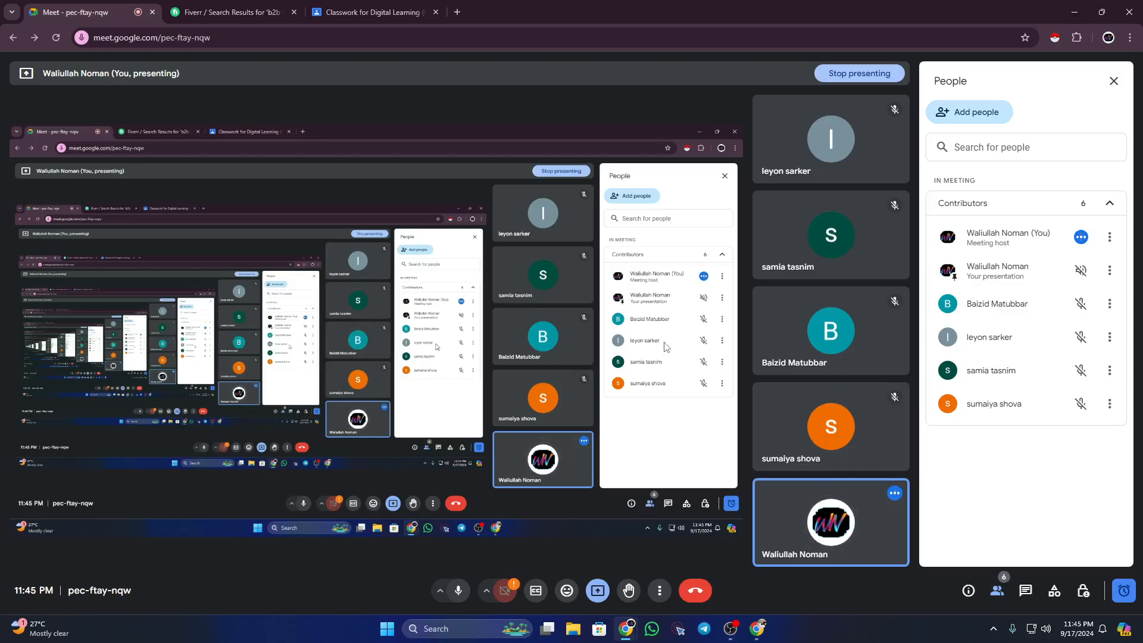
click(736, 630)
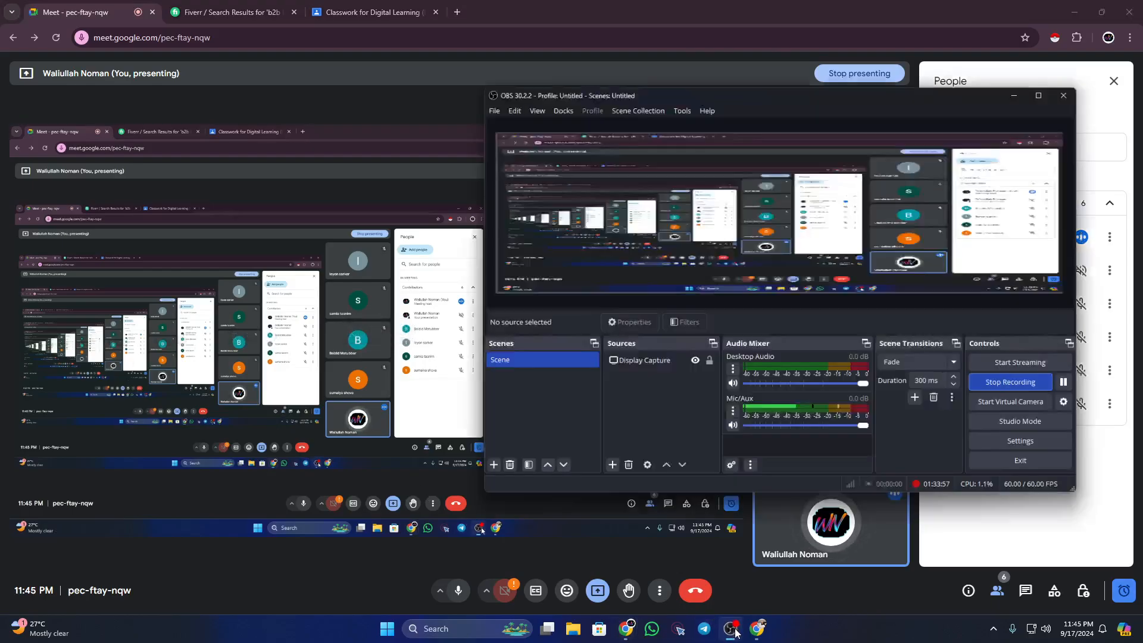